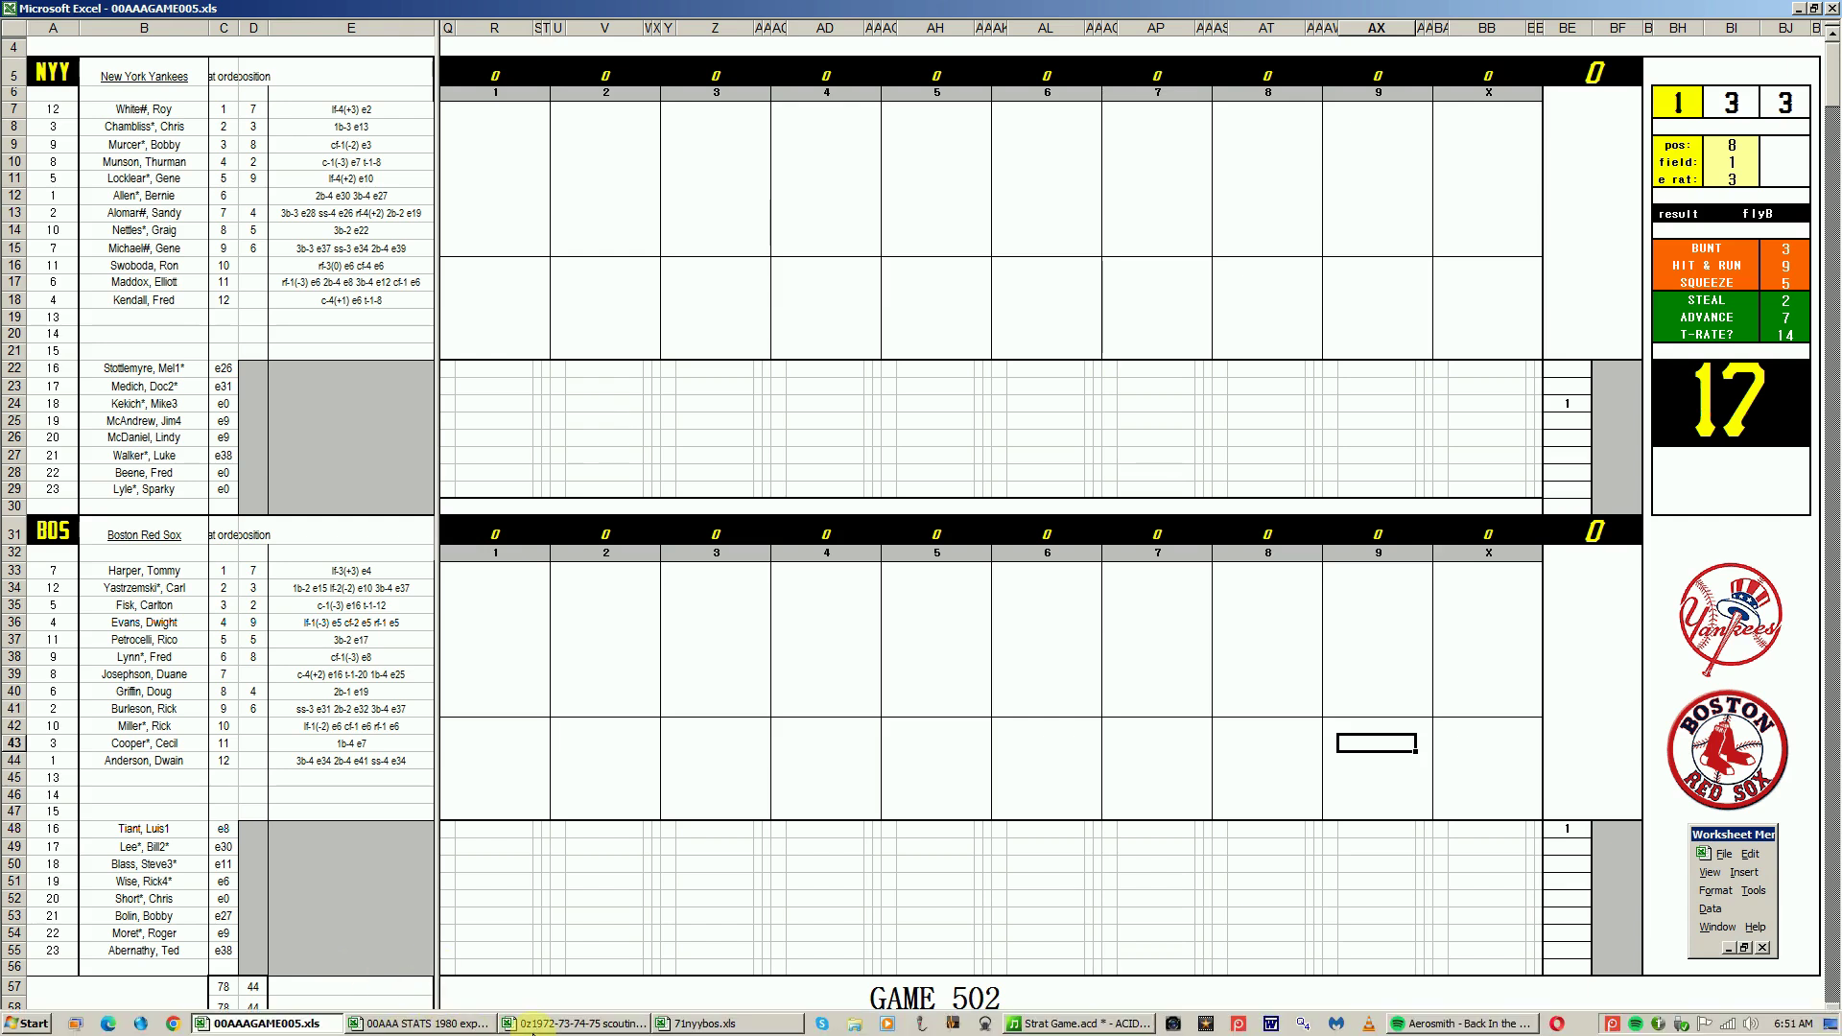
- Bring the 00AAA STATS 1980 expansion20playe.xls workbook to the front from the taskbar
mouse_move(544, 1031)
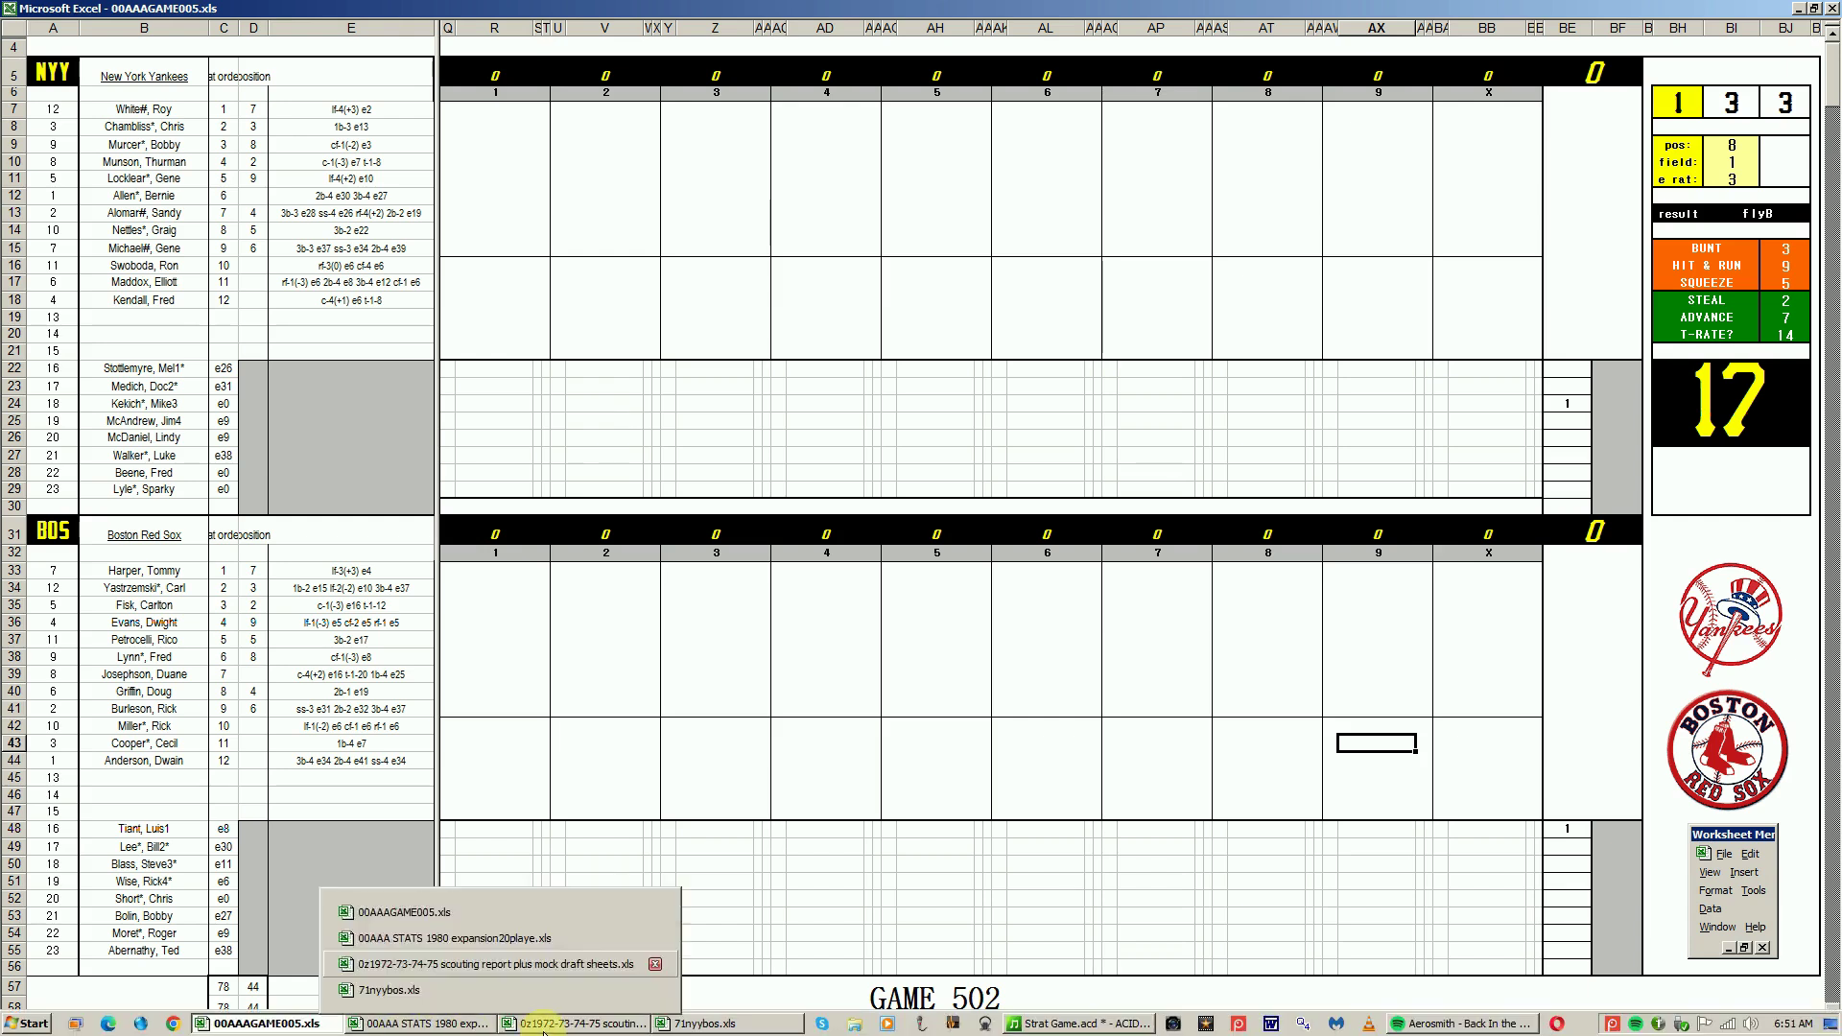
click(482, 1029)
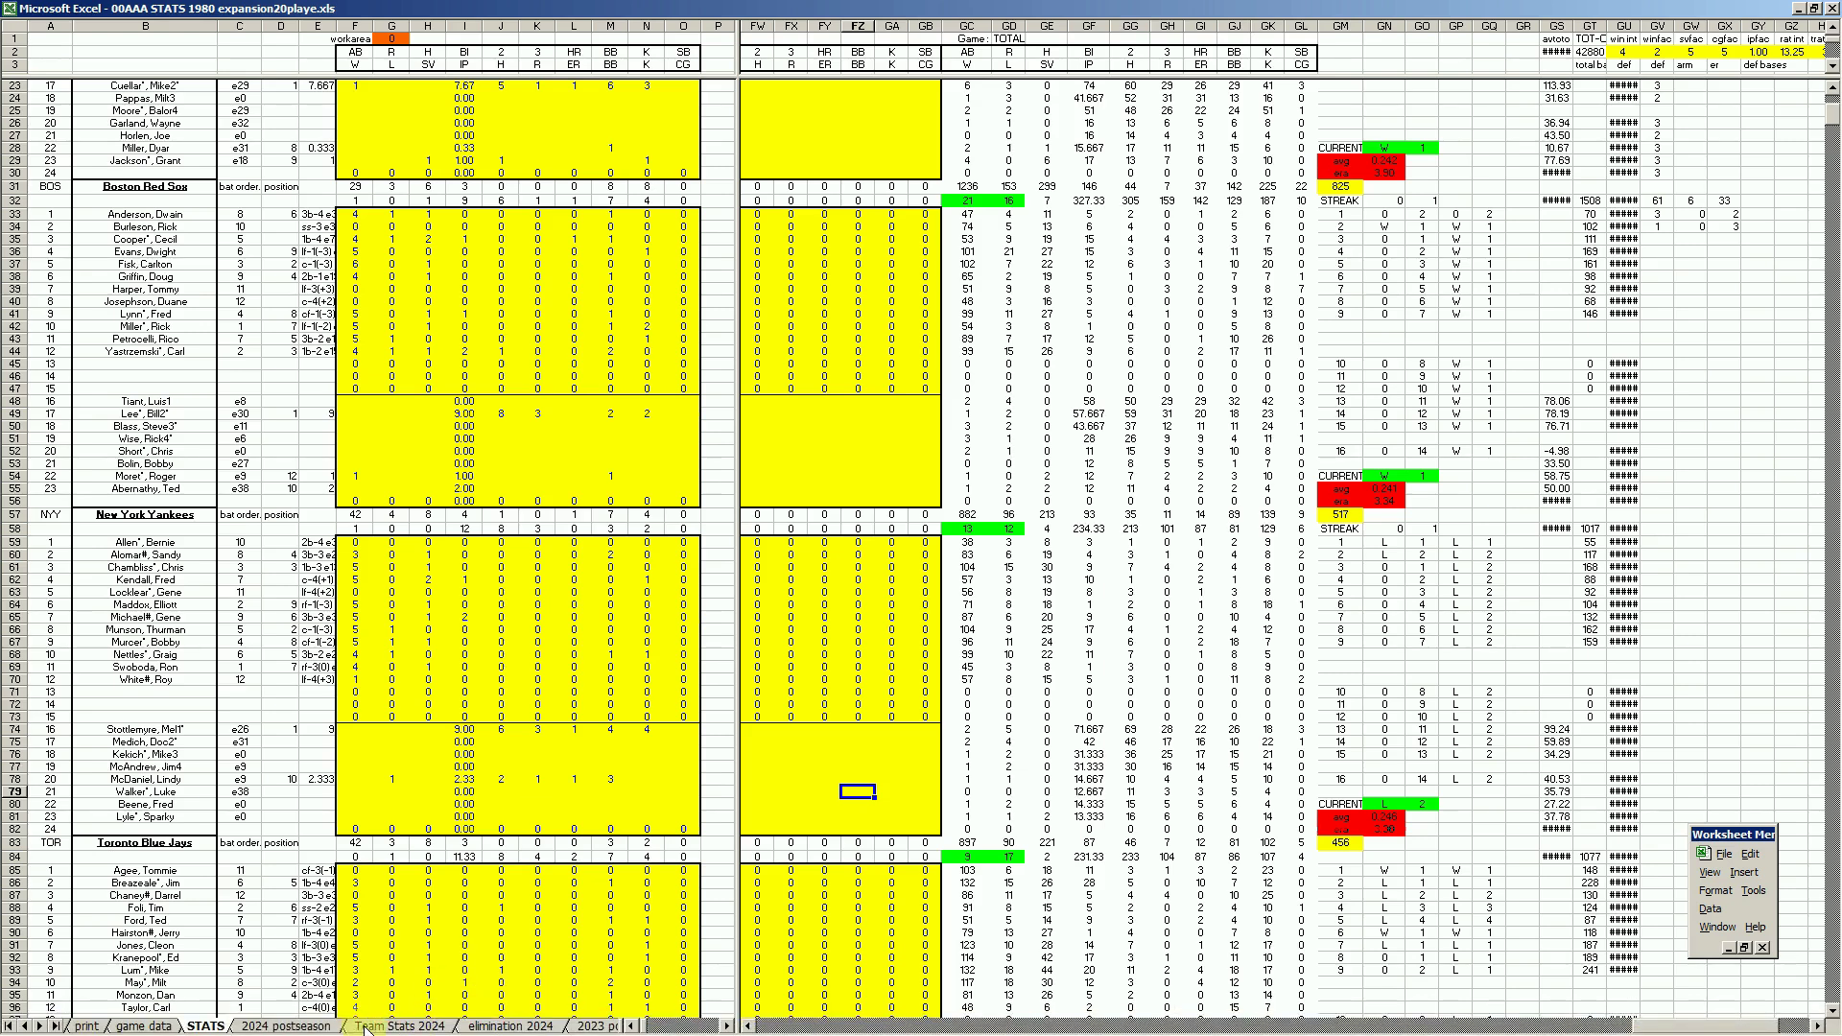
- Open the 2024 postseason sheet and review the BAL+2, BAL 5-1 and NYY/BOS+4 matchup cells
click(322, 1026)
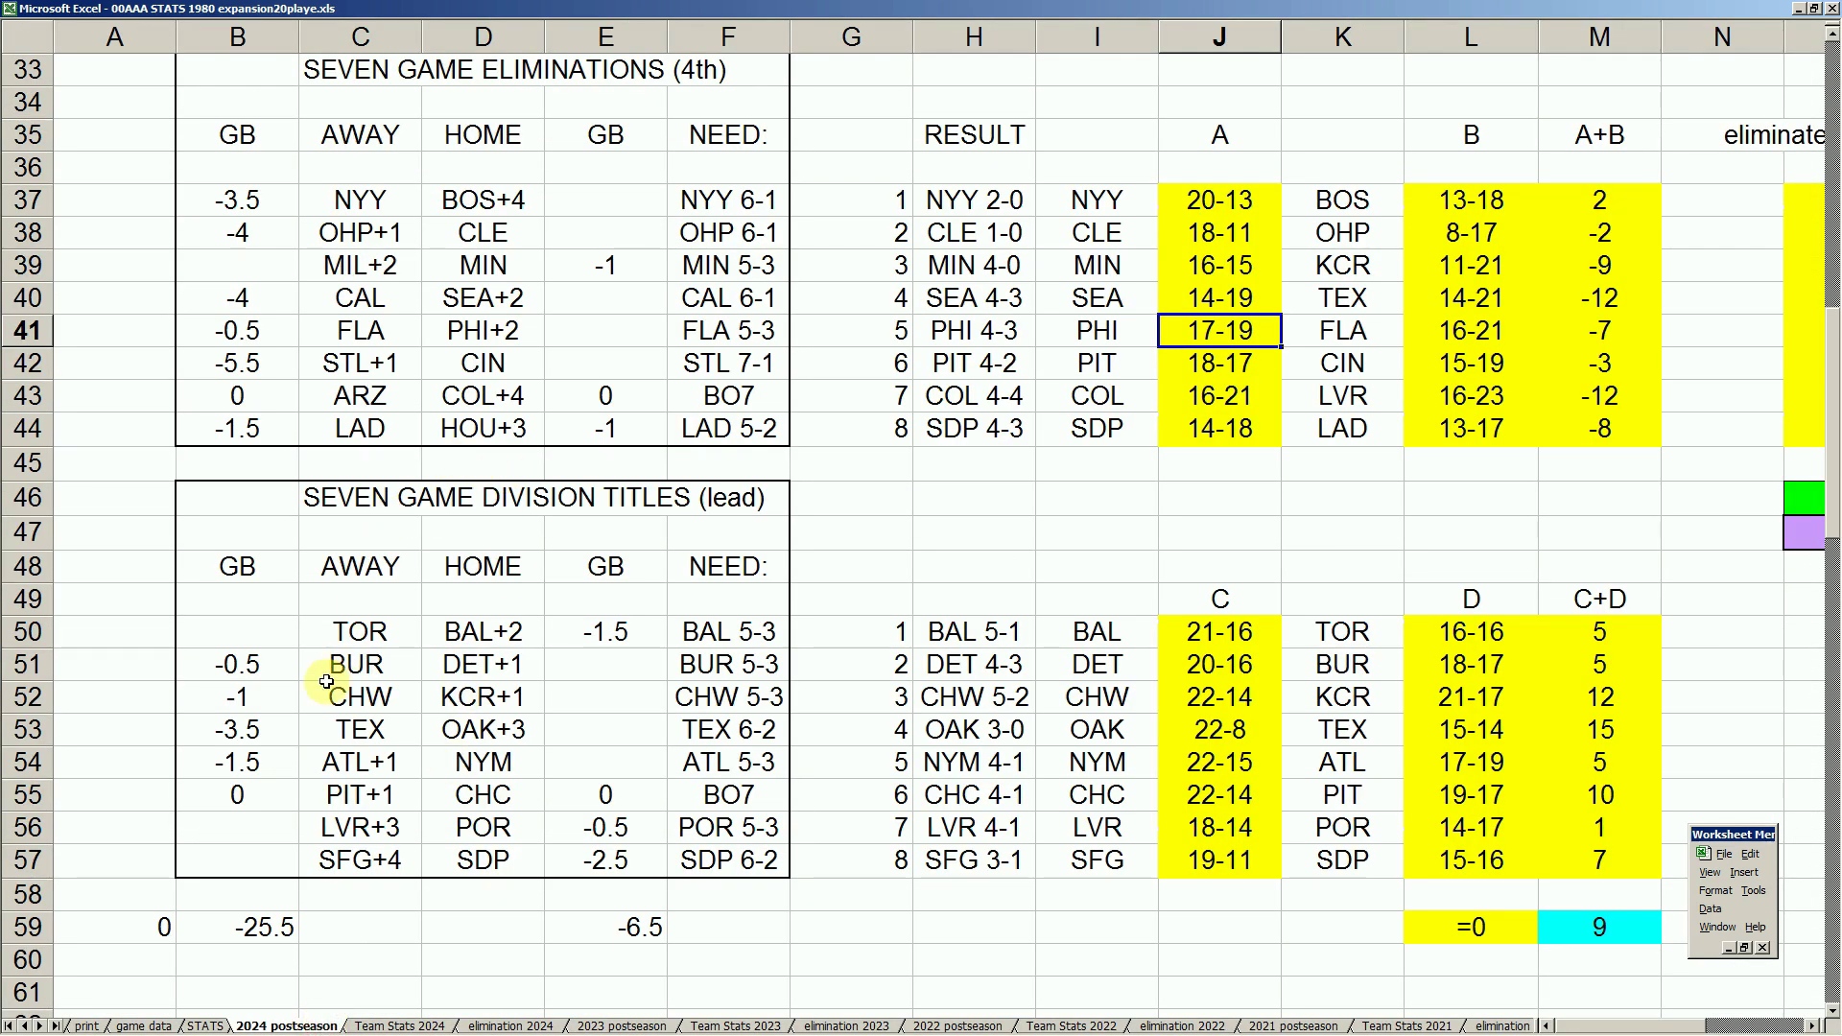
click(513, 633)
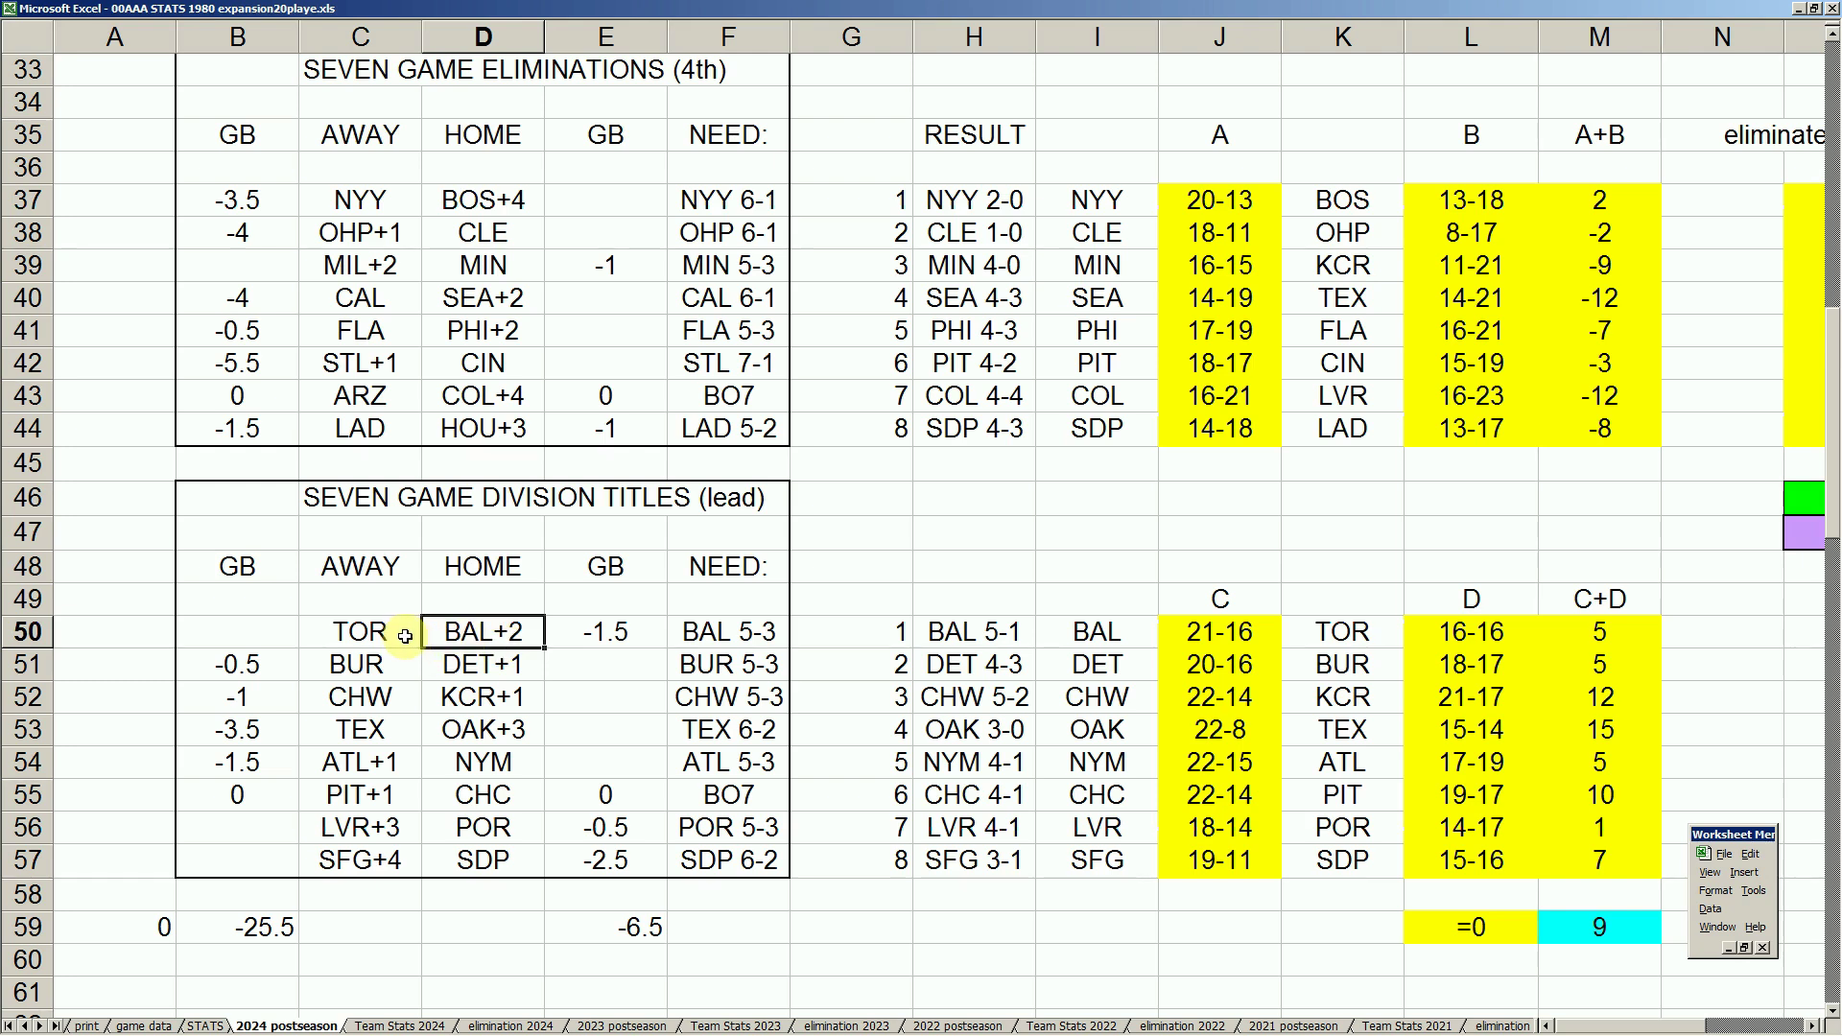
click(955, 631)
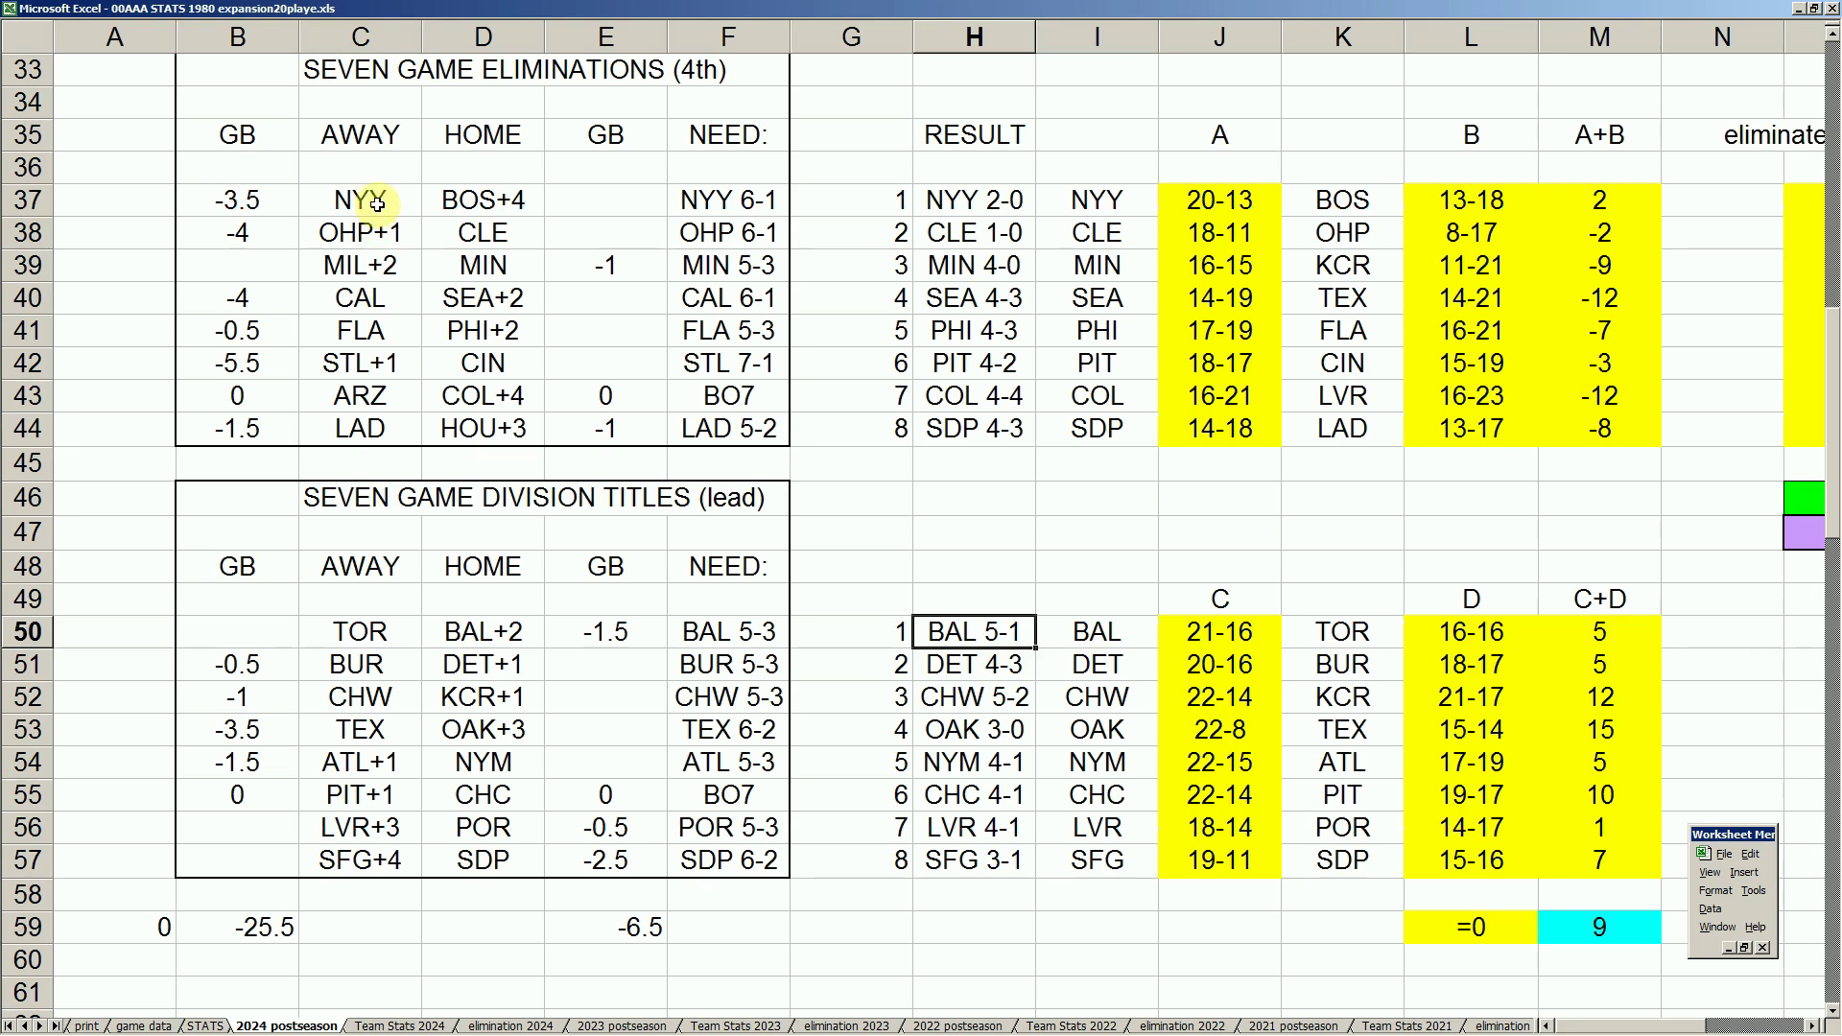
drag(383, 196, 464, 196)
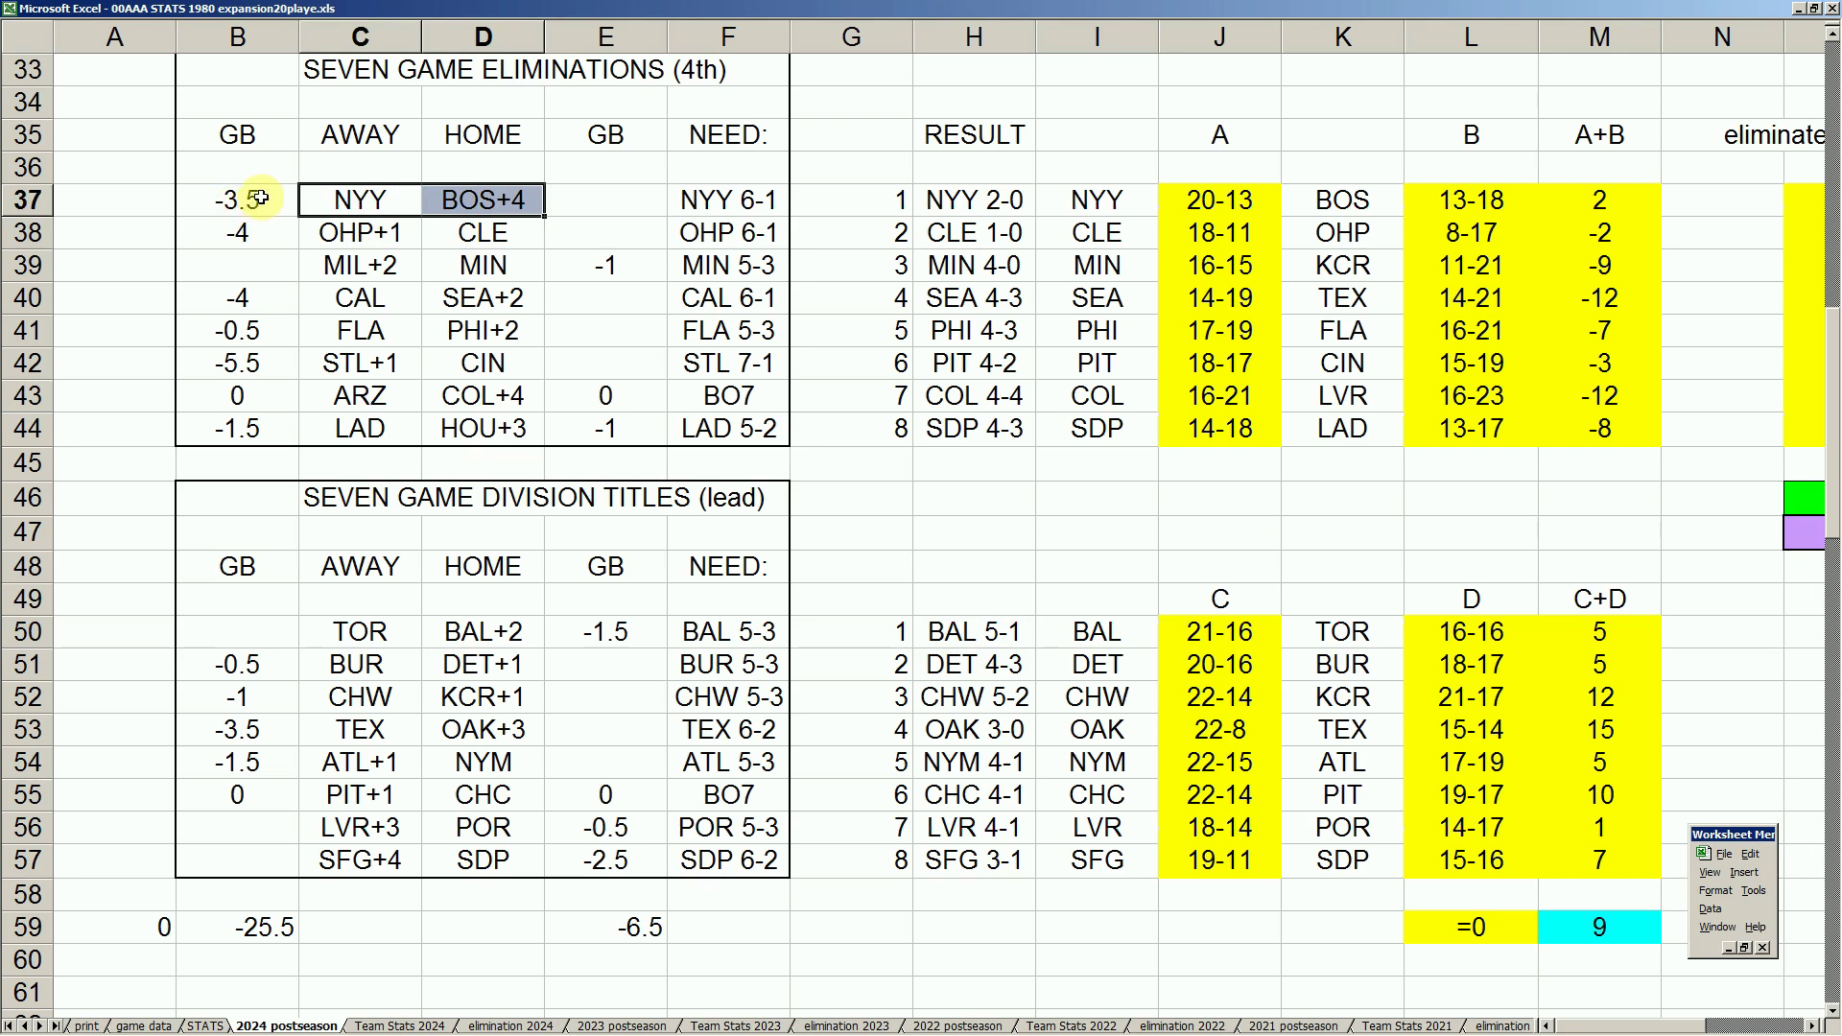
click(485, 199)
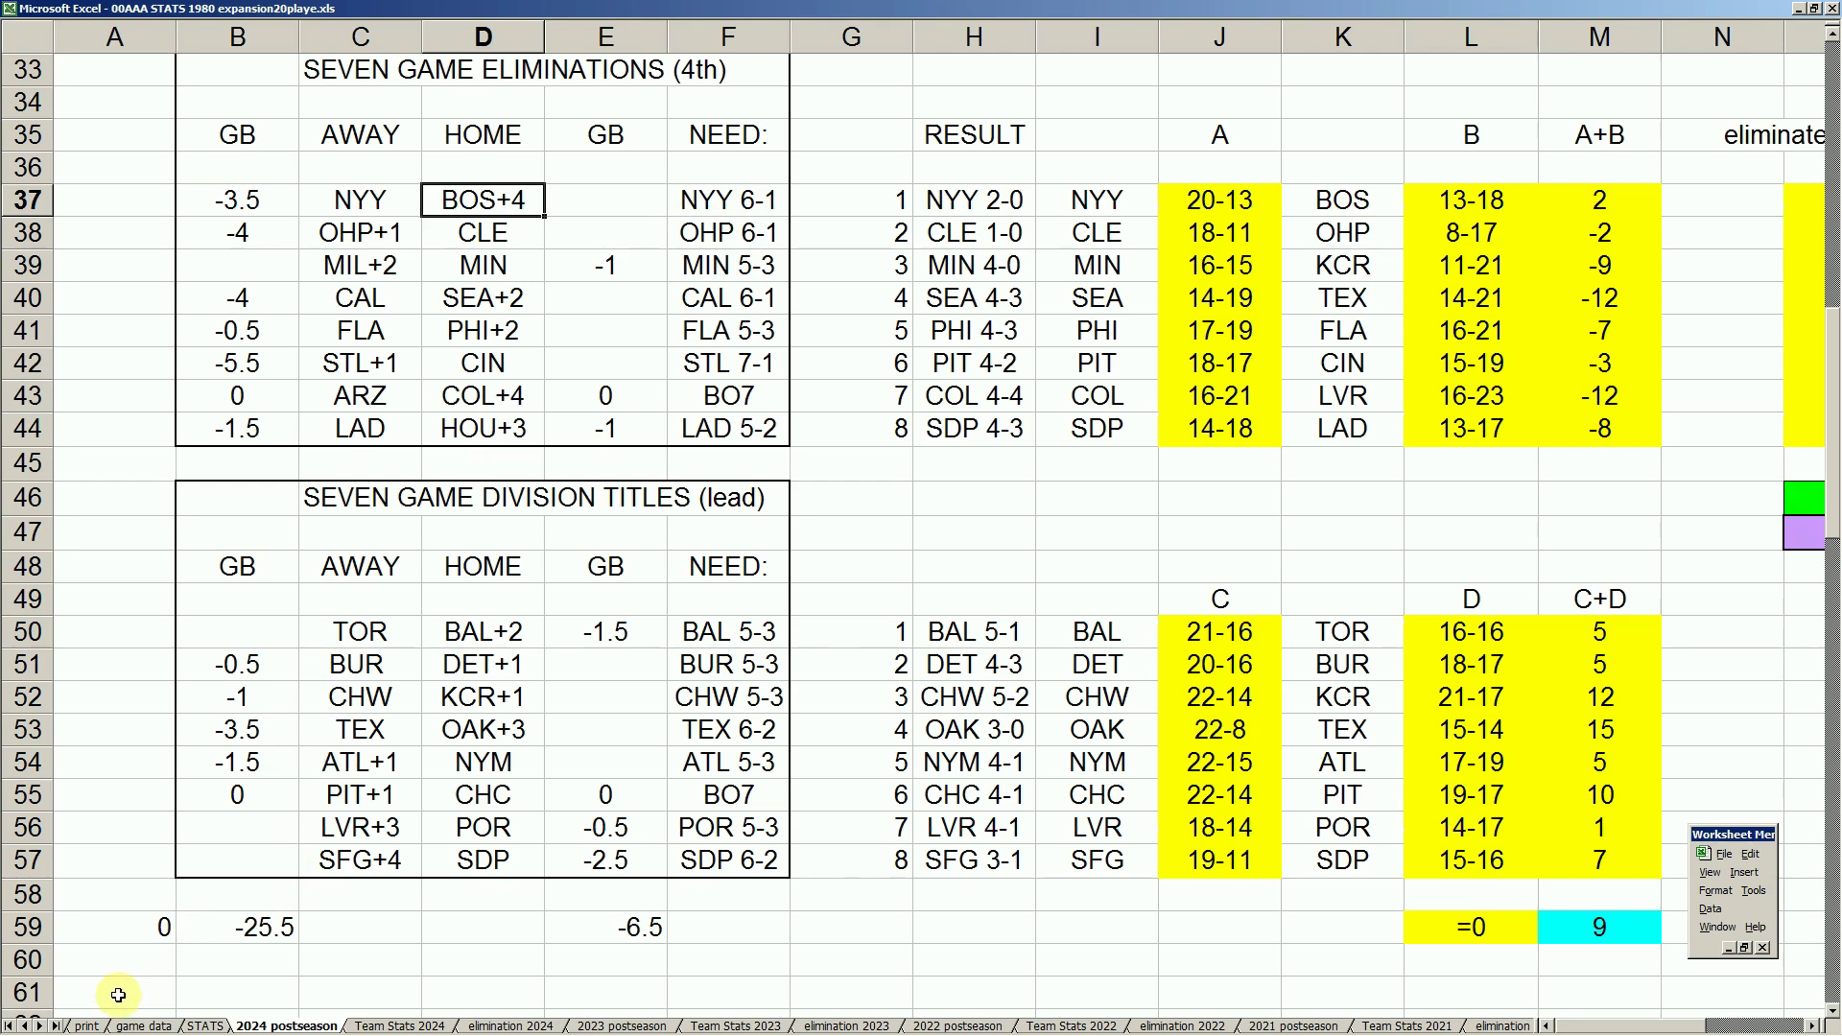
- Open the print sheet, return to column A, and select the Boston, Toronto and Baltimore team name cells
click(96, 1027)
click(288, 580)
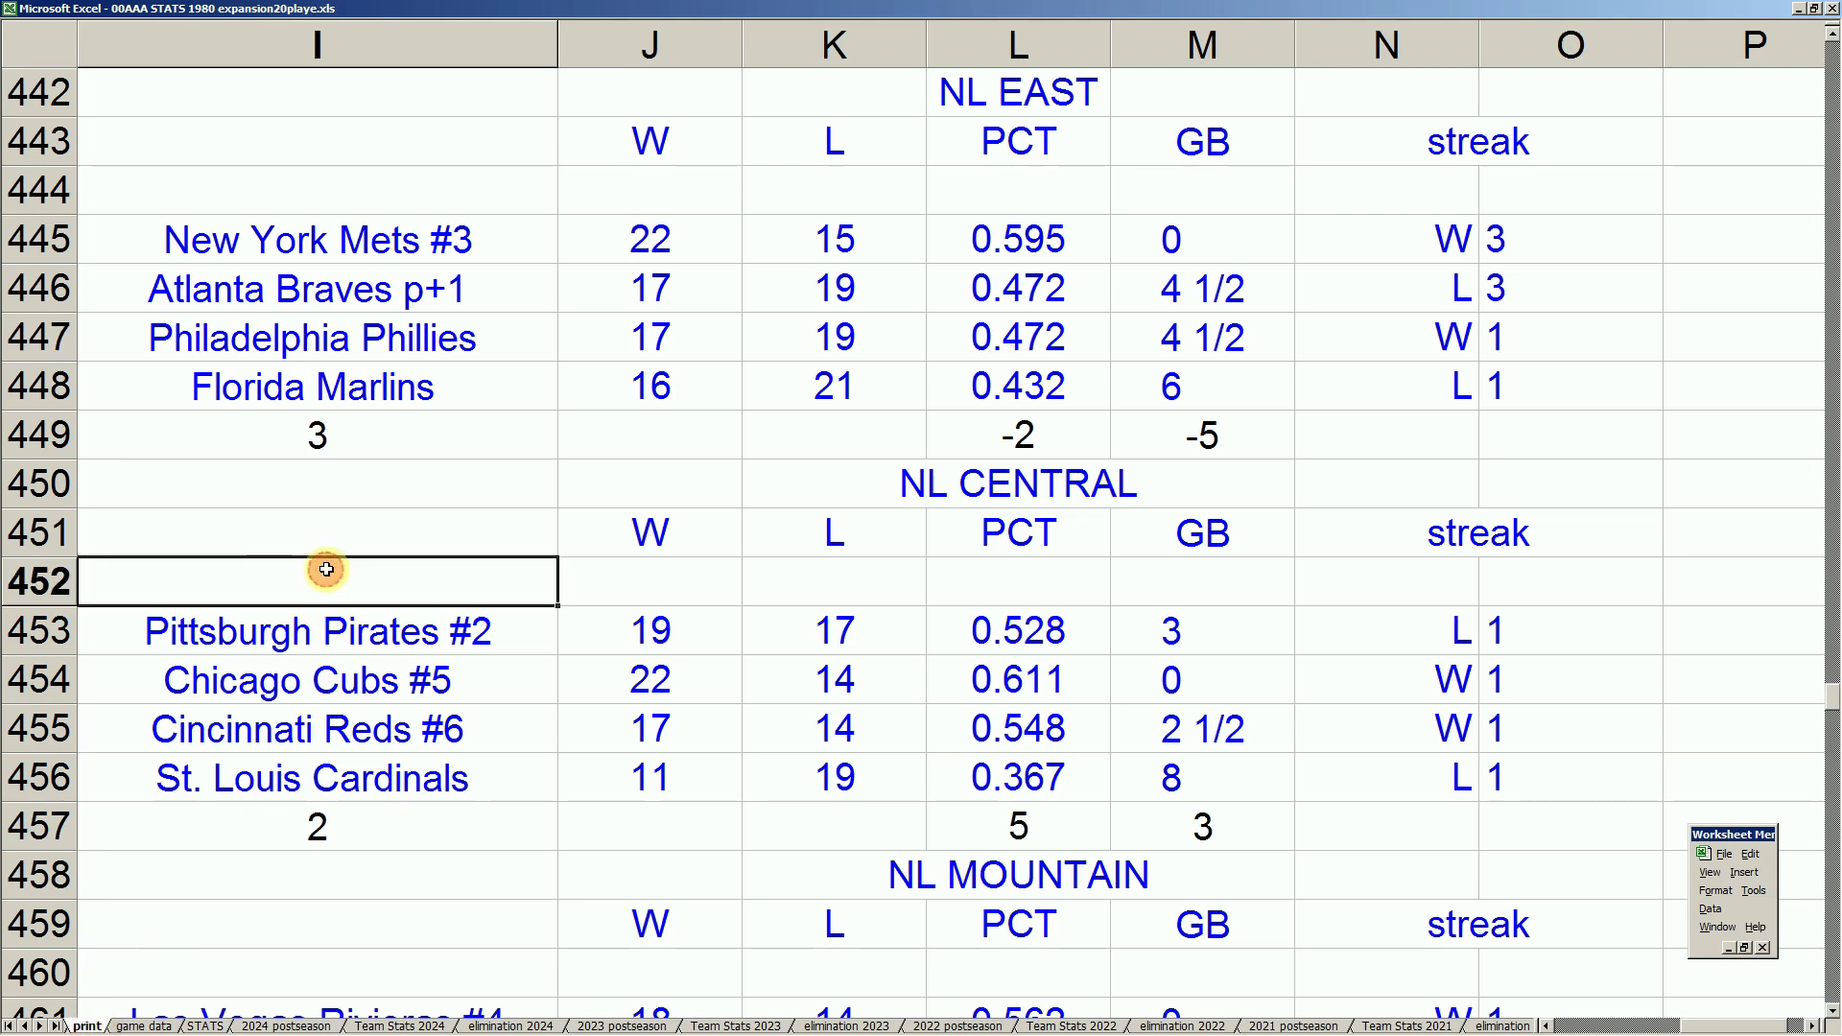
key(Left)
key(Left)
key(Left)
key(Left)
key(Left)
key(Left)
key(Left)
key(Left)
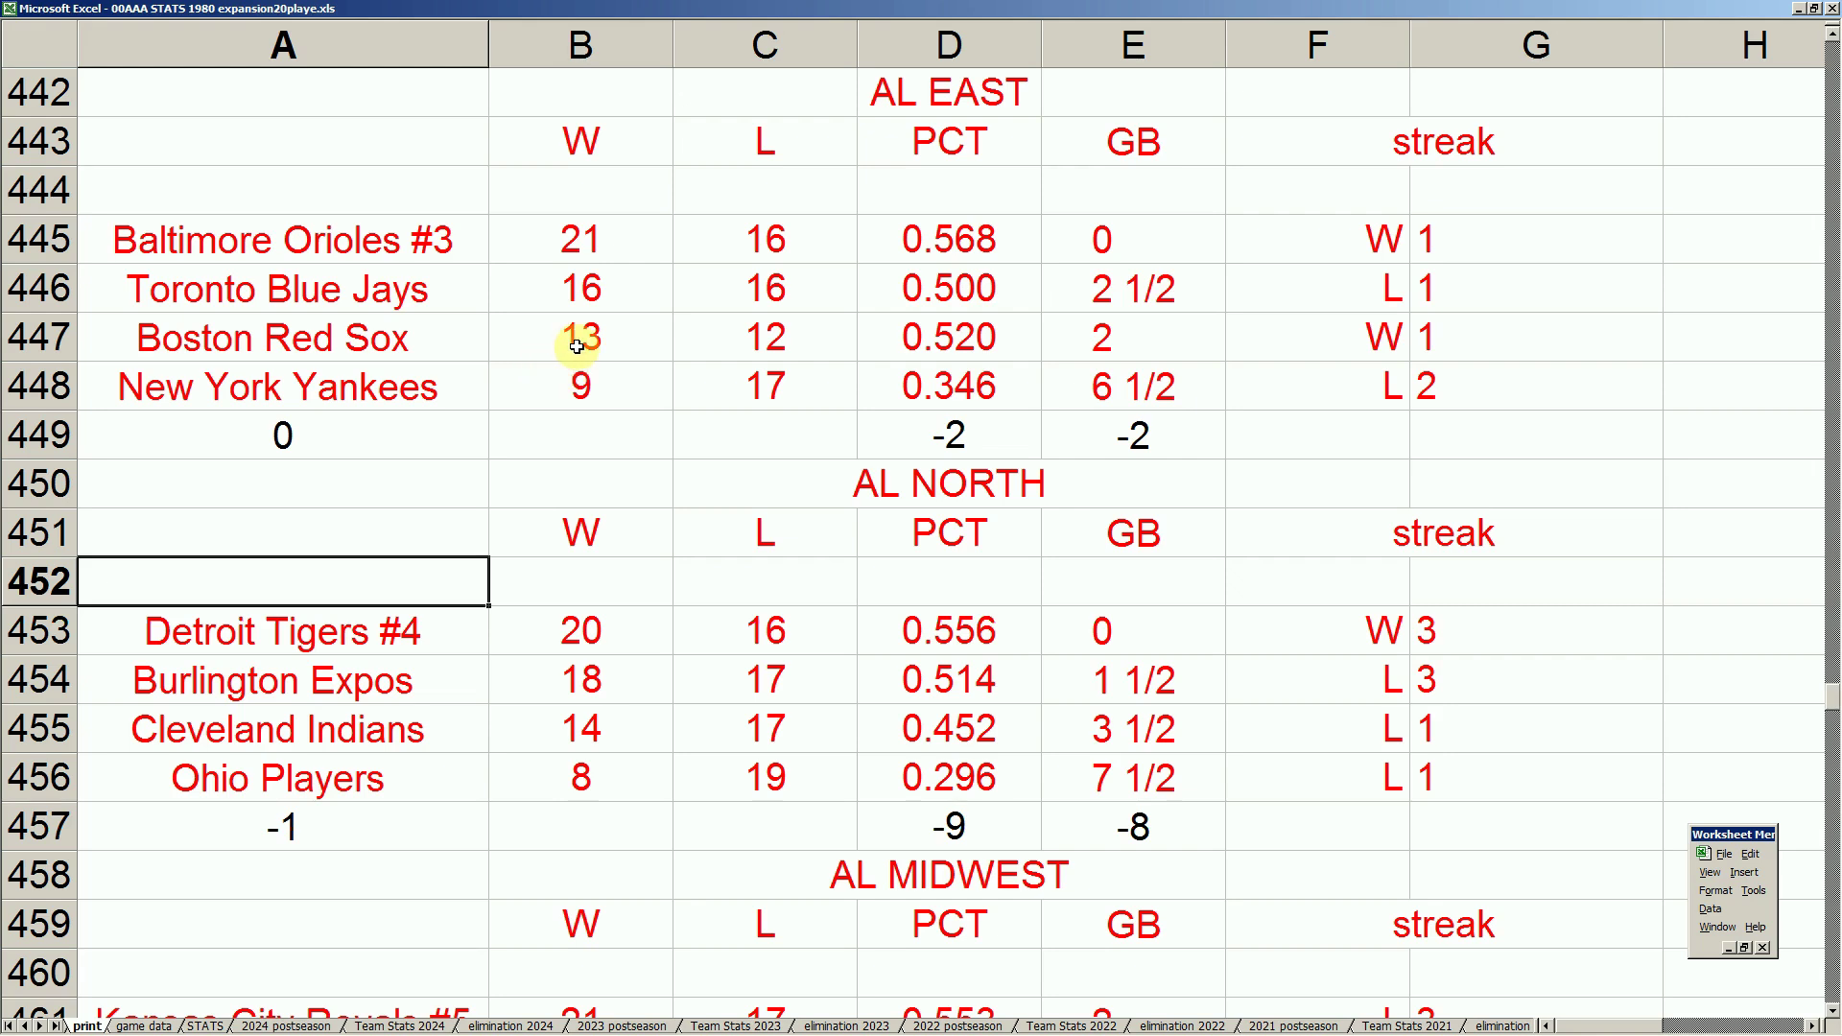
click(455, 338)
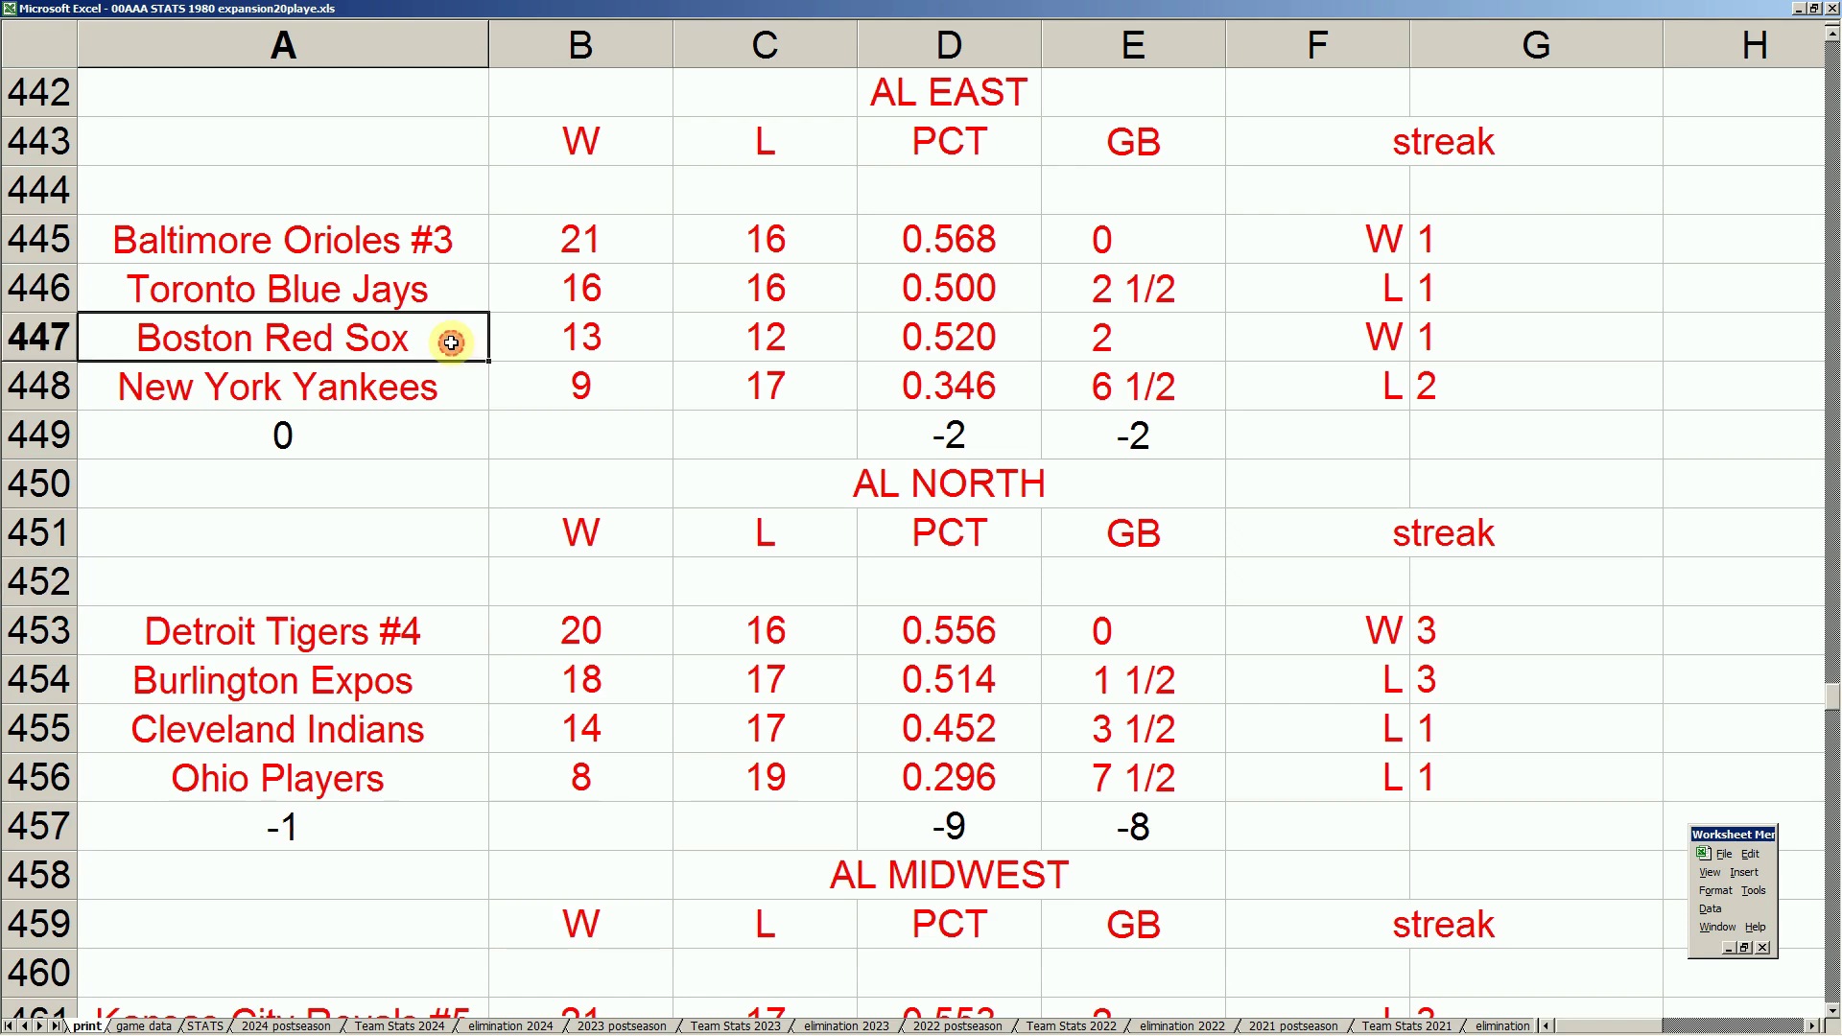
click(409, 289)
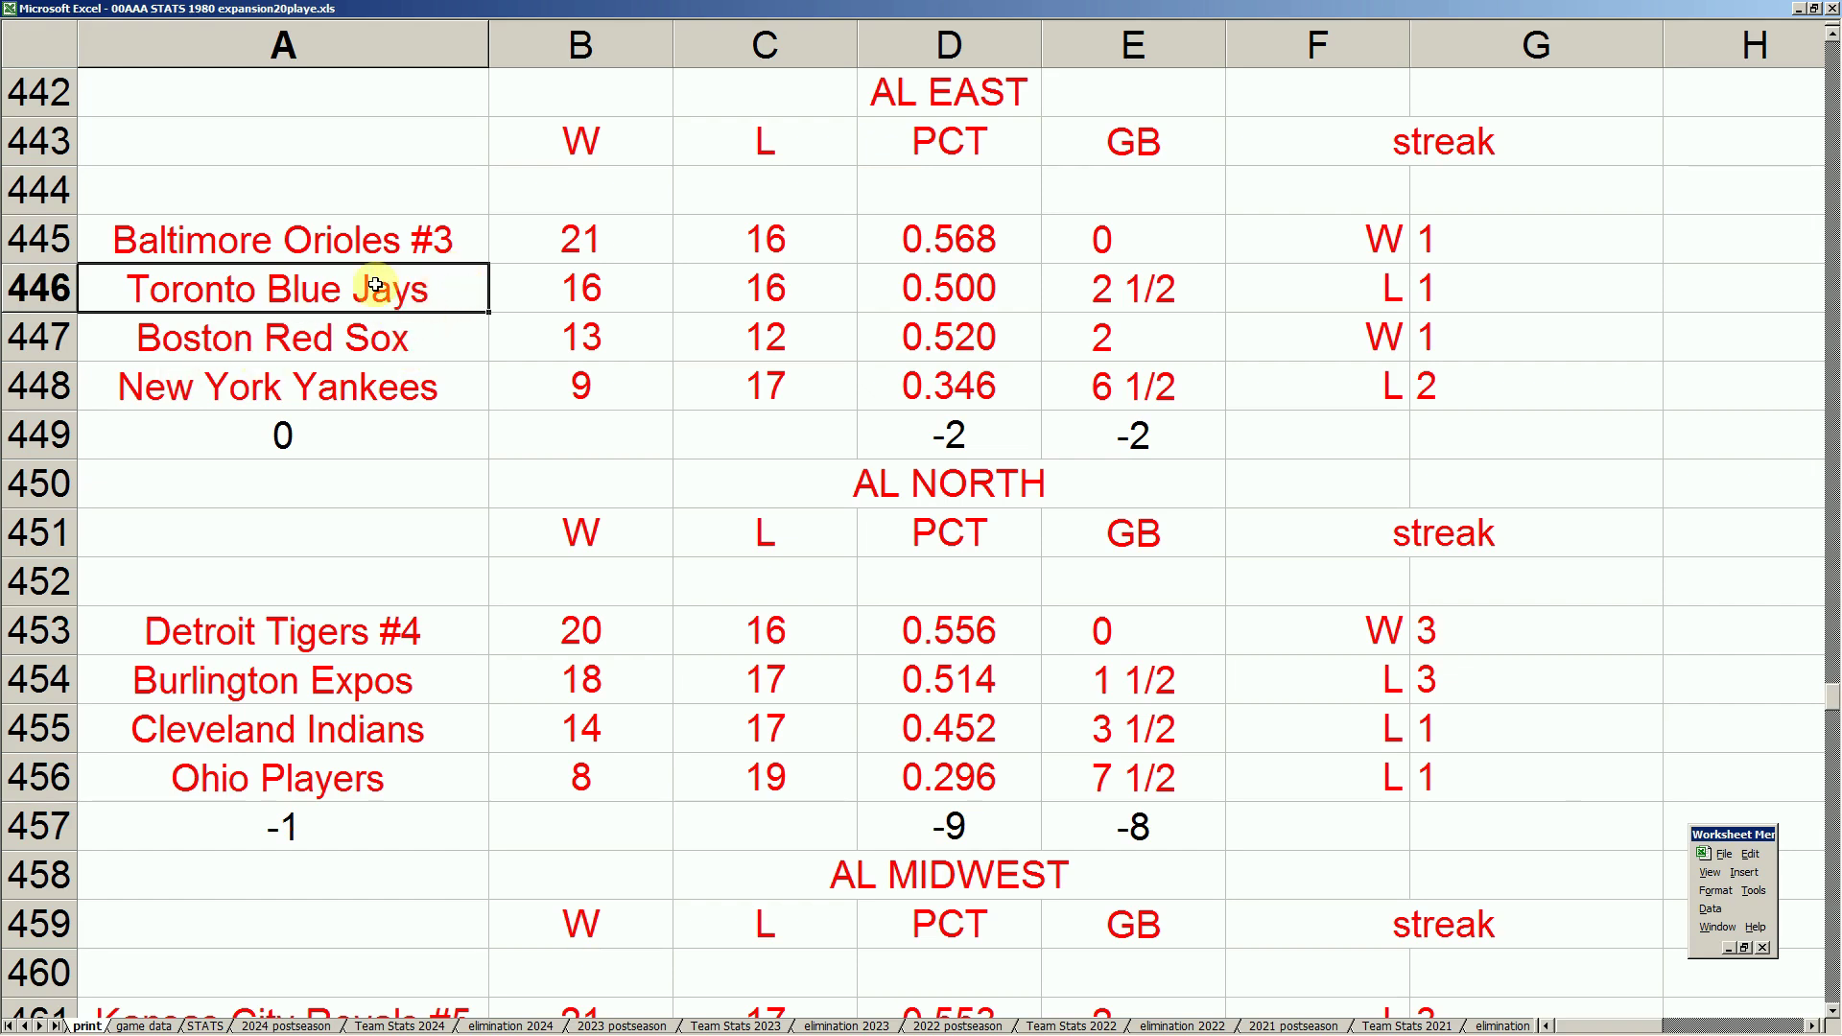
click(385, 246)
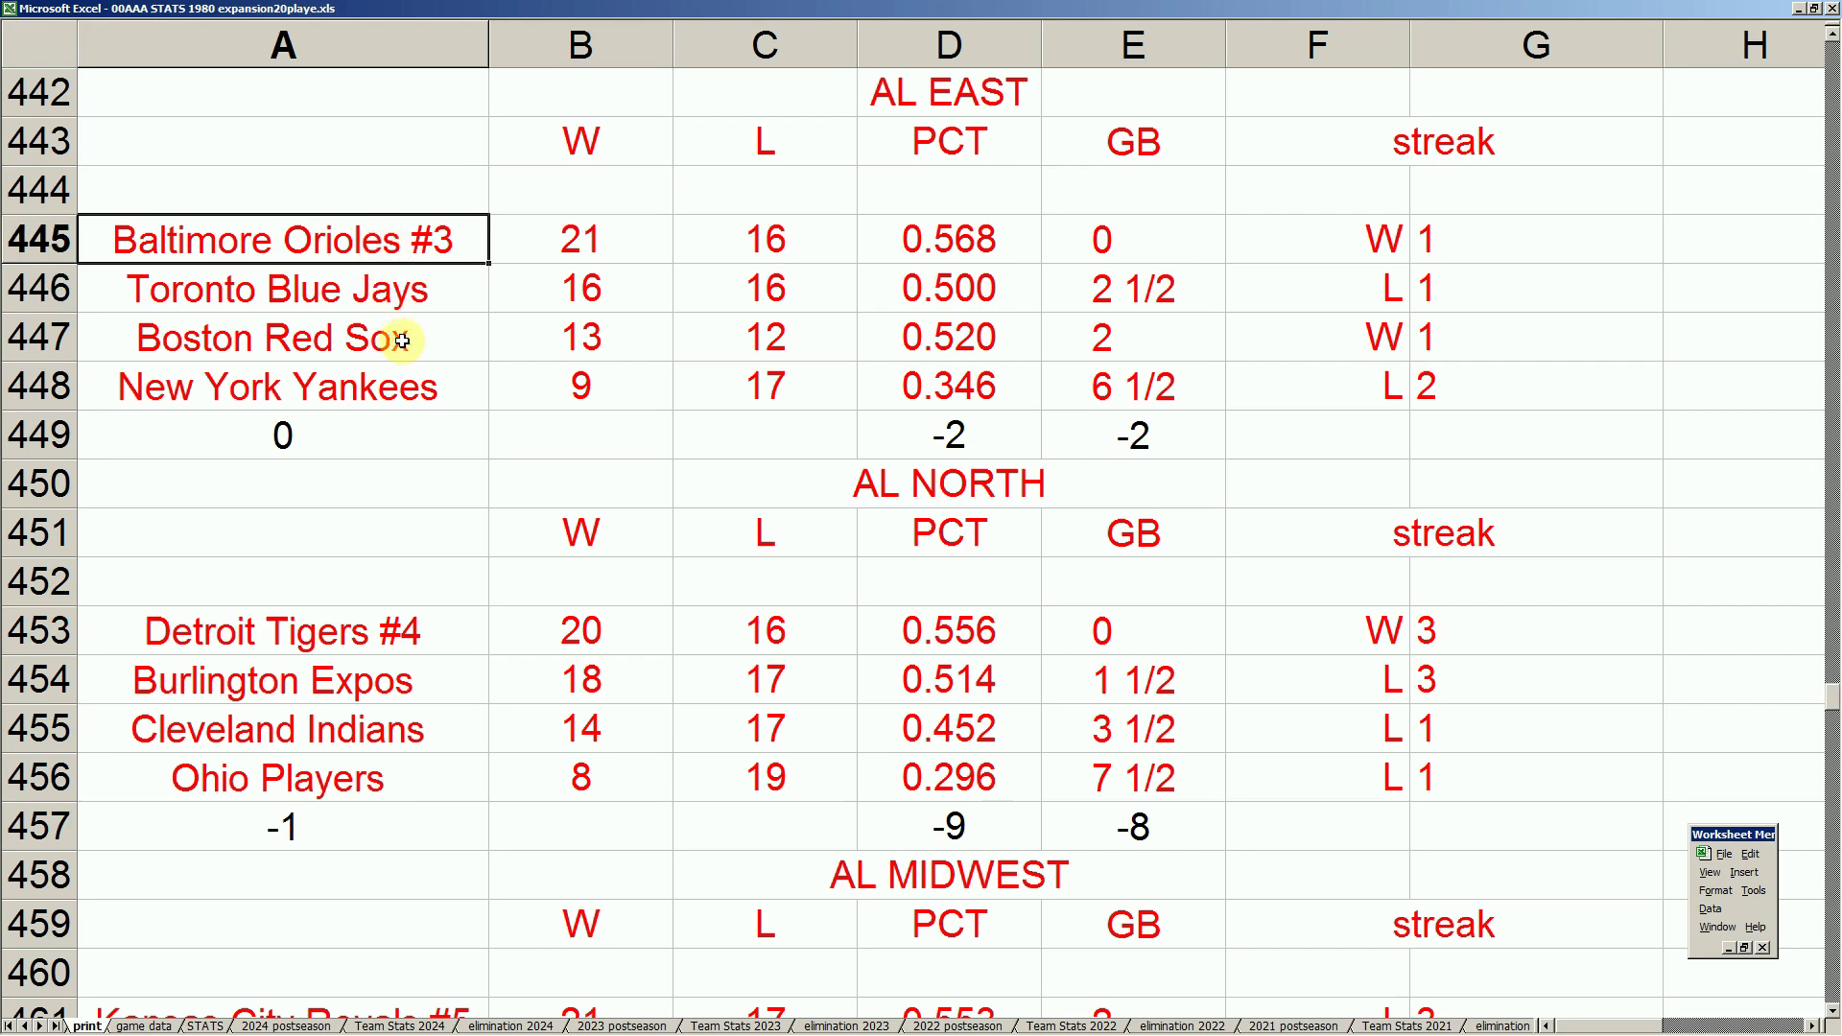
click(403, 338)
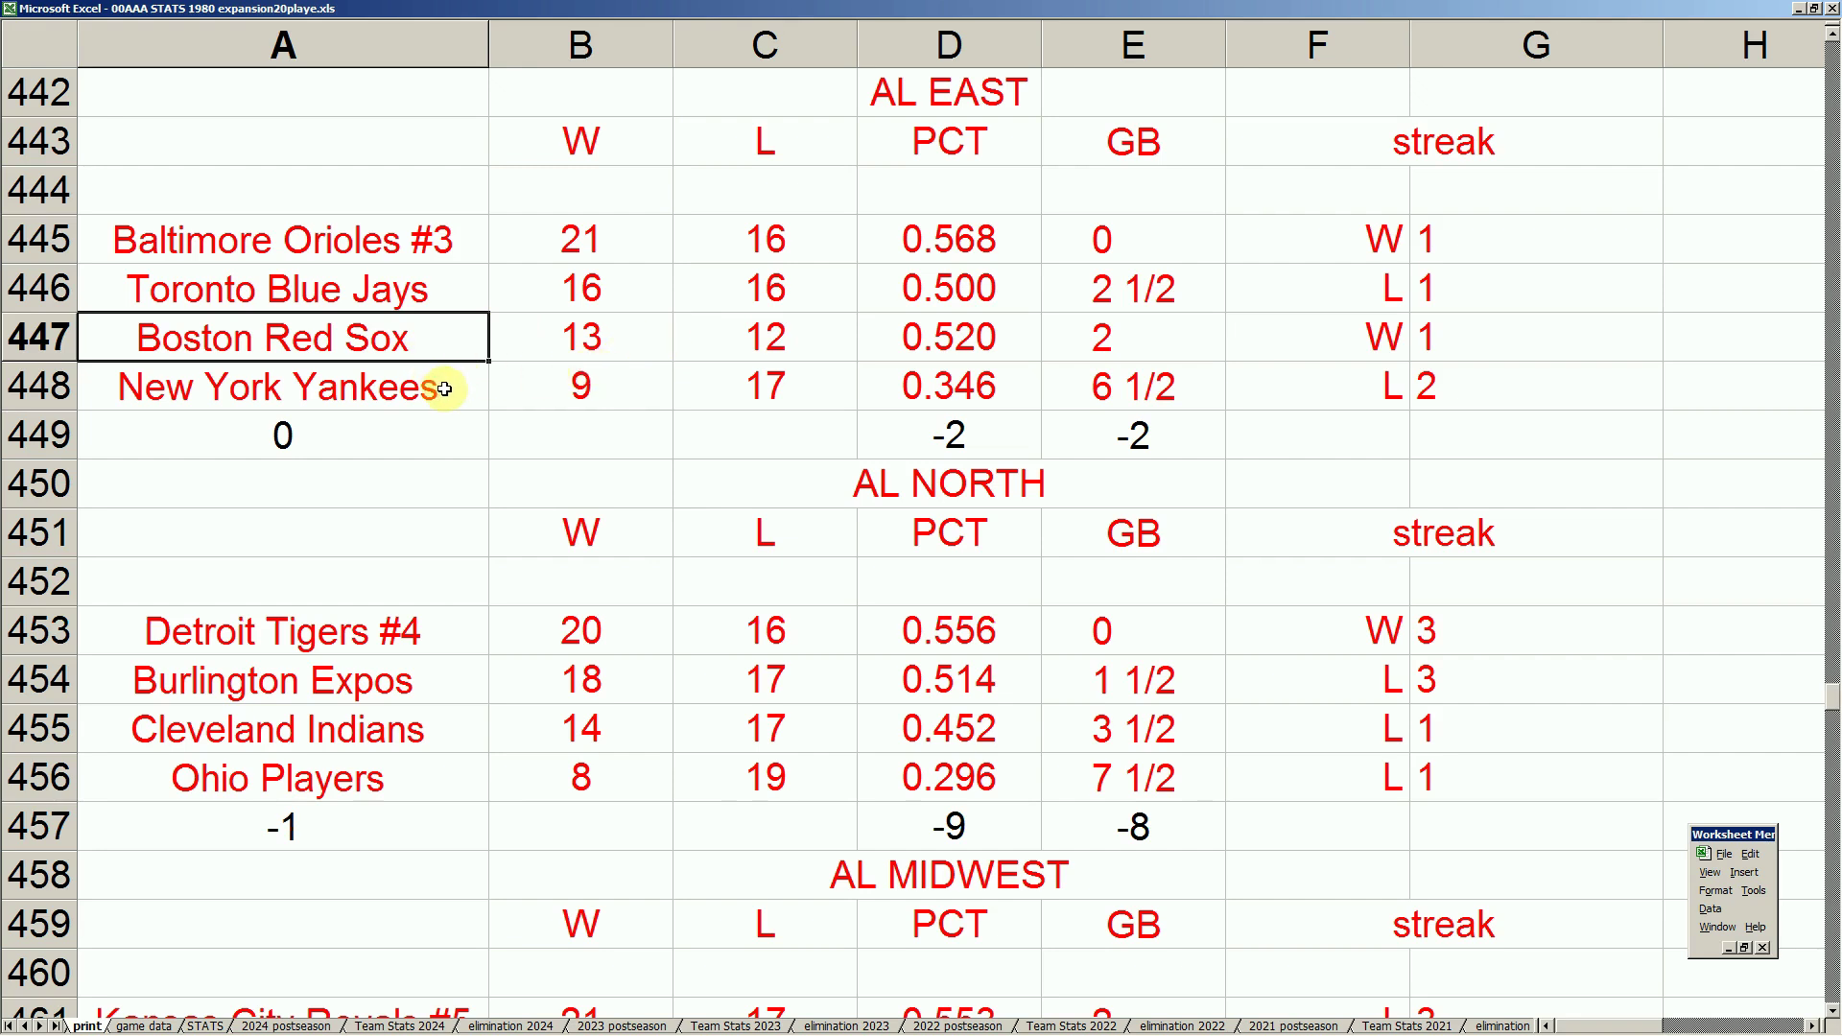
- Review the 71nyybos.xls Game 501 scorecard cells E22, E49, AP11, AP15 and AP39
mouse_move(537, 1028)
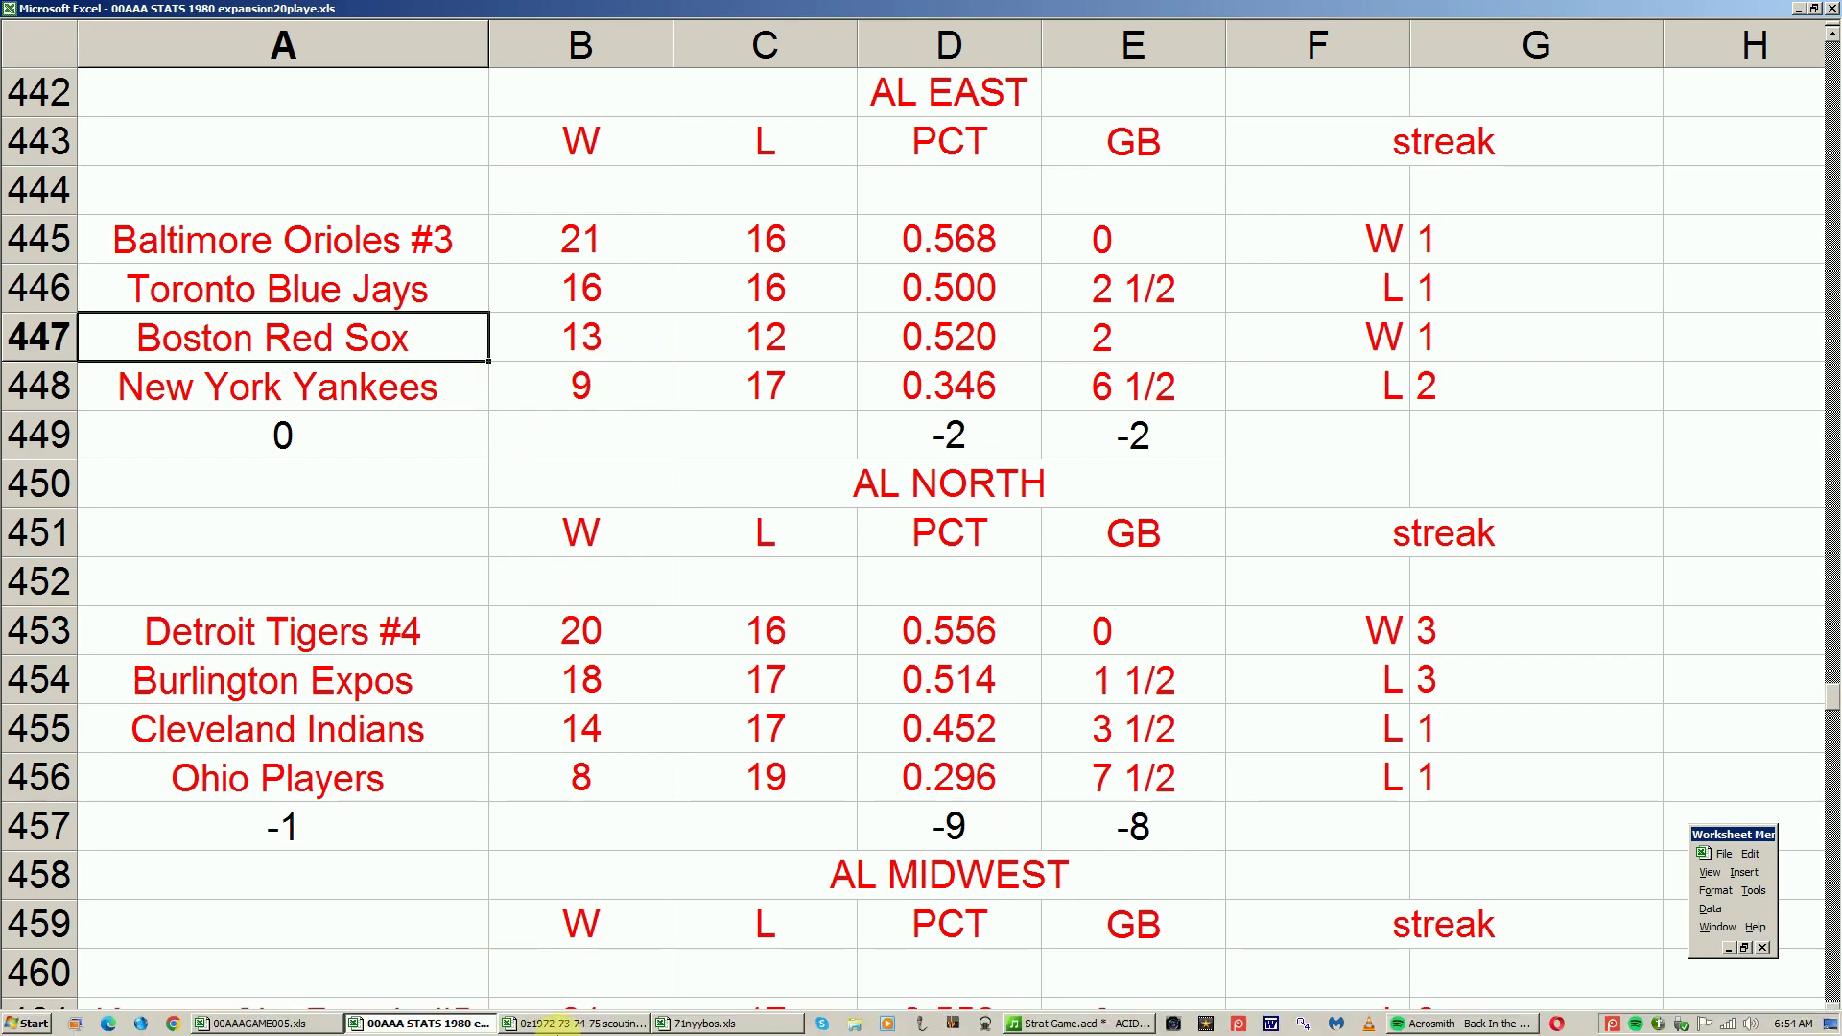
click(708, 1024)
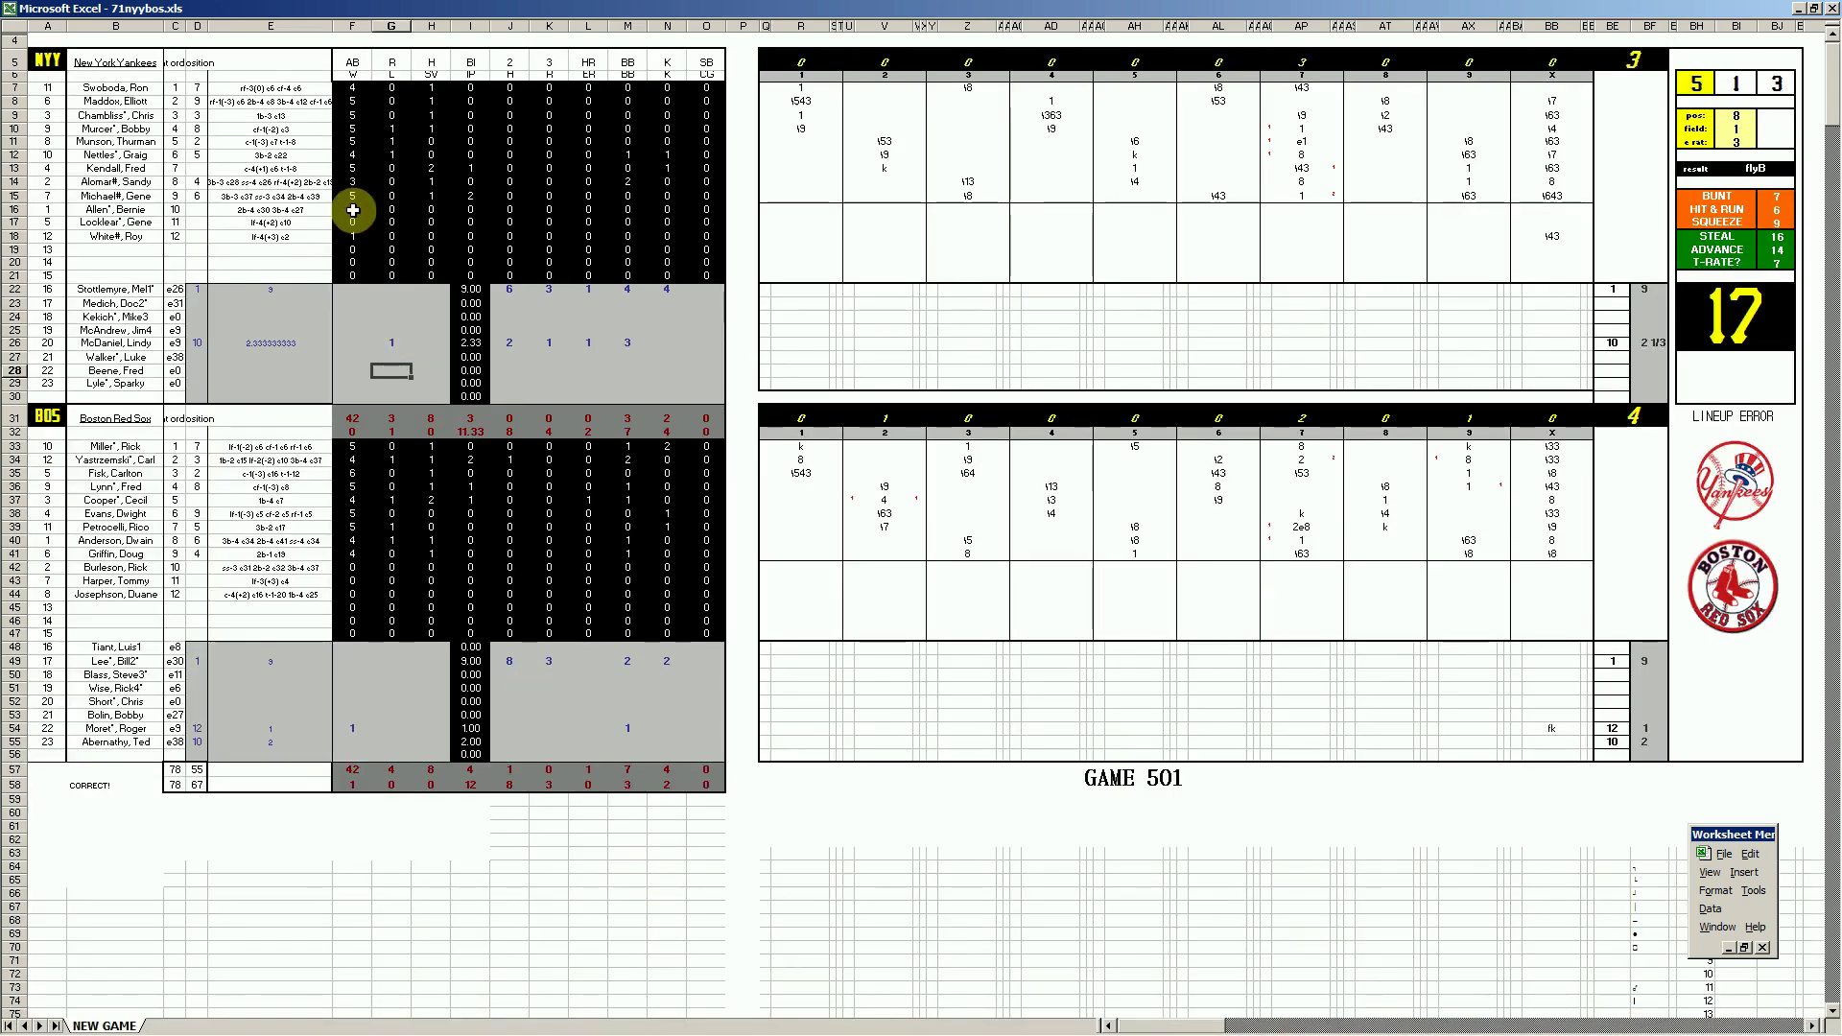
click(274, 290)
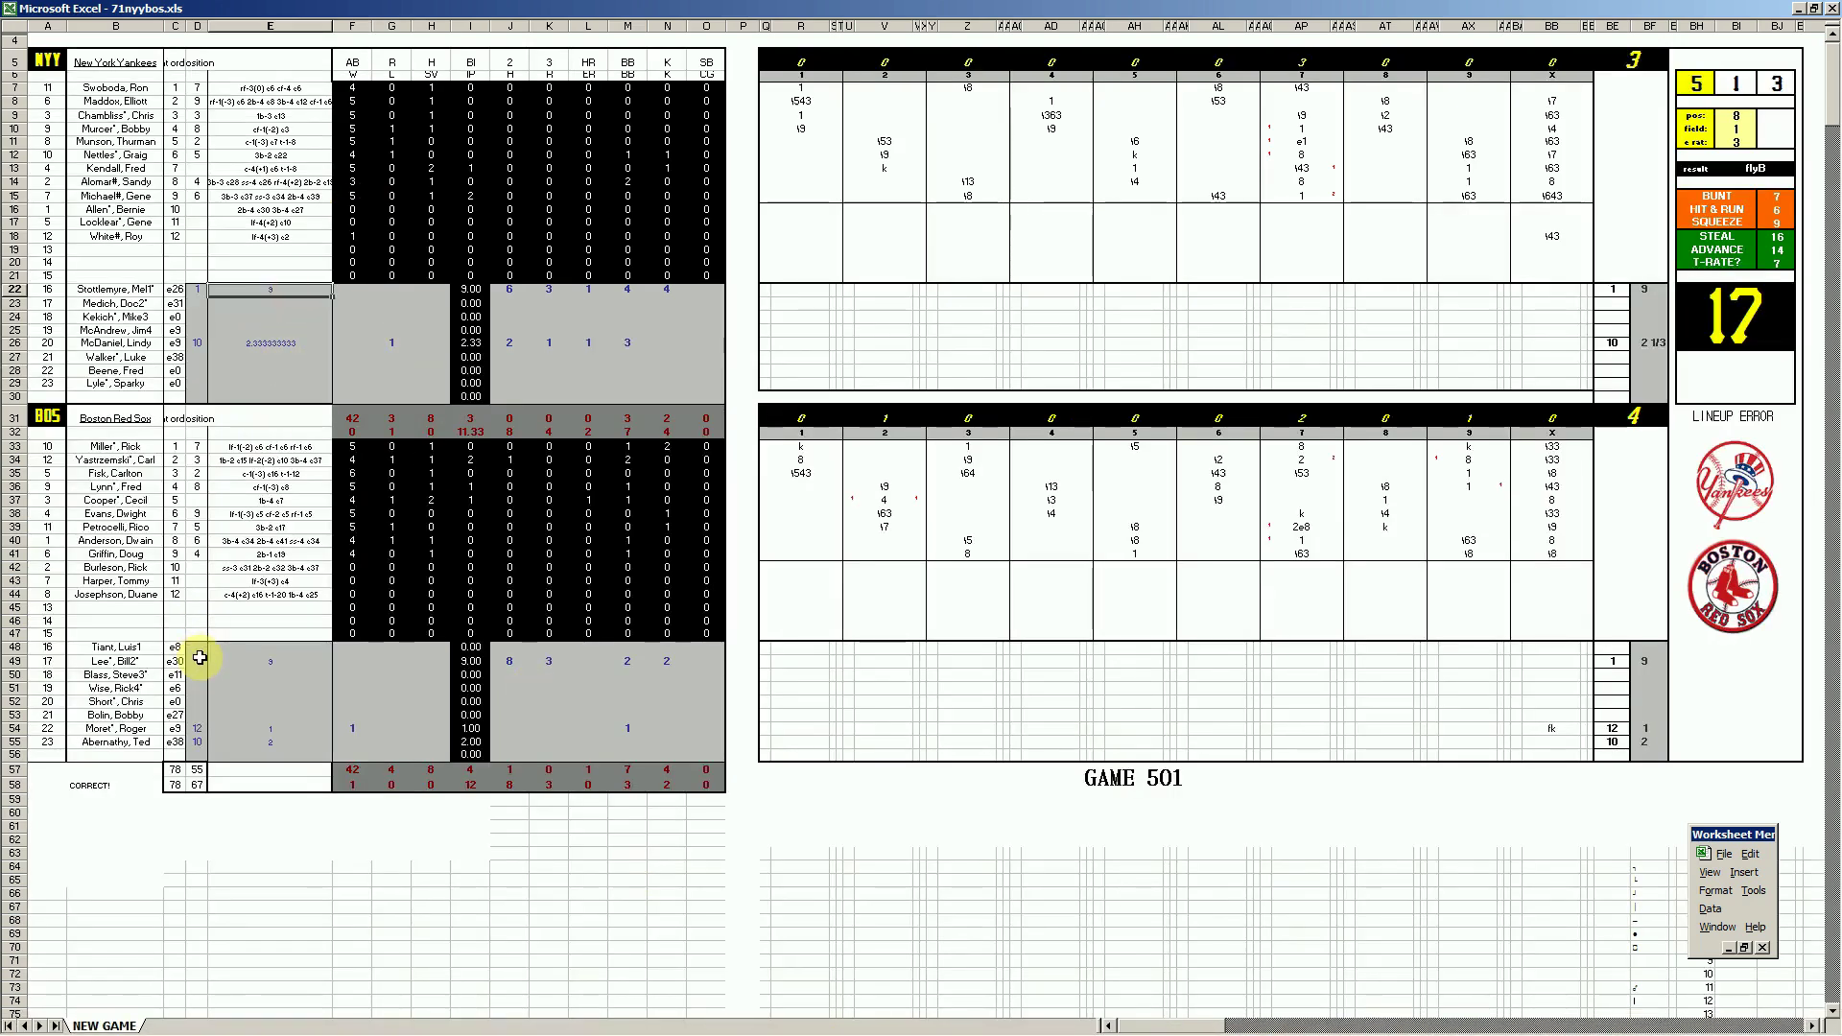
click(278, 663)
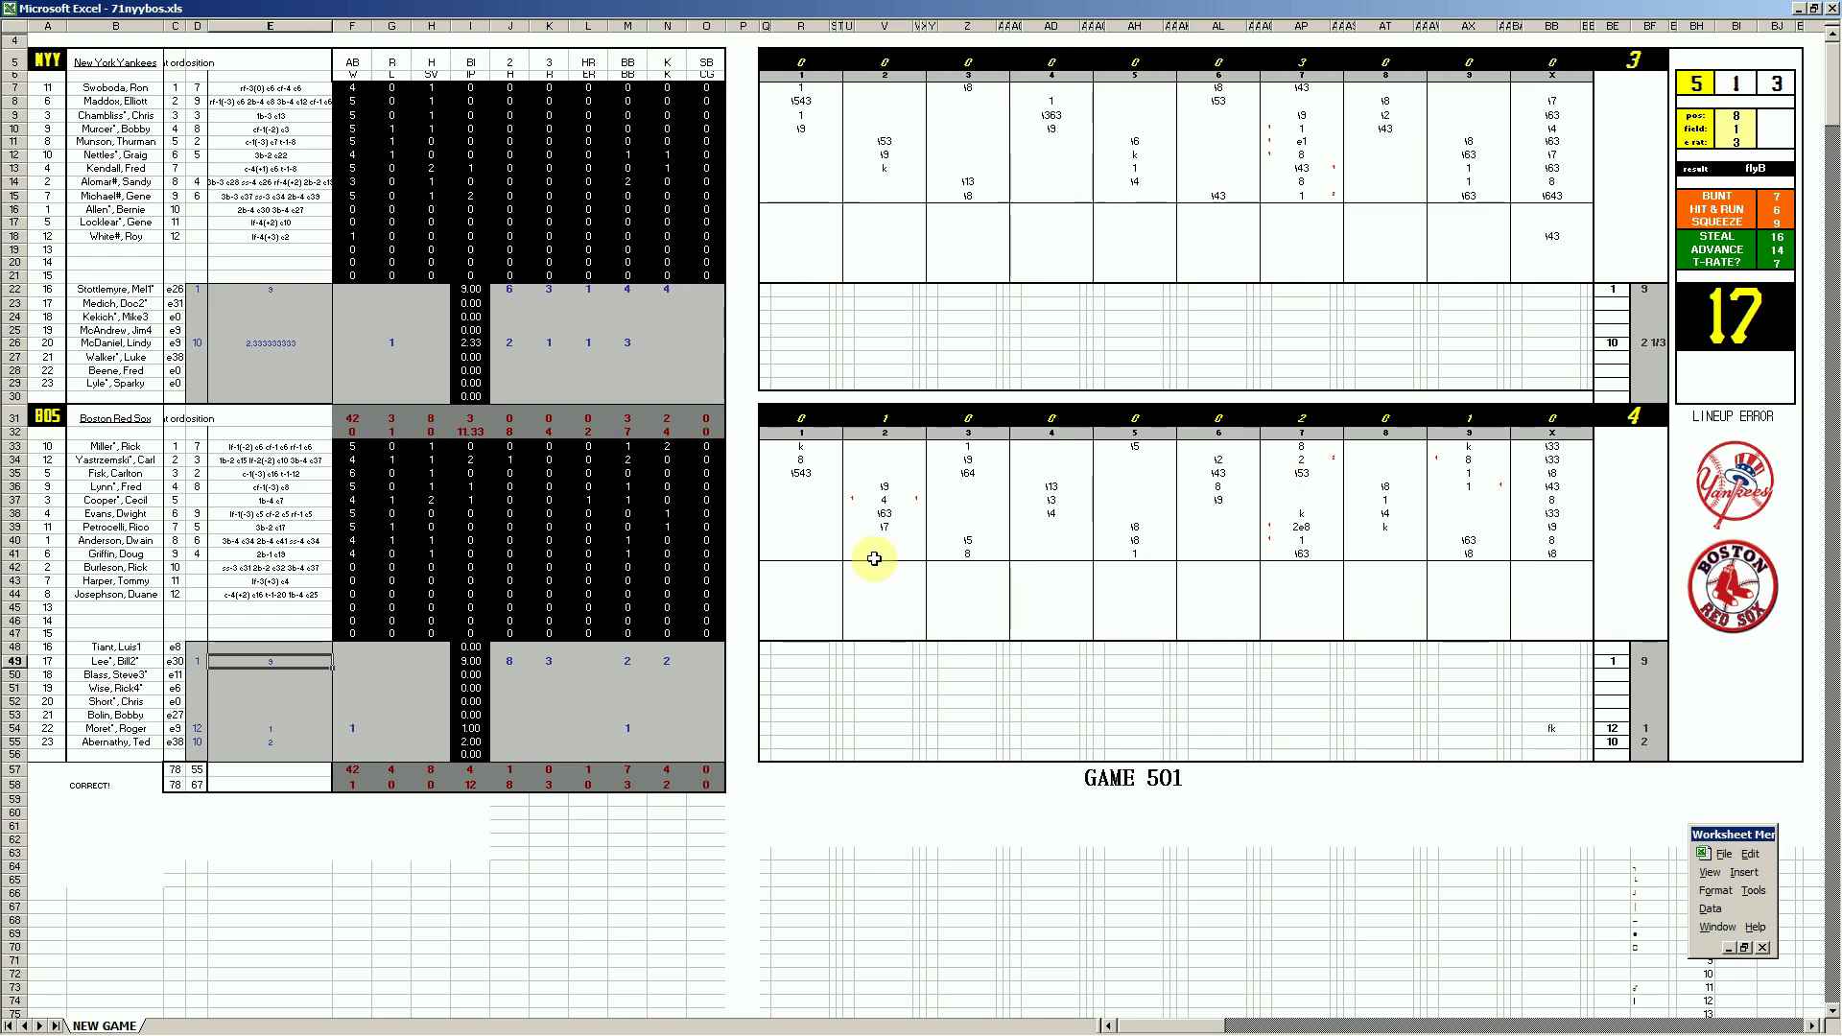
click(881, 501)
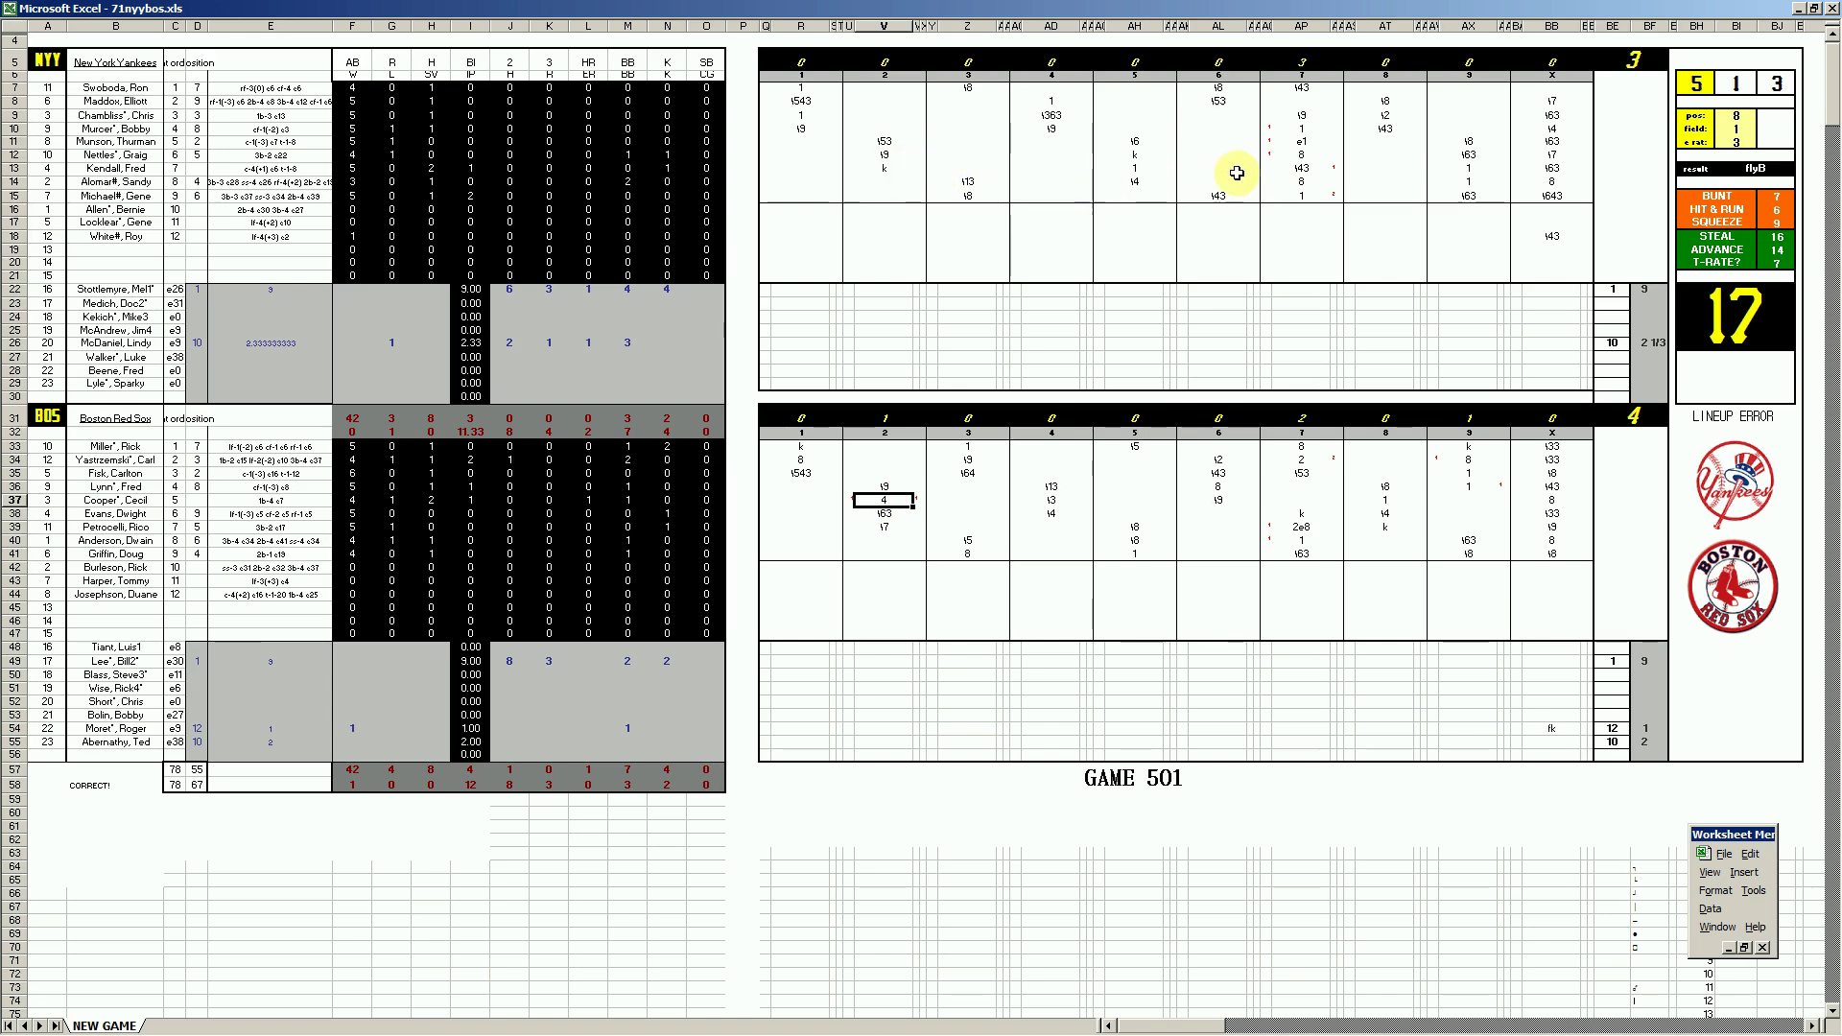
click(1311, 142)
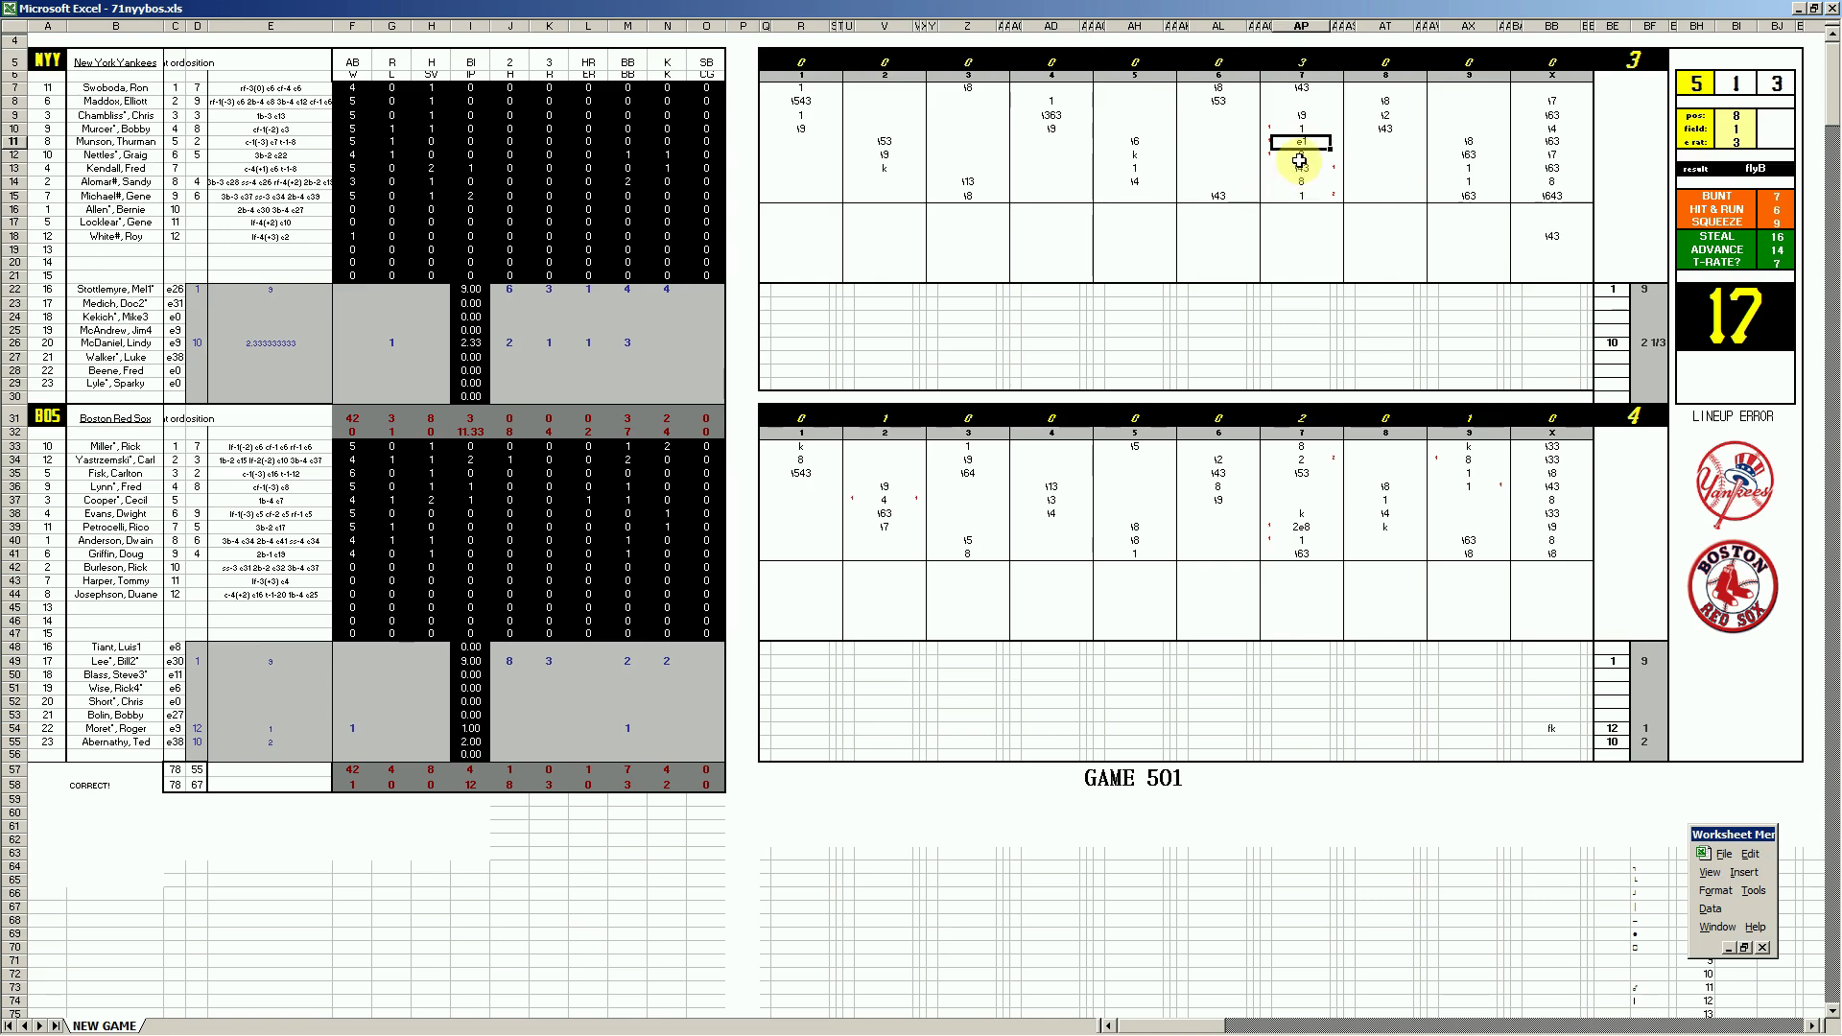
click(1300, 199)
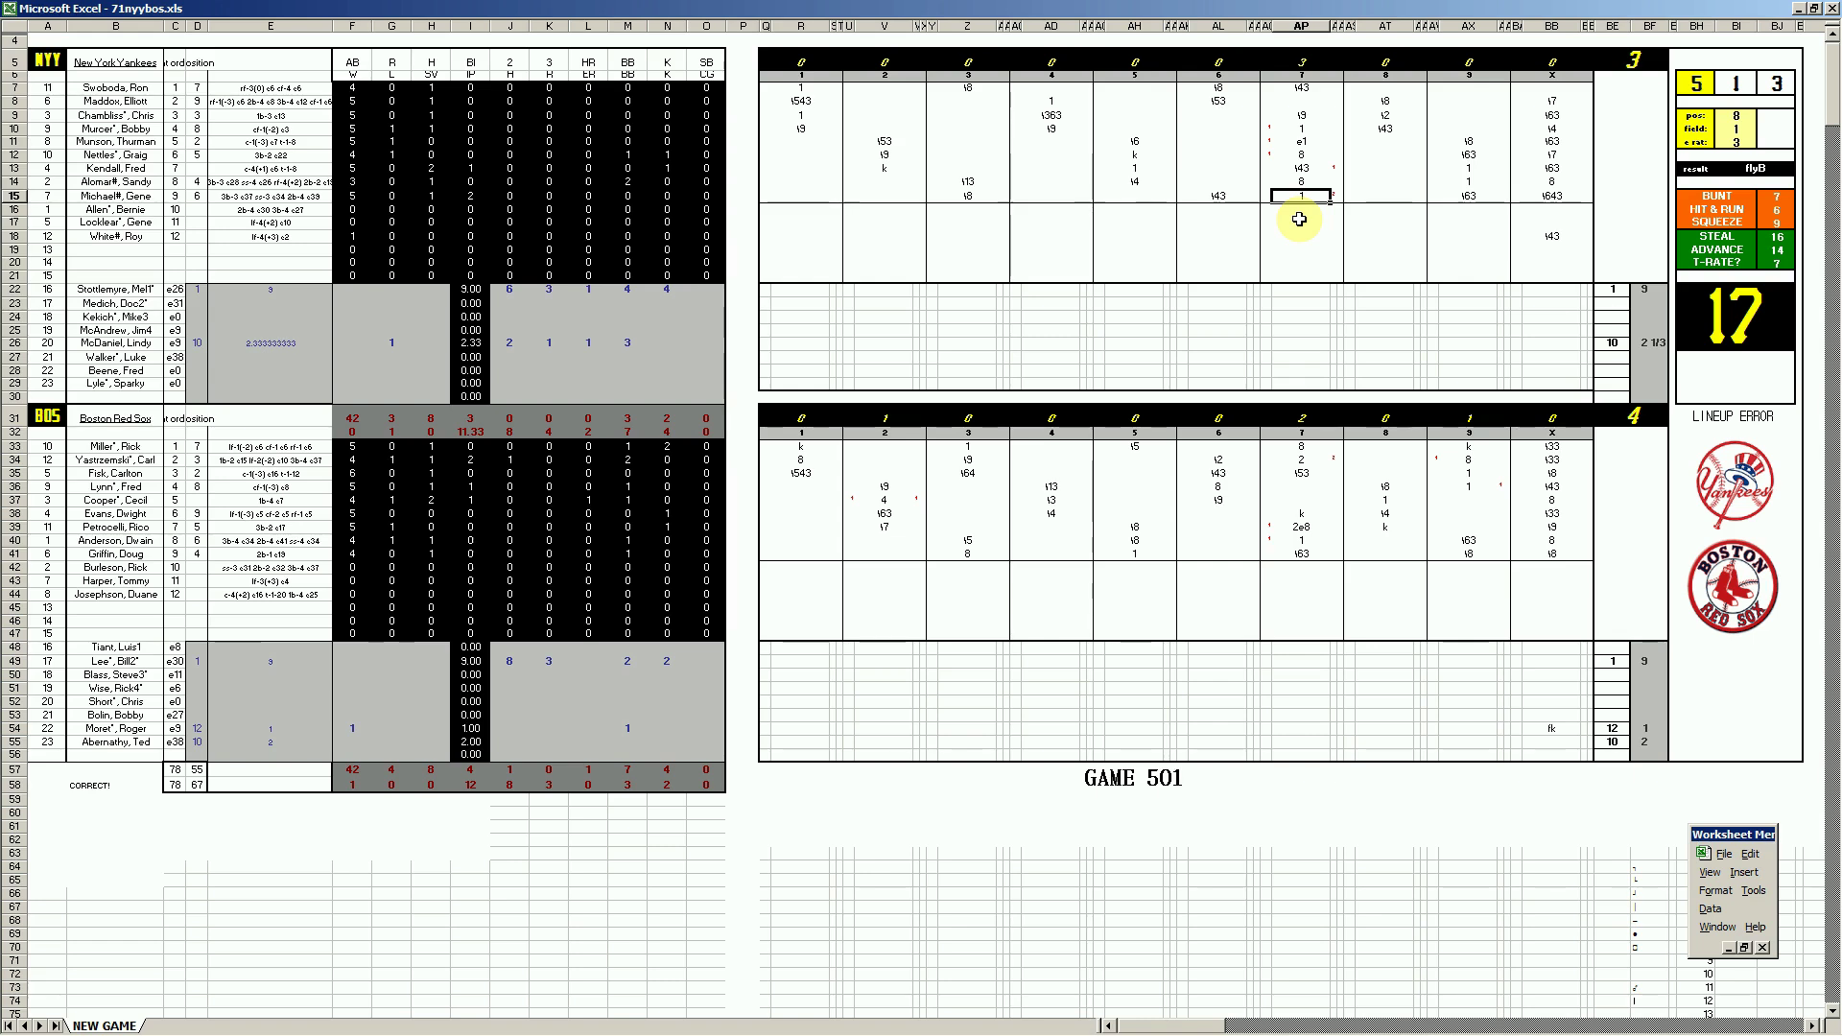
click(1301, 526)
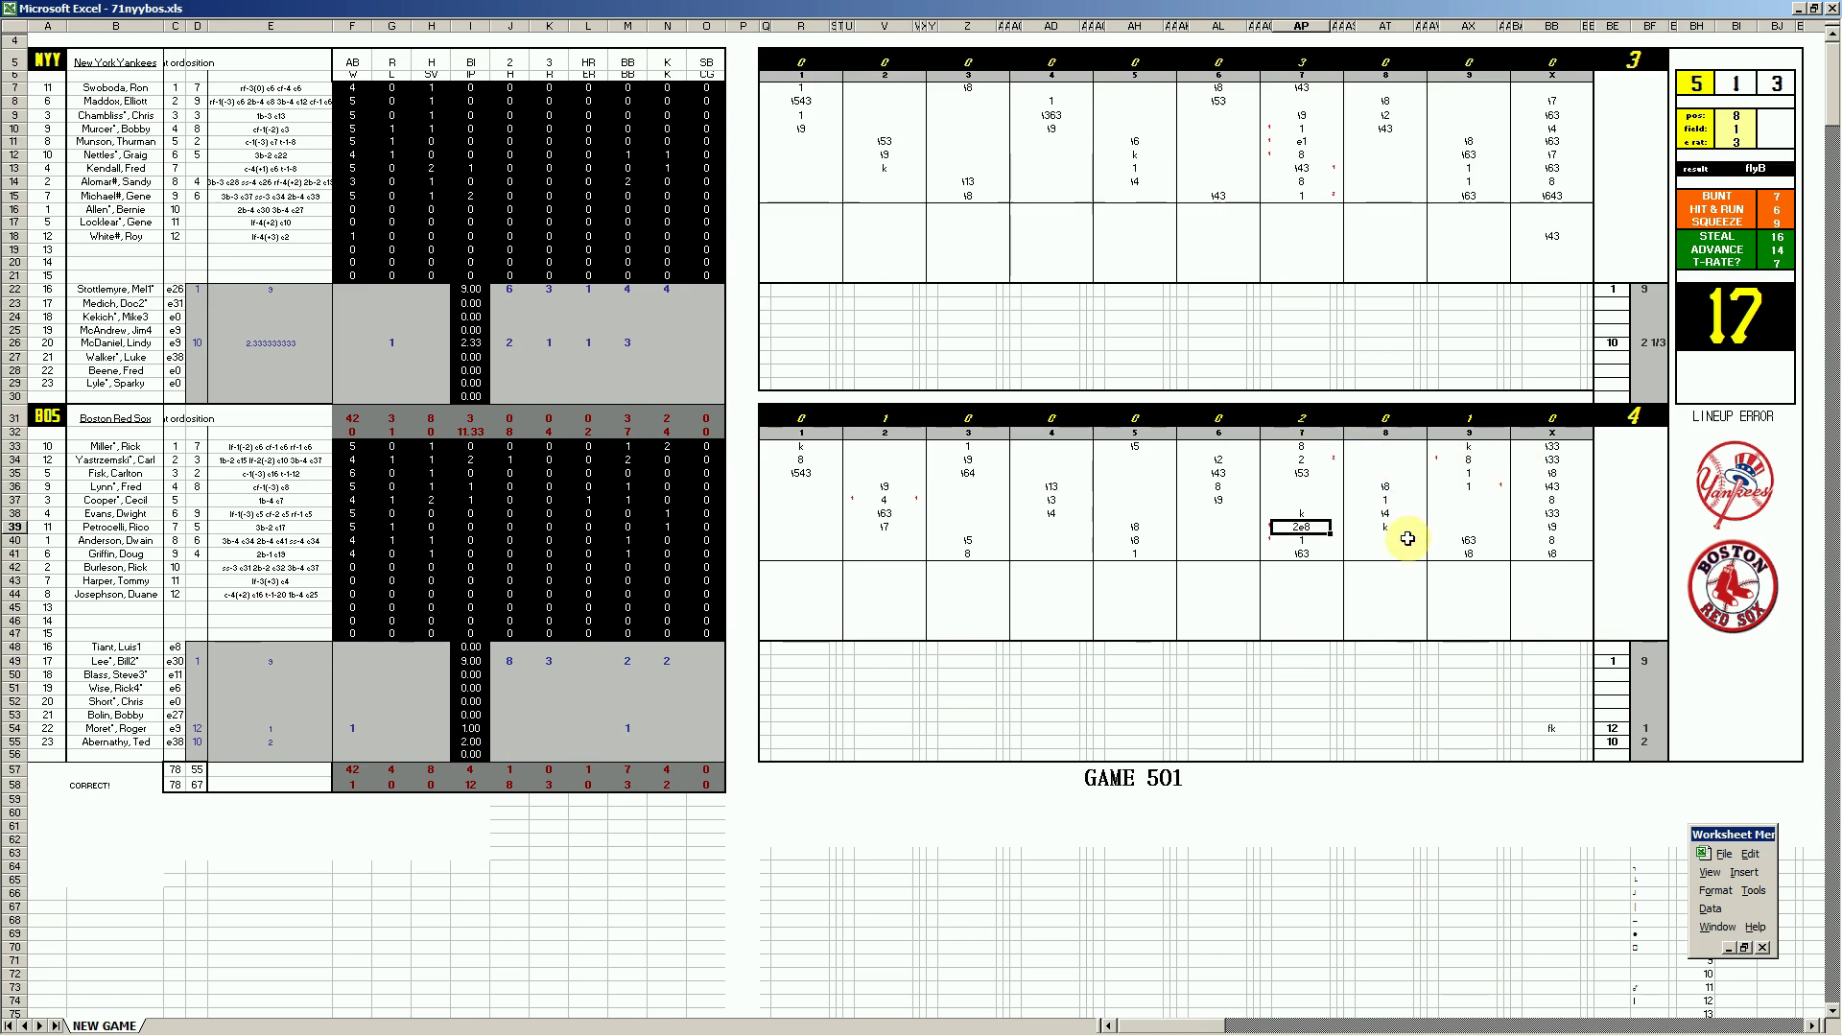
click(1468, 487)
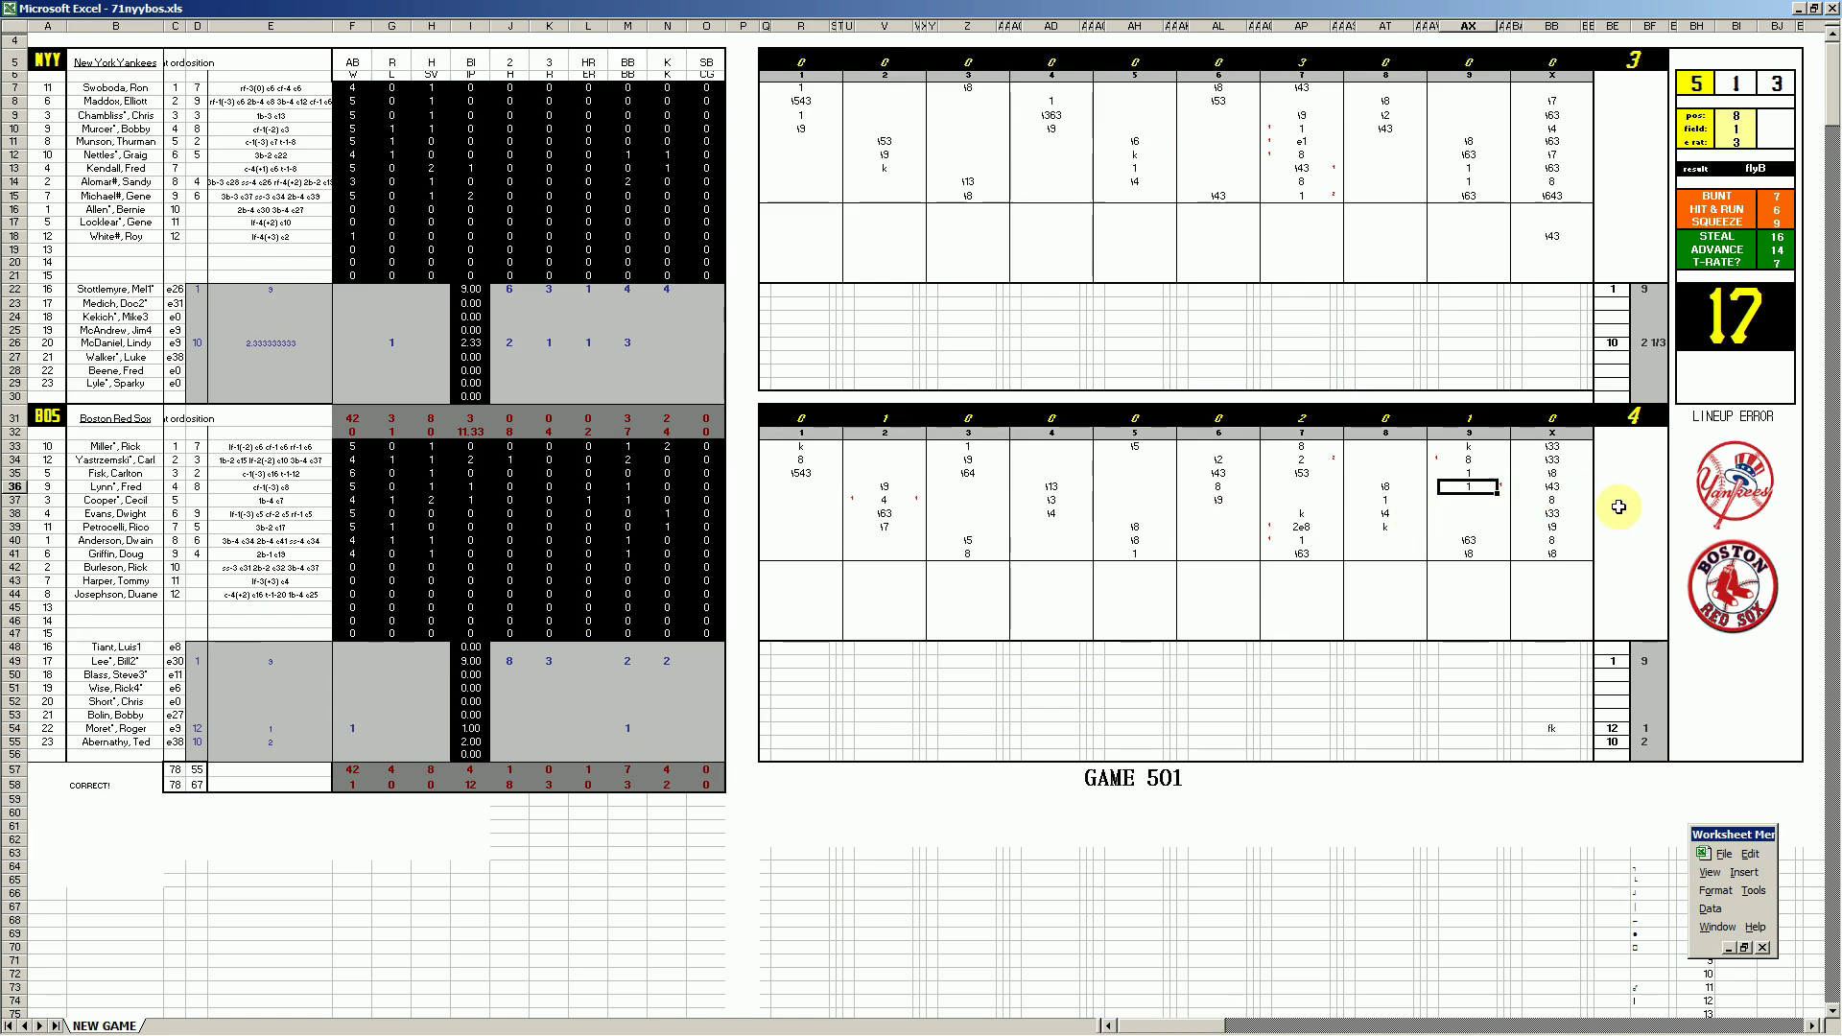
- Close the 71nyybos.xls window from its taskbar button
mouse_move(556, 1033)
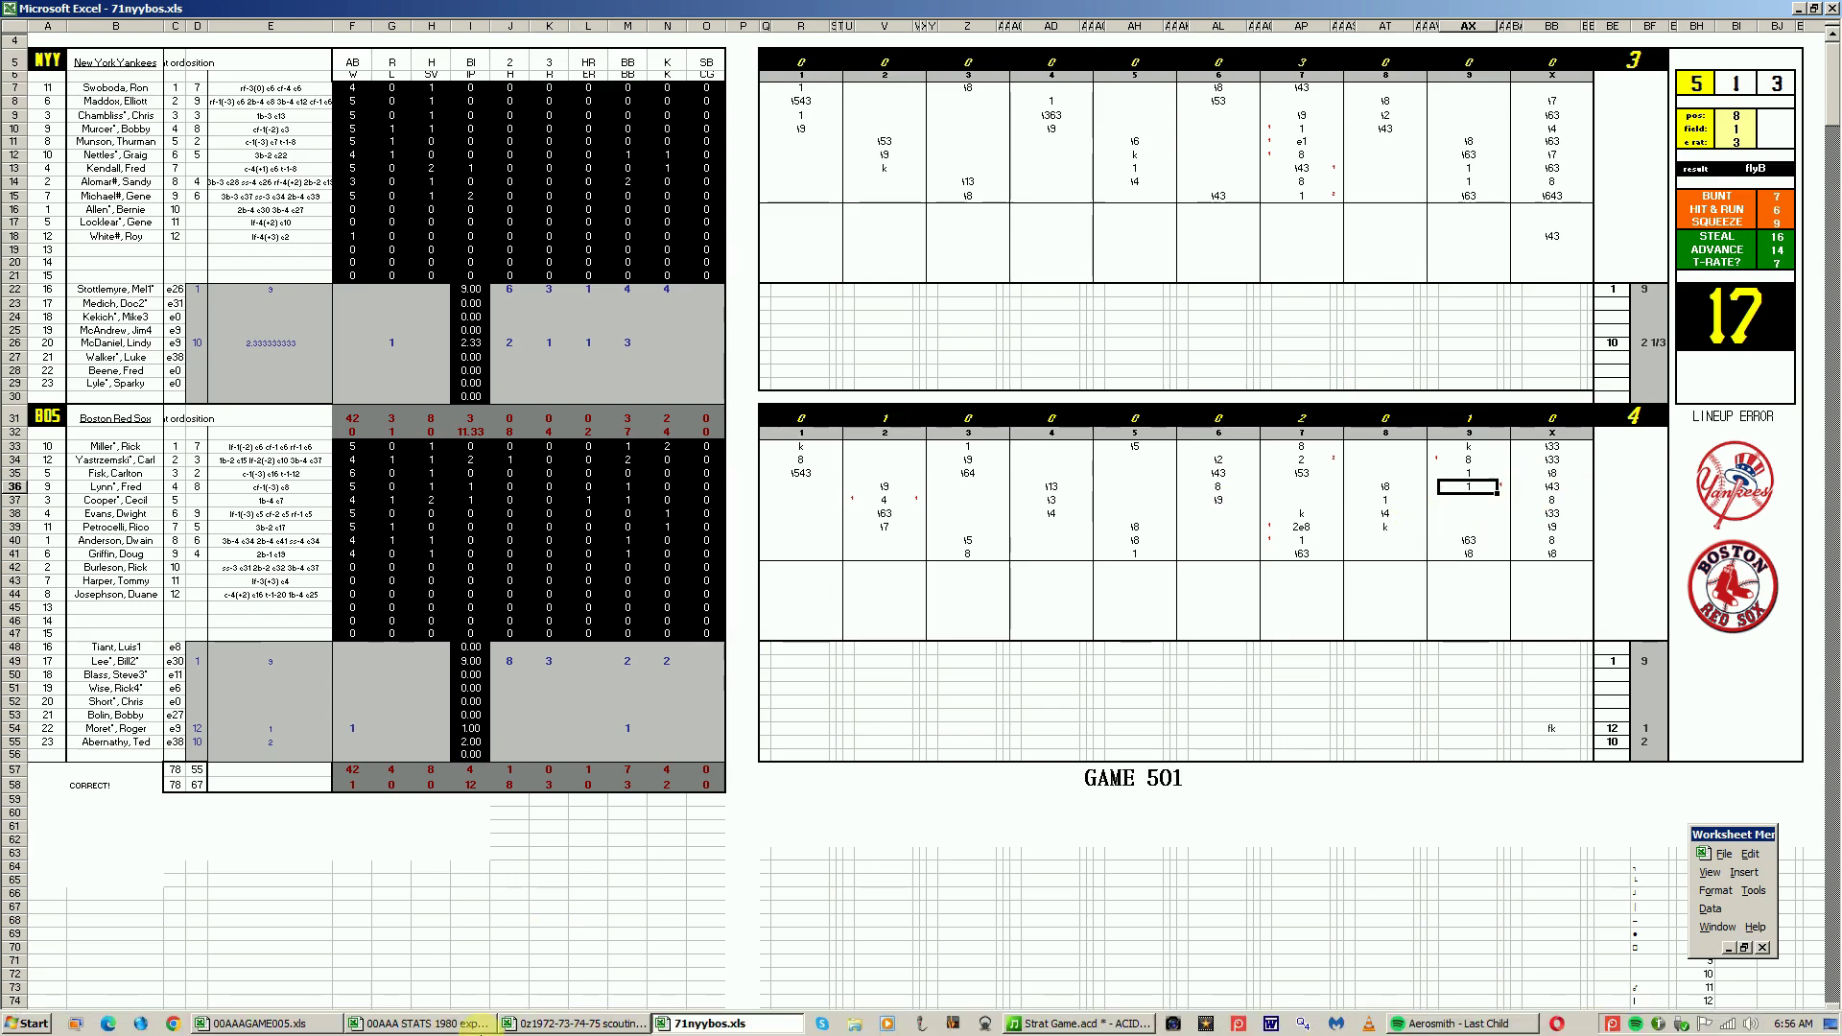
right_click(664, 1029)
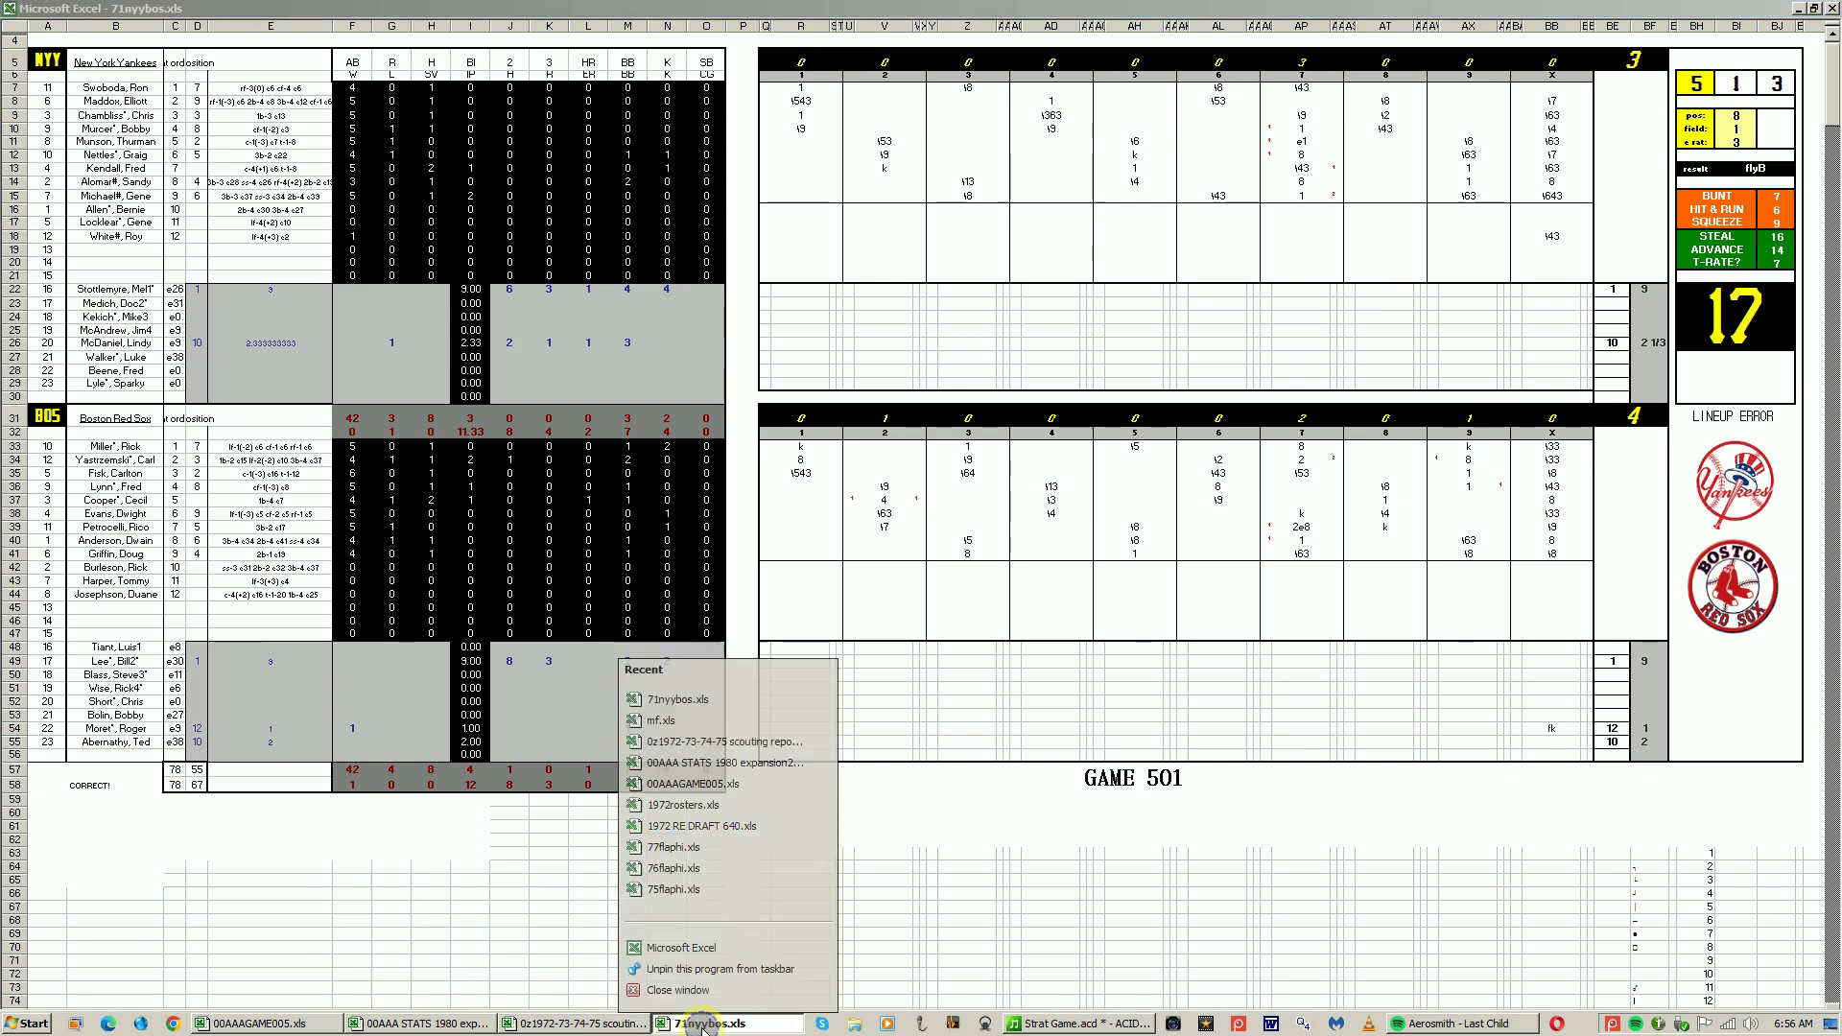
click(678, 986)
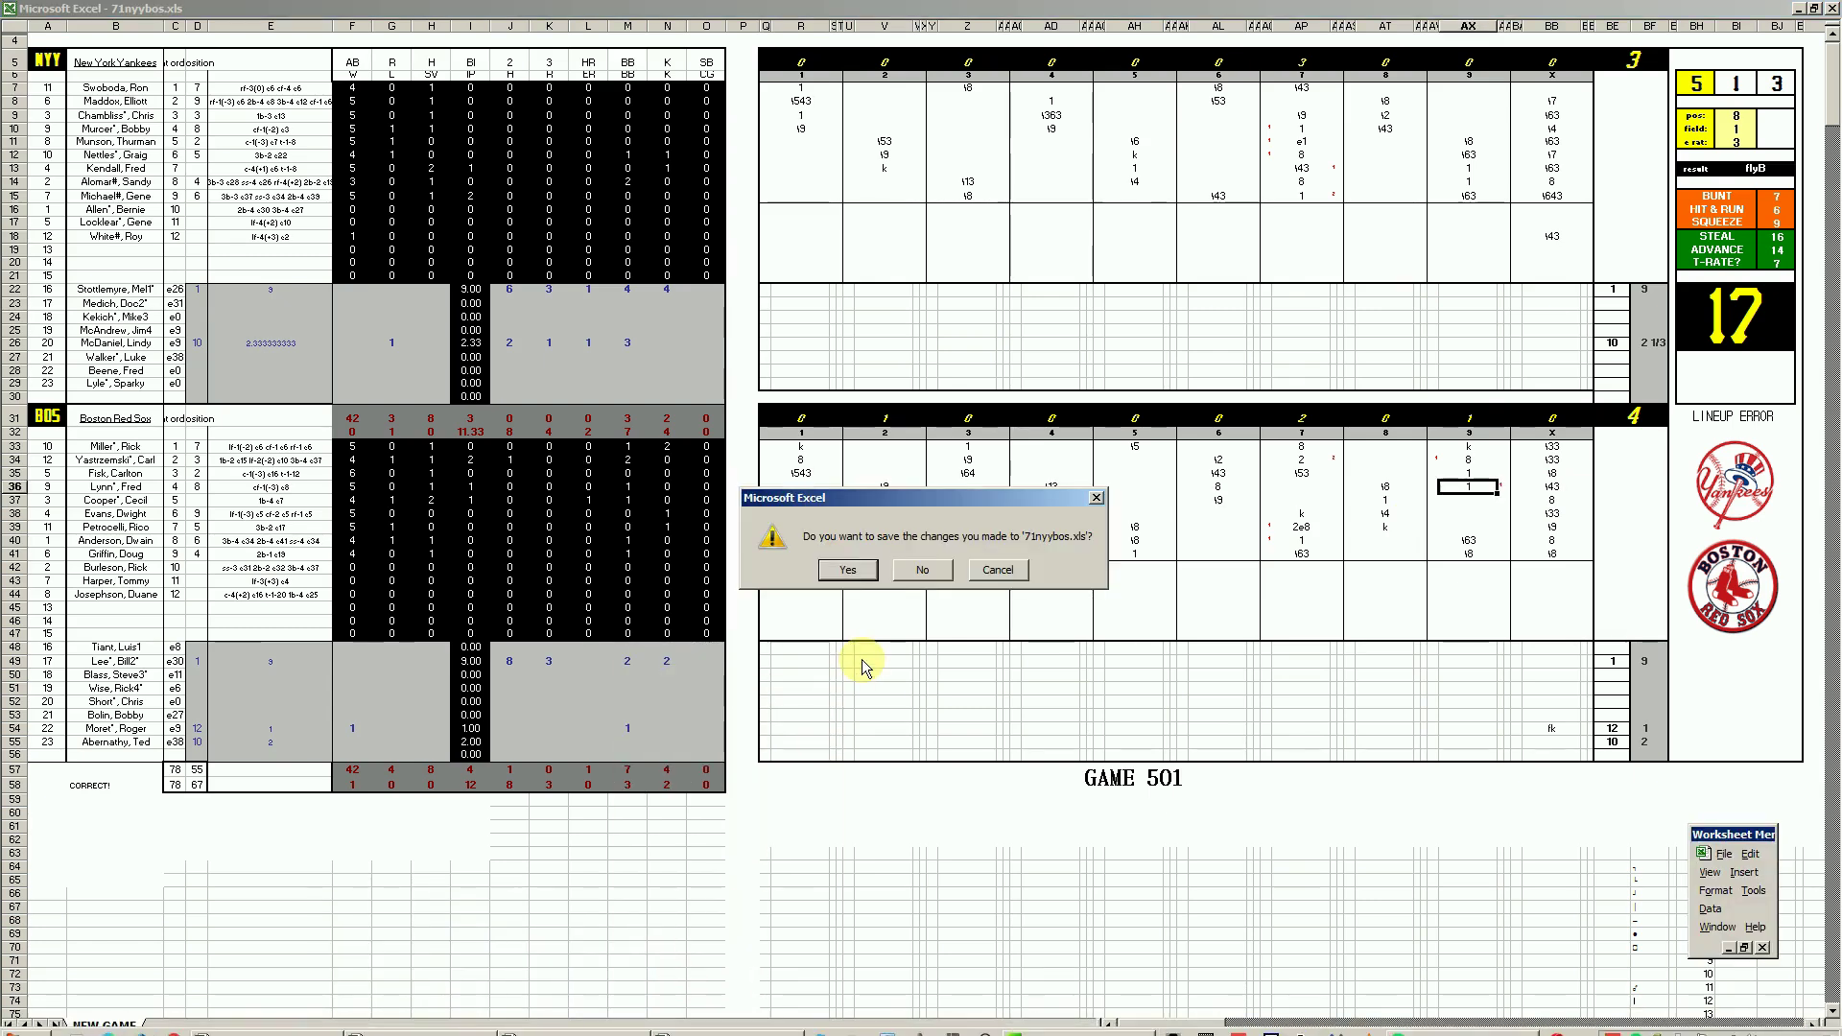
- Discard changes to 71nyybos.xls, return to 00AAAGAME005.xls and select first-inning cell R7
click(924, 574)
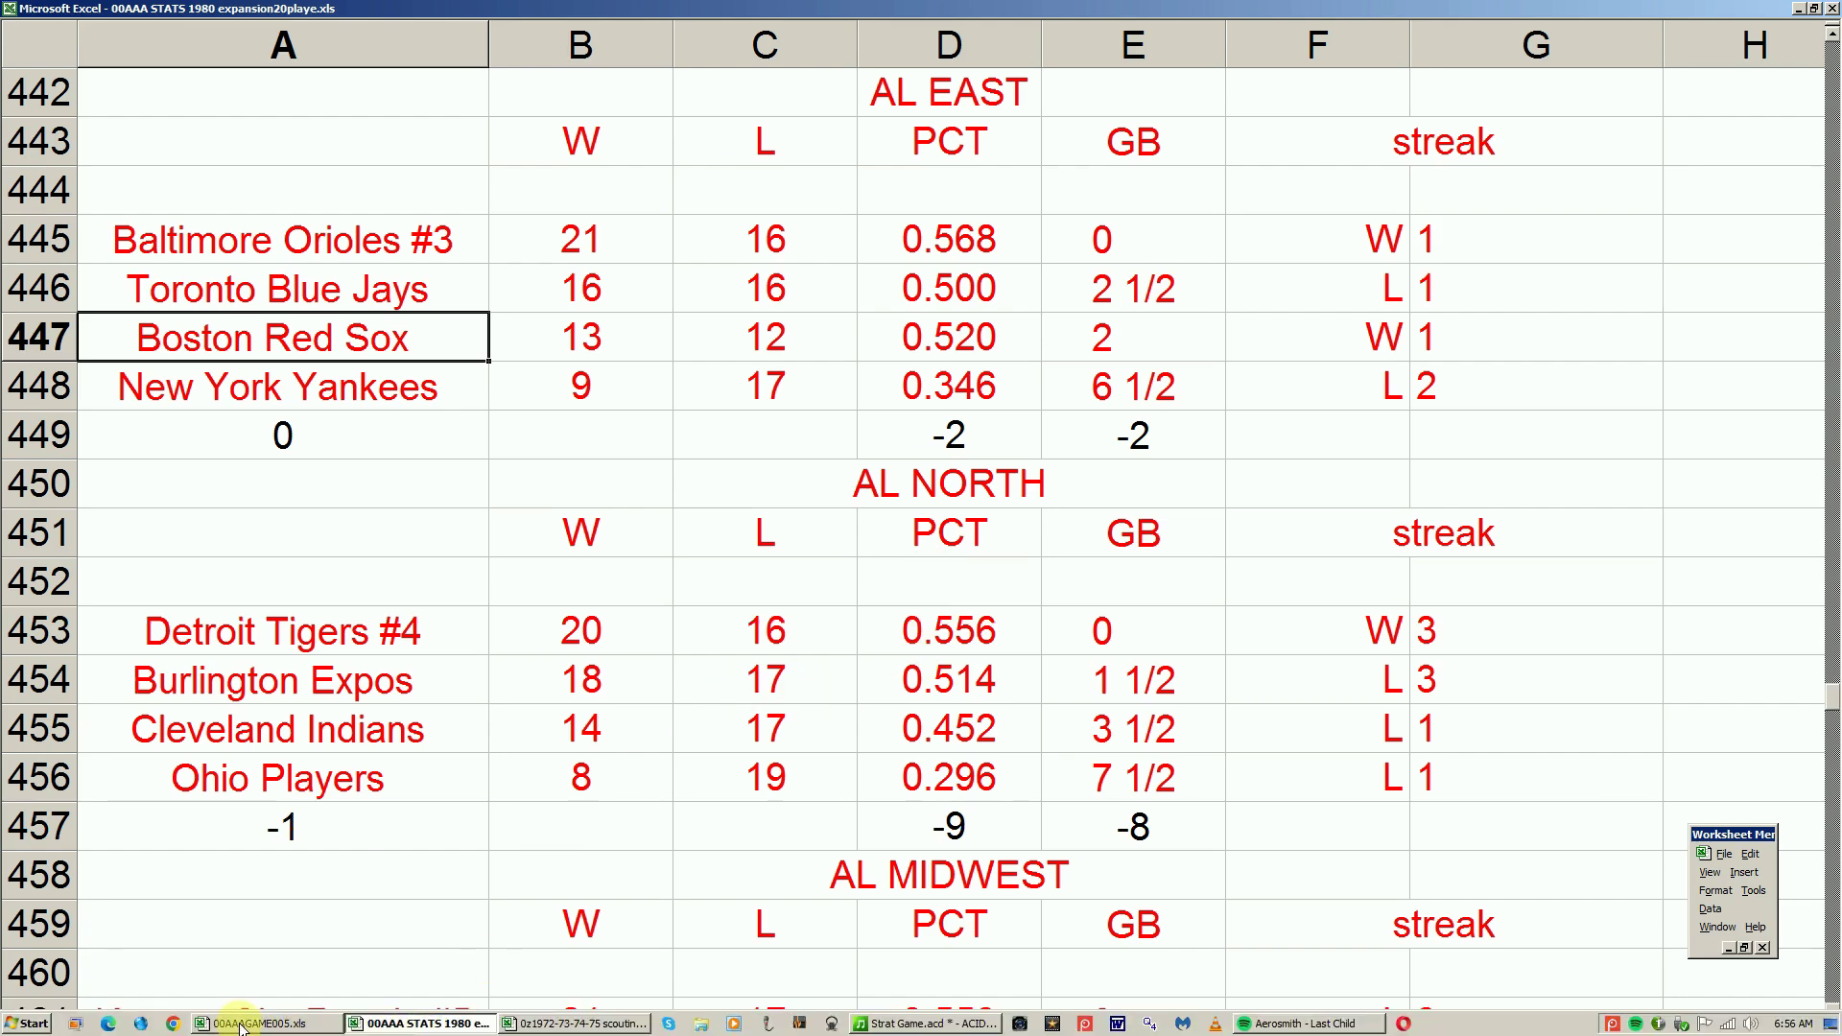
click(242, 1022)
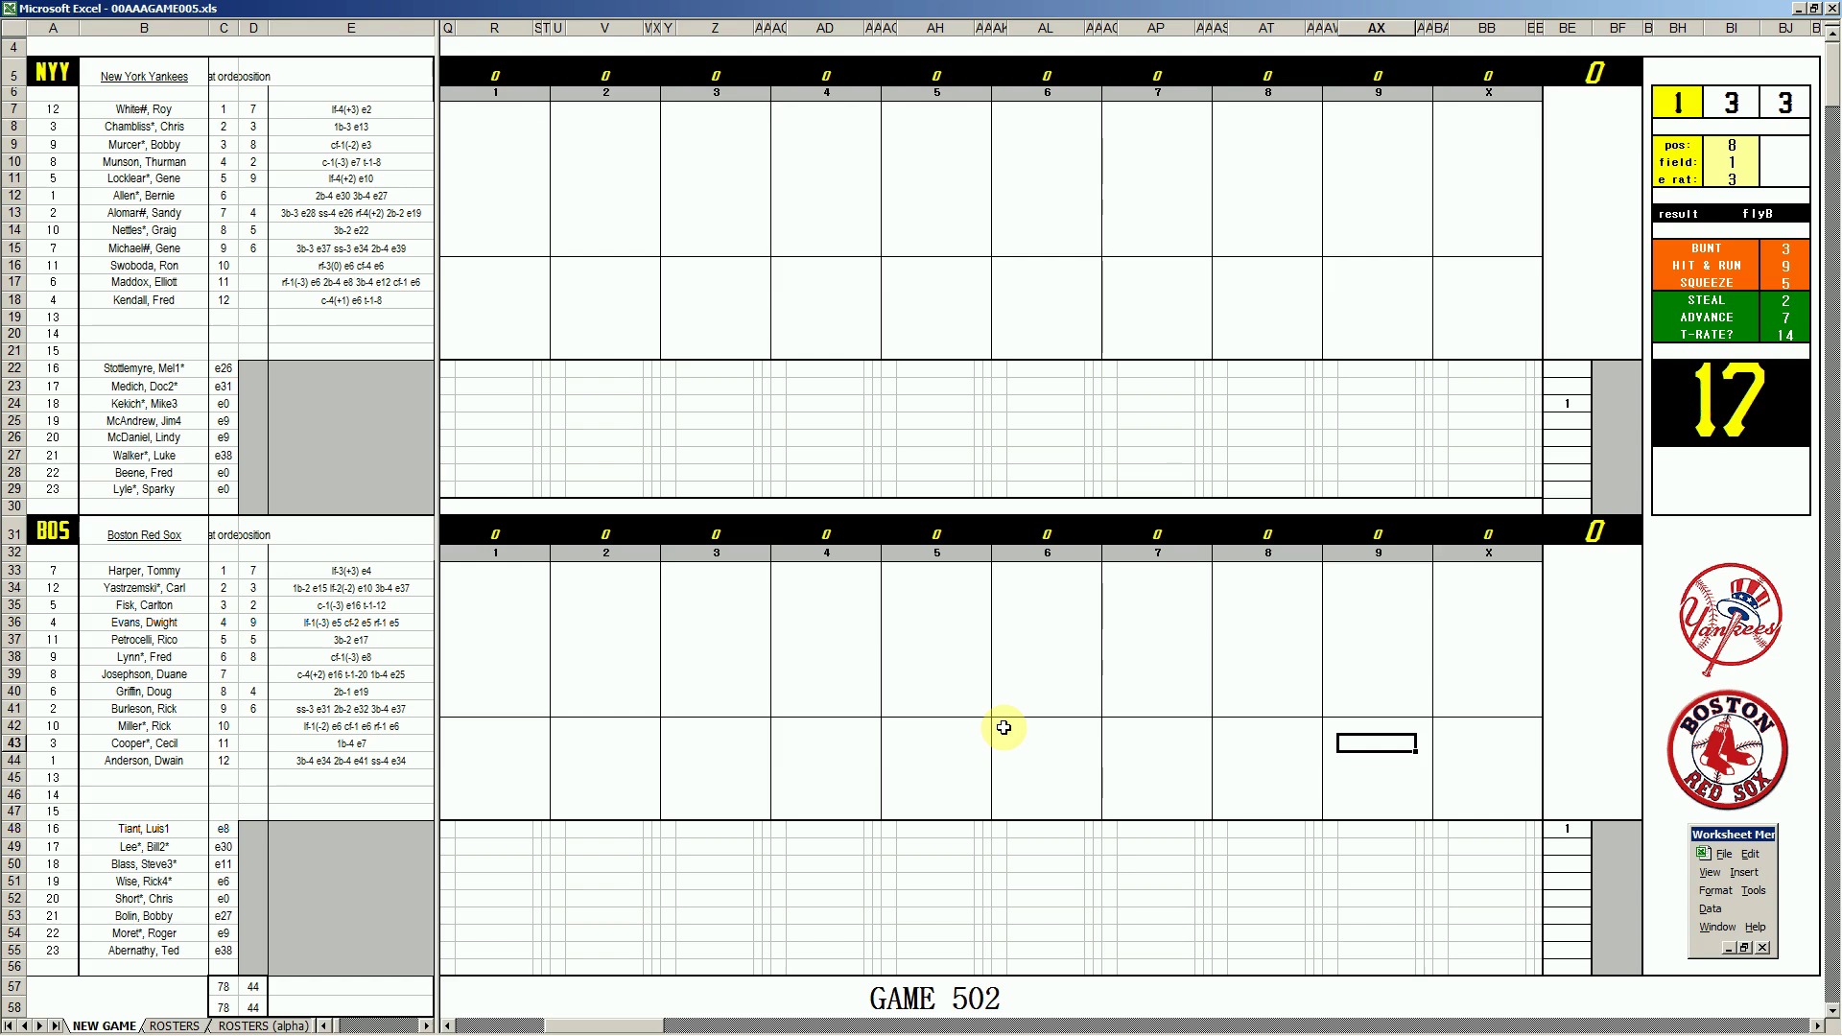
click(501, 111)
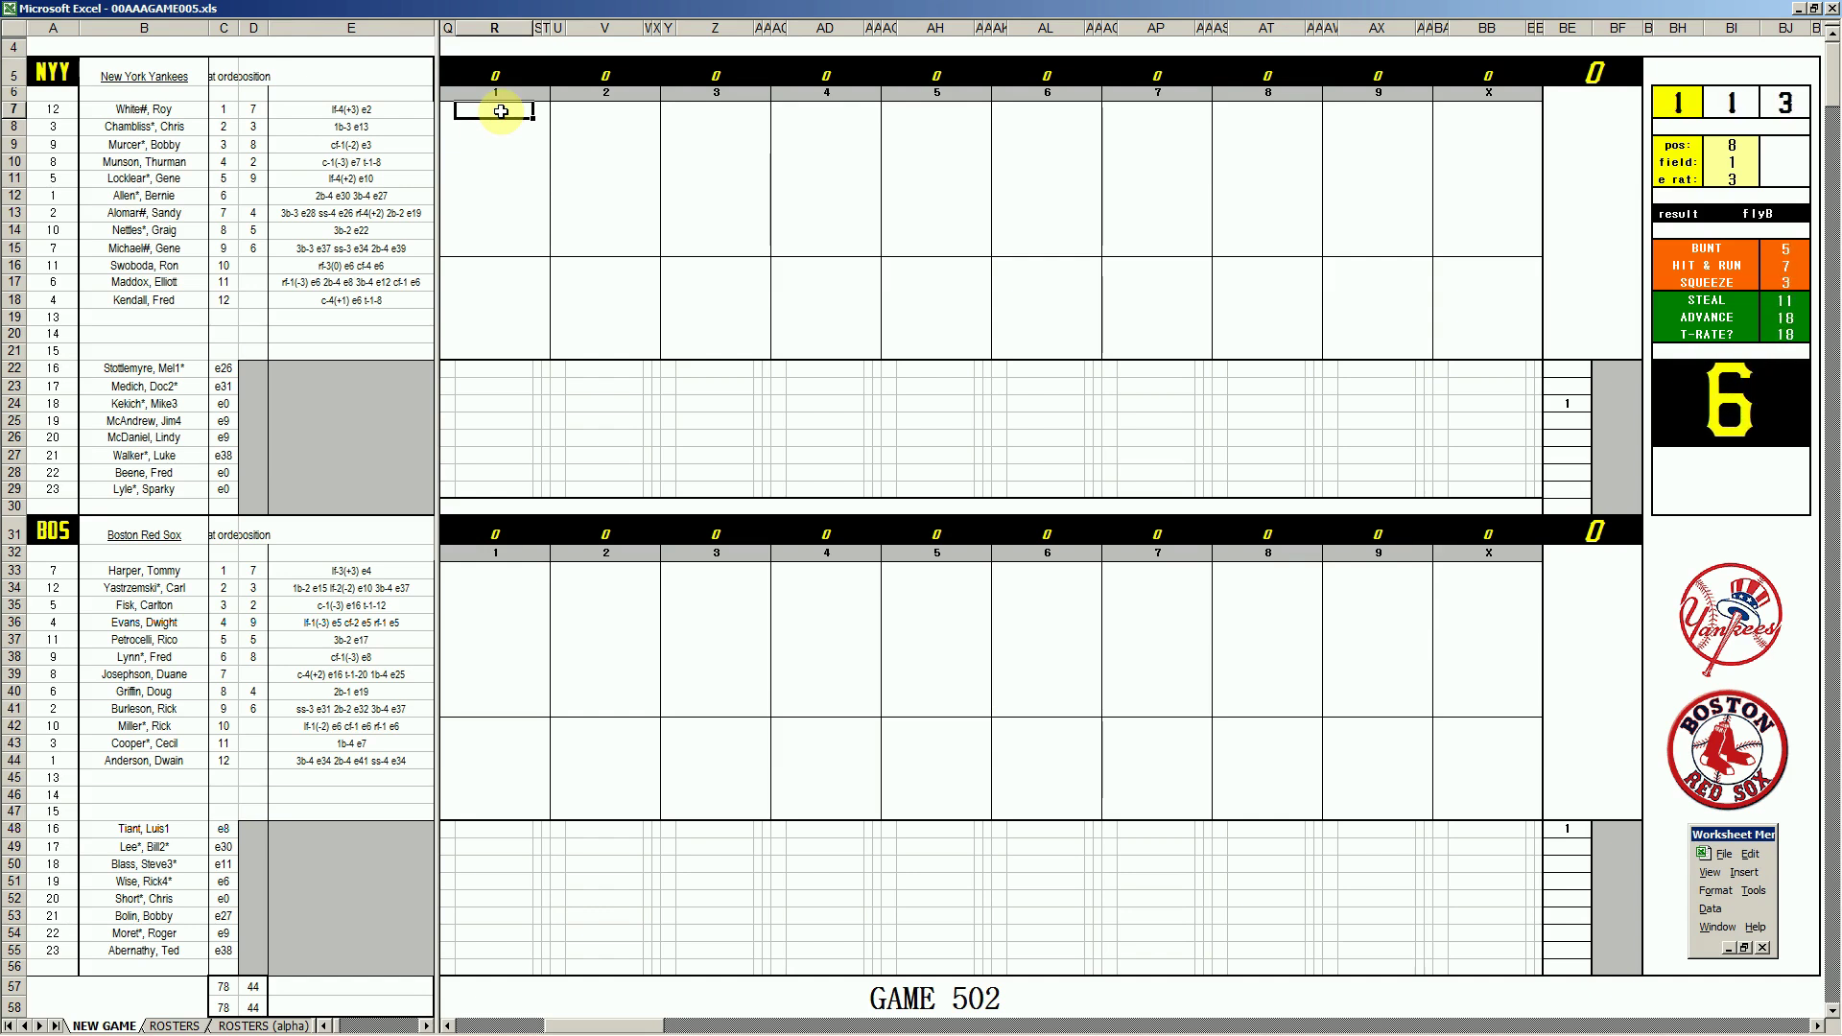
- Enter W in R7 and record F8 as the leadoff Yankees batter's play
text(W)
key(Return)
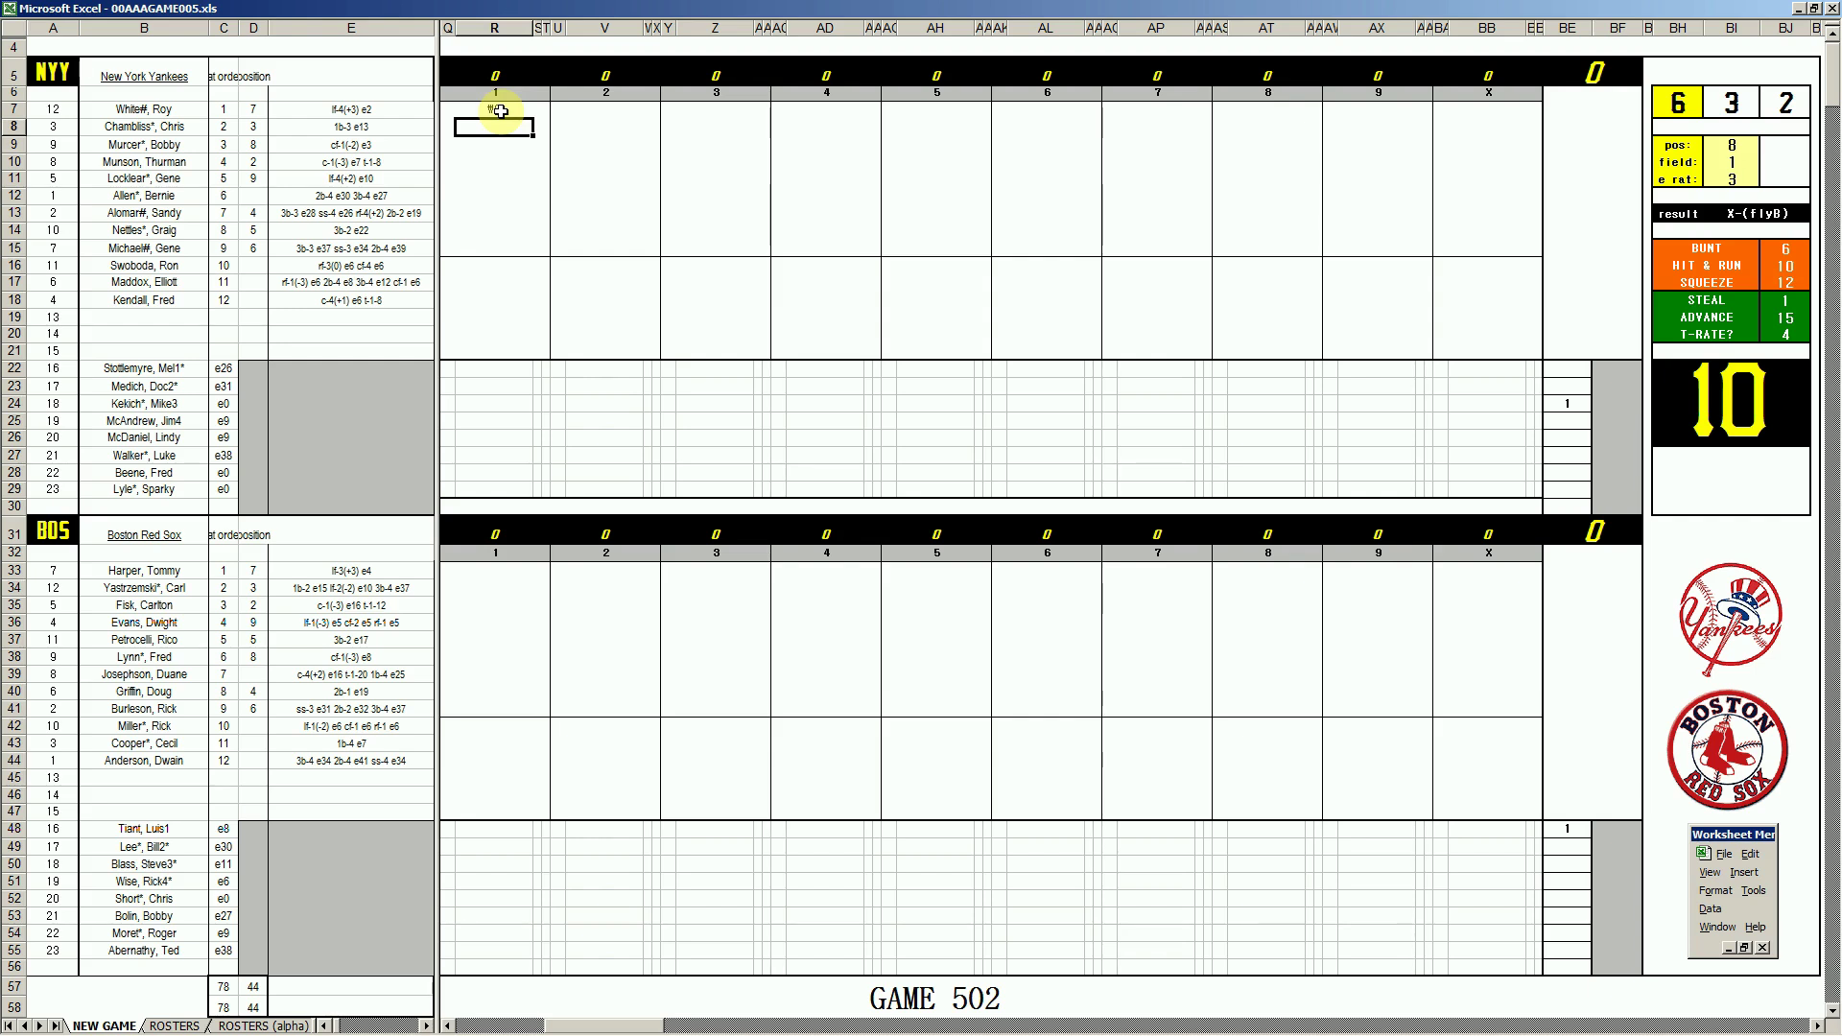
text(F8)
key(Return)
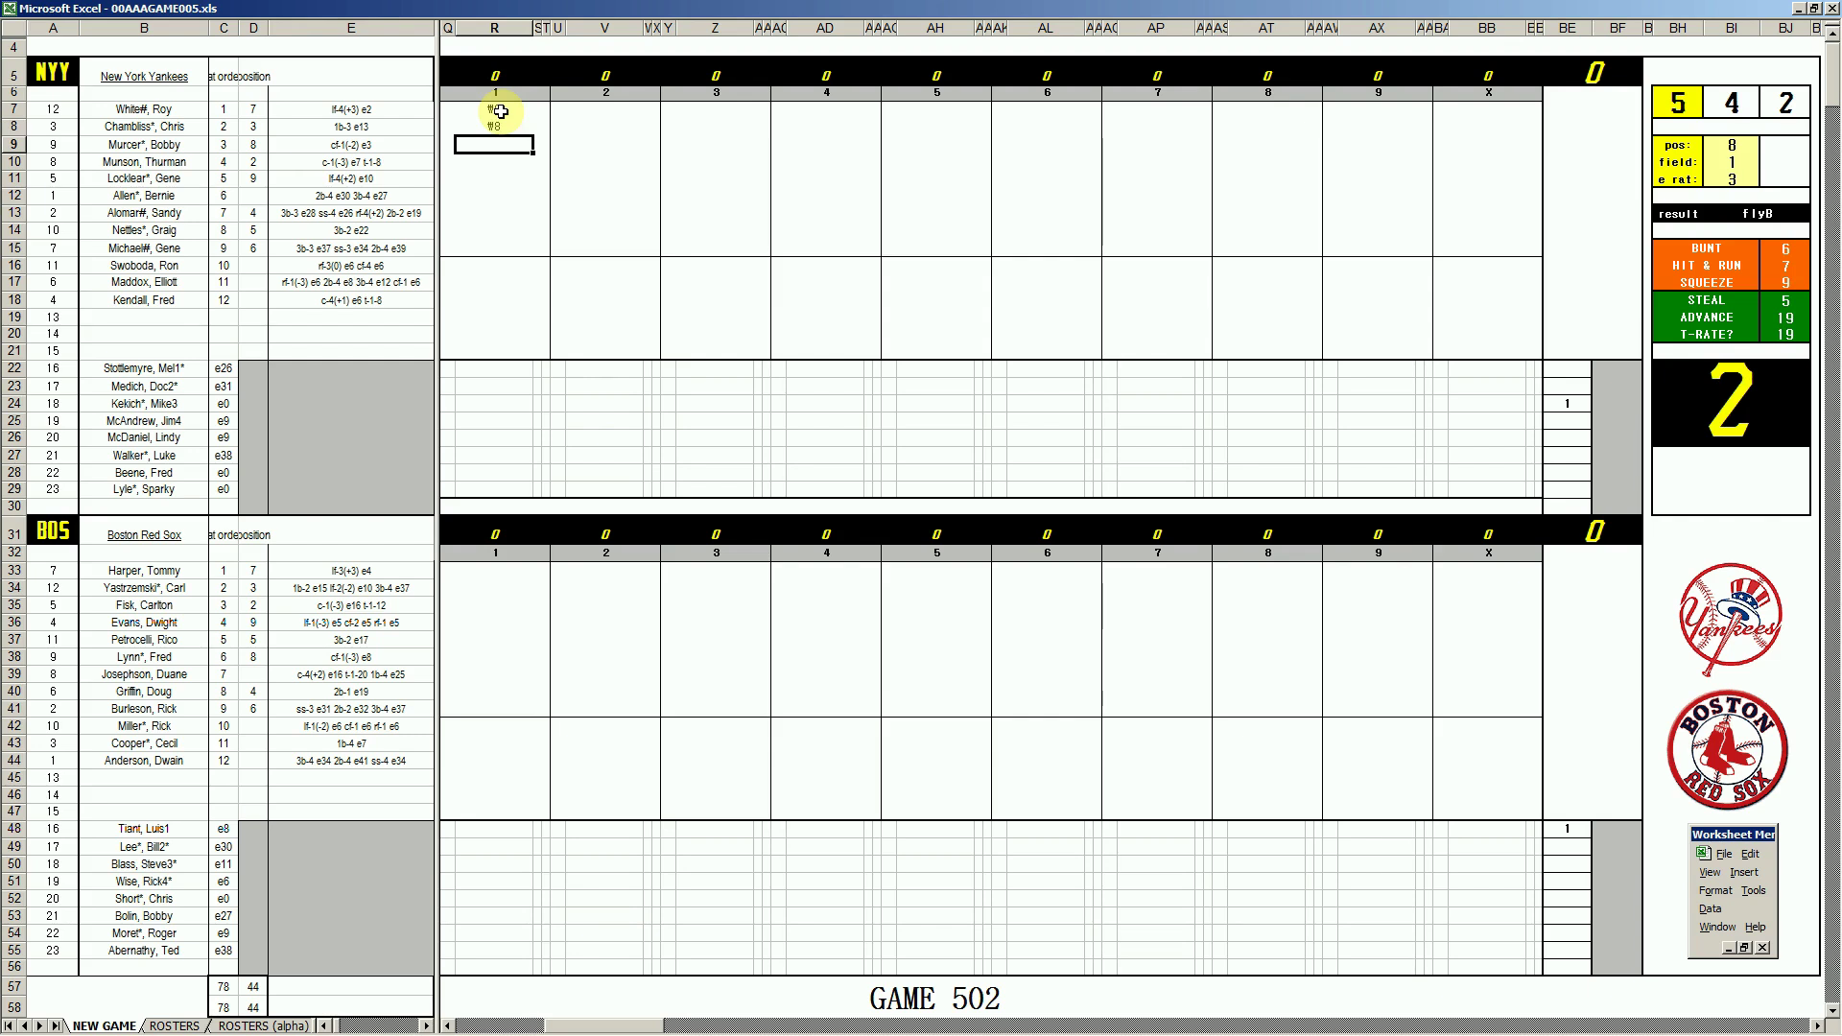
- Set the pos value to 4 and field 1, score the third batter e4, and begin #5
key(Tab)
text(4)
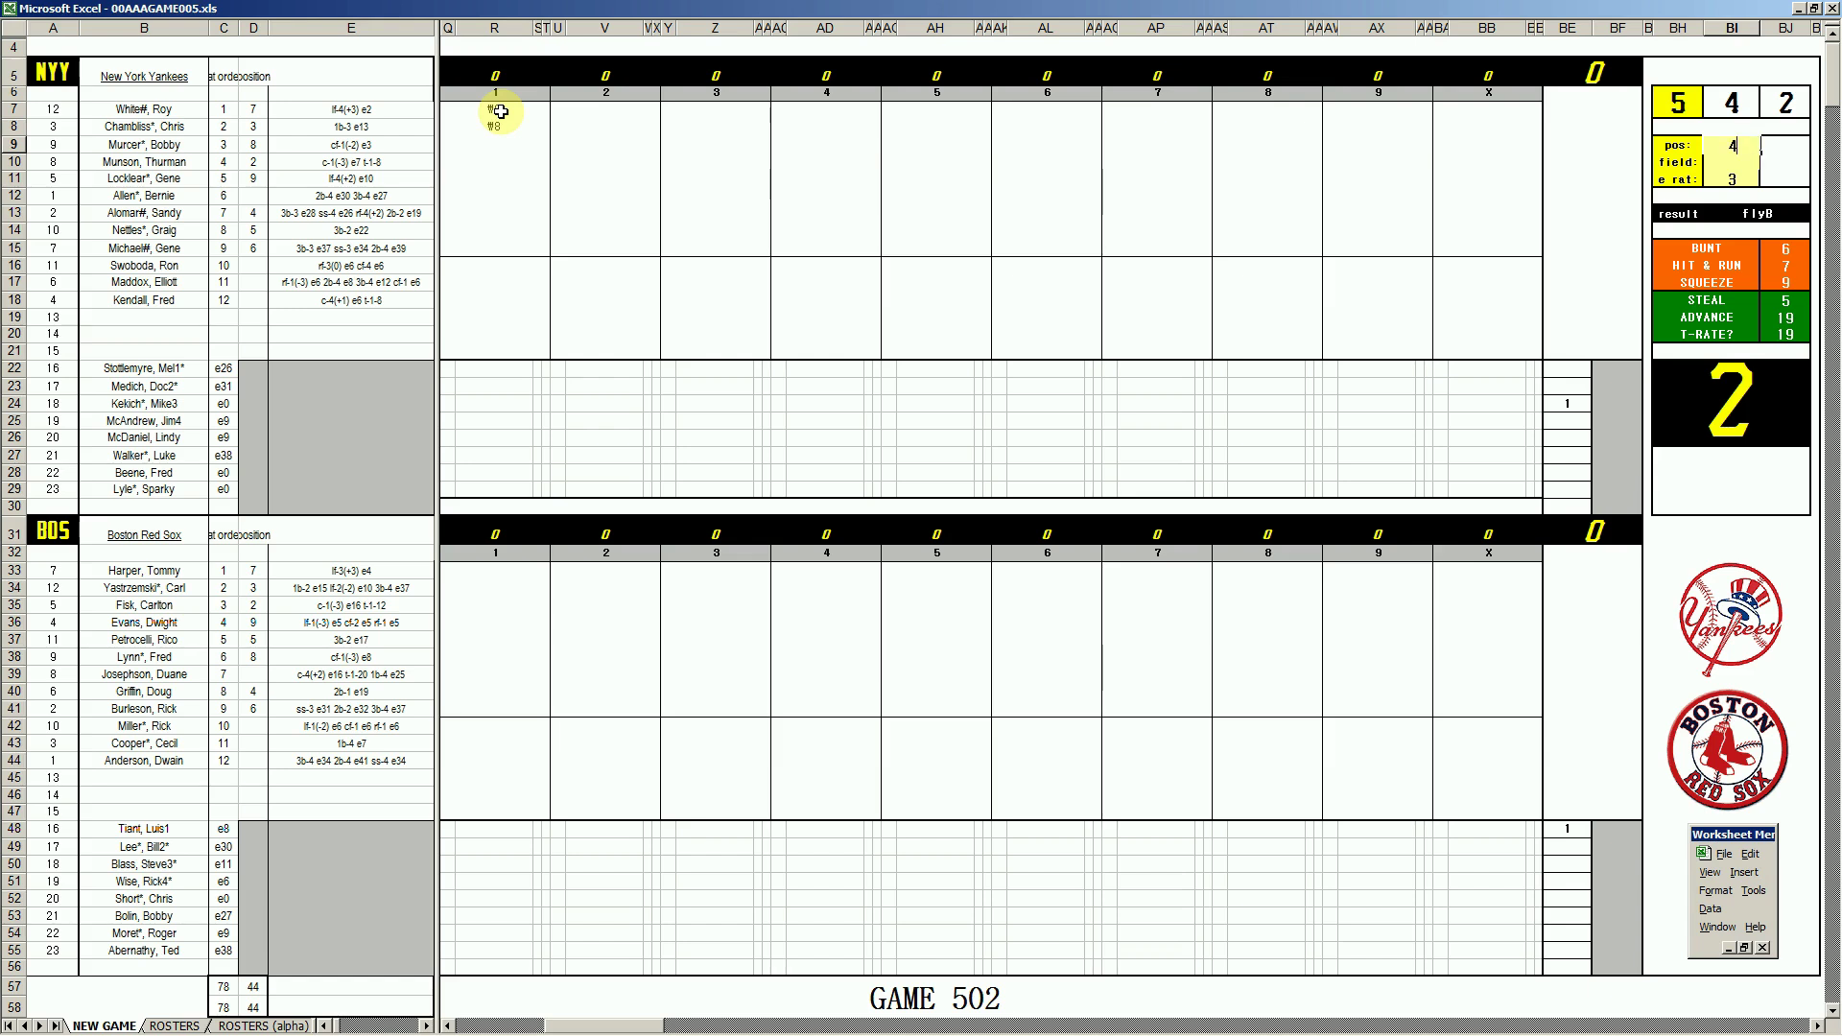
key(Return)
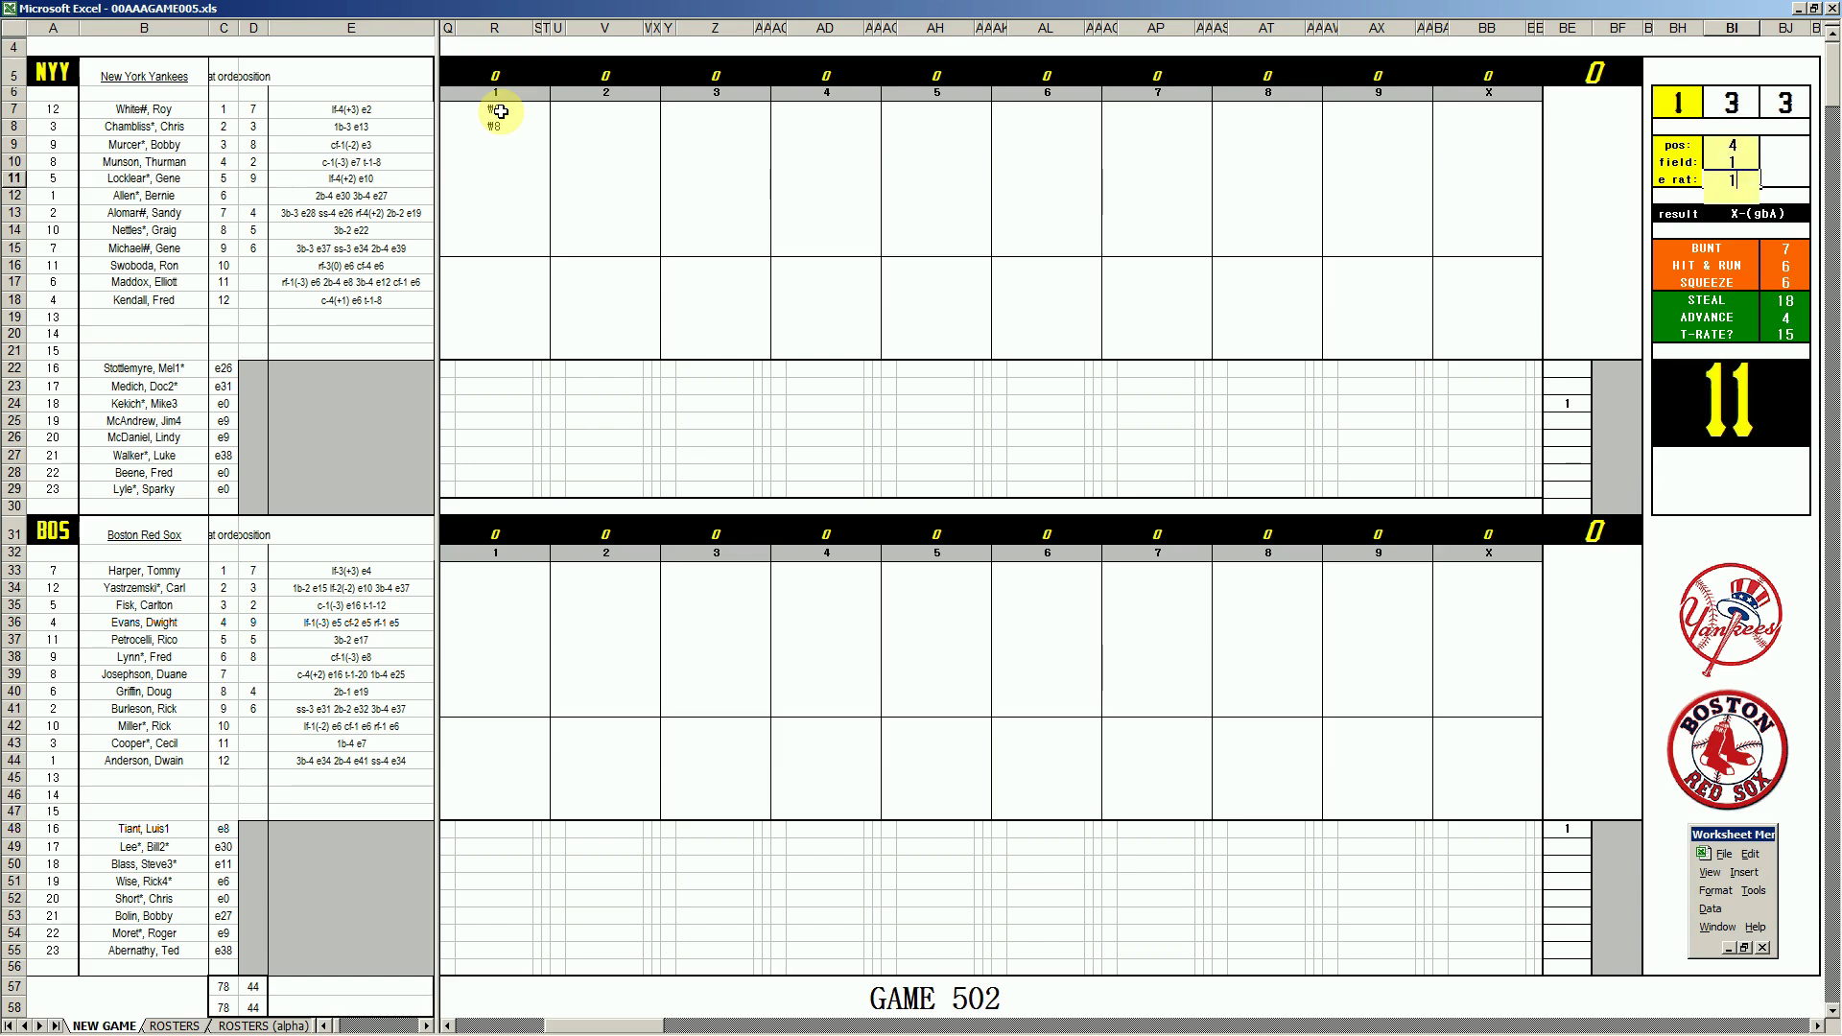
text(1)
key(Return)
click(499, 146)
text(e4)
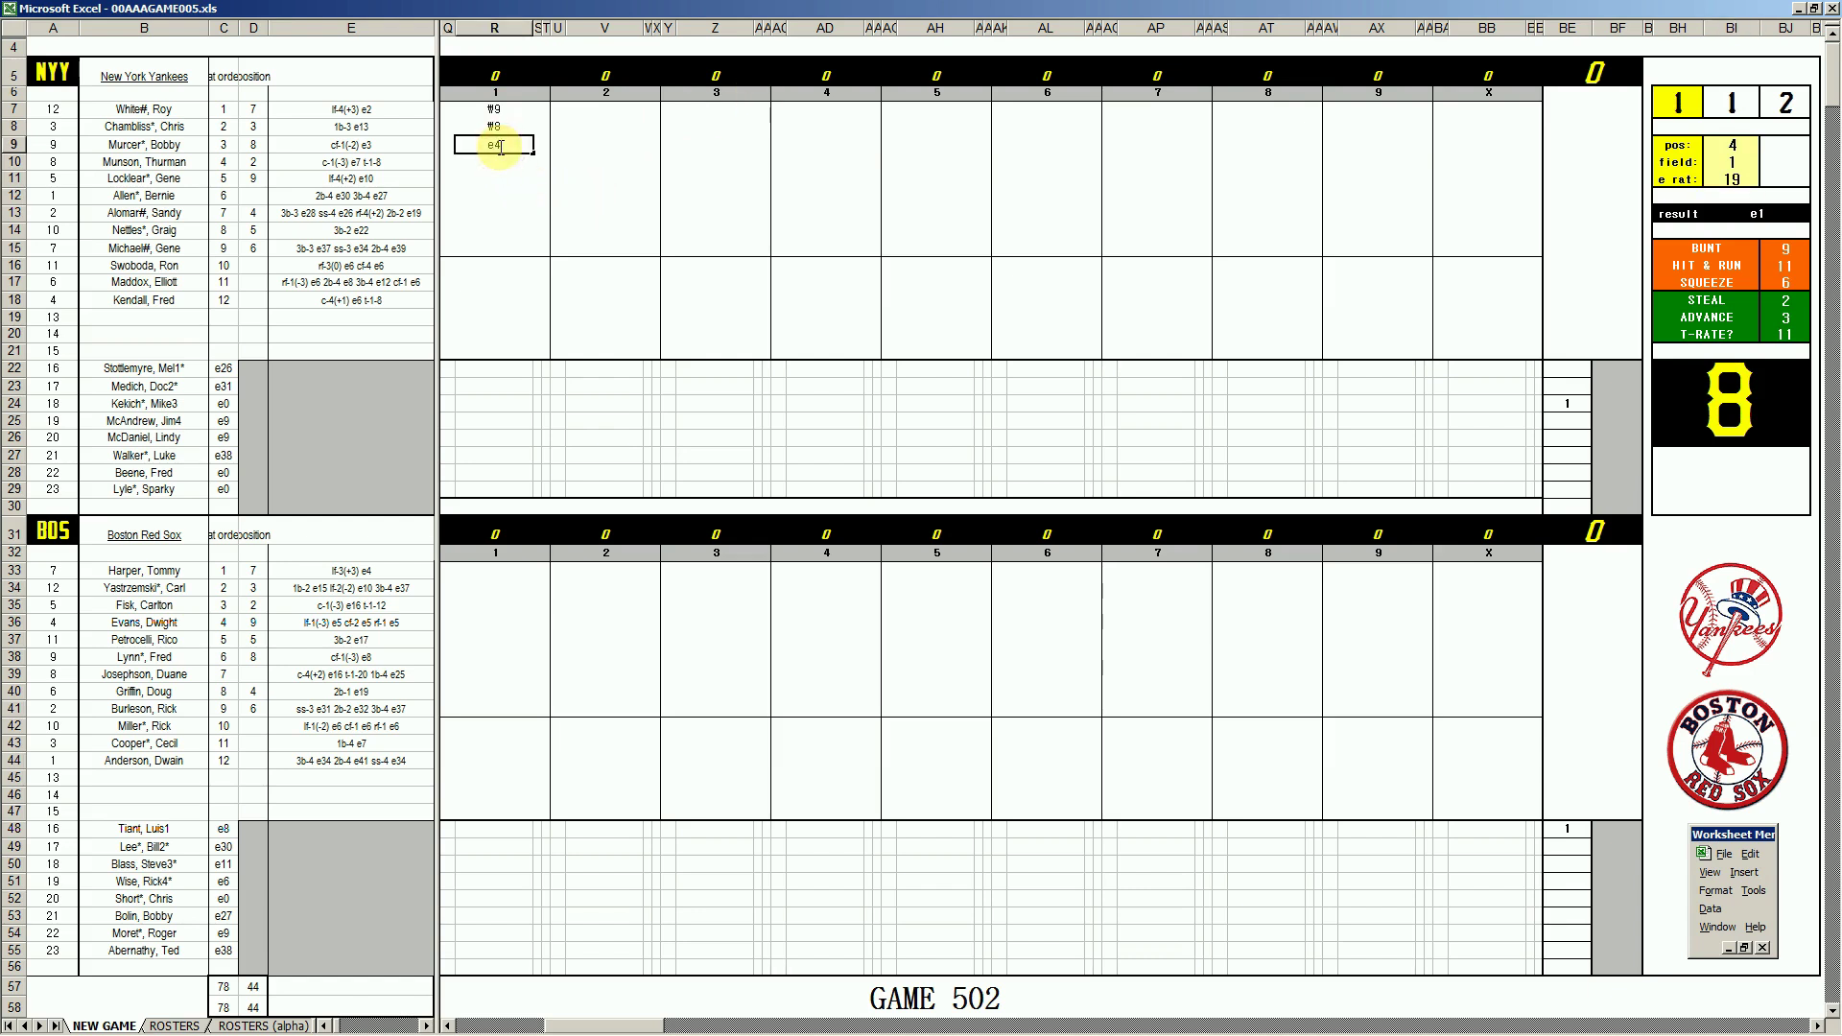
key(Return)
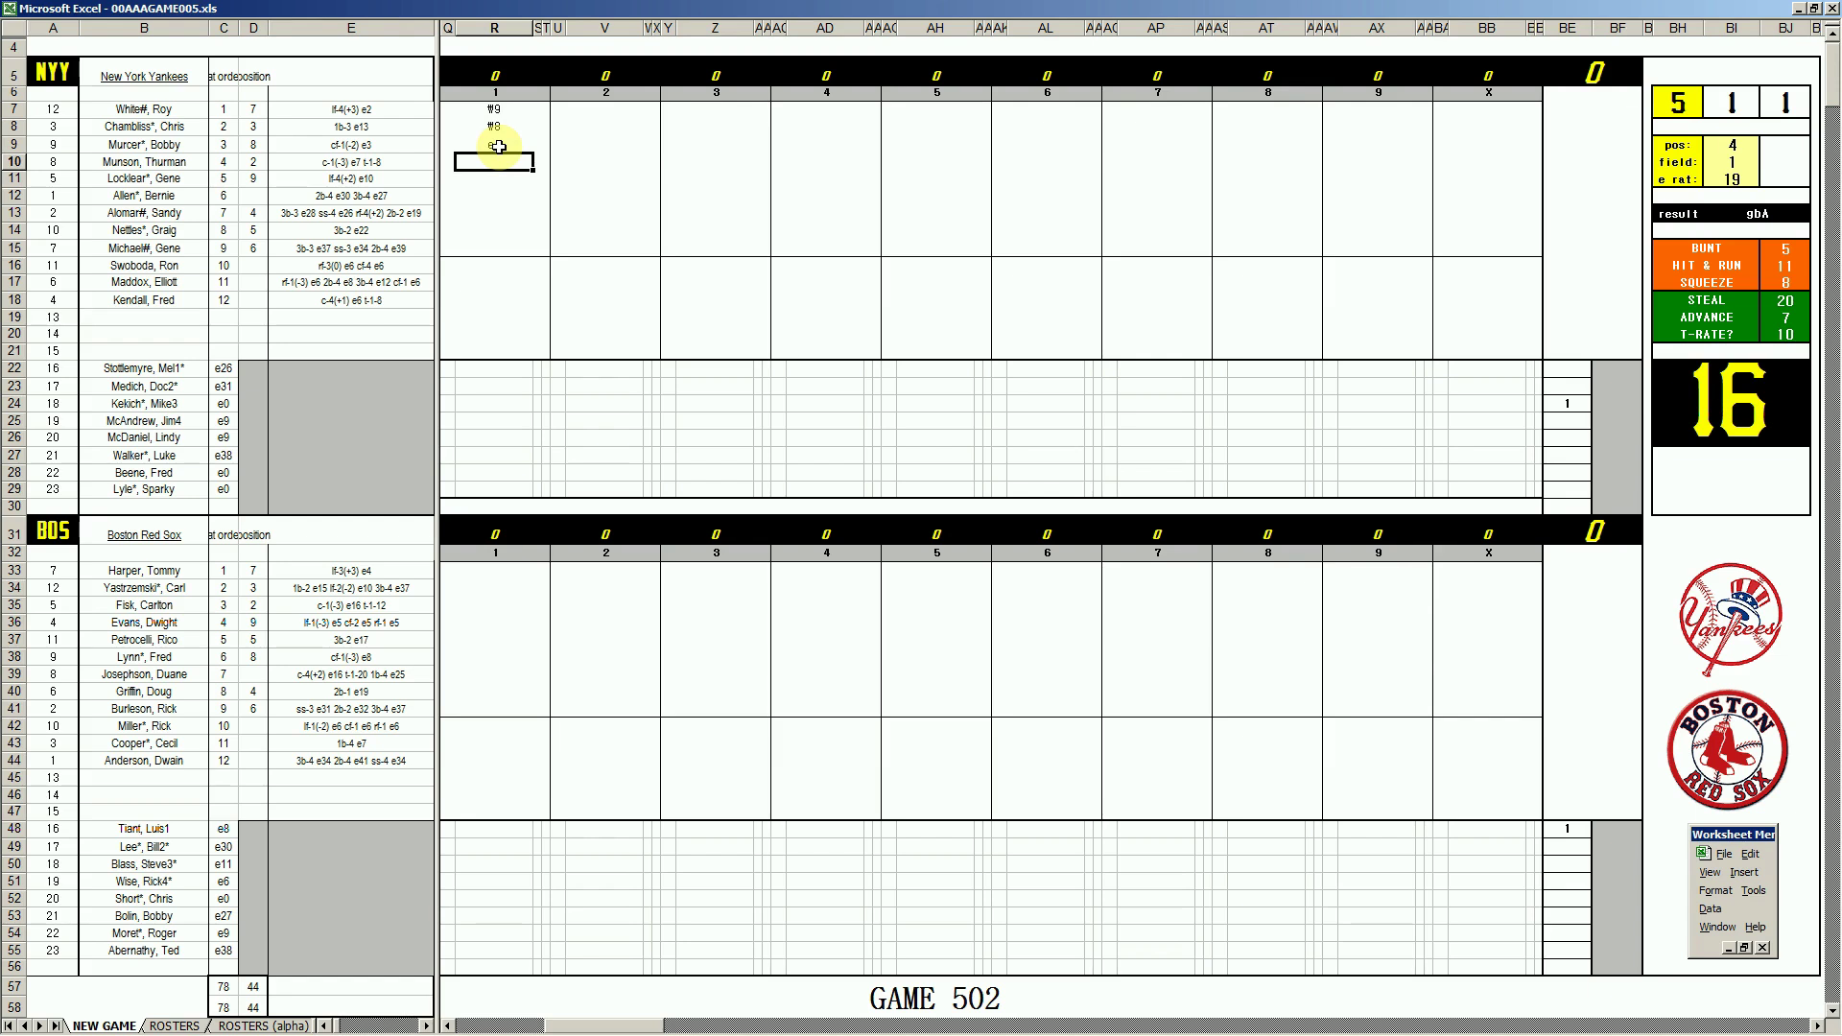
text(#5)
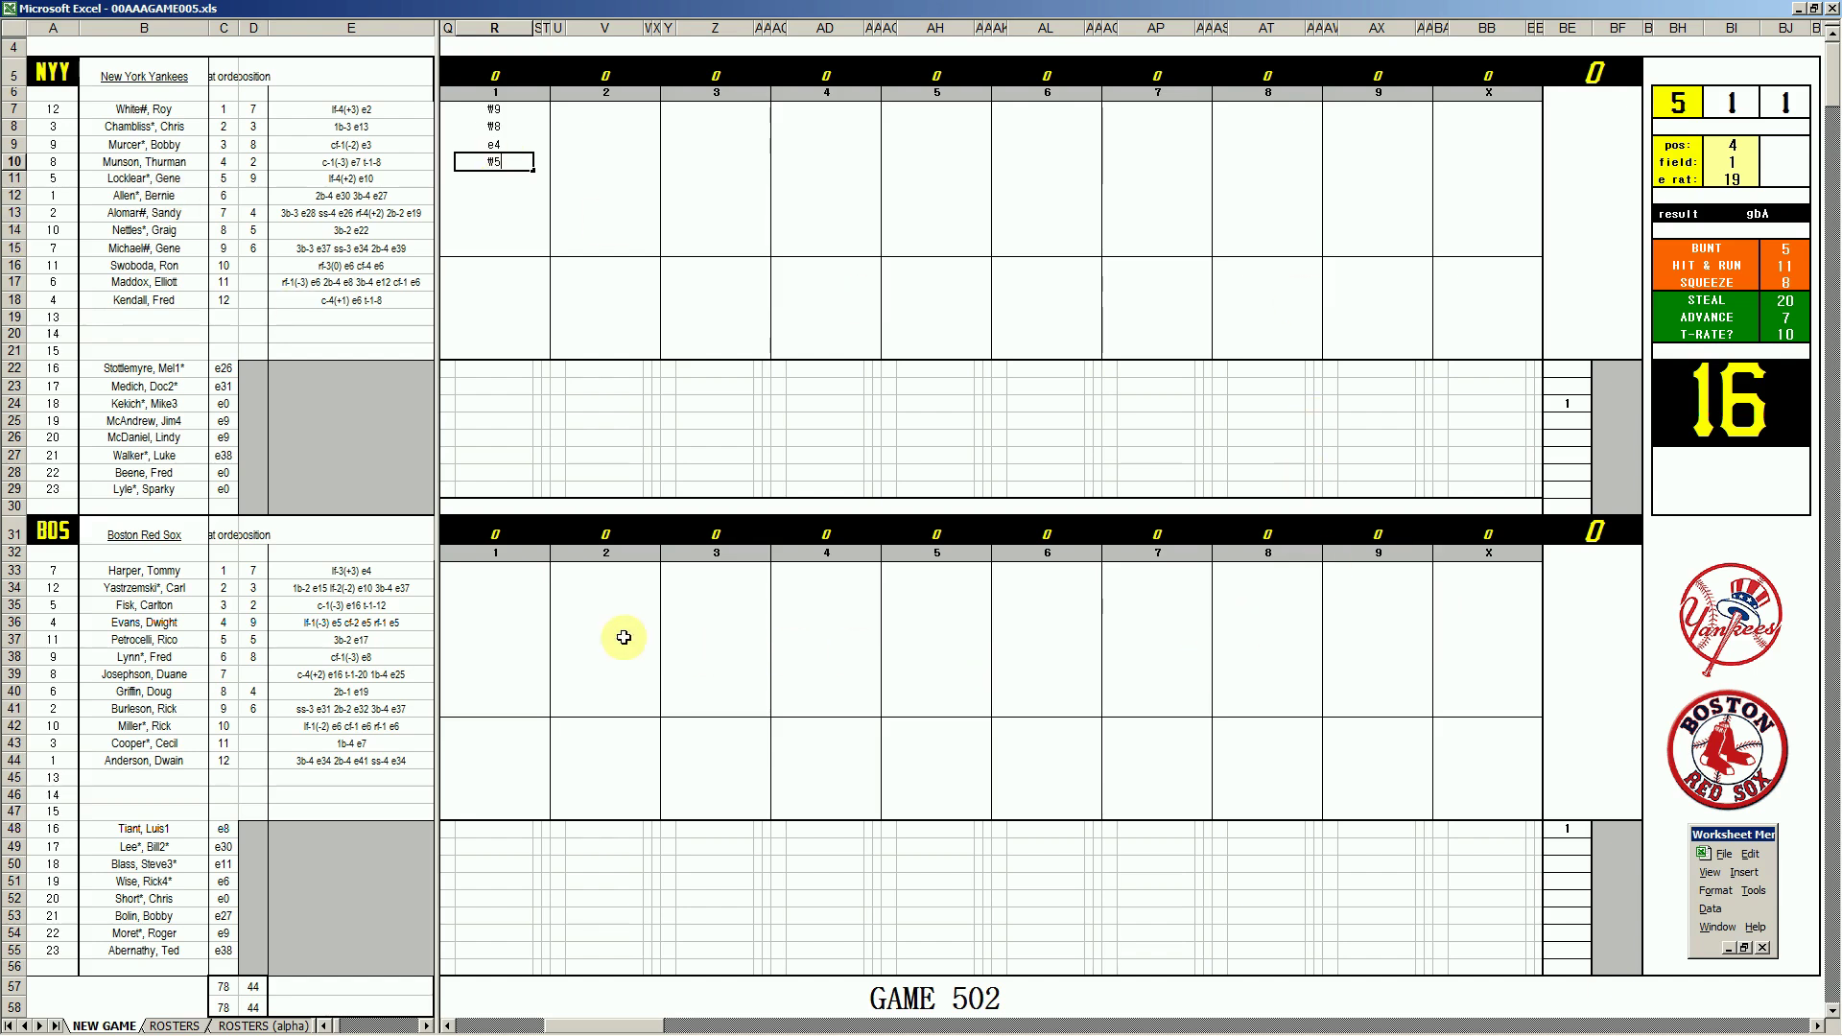
- Score the Red Sox first inning as #13, 4 with a run, k, 8 and k
click(497, 570)
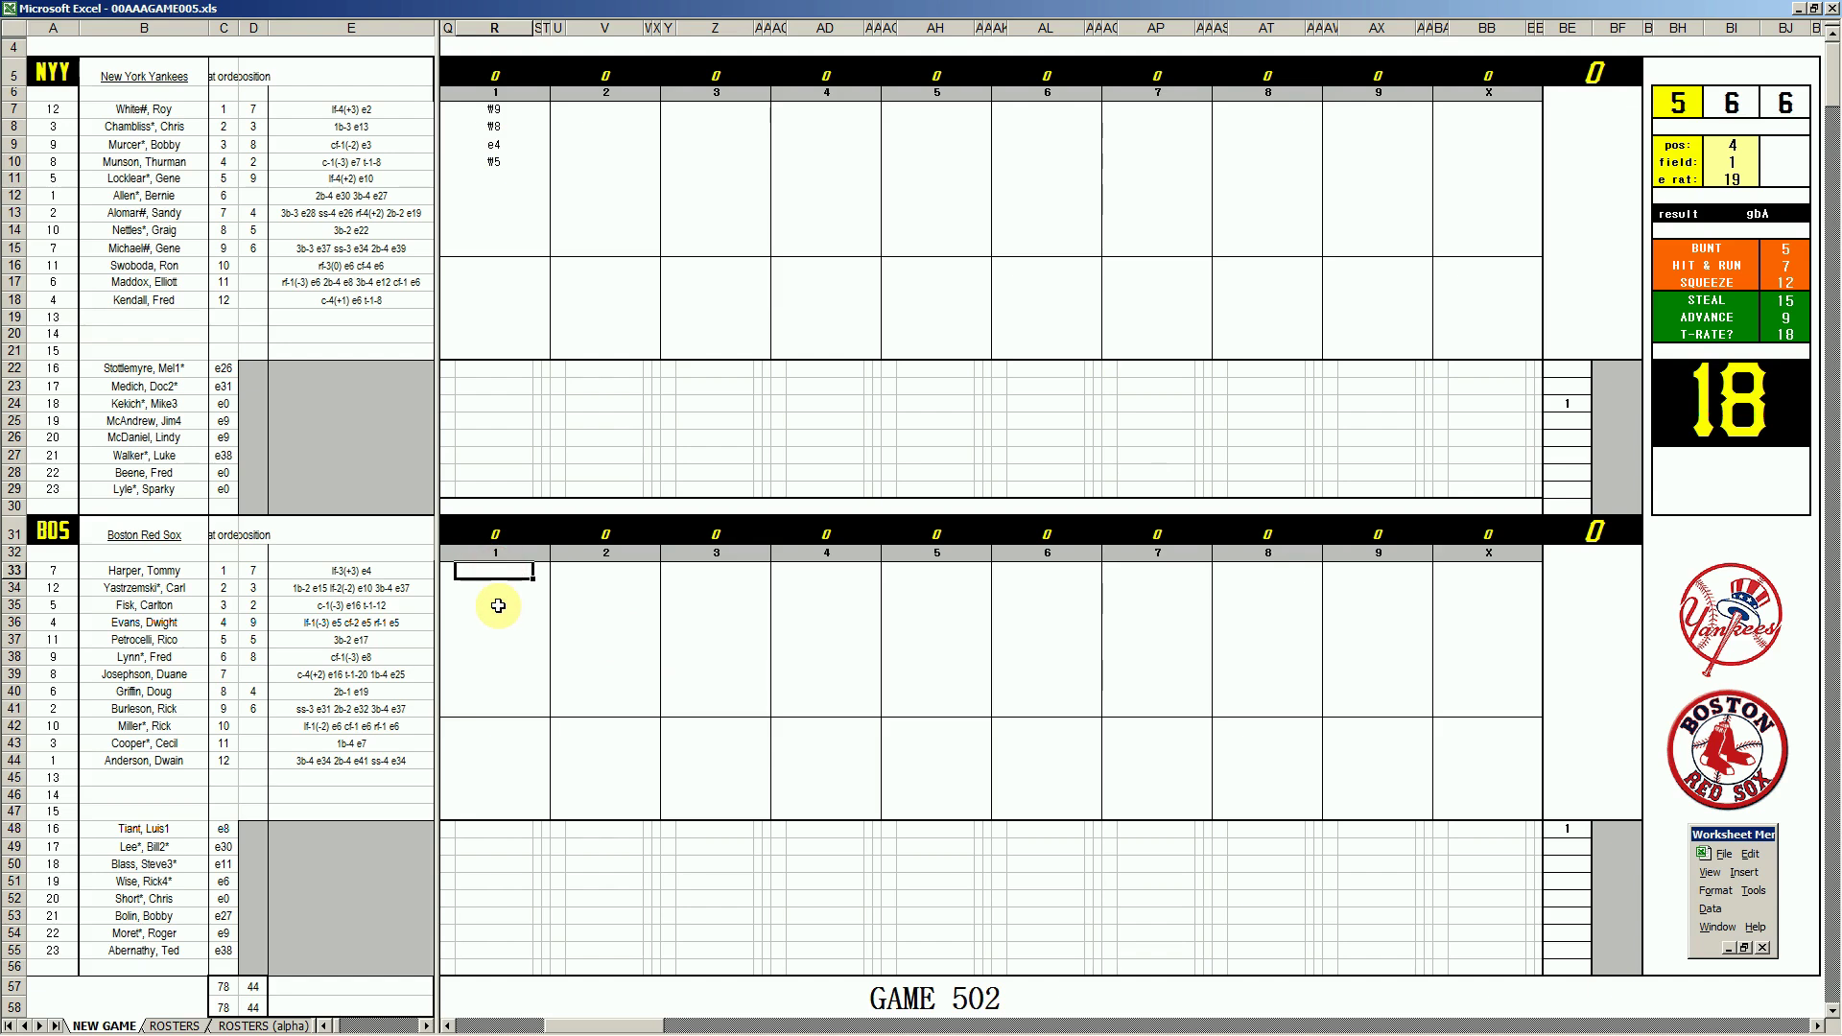
text(#13)
key(Return)
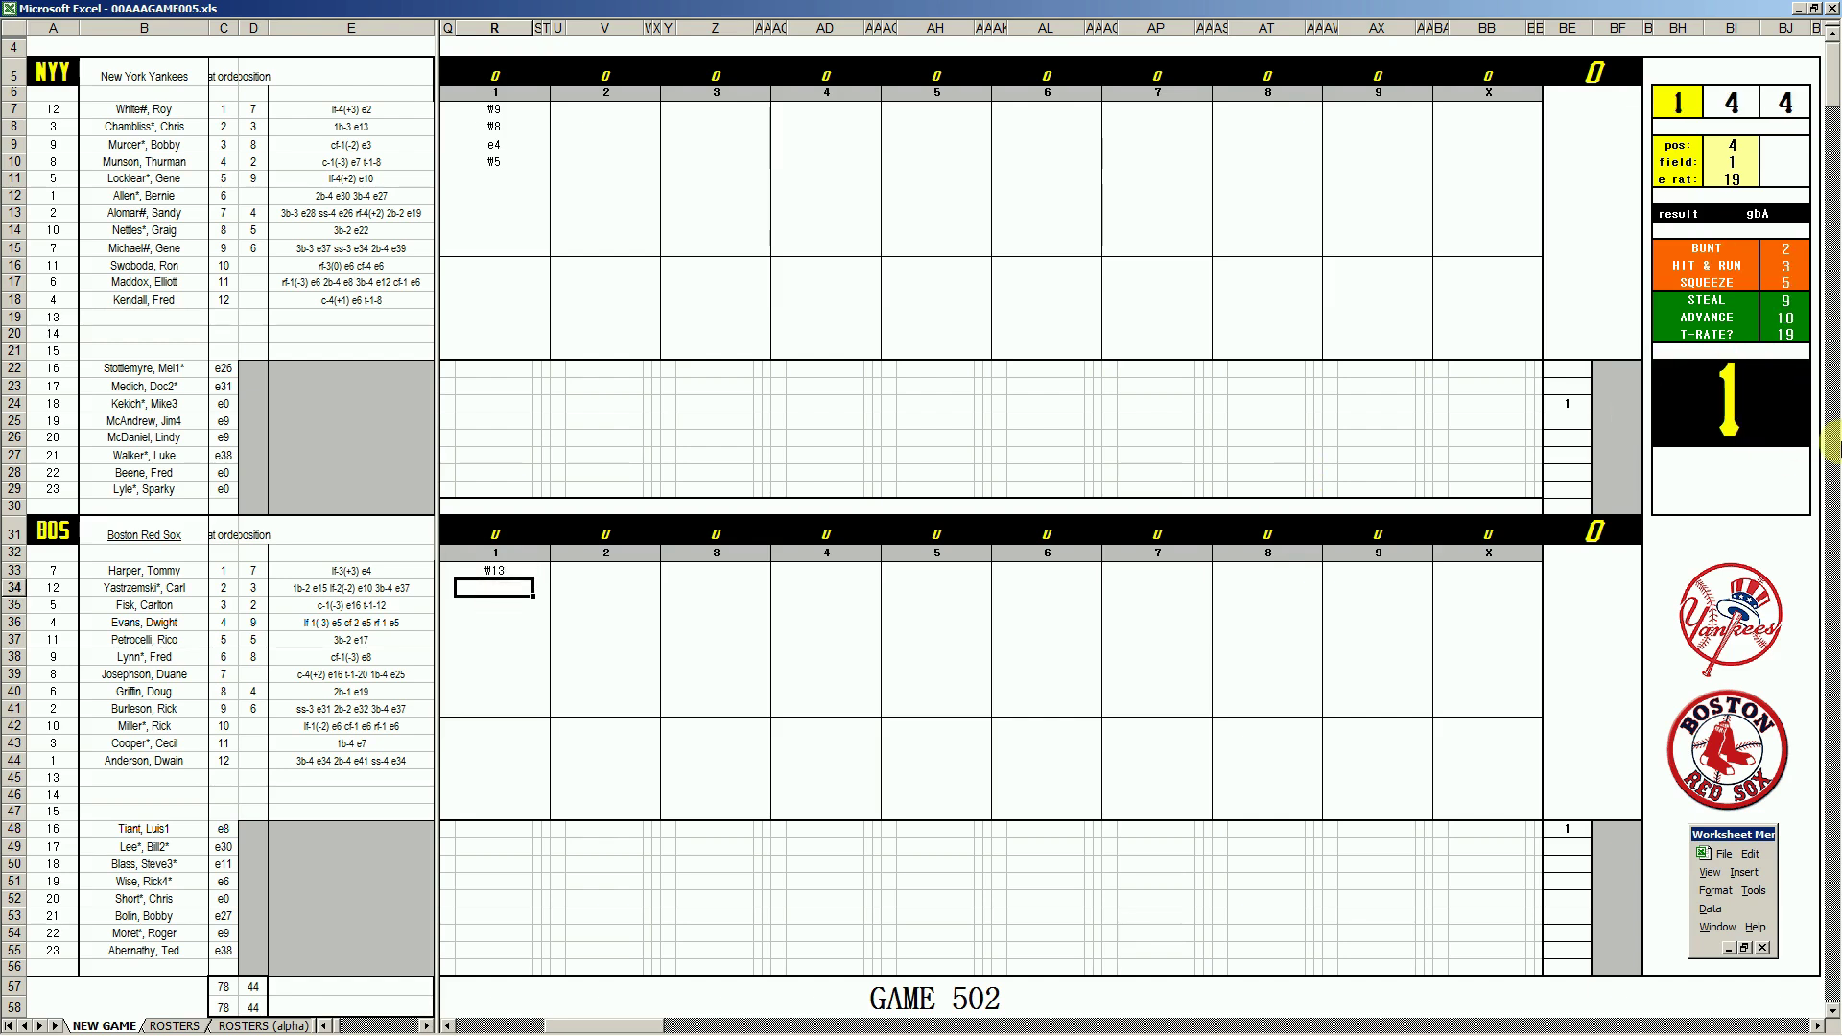
text(4)
key(Return)
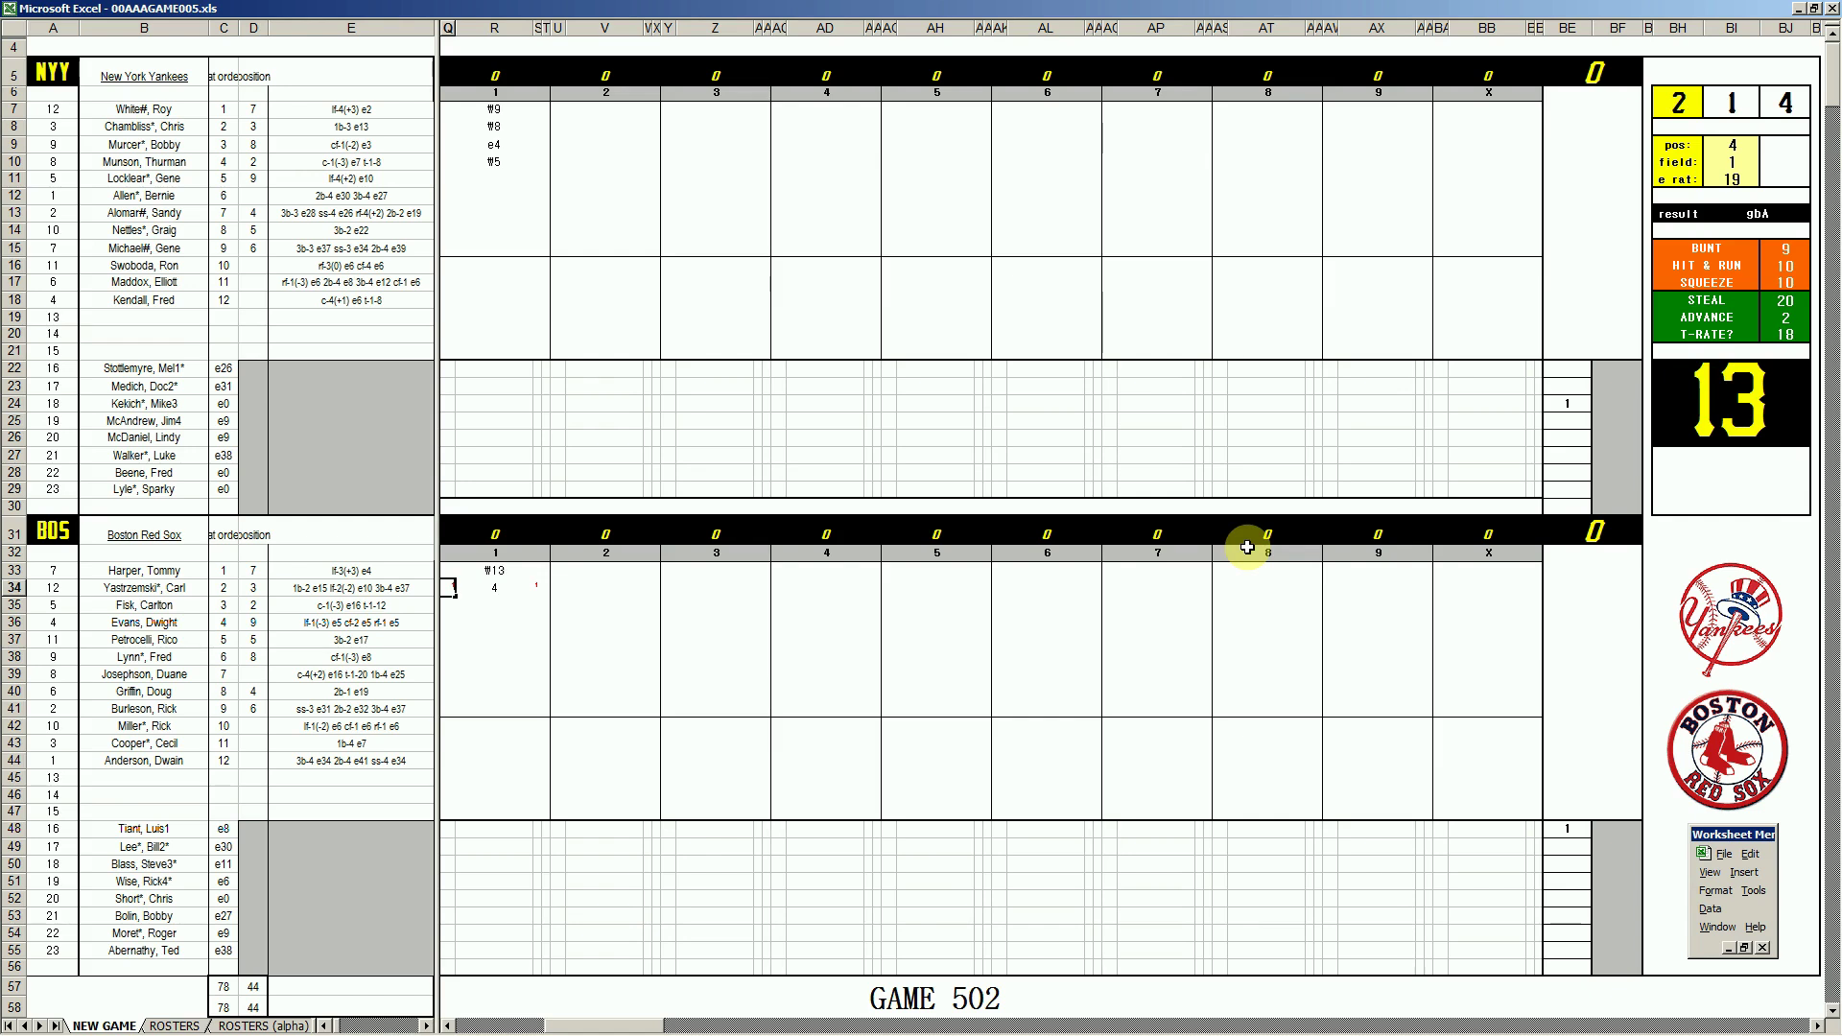
key(Return)
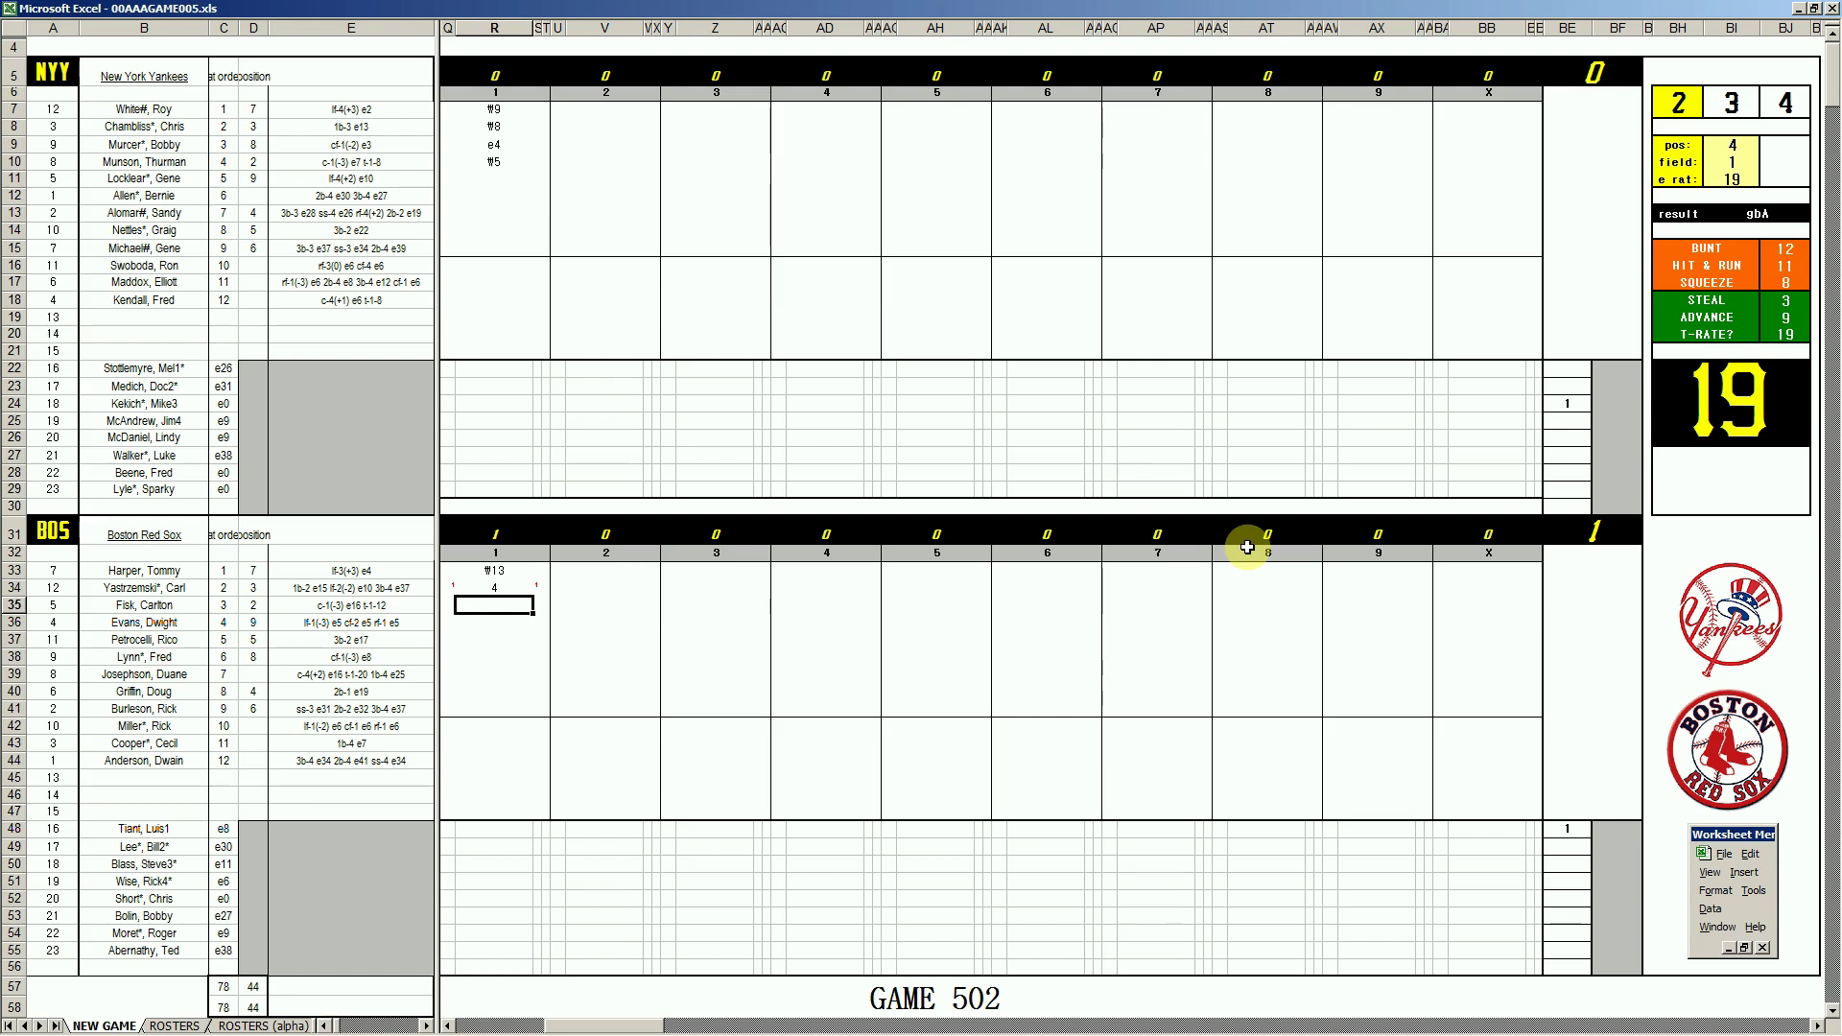
text(k)
key(Return)
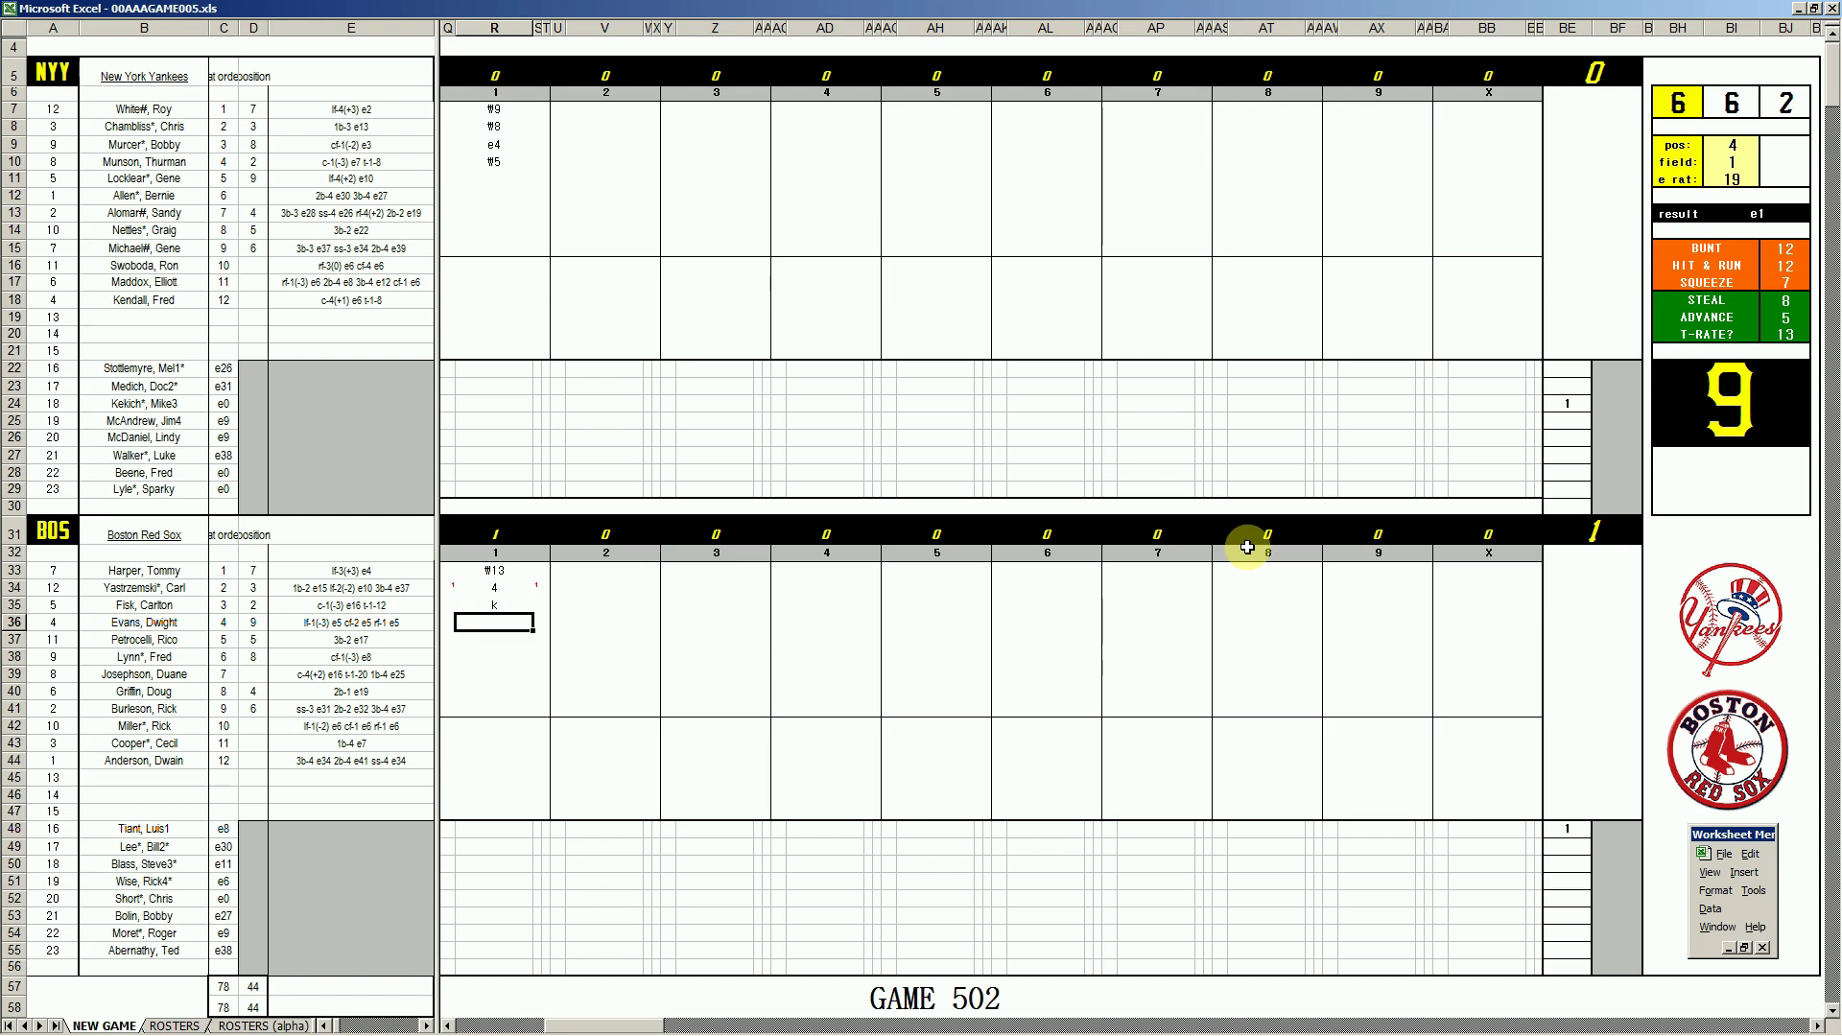
text(8)
key(Return)
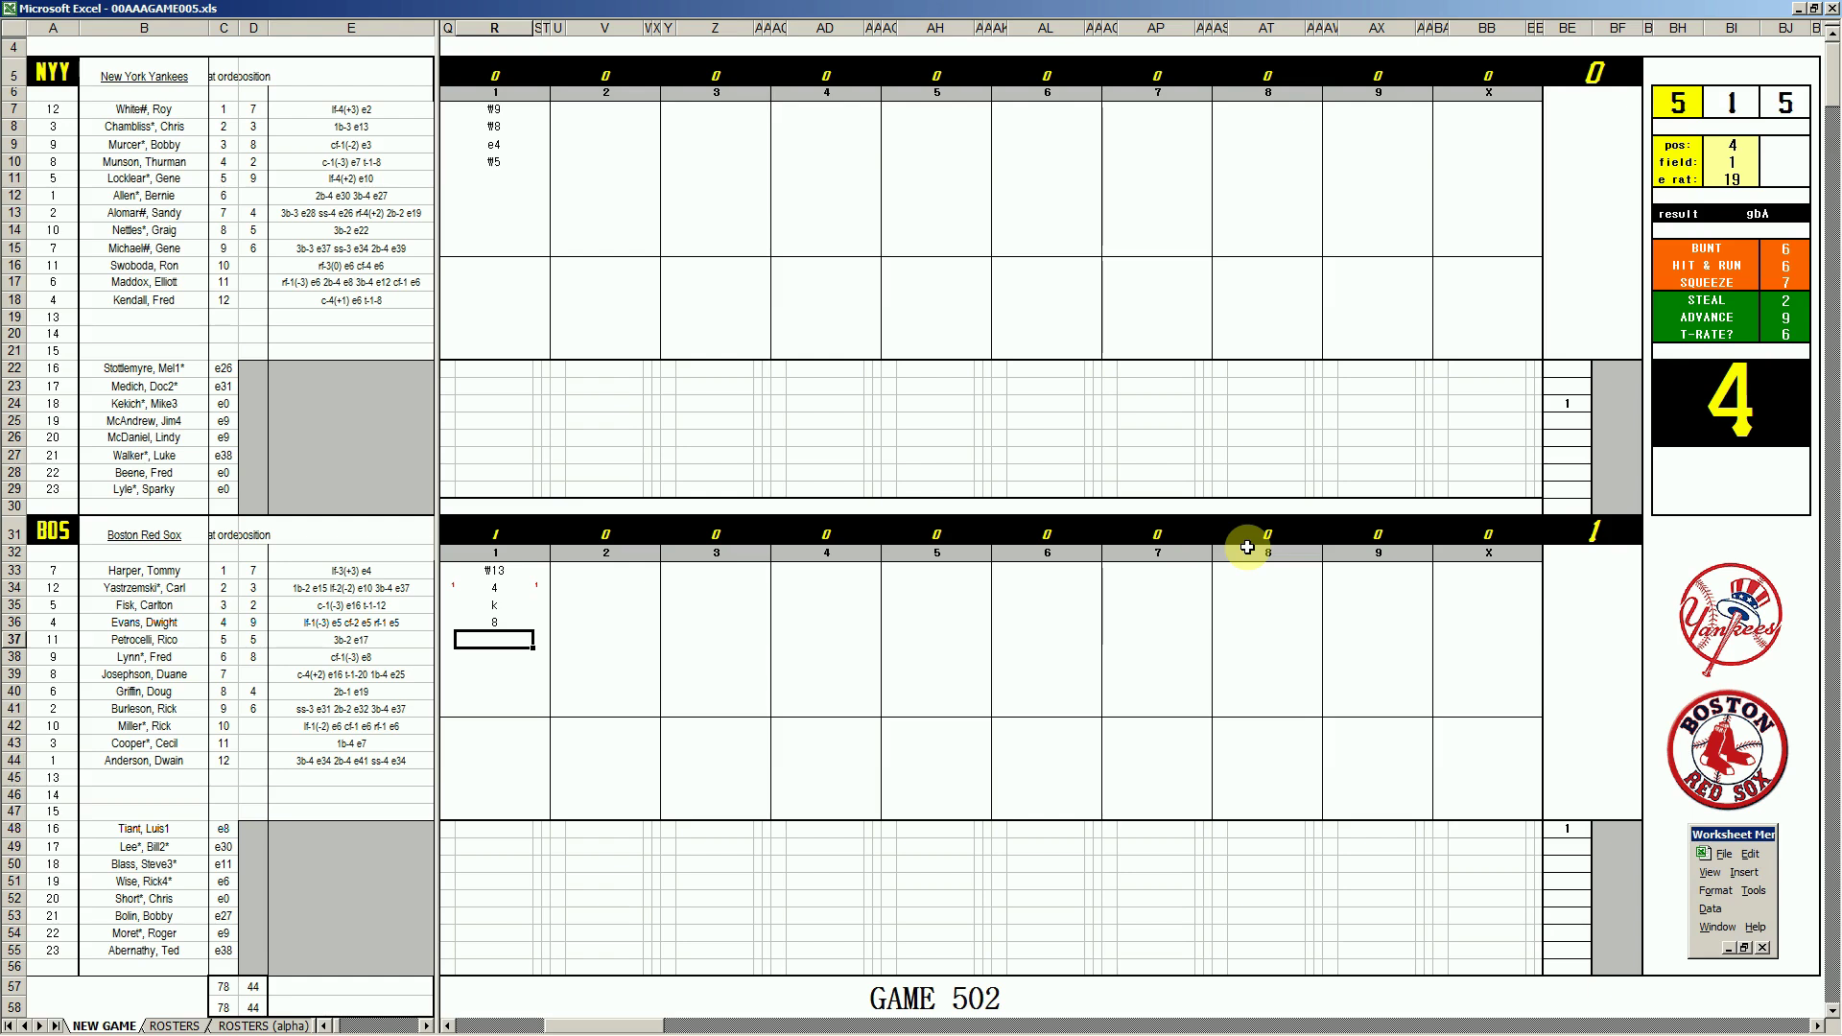
text(k)
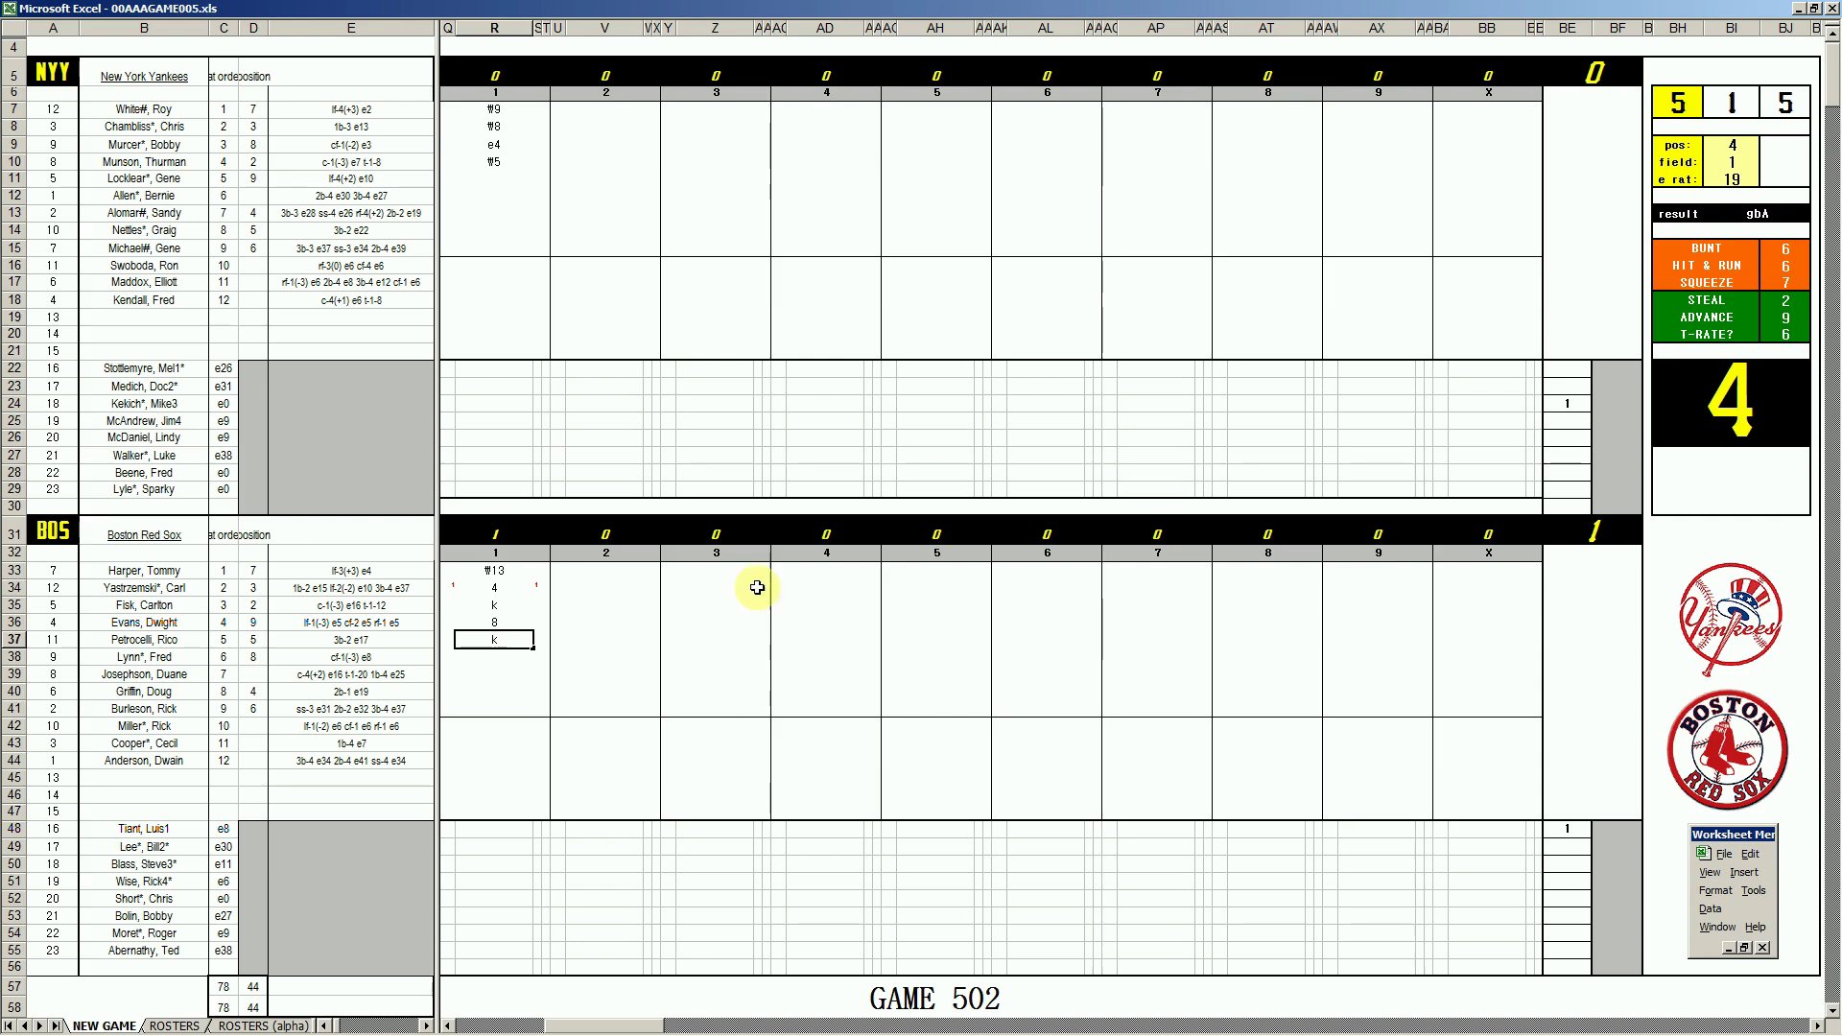
click(574, 180)
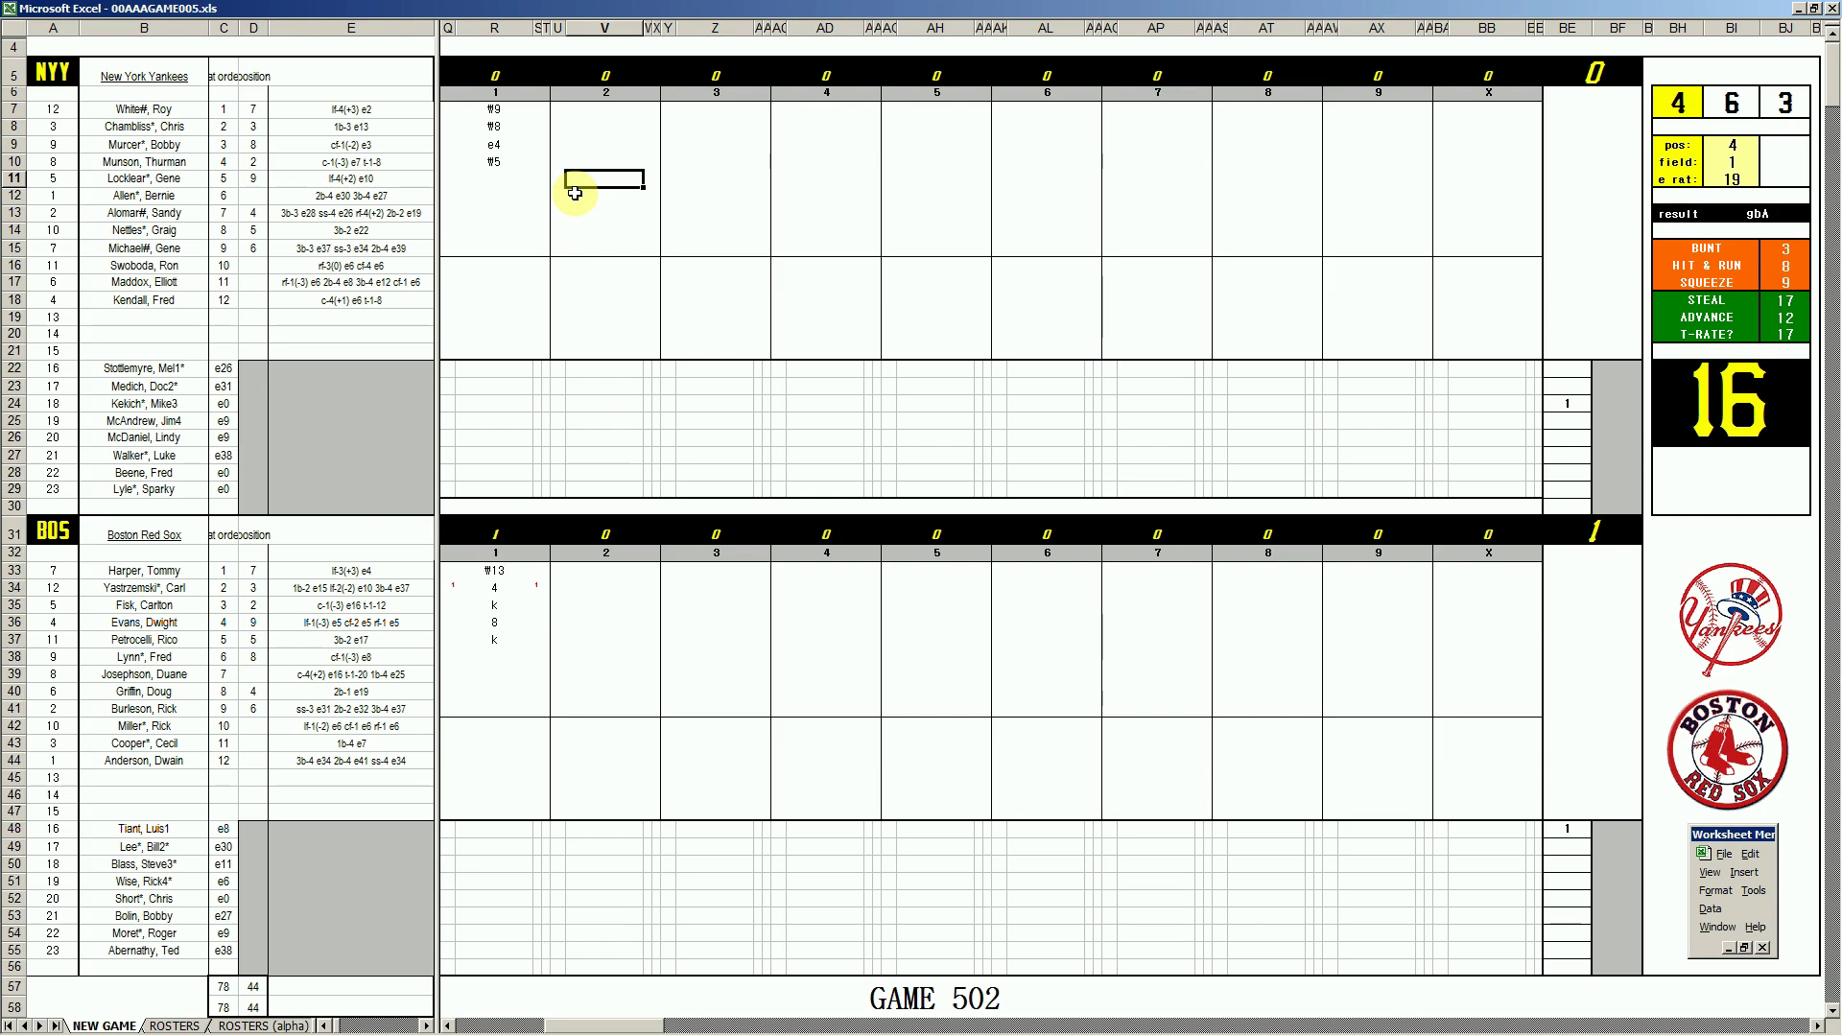
- Enter 8 for the fifth Yankees batter's second inning and set the position value to 8
text(8)
key(Return)
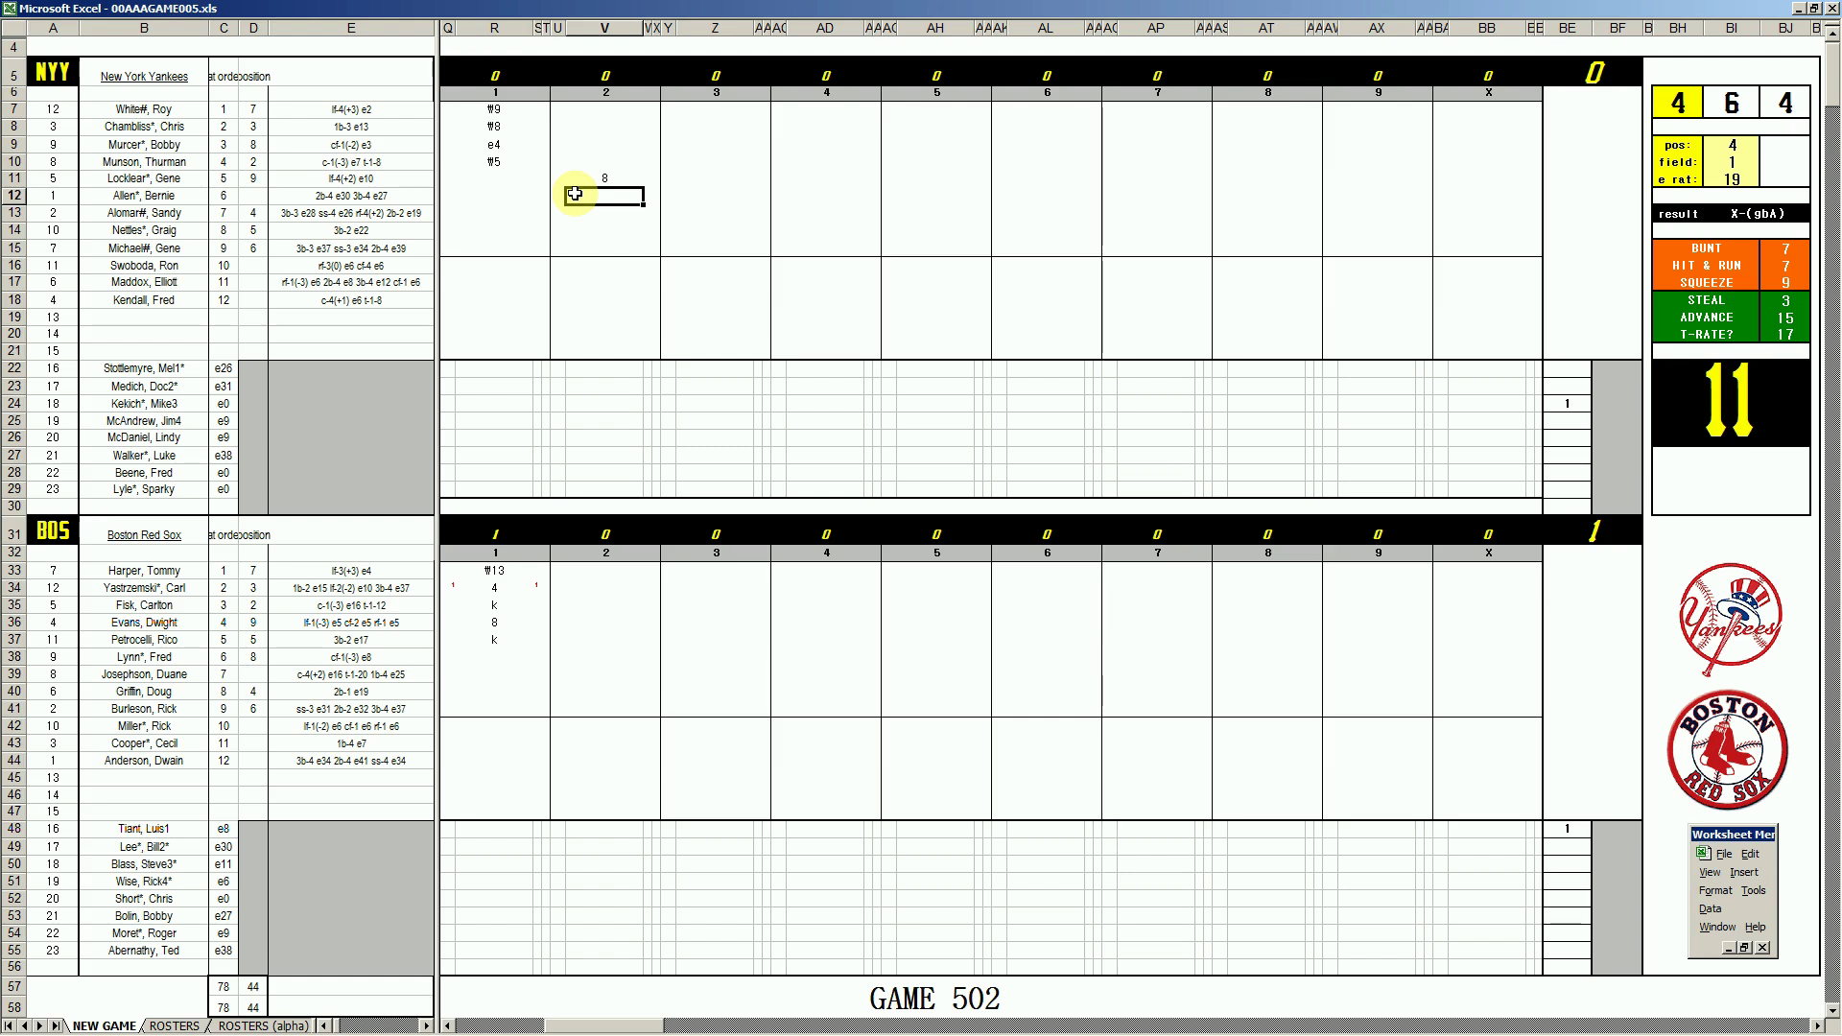
key(Tab)
text(8)
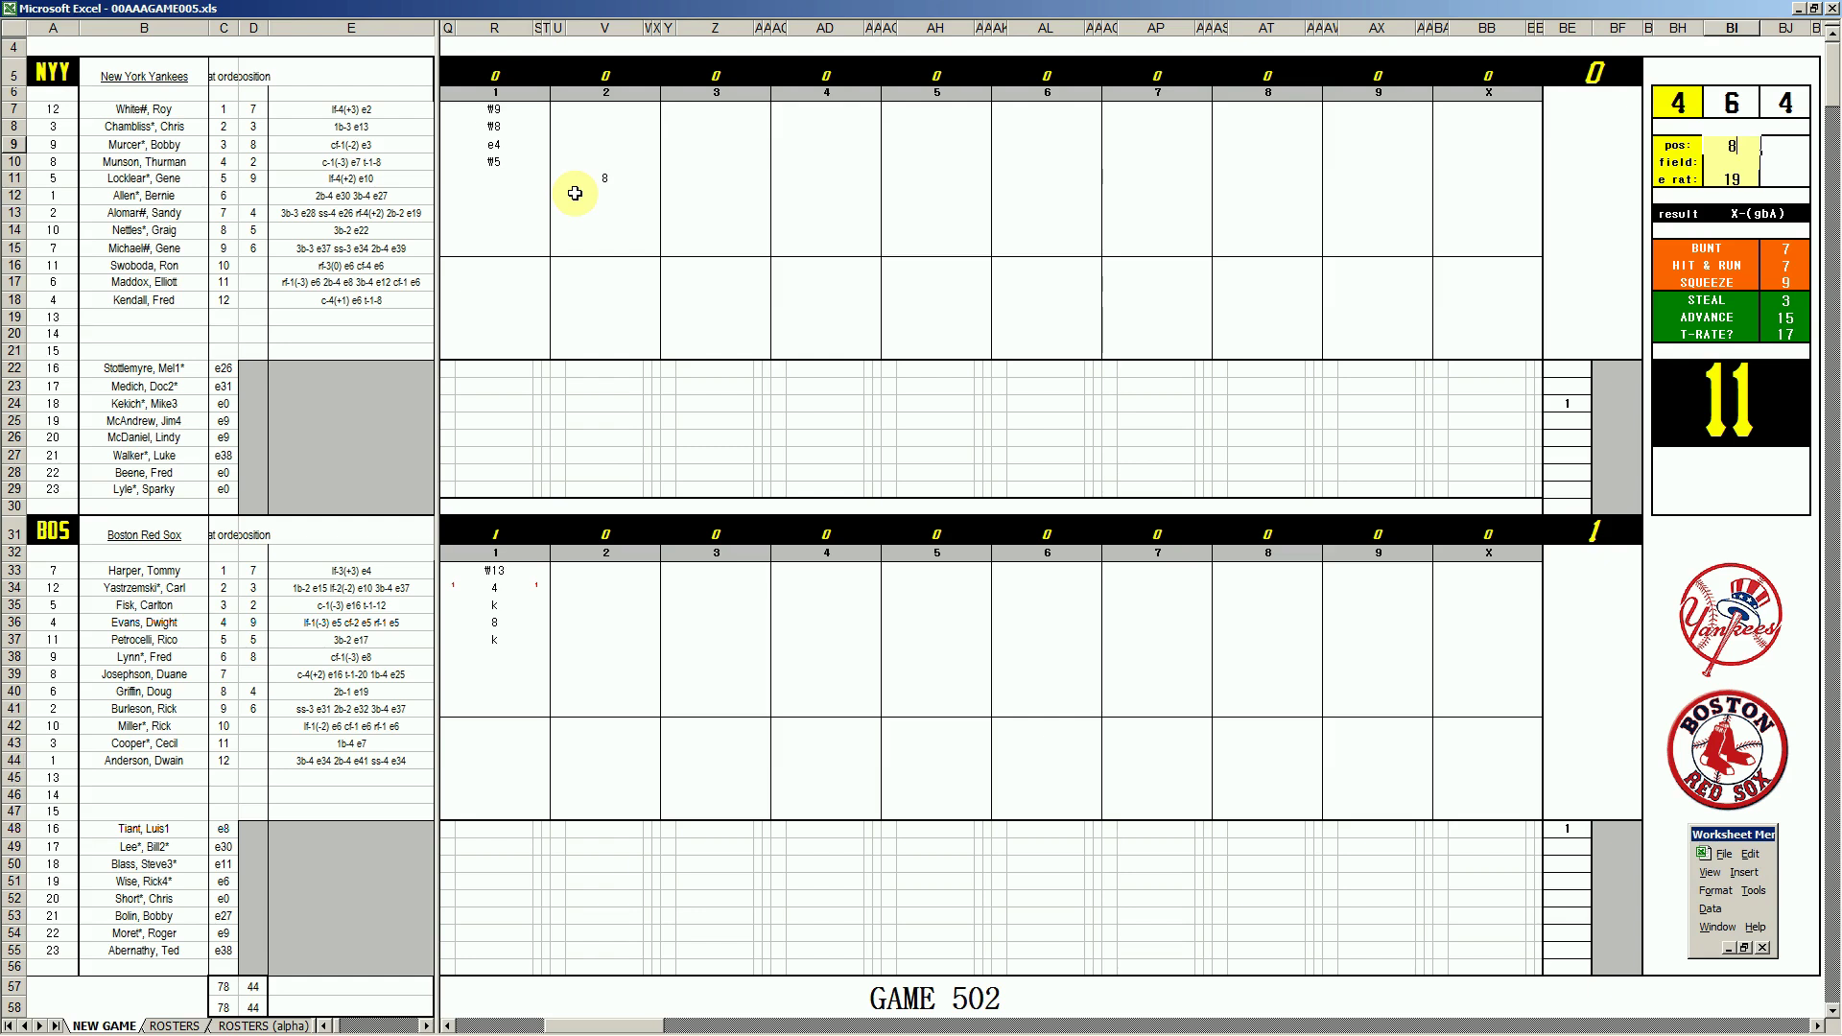
key(Return)
- Confirm the sixth batter's entry, set position to 3, and enter 363 for the seventh batter
click(605, 194)
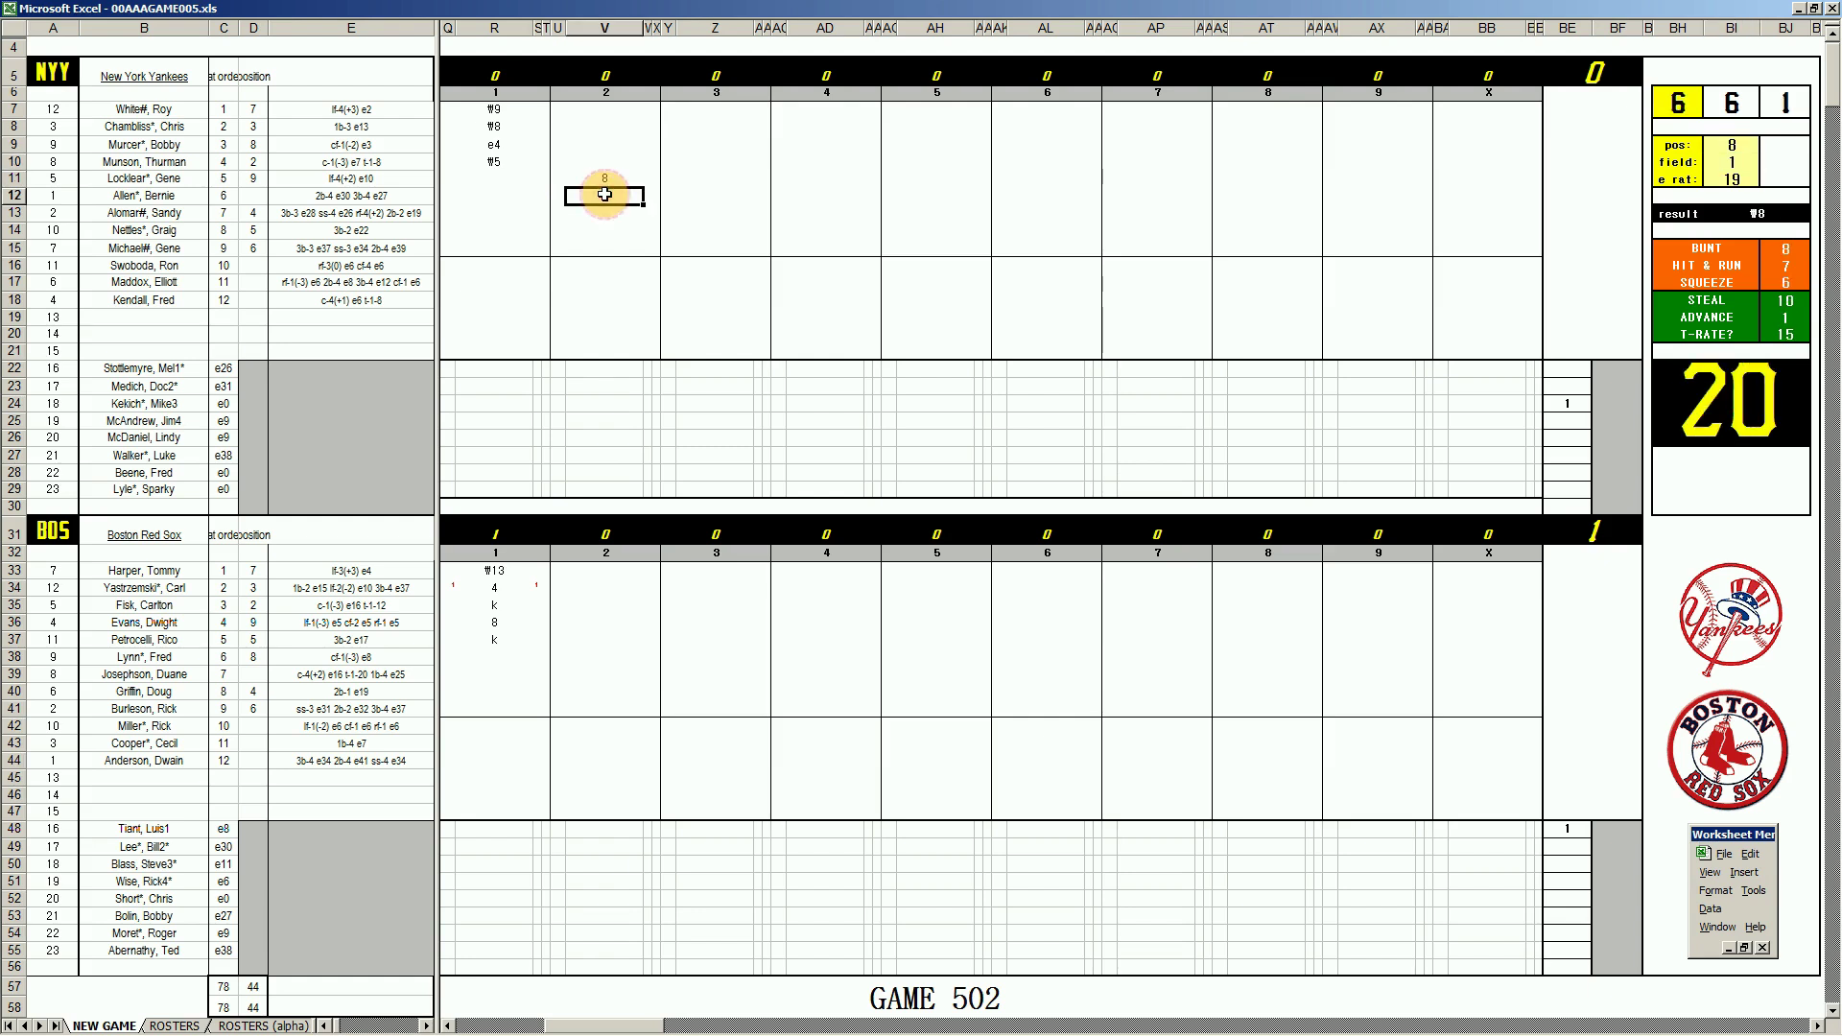
key(Return)
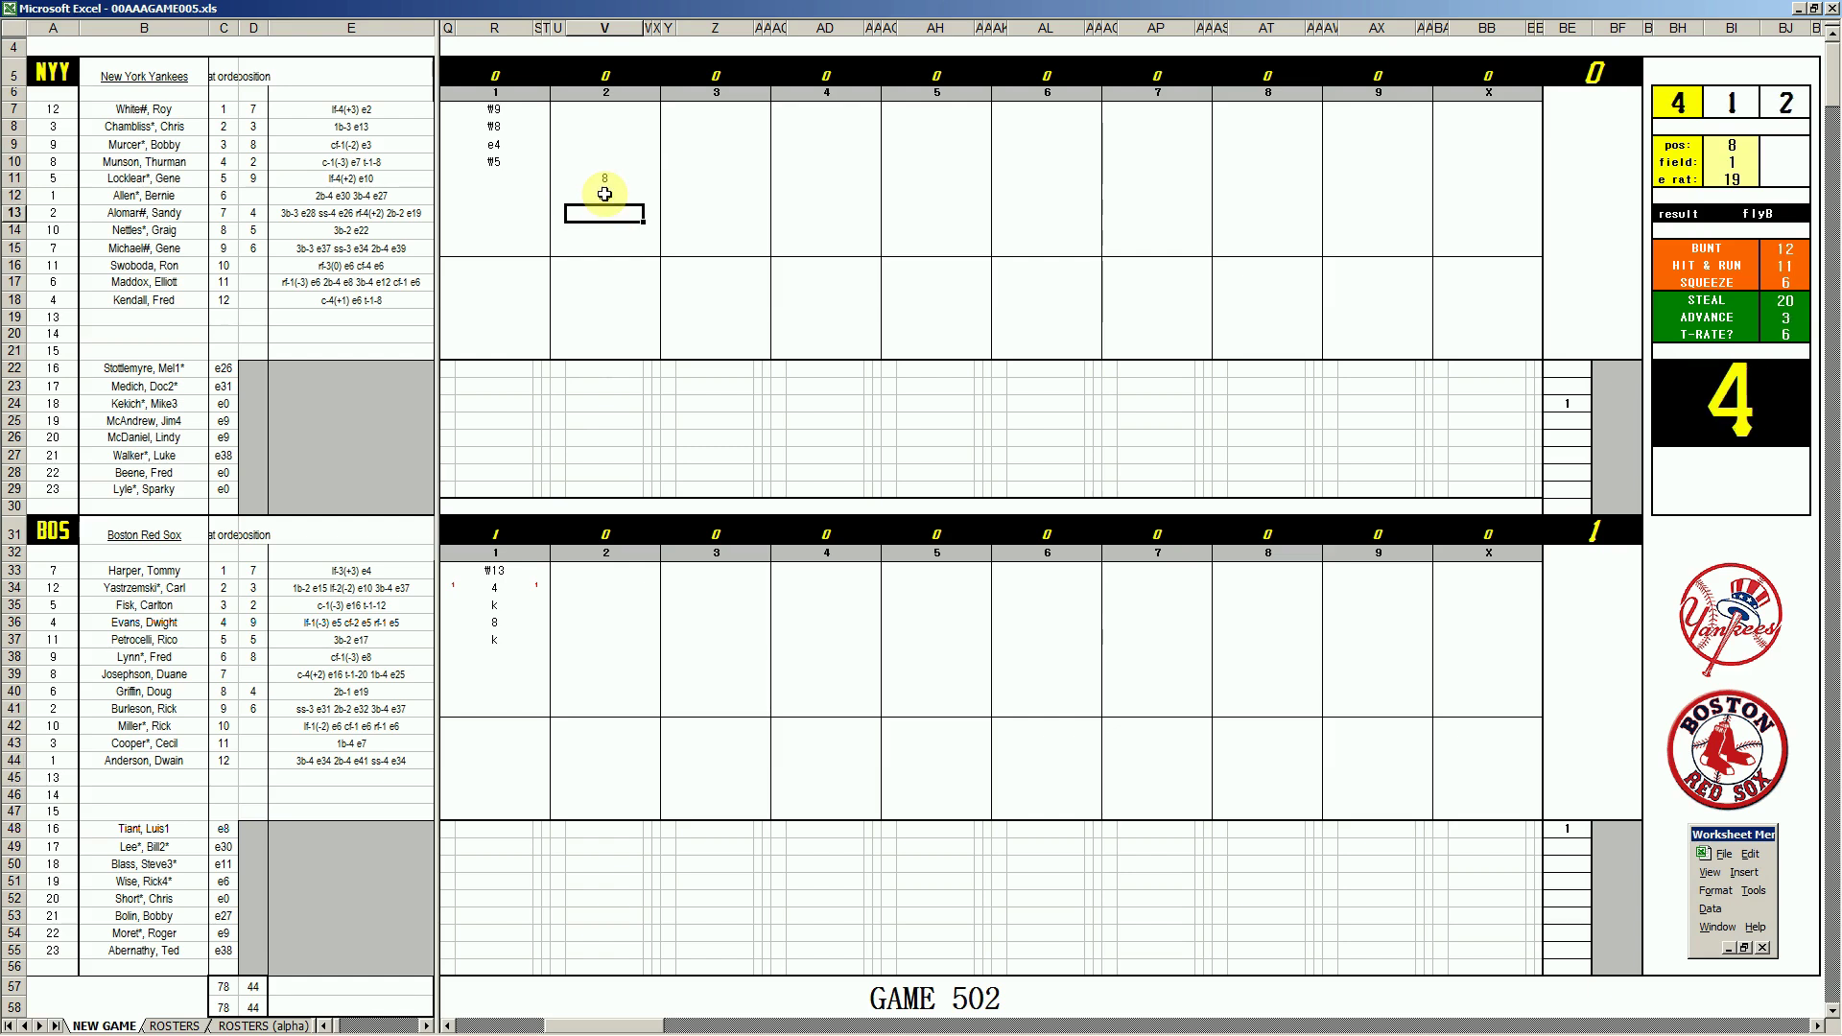
key(Return)
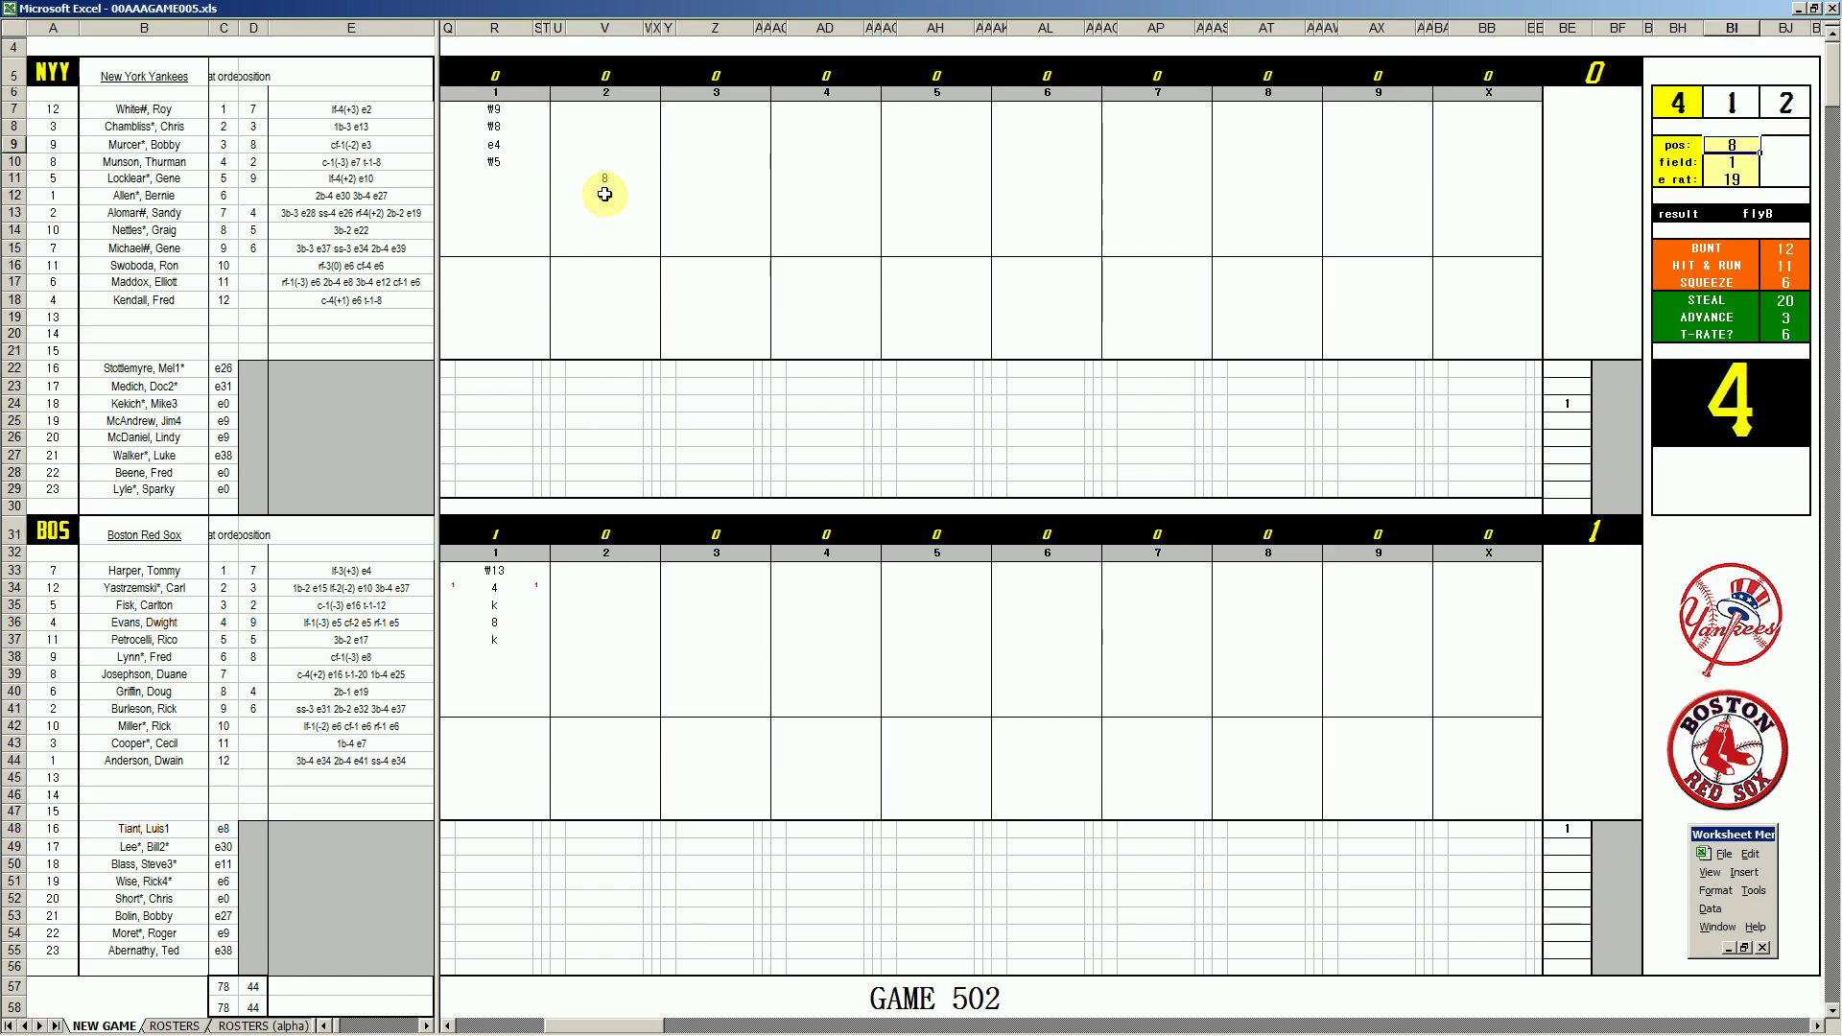
text(3)
key(Return)
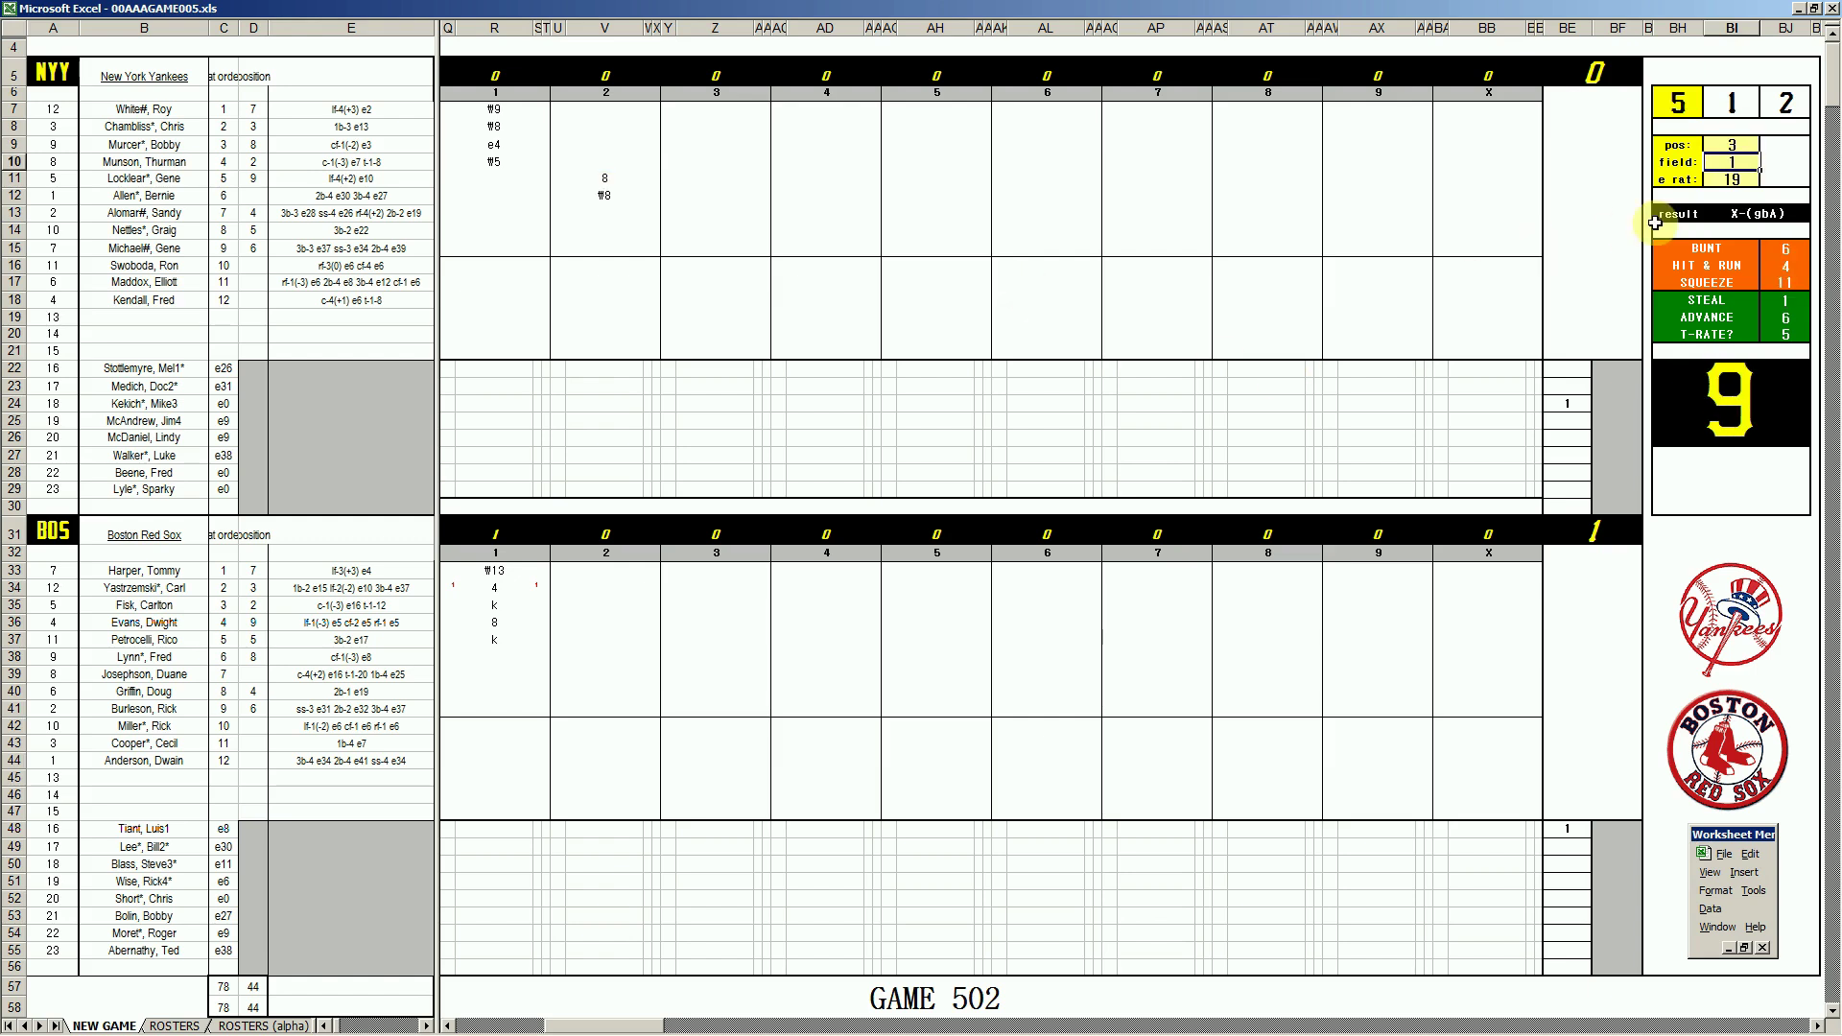
click(589, 210)
text(363)
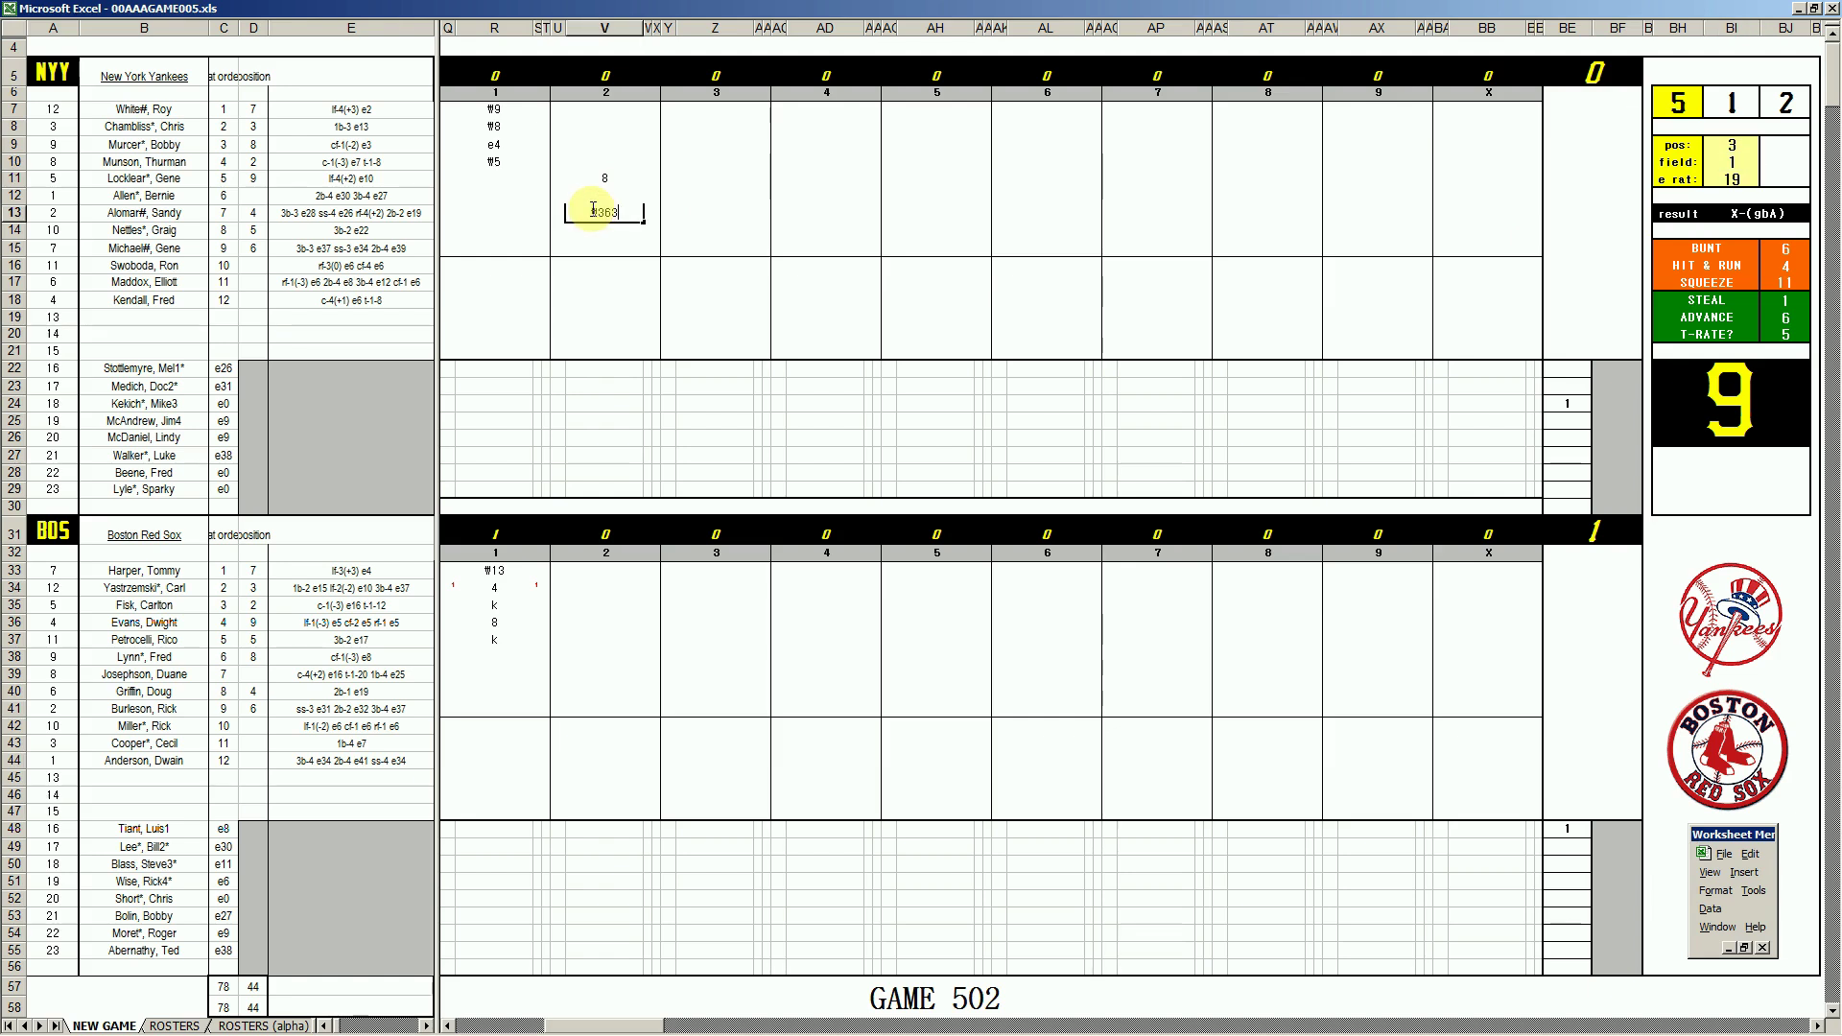
click(572, 654)
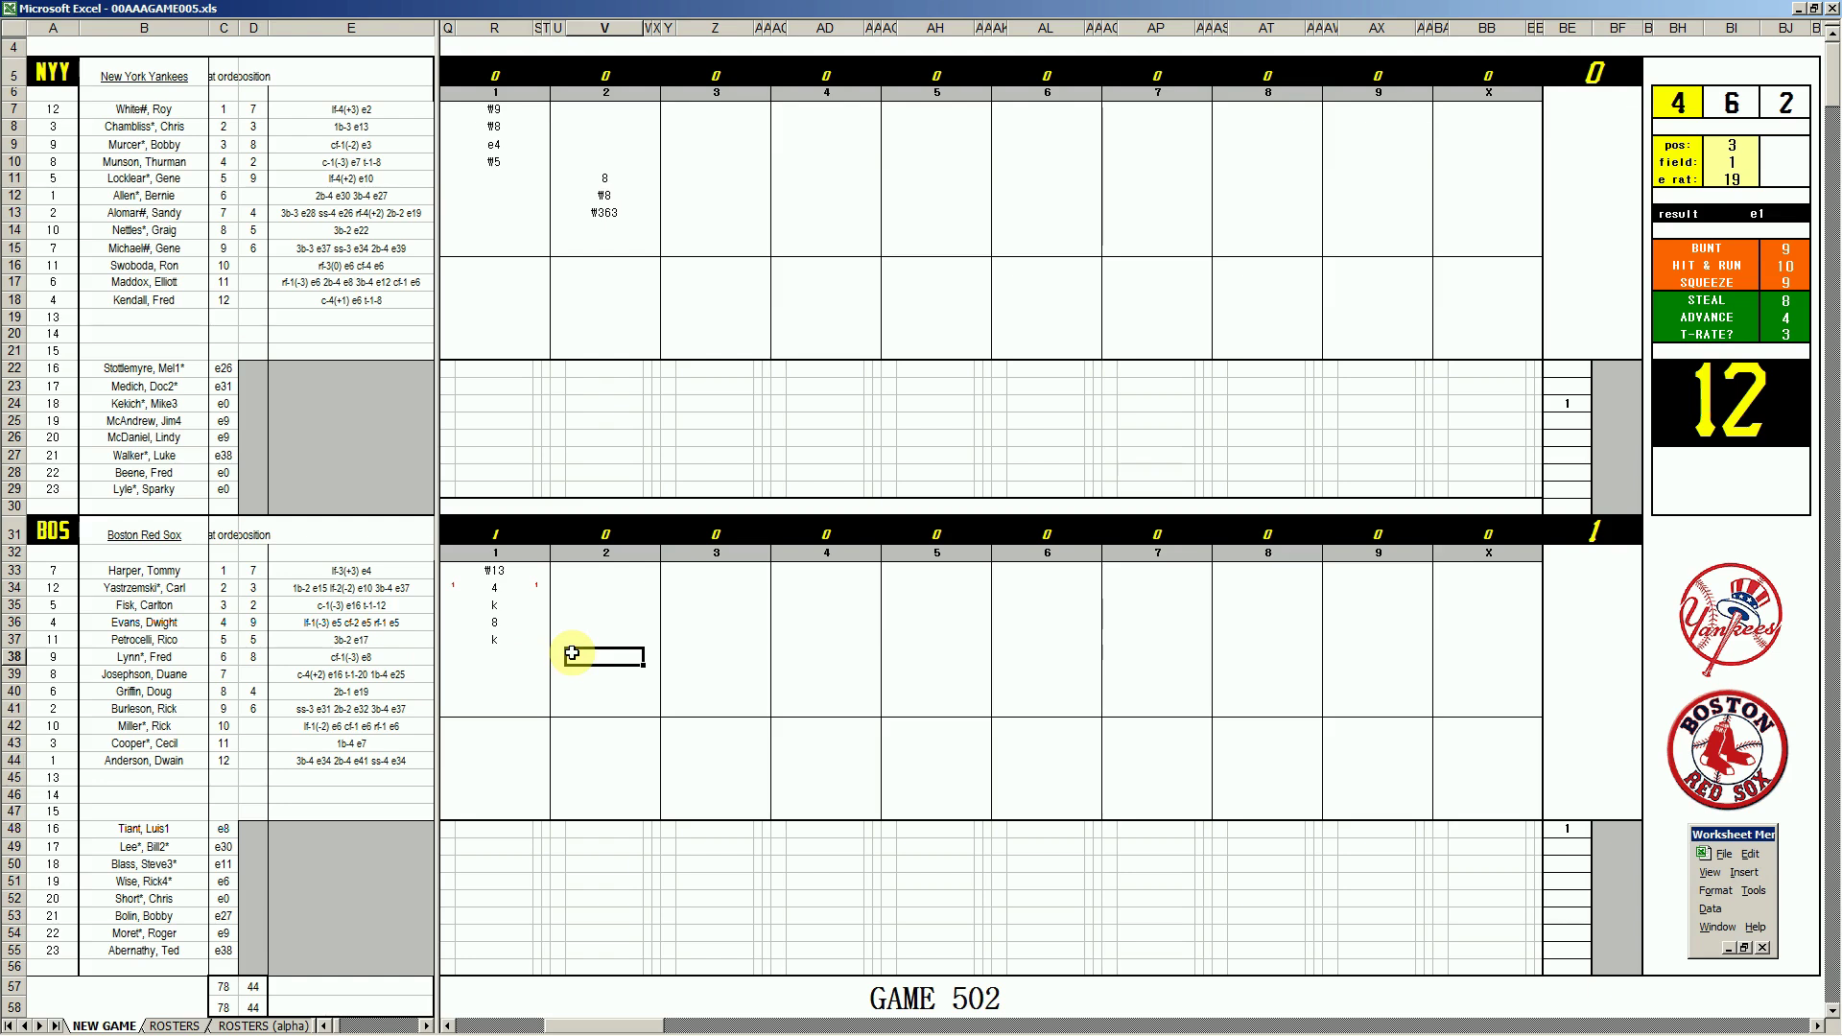
- Enter 1, k, 1 and 9 for the Red Sox second-inning batters in V38:V41
text(1)
key(Return)
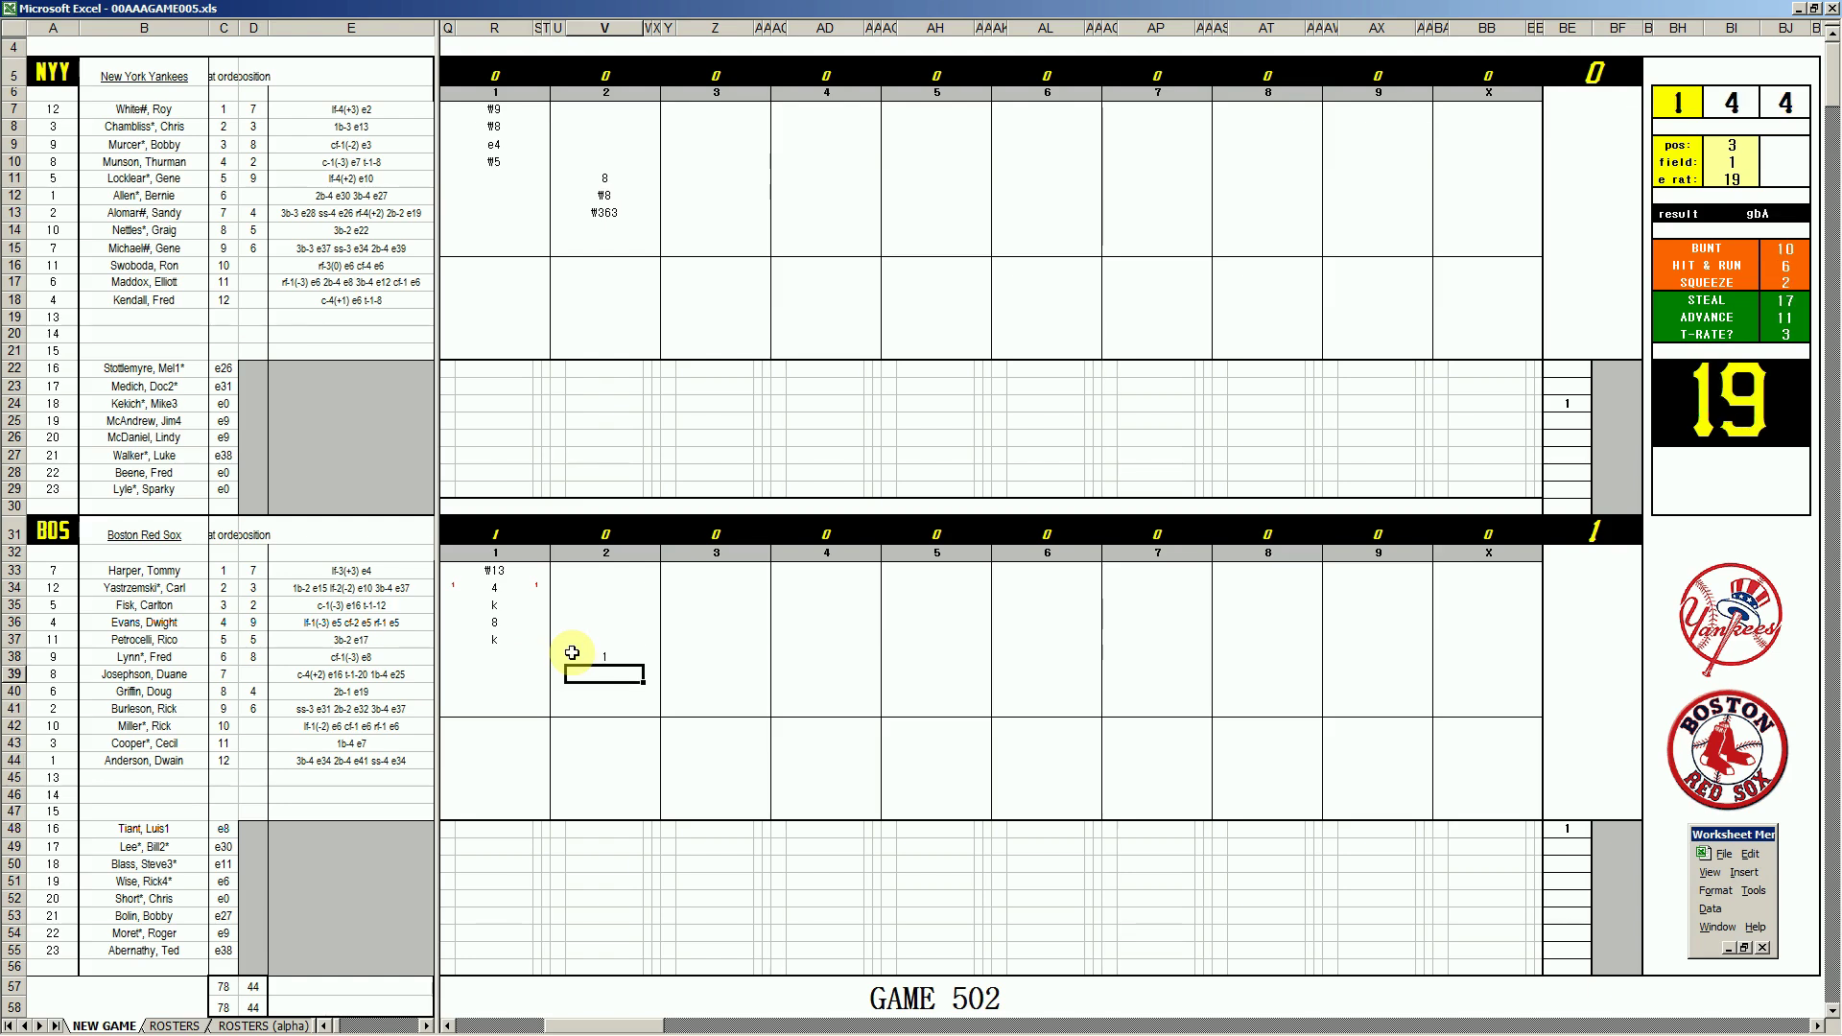
text(k)
key(Return)
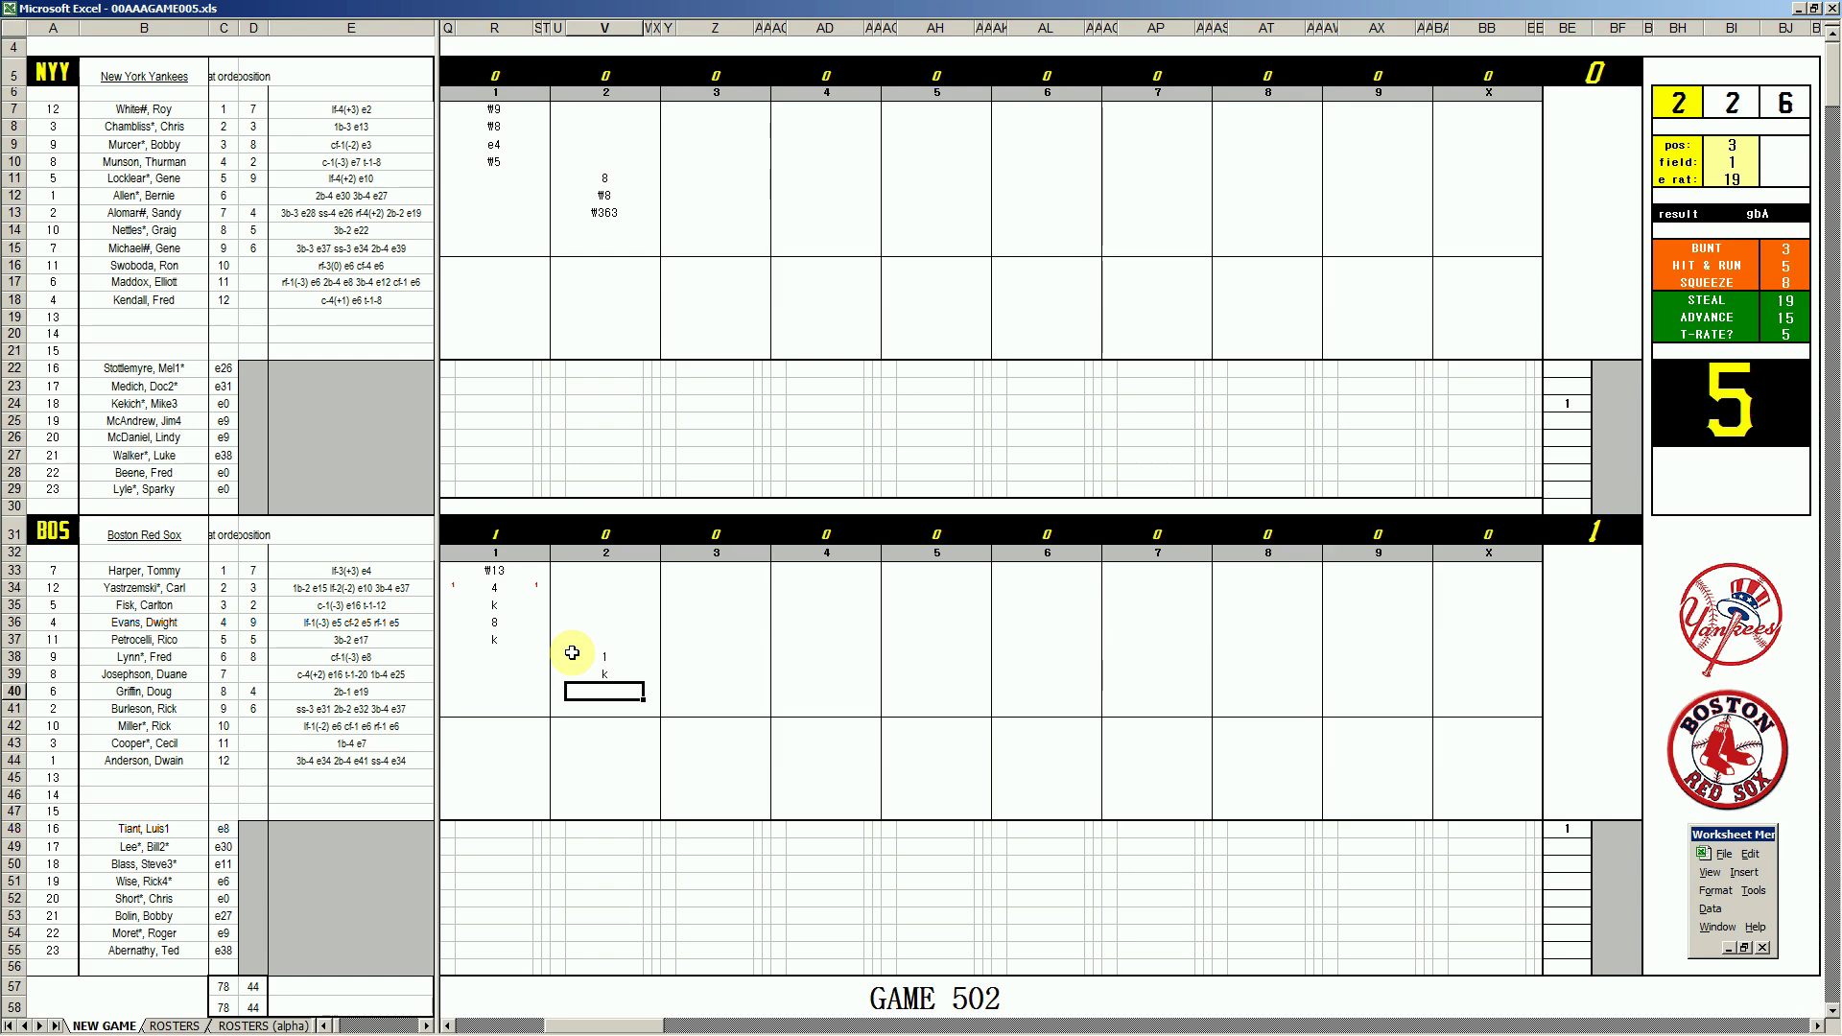
text(1)
key(Return)
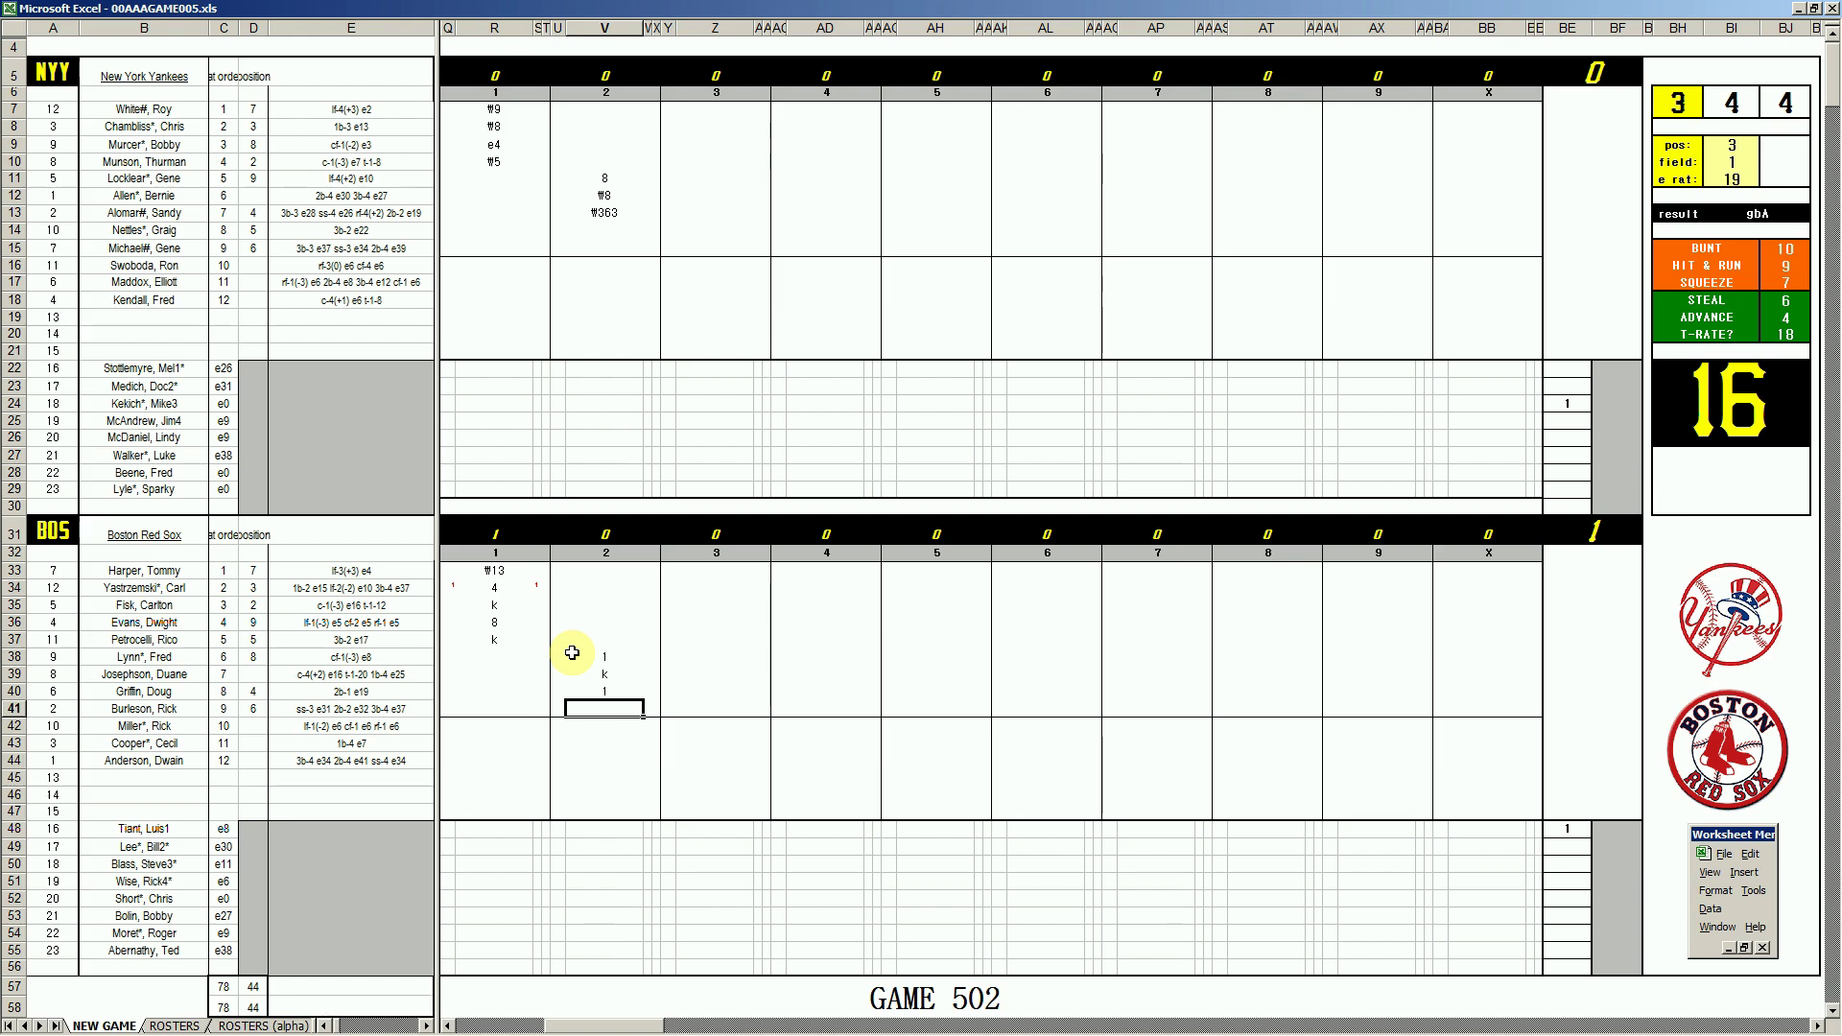
text(9)
key(Return)
- Add a 1 run mark for Boston's second inning in the run-mark box
key(Right)
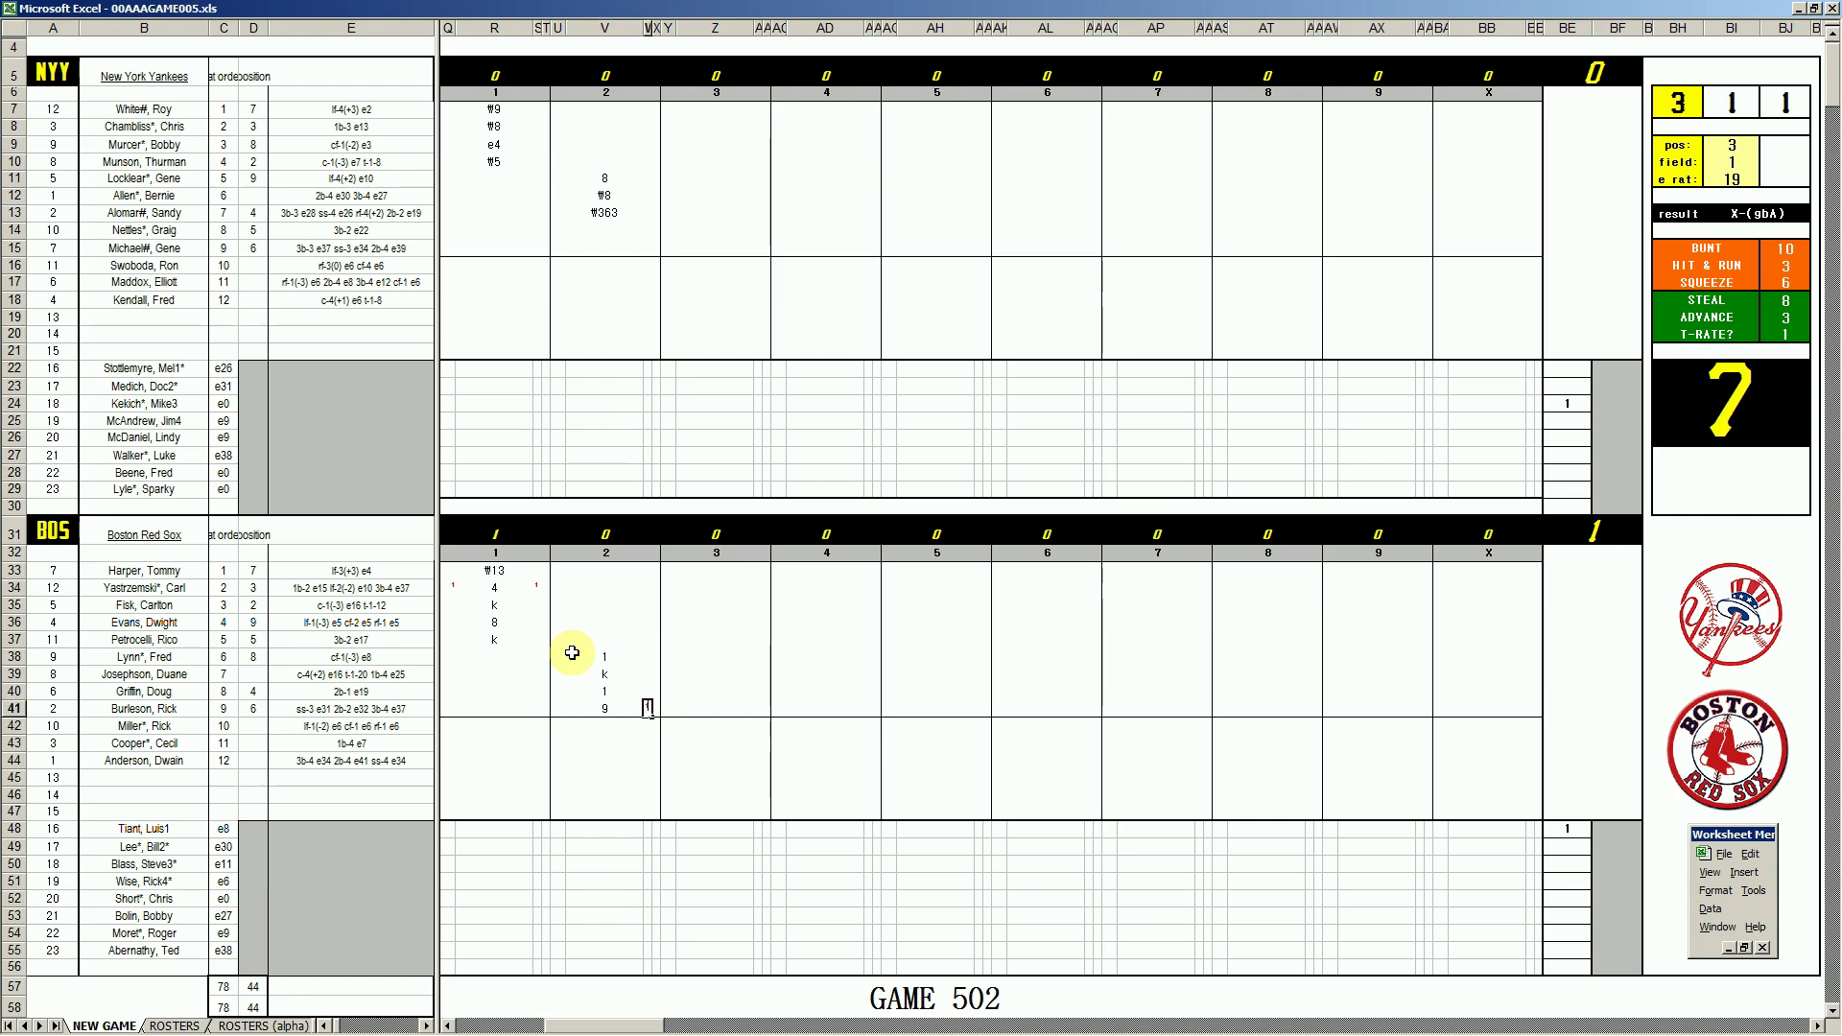
key(Left)
key(Left)
key(Up)
key(Up)
key(Up)
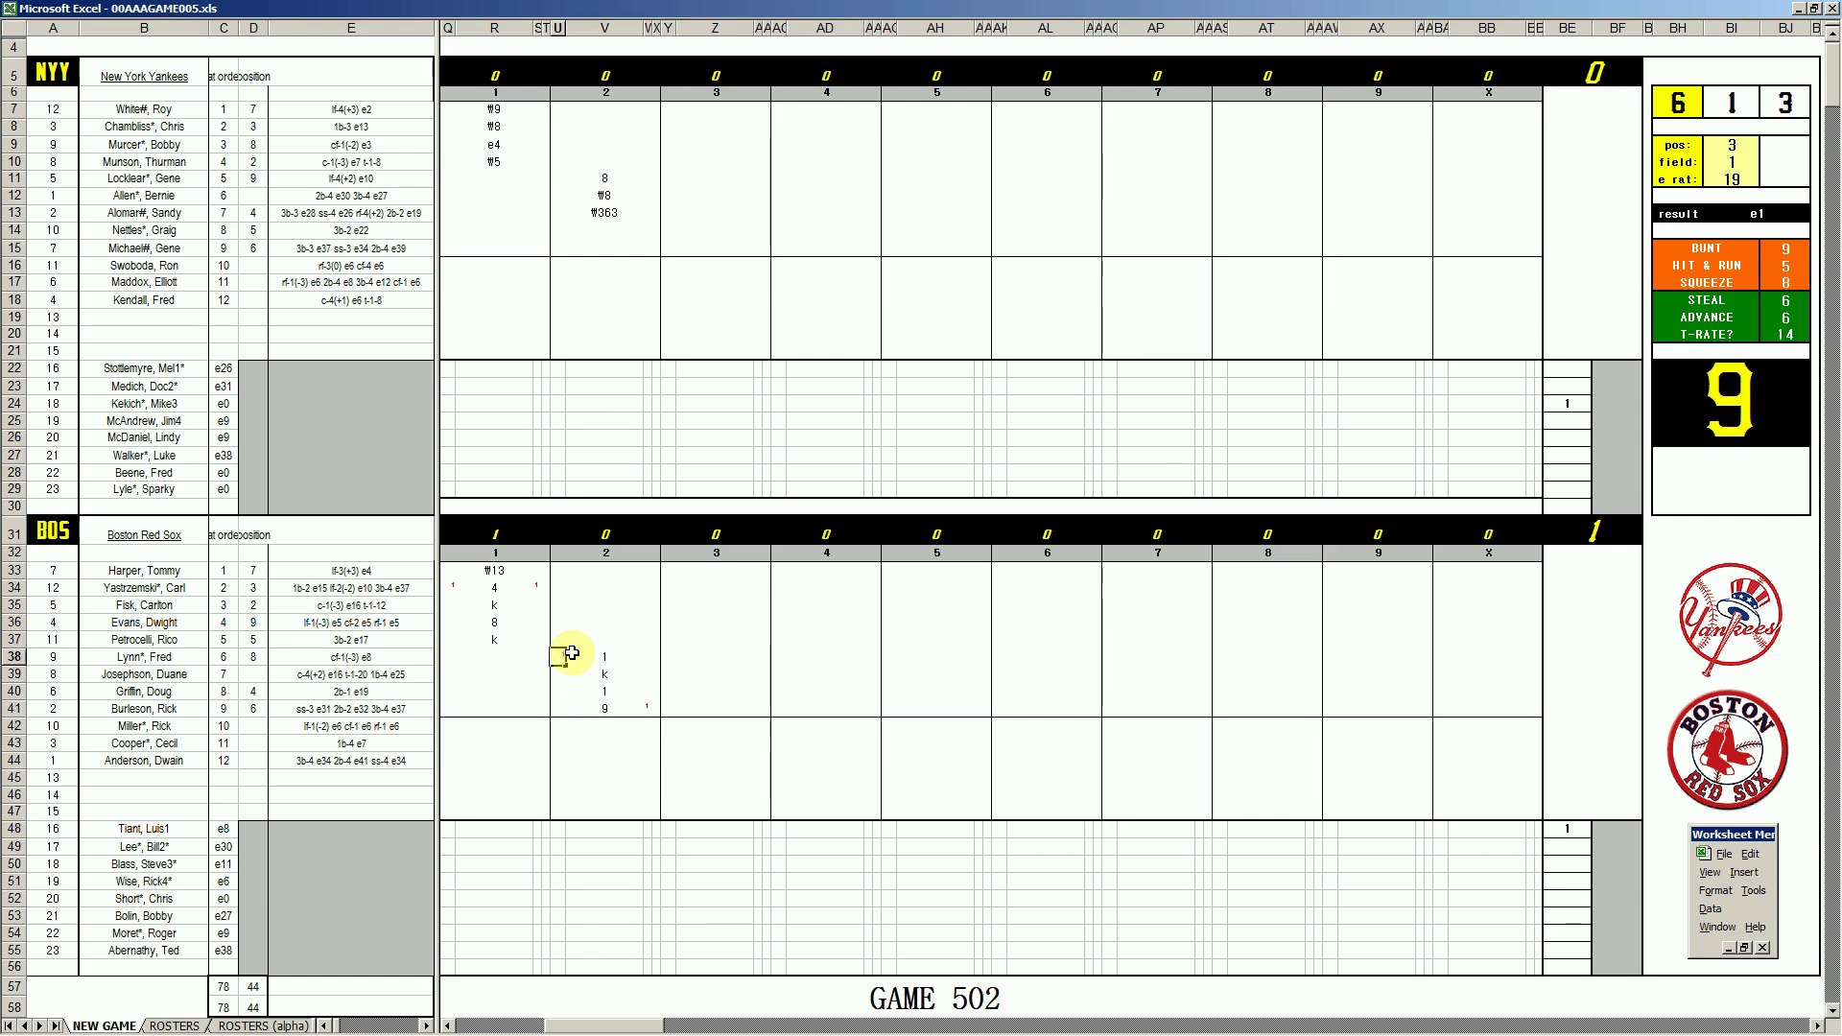
text(1)
key(Right)
key(Up)
key(Up)
key(Up)
key(Up)
key(Up)
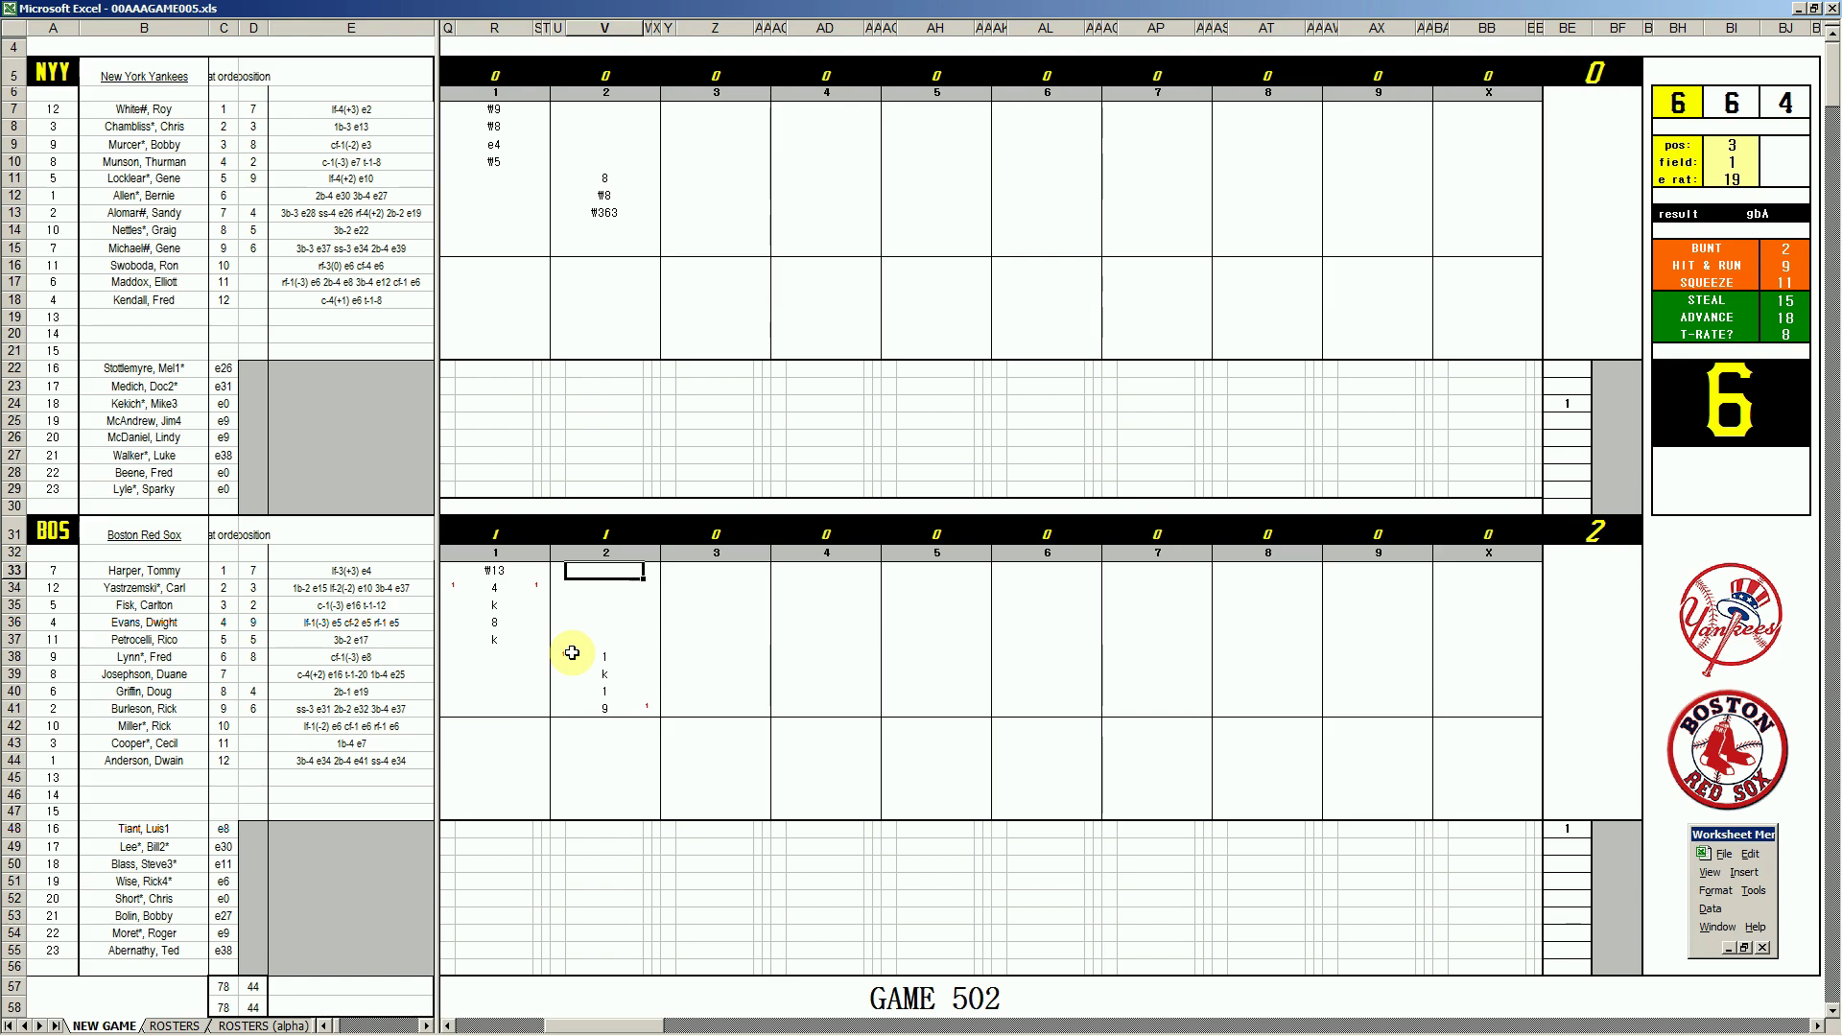
- Set the position value to 5, enter e5 for the leadoff batter, and begin \4
key(Tab)
text(5)
key(Return)
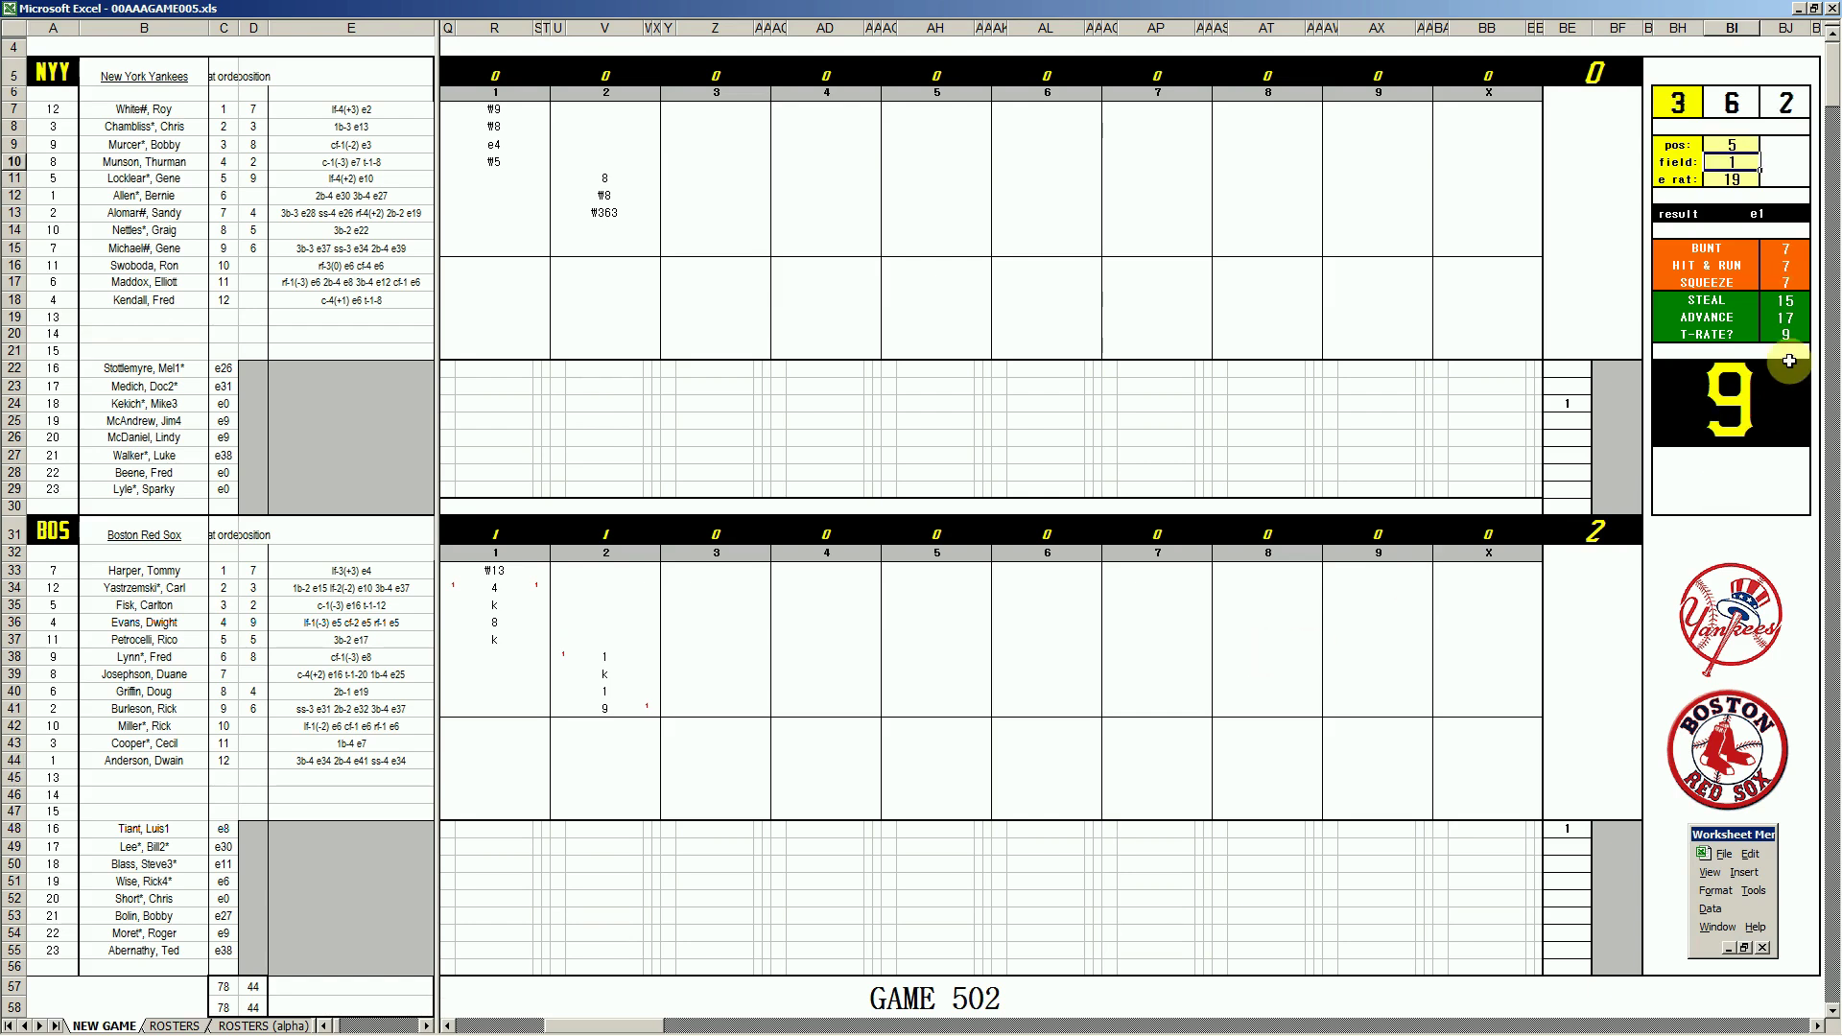
click(595, 571)
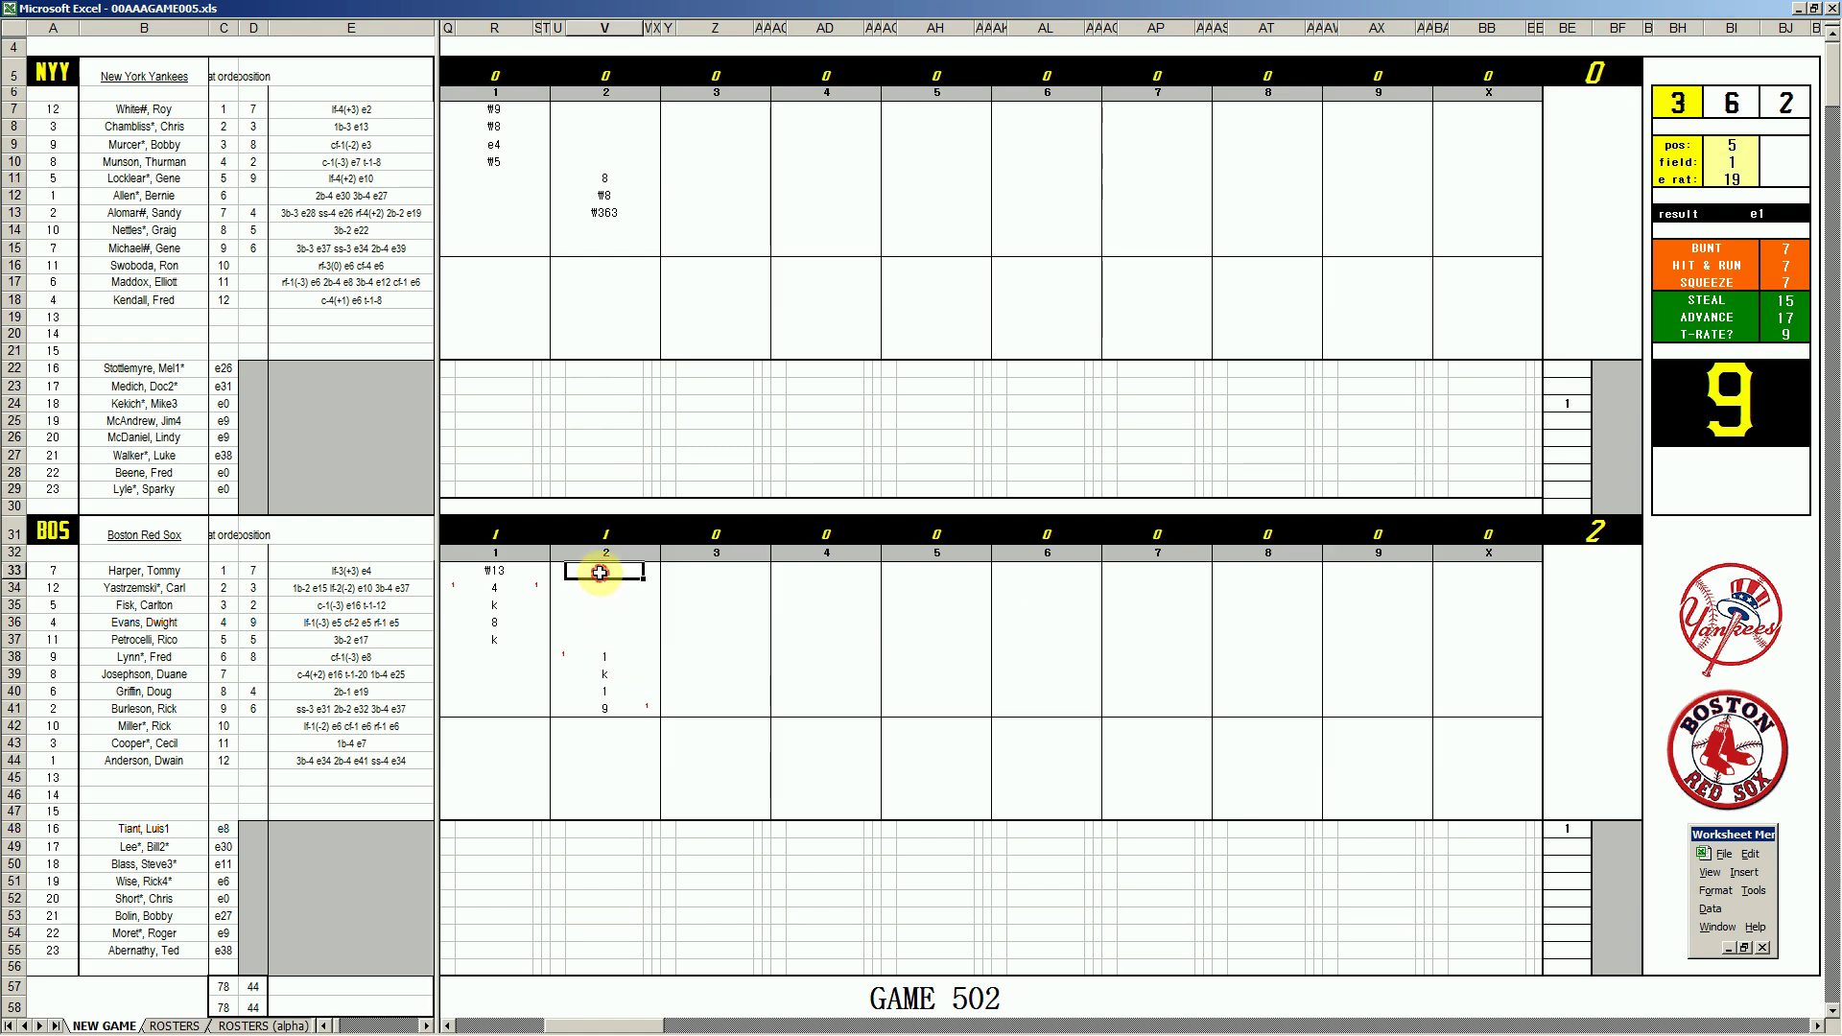
text(e5)
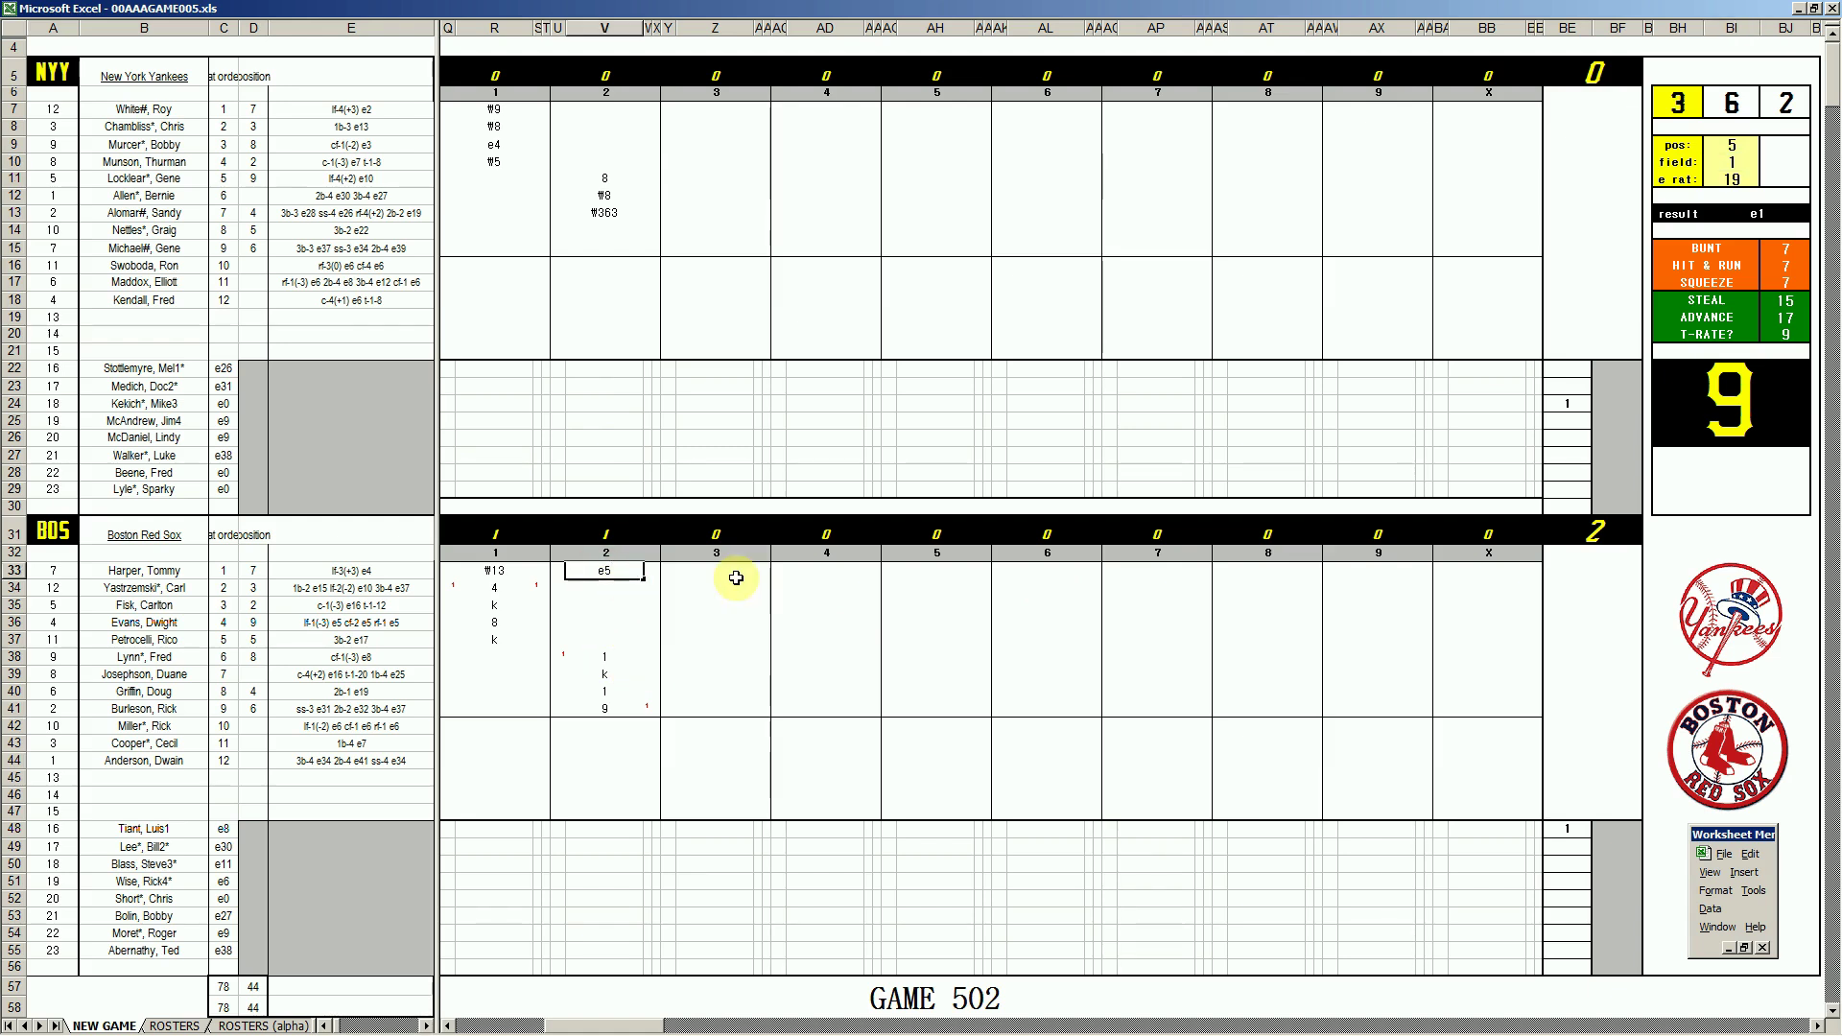
key(Return)
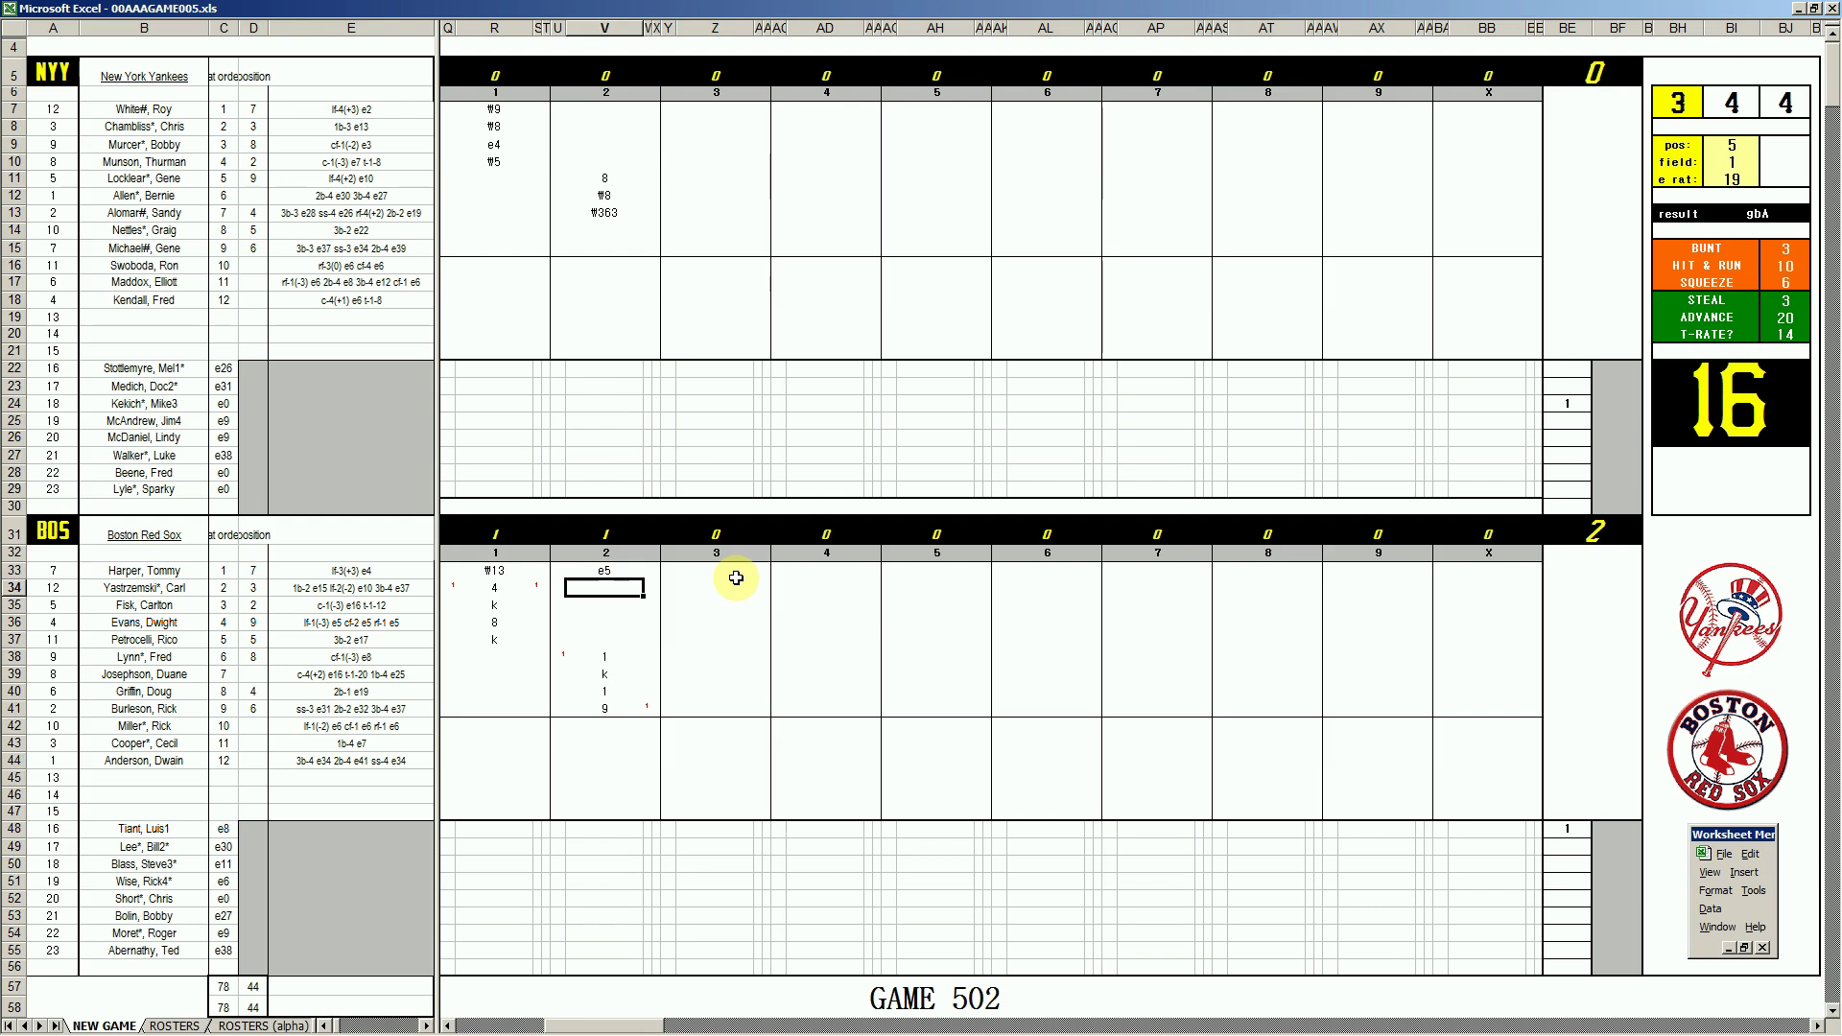
text(\4)
- Re-roll the dice and enter \9, 1 and k in the Yankees' third-inning column Z
click(719, 231)
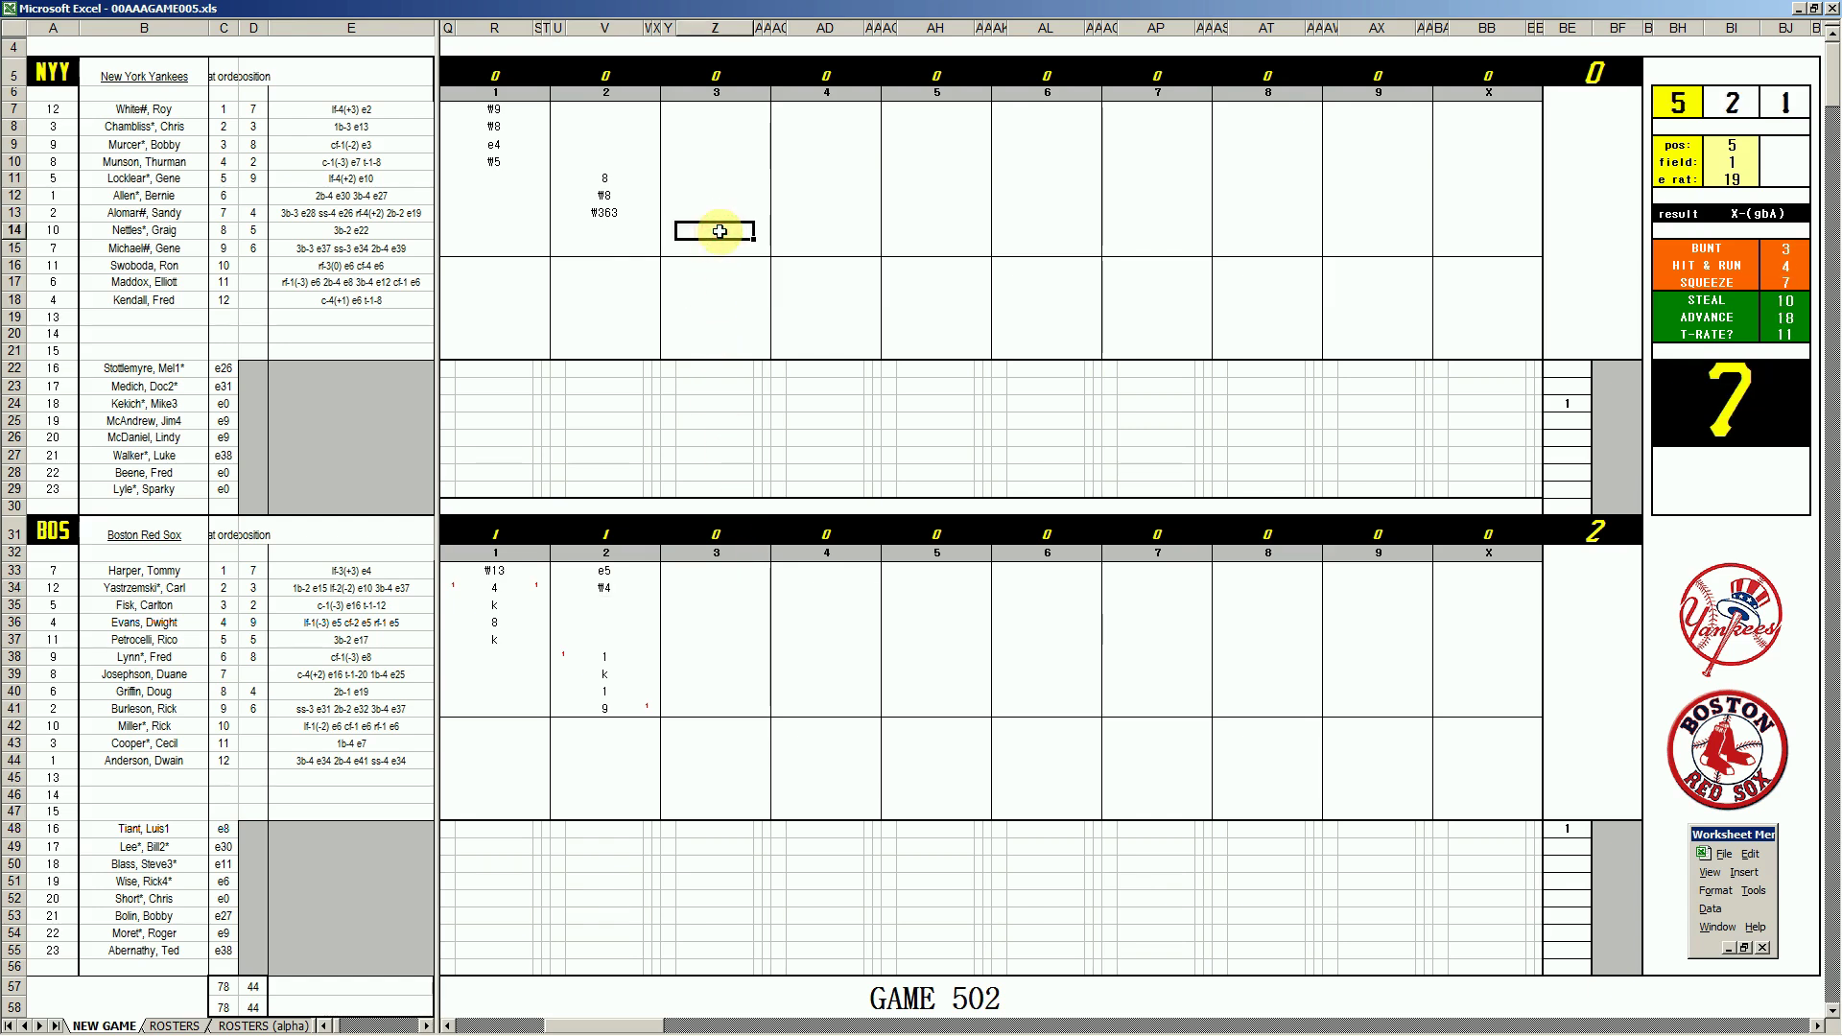
key(ctrl+r)
click(720, 231)
text(\9)
key(Return)
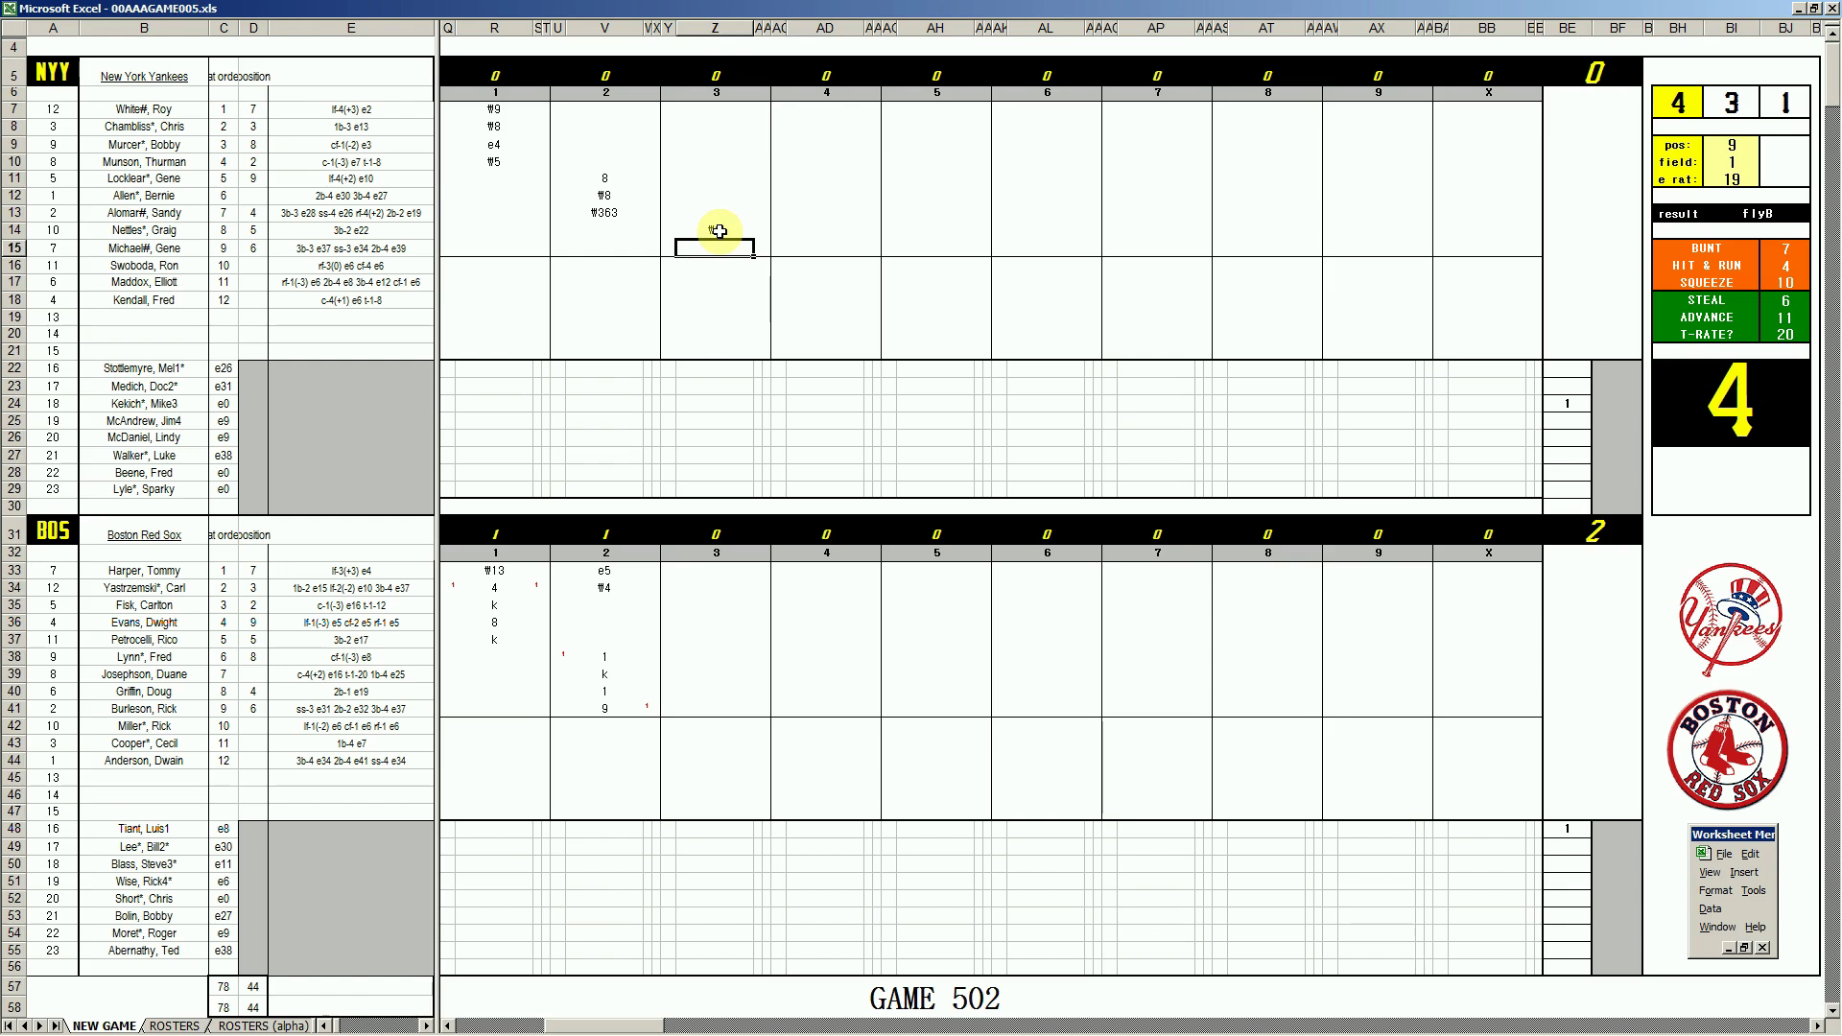
text(1)
key(Return)
key(Up)
key(Up)
key(Up)
key(Up)
key(Up)
key(Up)
key(Up)
key(Up)
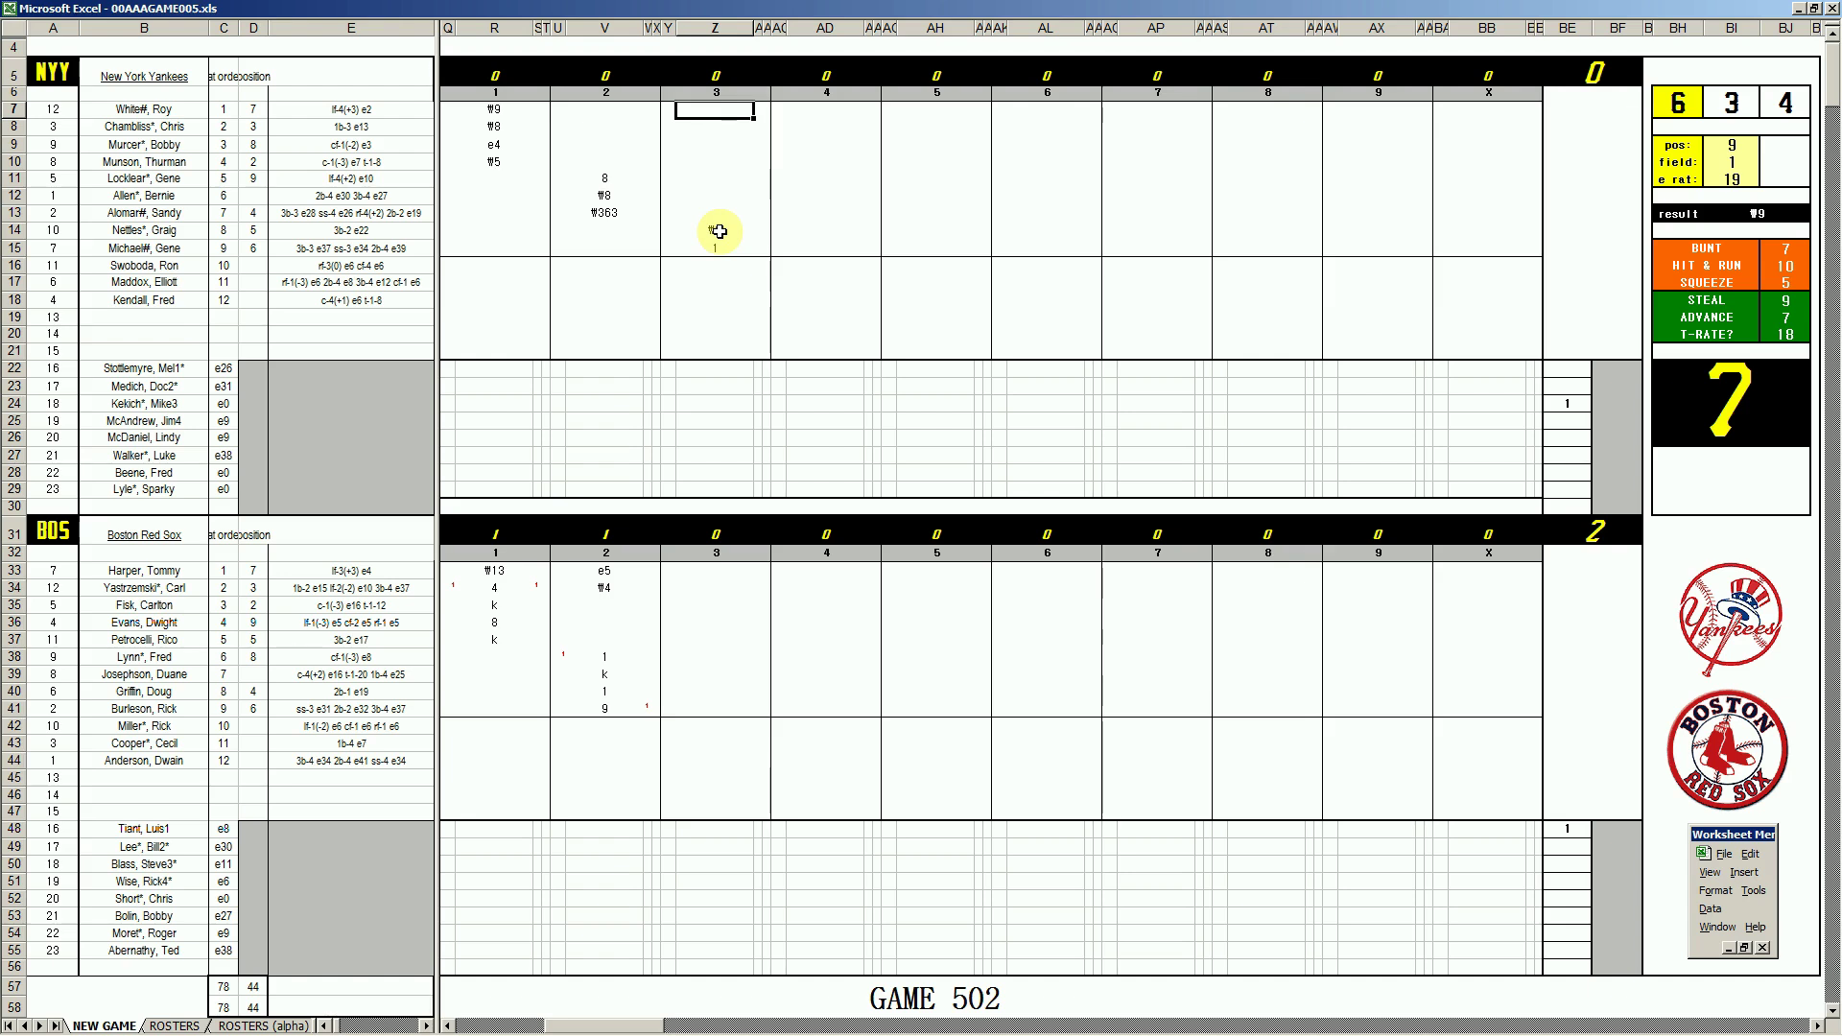
text(k)
key(Return)
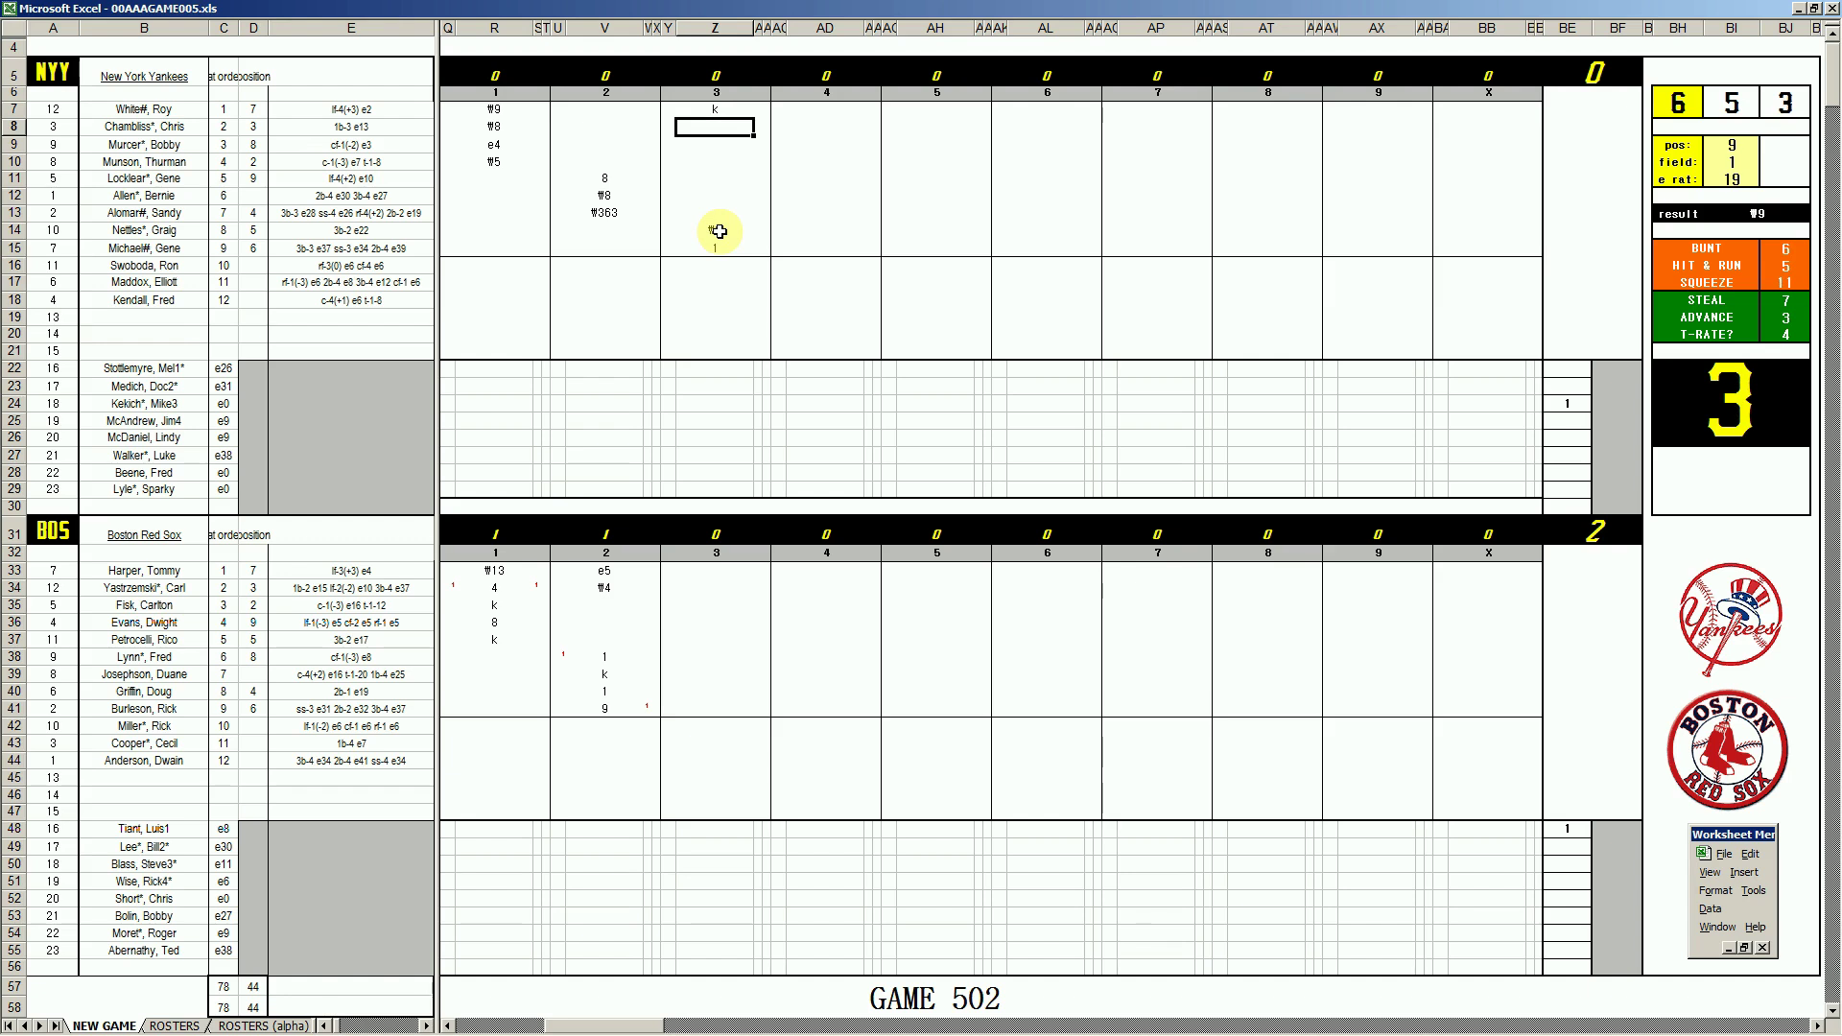
- Enter Boston's third inning as ₩8, ₩63, 8 and ₩63 down the BOS inning-3 column
text(#8)
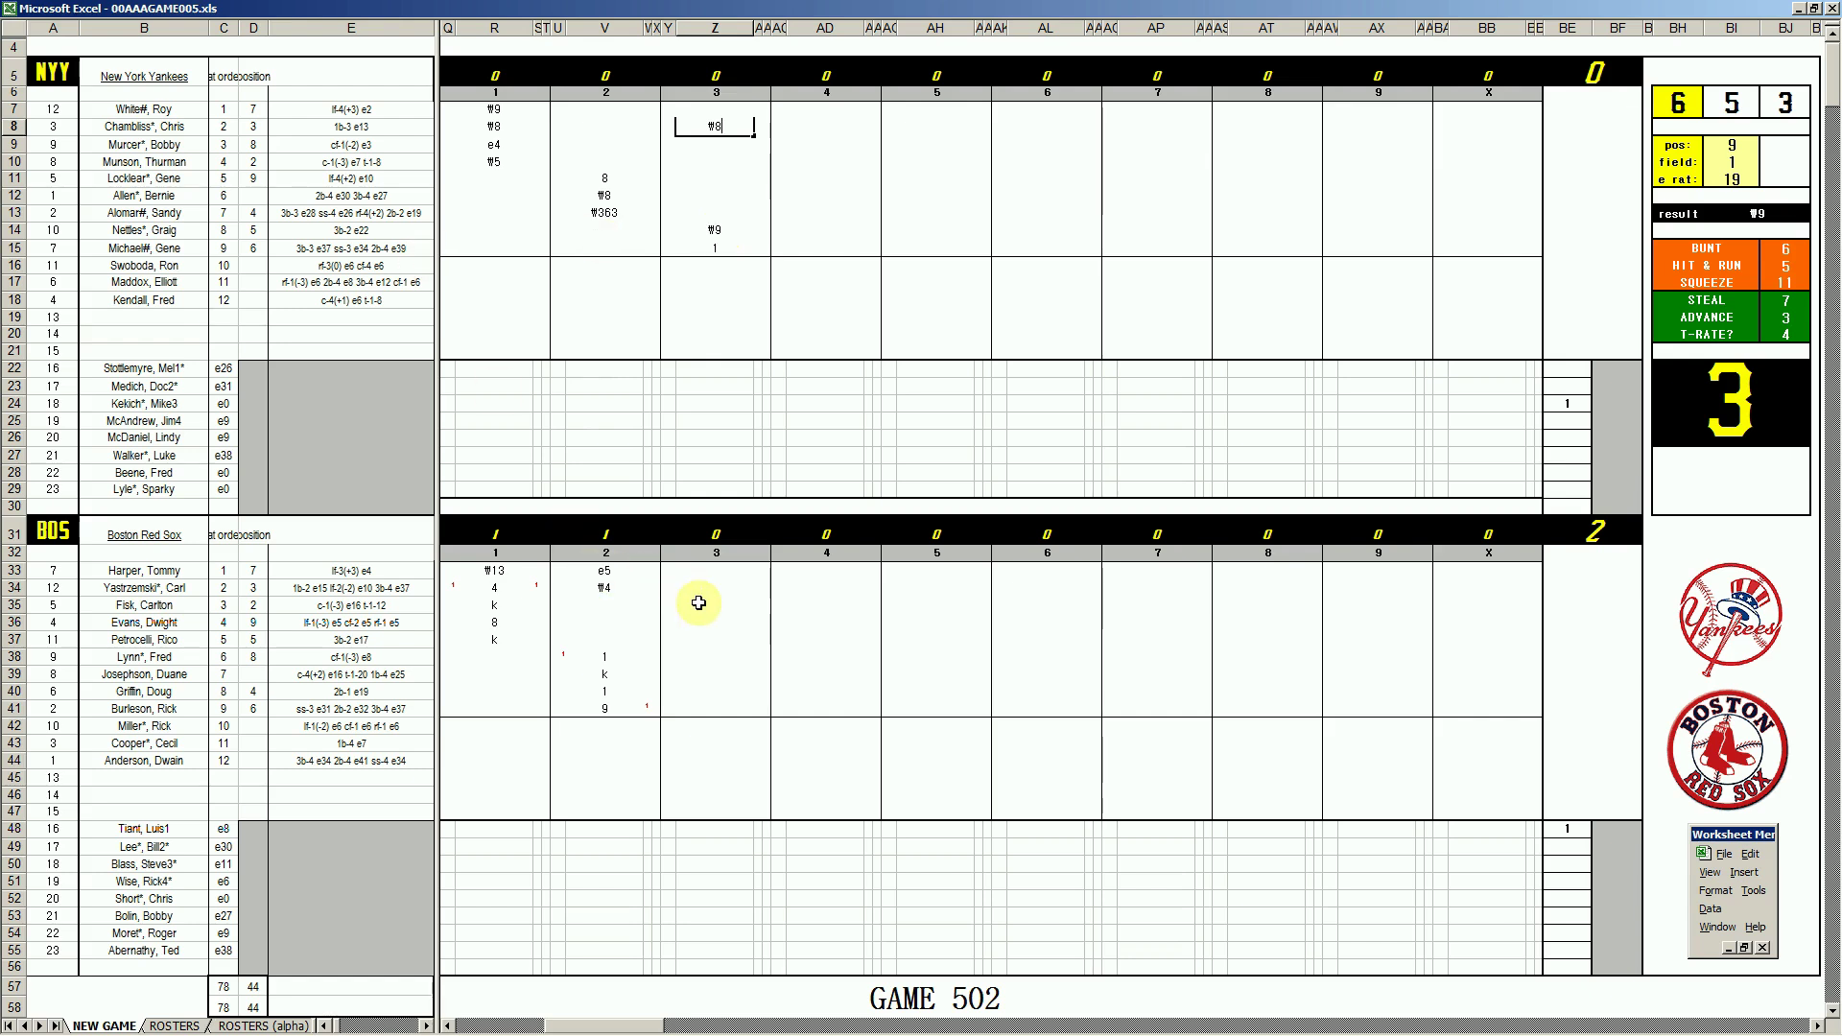
click(701, 603)
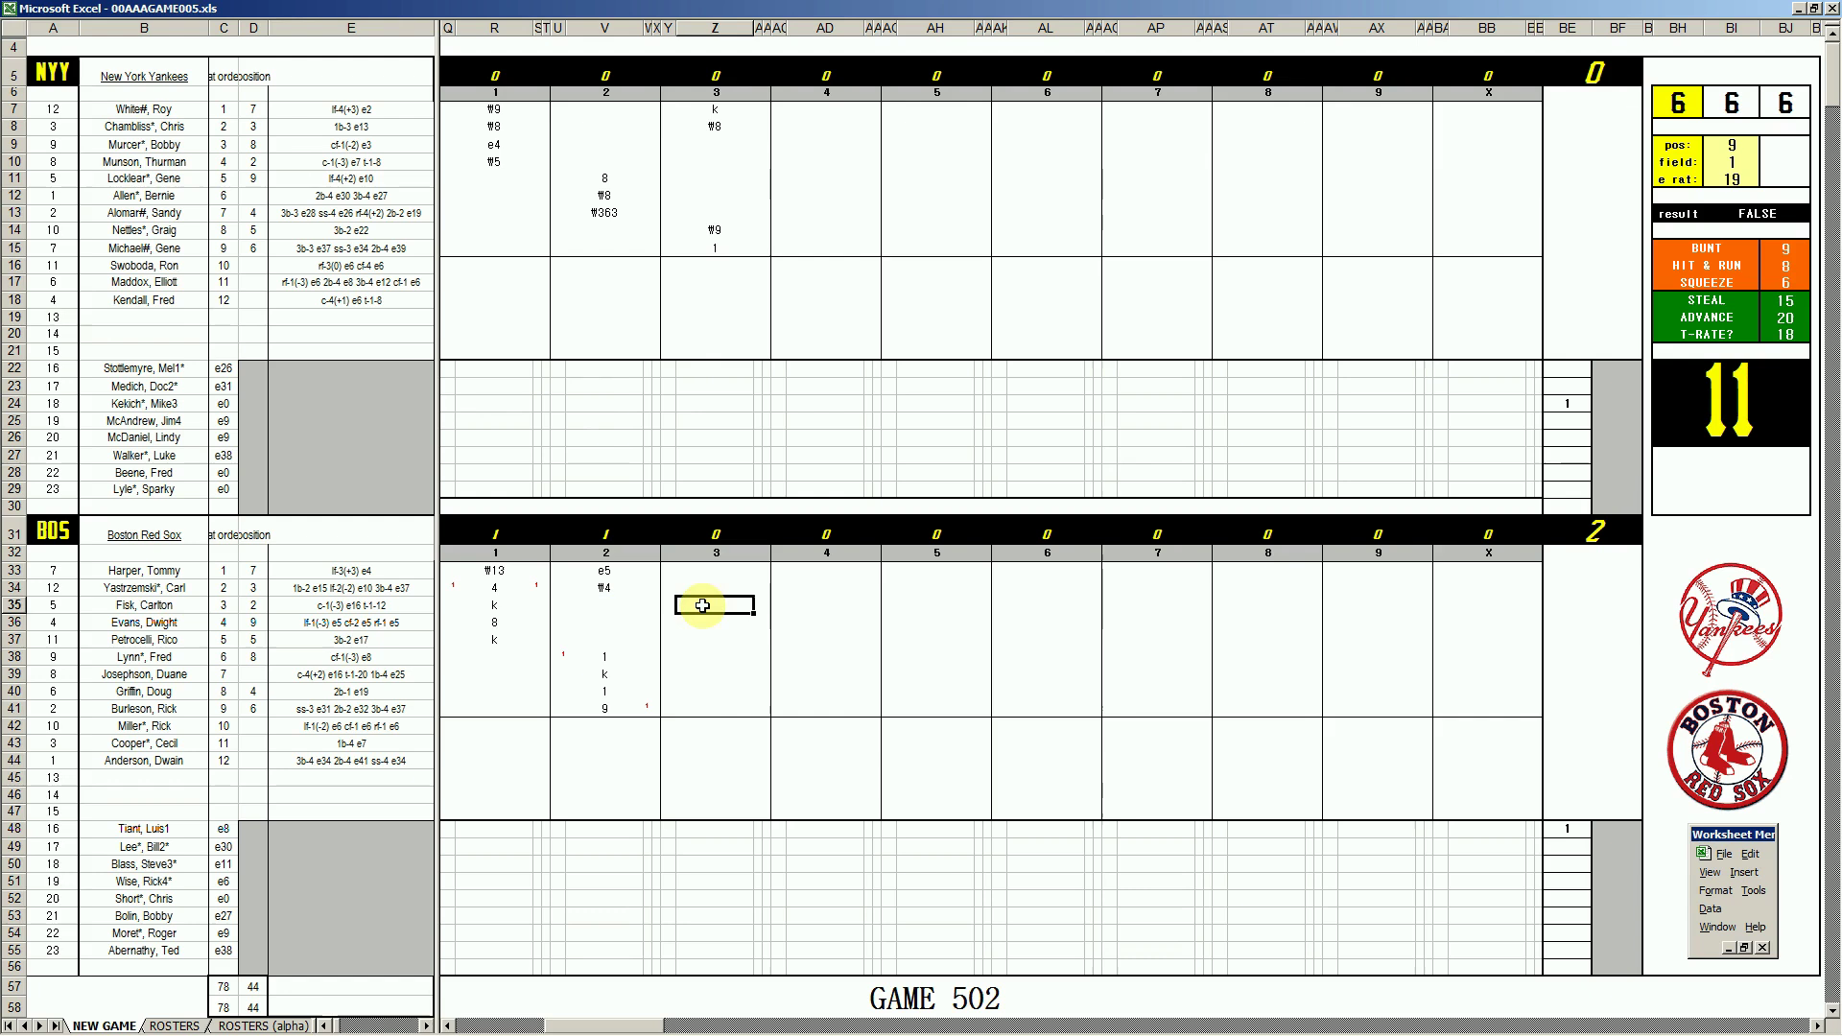
text(#8)
key(Return)
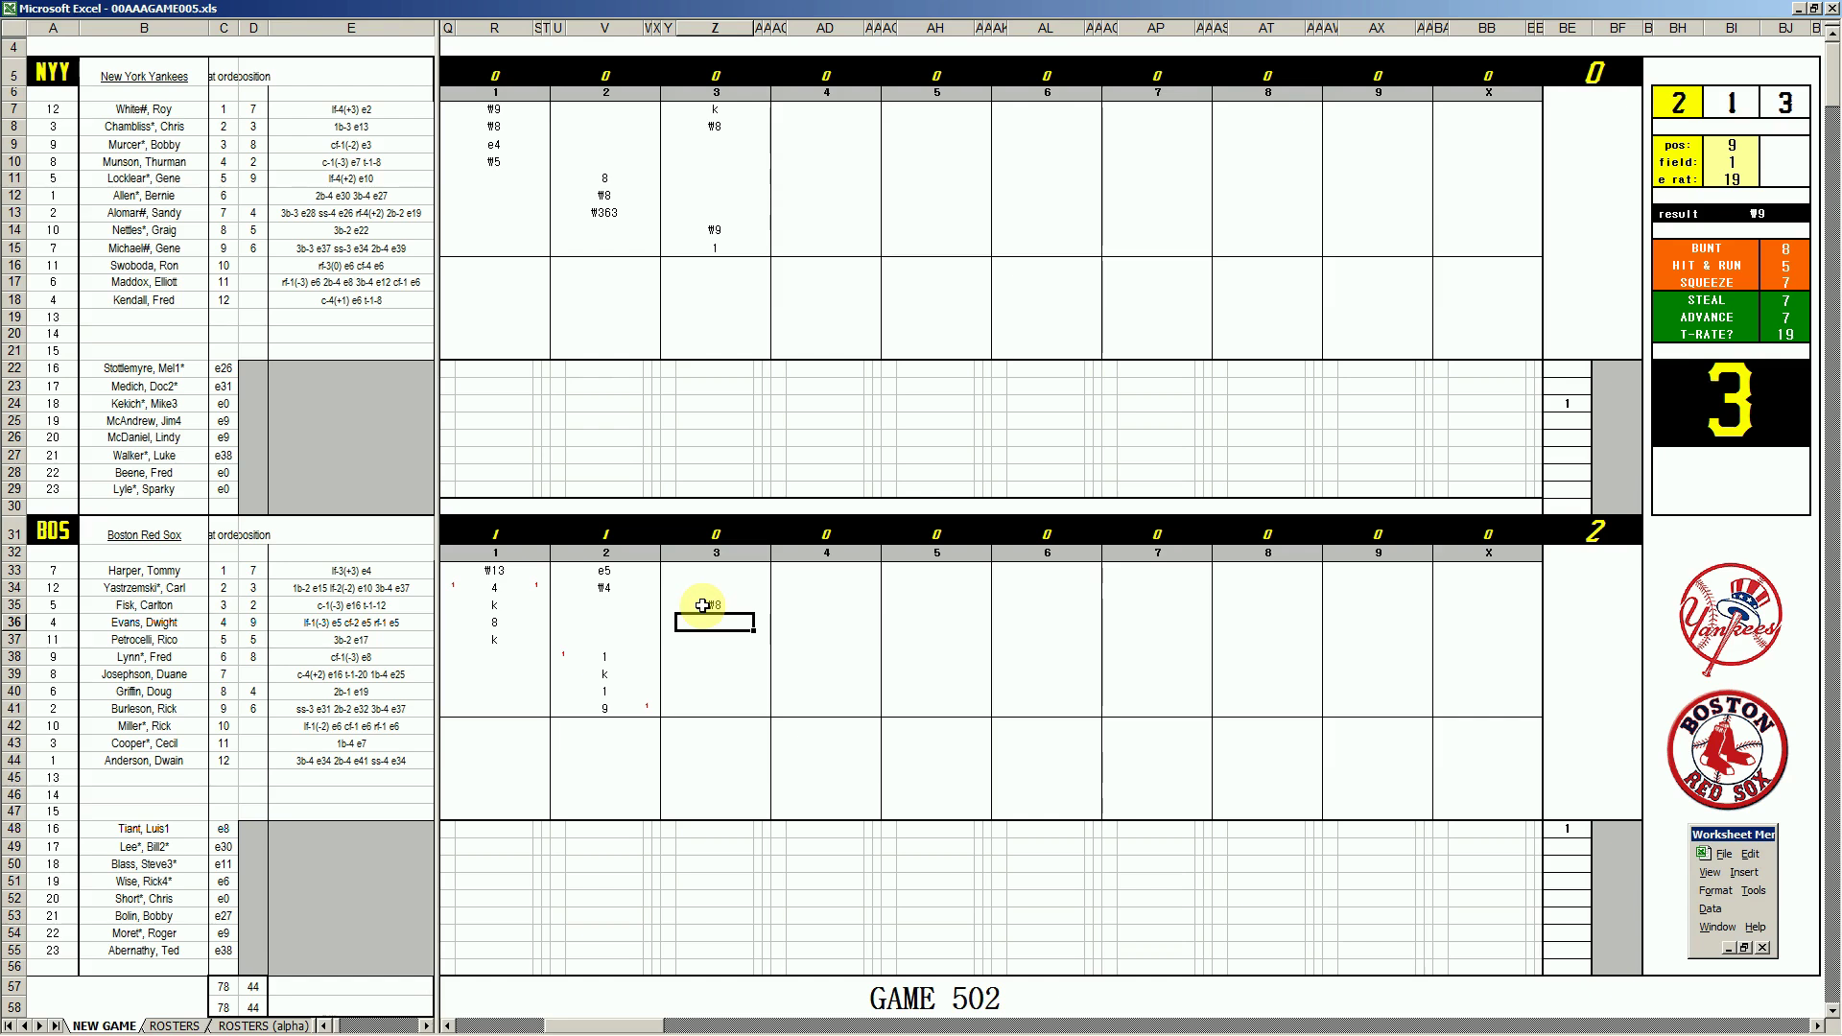
text(#63)
key(Return)
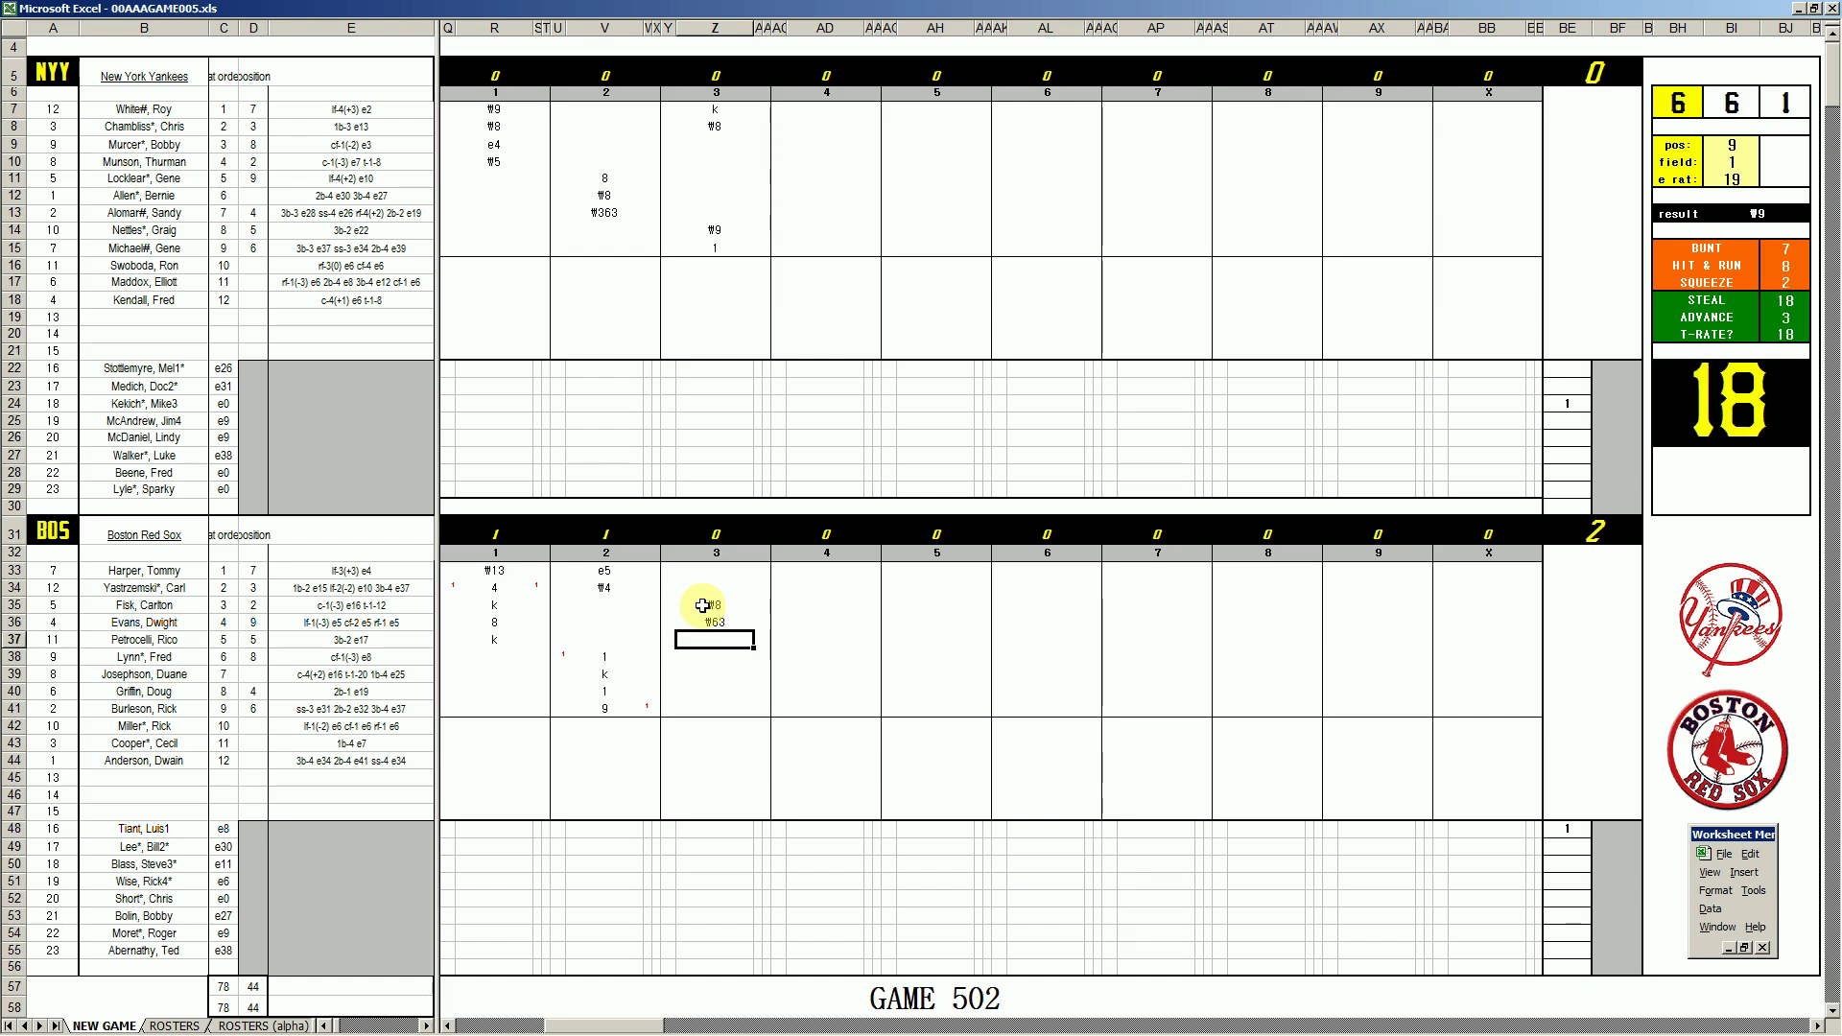
text(8)
key(Return)
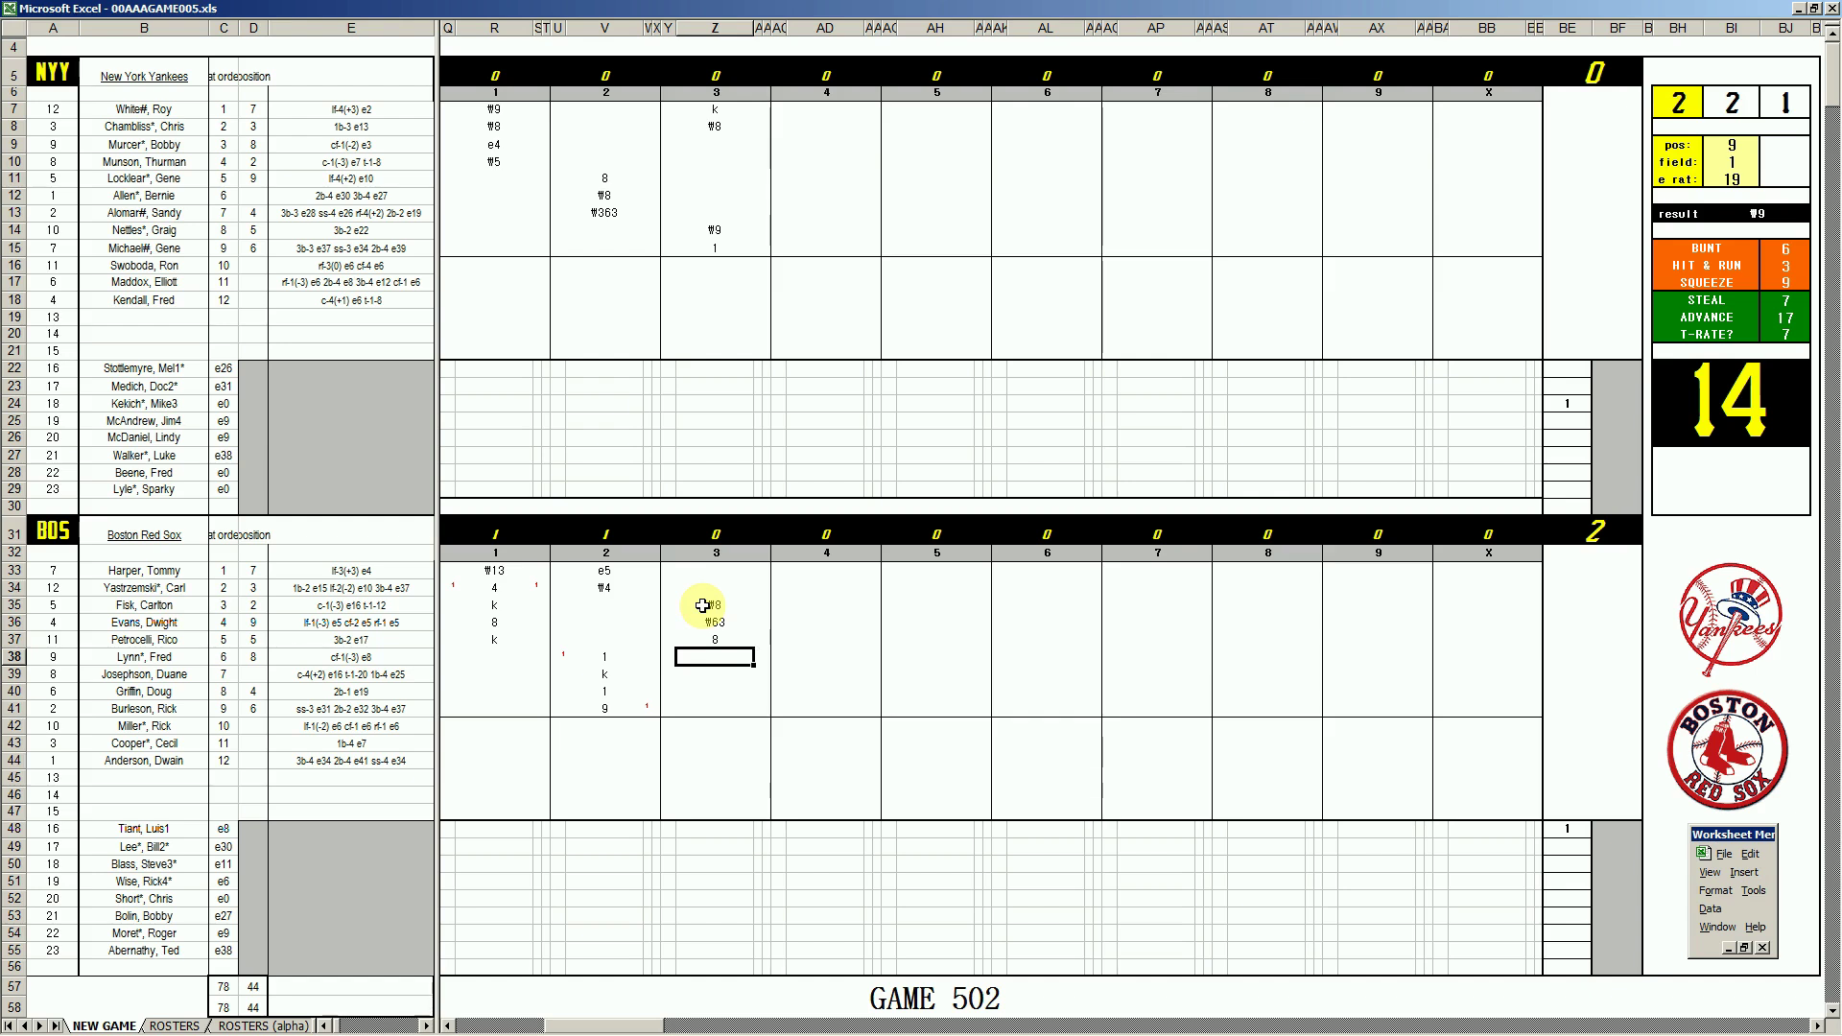
text(#63)
- Enter the Yankees' fourth inning as ₩4, ₩7 and ₩33 starting at AD9
click(814, 144)
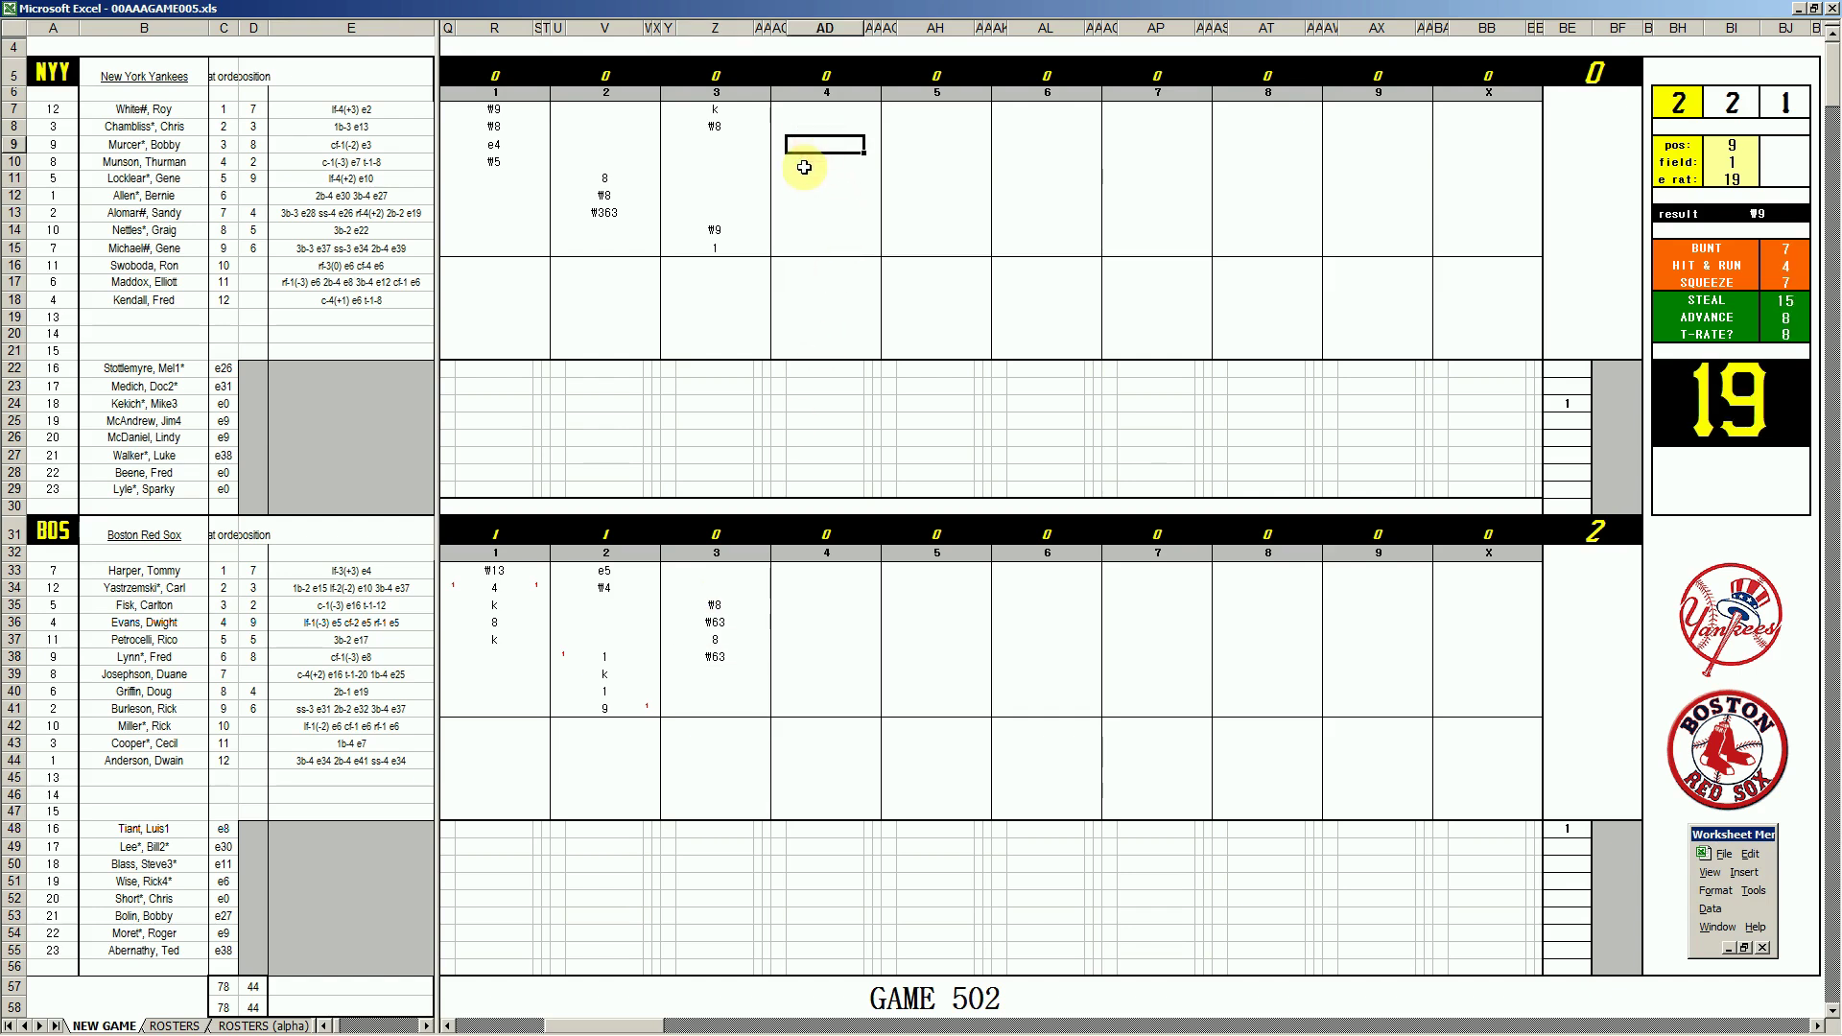
text(#4)
key(Return)
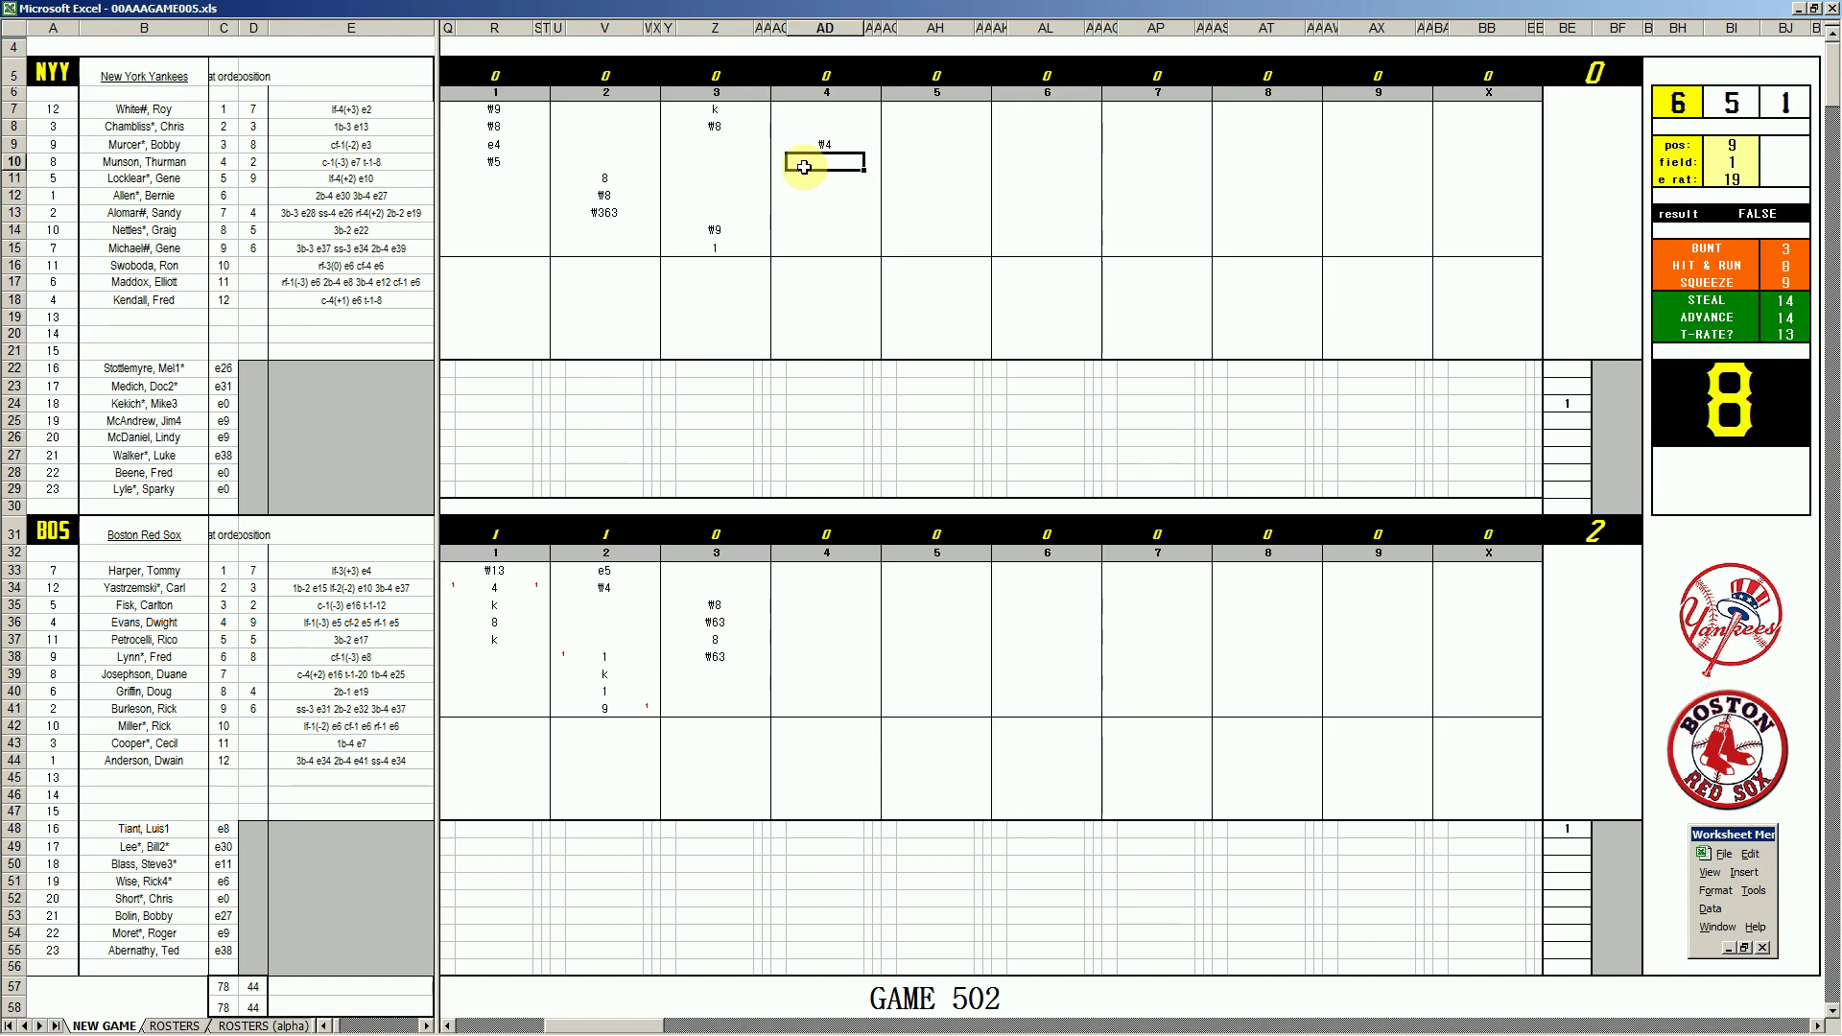
text(#7)
key(Return)
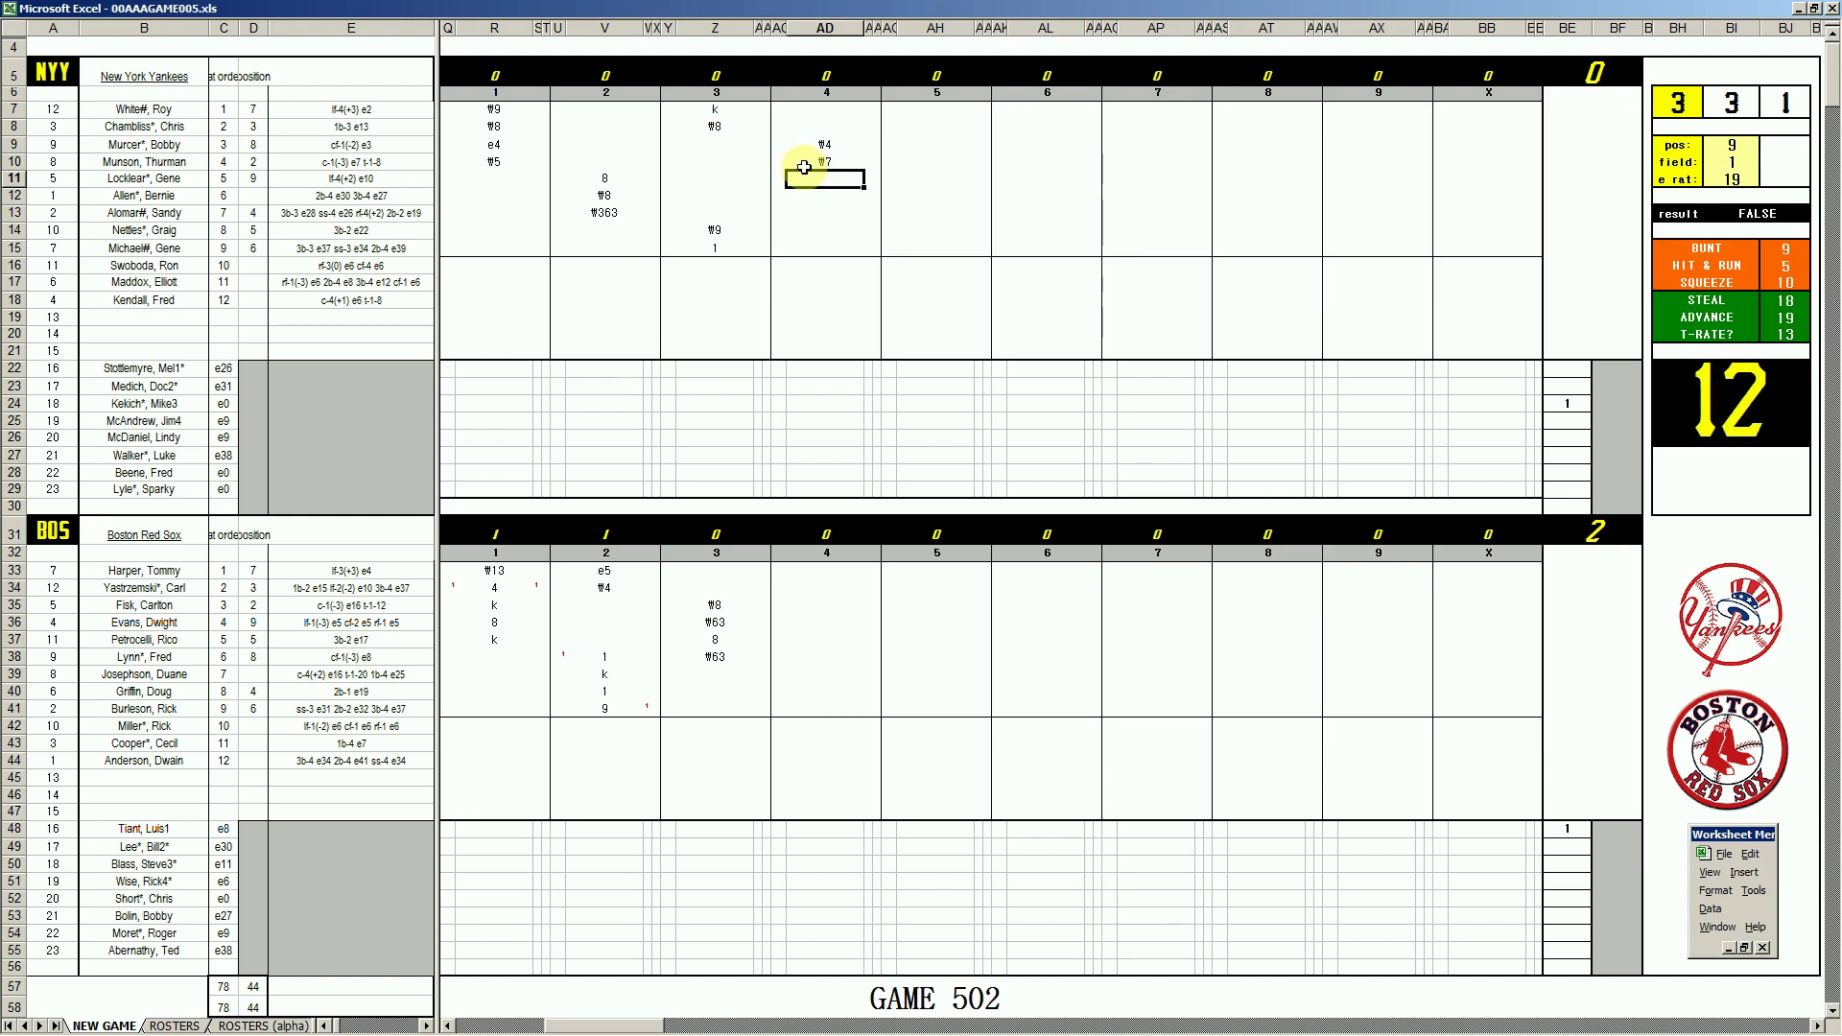
text(#33)
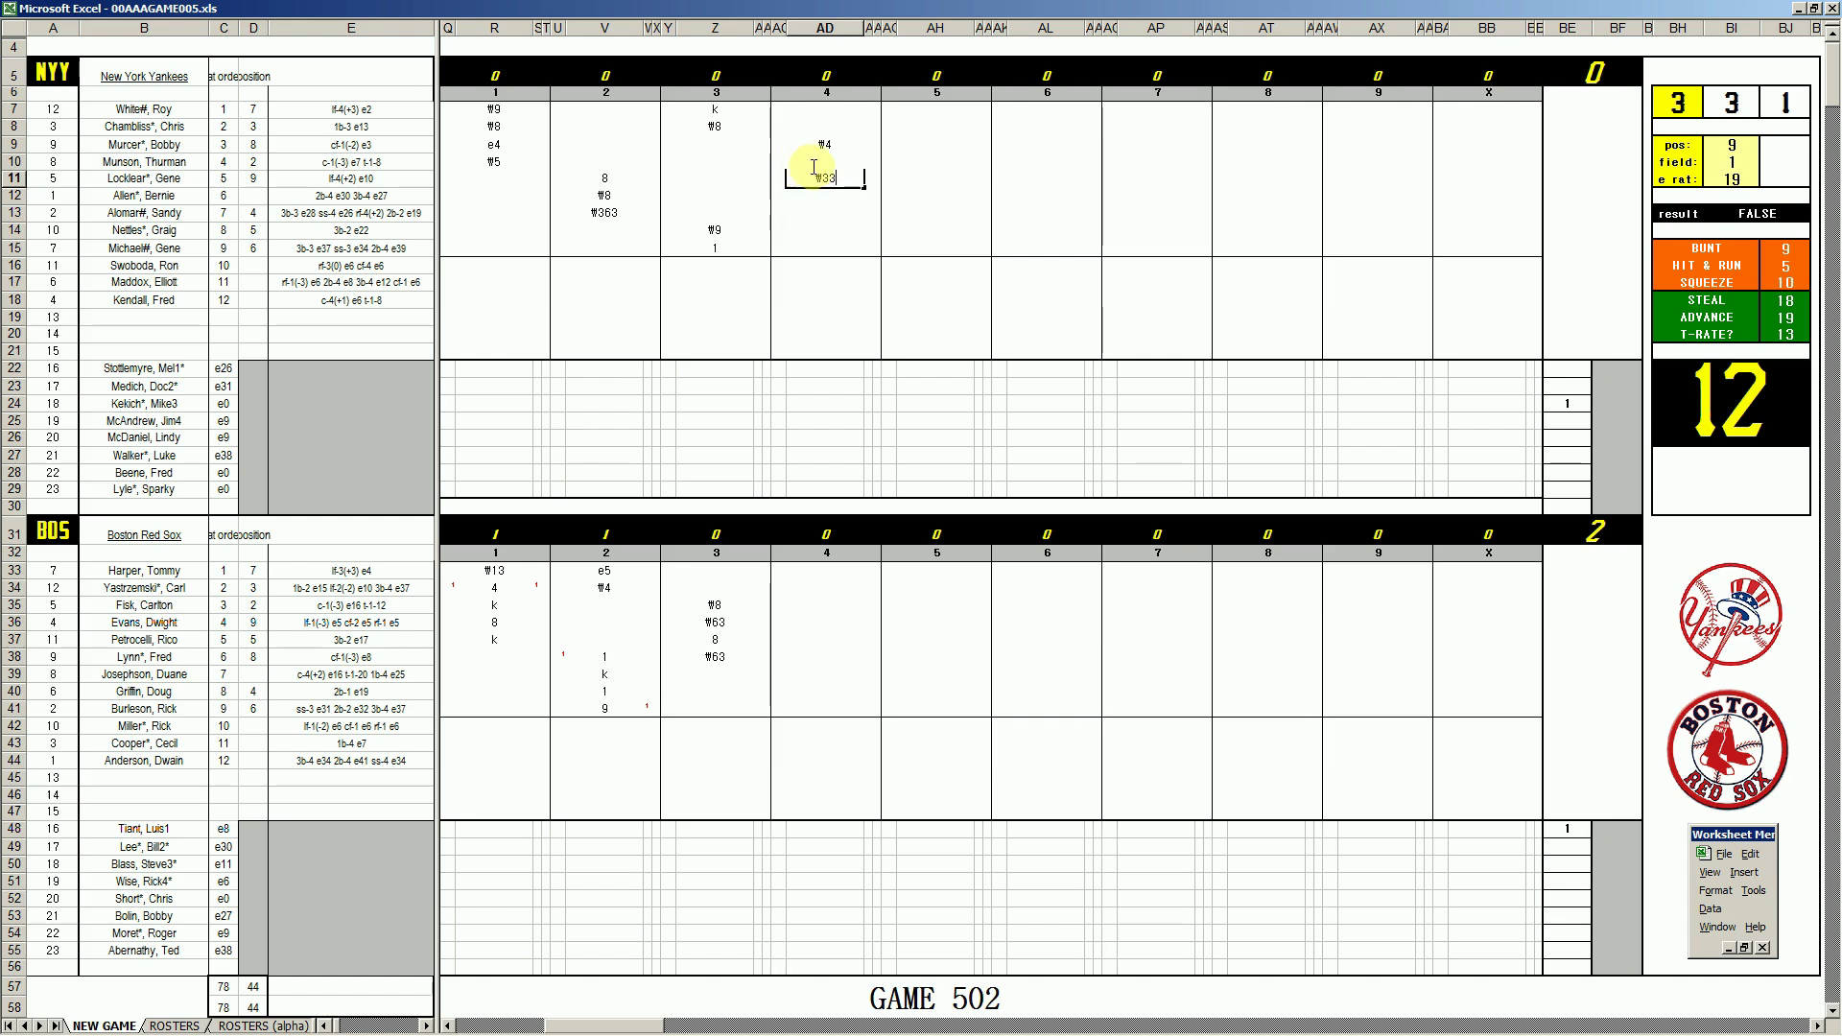
- Enter the Red Sox fourth inning as ₩8, ₩7 and k starting at AD39
click(815, 674)
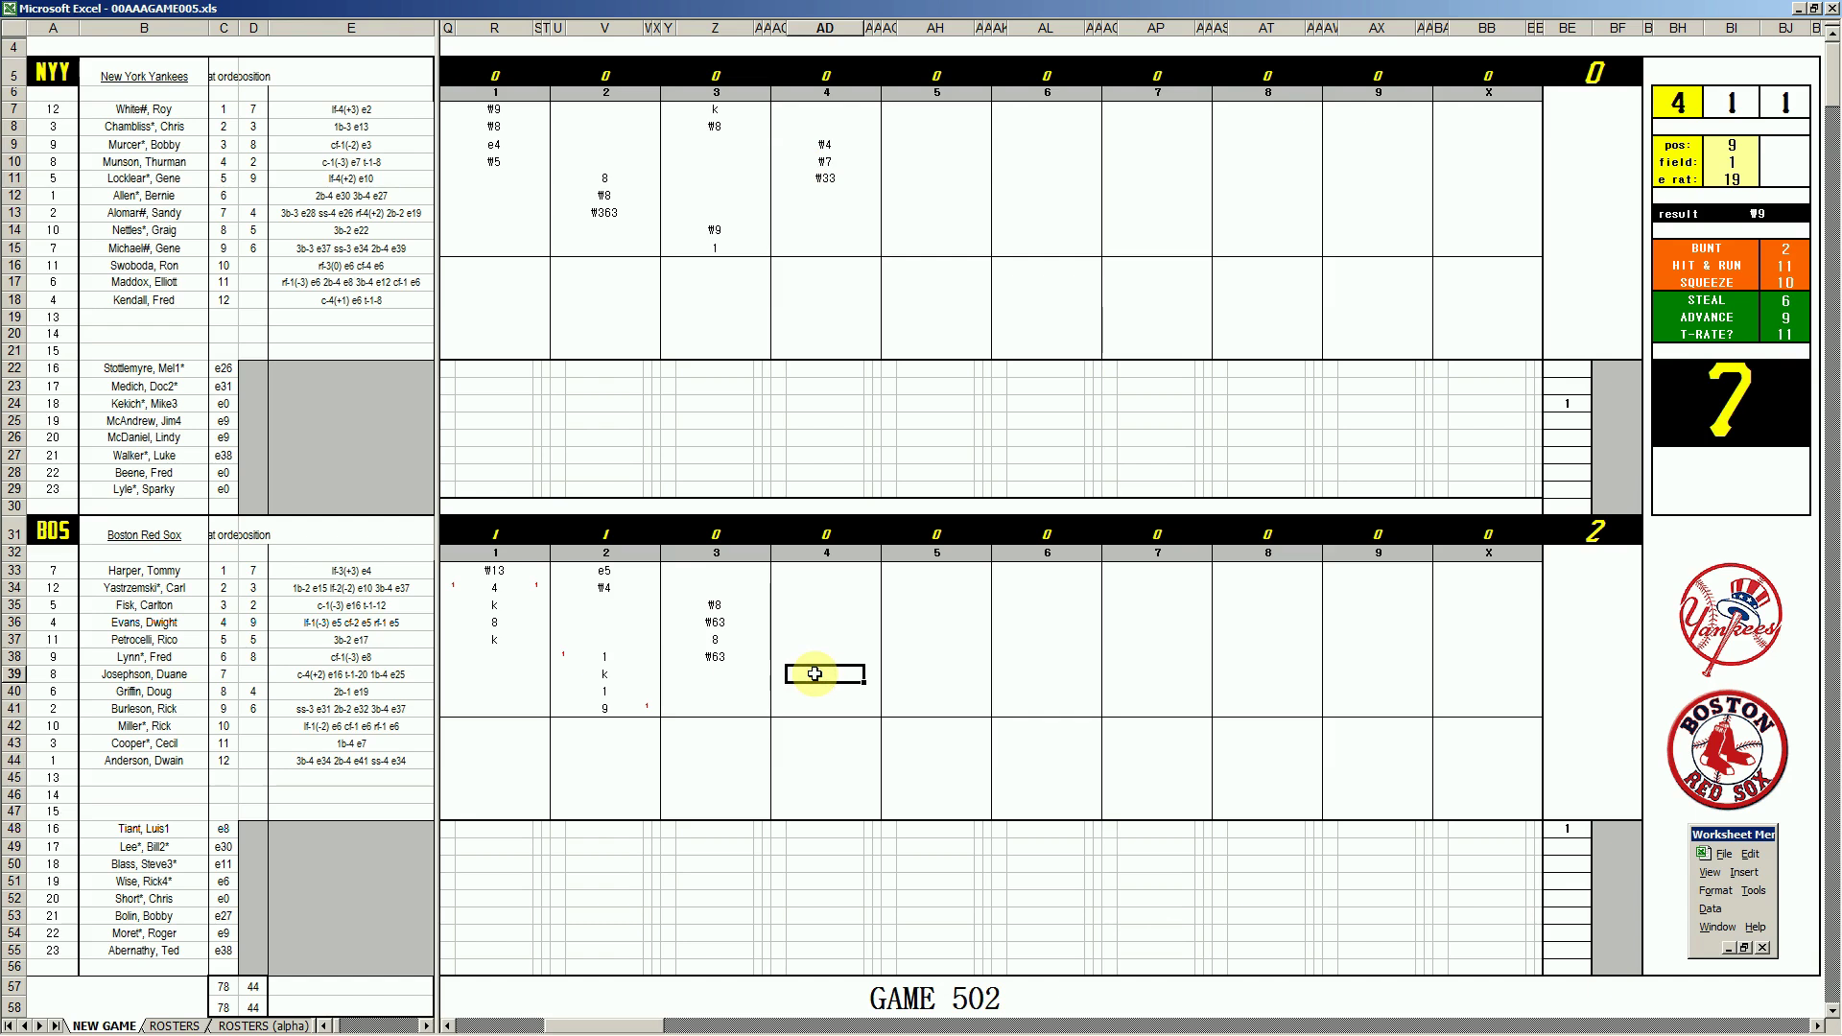
text(#8)
key(Return)
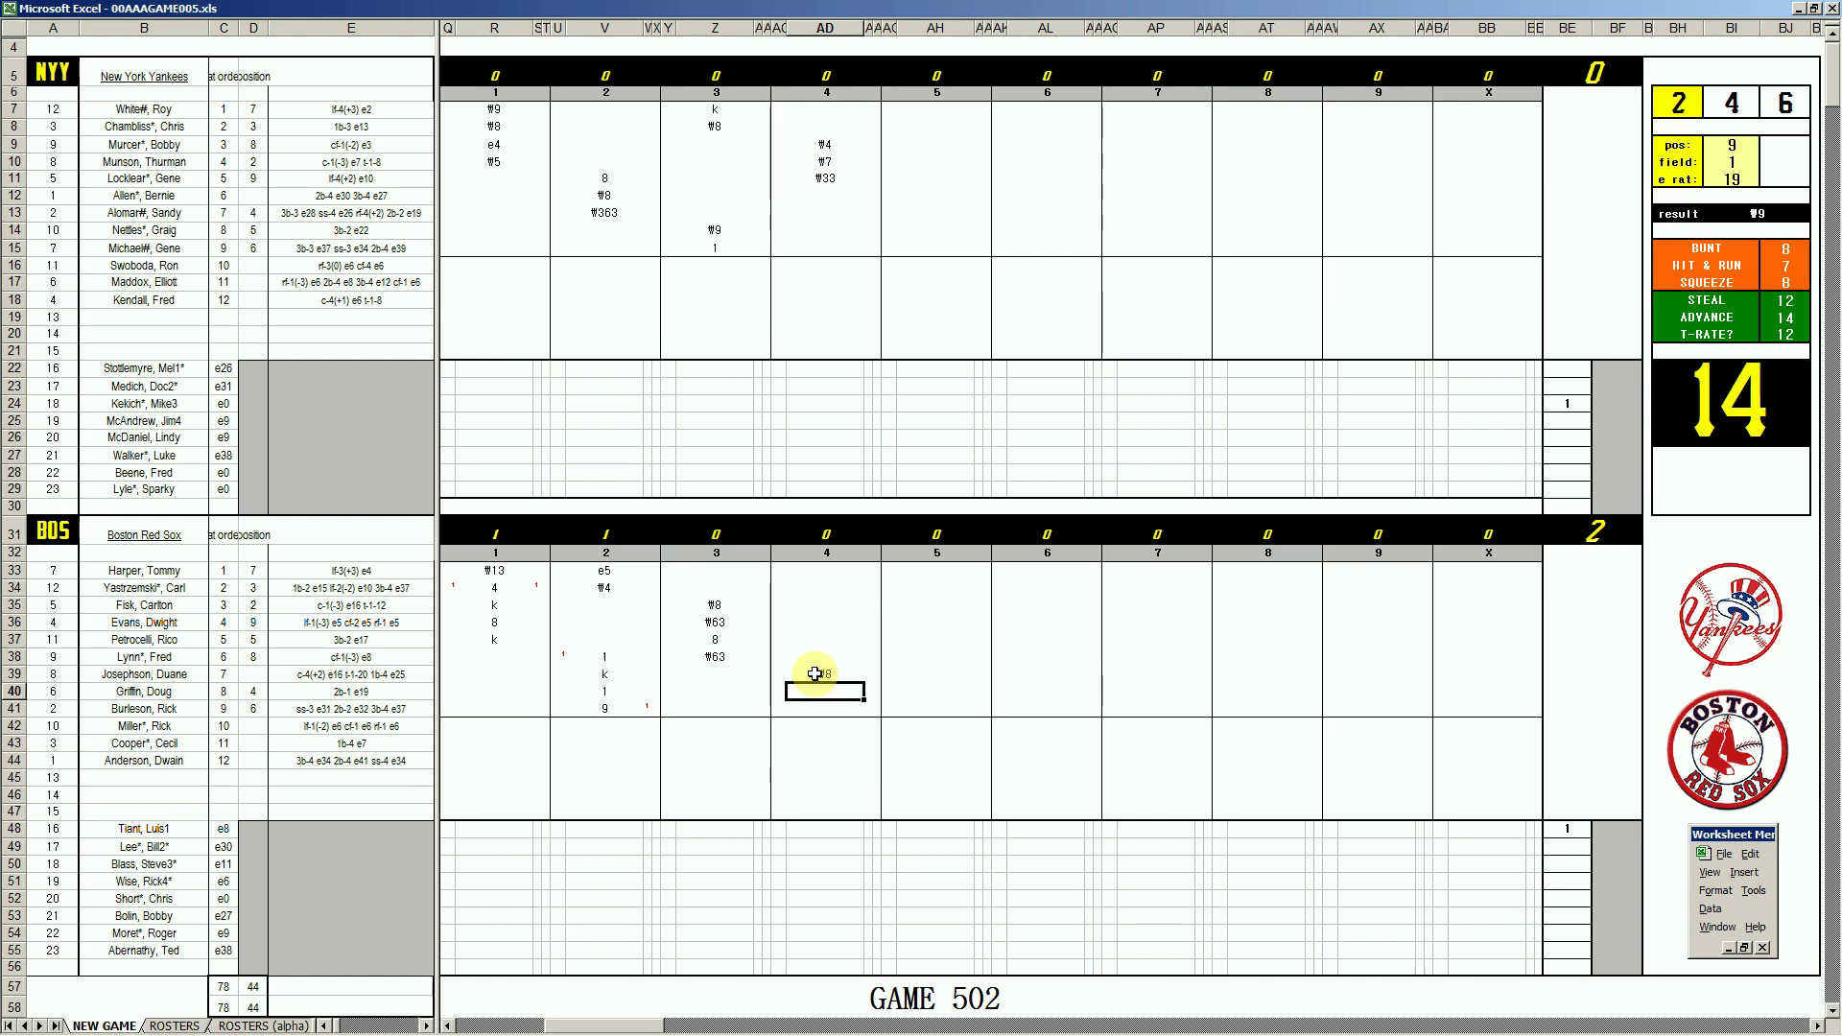
text(#7)
key(Return)
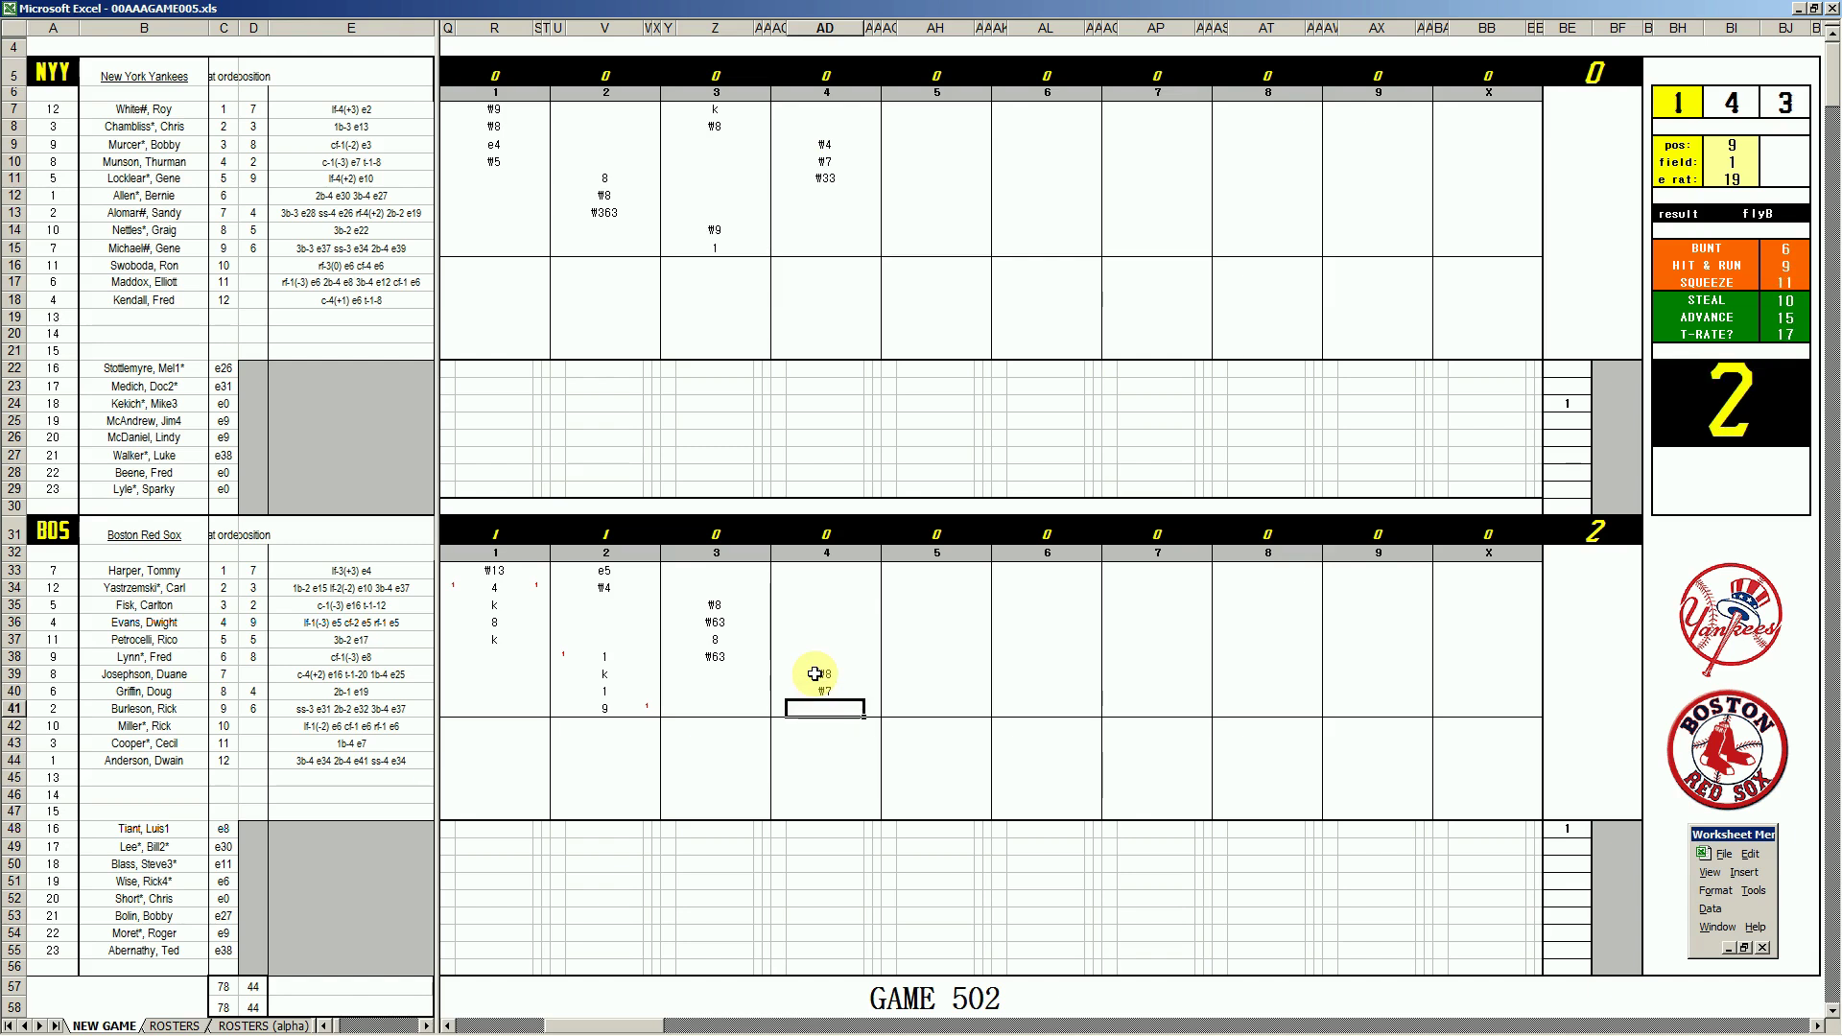
text(k)
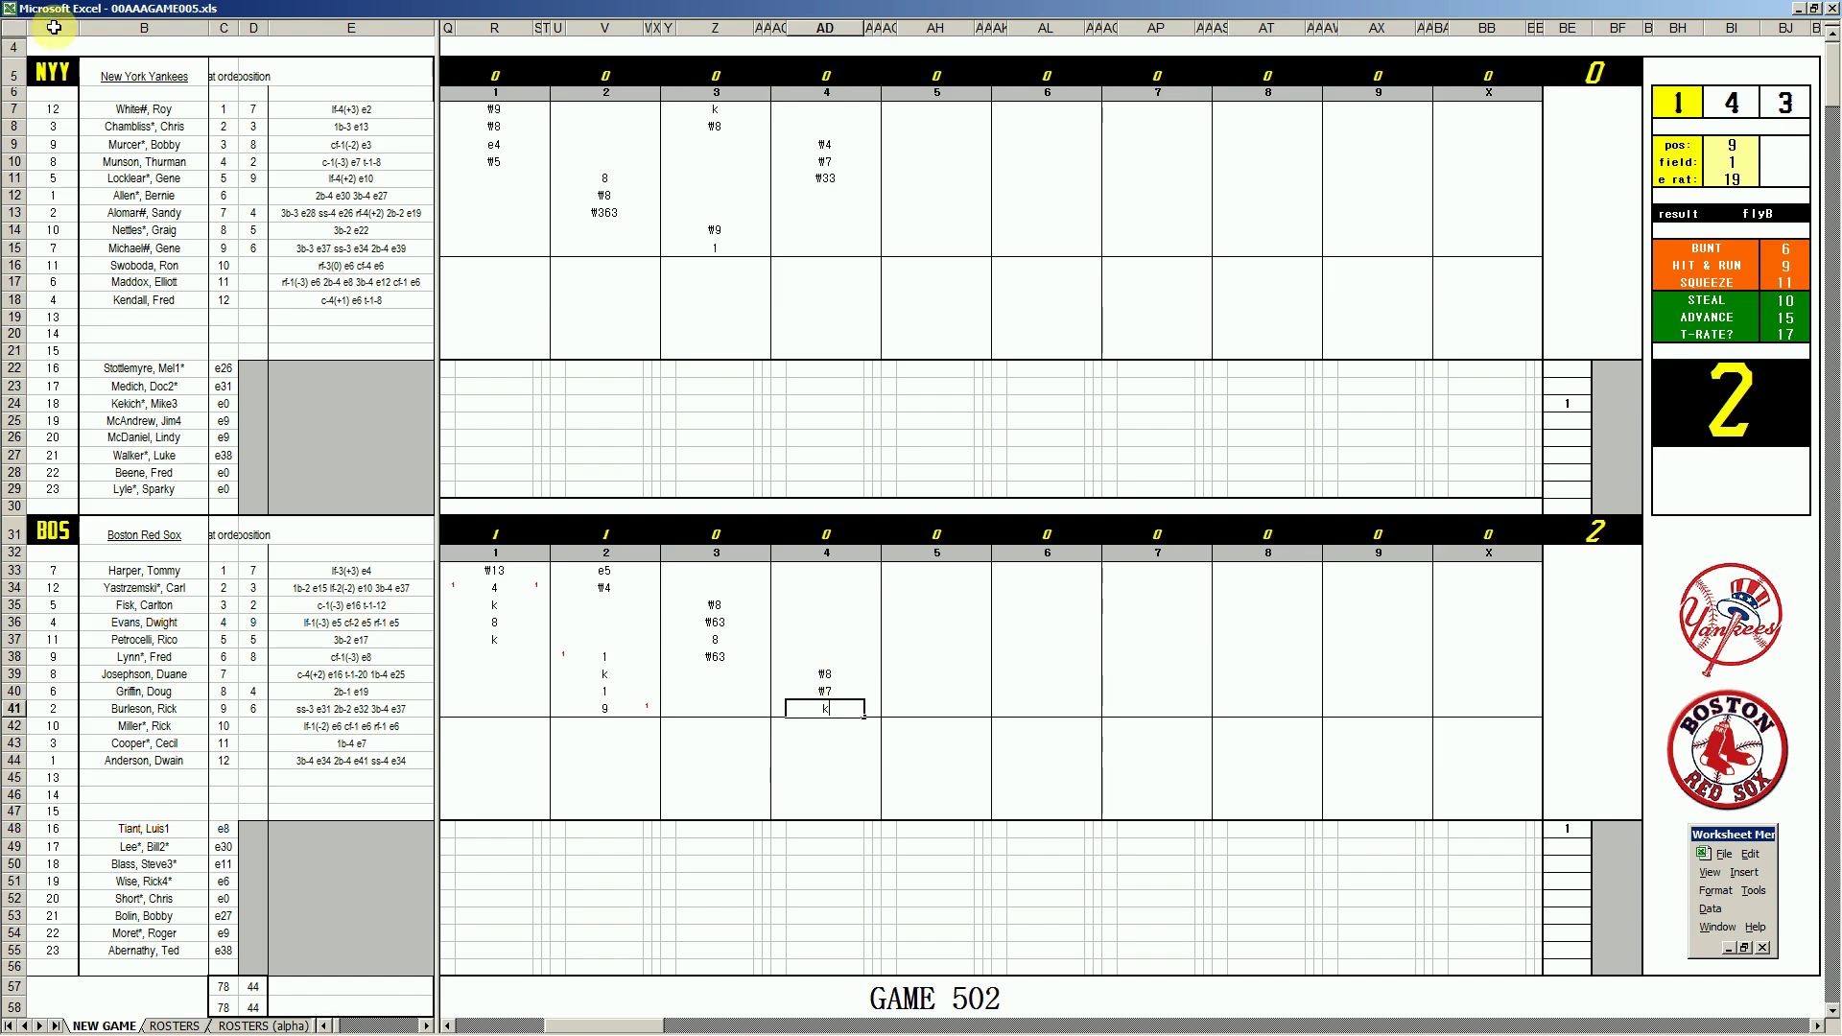
- Set the dice panel's pos value to 4
click(929, 198)
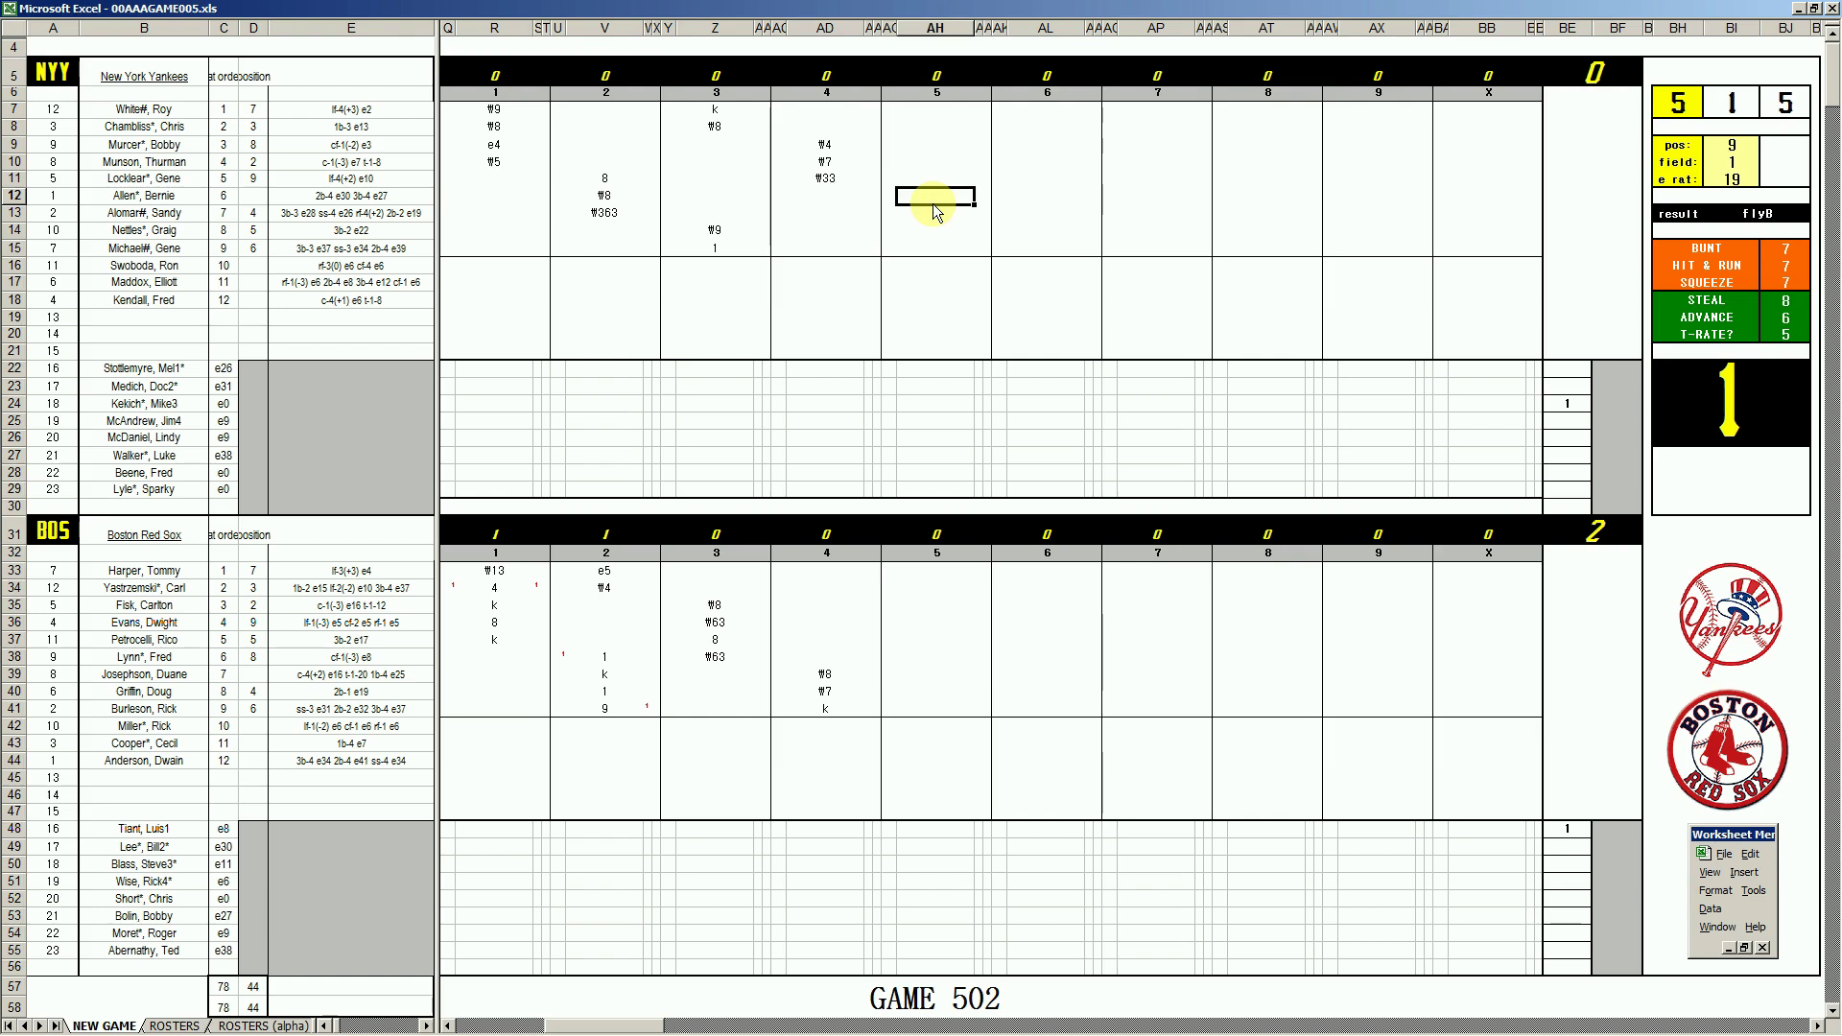
key(Tab)
text(4)
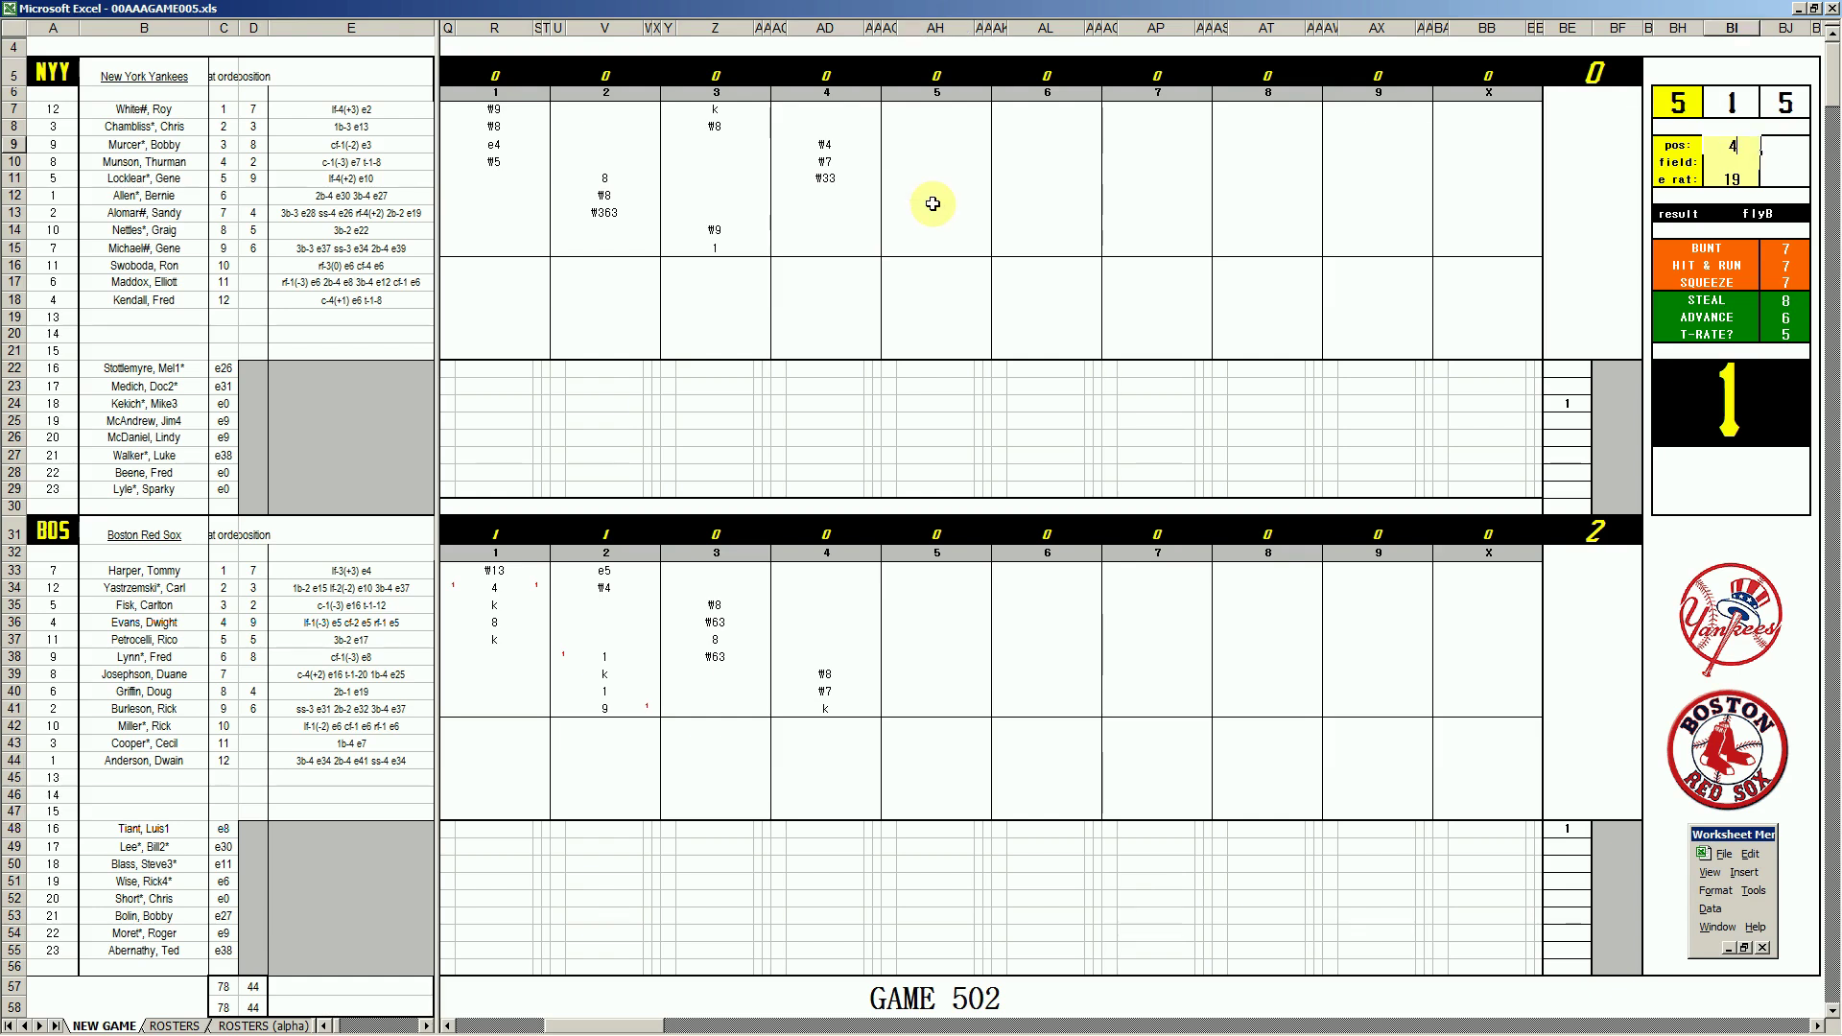
key(Return)
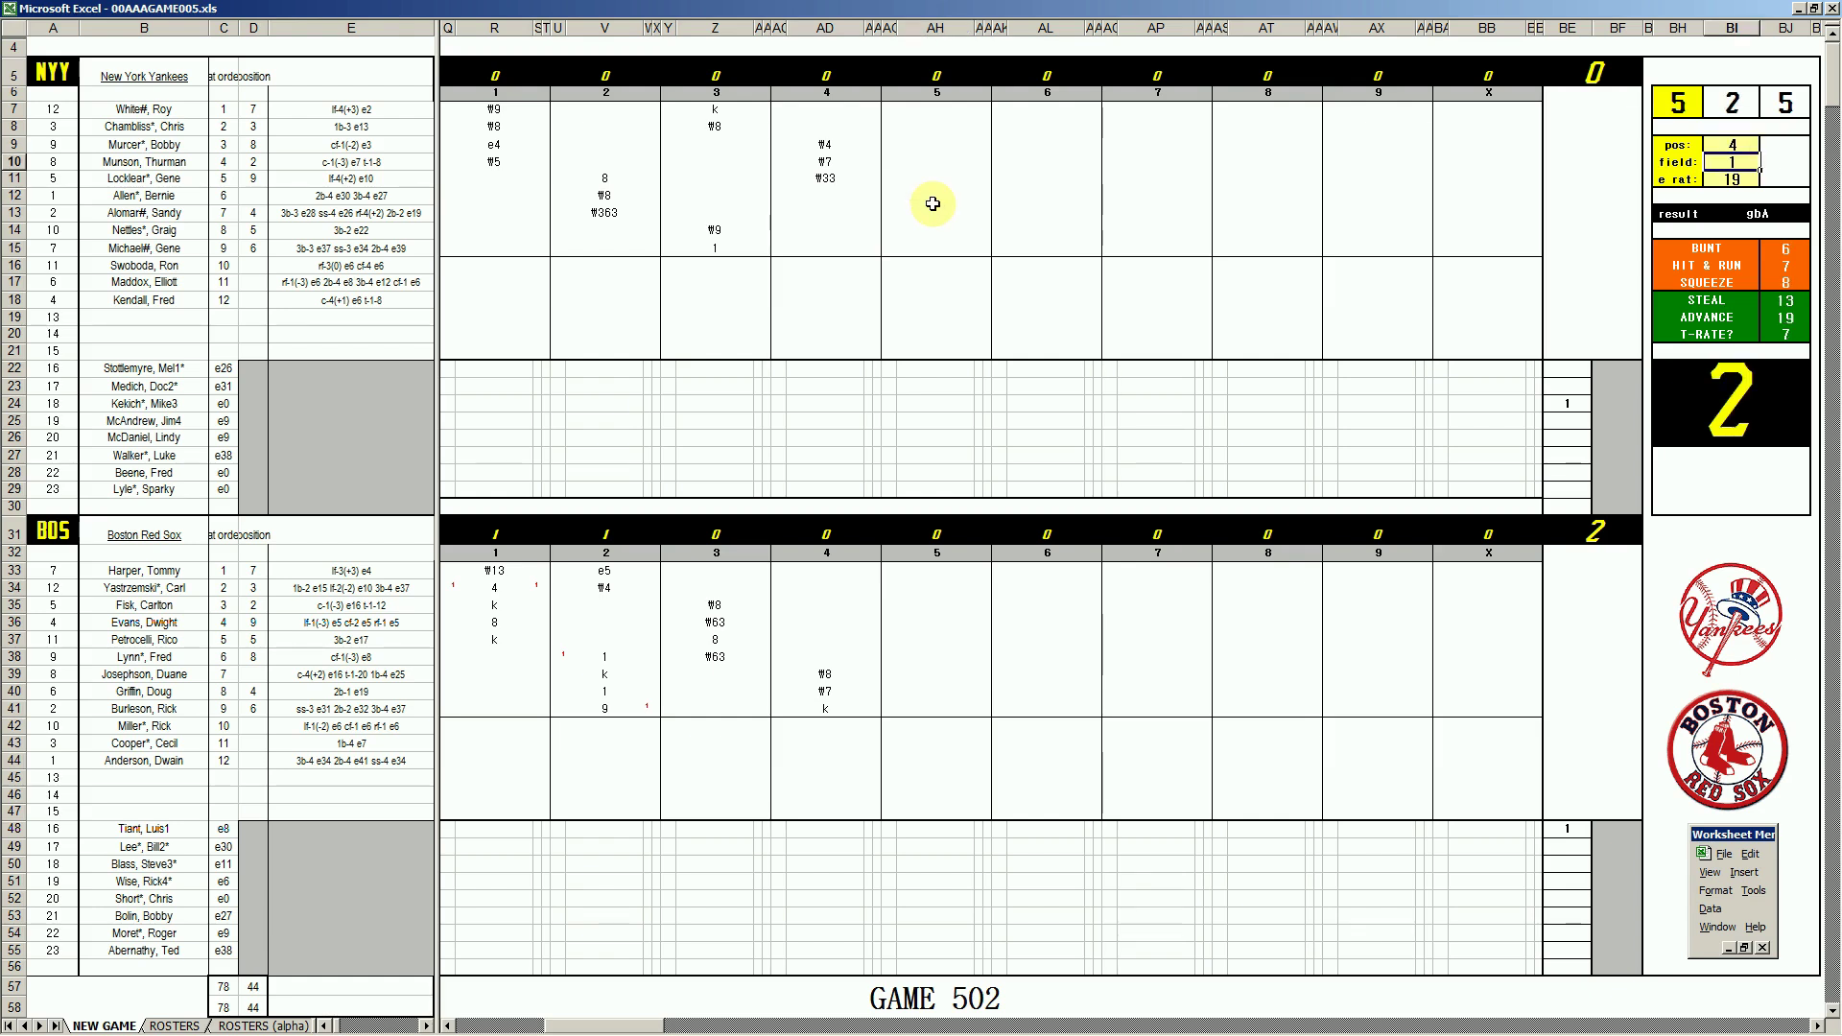
- Enter the Yankees' fifth inning as ₩43, 1, ₩36 and ₩53 from row 12
click(906, 195)
text(\43)
key(Return)
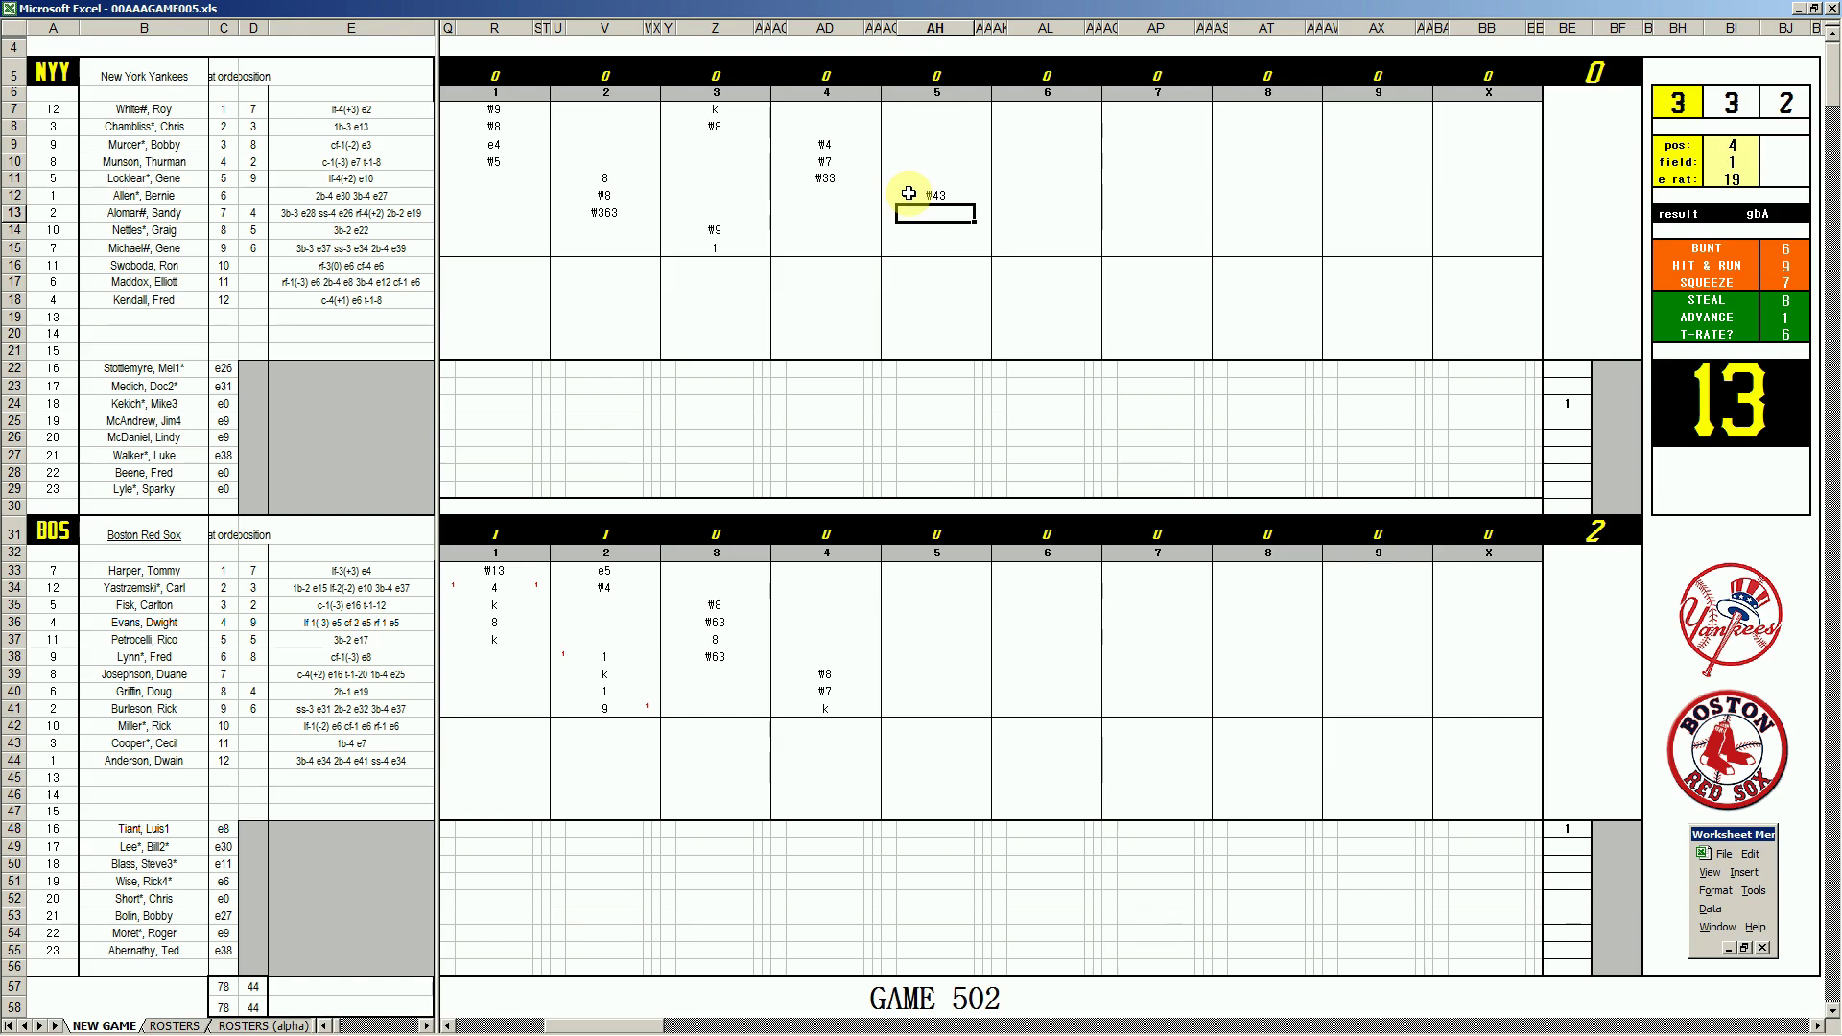
text(1)
key(Return)
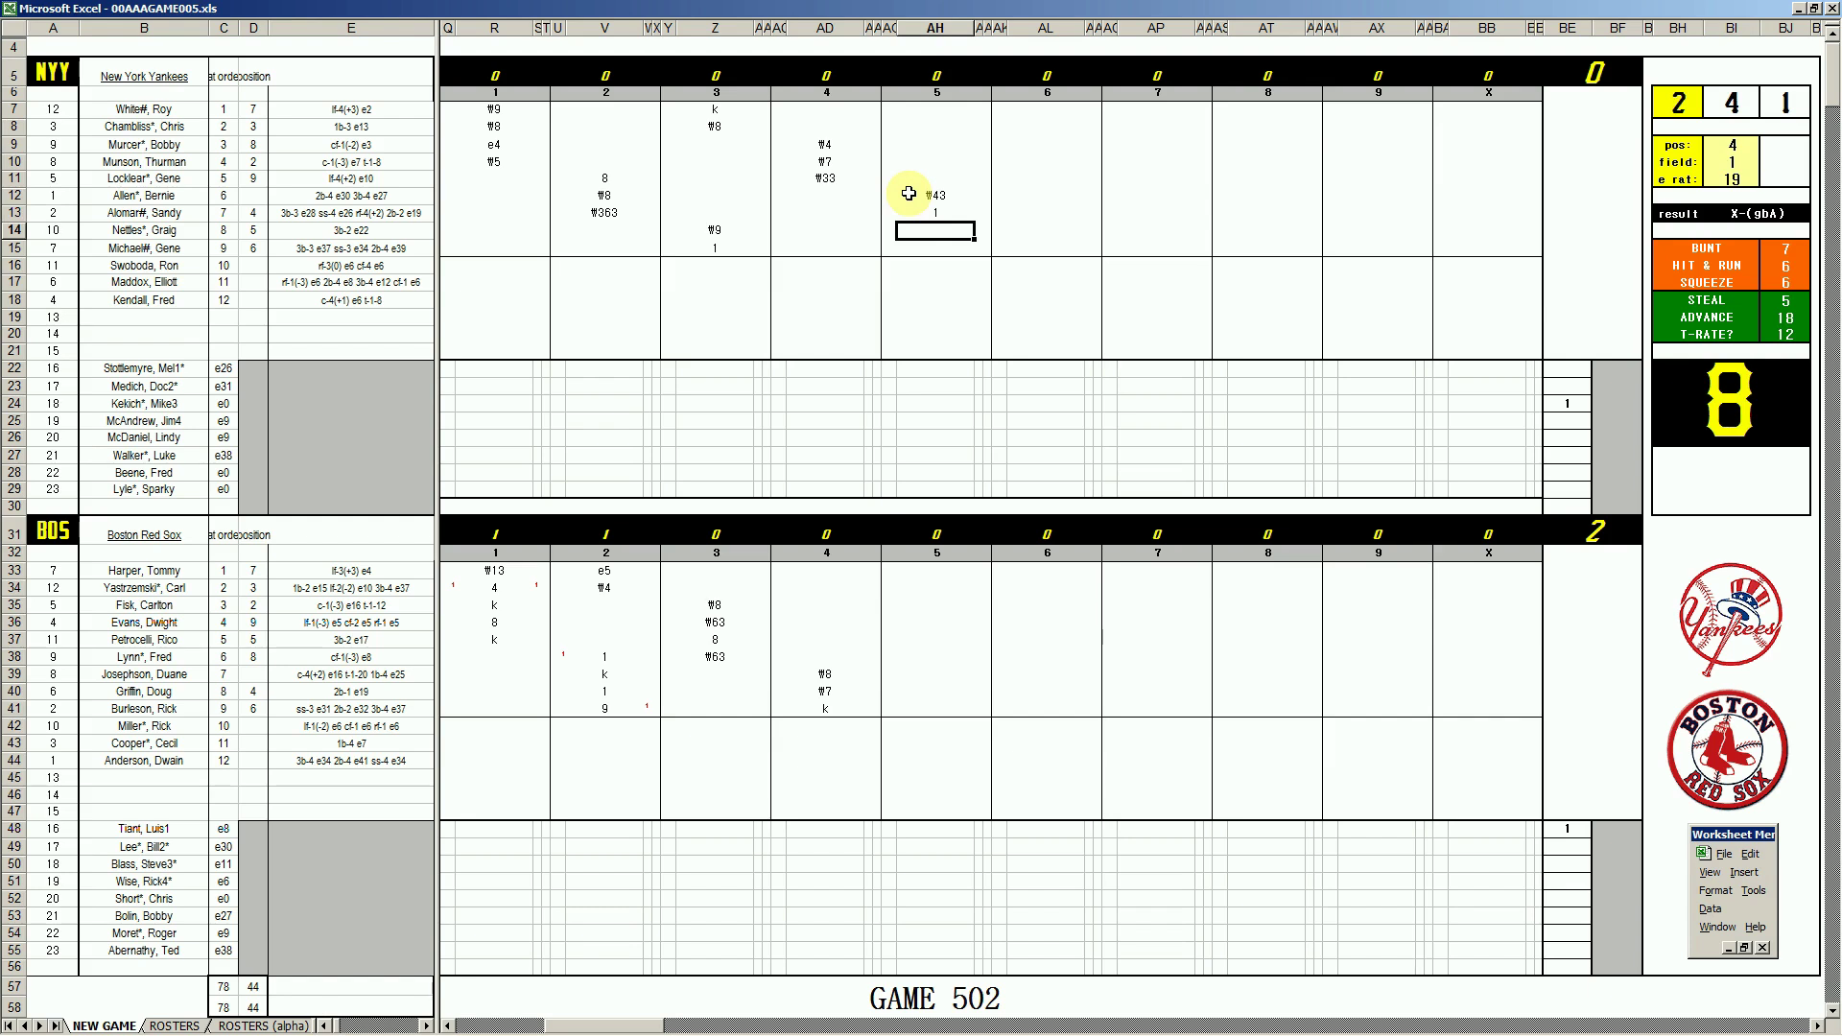
text(#36)
key(Return)
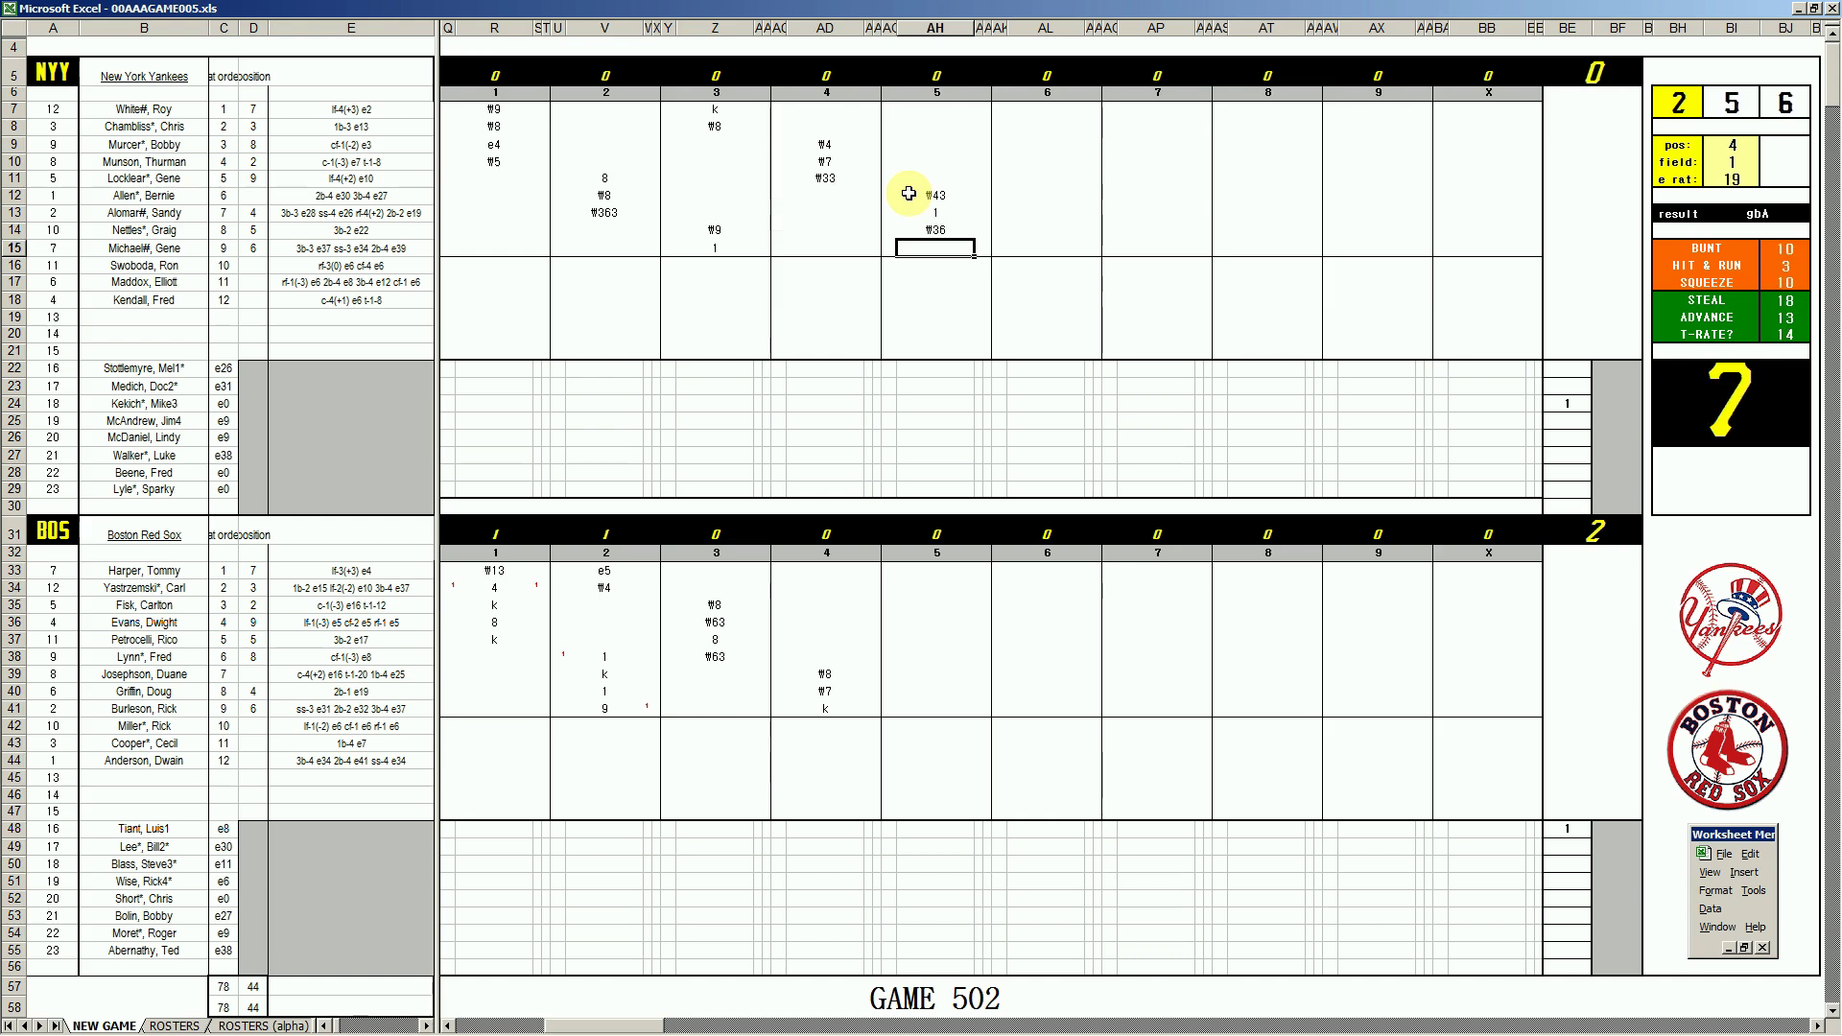
text(#53)
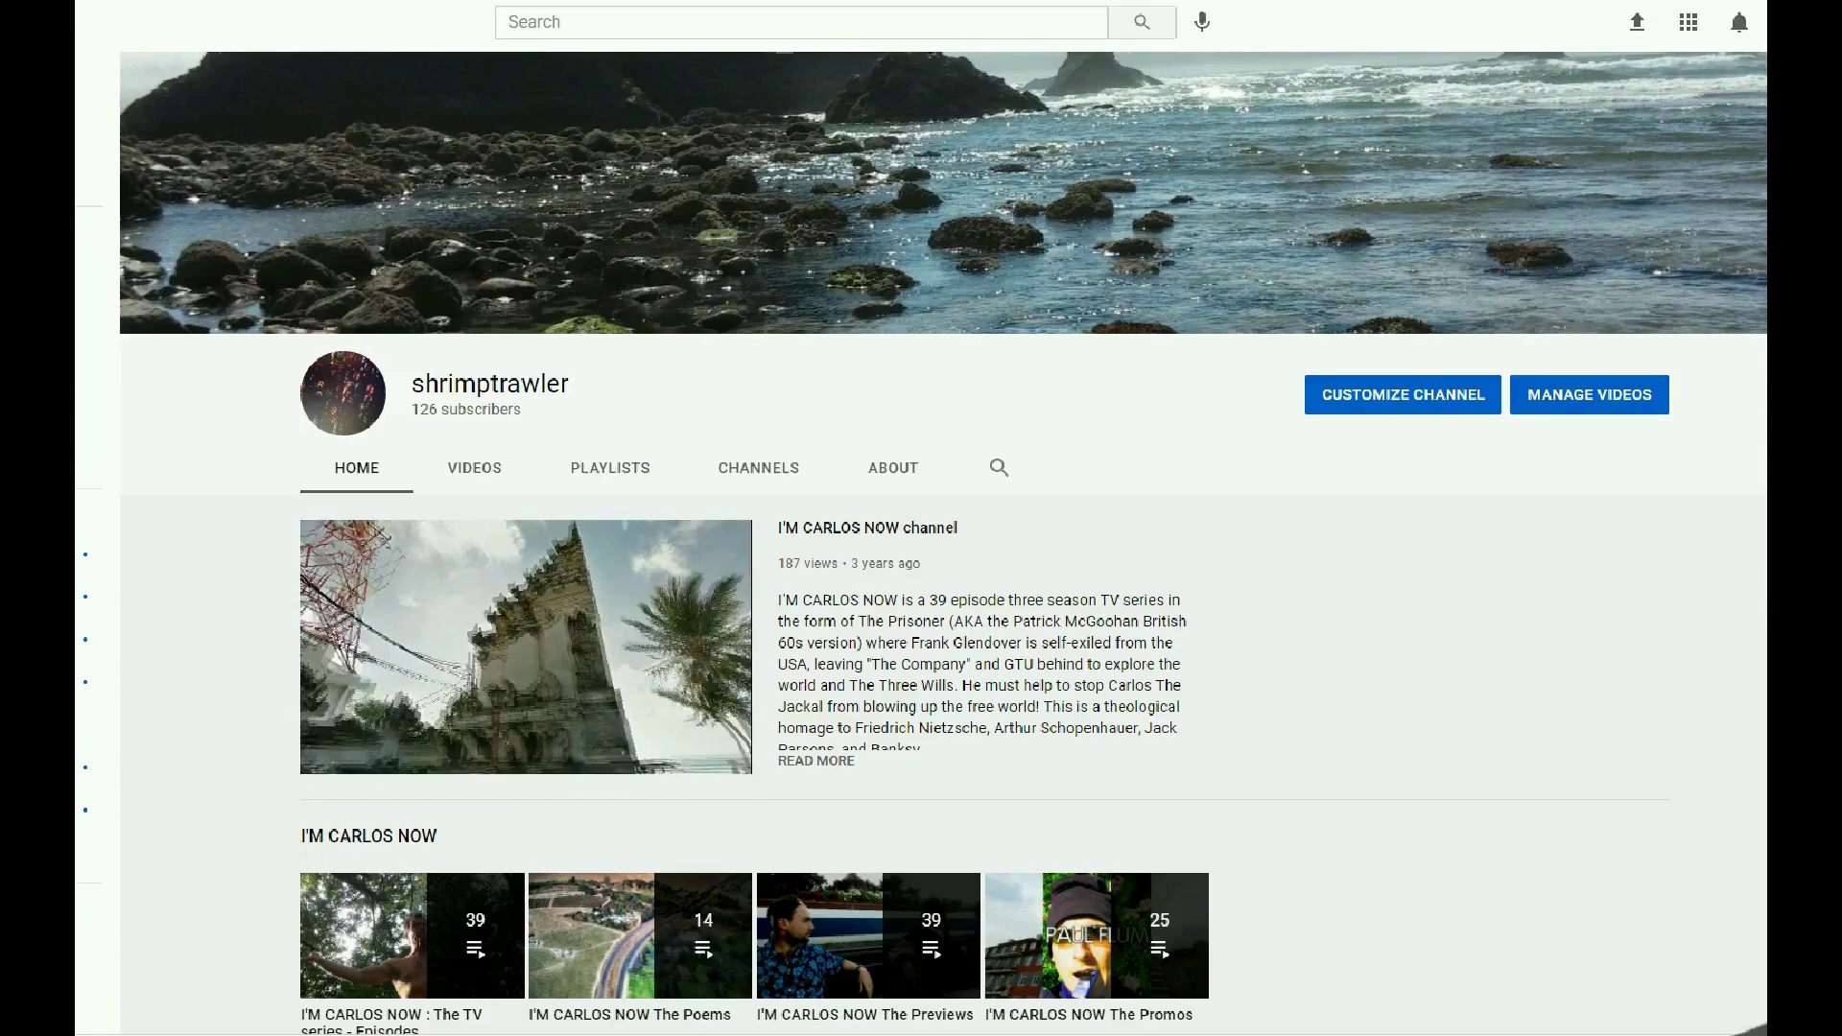
- Scroll the shrimptrawler channel page to The Trilogy: Stories Of The Will and INTEGRATED MEMORY GLYPHS rows
scroll(940, 575, down, 3)
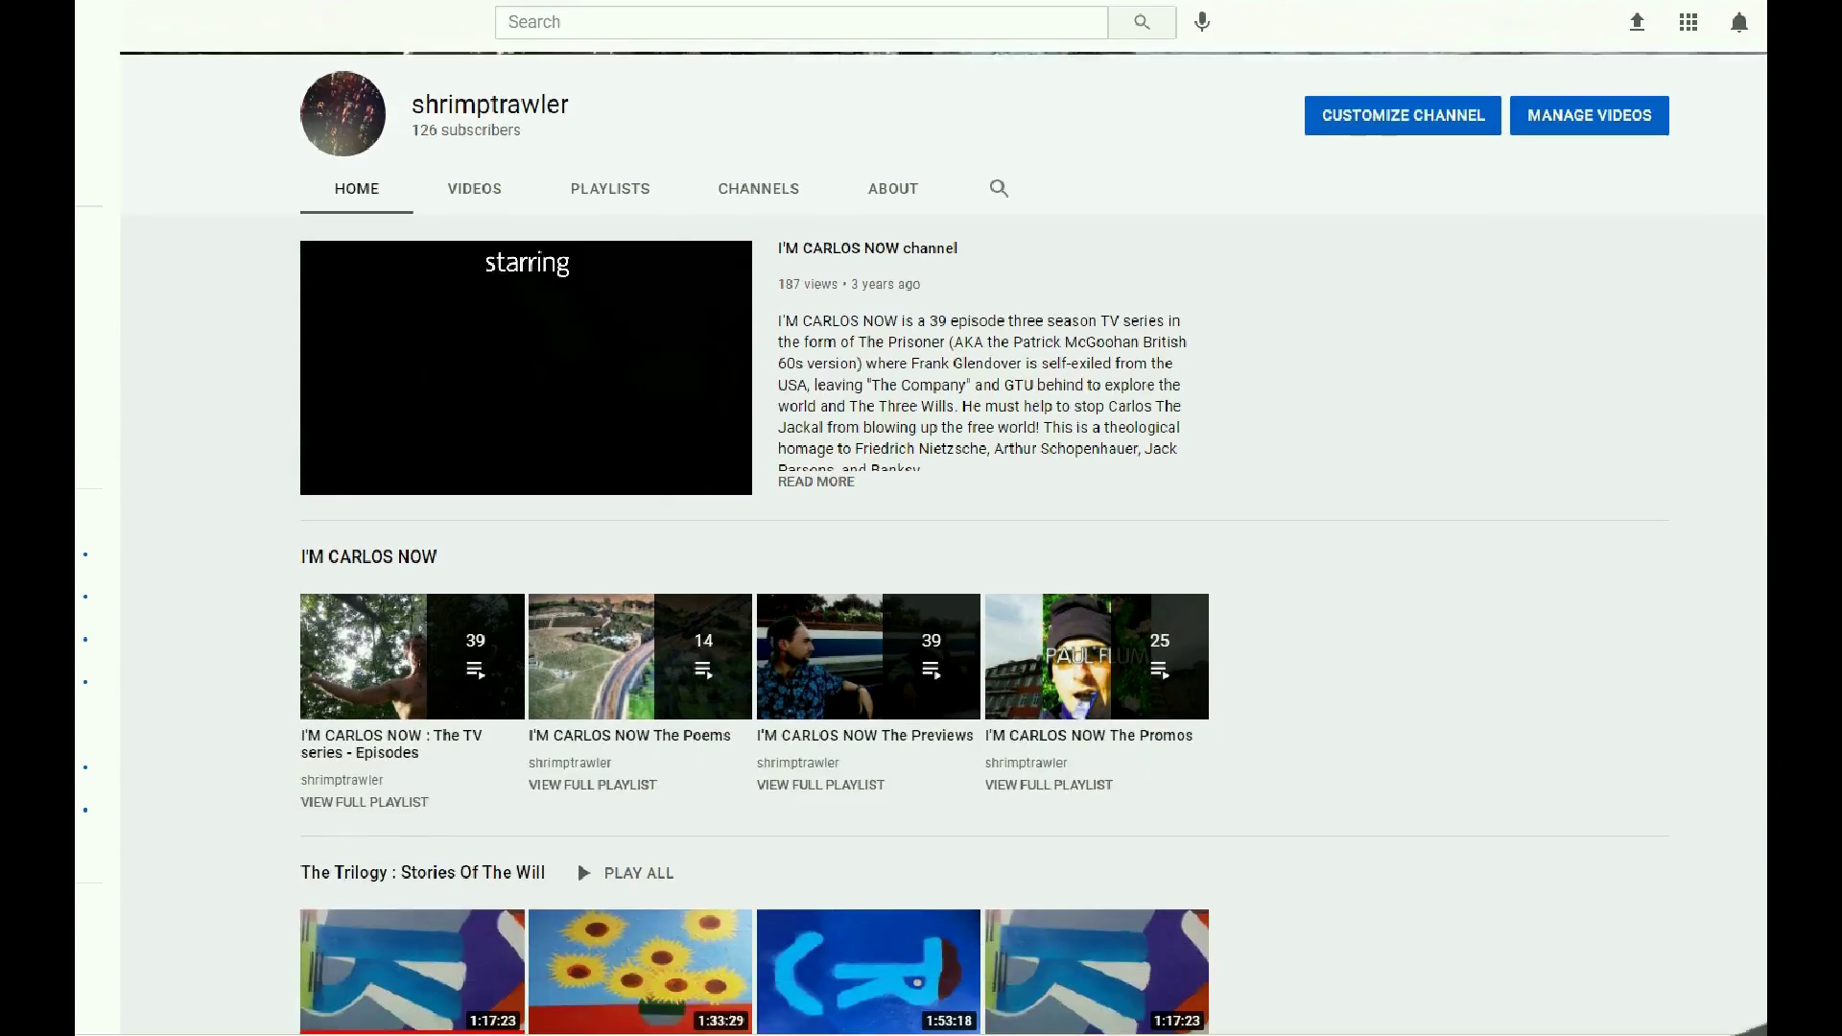
scroll(940, 544, down, 4)
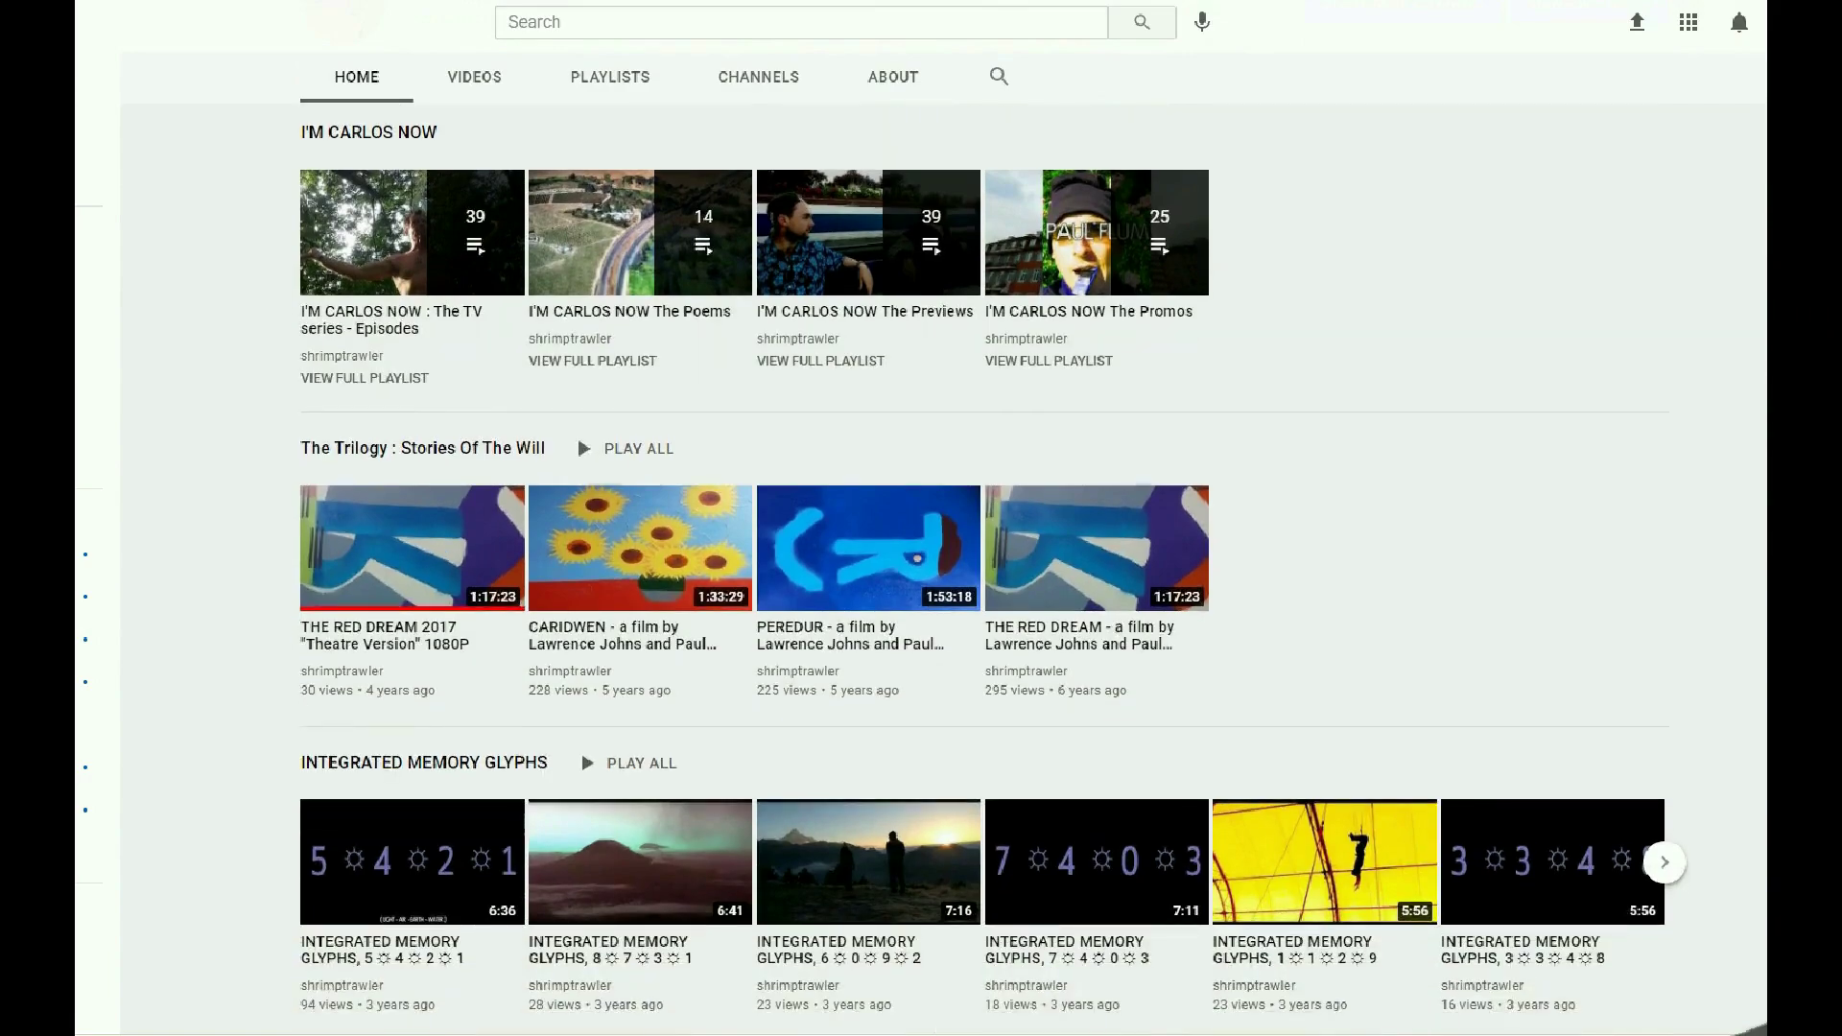
scroll(940, 544, down, 4)
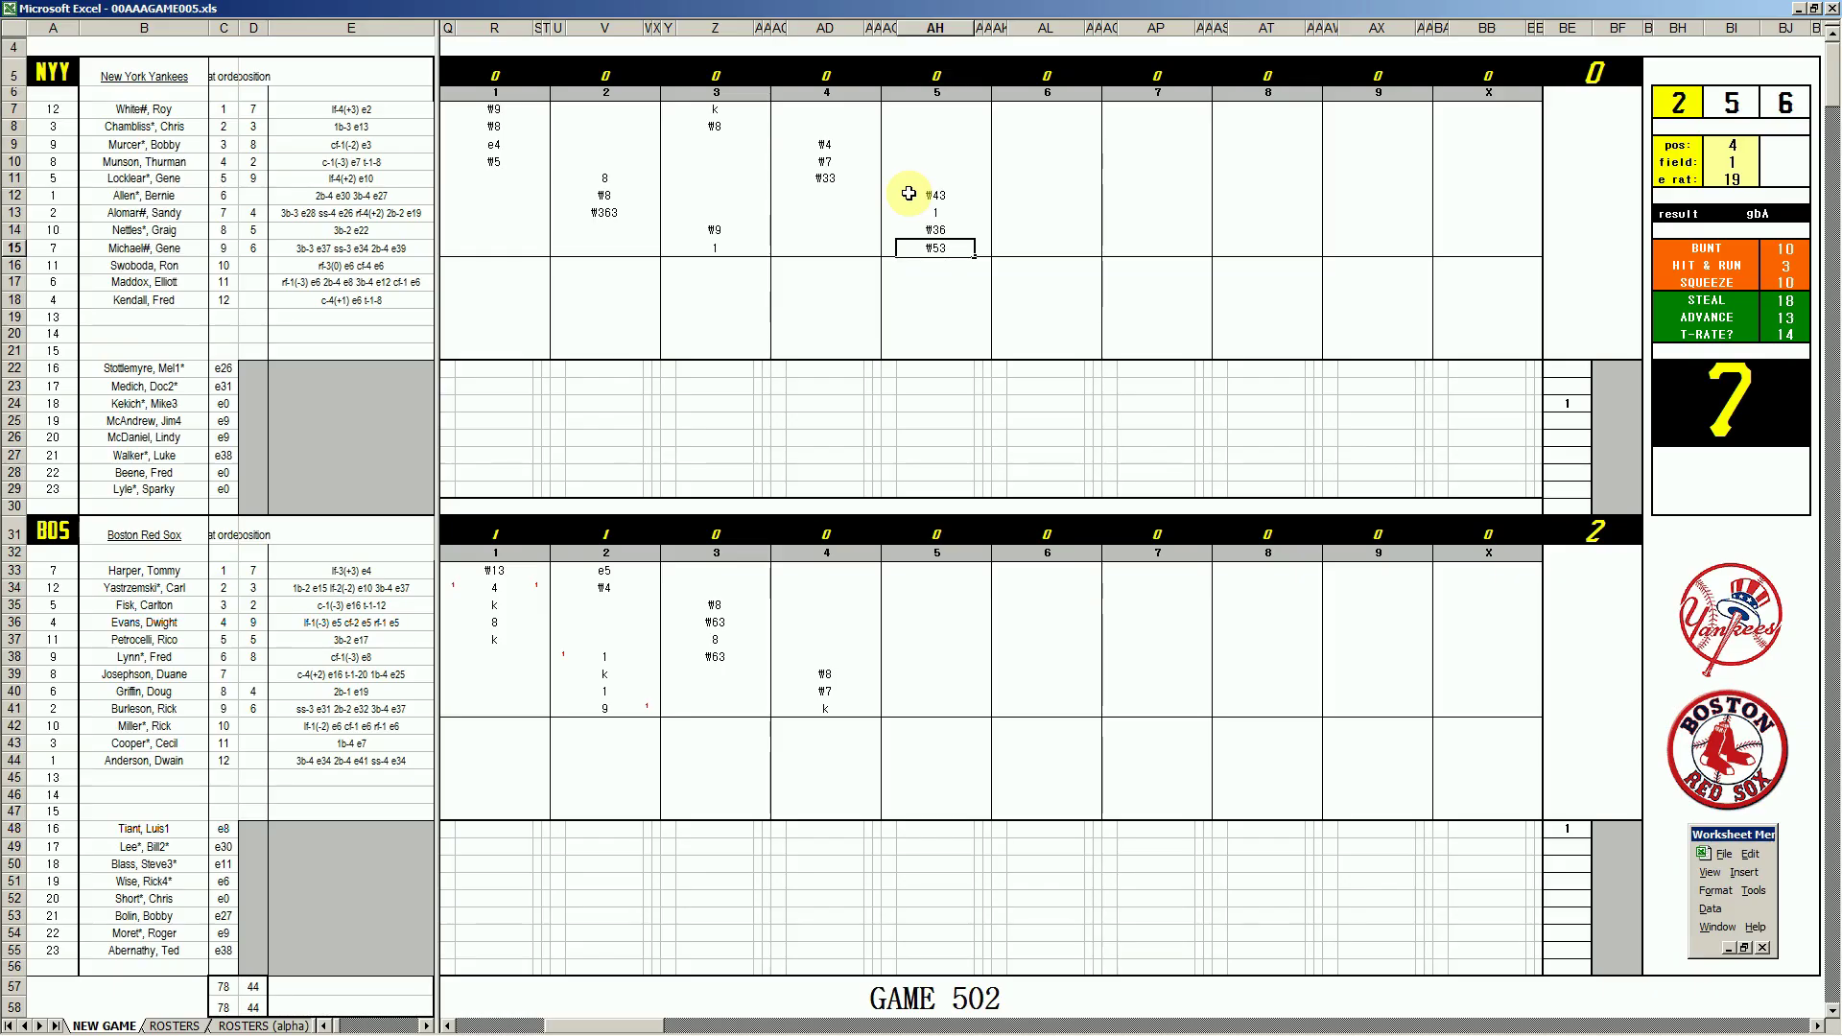
- Start Boston's fifth inning with k and ₩8 in the BOS inning-5 column
click(926, 569)
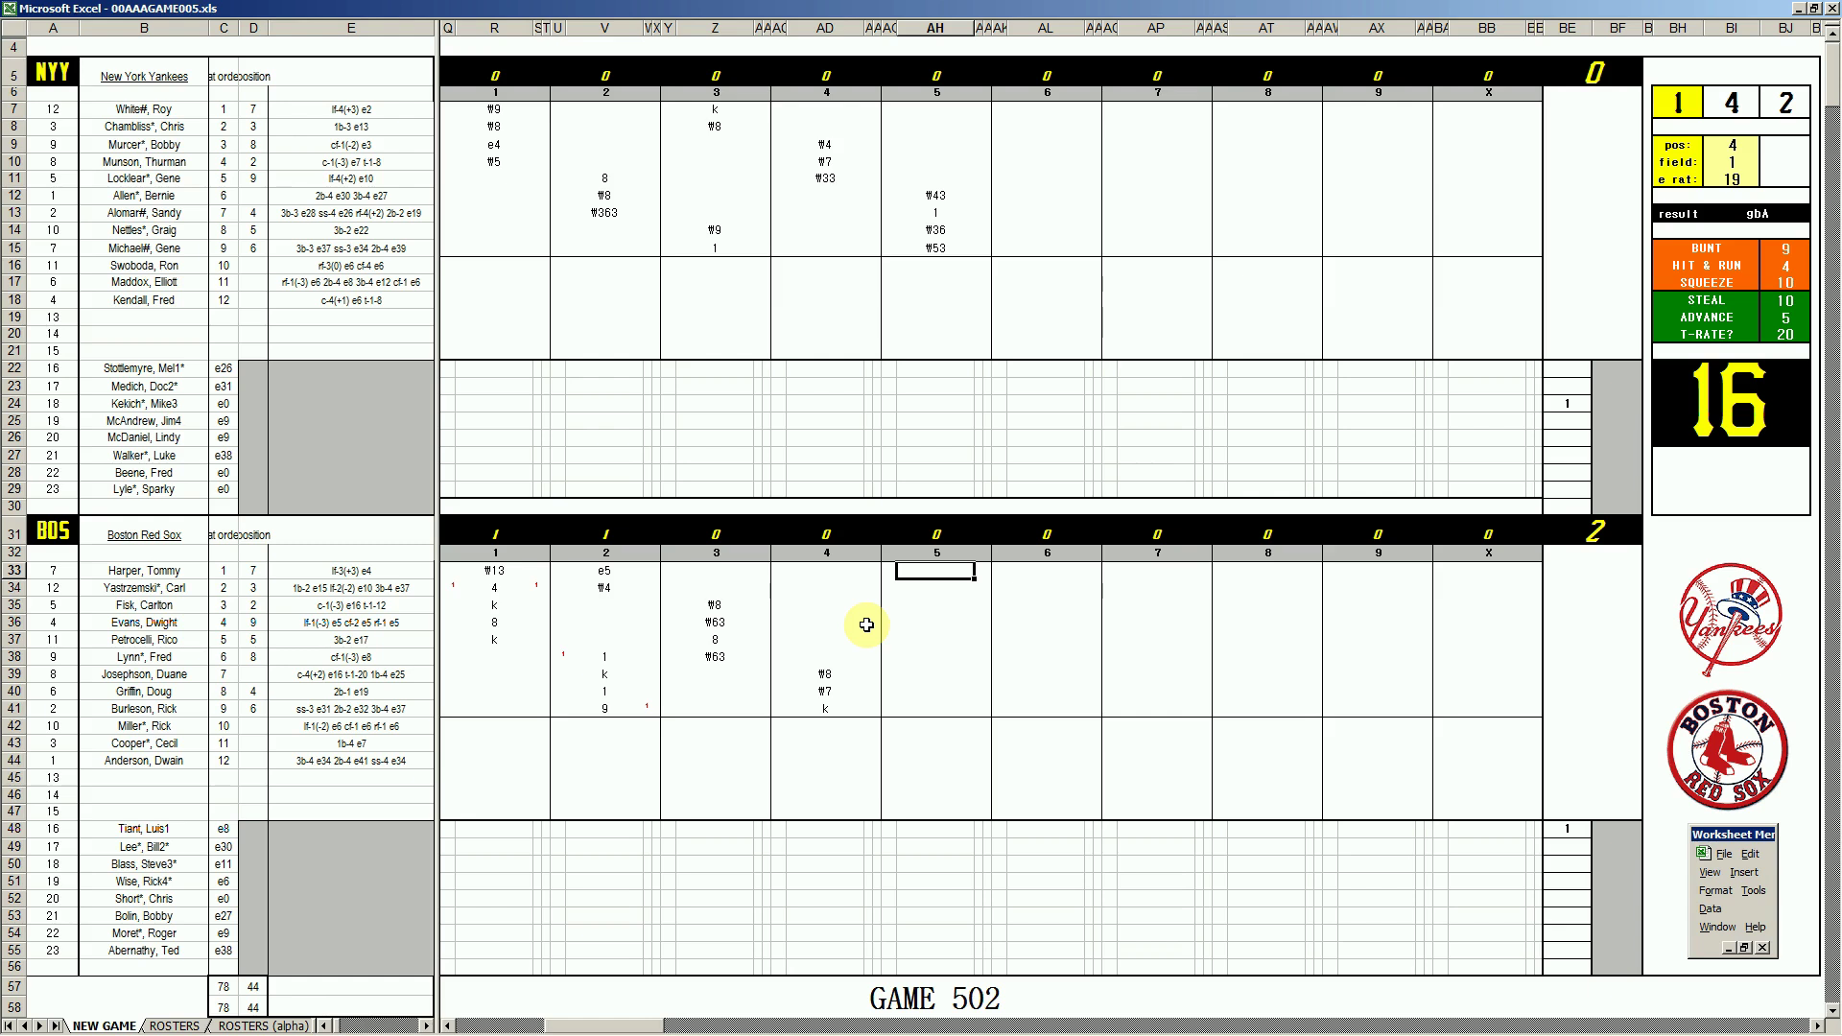
text(k)
key(Return)
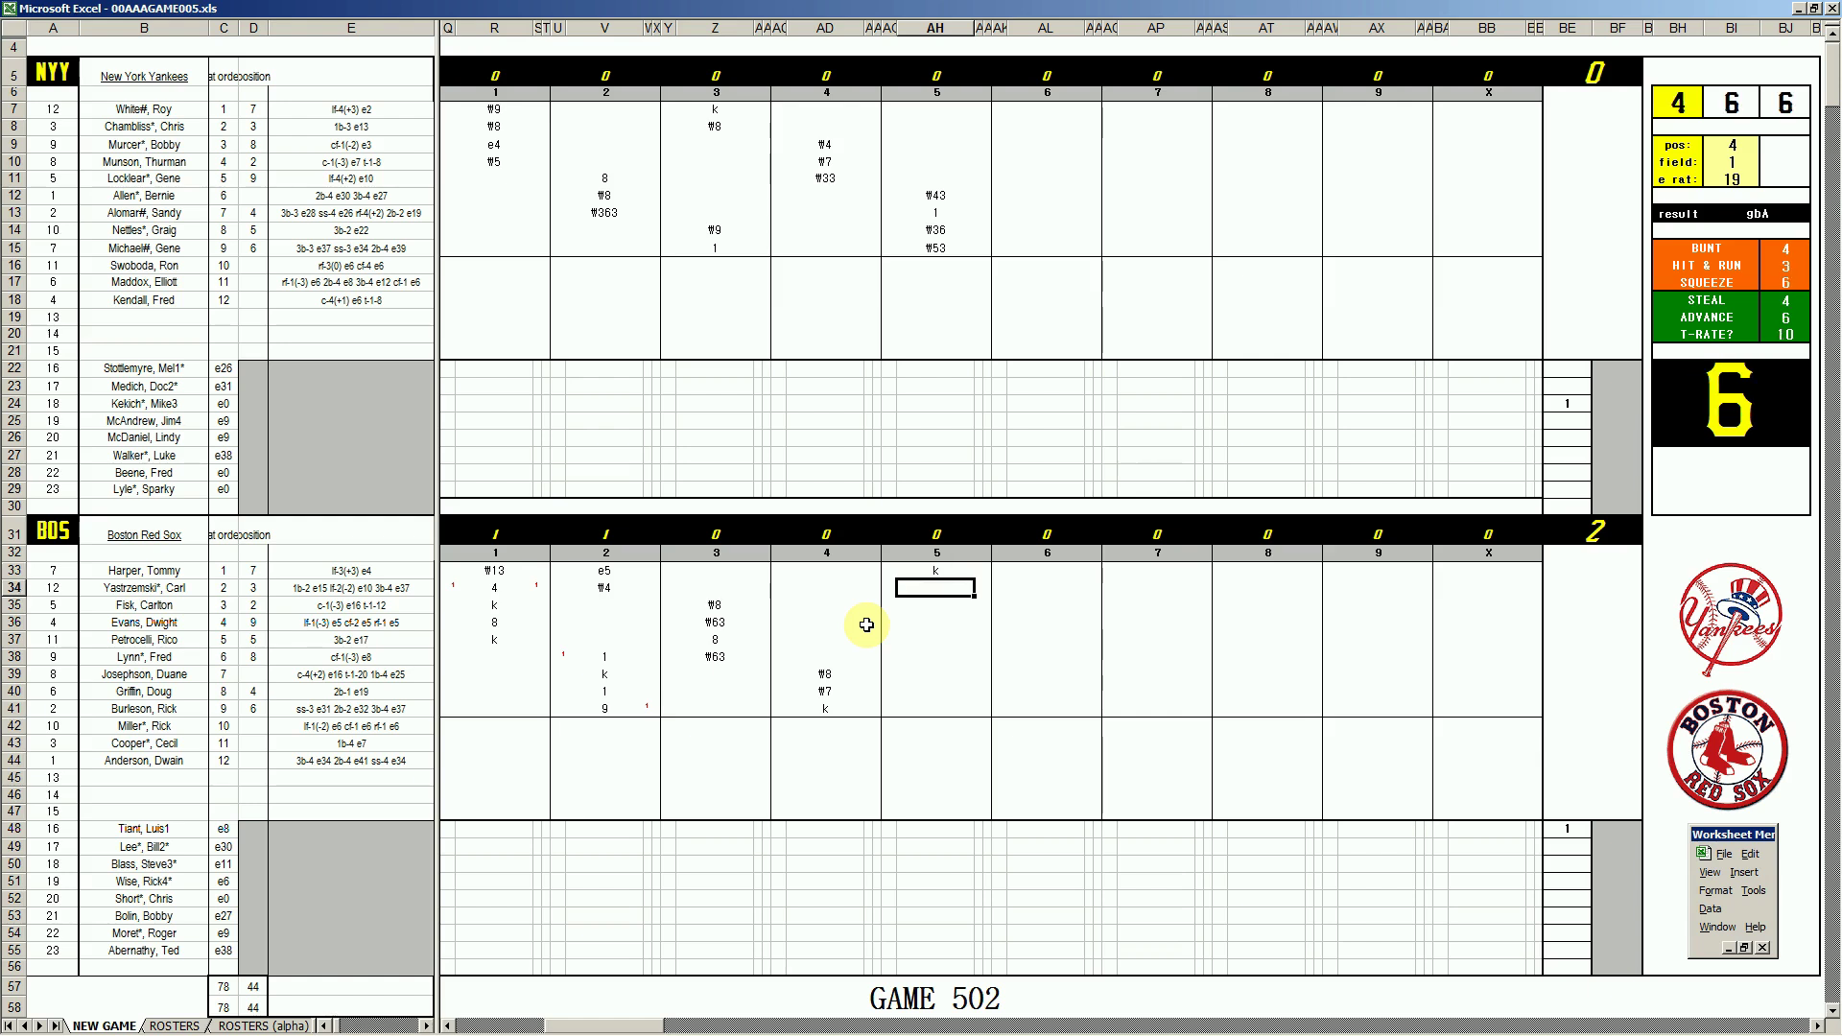
text(#8)
key(Return)
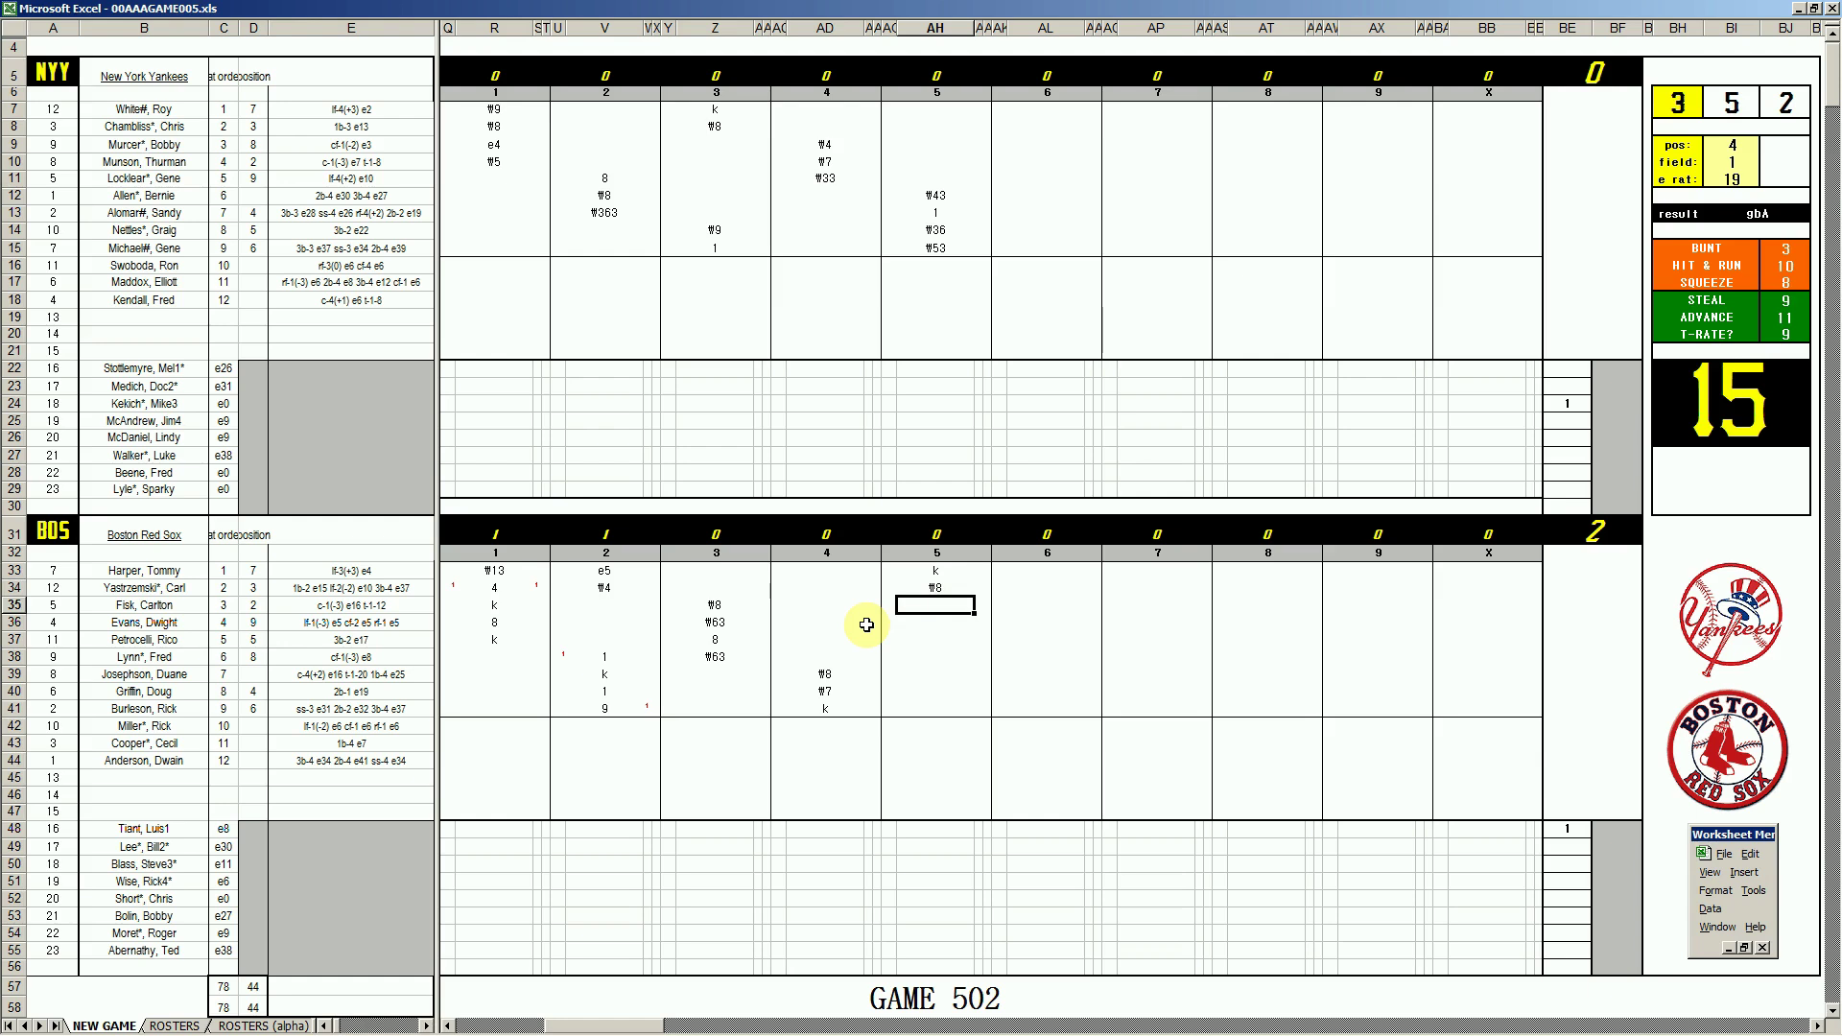
- Finish Boston's fifth with k, then log the Yankees' sixth as 8, ₩9, 2, plus s in row 22
text(k)
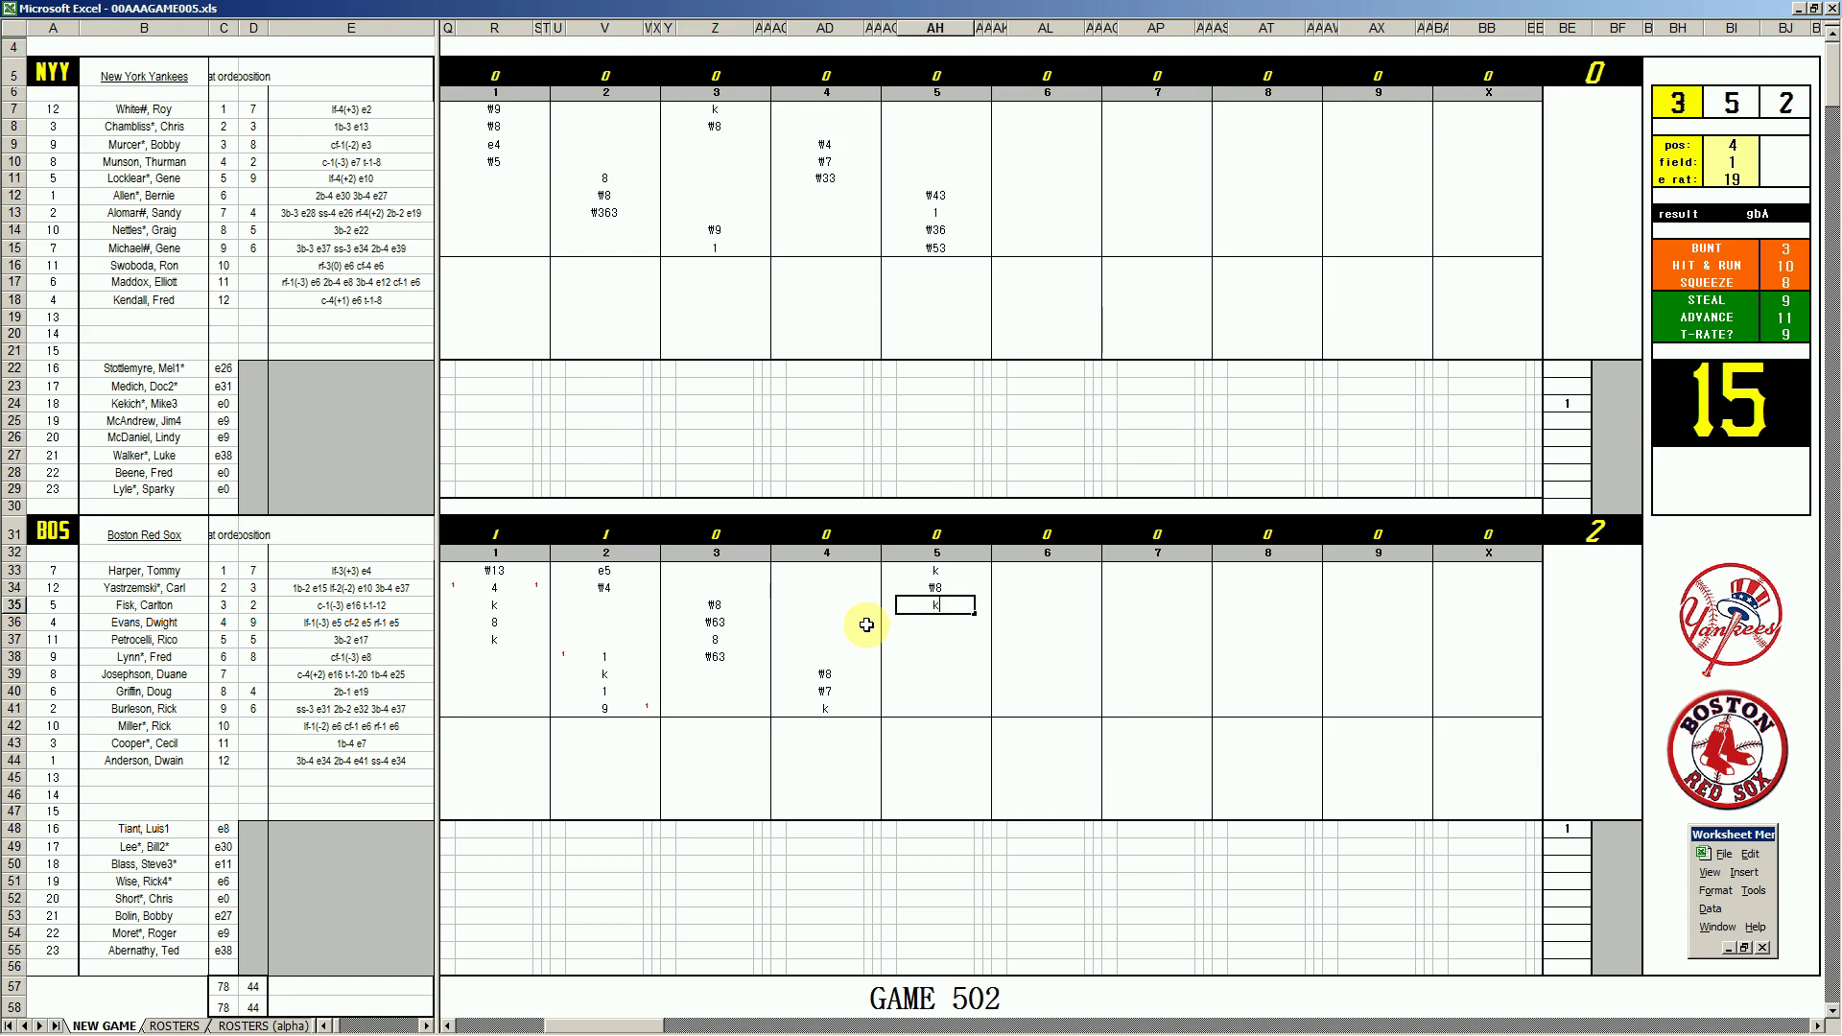
click(1050, 120)
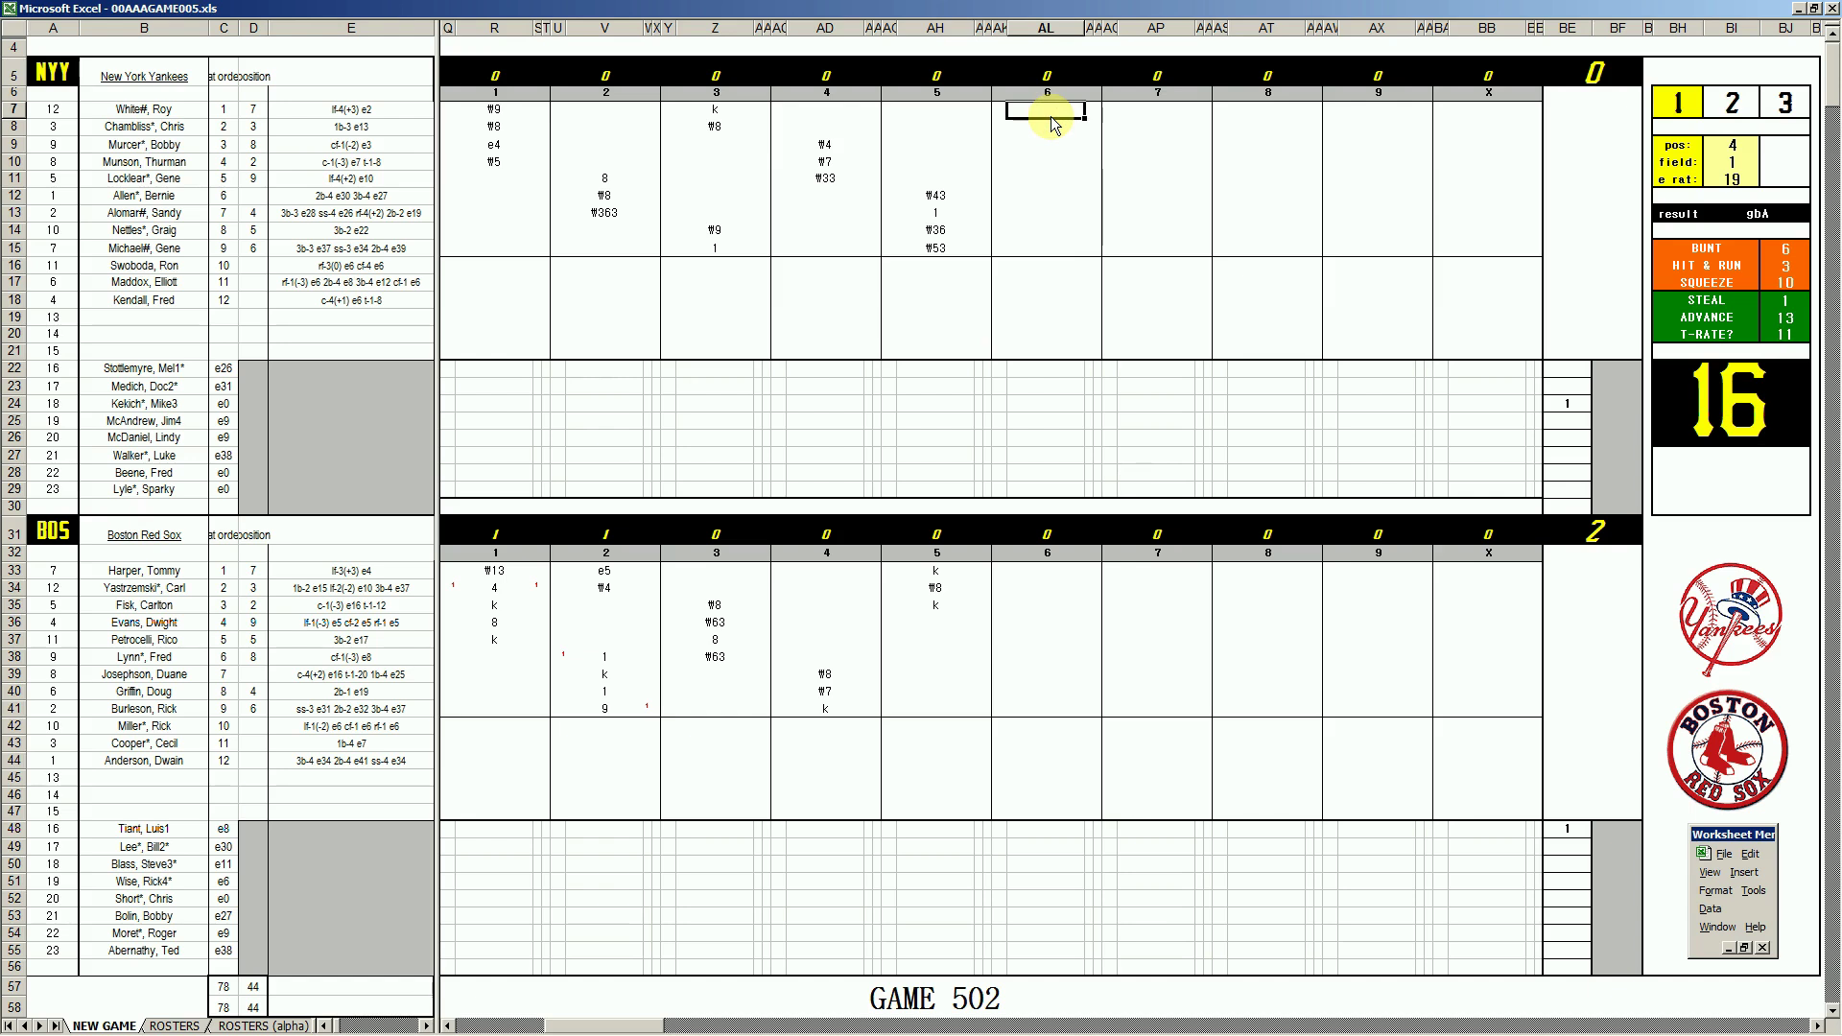
text(8)
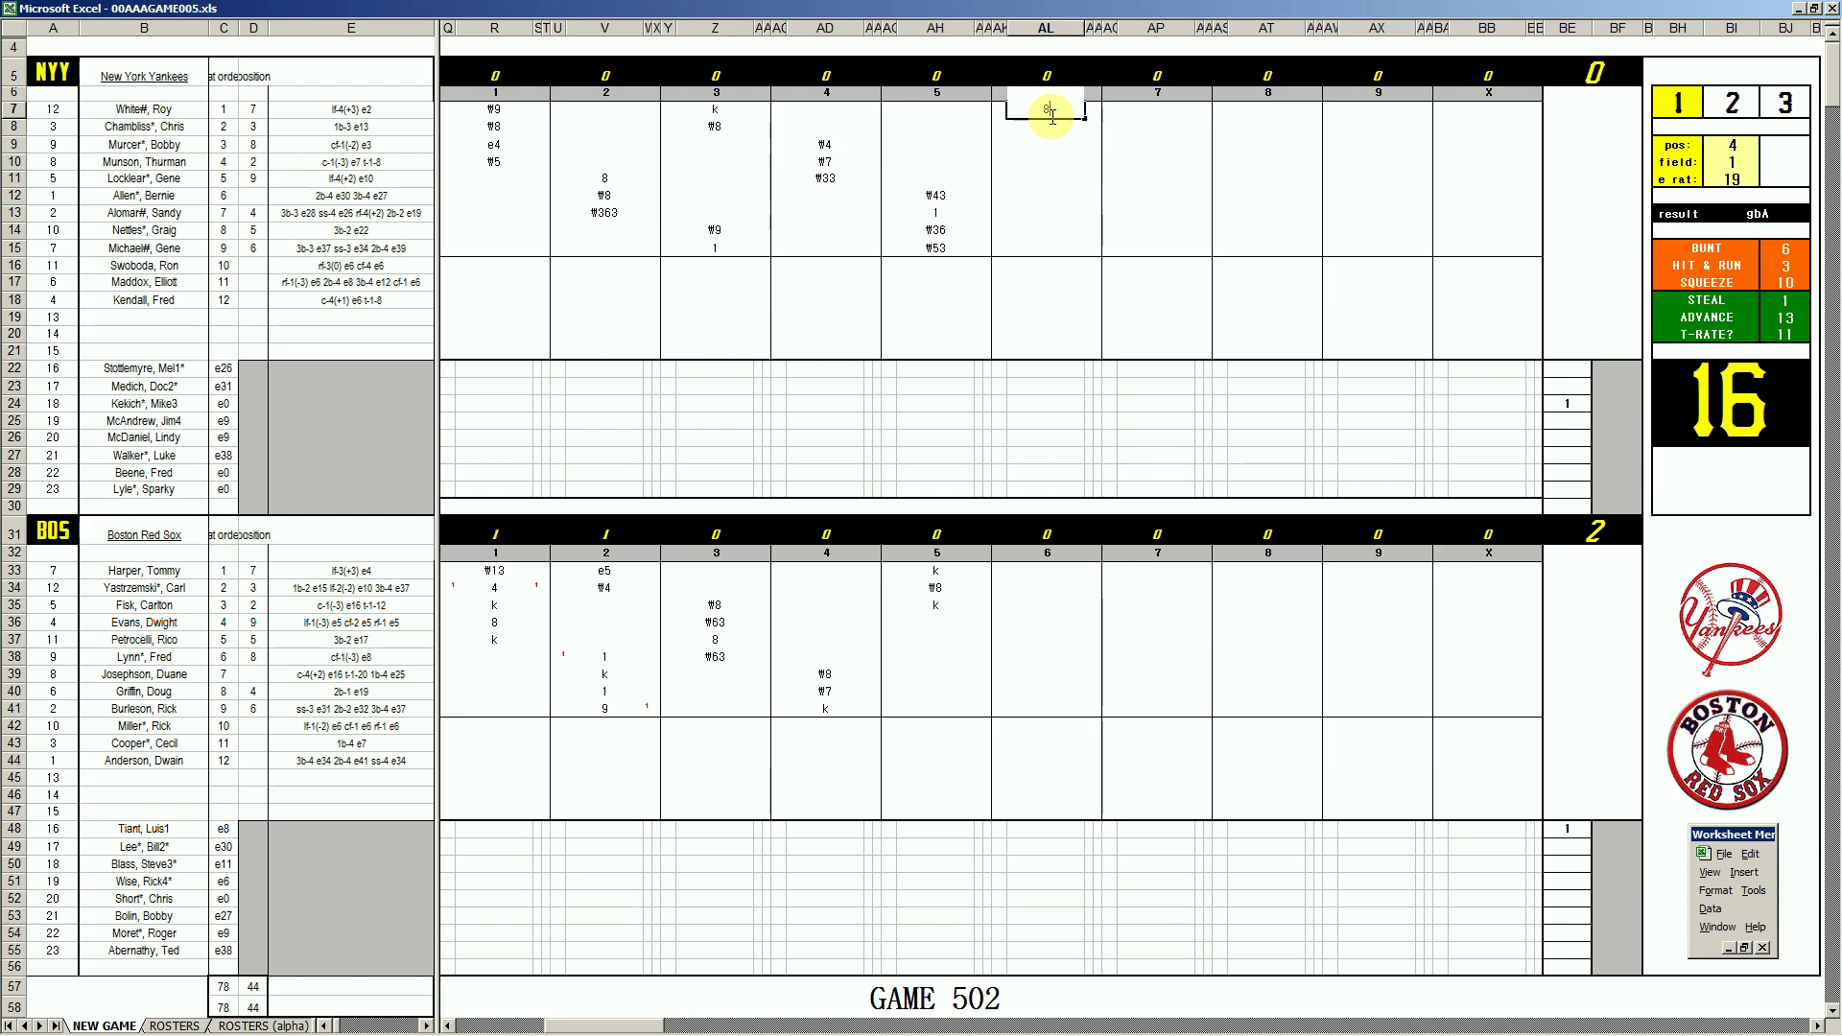
key(Return)
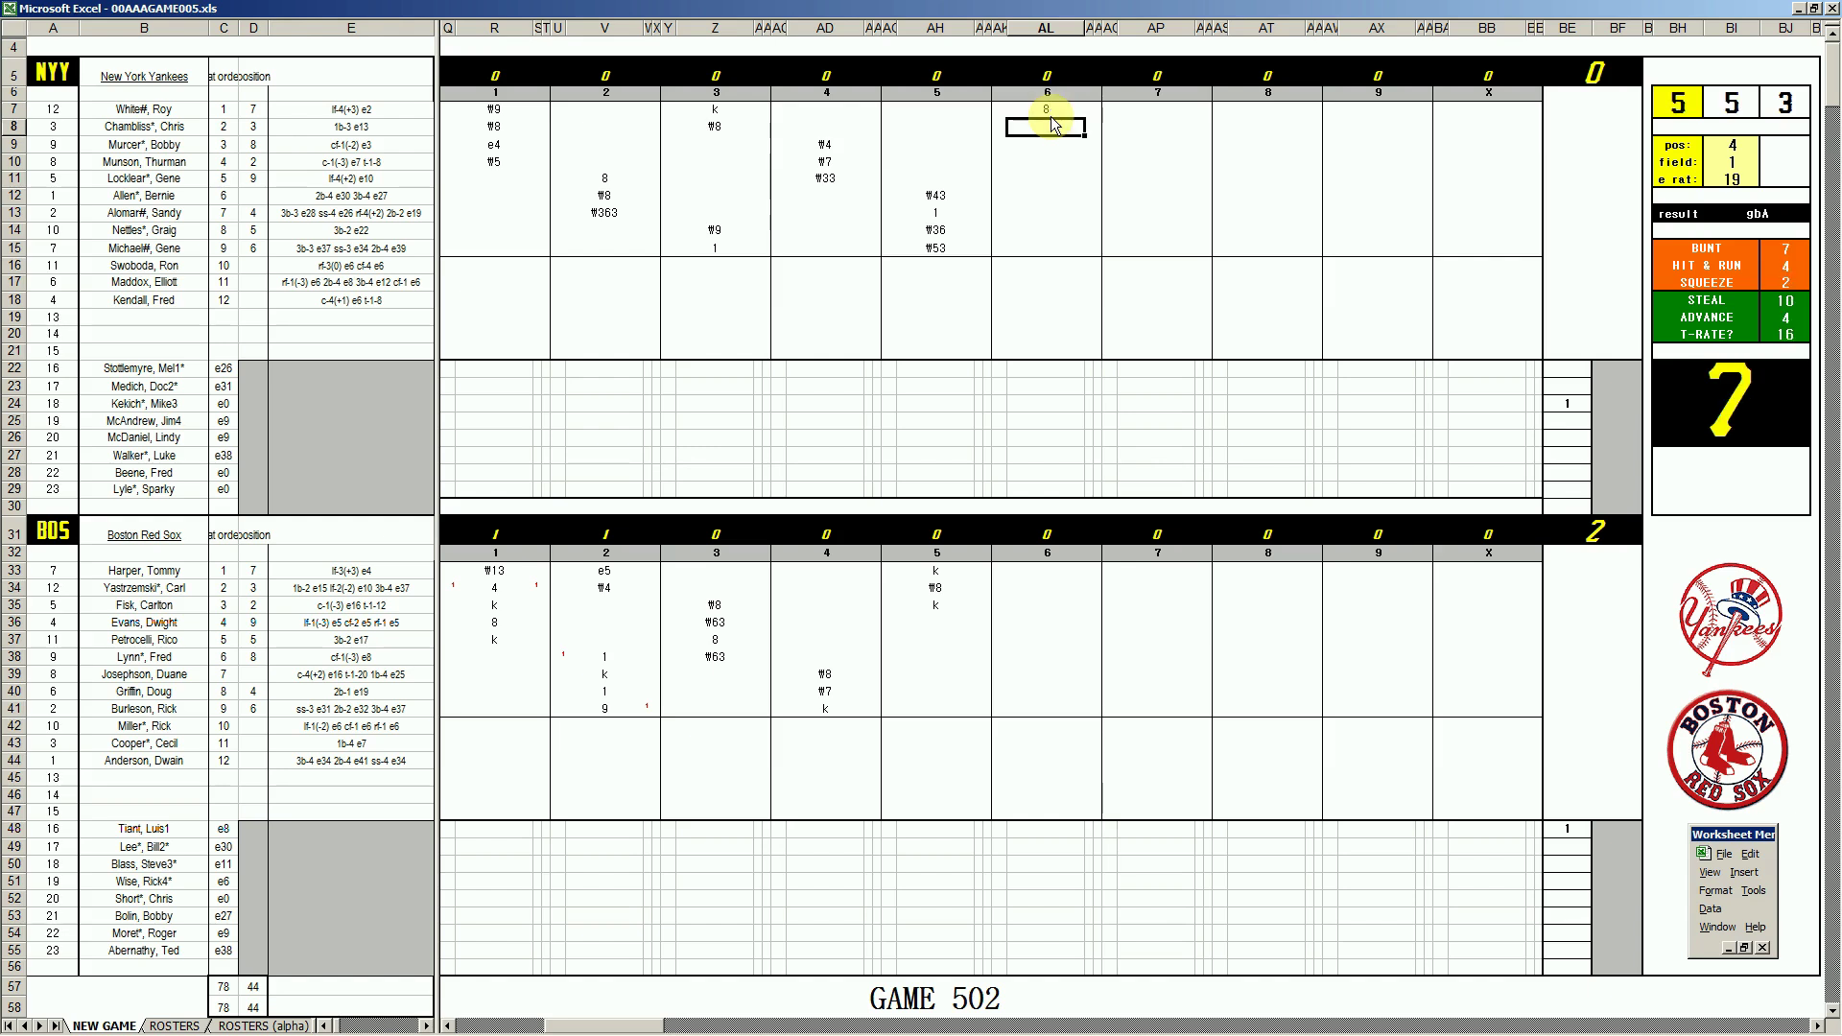
key(Down)
key(Down)
key(Down)
key(Down)
key(Down)
key(Down)
key(Down)
key(Down)
key(Down)
key(Down)
key(Down)
key(Down)
key(Down)
key(Down)
text(s)
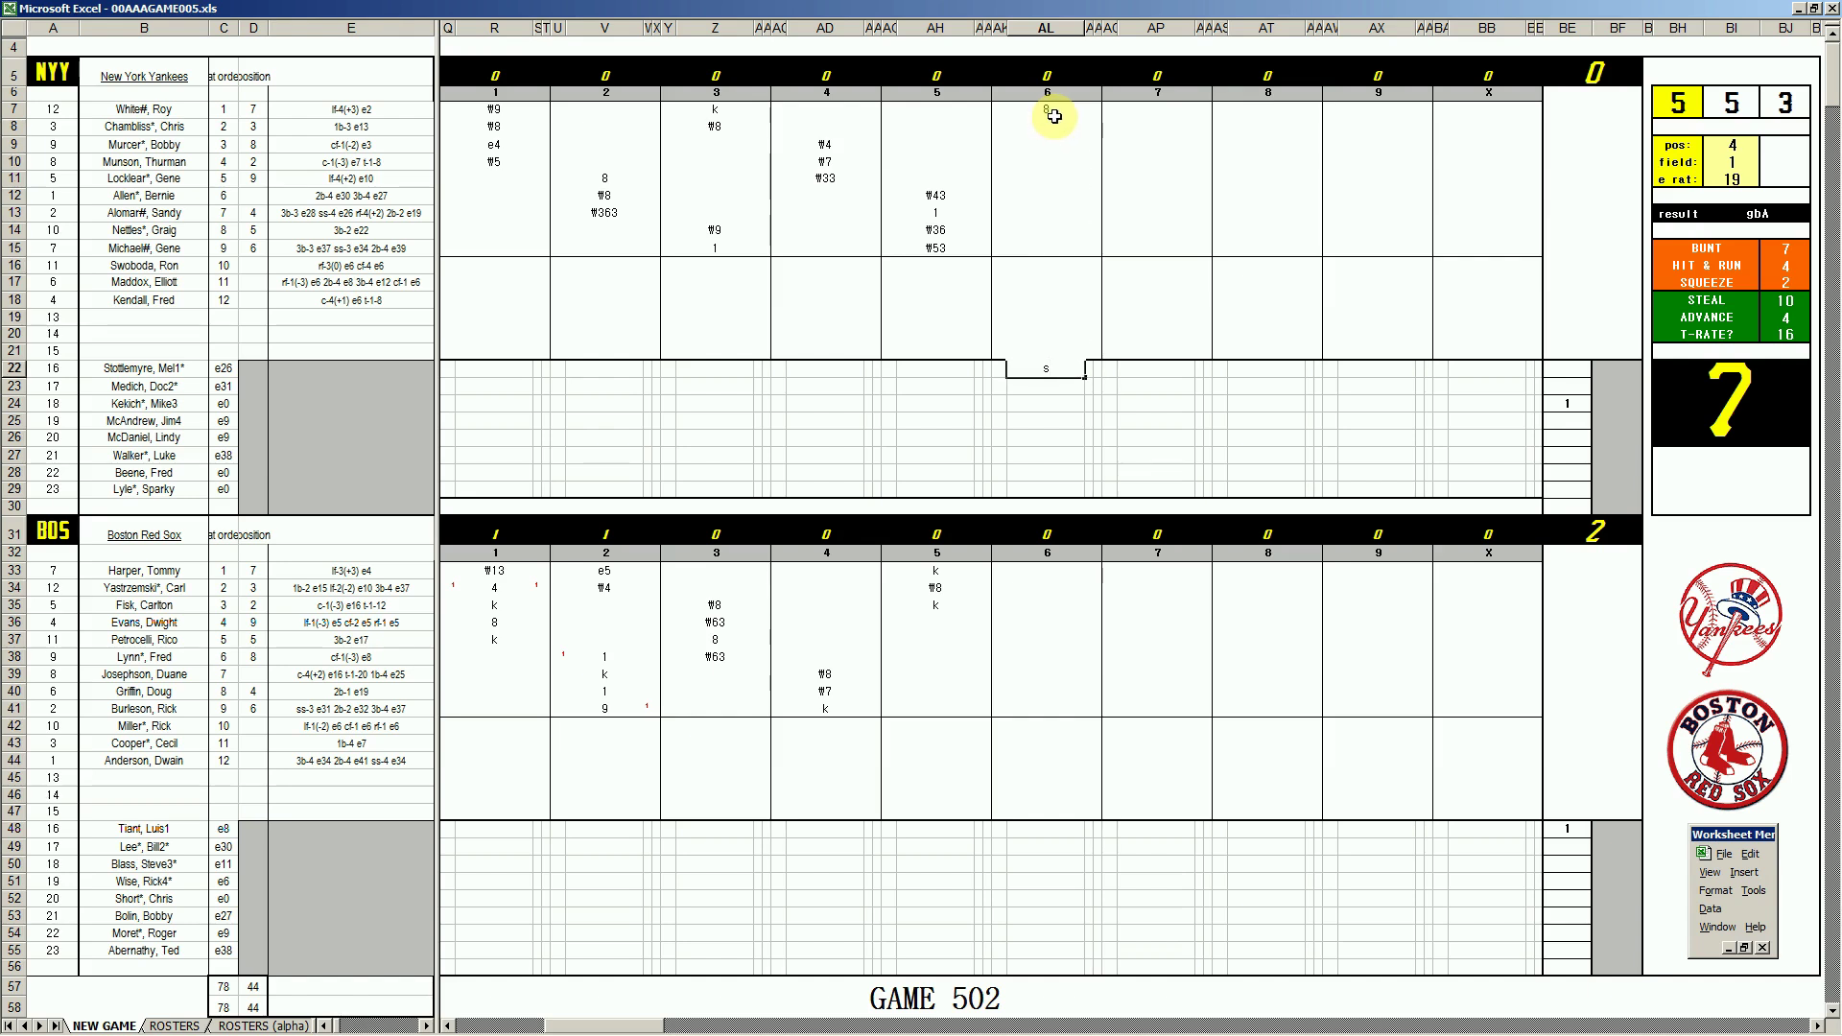
click(1052, 127)
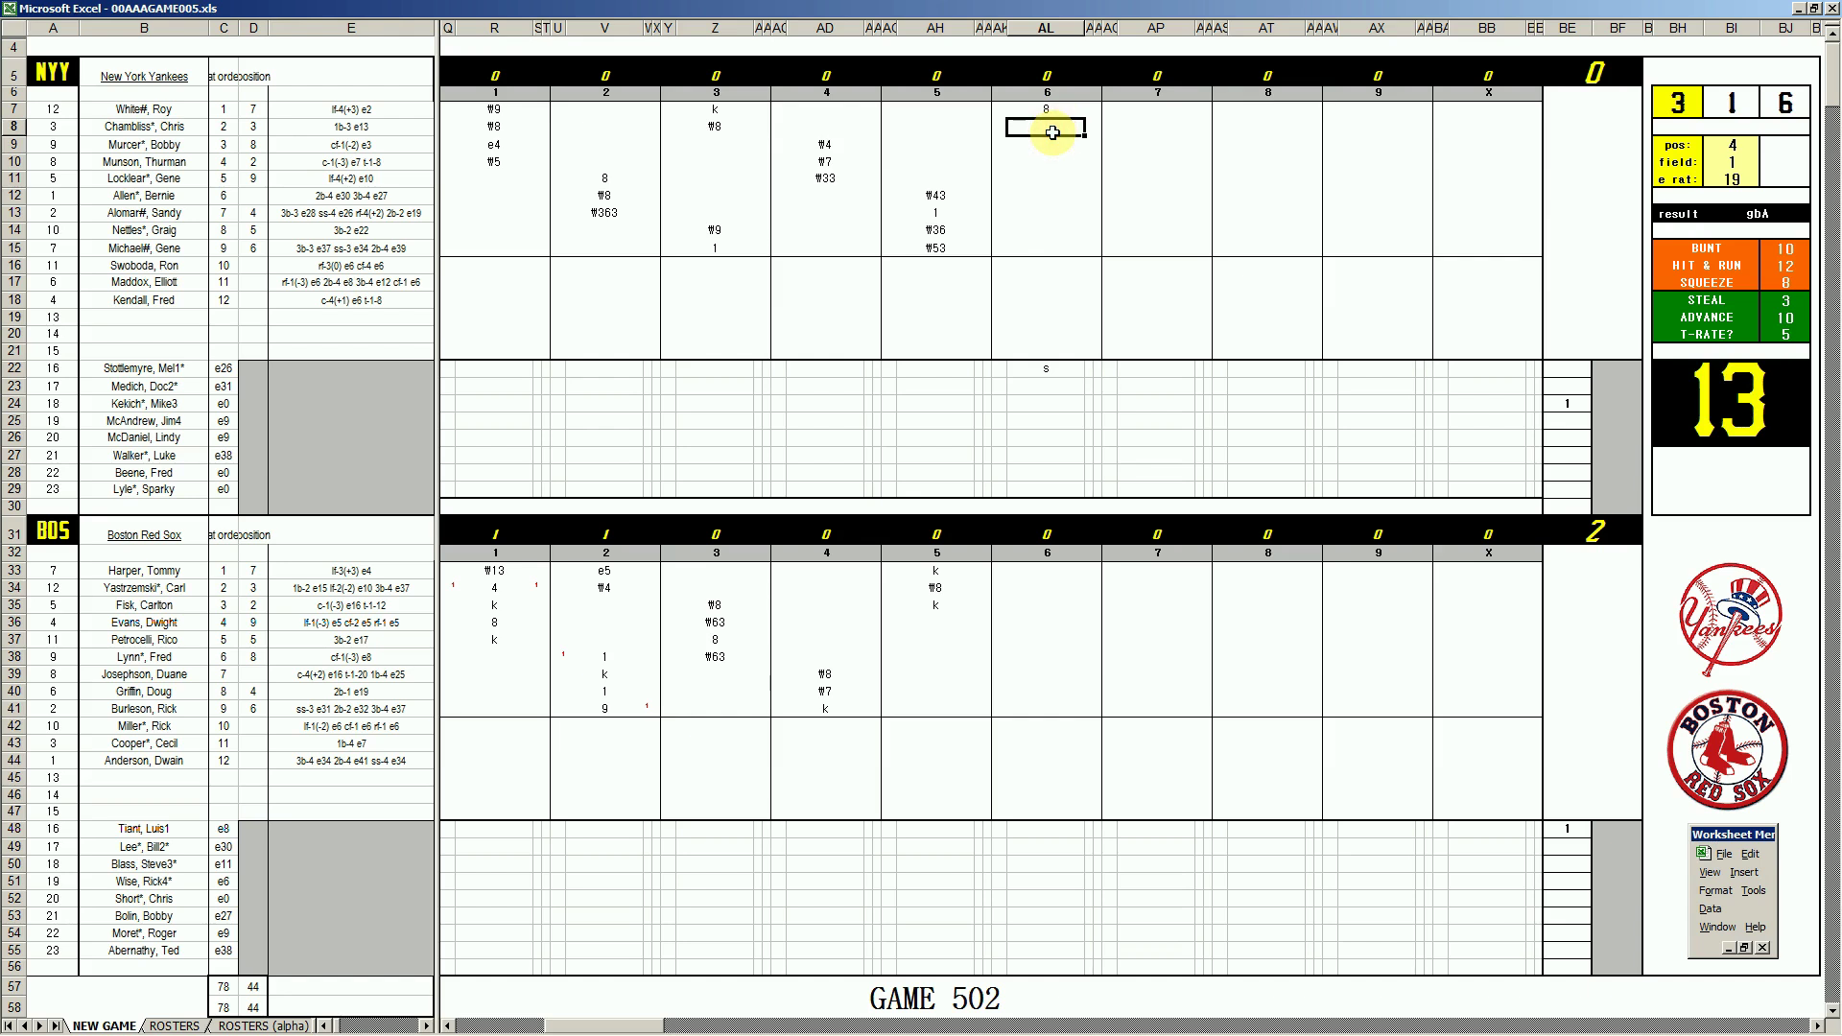
text(#9)
key(Return)
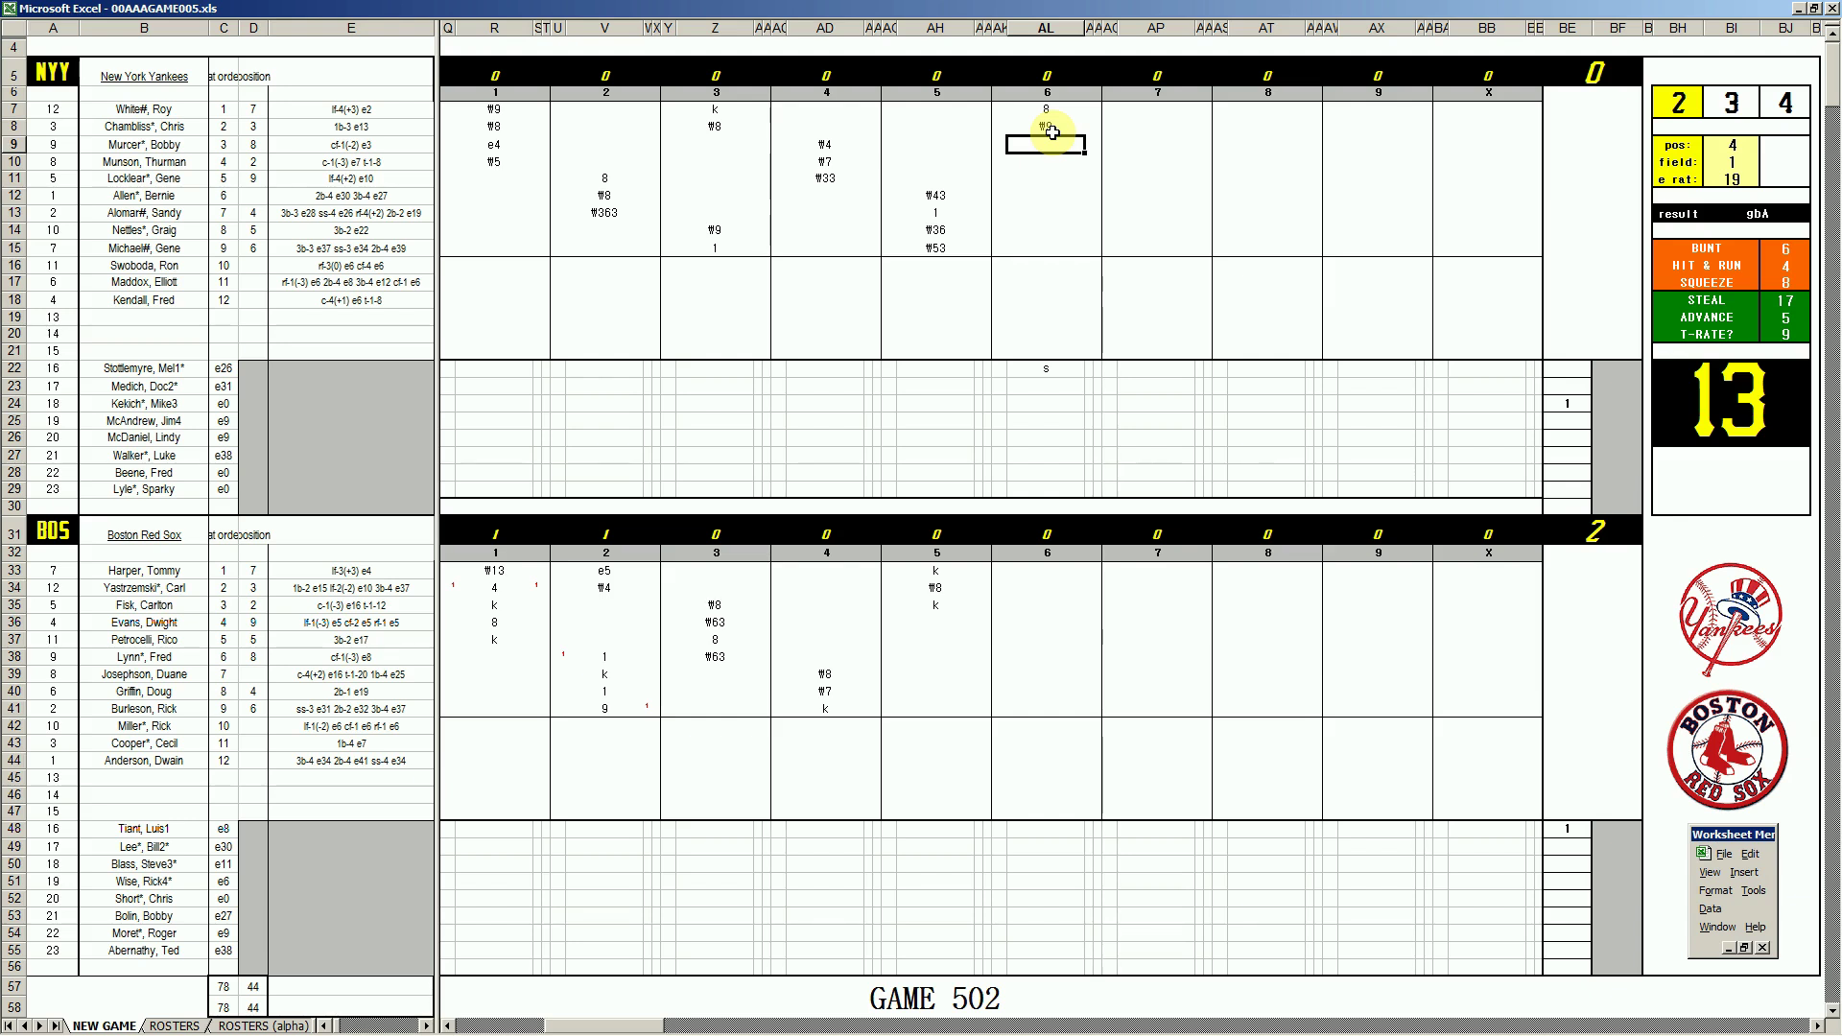
text(2)
key(Return)
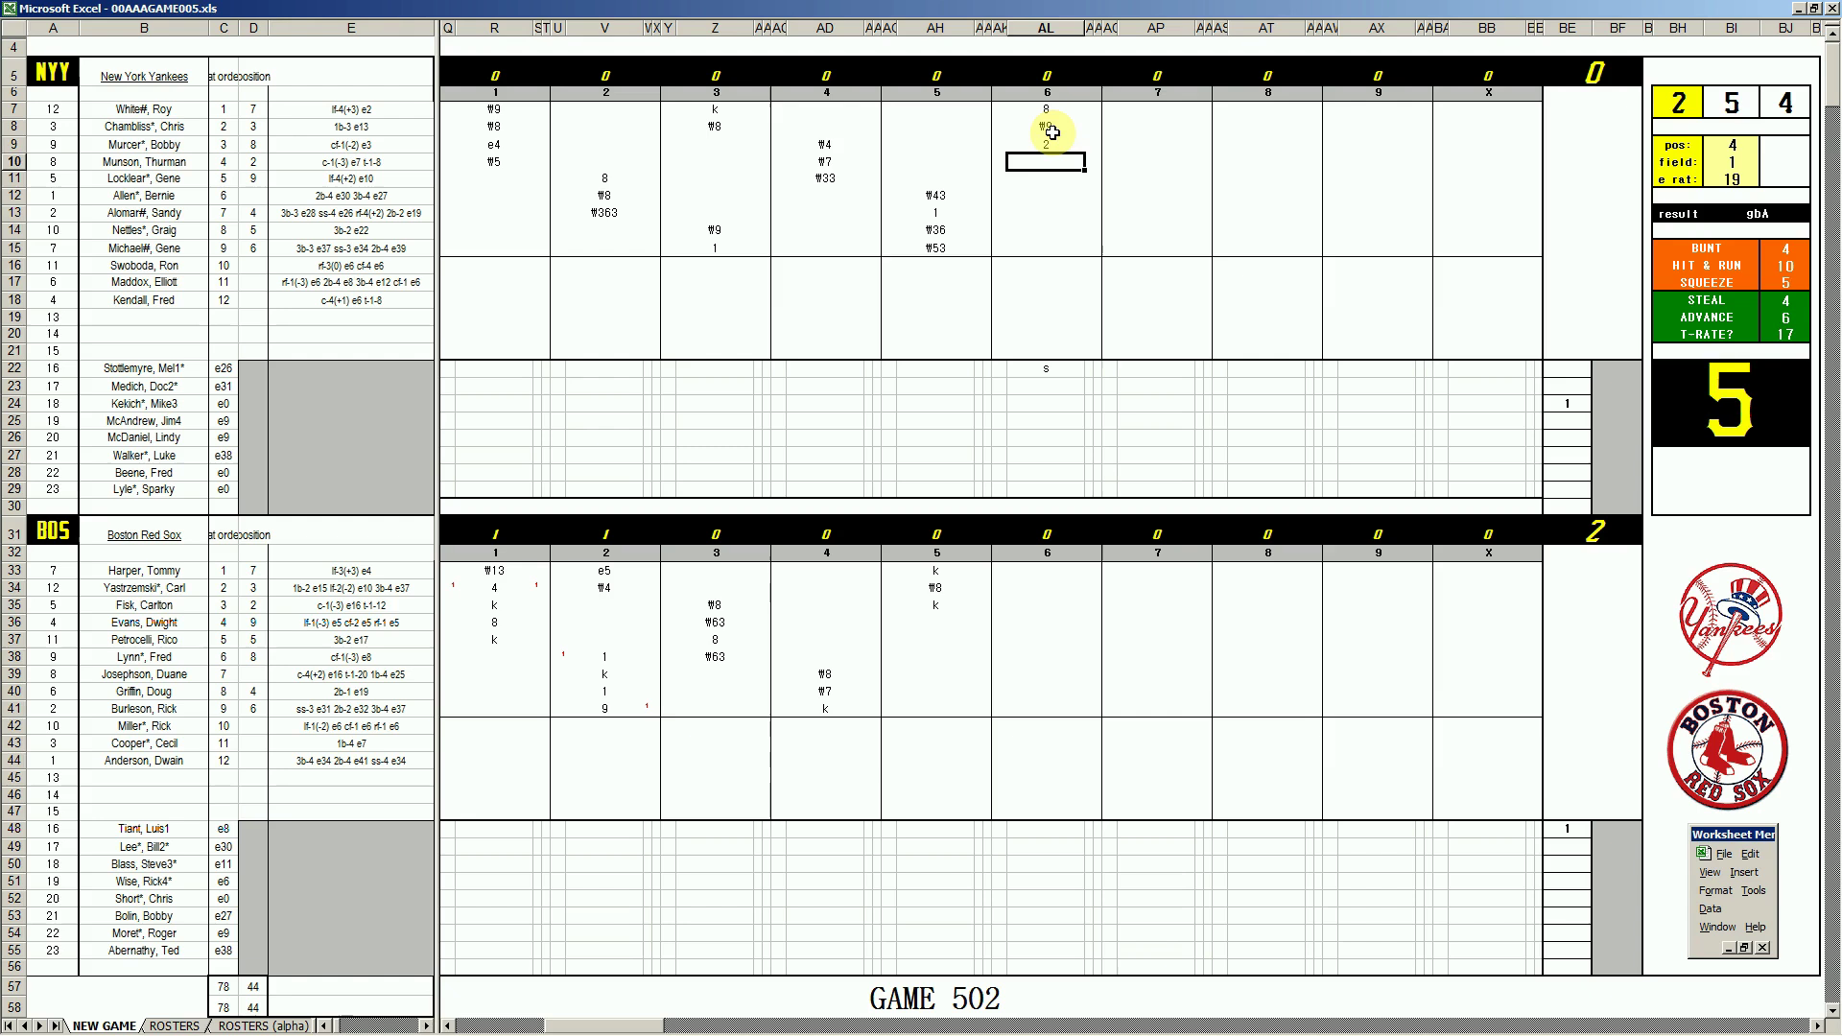
- Add ₩53 to the Yankees' sixth, then enter Boston's sixth as ₩8, ₩7 and k from row 36
text(\53)
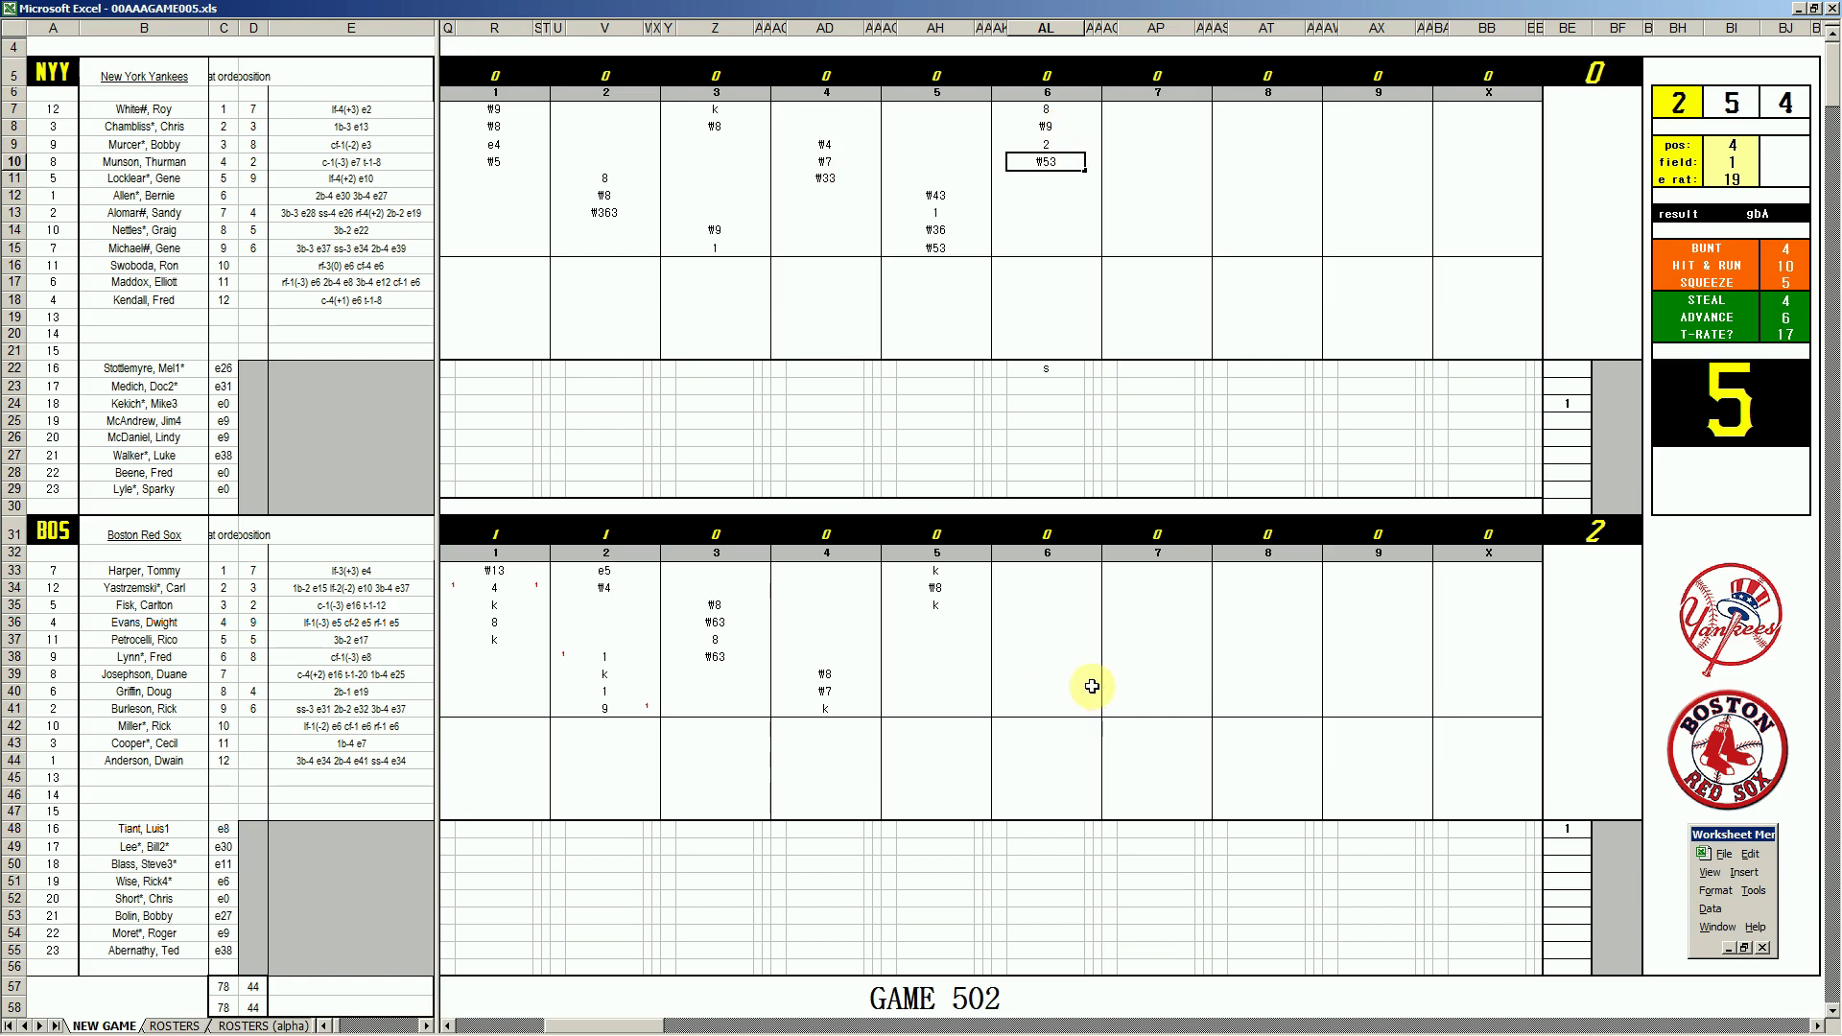
click(1021, 626)
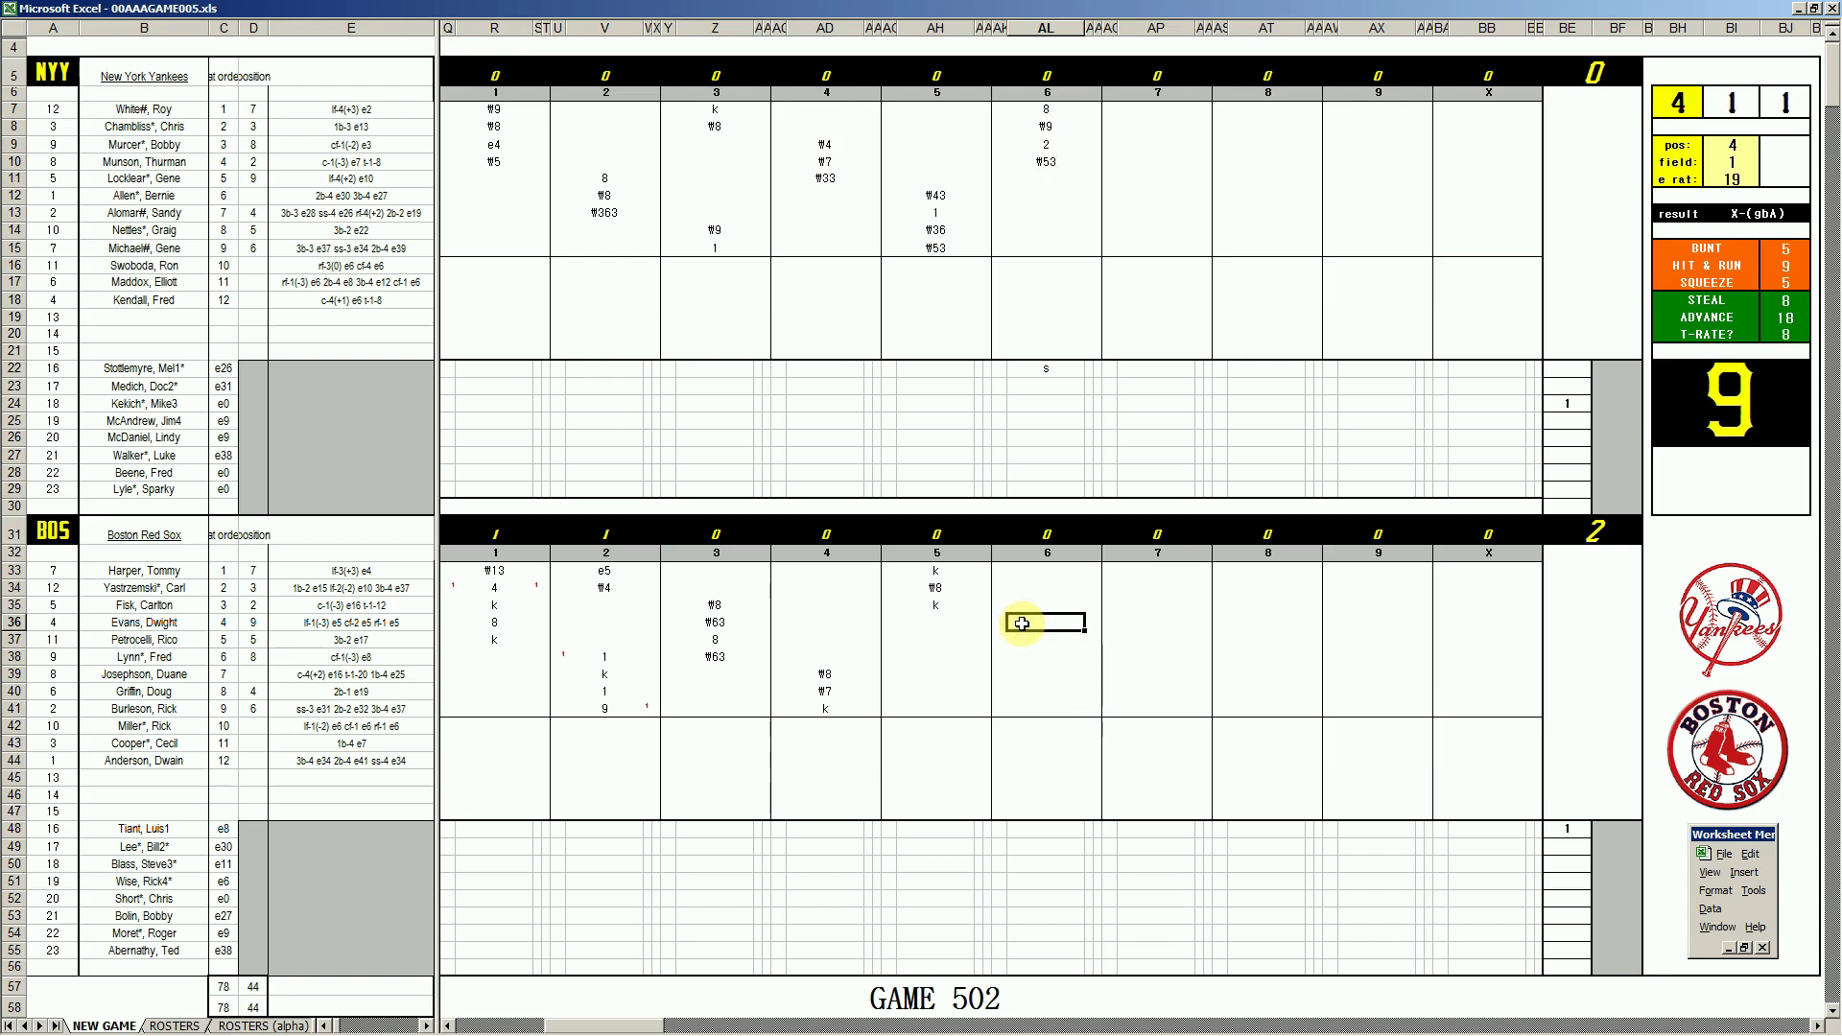
text(\8)
key(Return)
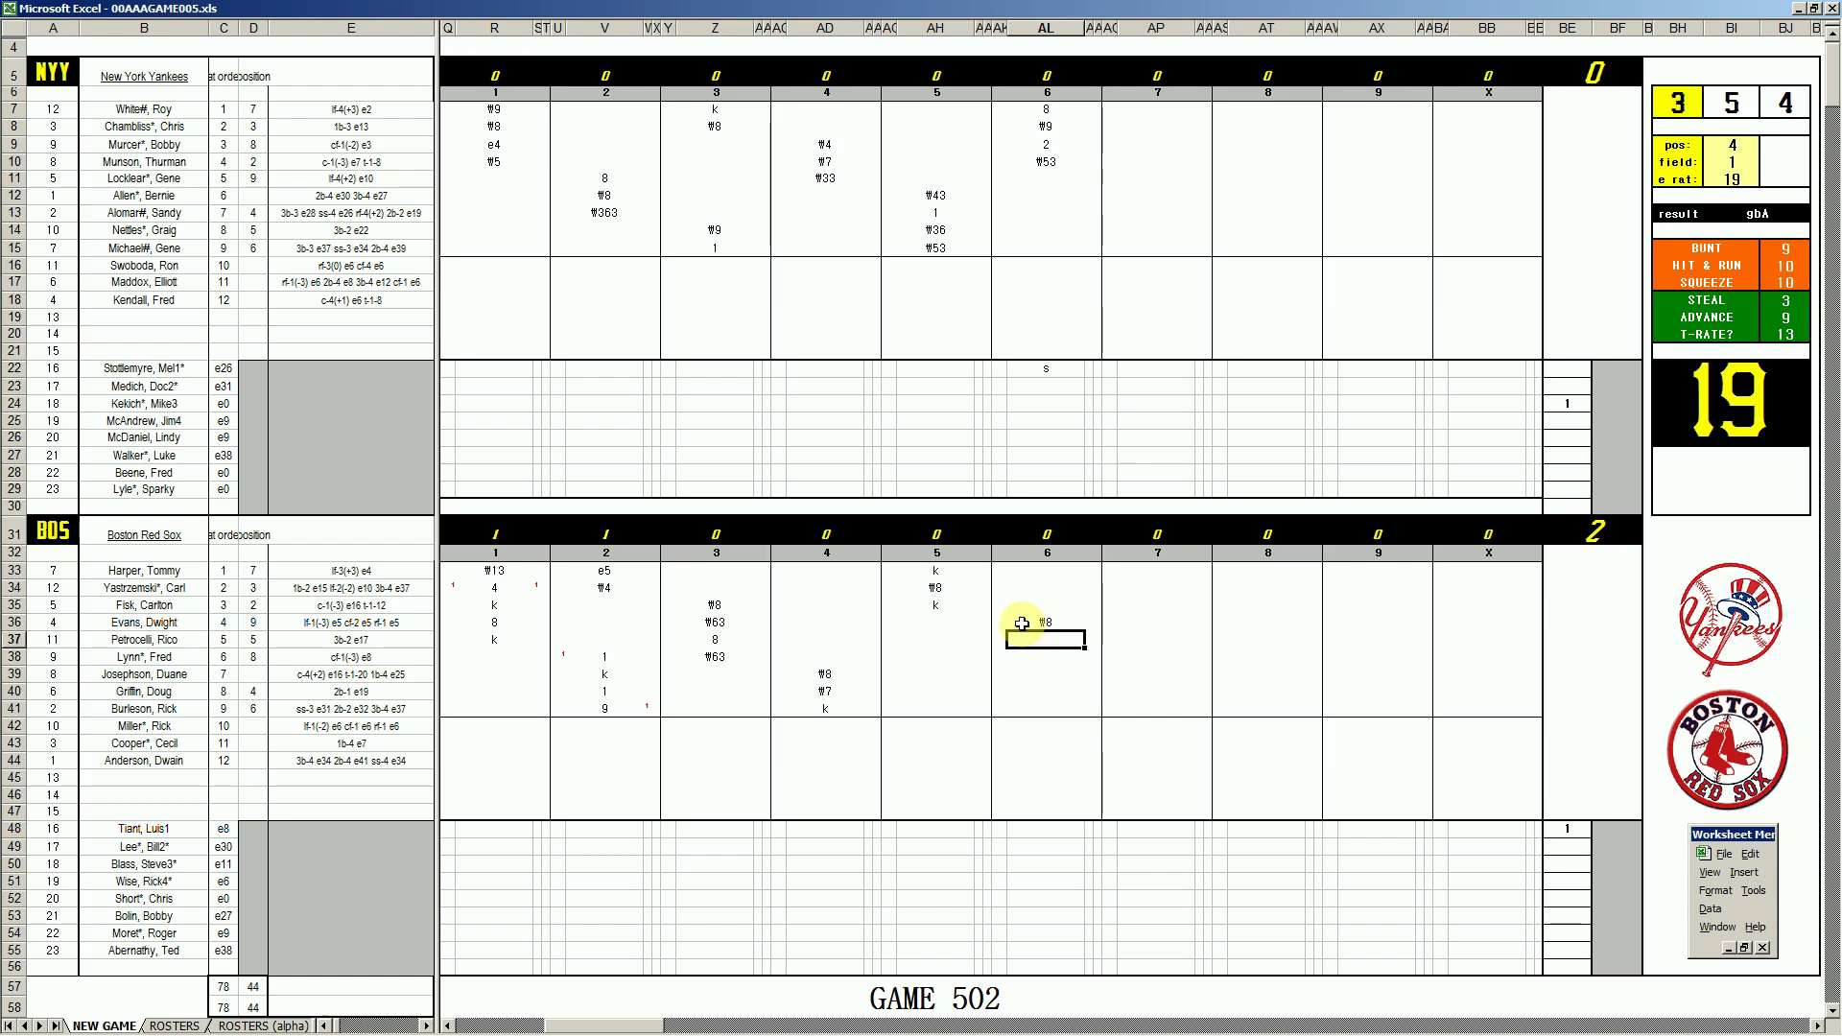
text(\7)
key(Return)
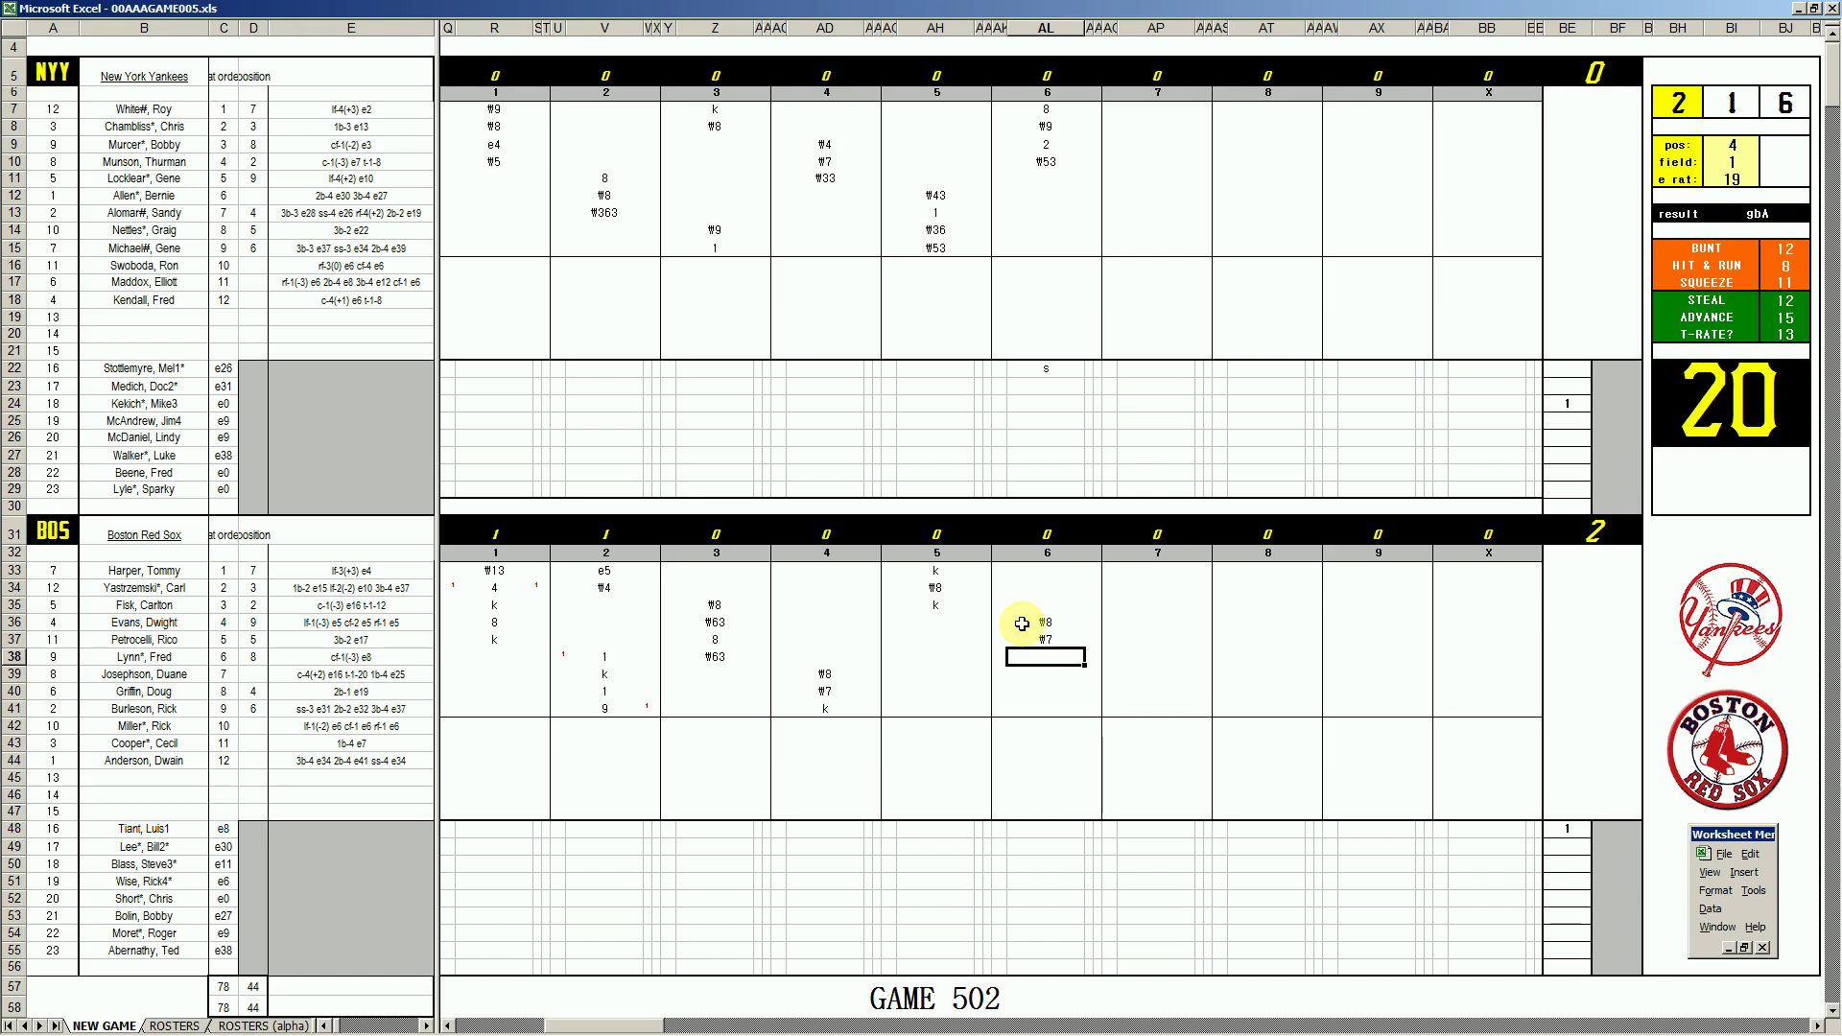
text(k)
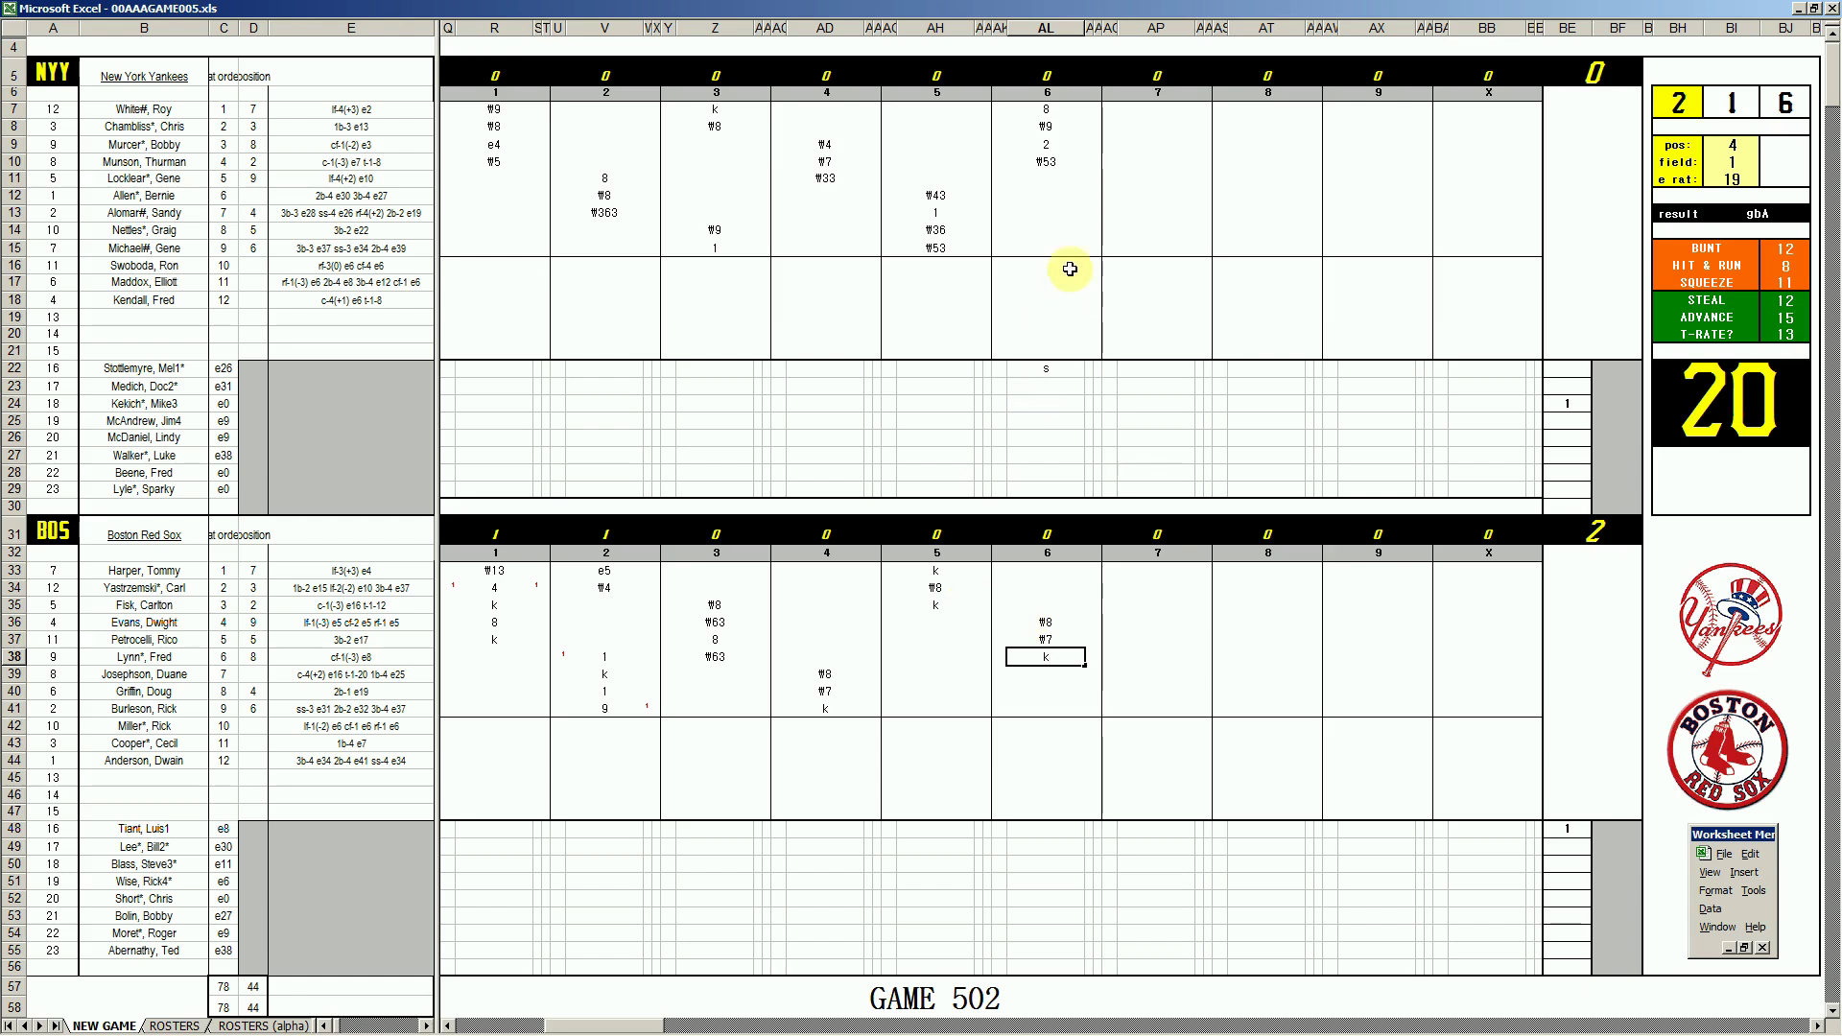
- Enter the Yankees' seventh inning as 1, 8, ₩8 and 8 from row 11
click(1133, 182)
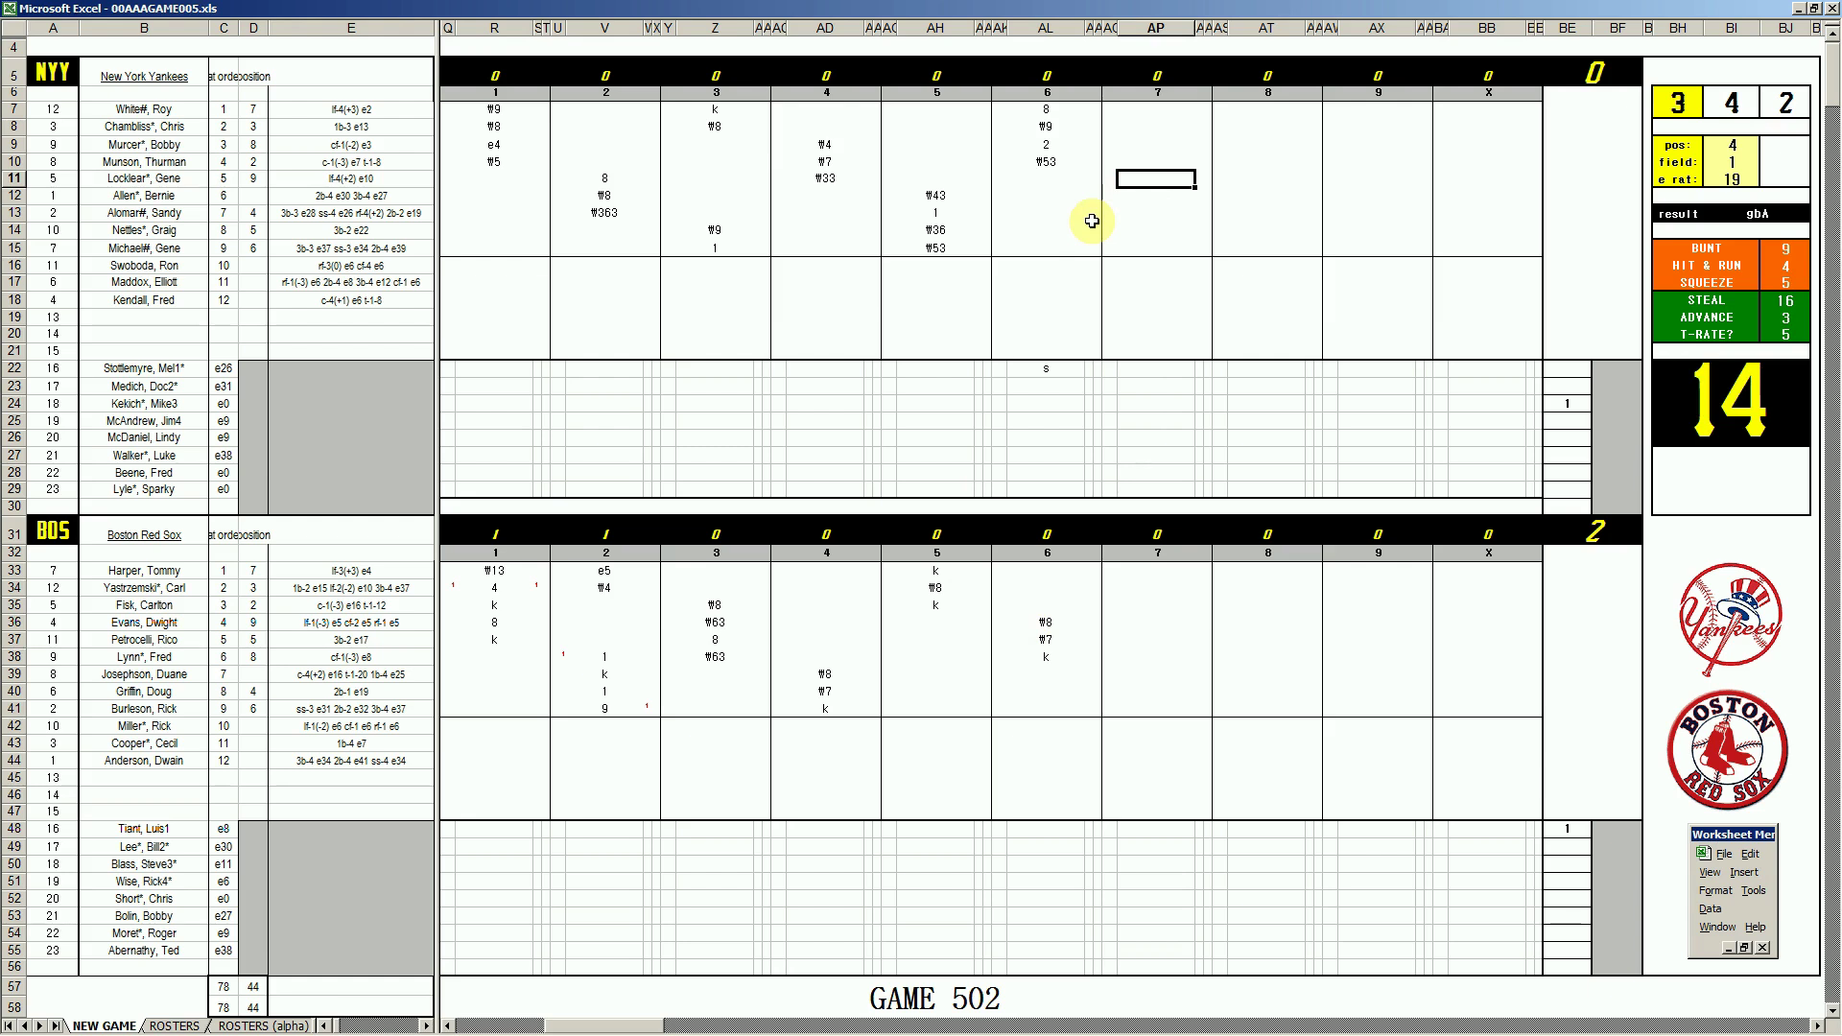
text(1)
key(Return)
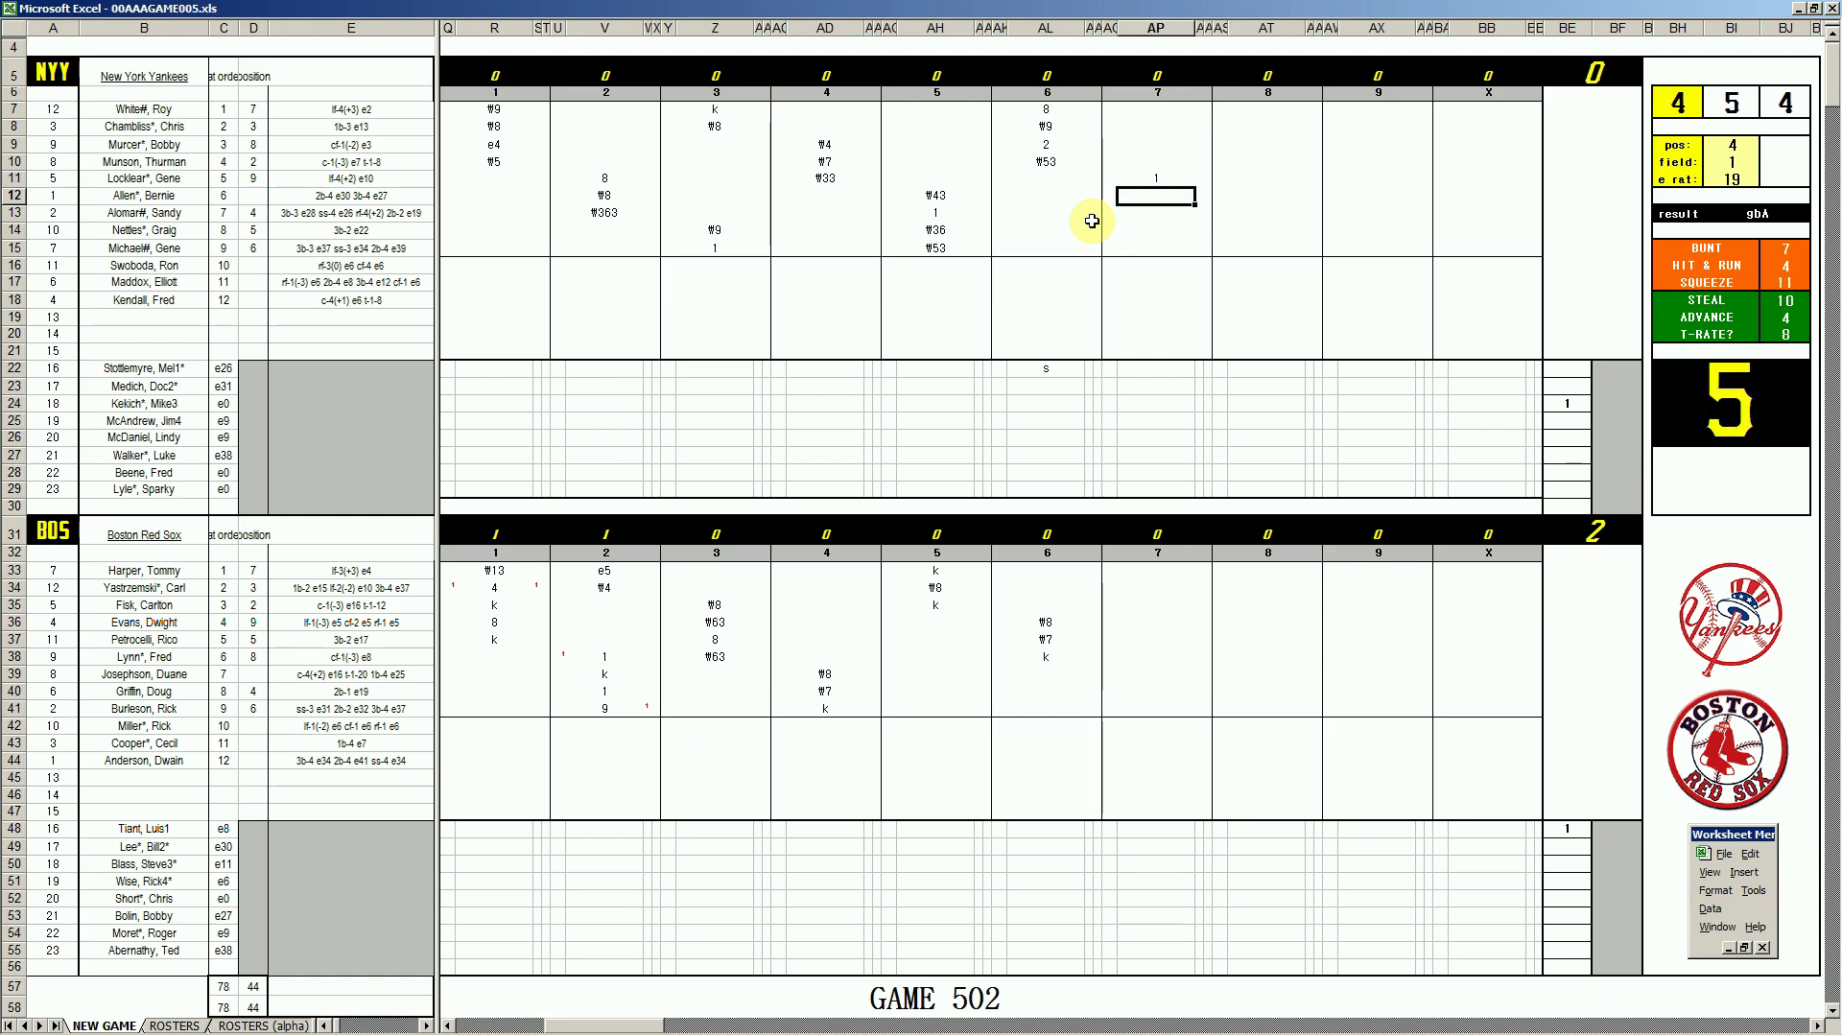
text(8)
key(Return)
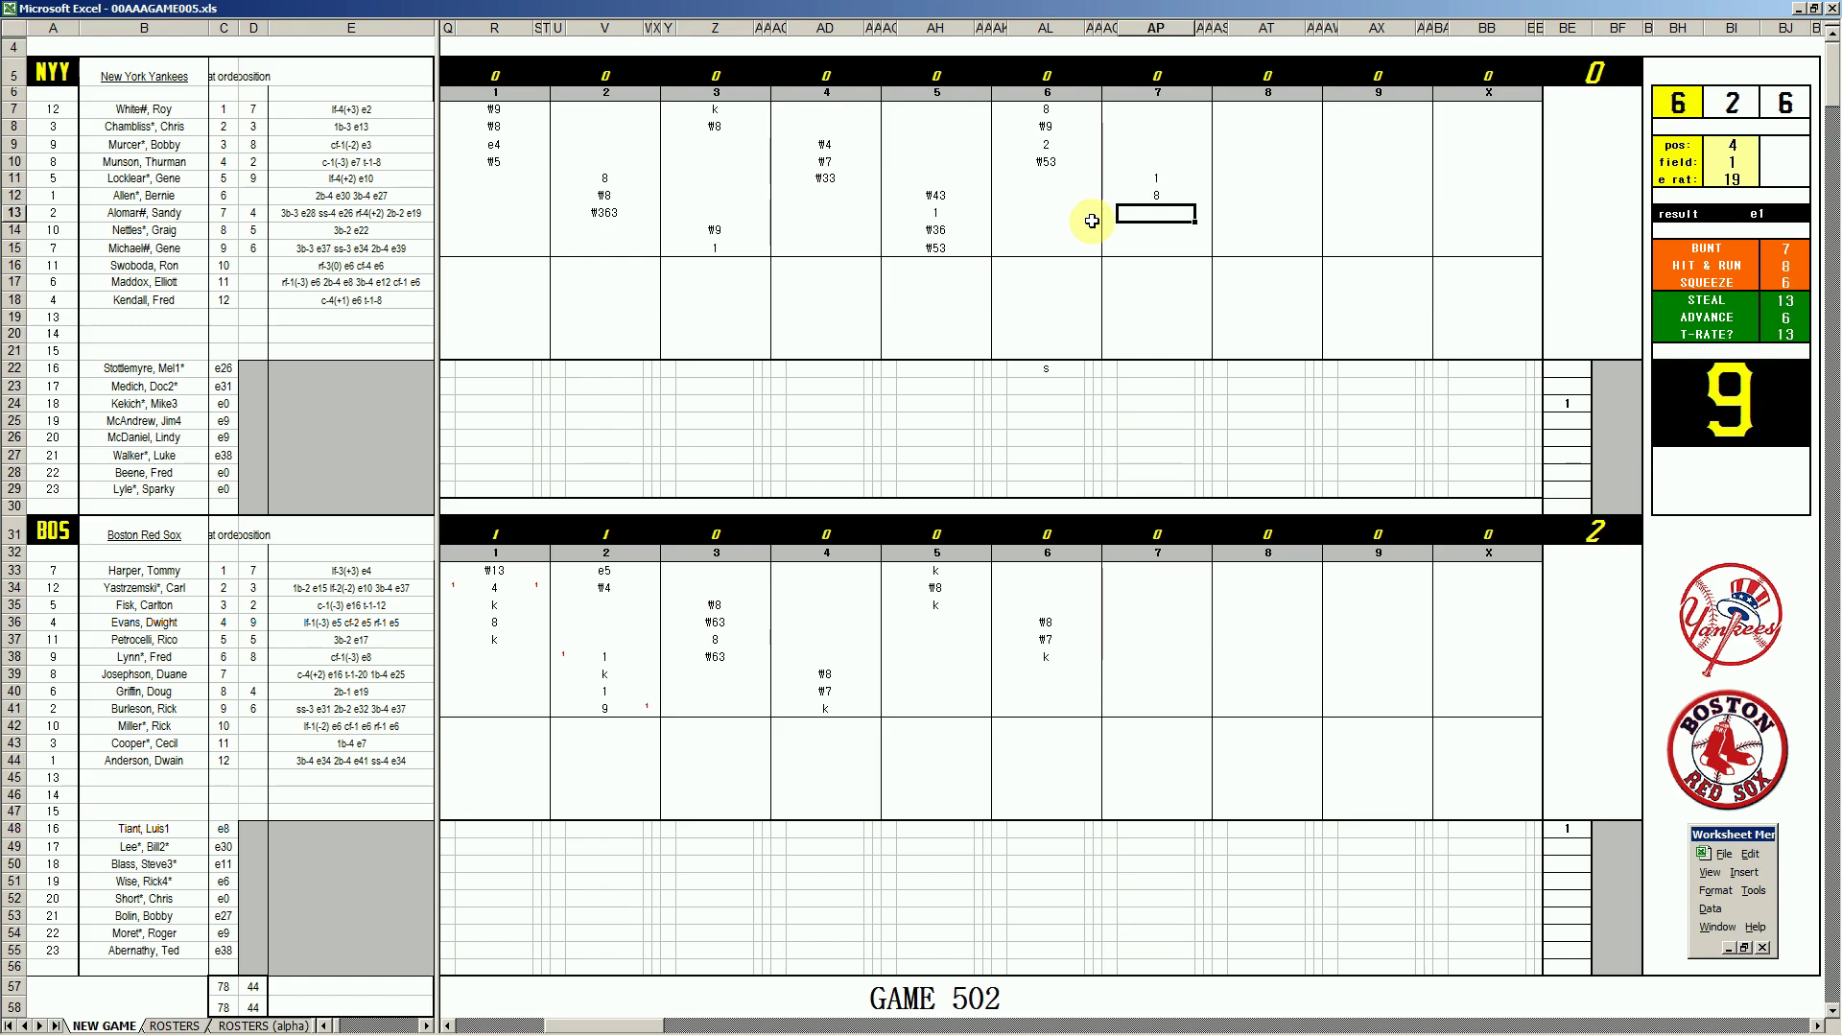
text(#8)
key(Return)
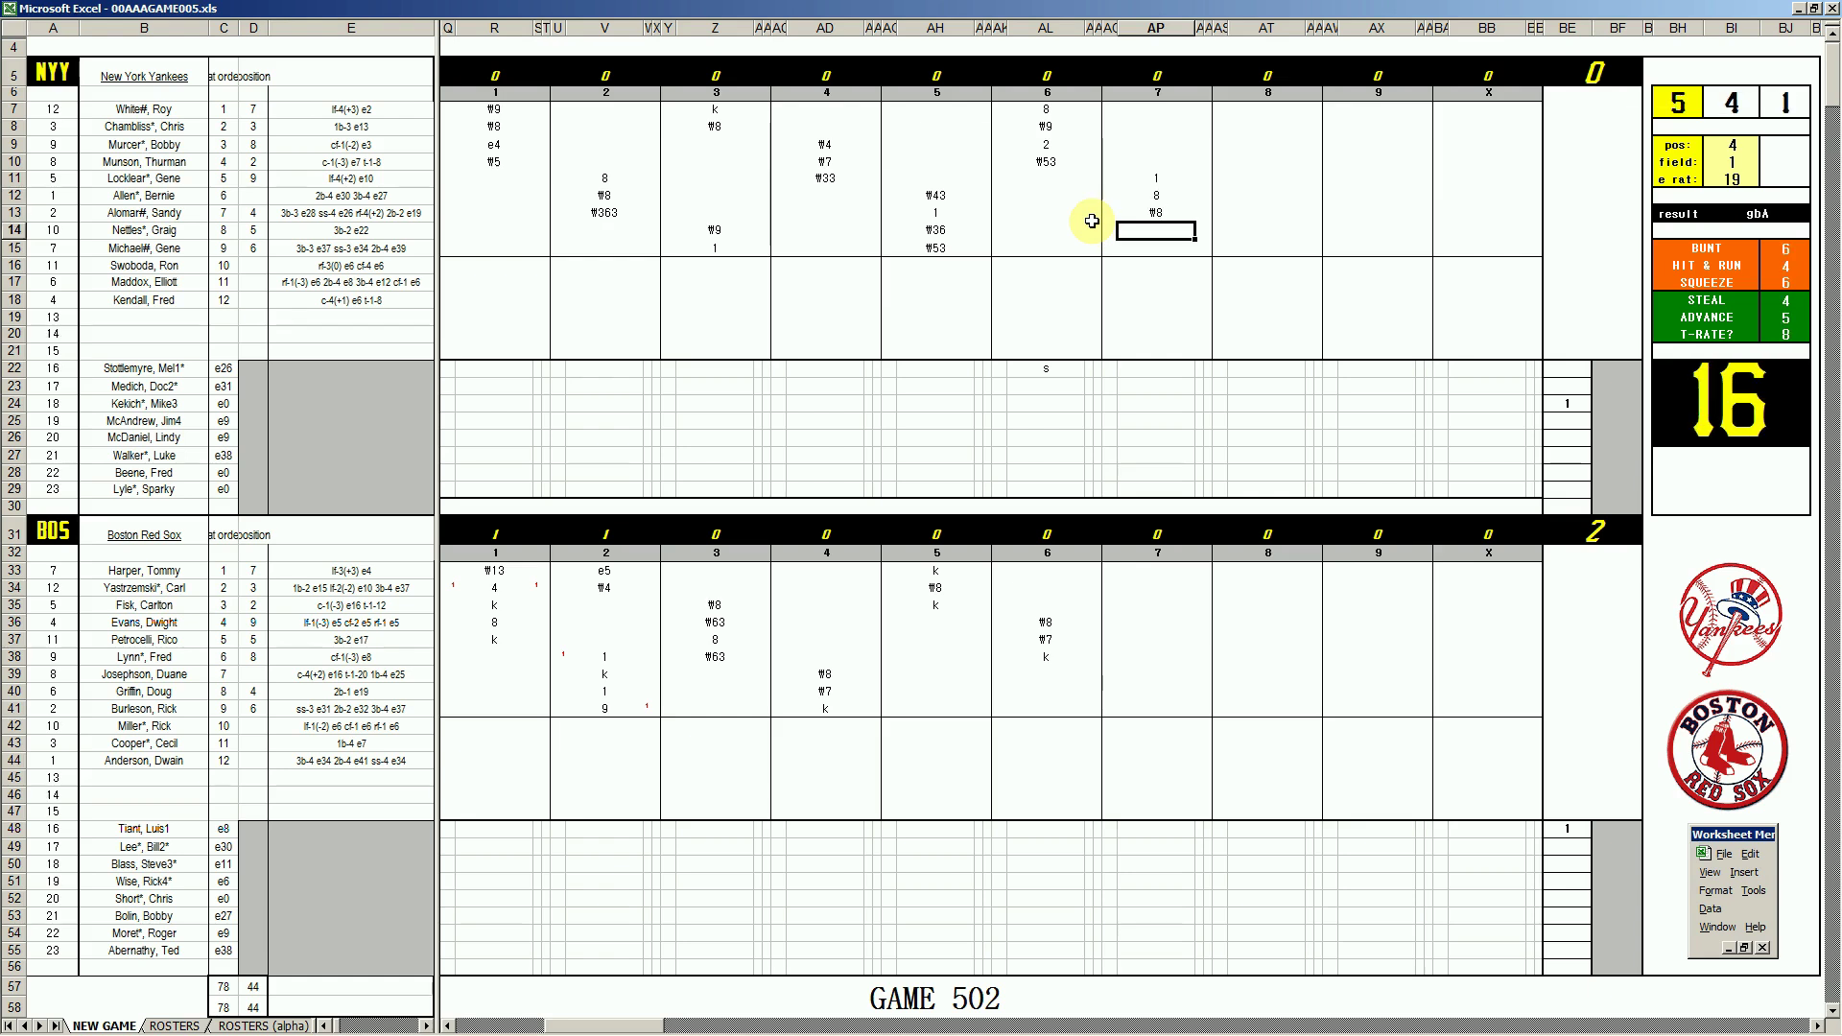
text(8)
- Change the dice panel's pos value from 4 to 6
click(1158, 284)
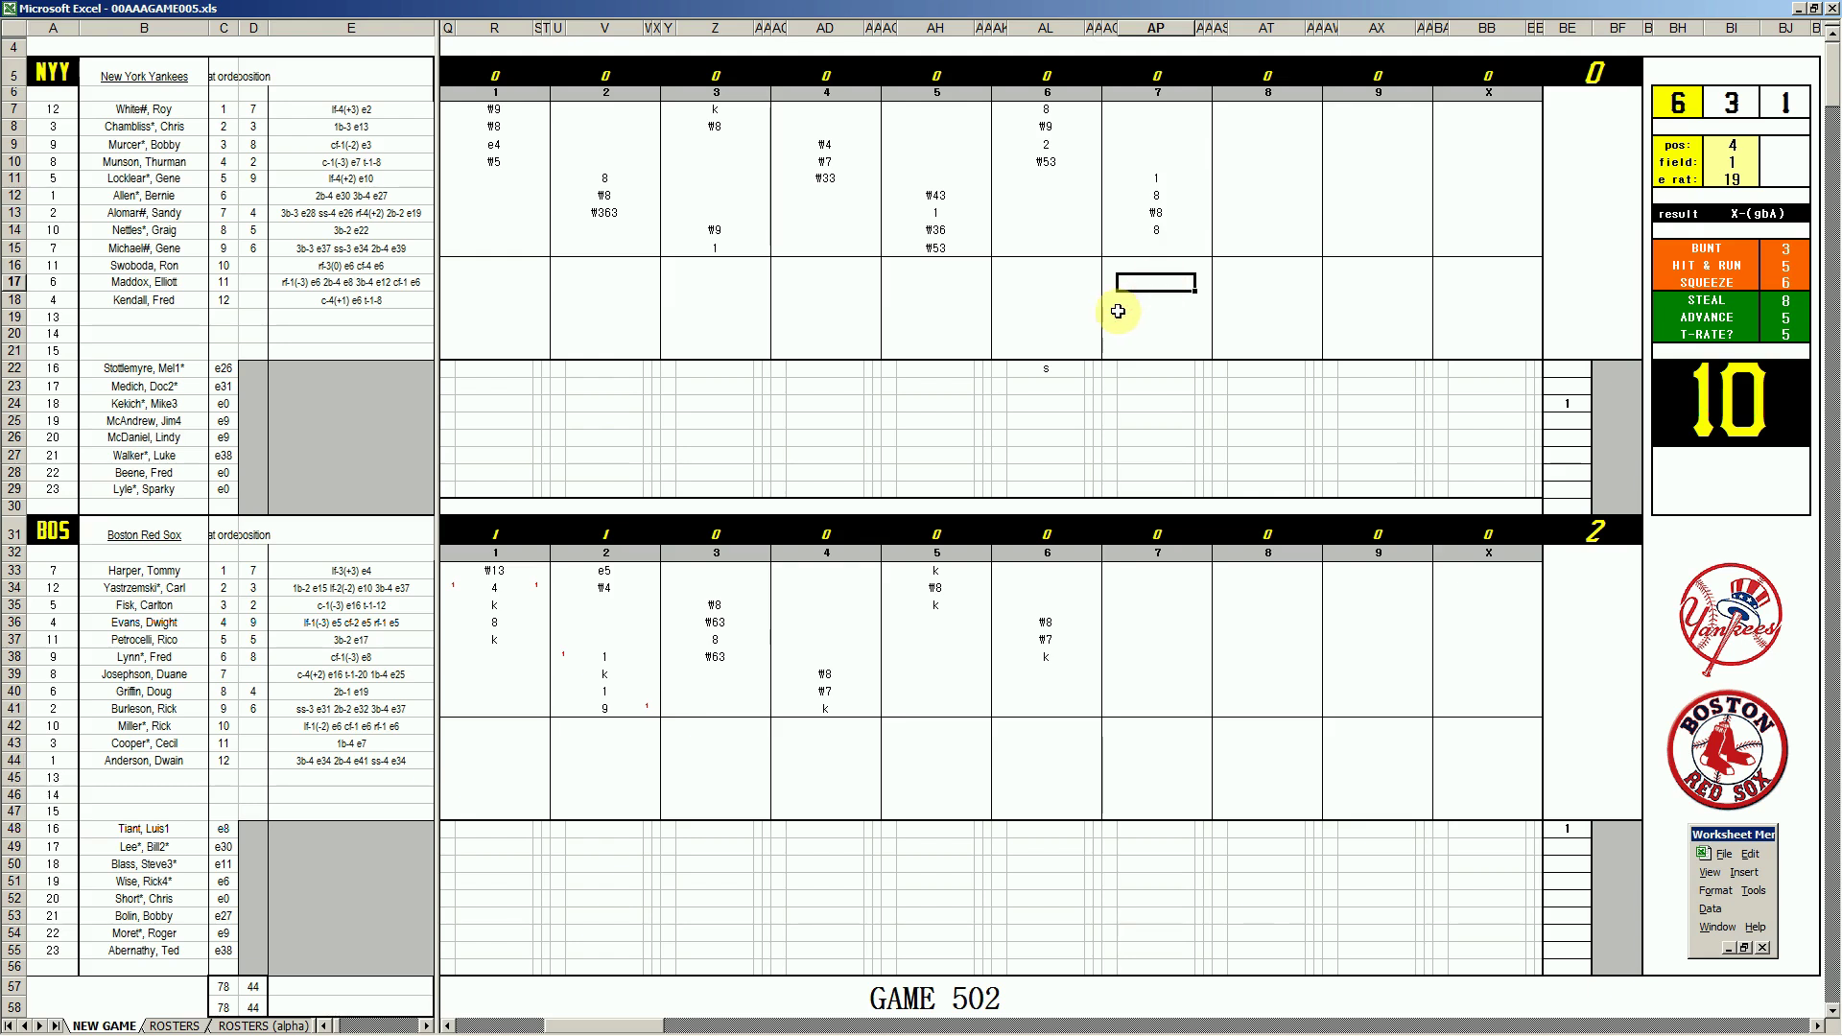
key(Return)
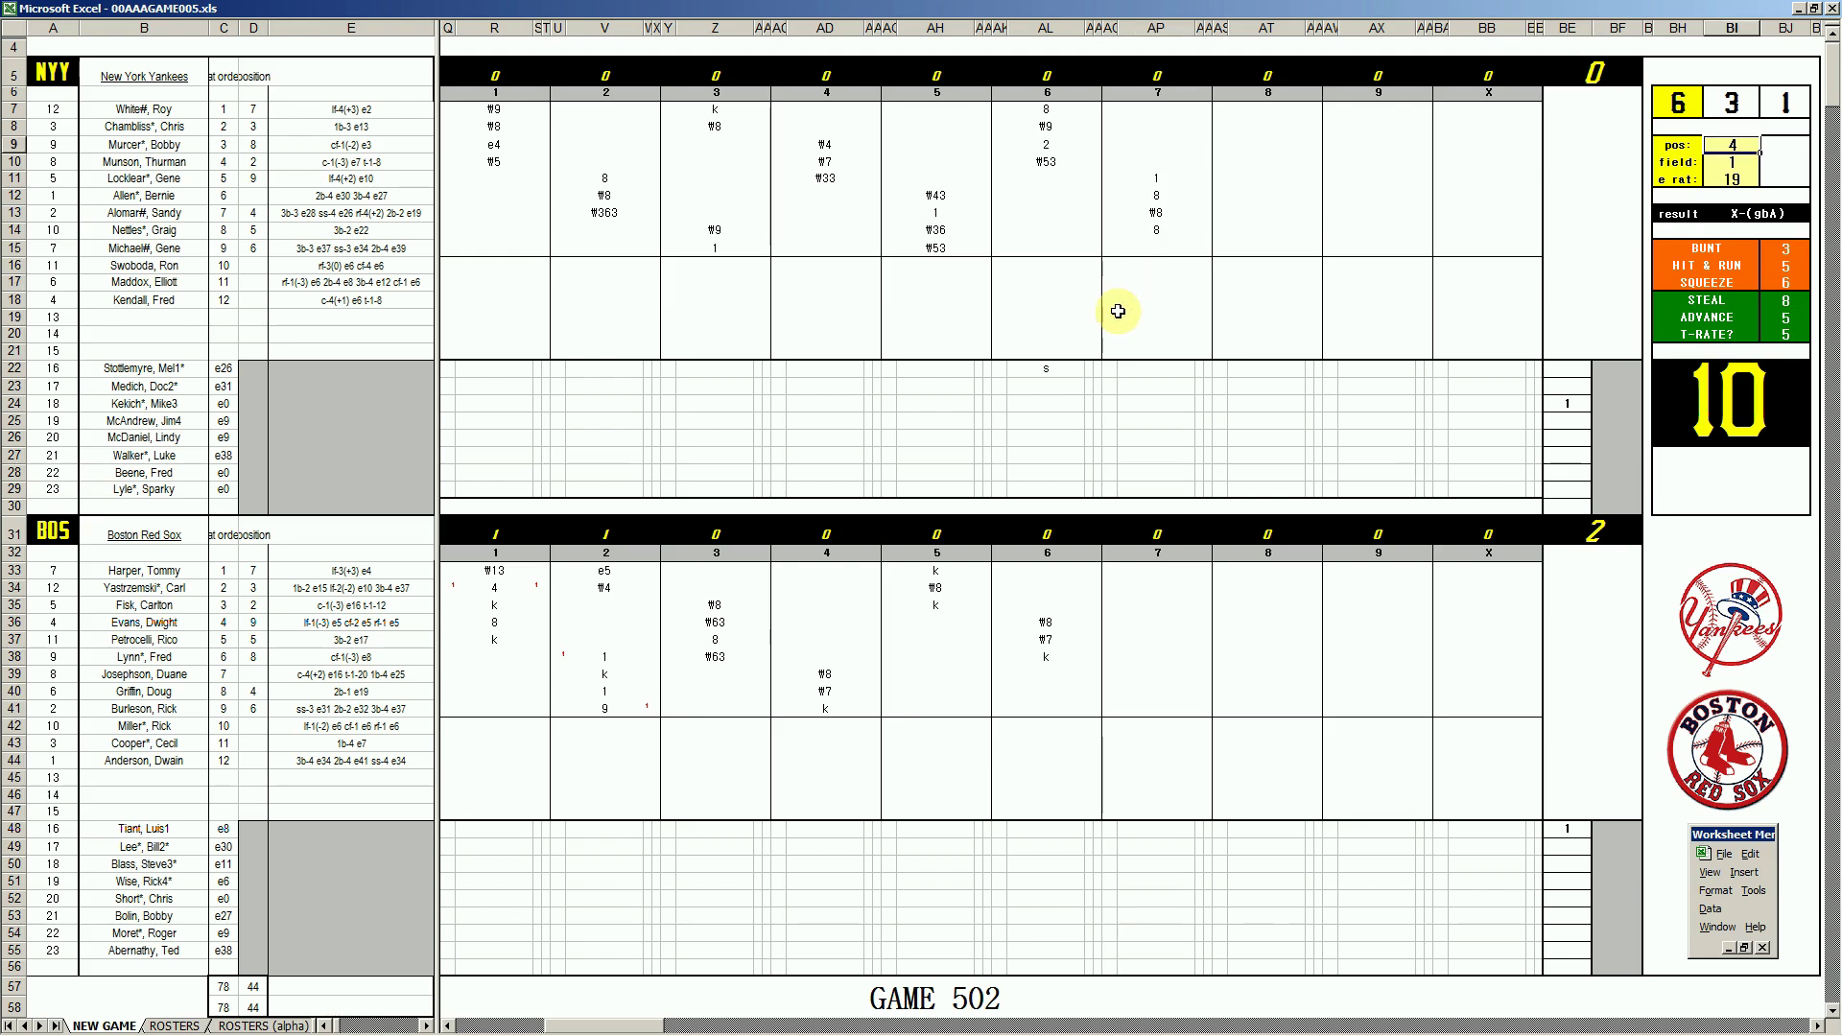
key(Return)
- Set the dice panel's field value to 3
text(1)
key(Return)
text(3)
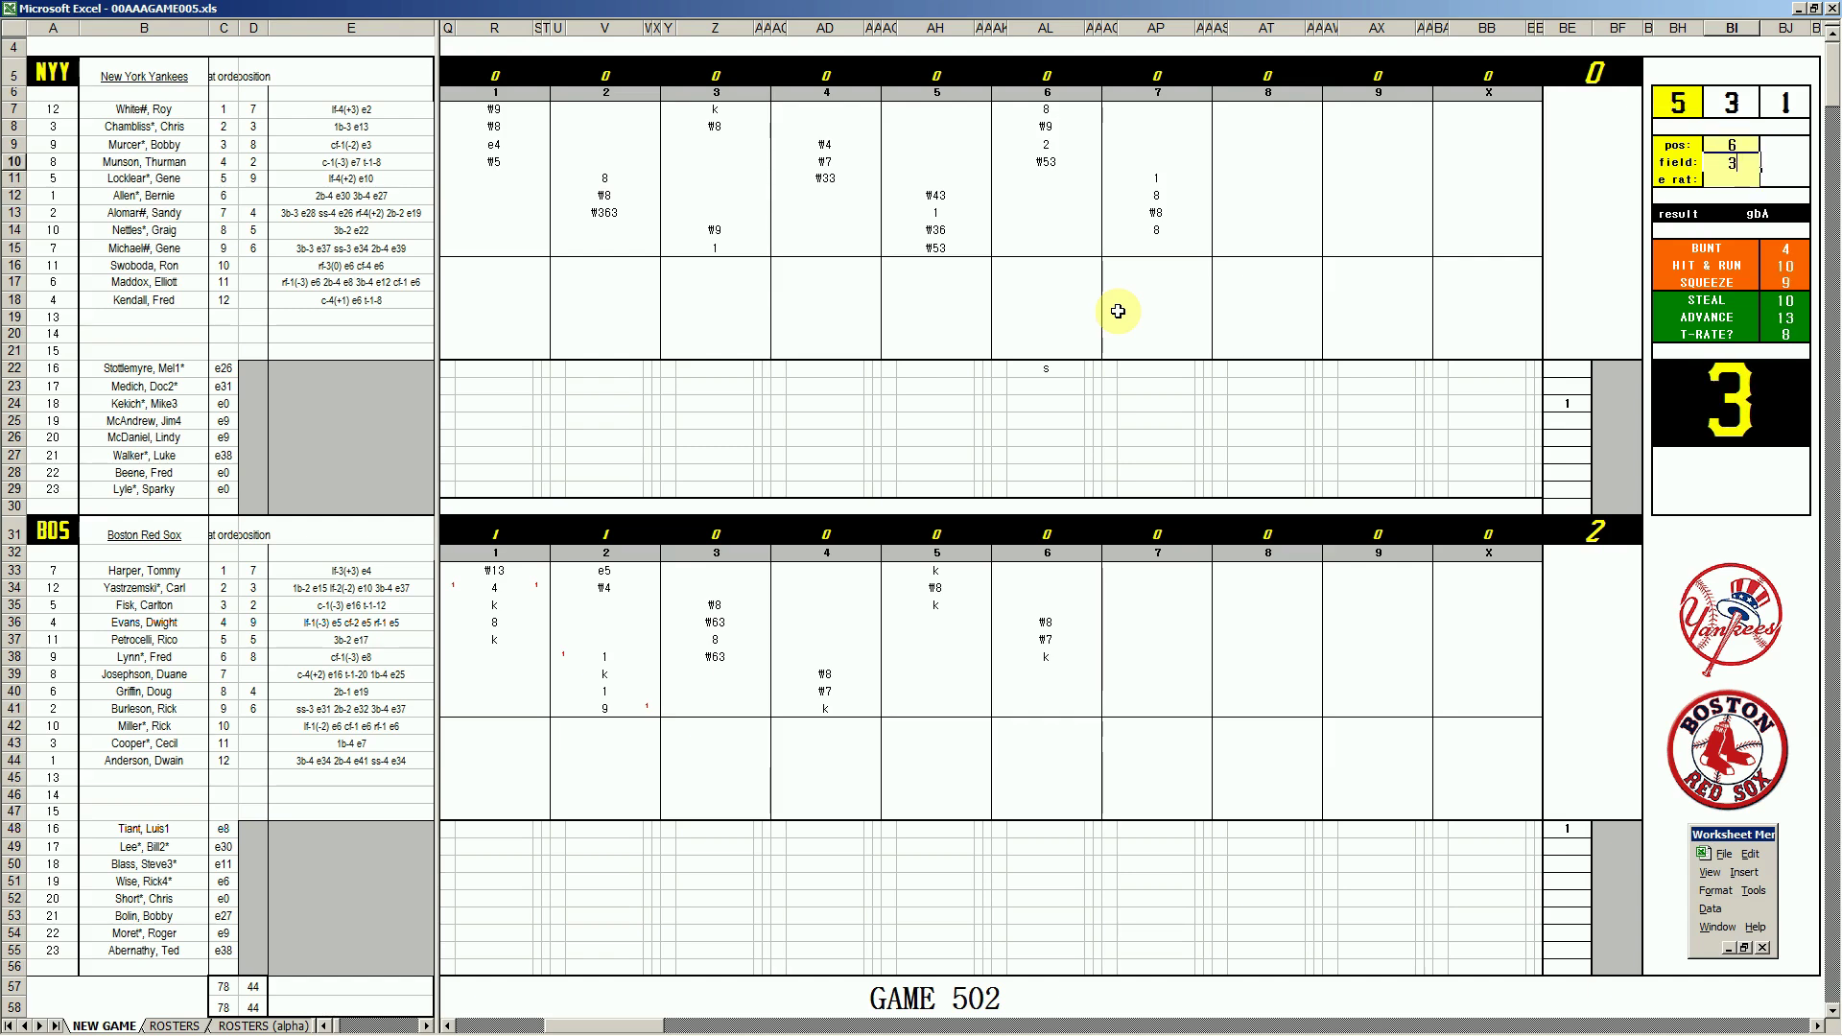
key(Return)
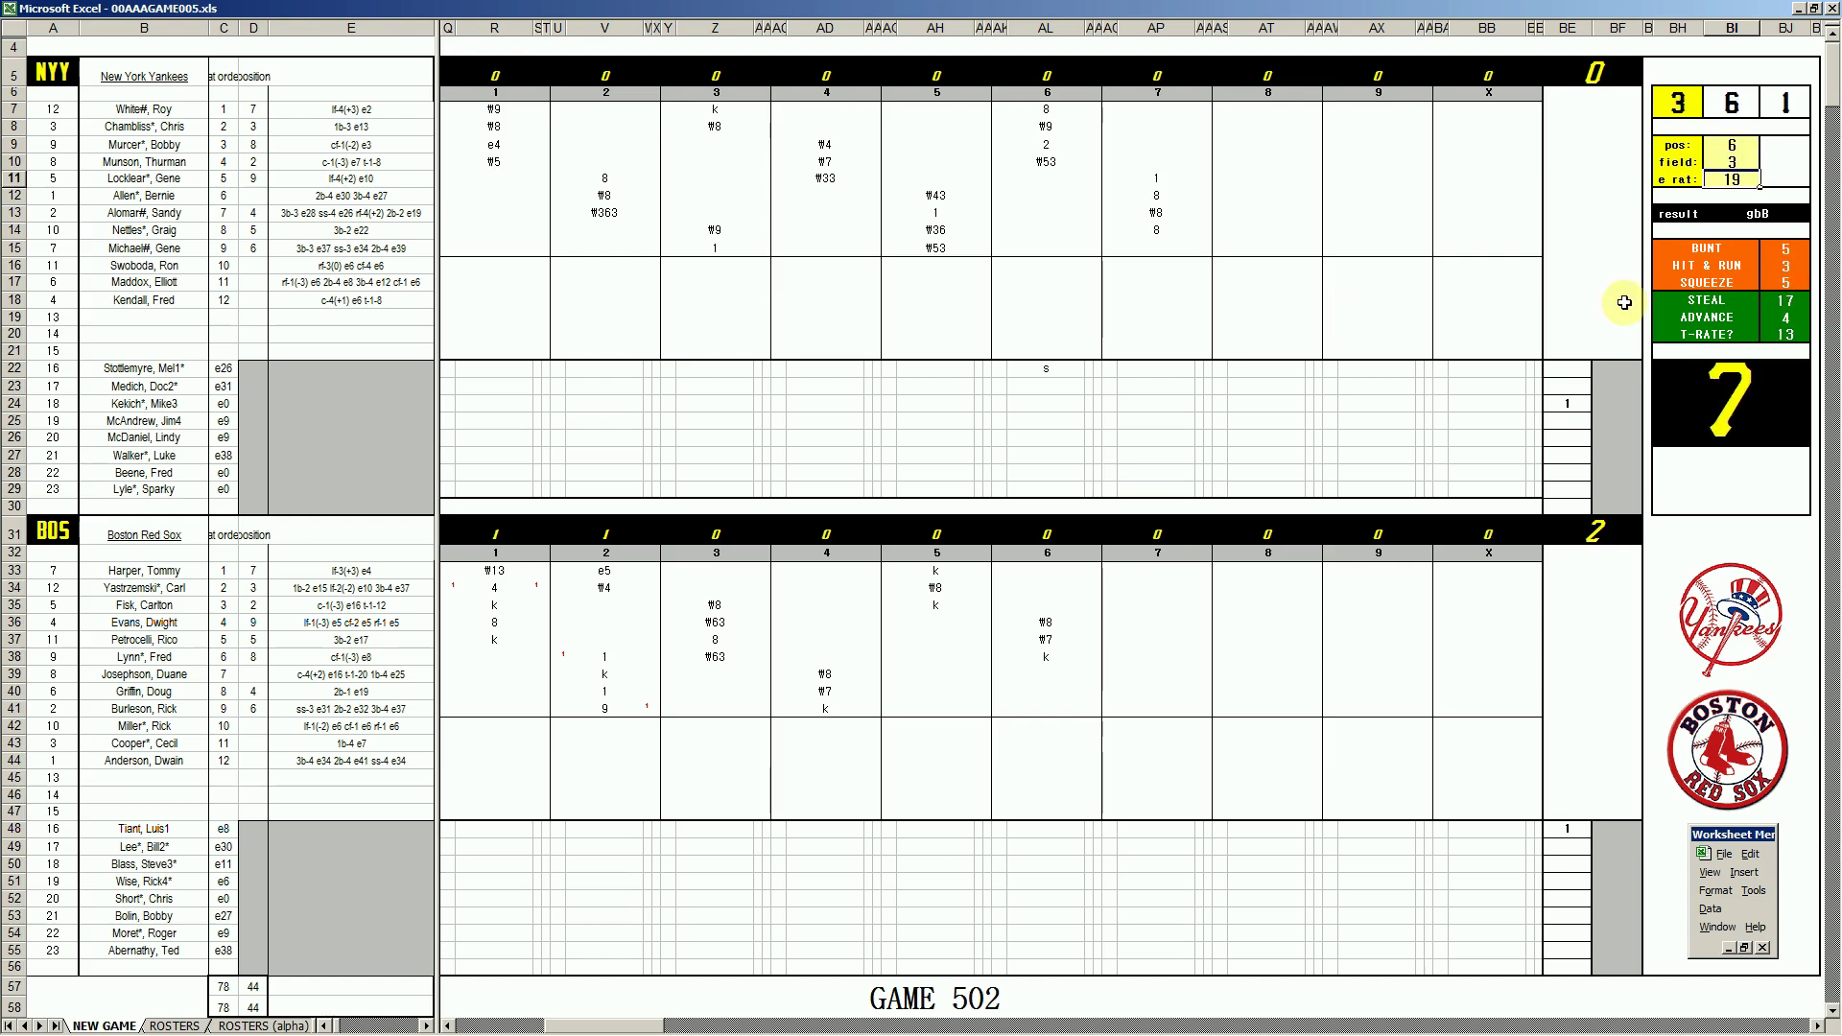
- Add ₩64, 8 and ₩43 to the Yankees' seventh and mark their run on row 11
click(1161, 250)
text(\64)
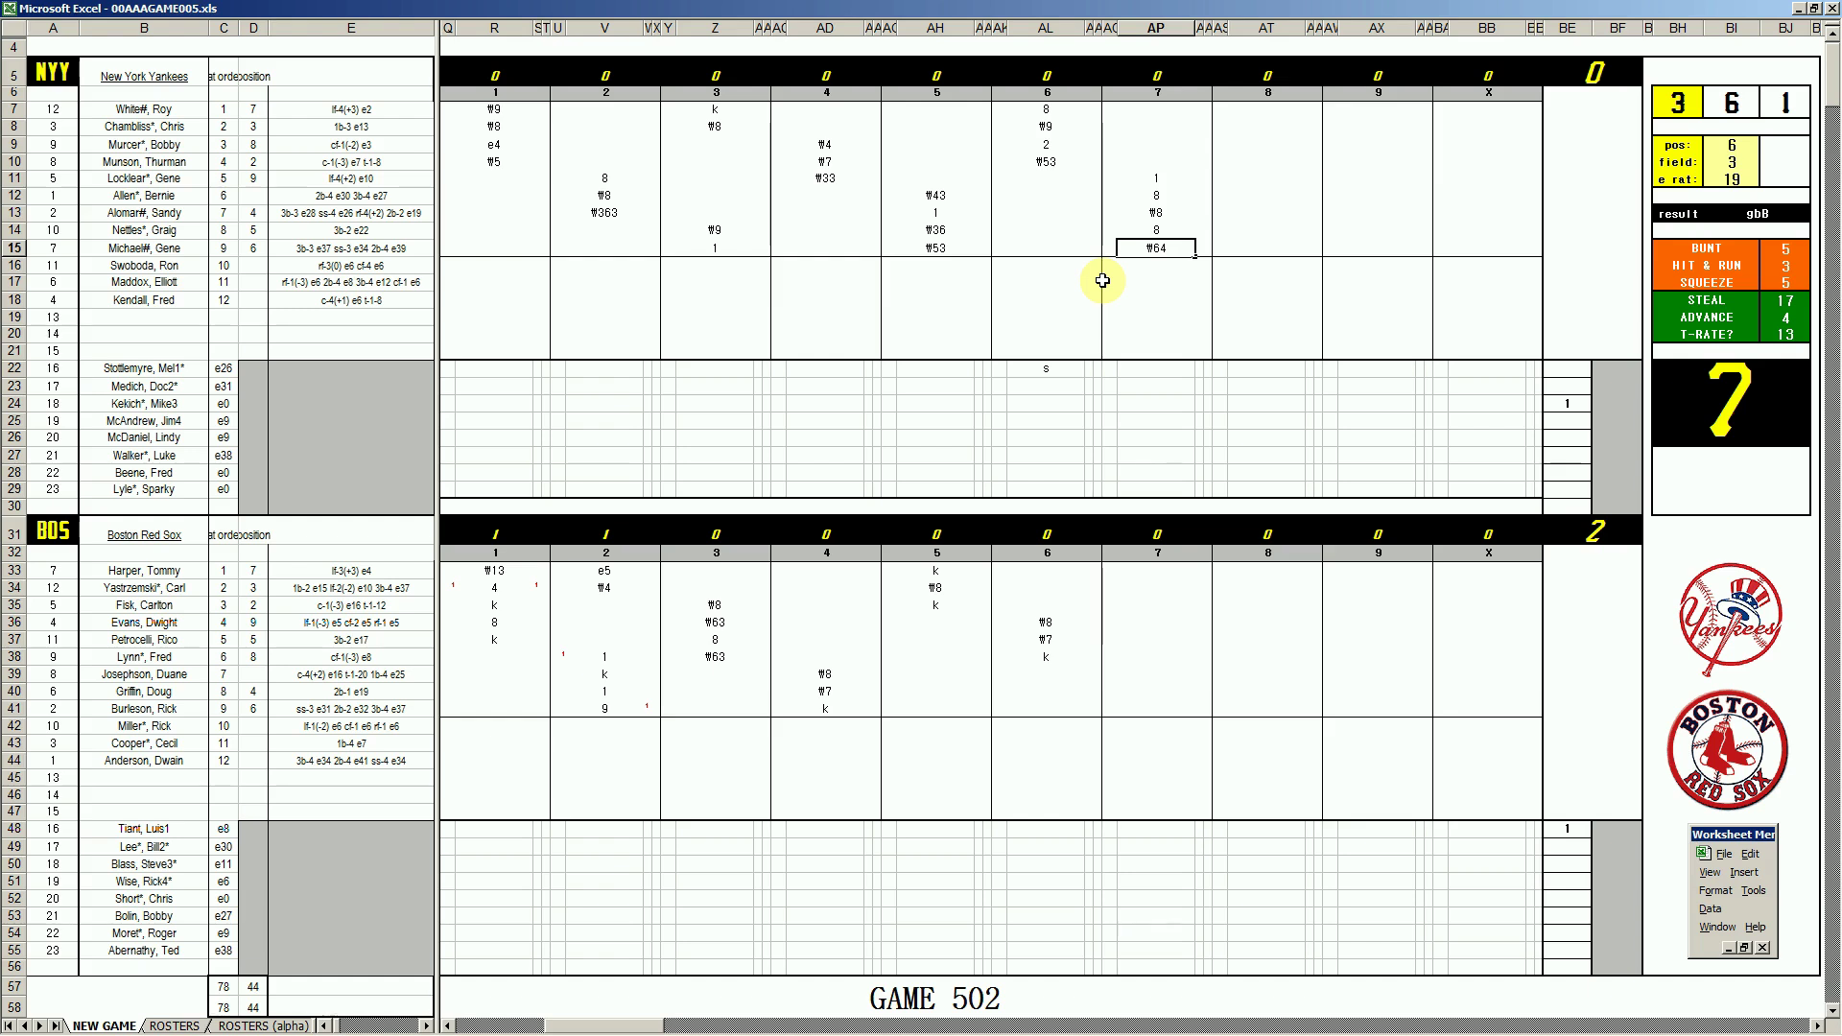
key(Return)
key(Left)
key(Up)
key(Up)
key(Up)
key(Up)
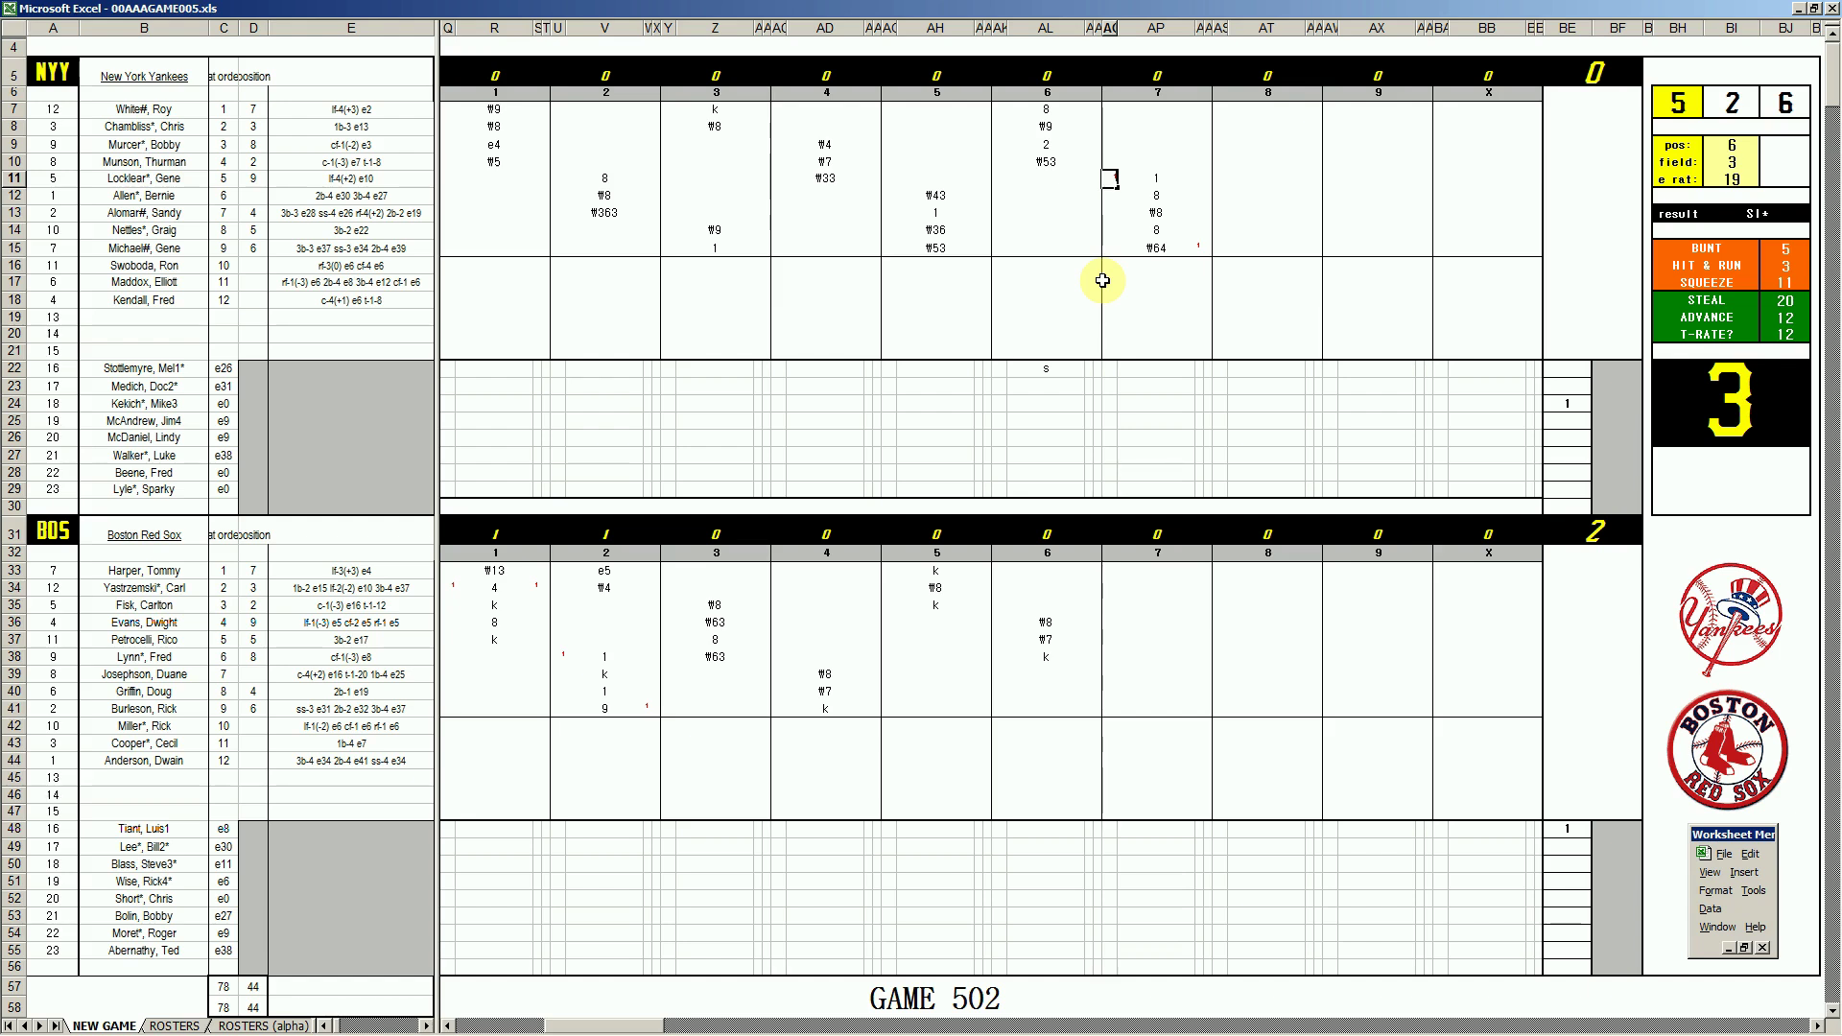
key(Return)
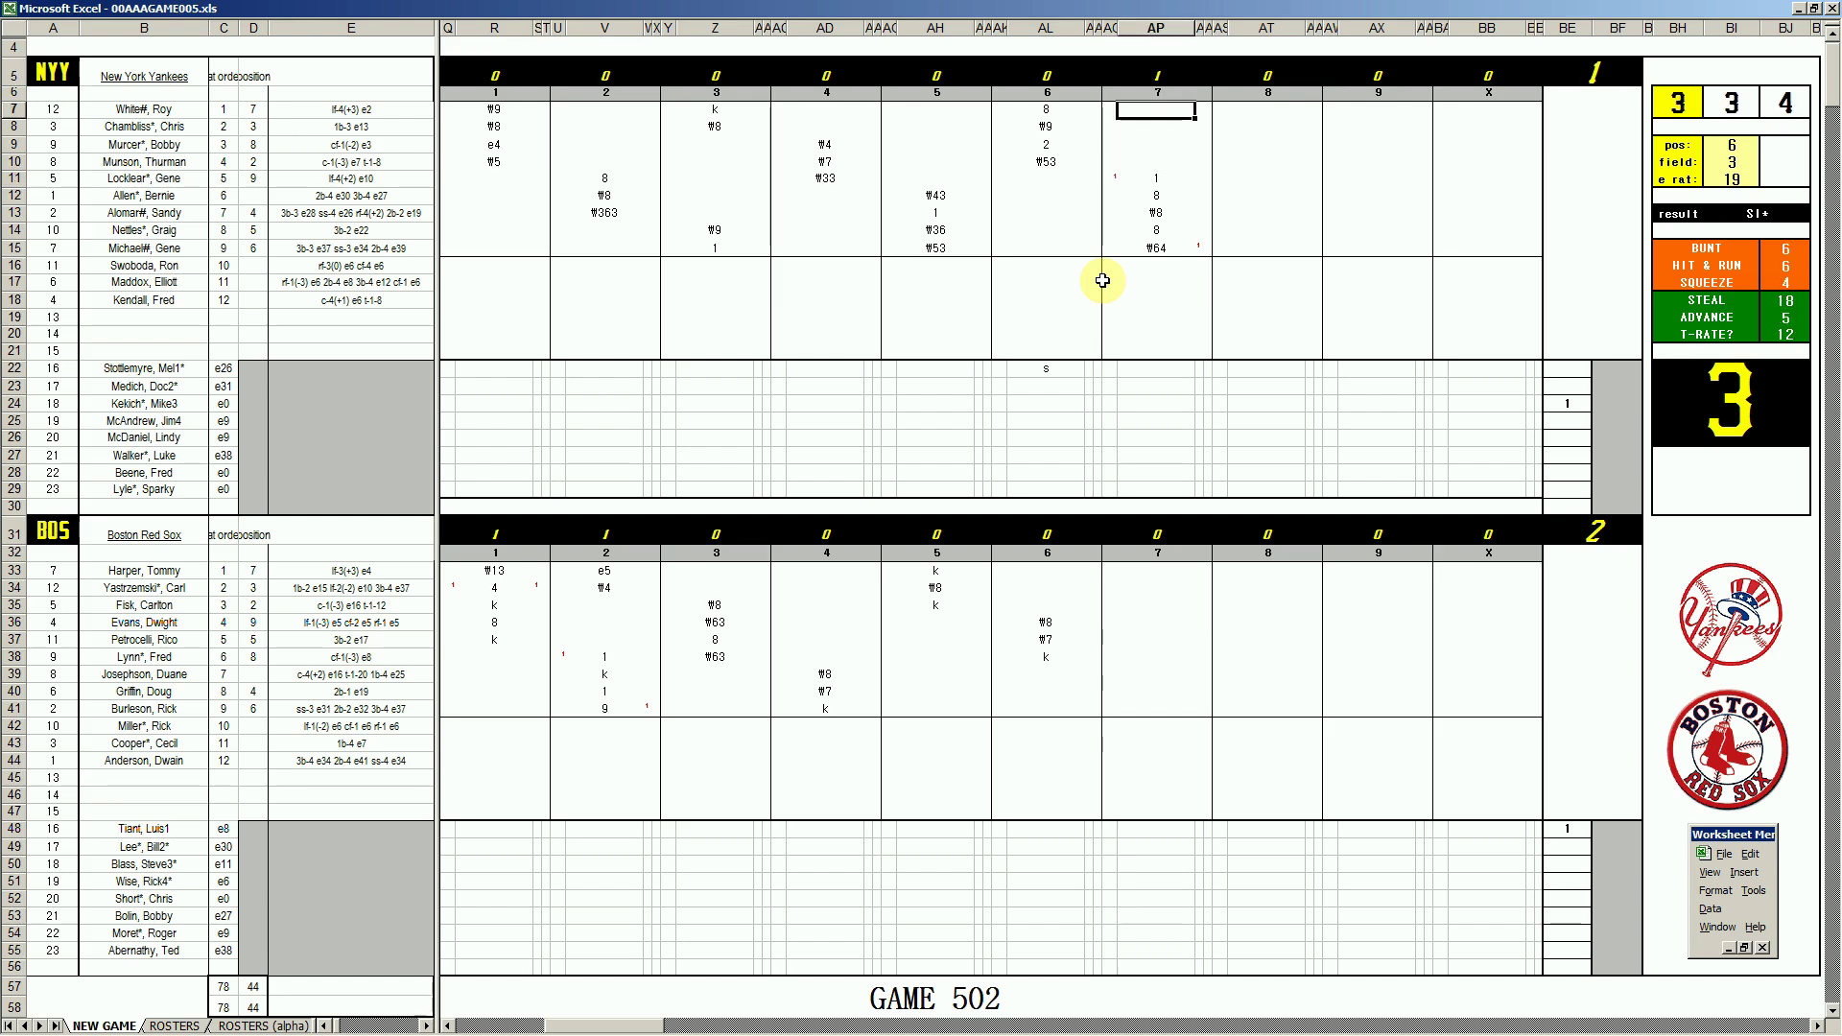
text(8)
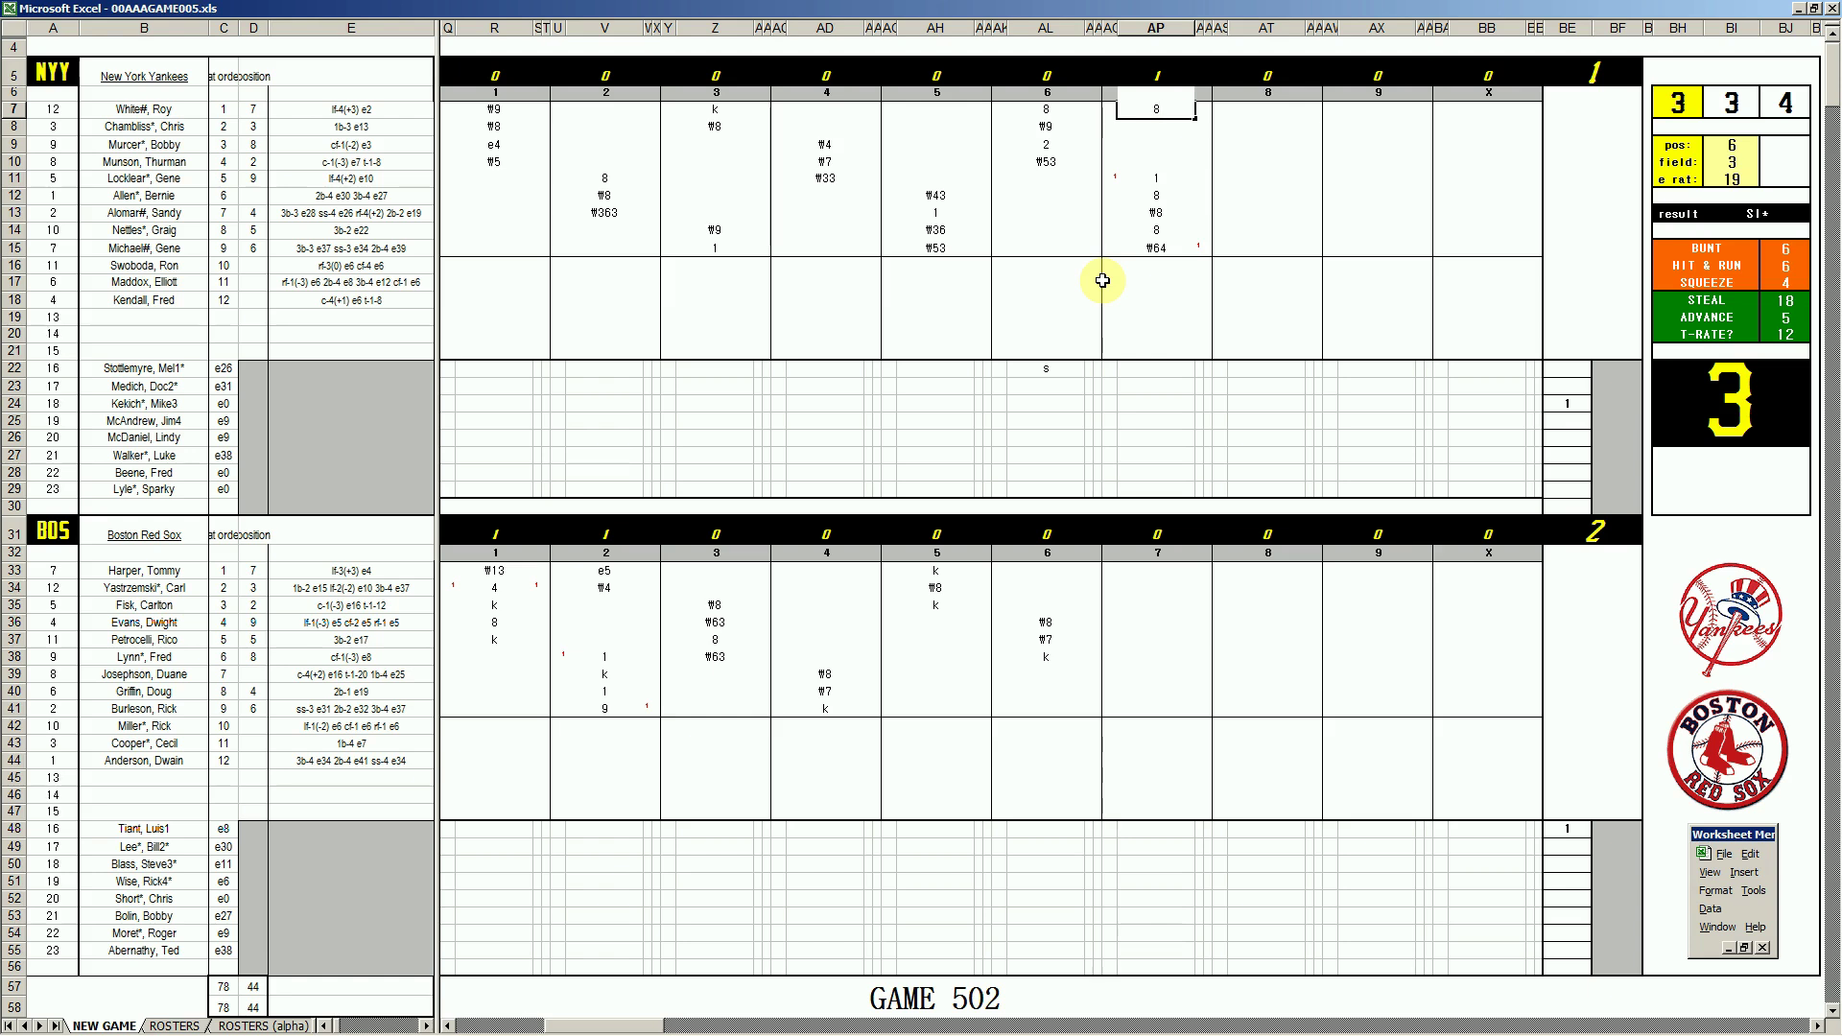
key(Return)
text(#43)
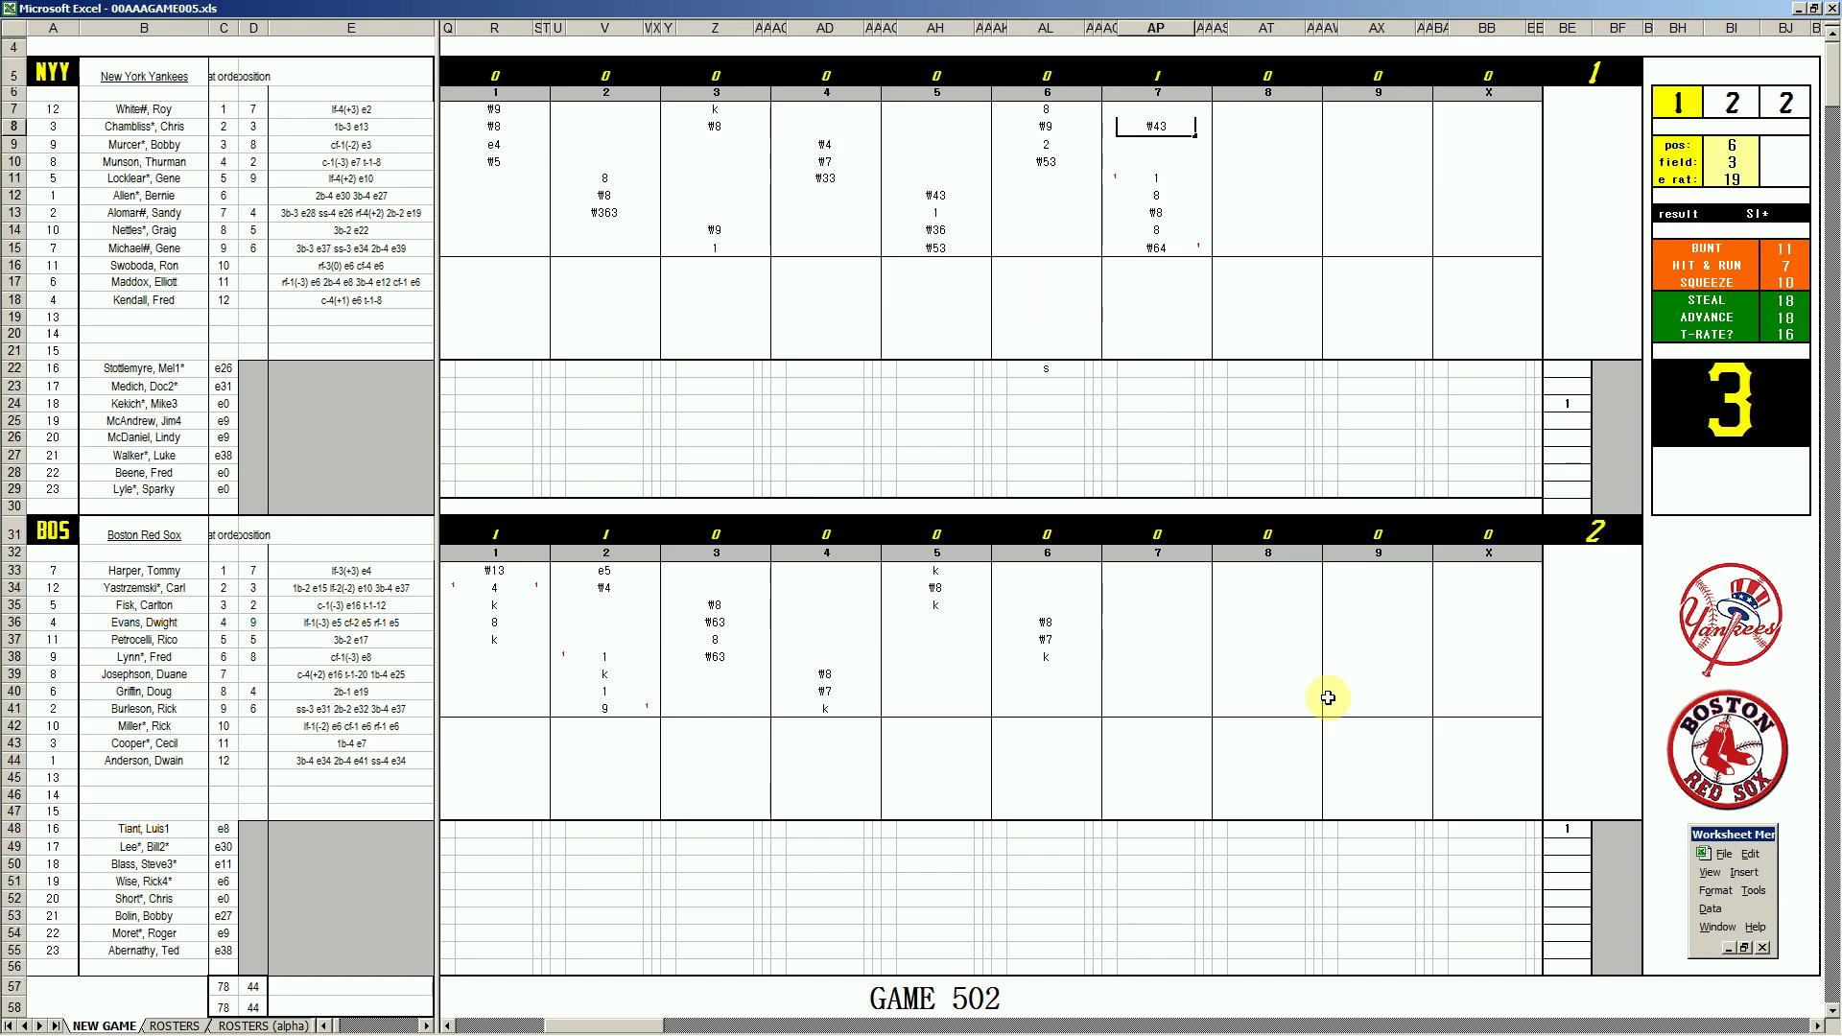
click(1301, 1024)
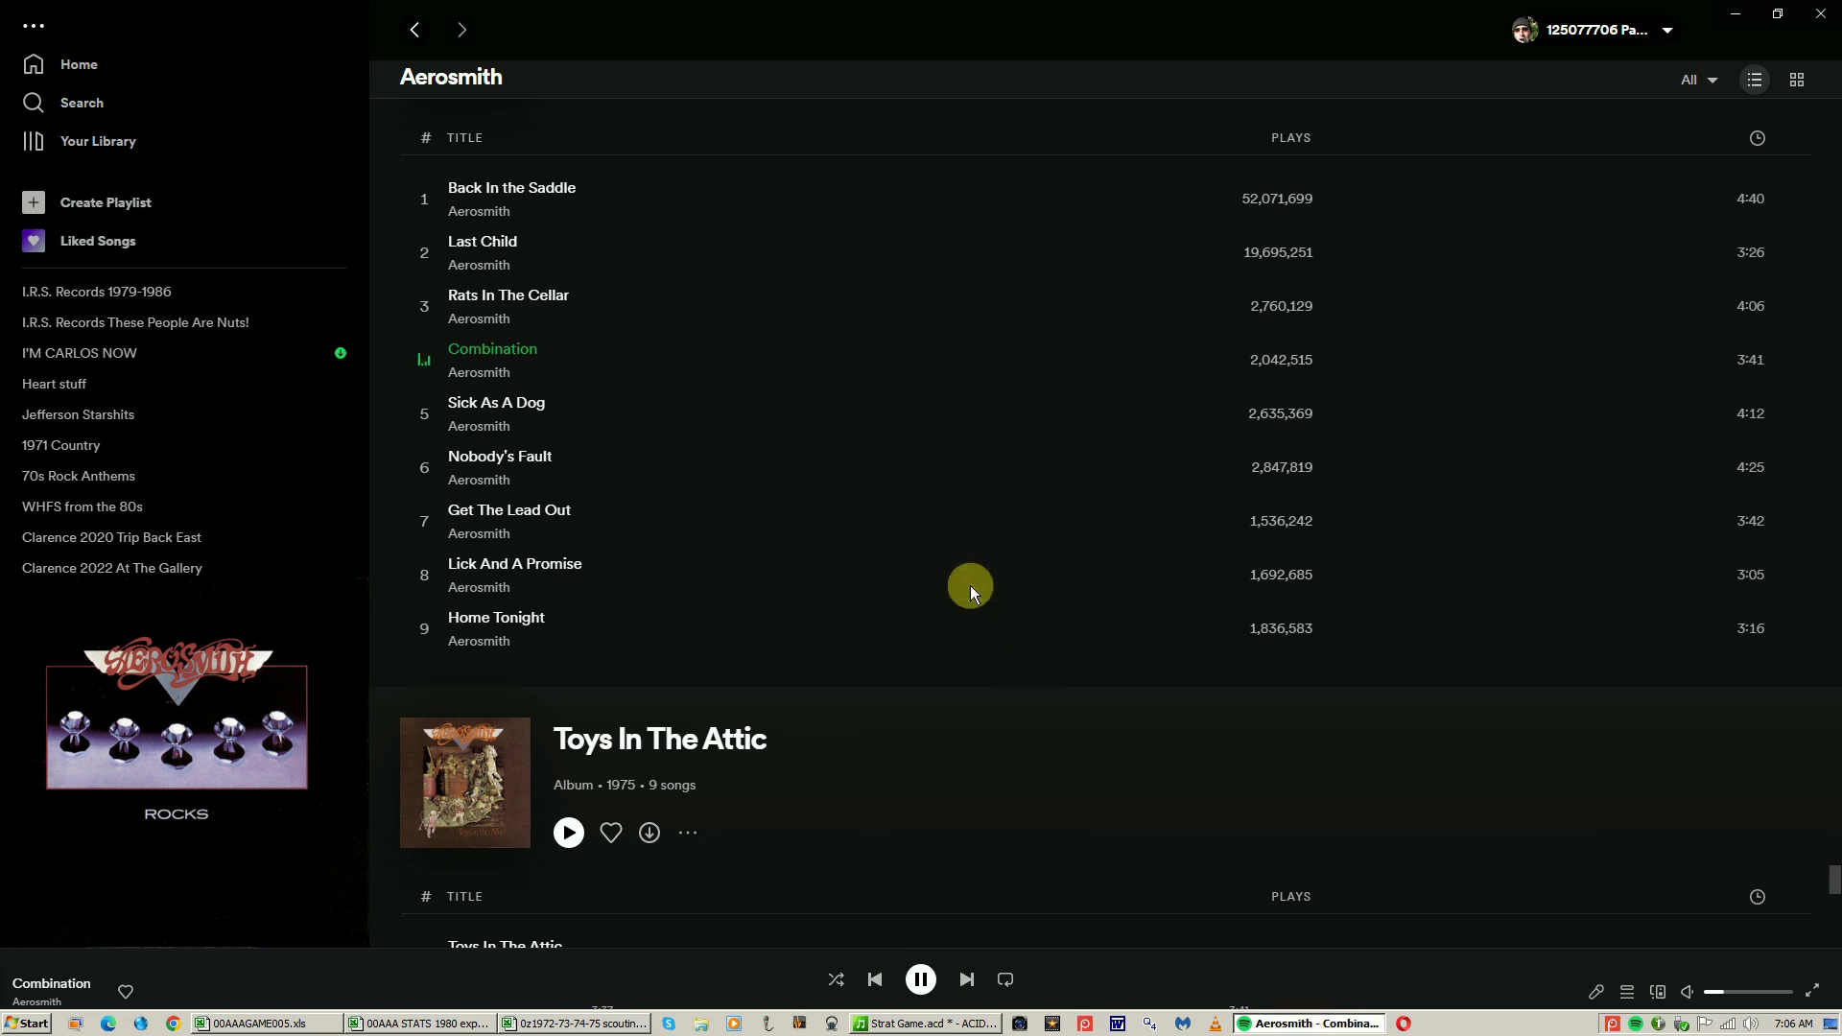
mouse_move(1831, 873)
mouse_down()
mouse_move(1830, 823)
mouse_move(1831, 871)
mouse_up()
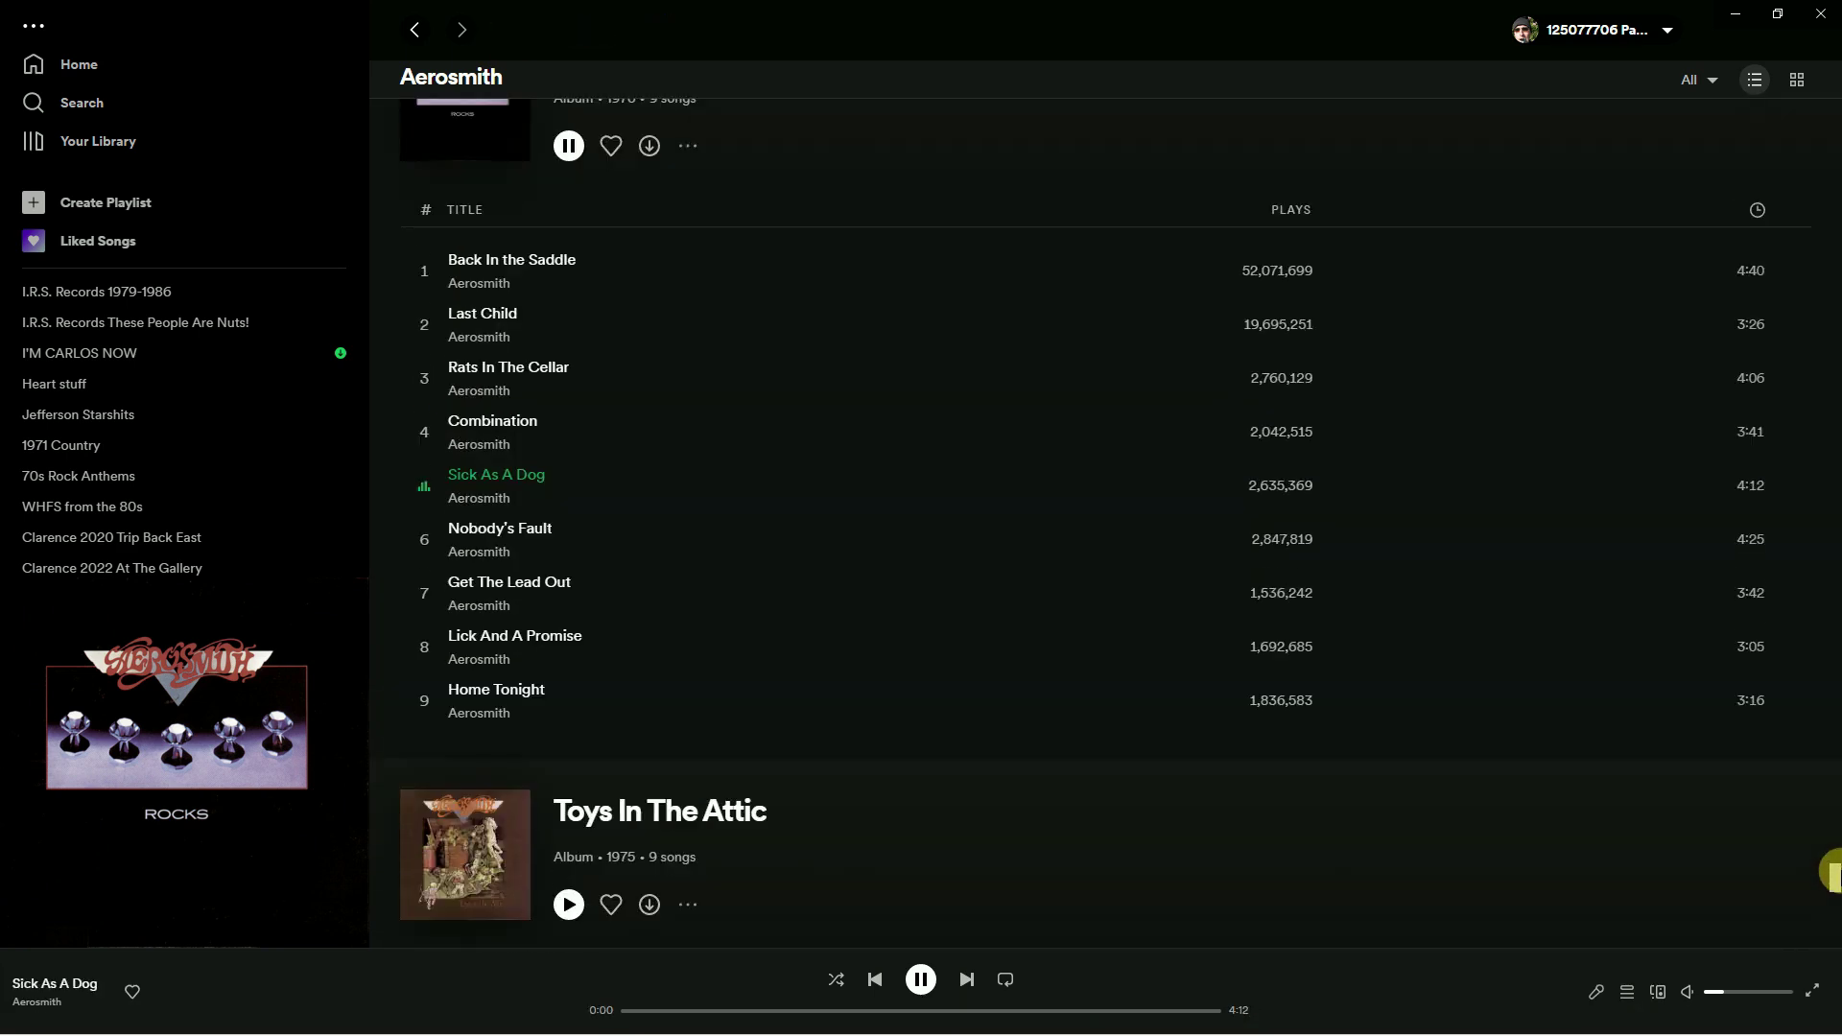
click(141, 757)
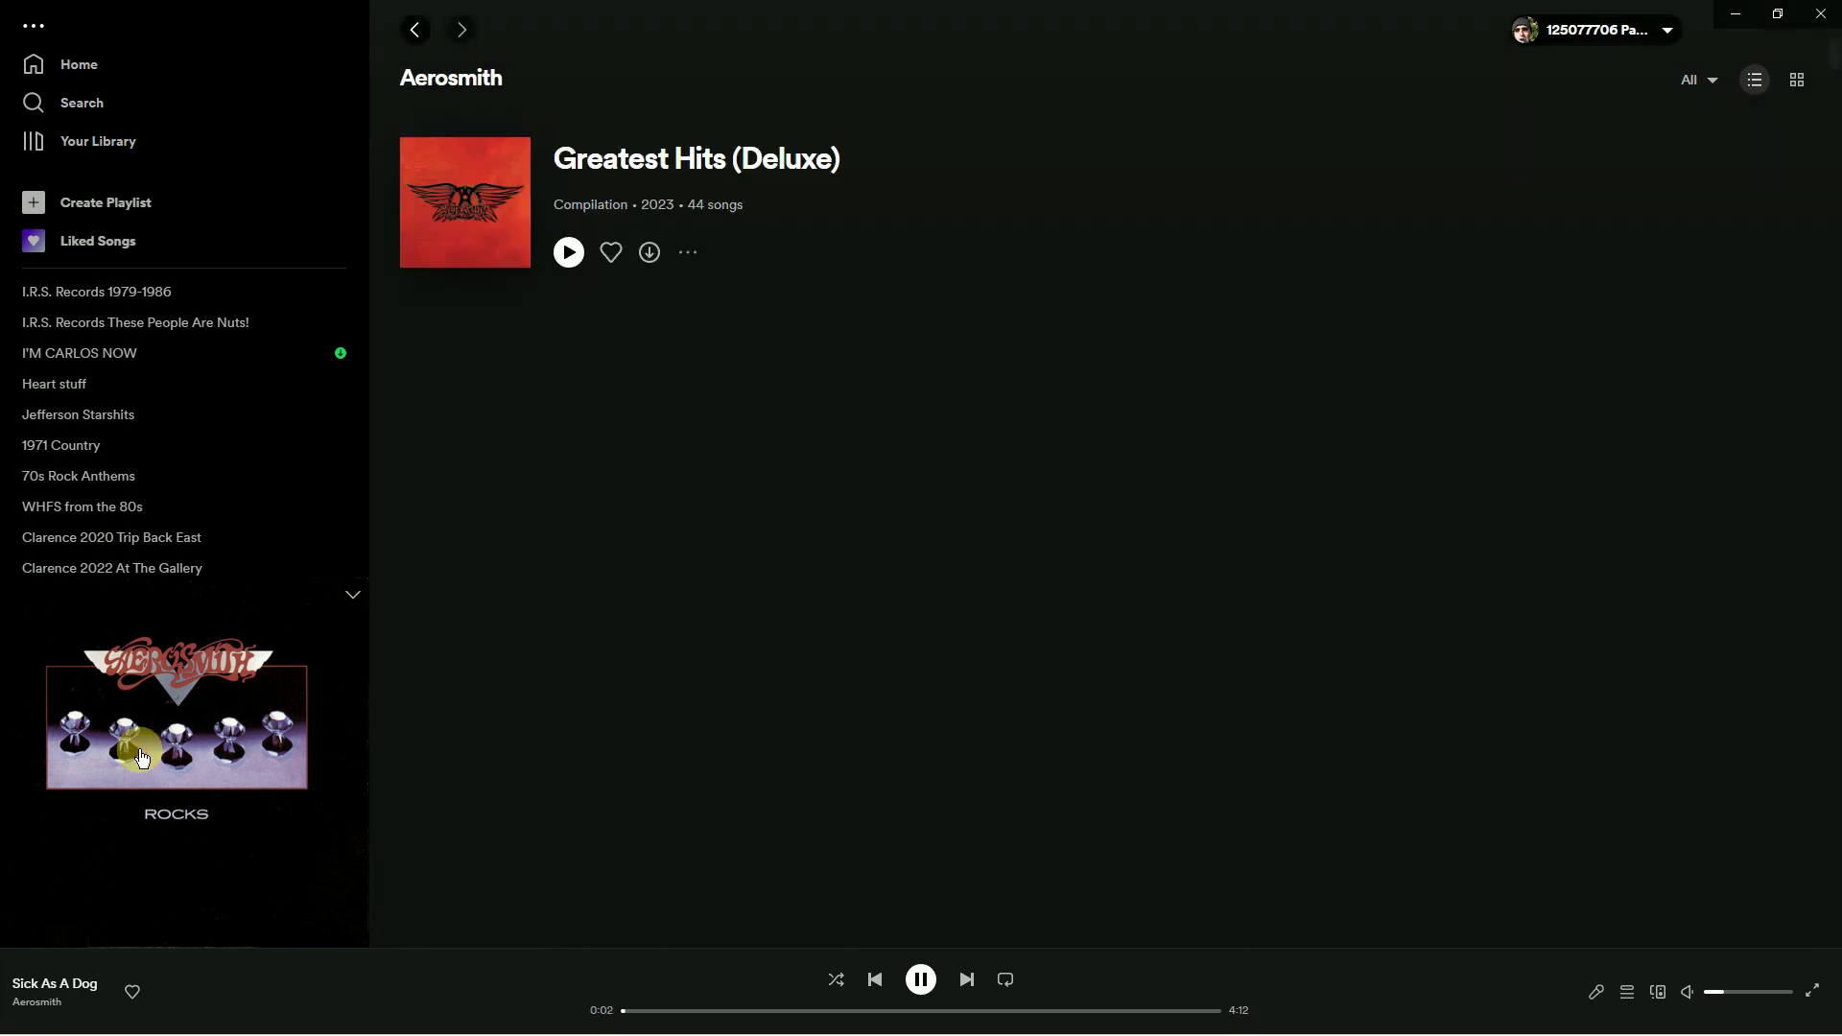
click(58, 993)
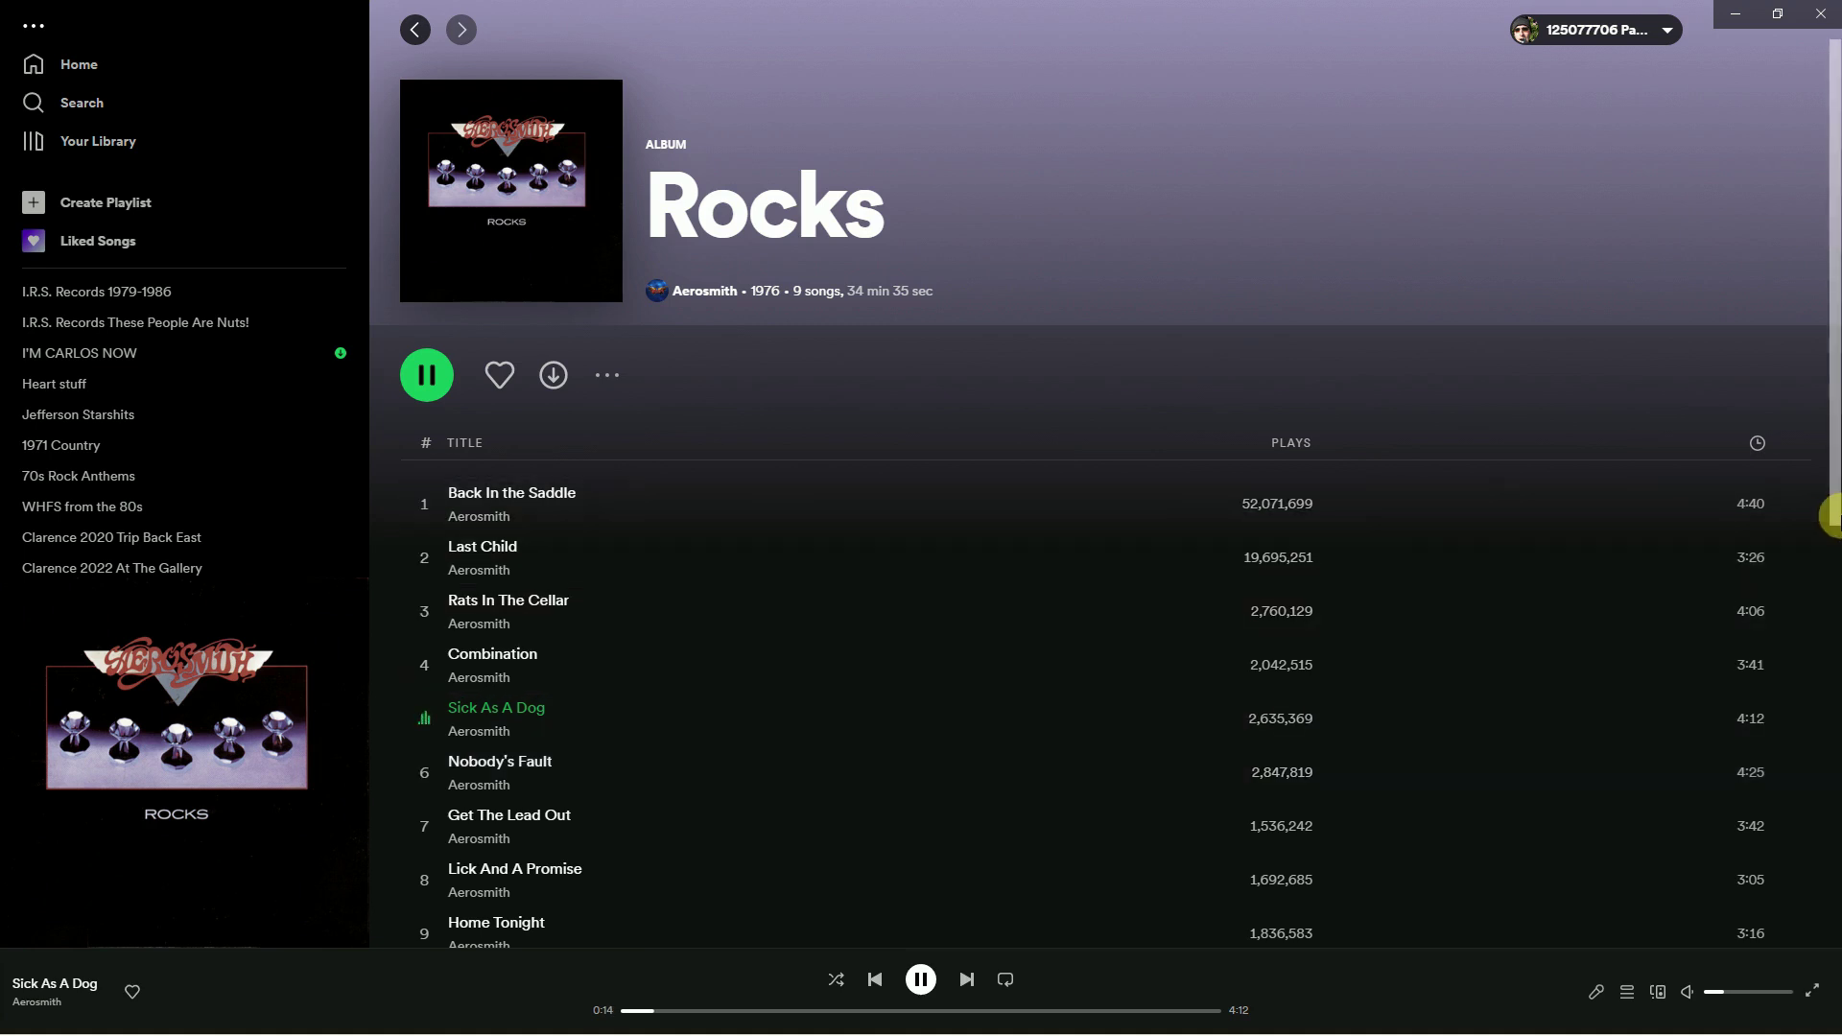
drag(1833, 515, 1834, 545)
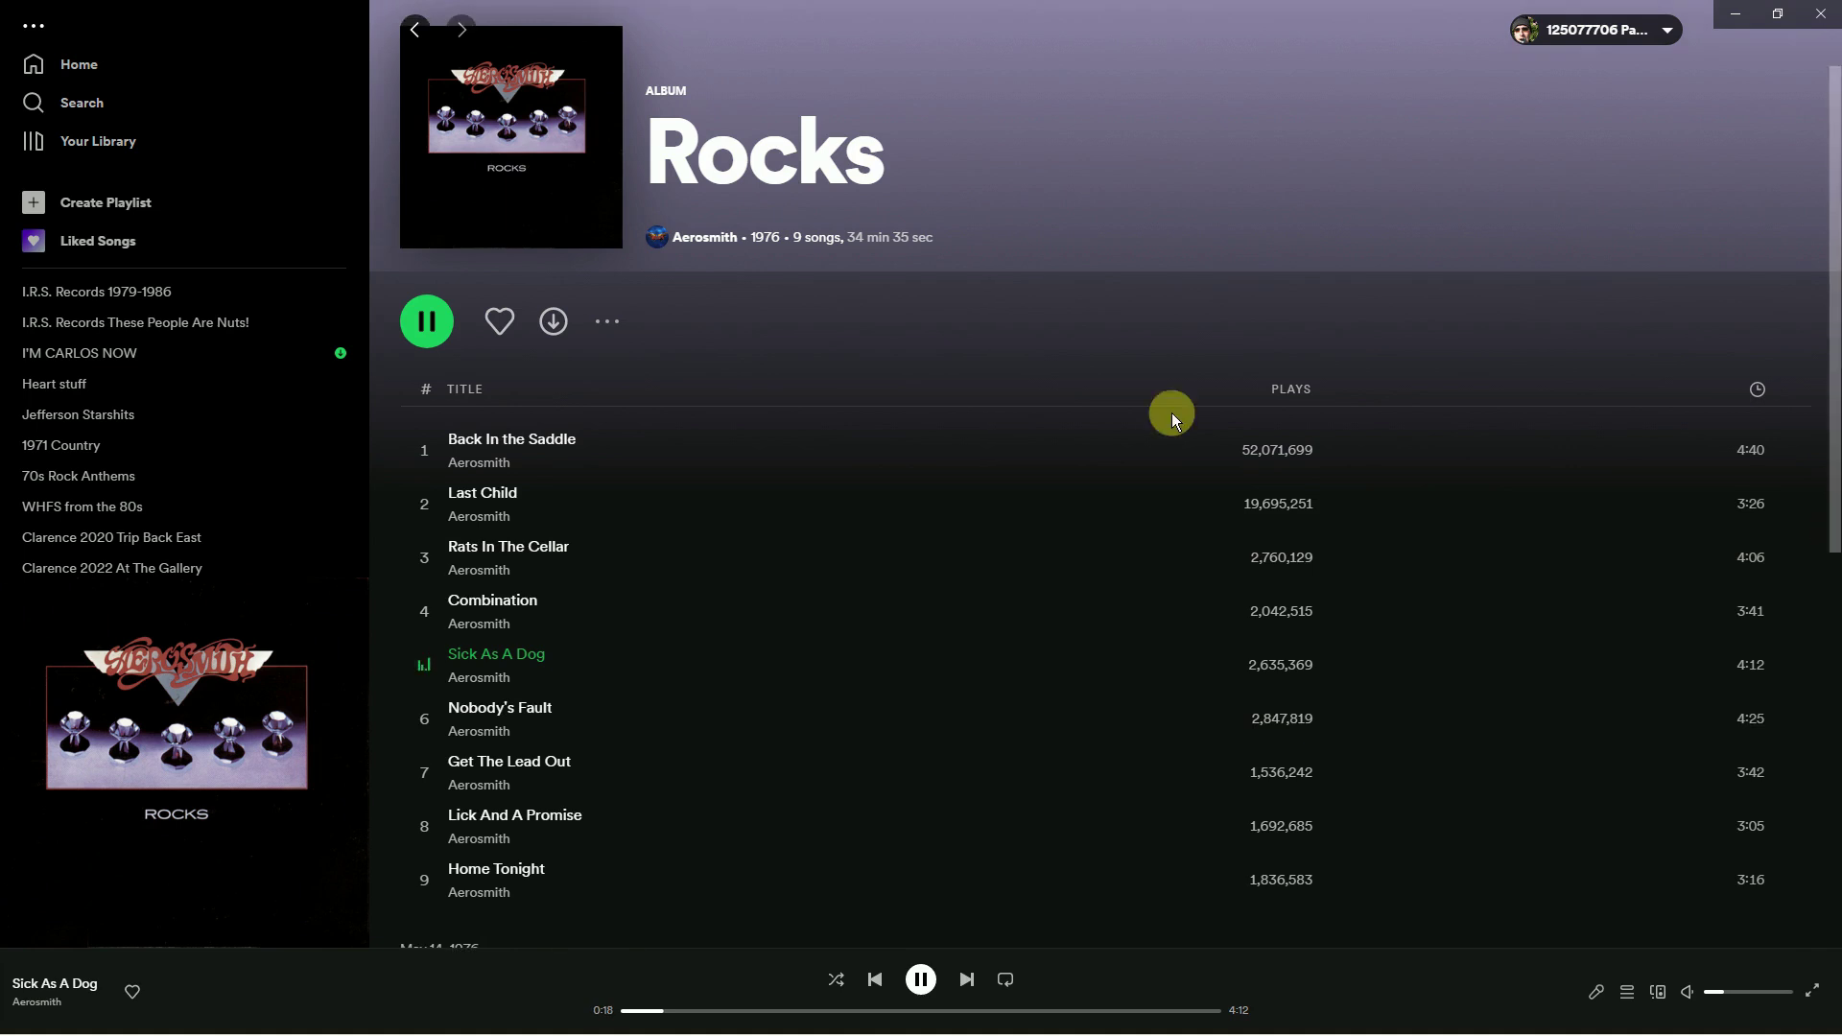
scroll(1834, 382, up, 1)
scroll(1833, 382, up, 1)
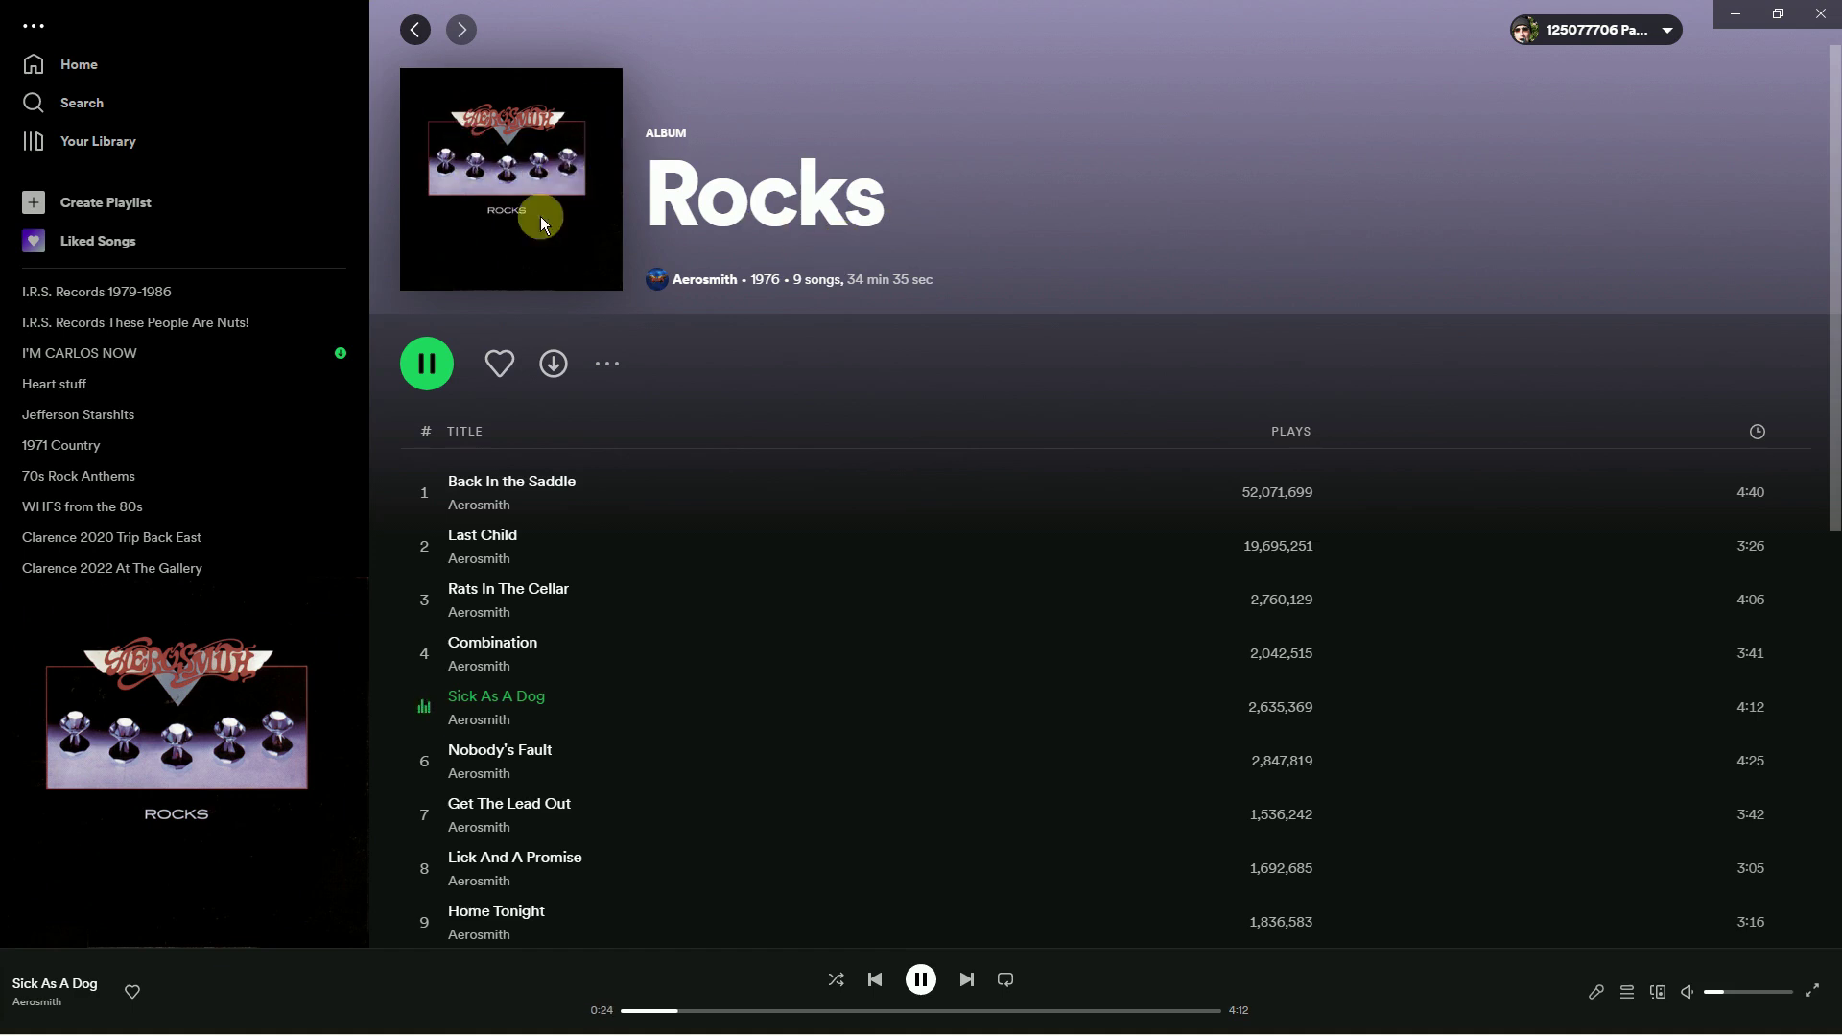
mouse_move(848, 1031)
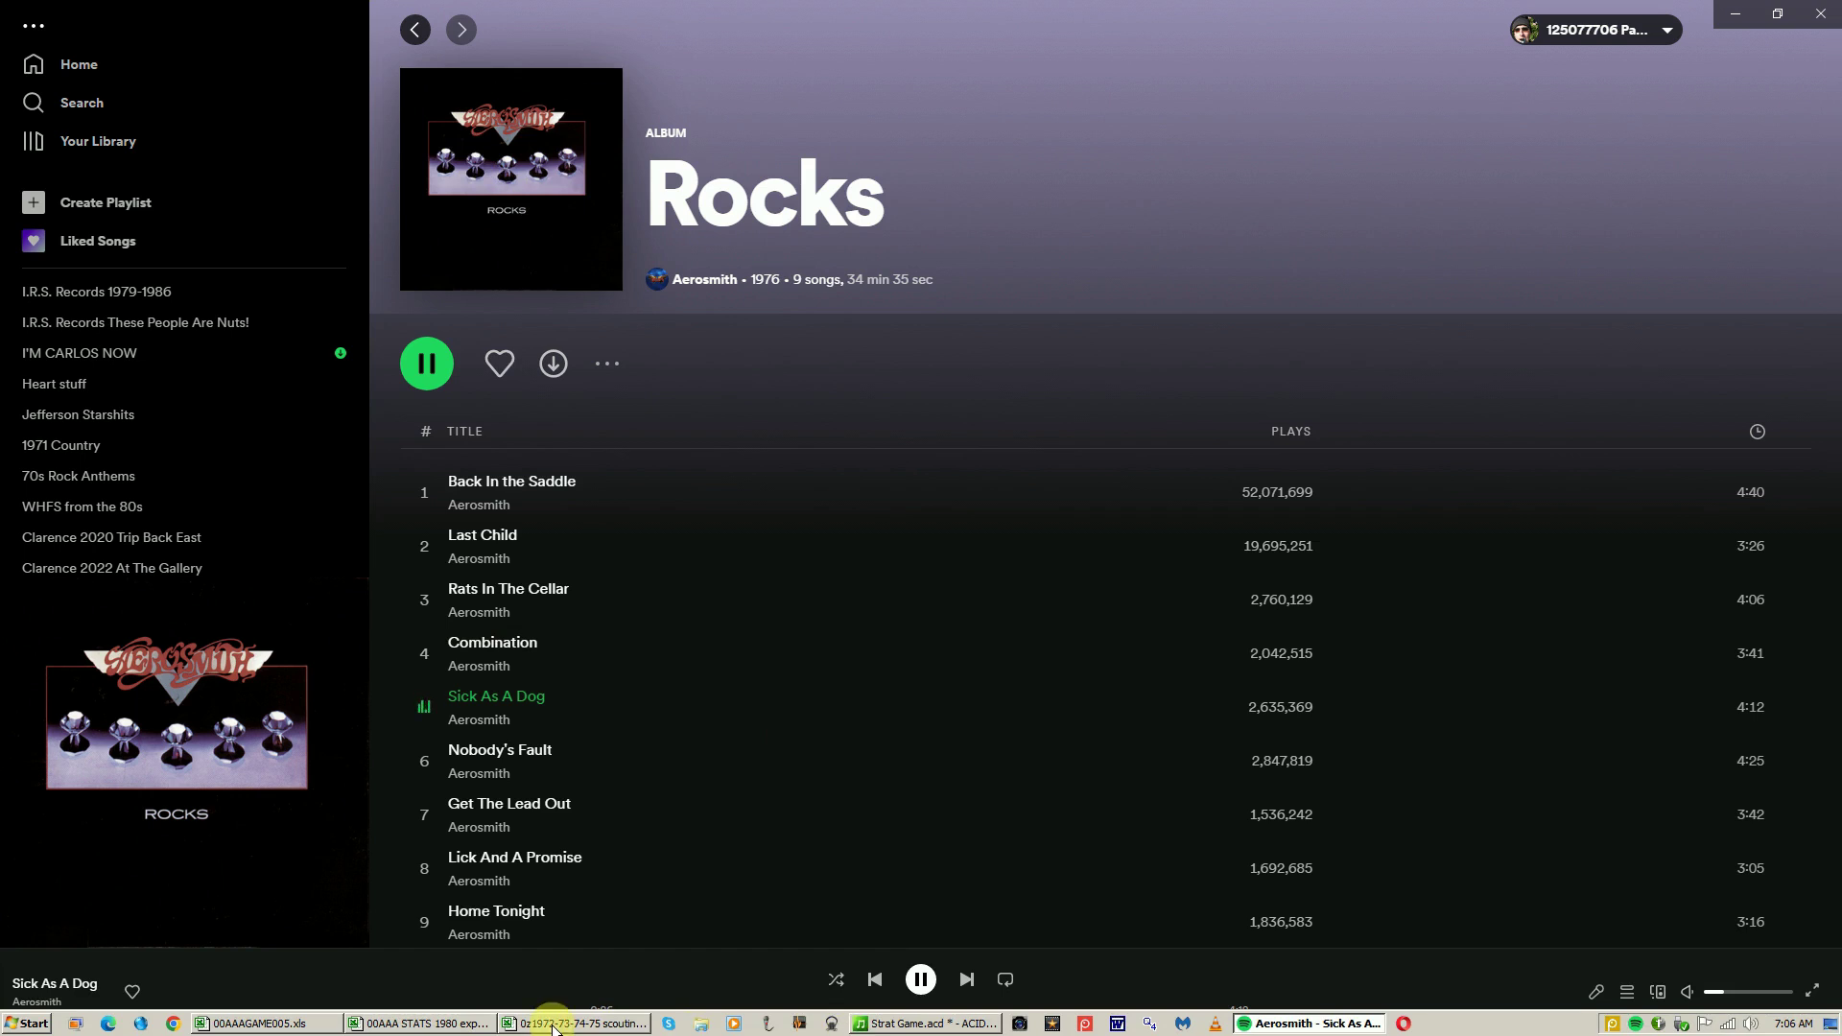
- Switch from Spotify to the 00AAAGAME005.xls scoresheet via the Windows taskbar
click(327, 1026)
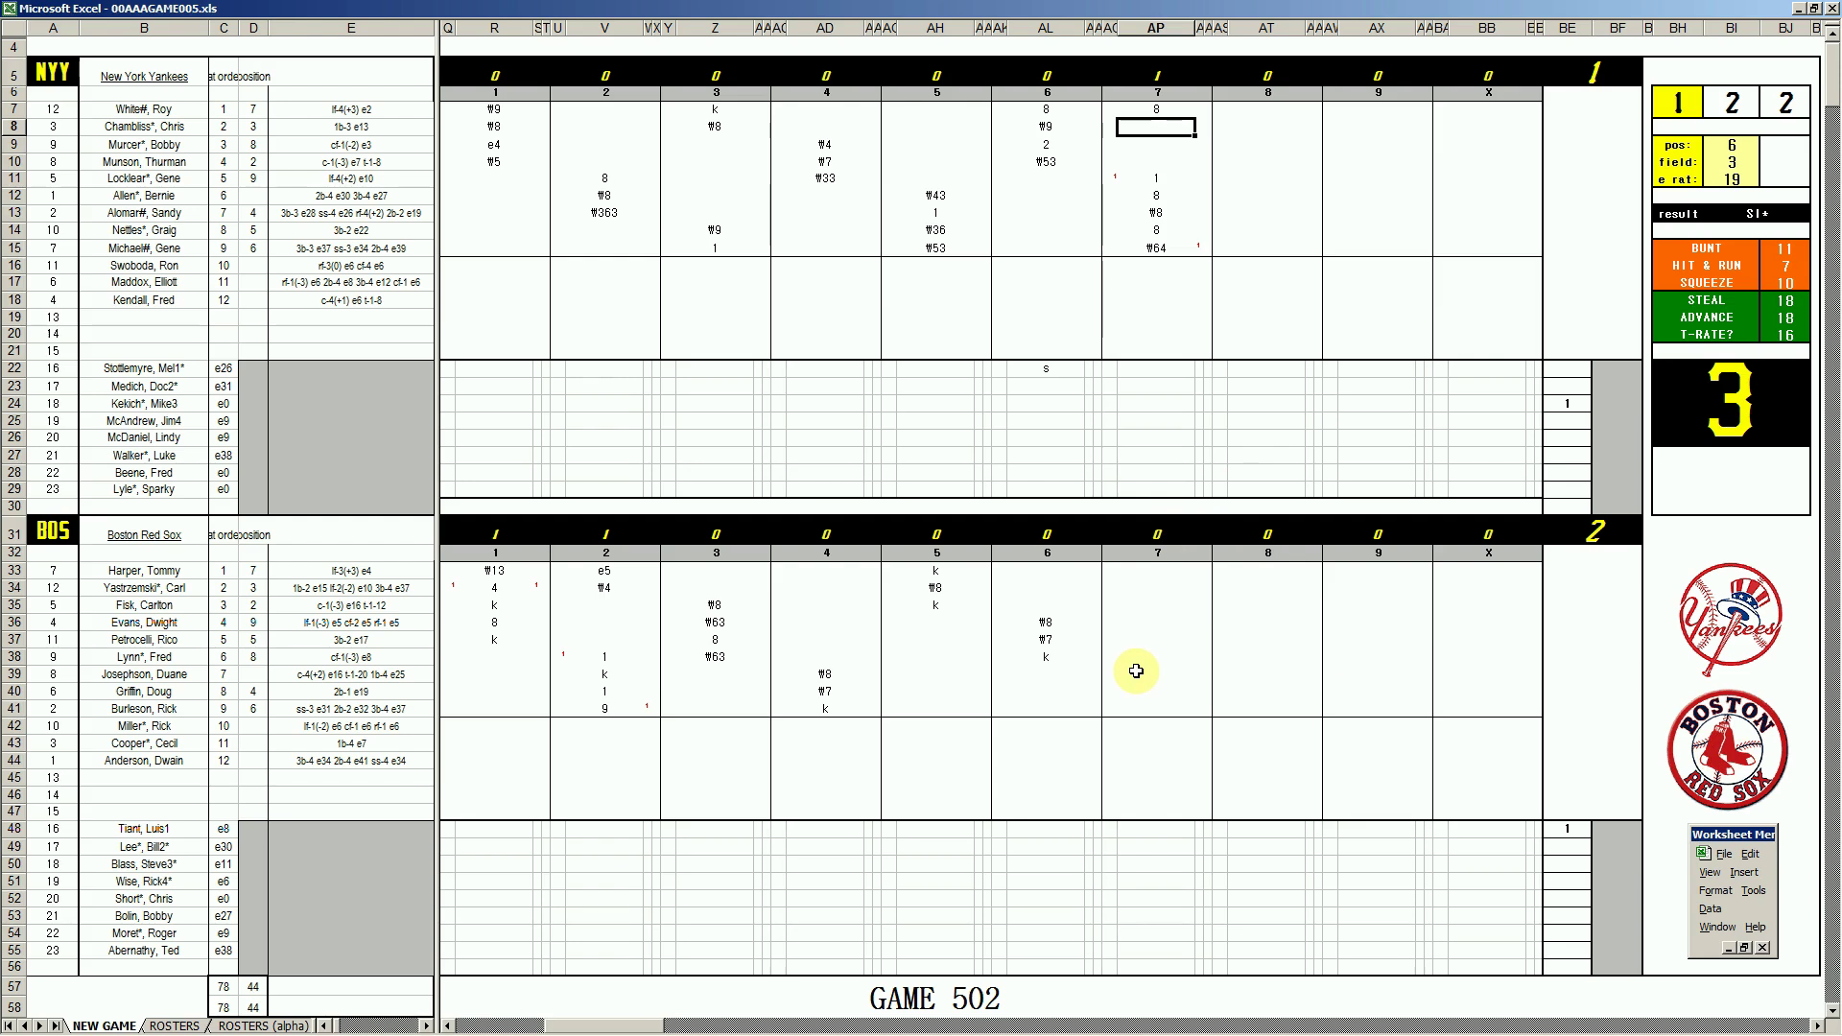
- Commit ₩43 in AP8 for the Yankees' seventh inning and enter 6 in BF24
click(1621, 405)
text(6)
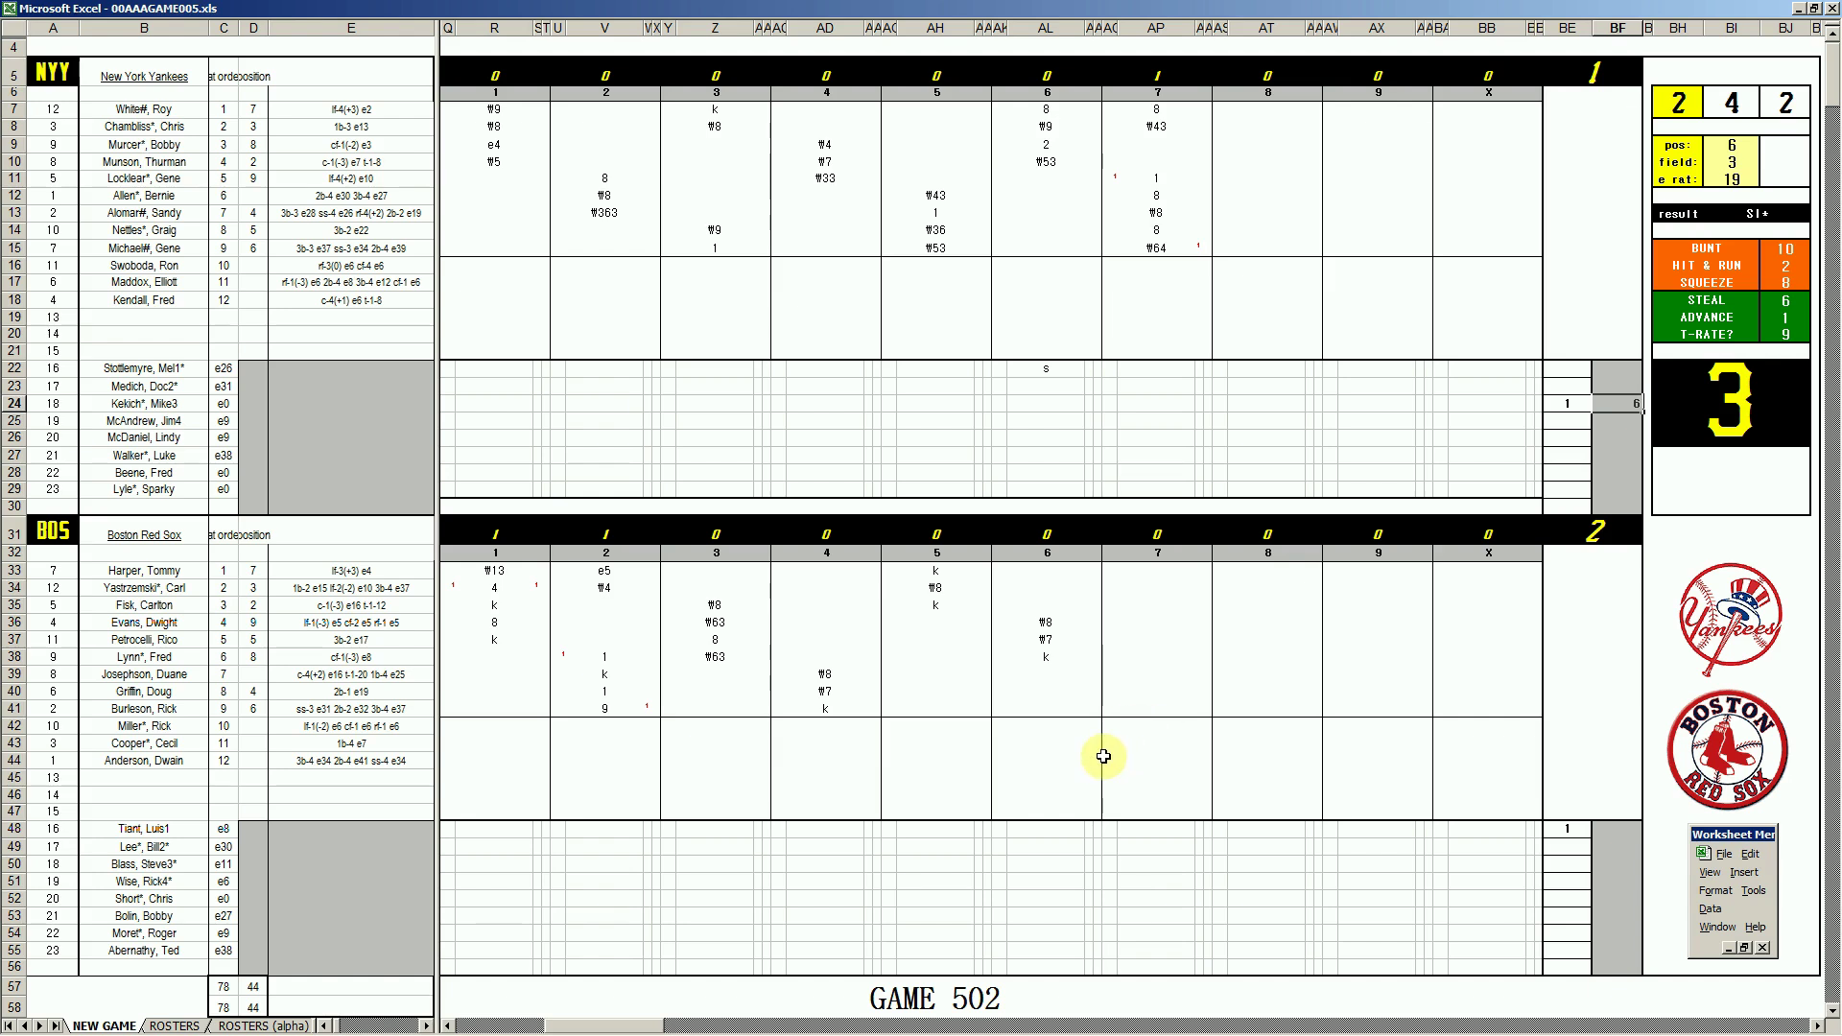
- Enter the Red Sox seventh-inning plays: ₩33 in AP43, 8 in AP40, s in AP48, k in AP41
click(1138, 746)
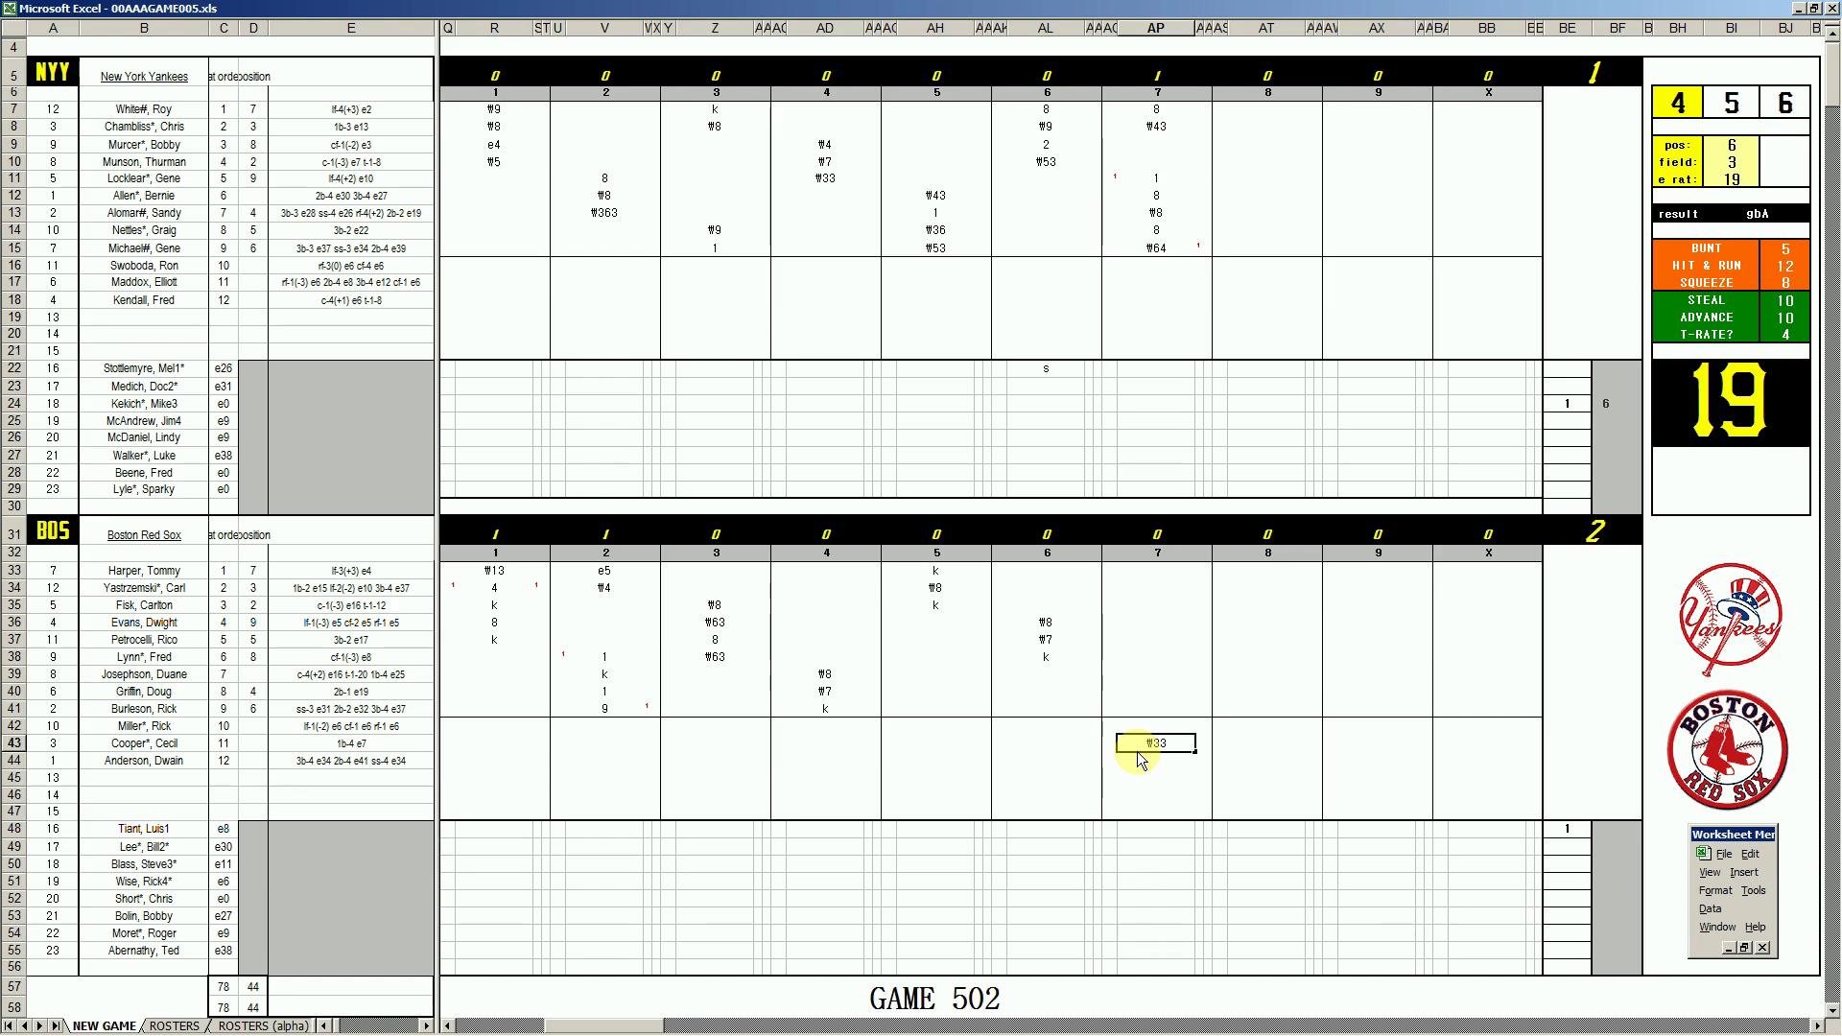
key(Return)
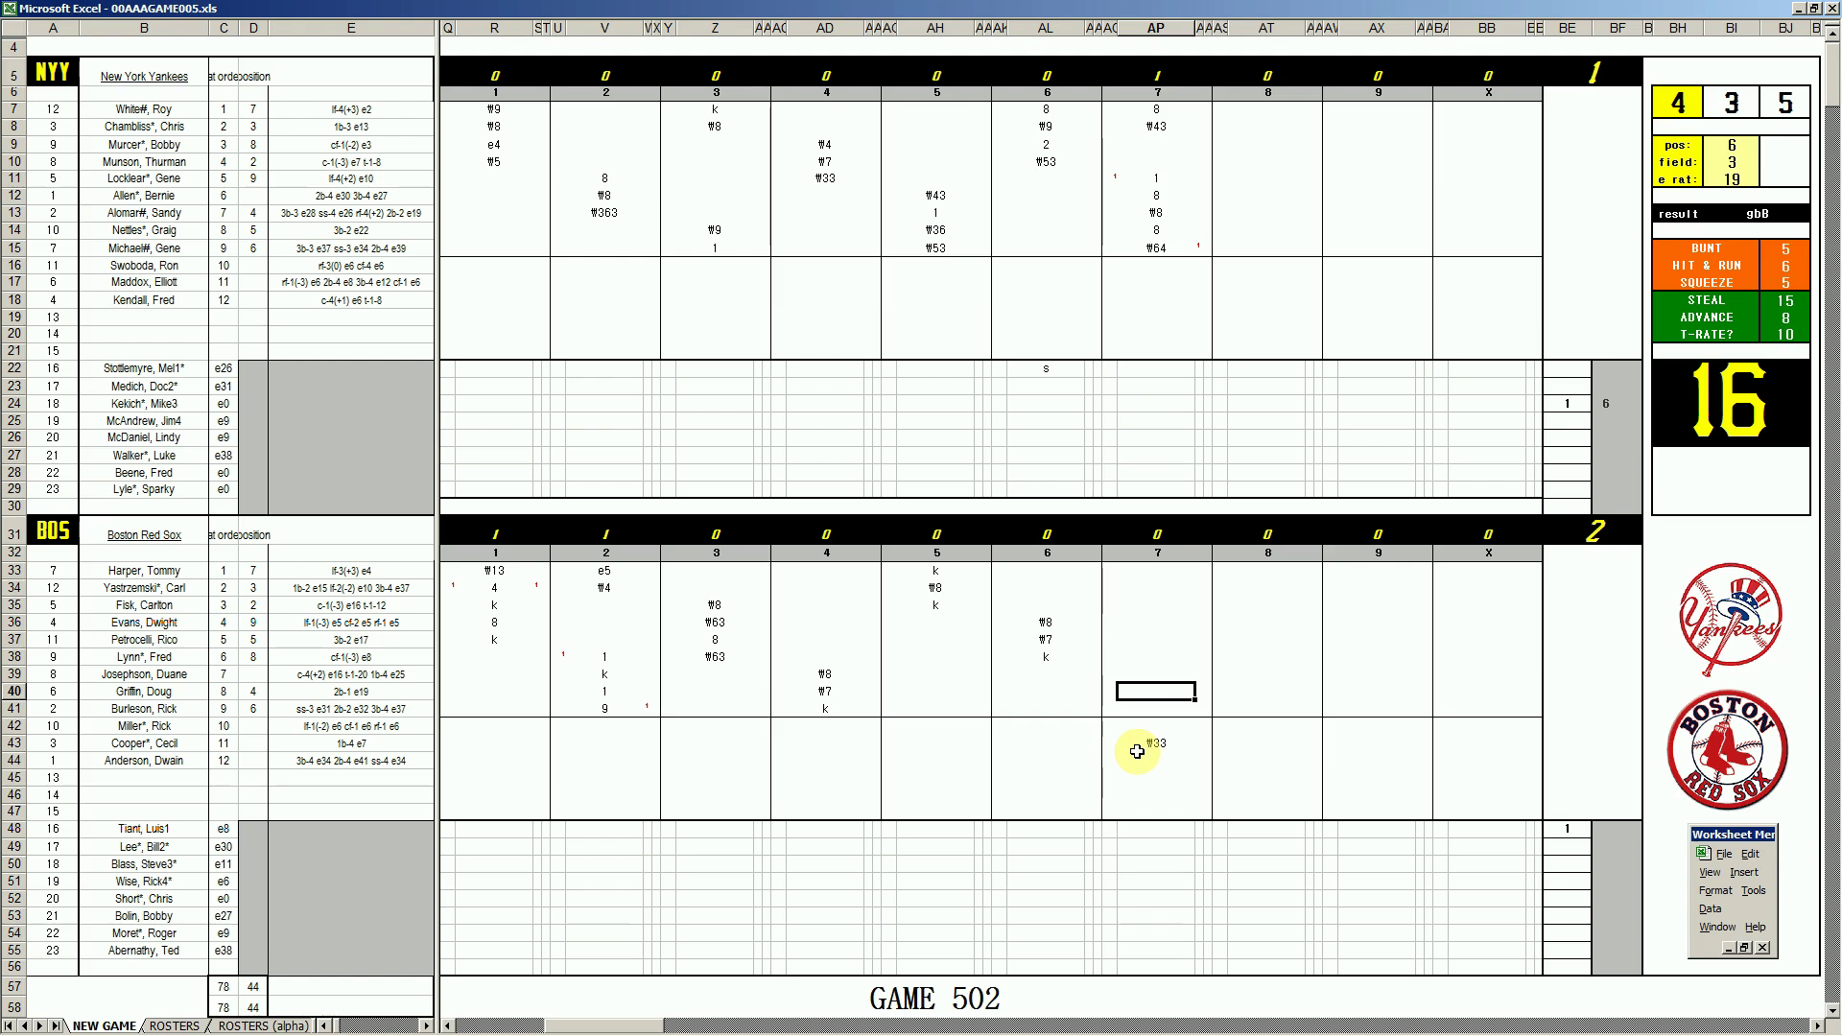
text(8)
key(Return)
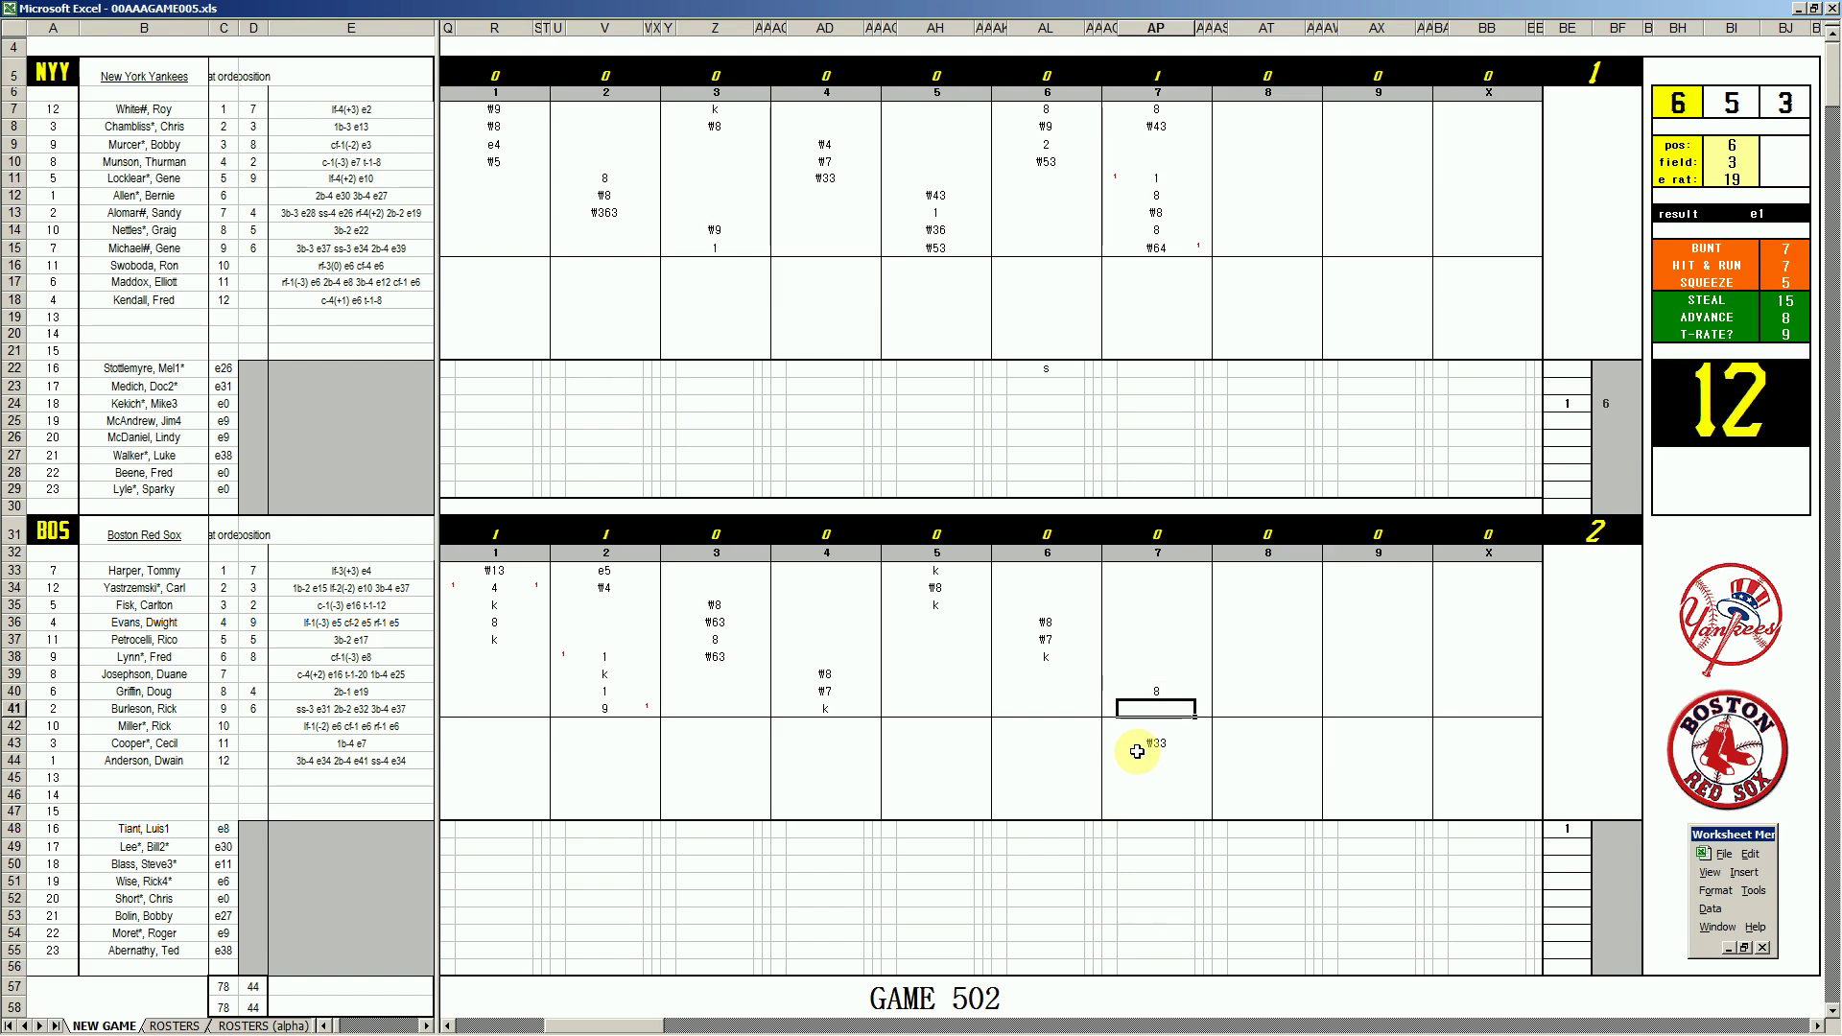
key(Down)
key(Down)
key(Down)
key(Down)
key(Down)
key(Down)
key(Down)
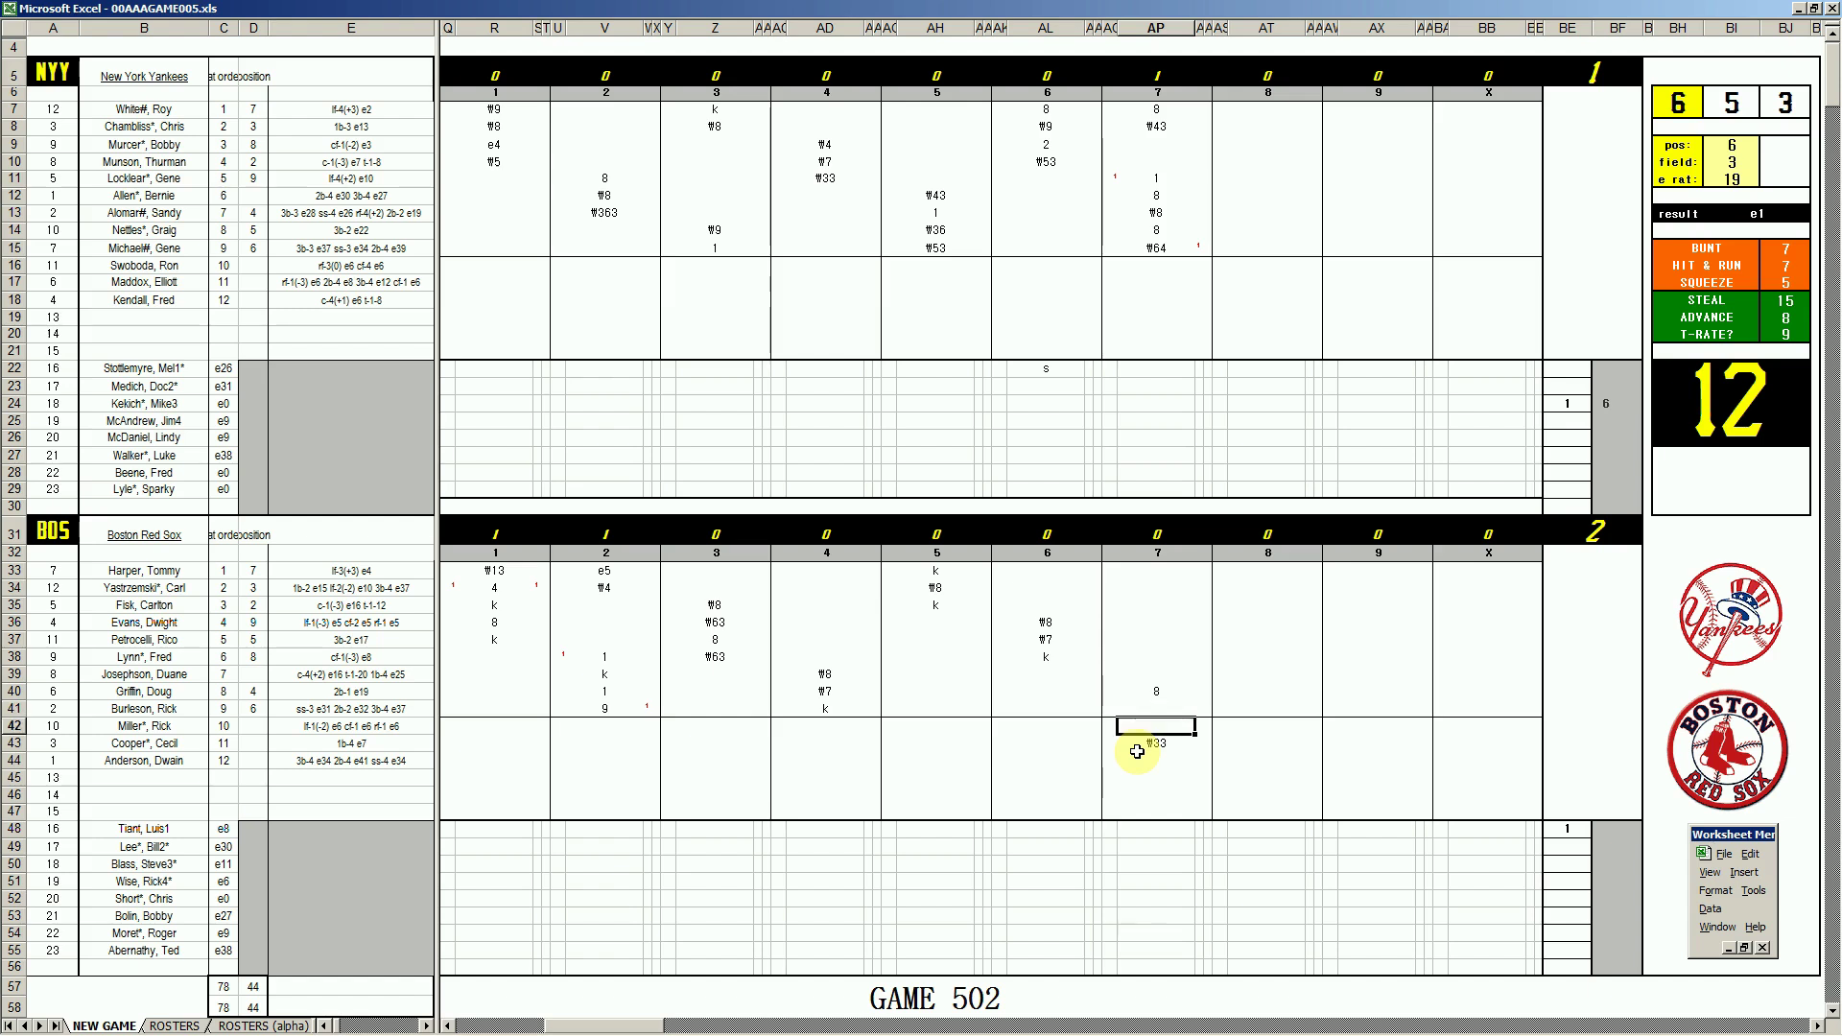
text(s)
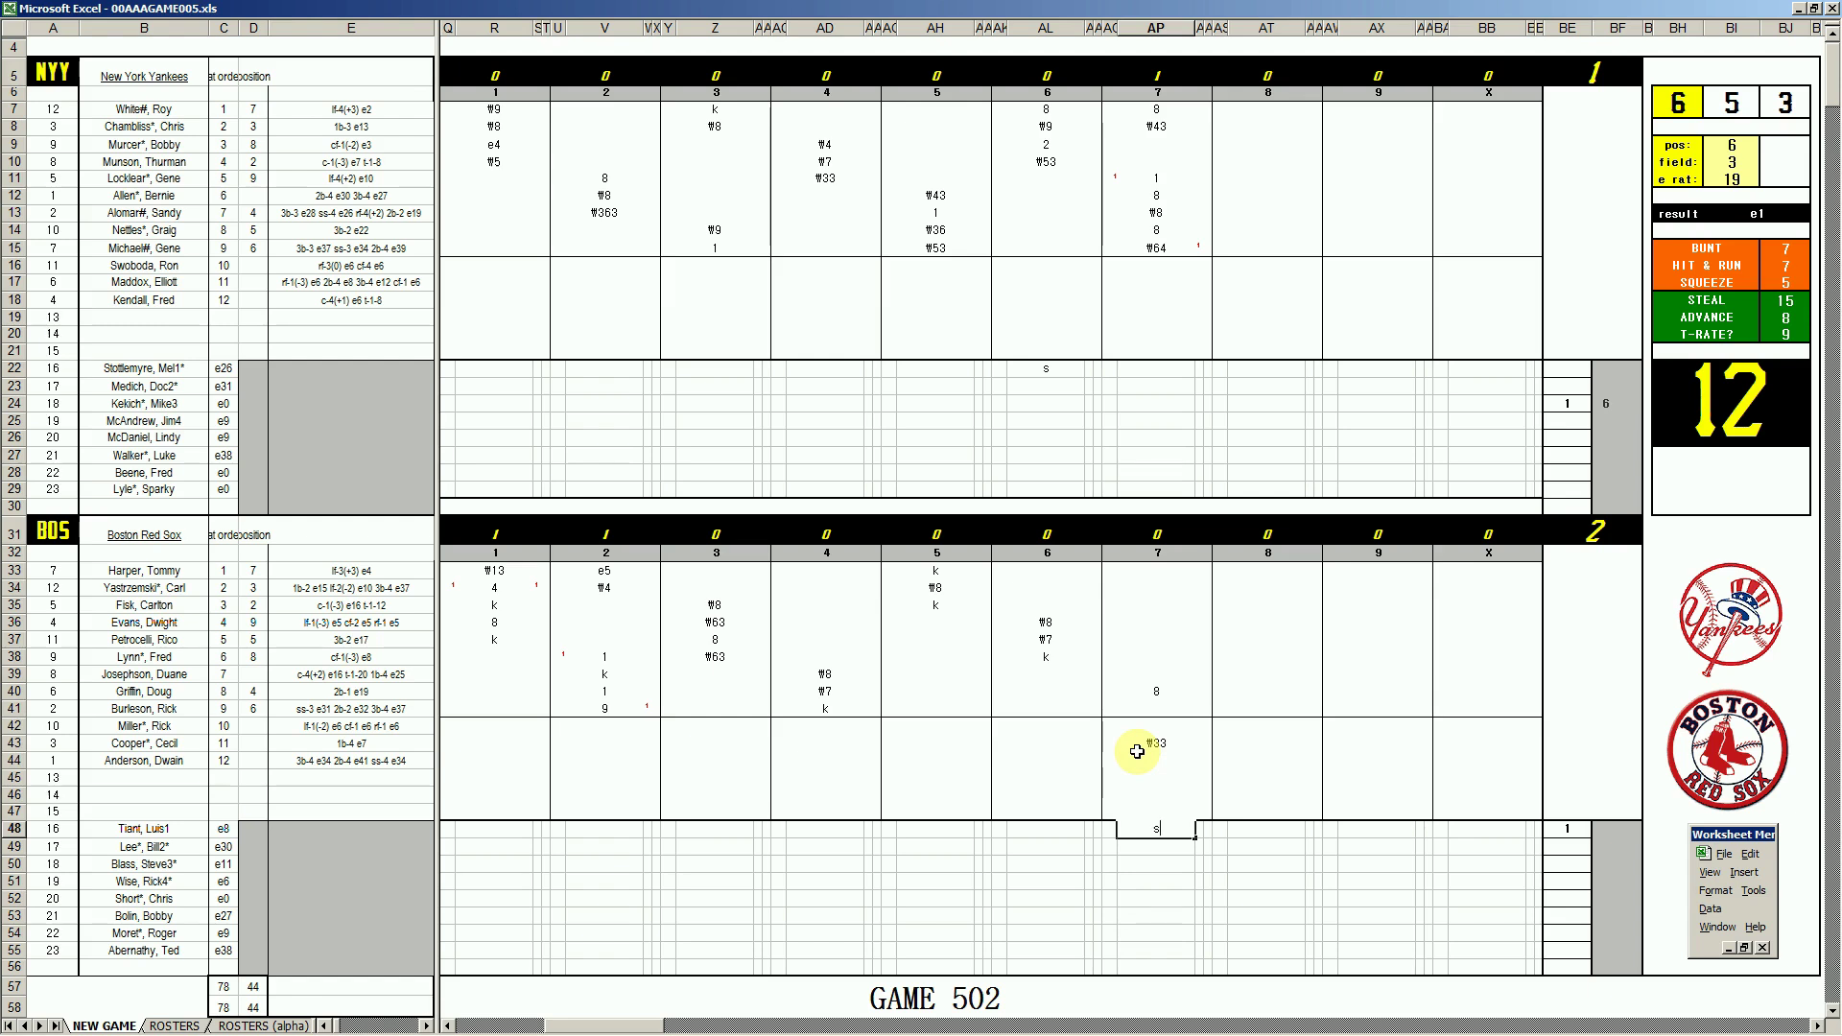
key(Up)
key(Up)
key(Up)
key(Up)
key(Up)
key(Up)
key(Up)
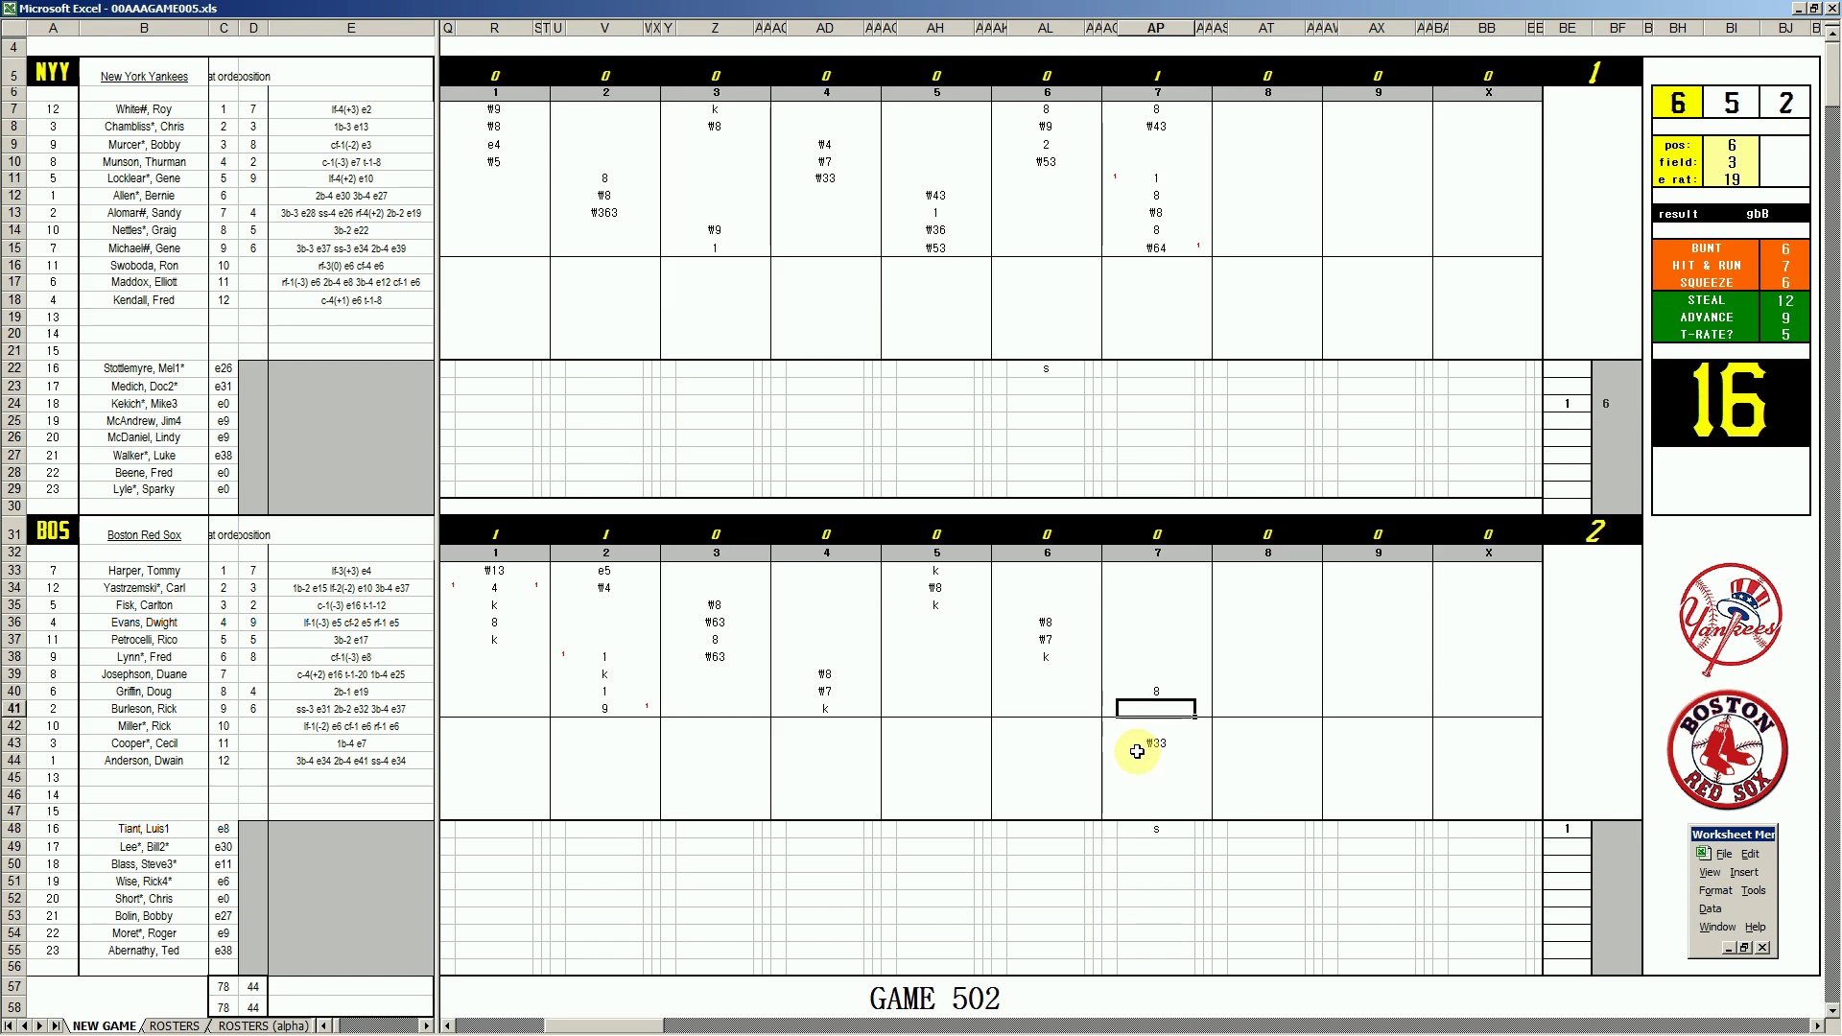
text(k)
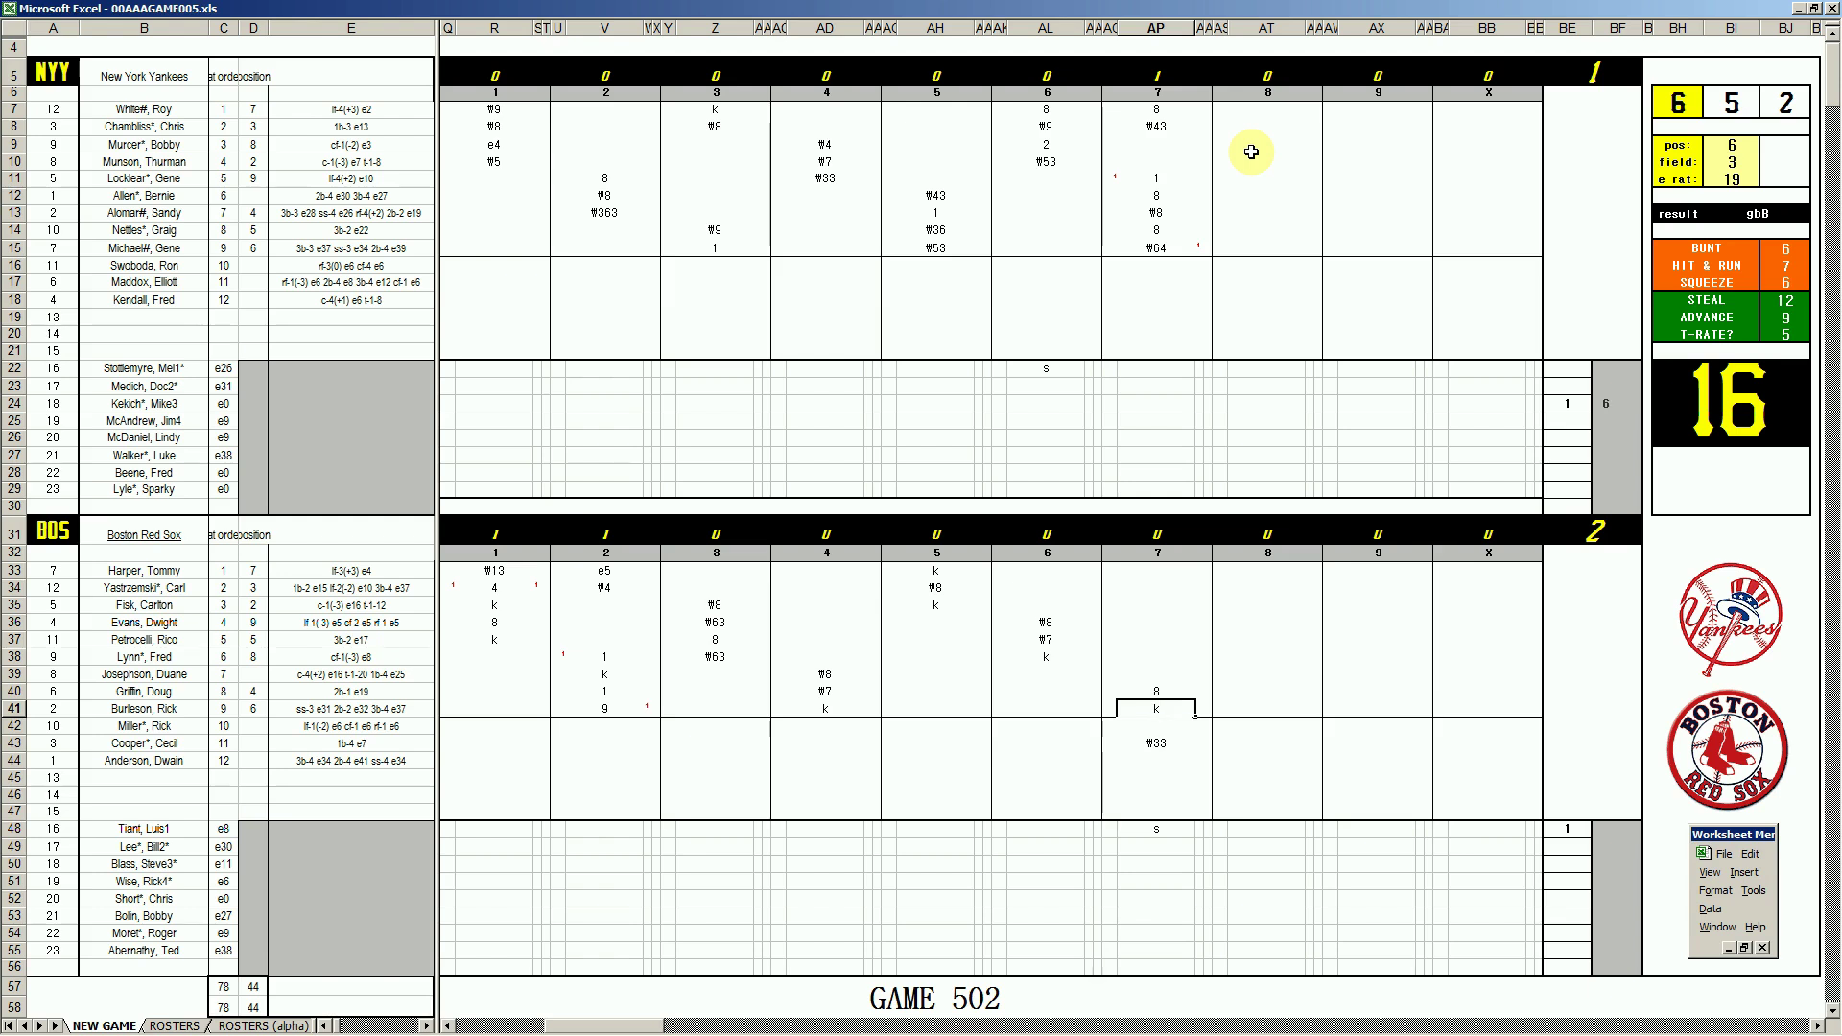
- Record k in AT9 for the Yankees' eighth inning and set pos to 1
click(1244, 146)
key(Up)
key(Down)
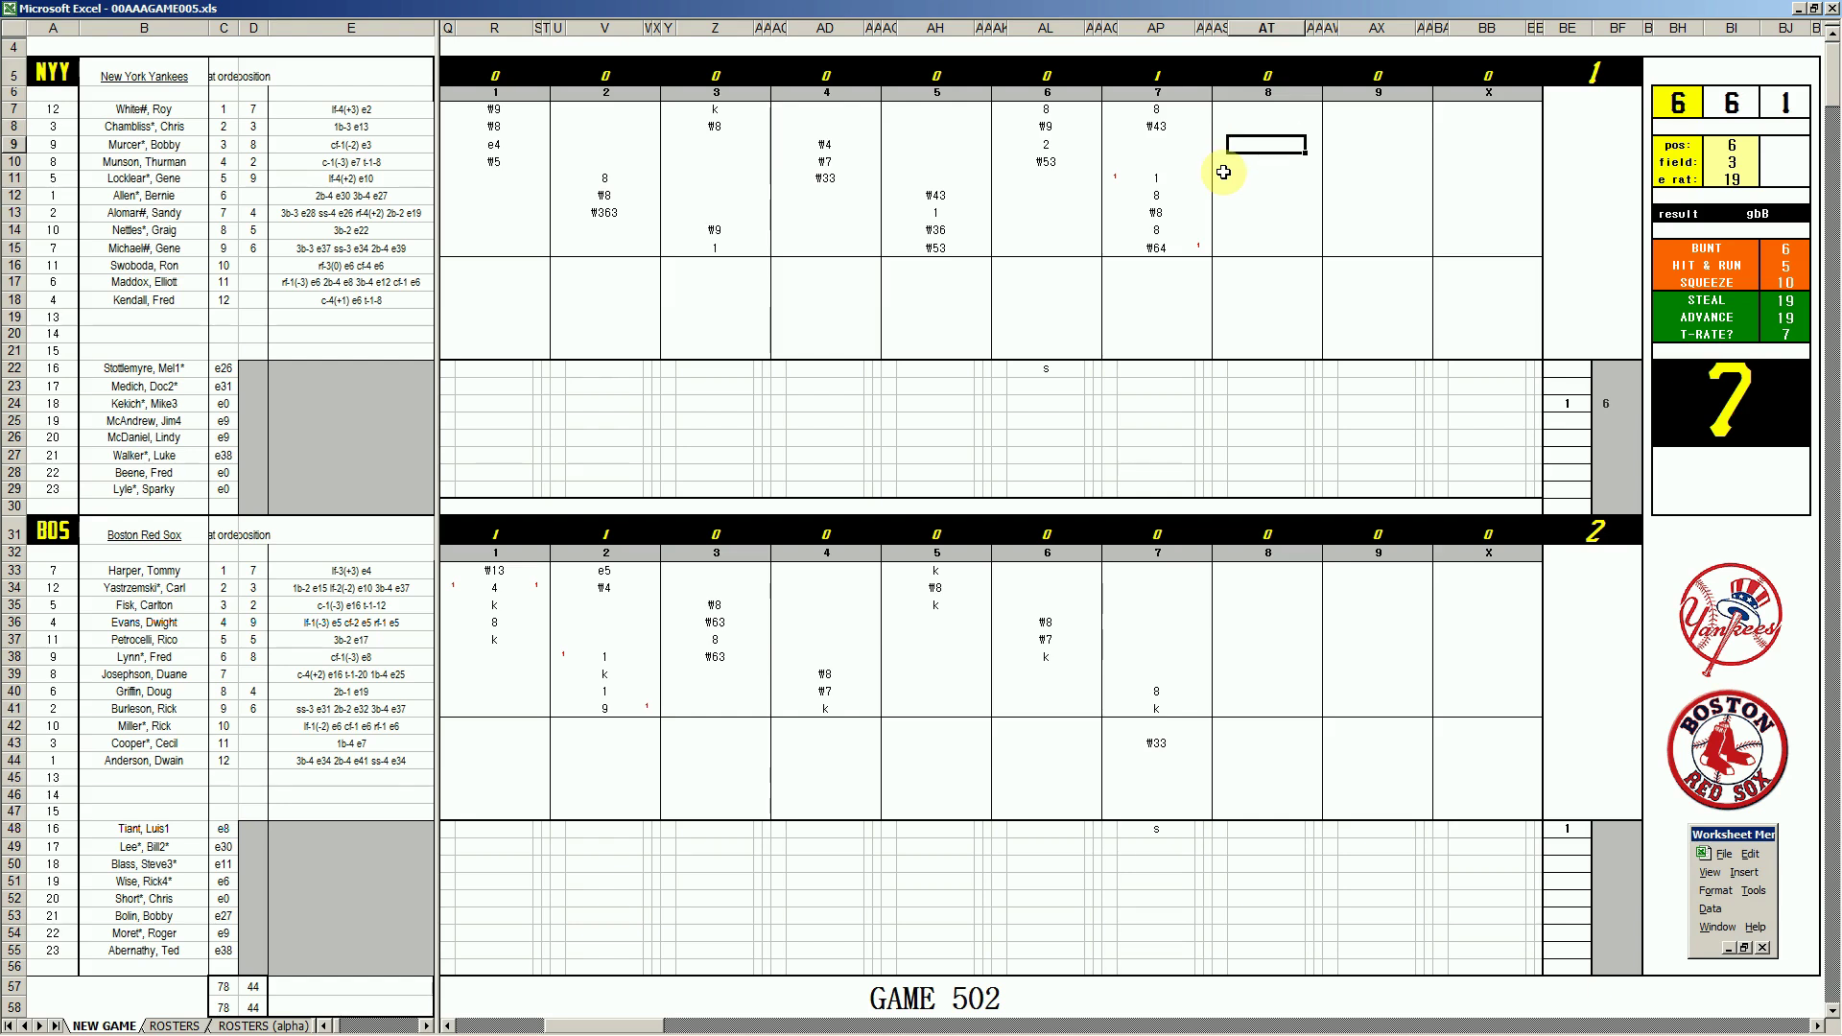
text(k)
key(Return)
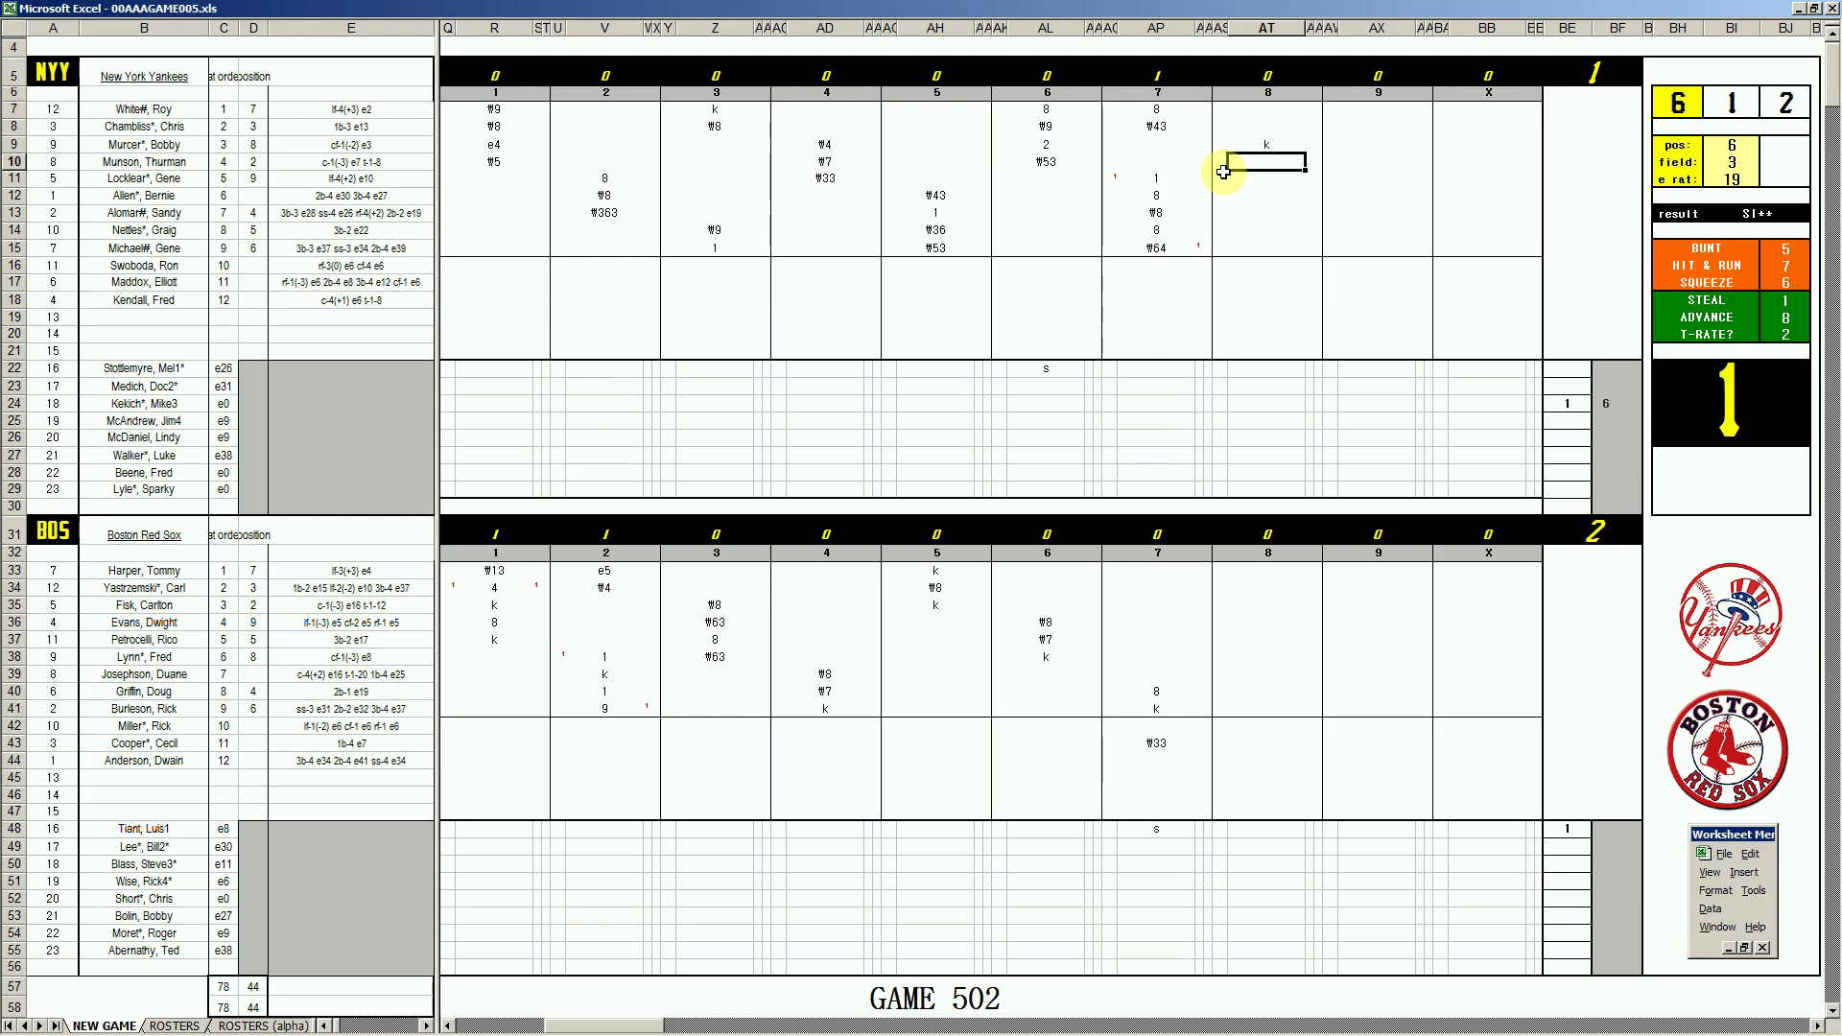
key(shift+Tab)
text(1)
key(Return)
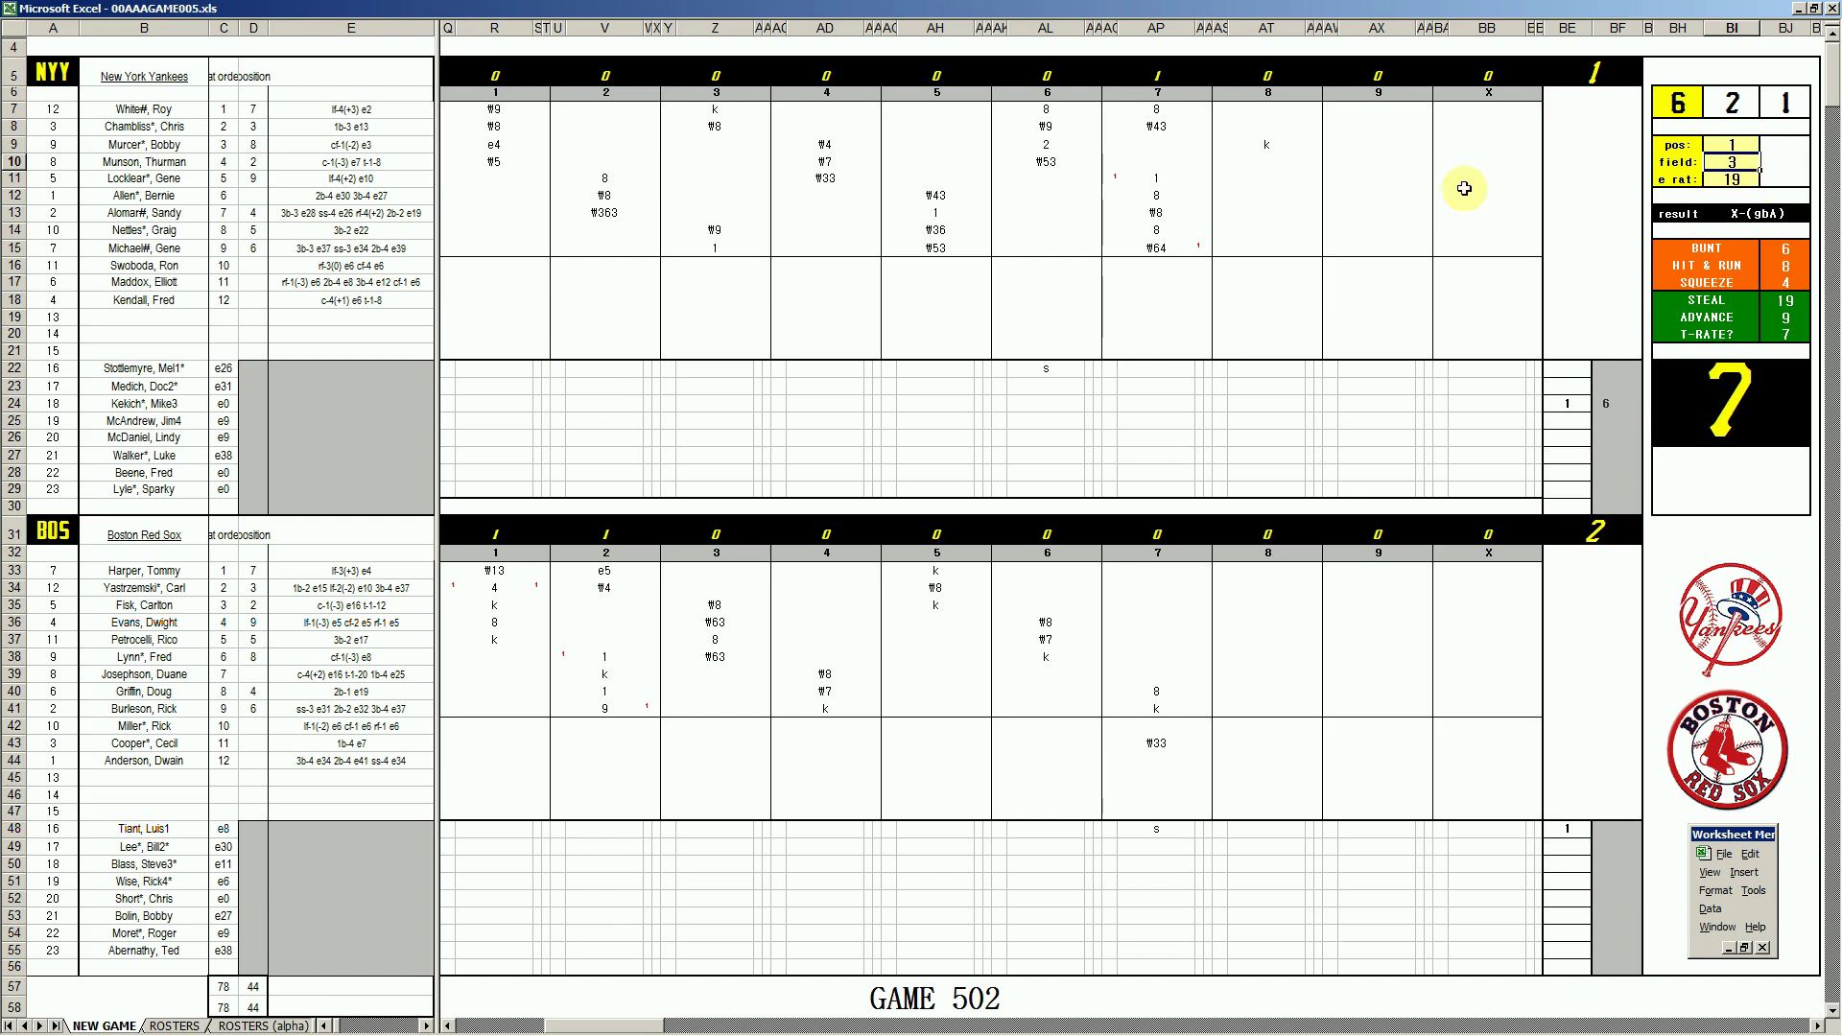
- Enter ₩13 in AT10 and ₩5 in AT11
click(1276, 161)
text(#13)
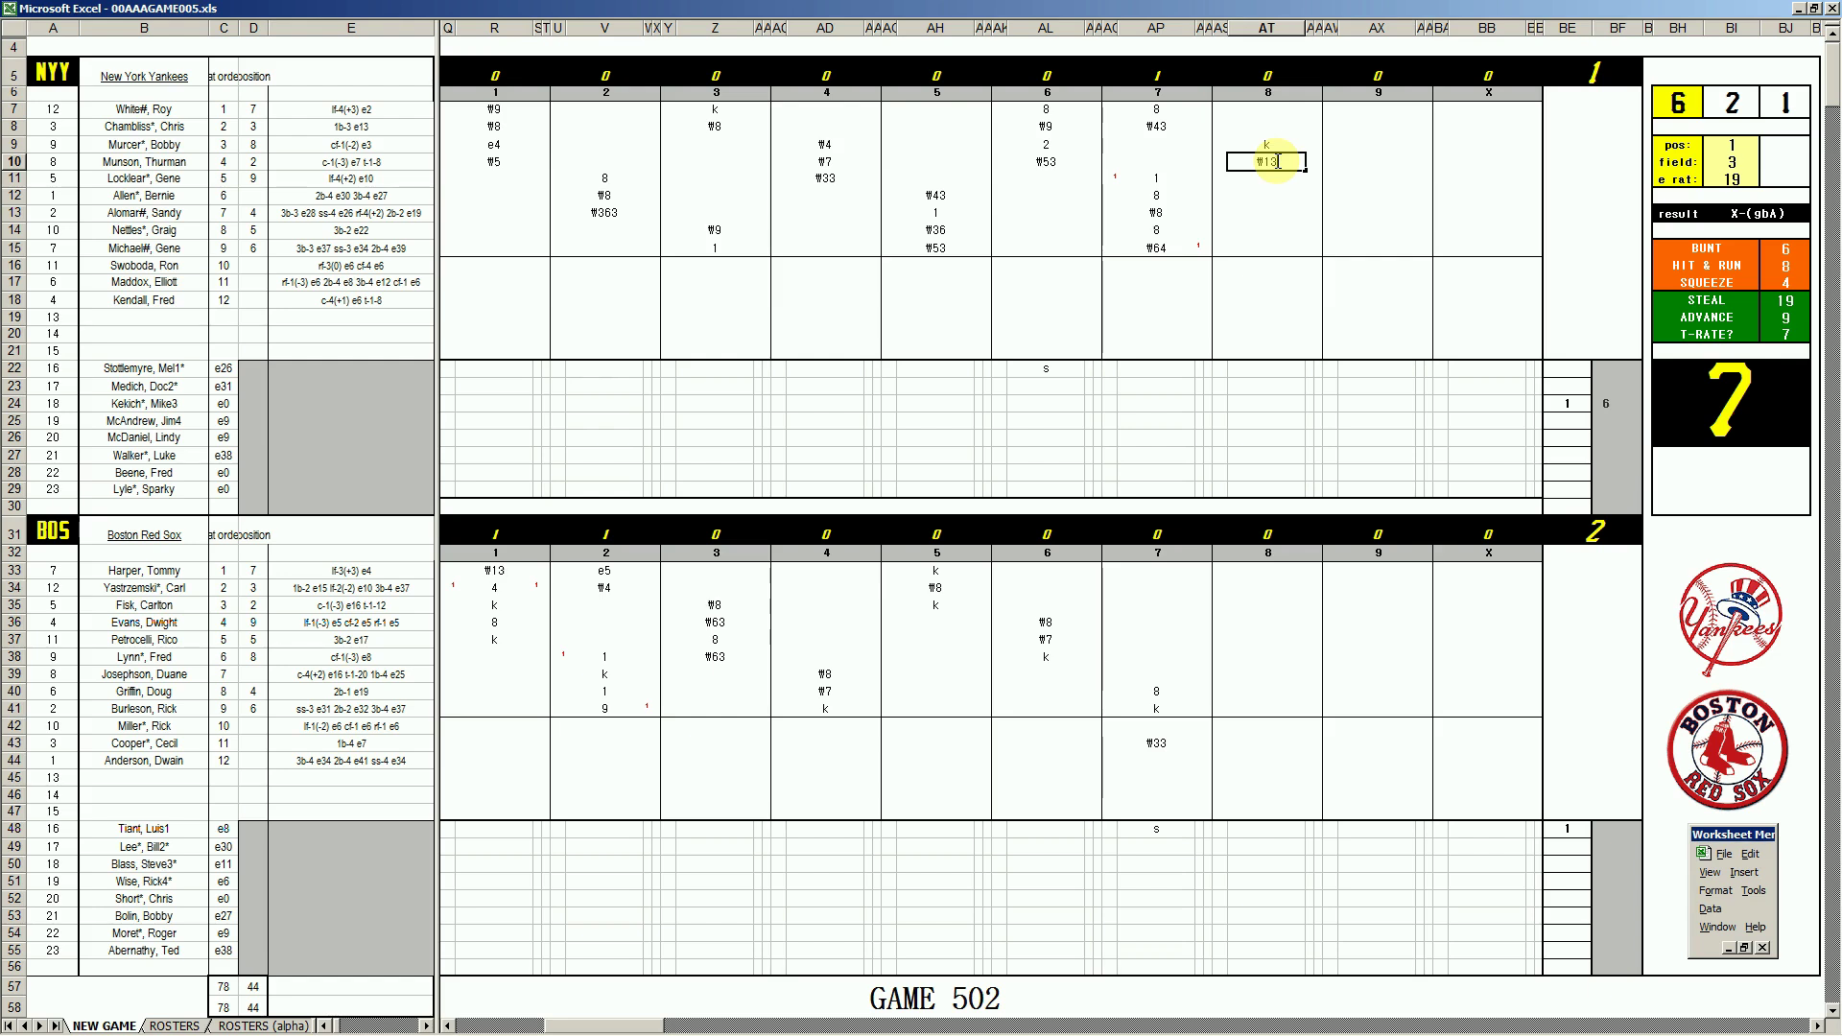
key(Return)
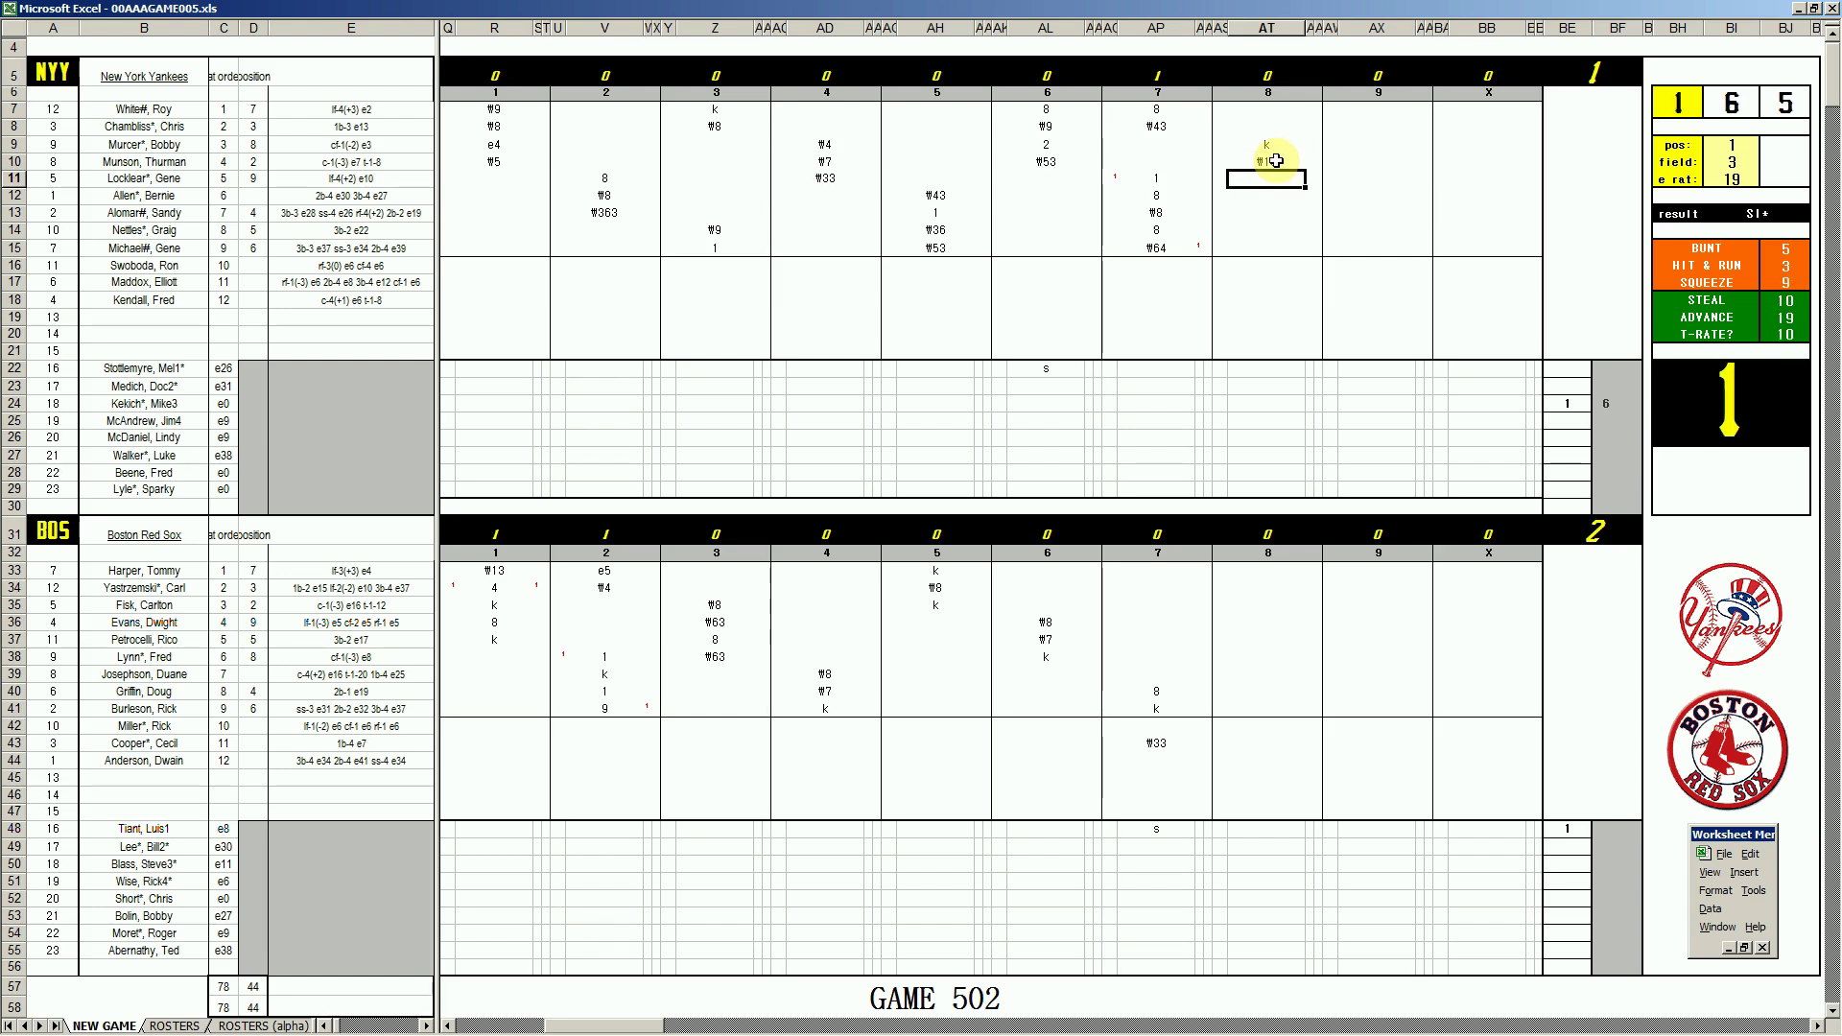
text(#5)
key(Return)
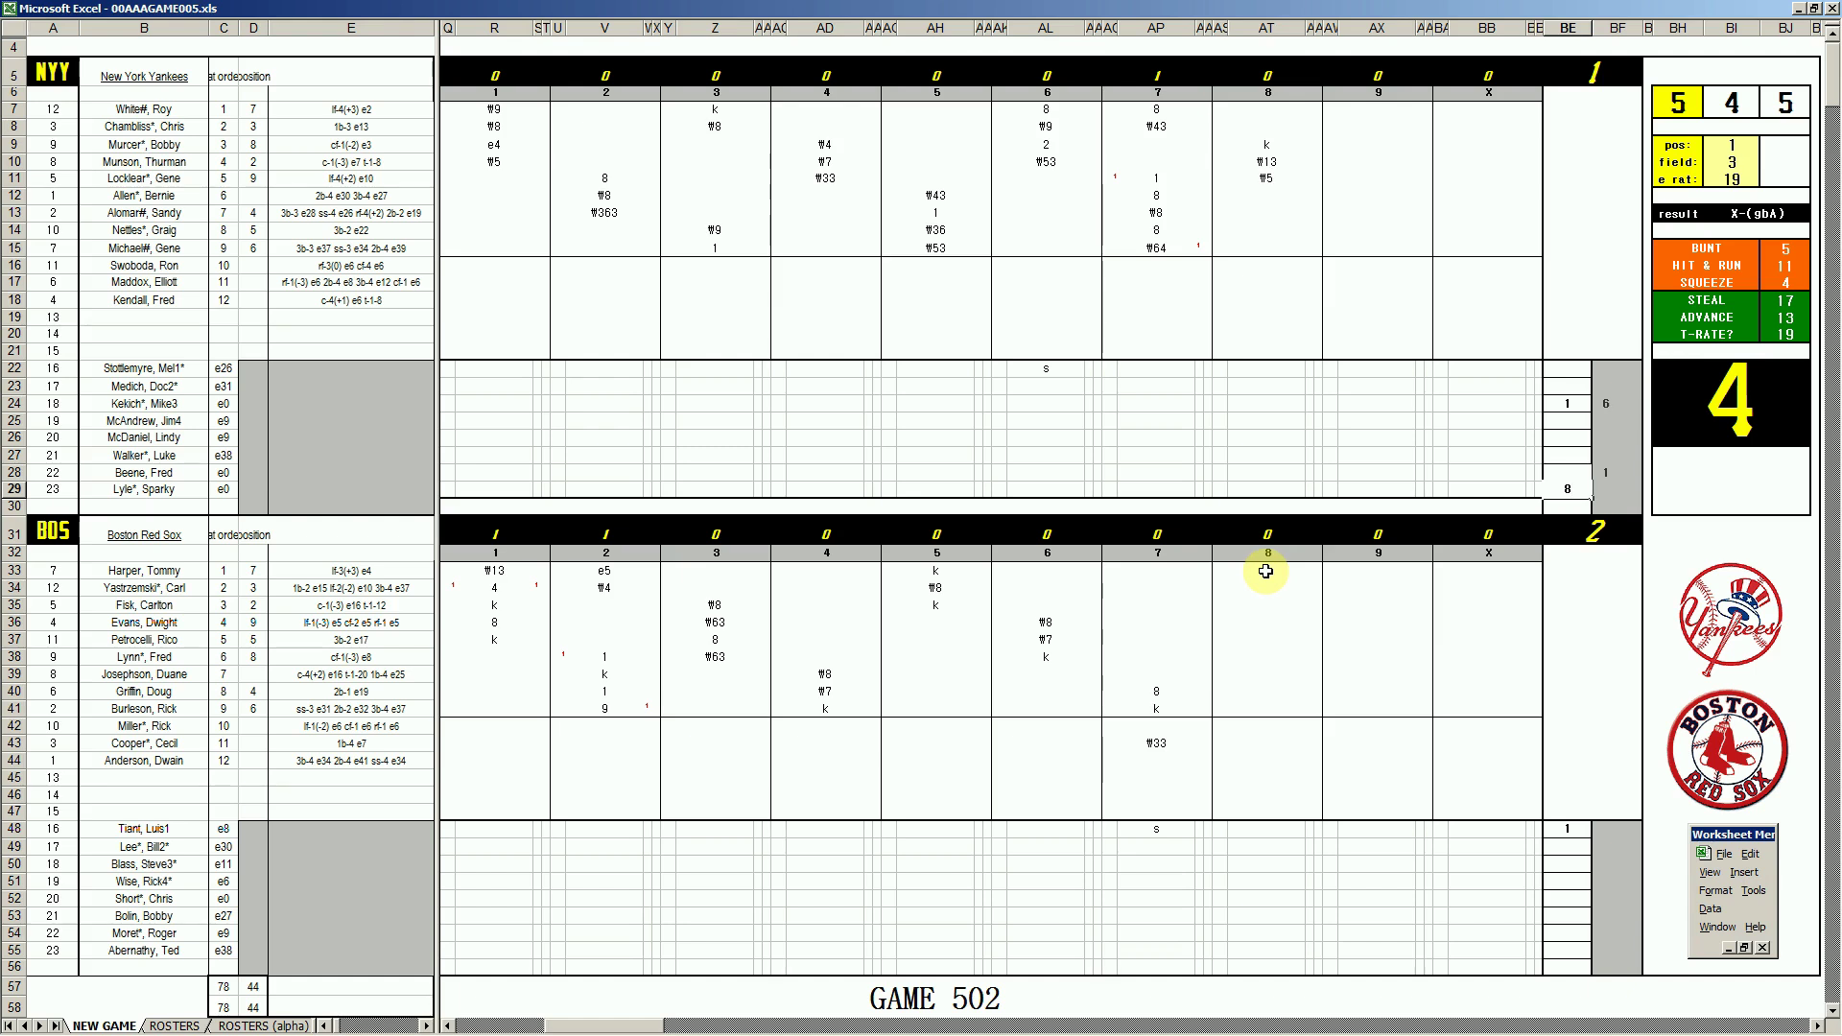
- Record ₩8 in AT33 for the Red Sox eighth inning with pos 4 and field 4
click(1265, 571)
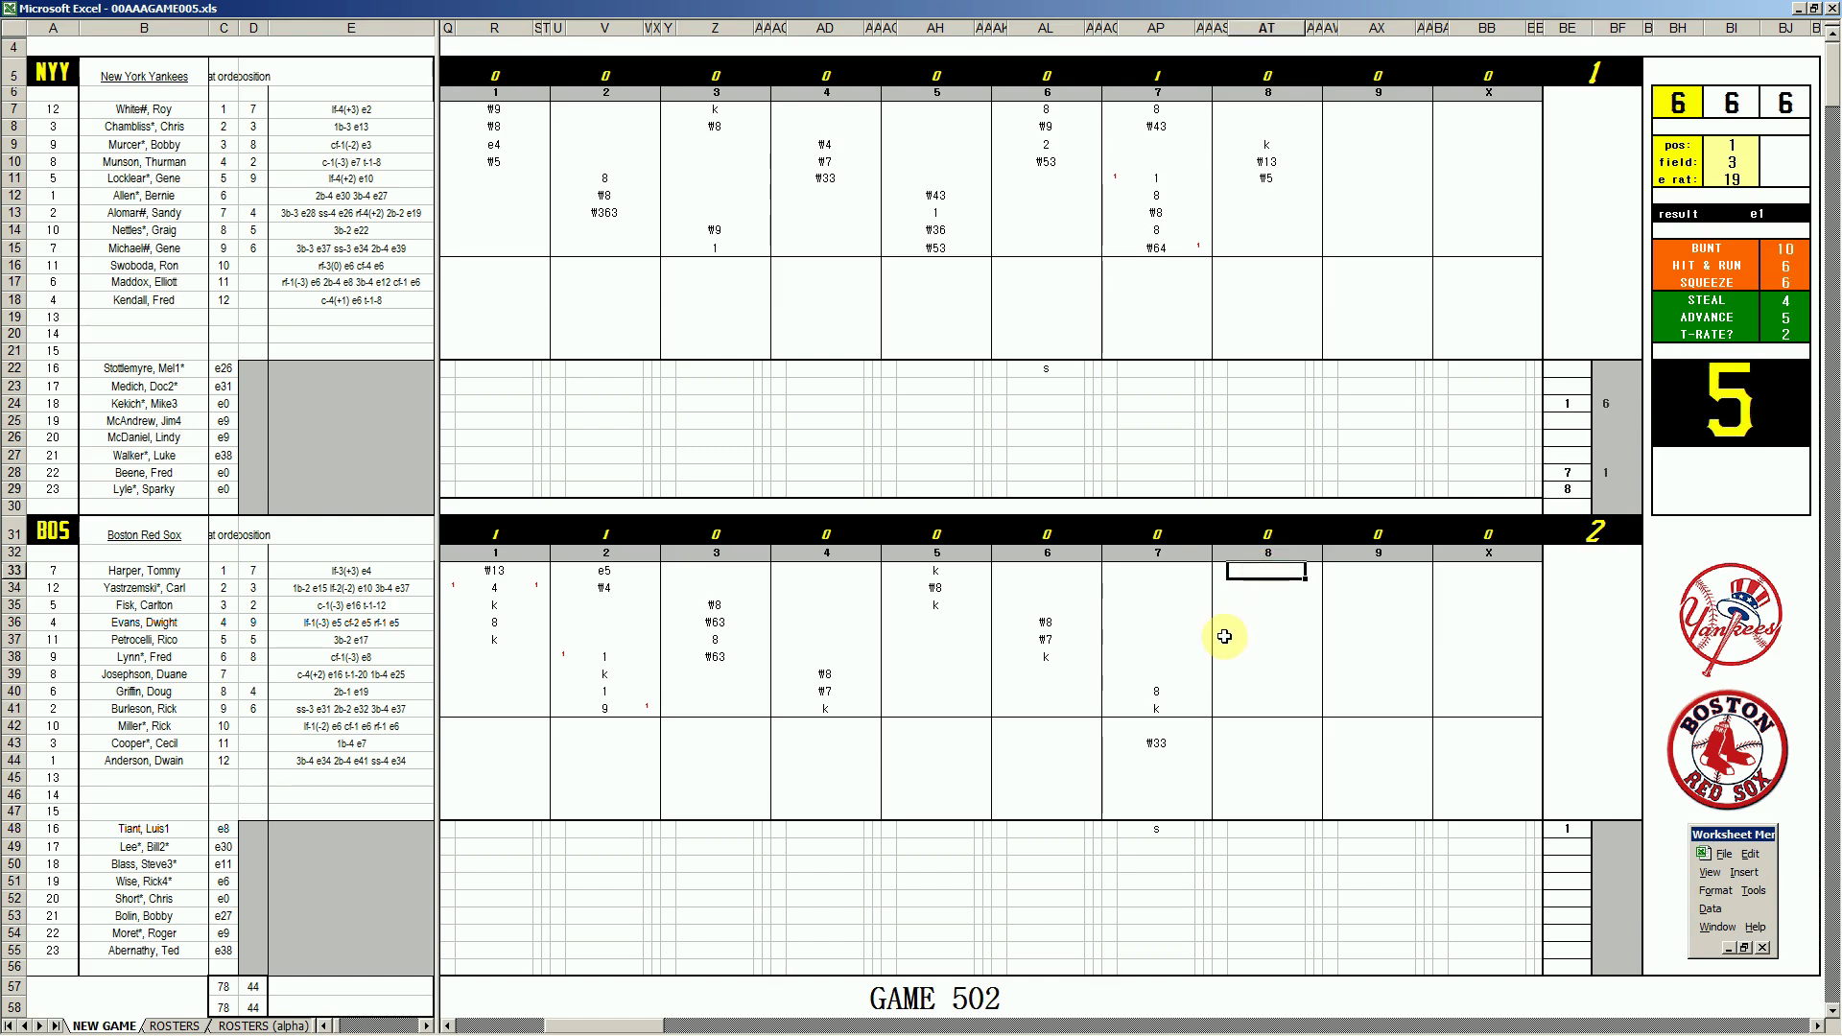
text(\8)
key(Return)
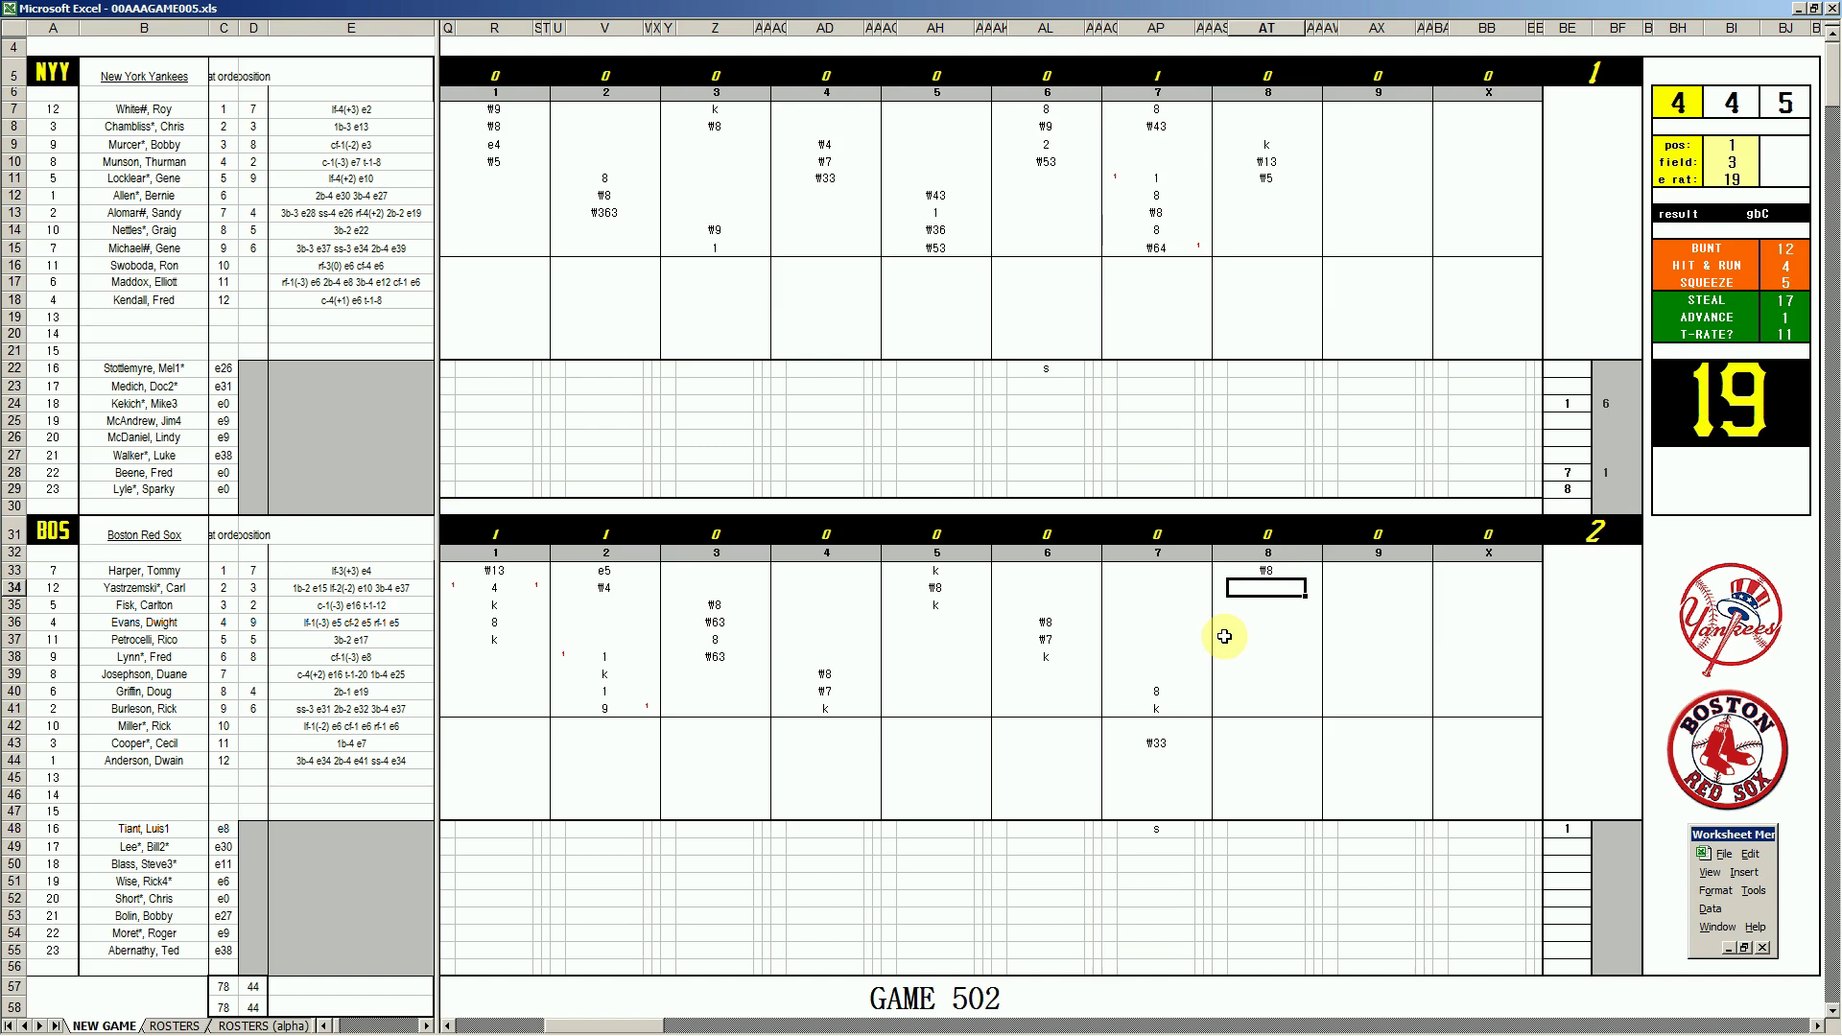
key(Tab)
text(4)
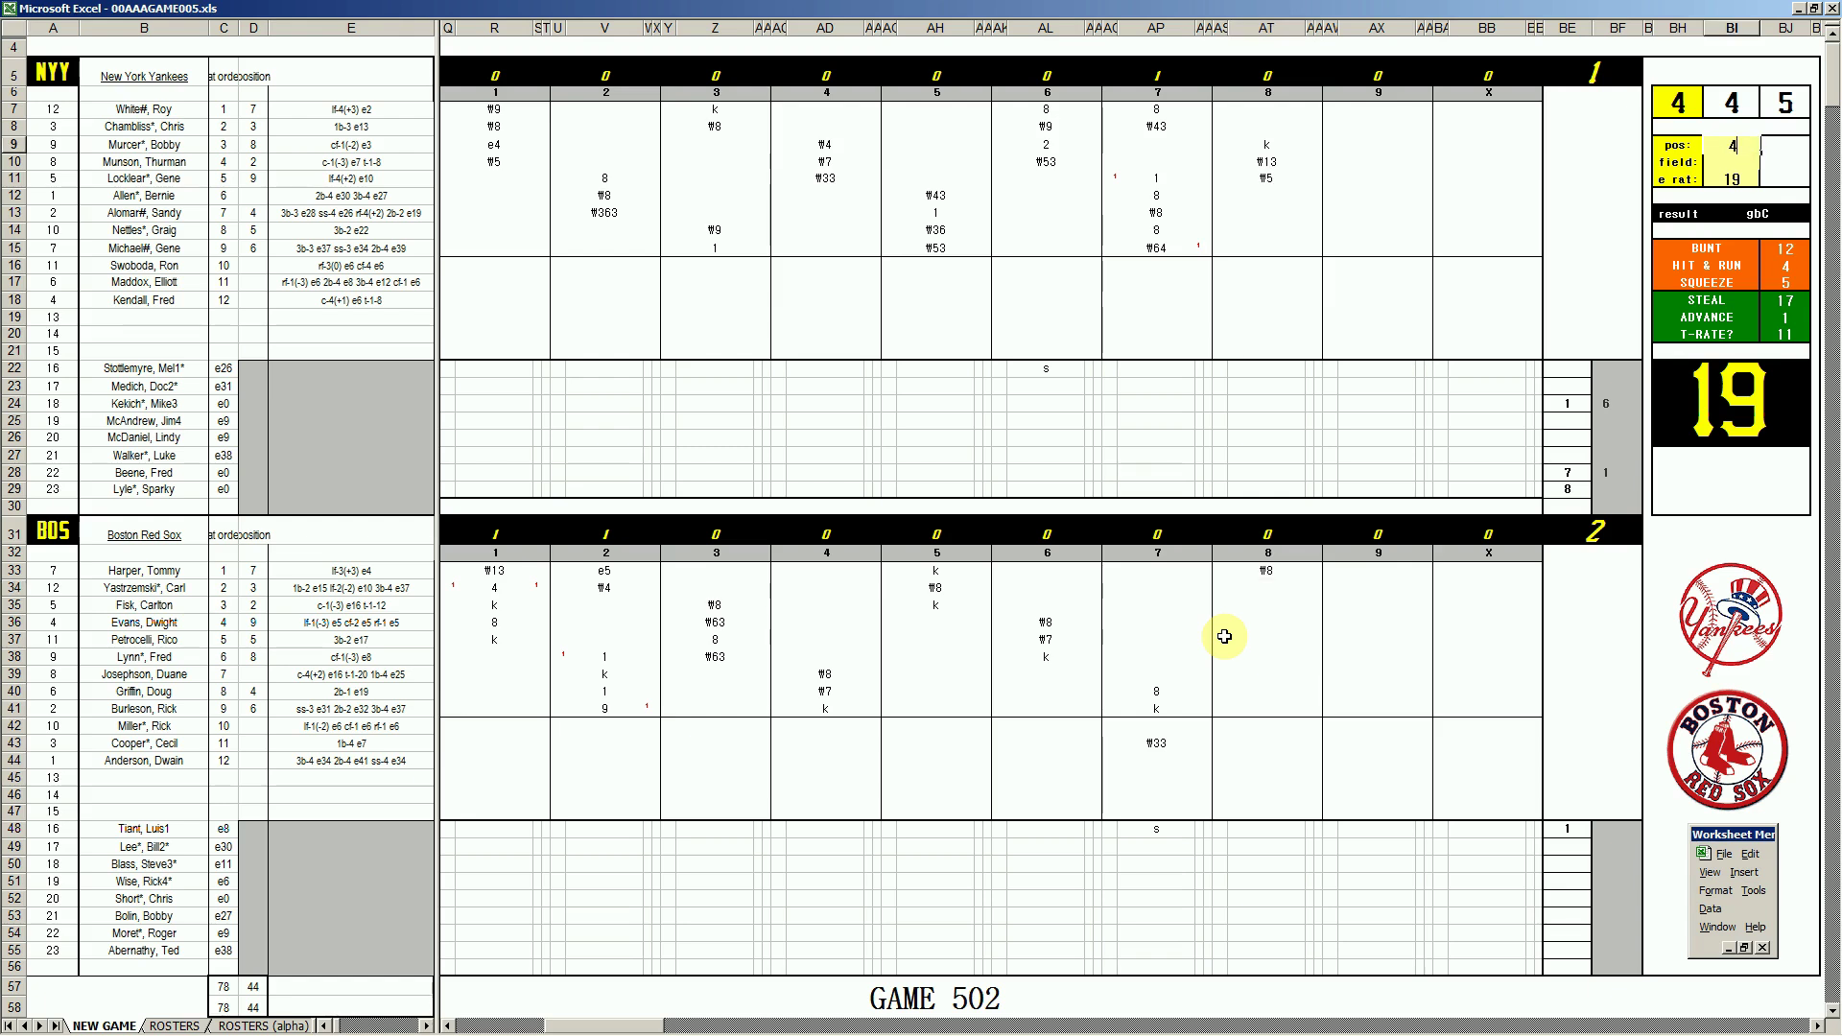
key(Return)
text(4)
key(Return)
key(Return)
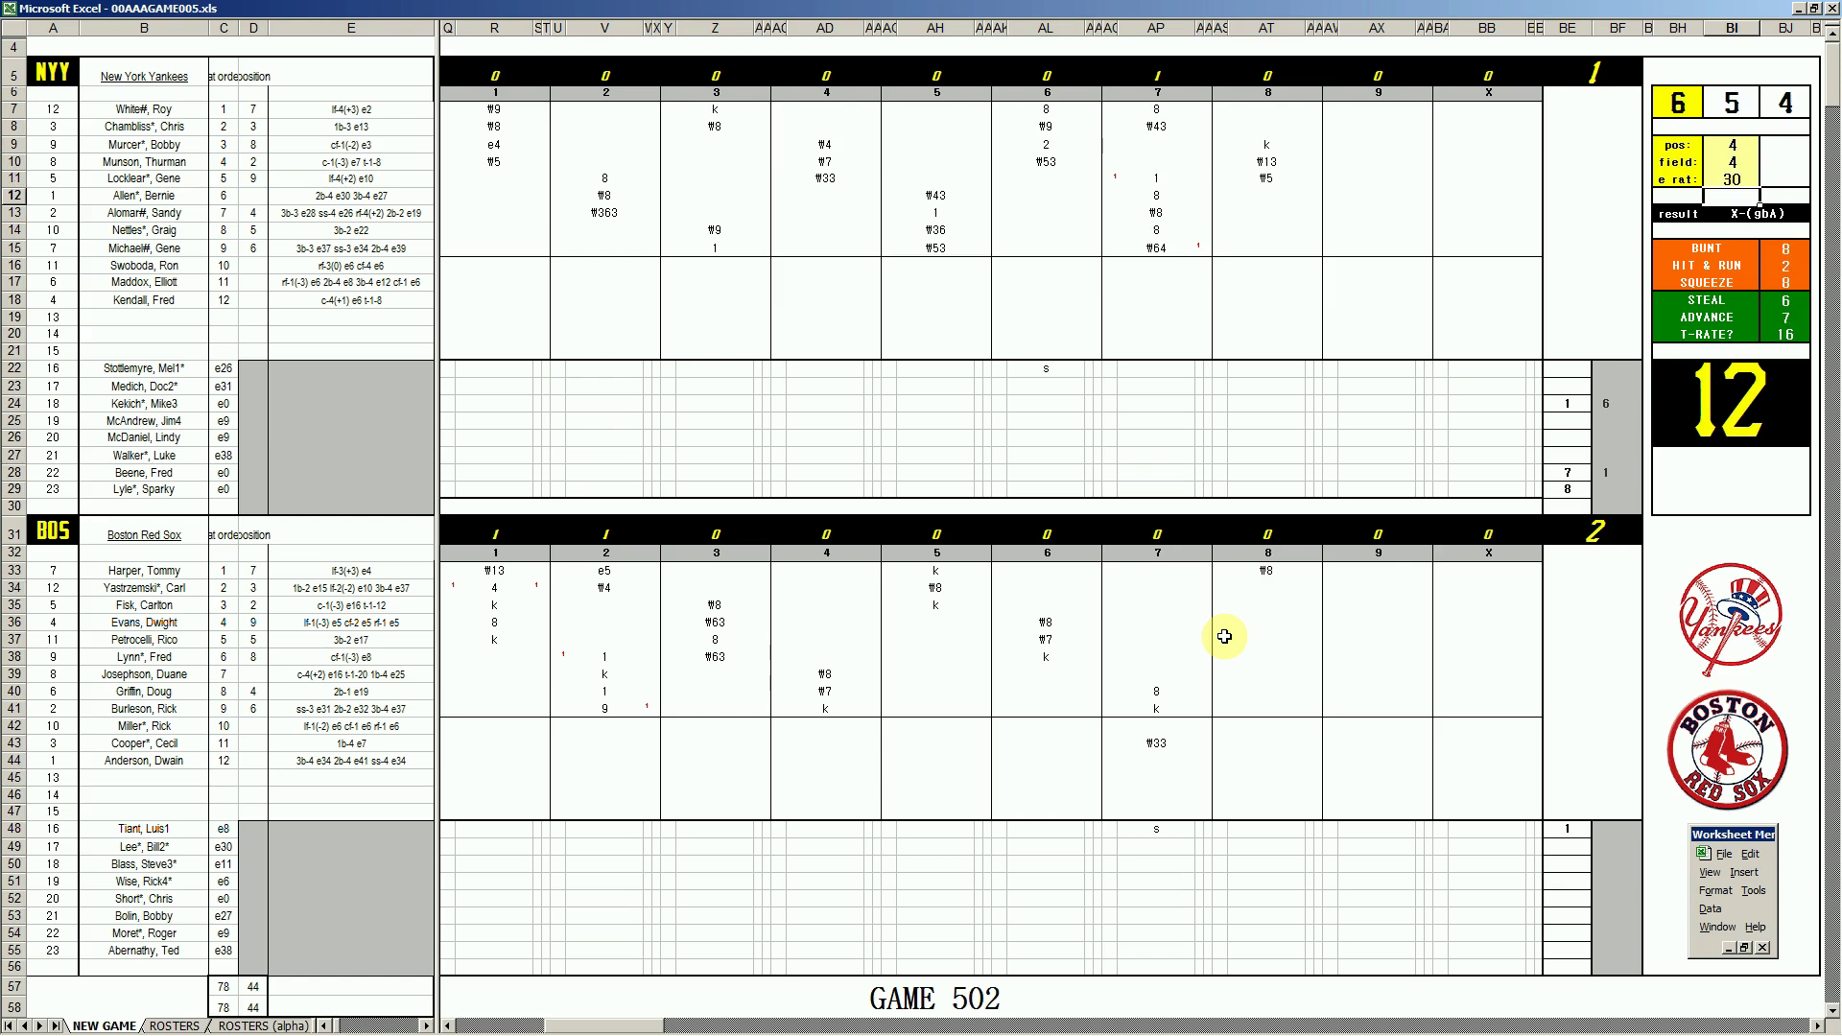
- Enter ₩3, 1 and #53 in AT34–AT36, re-rolling dice to 6-2-1 for the ninth
click(1259, 587)
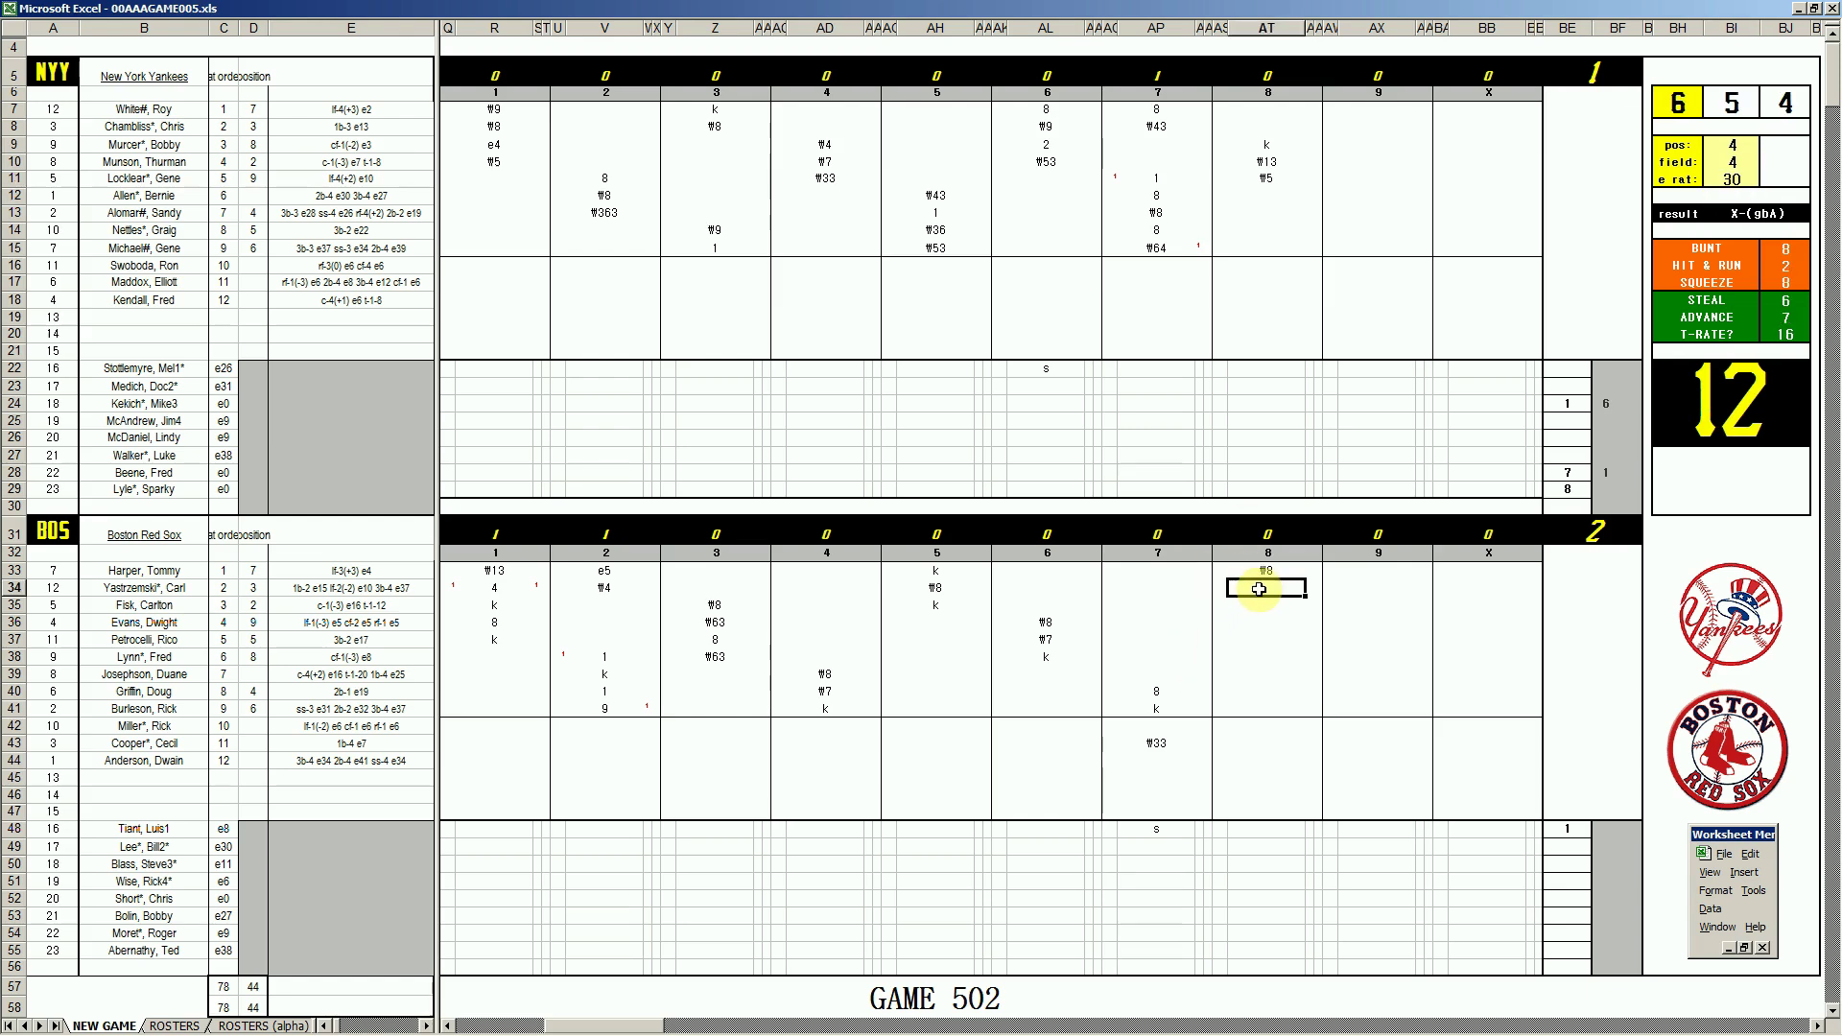
text(\3)
key(Return)
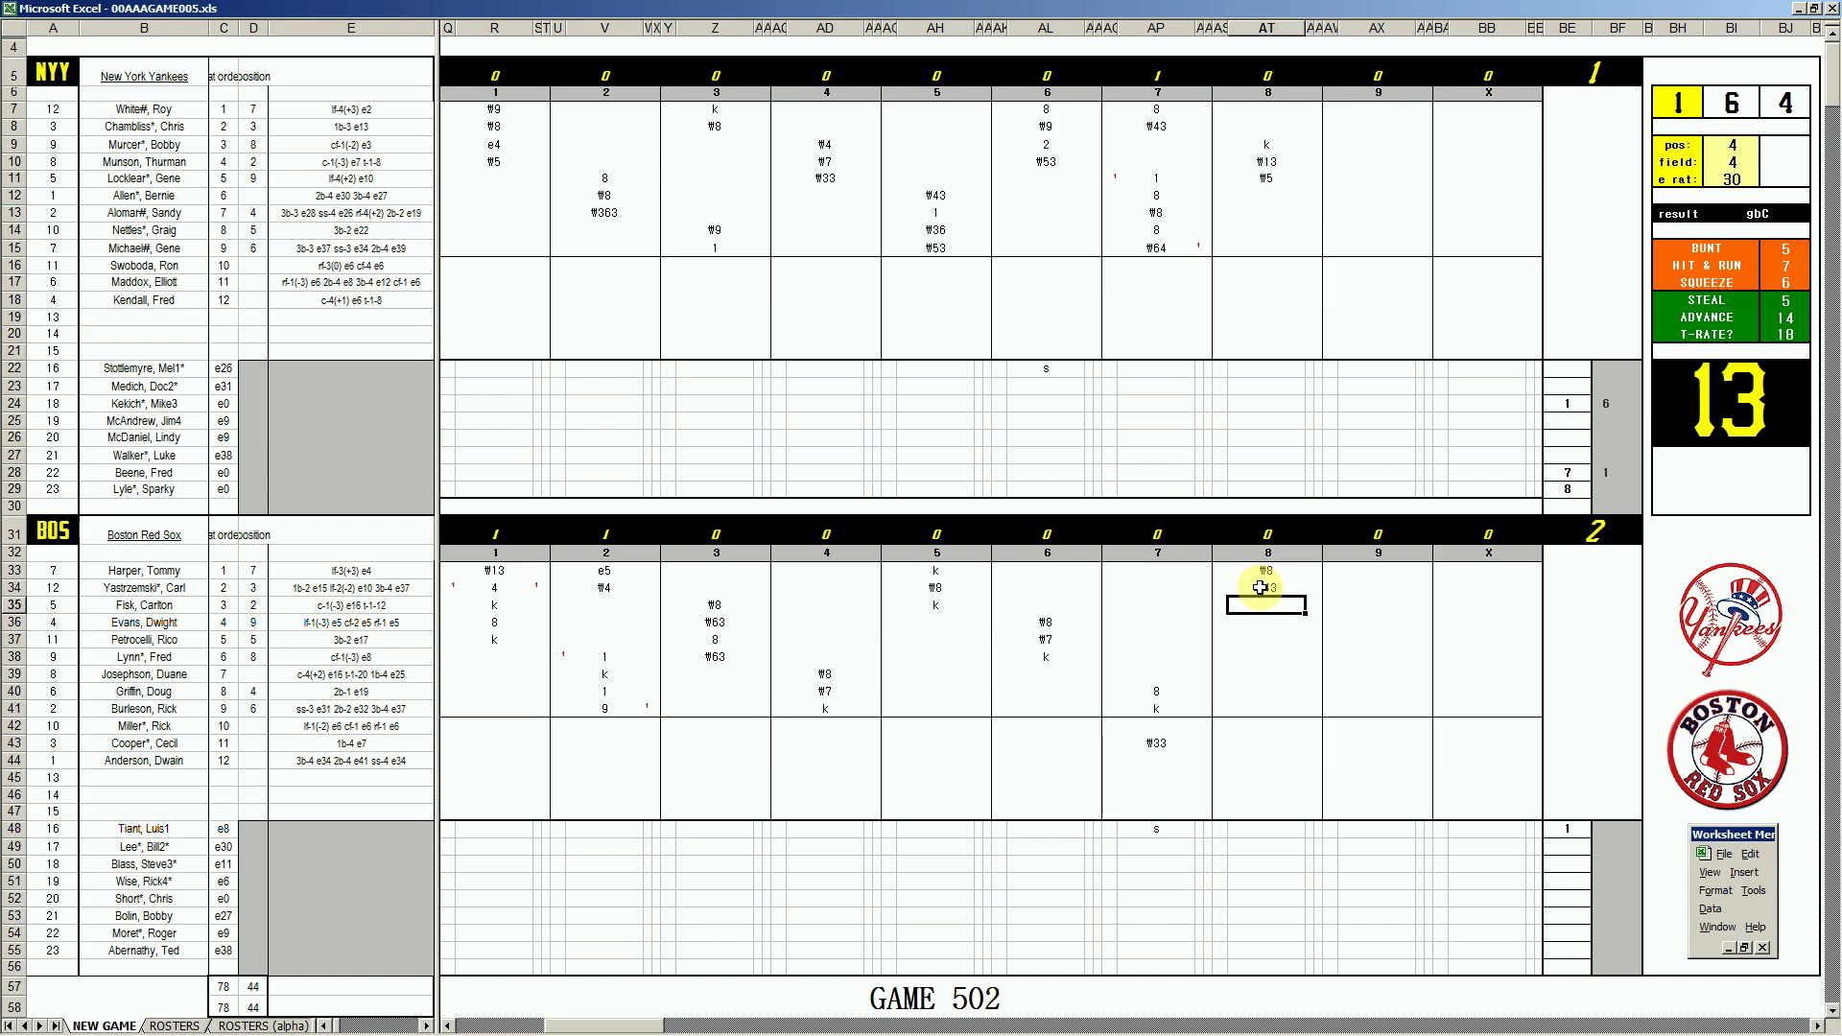
text(1)
key(Return)
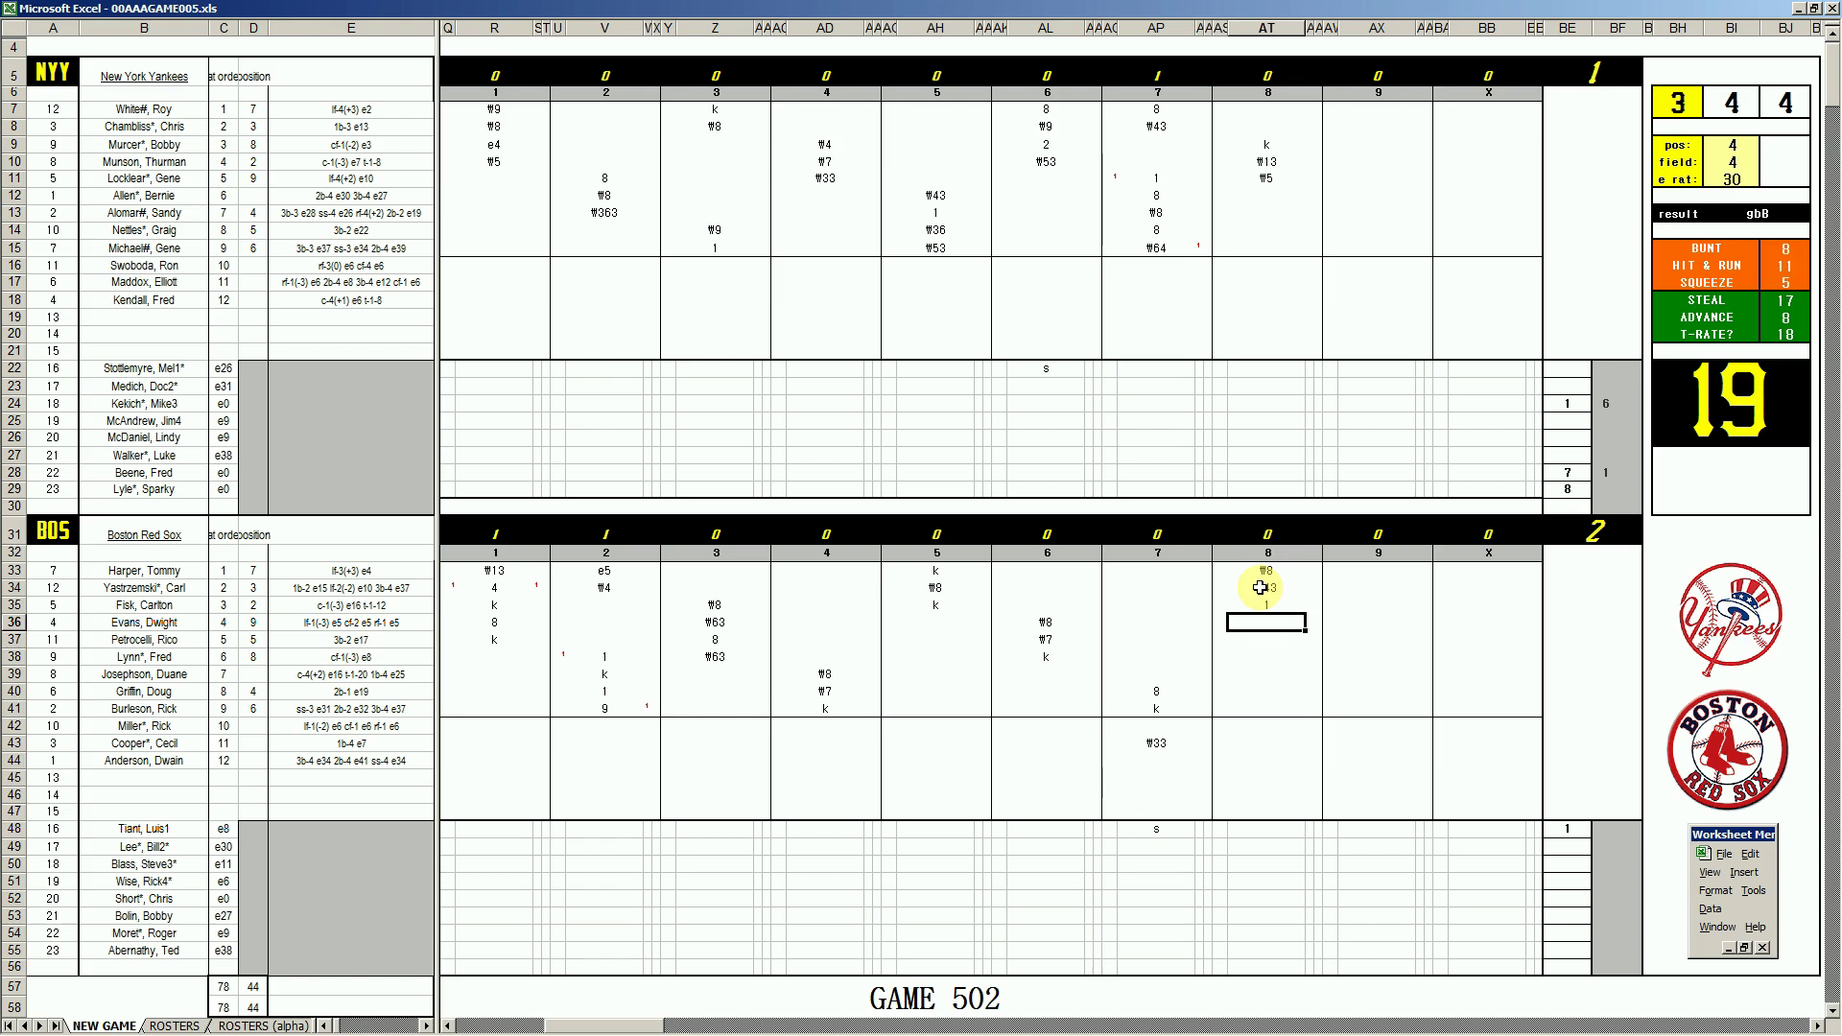
text(\53)
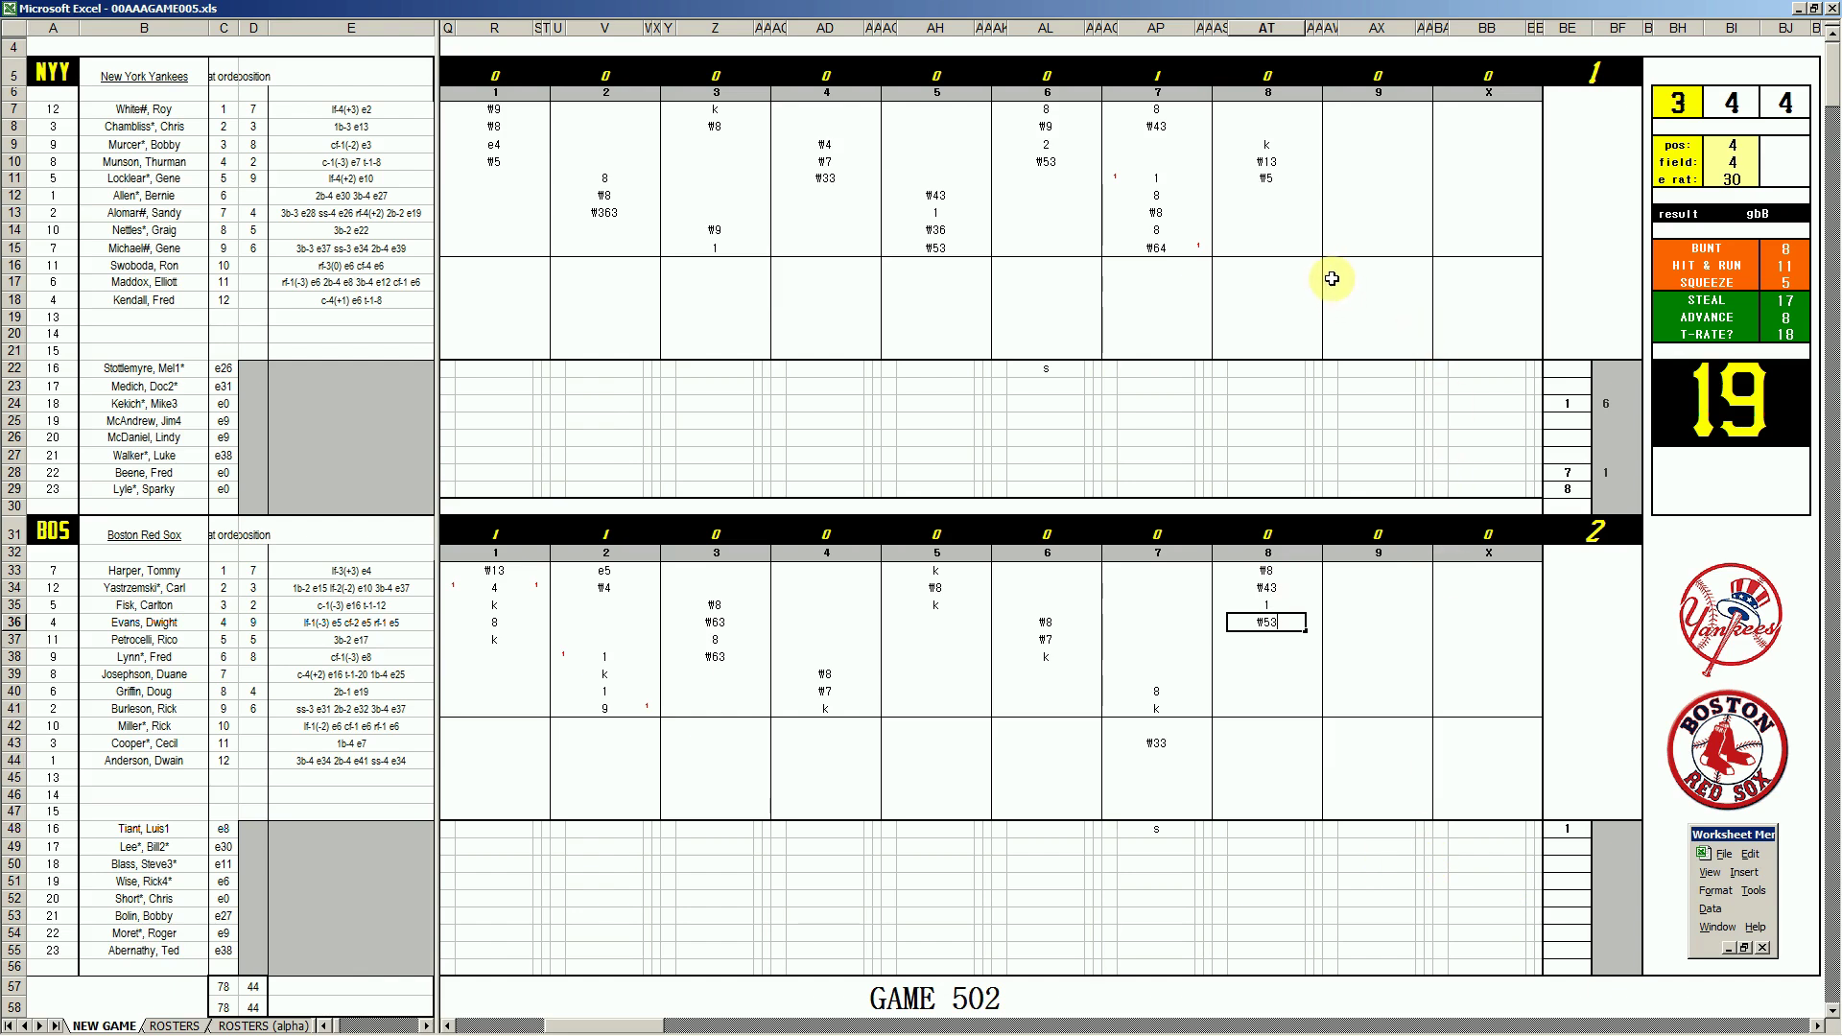
click(1356, 197)
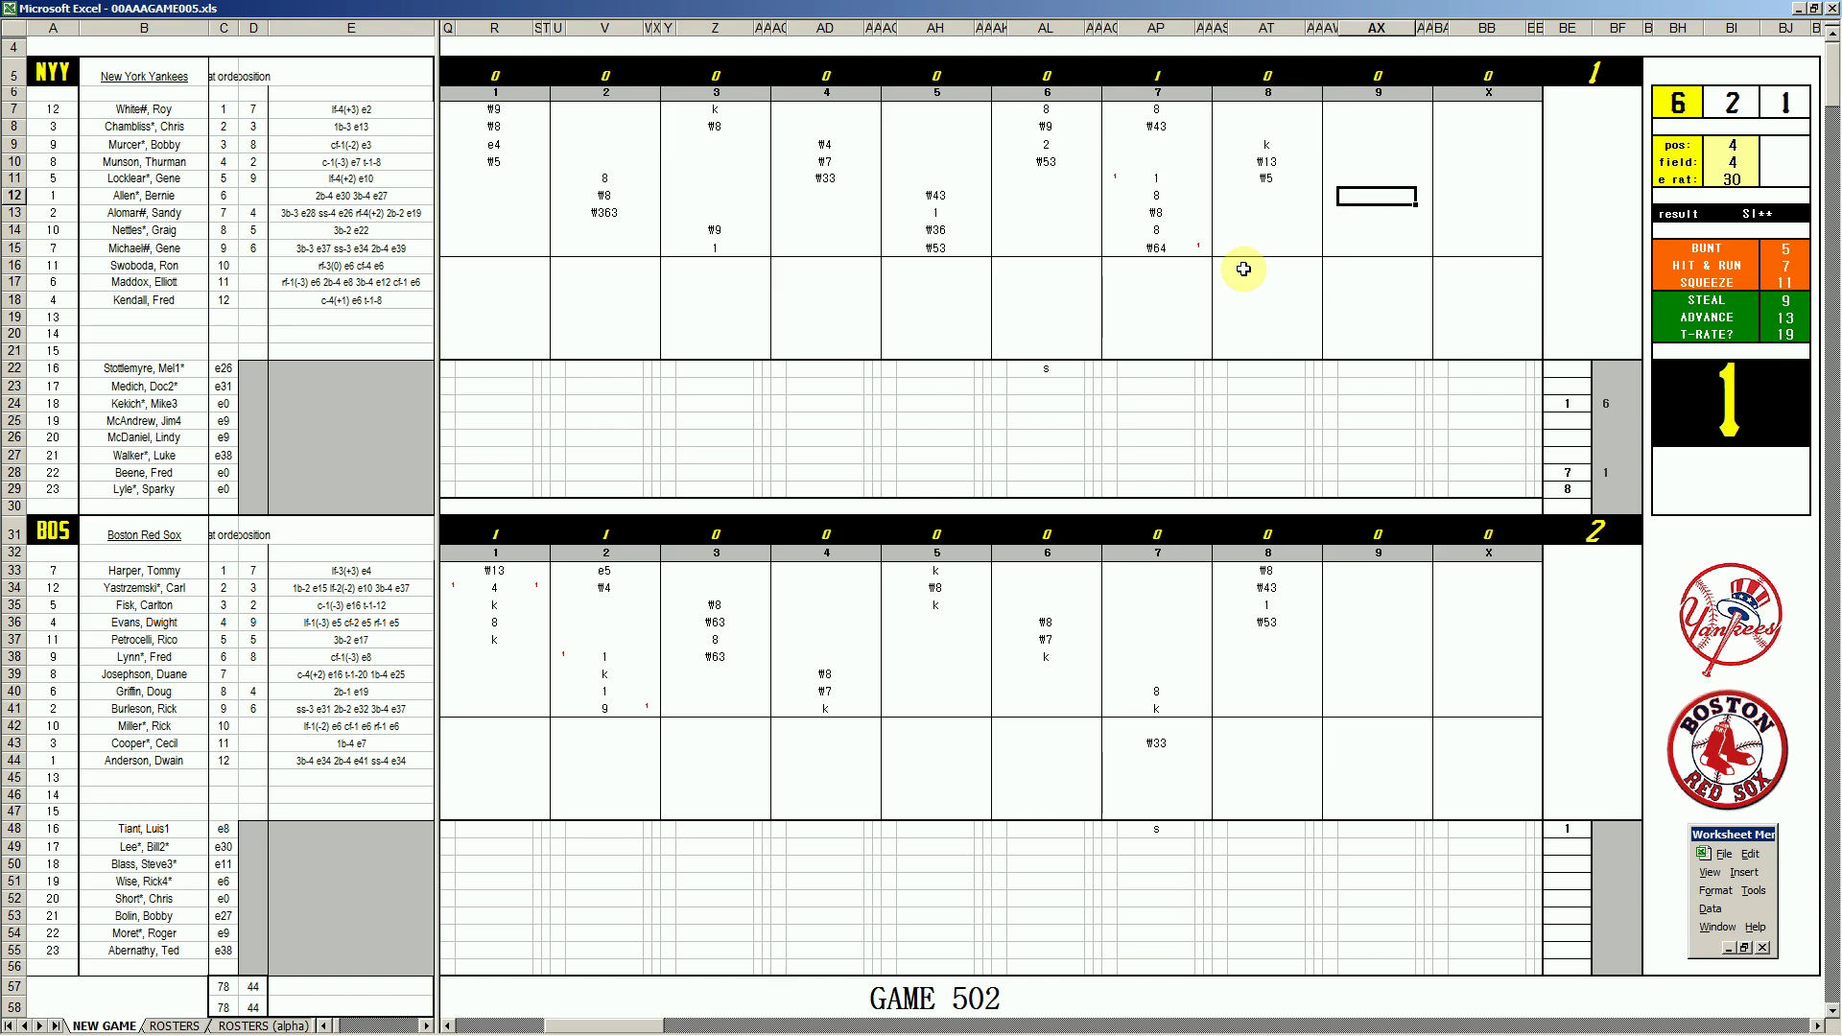
- Record #63 for the Yankees' first ninth-inning batter with pos 6 and field 3
text(6)
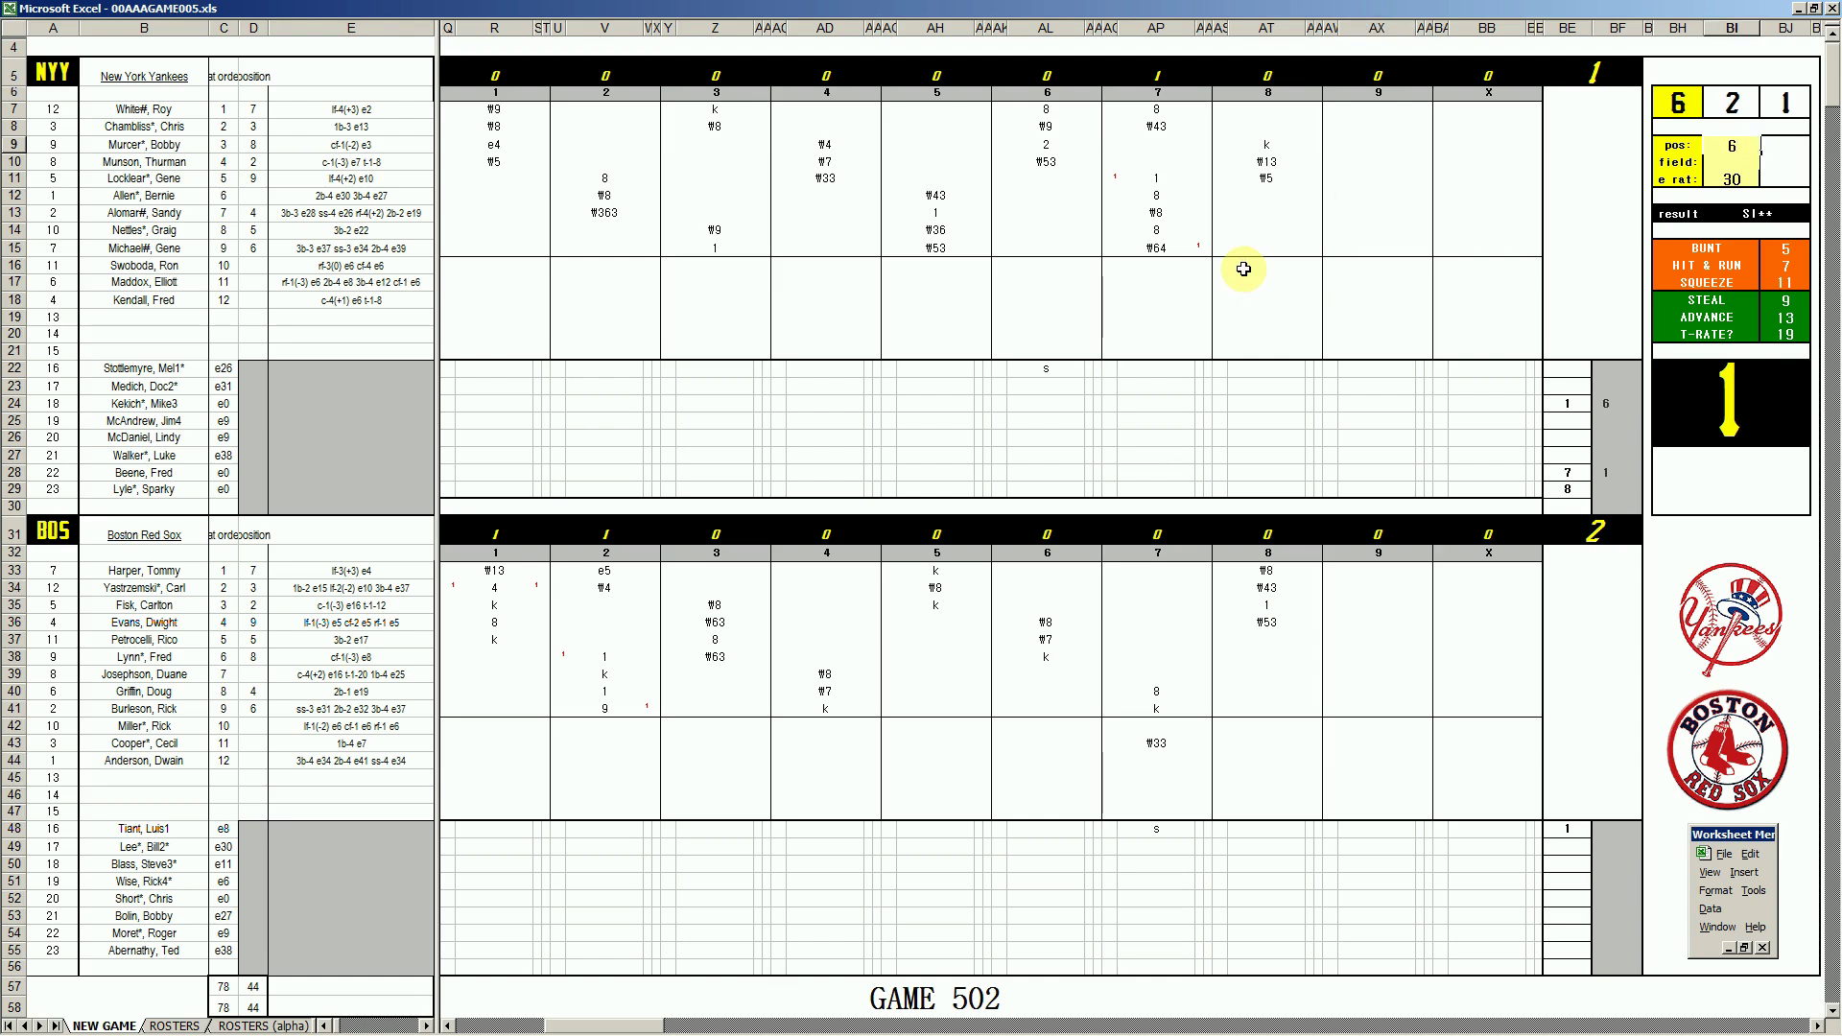
key(Return)
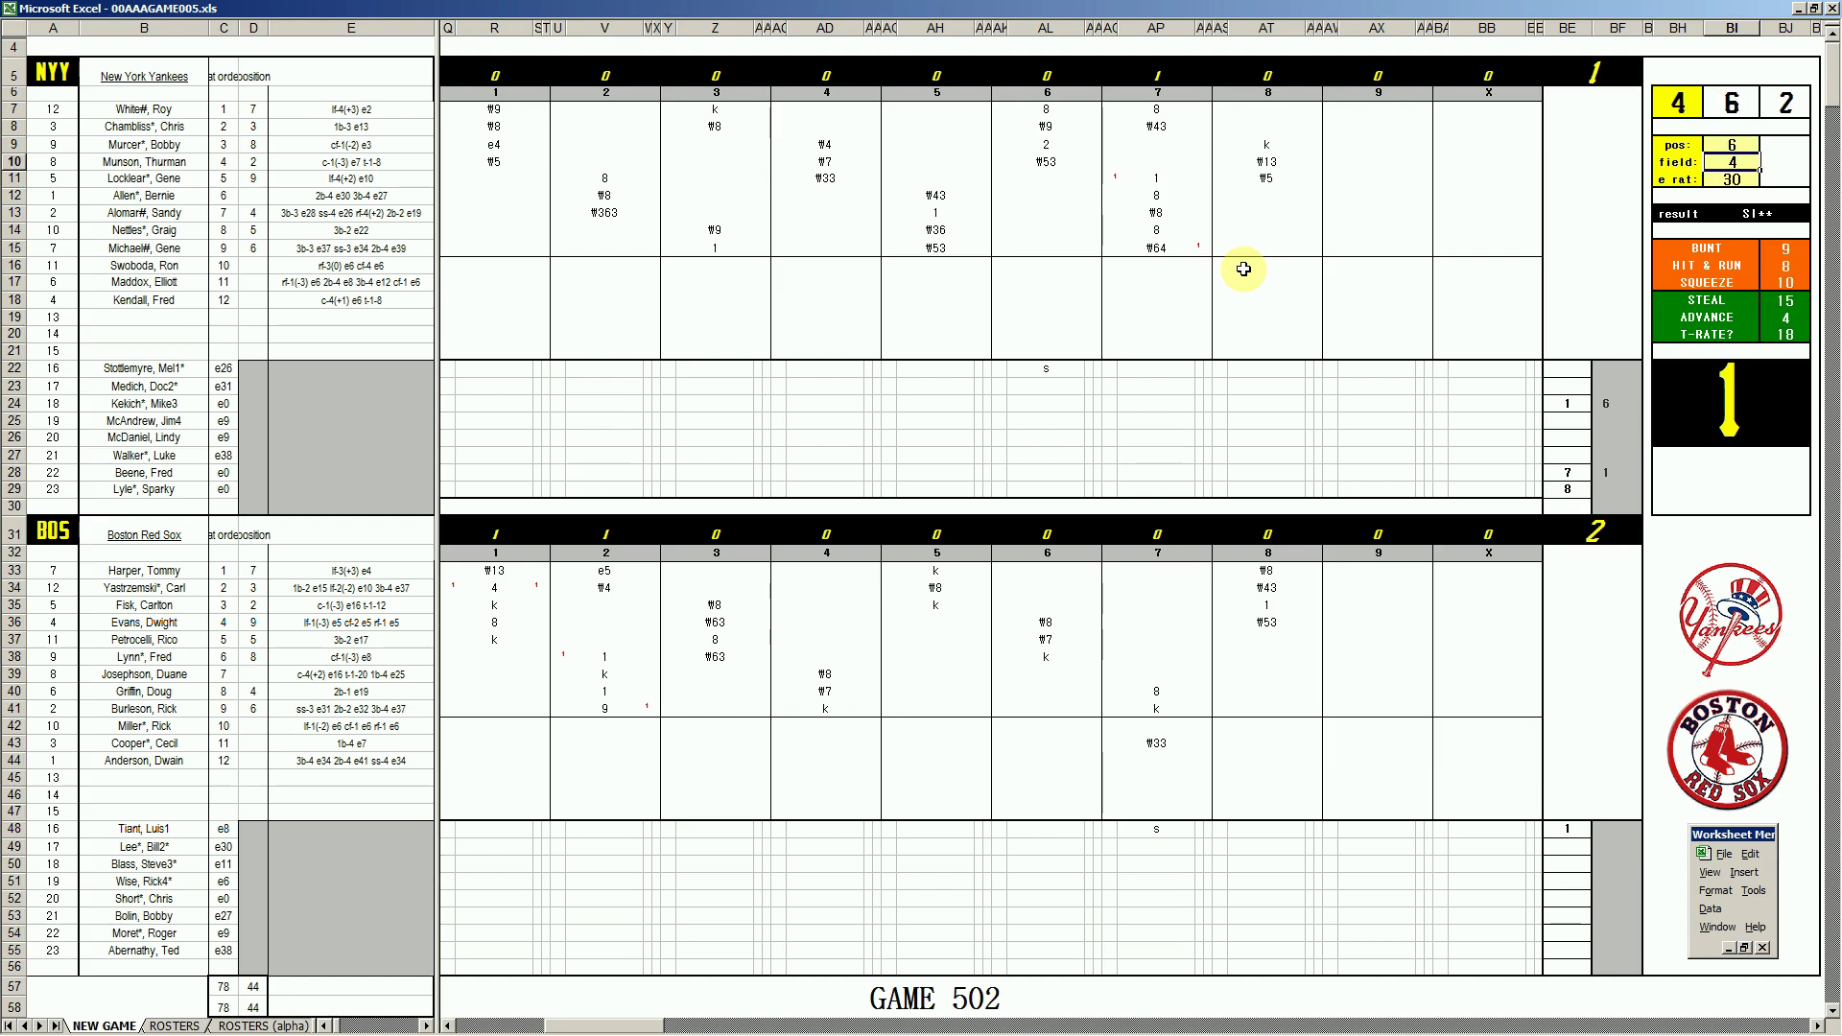
text(3)
key(Return)
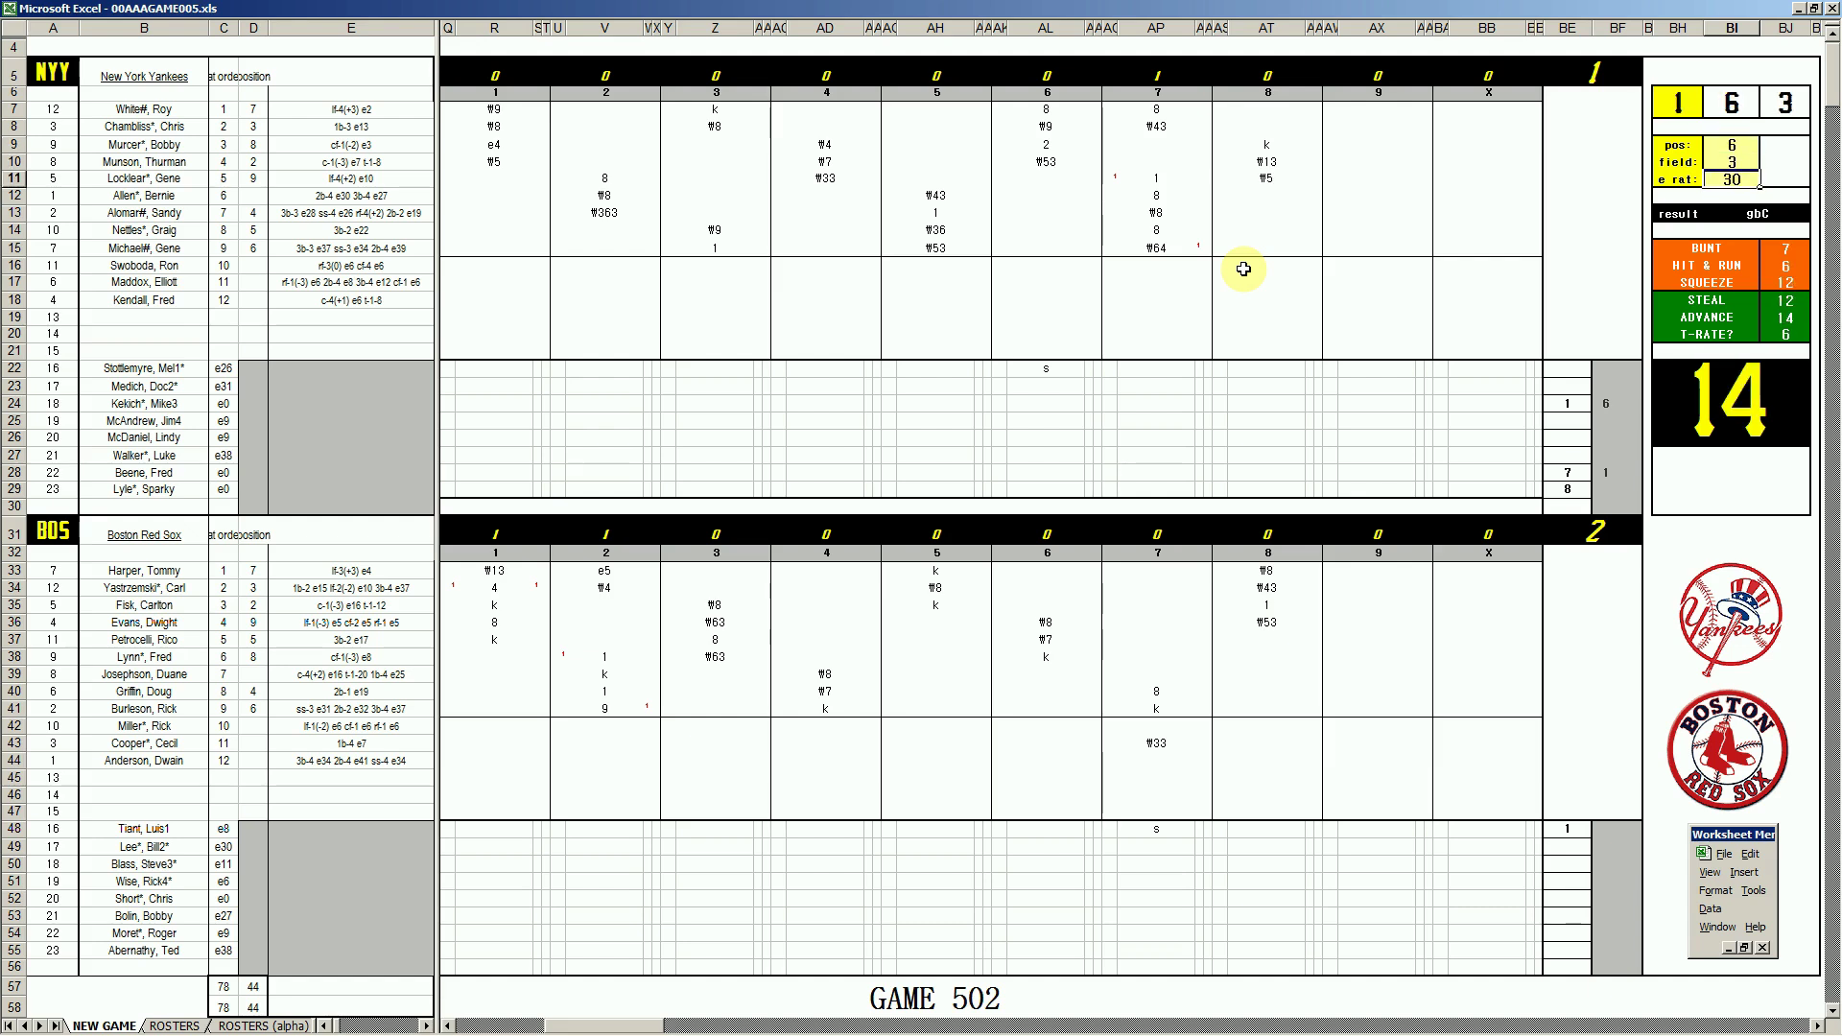
click(1348, 196)
text(#63)
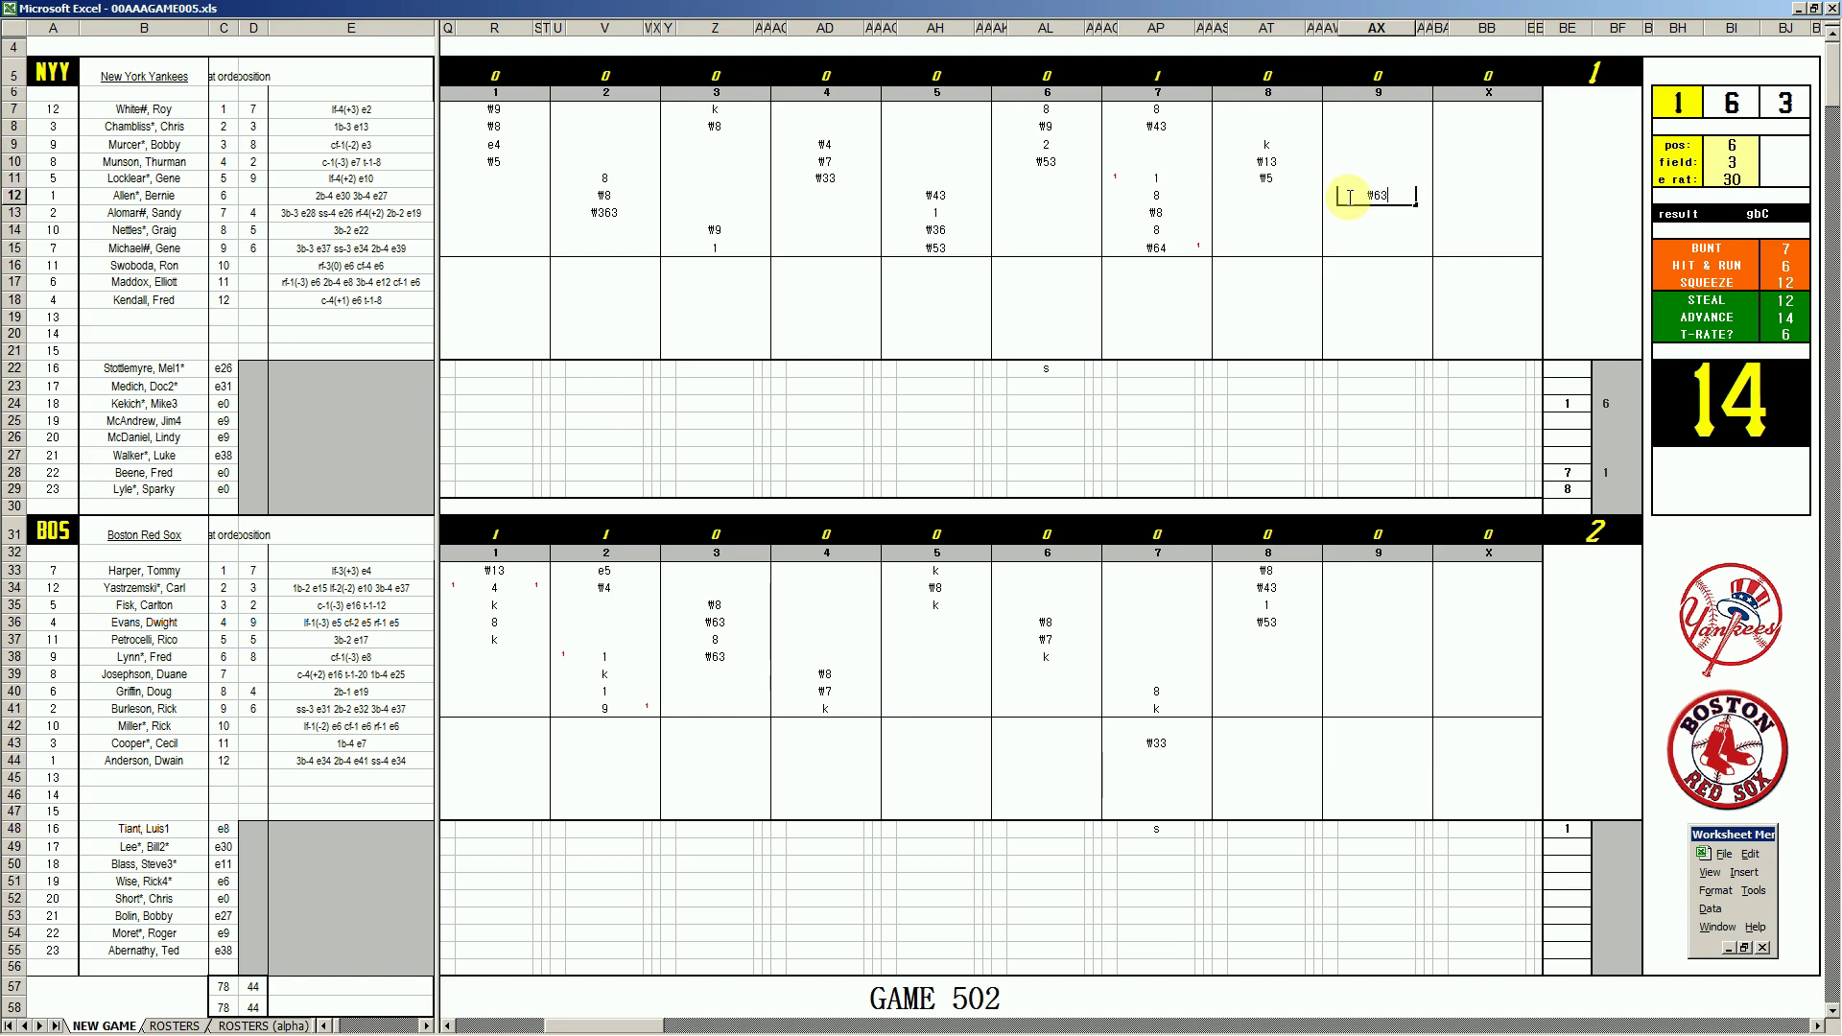
key(Return)
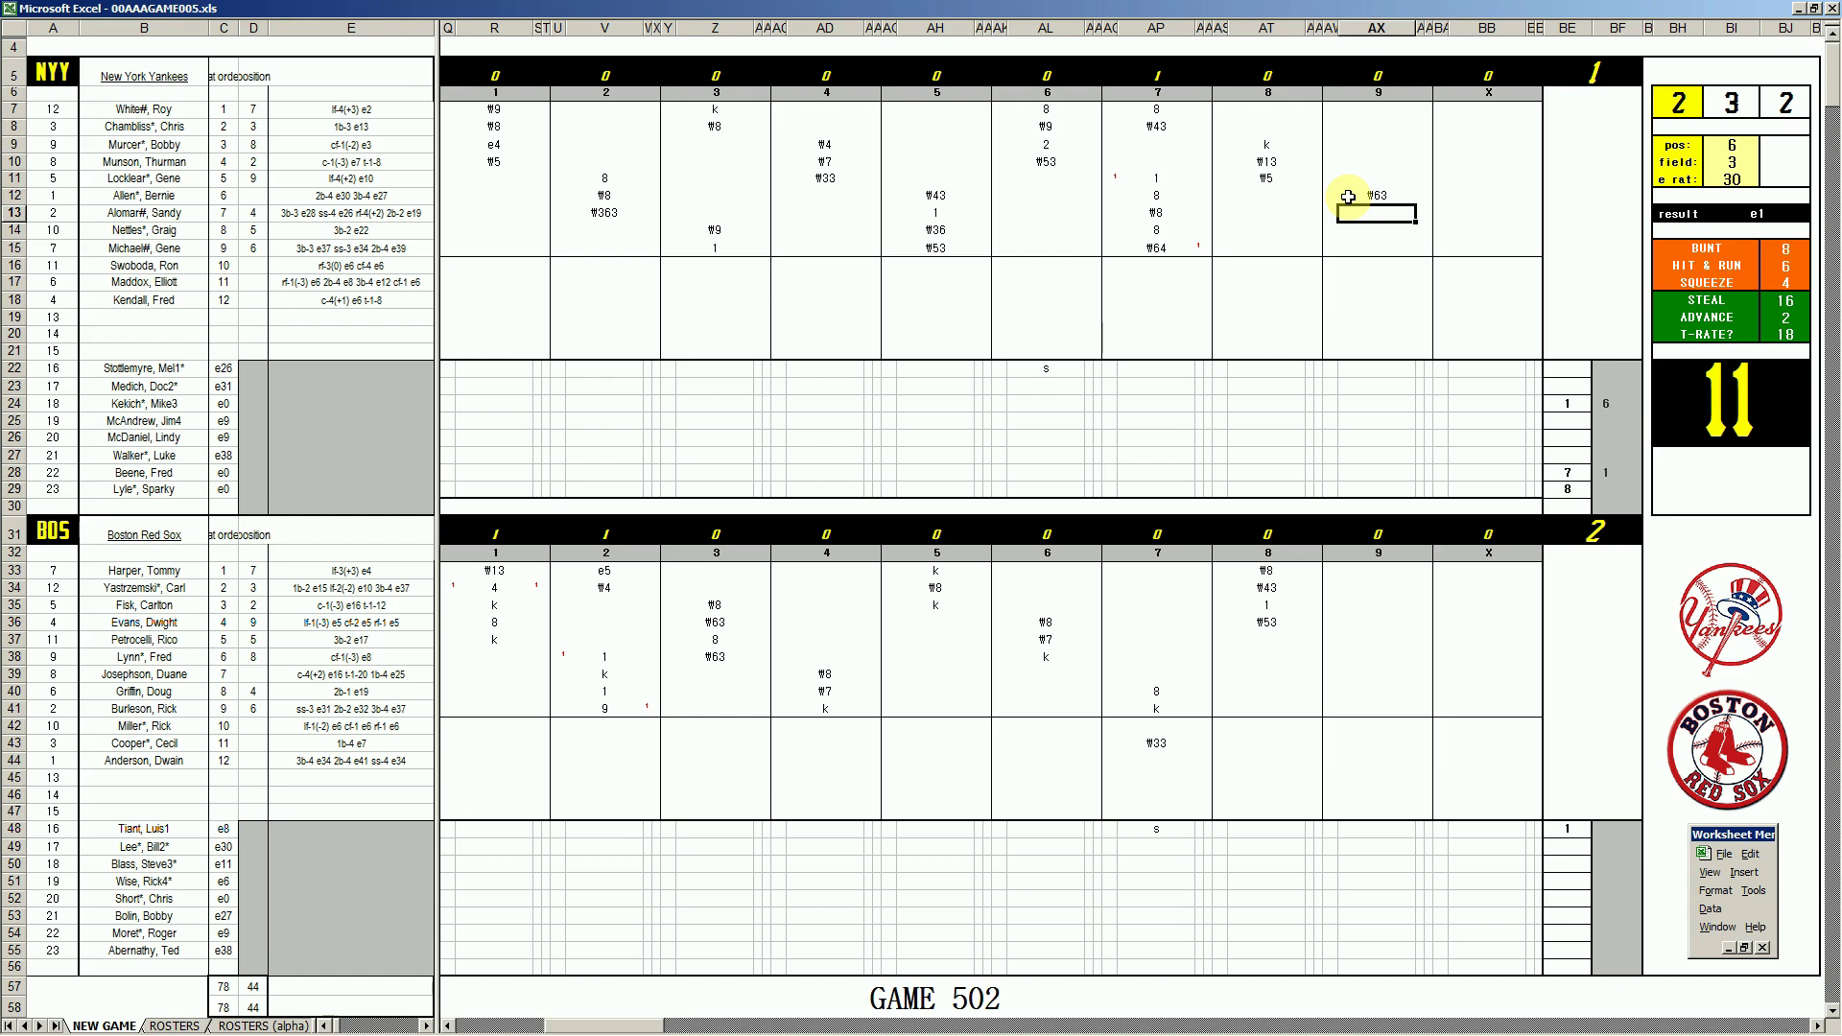
- Record outs #33 and #2 with pos 2, and shift the 1 from BF28 to BF29
text(#33)
key(Return)
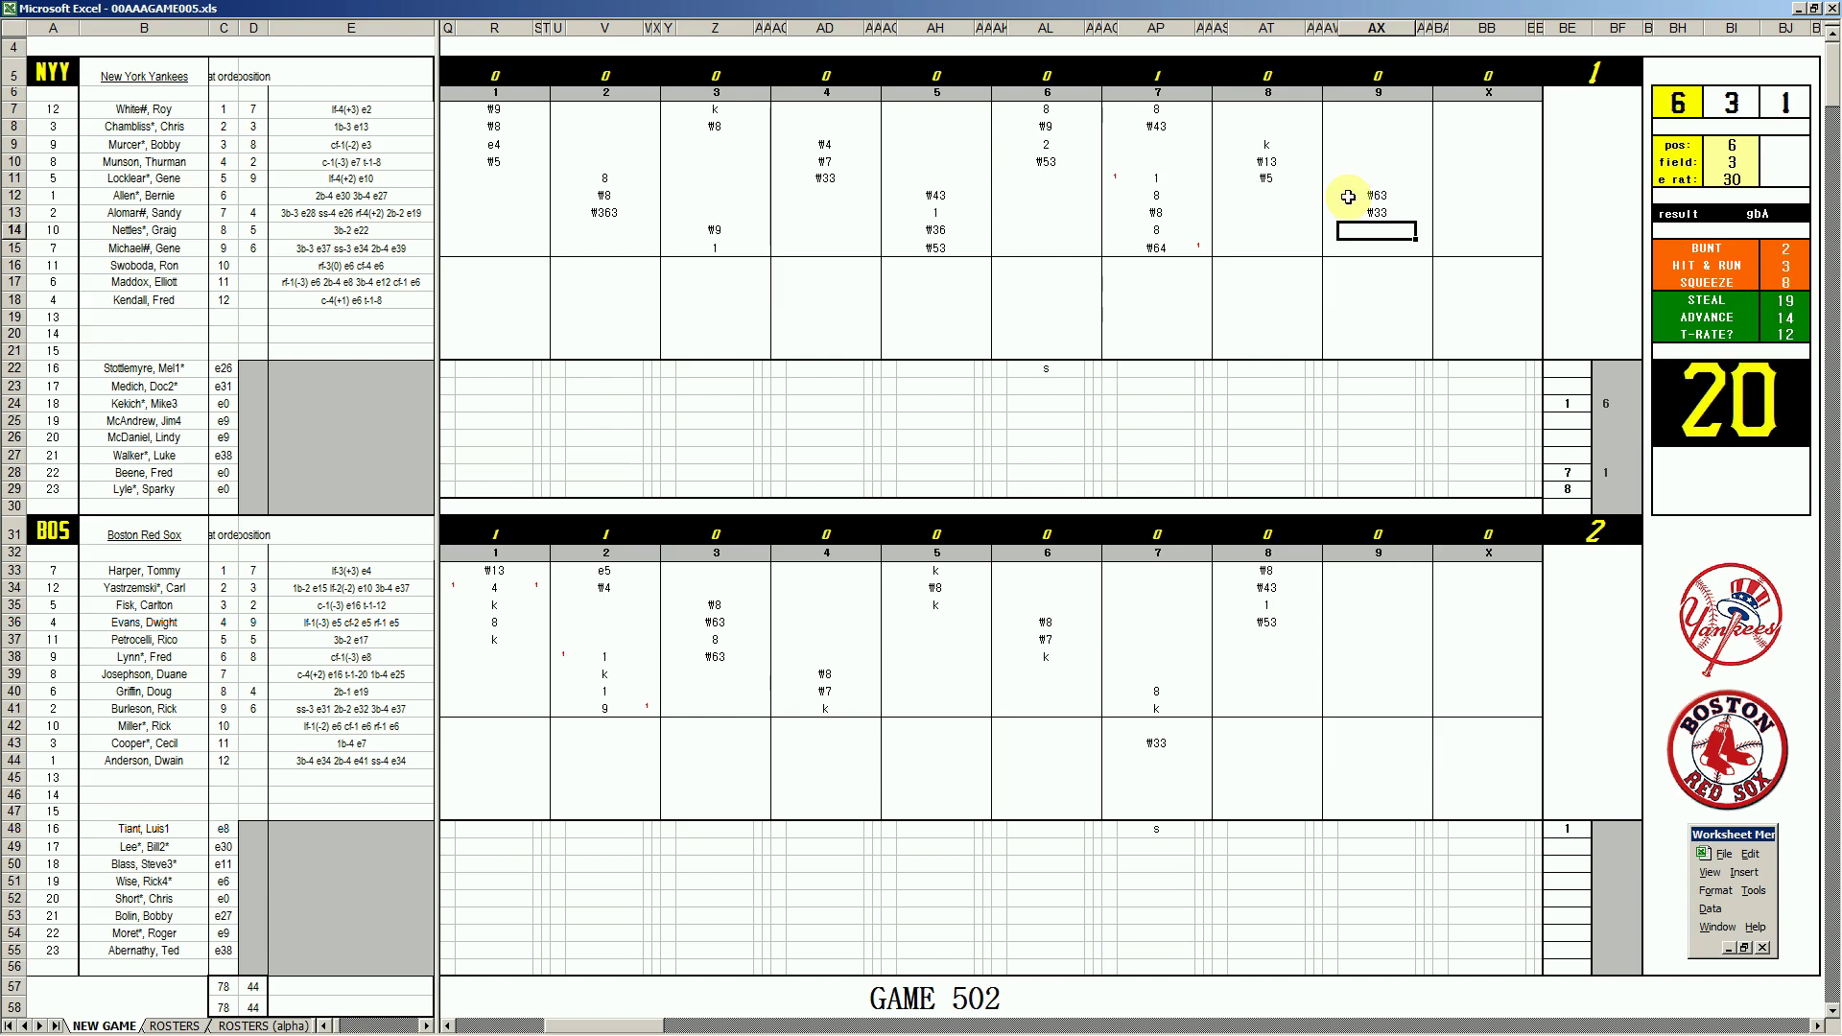
key(Tab)
text(2)
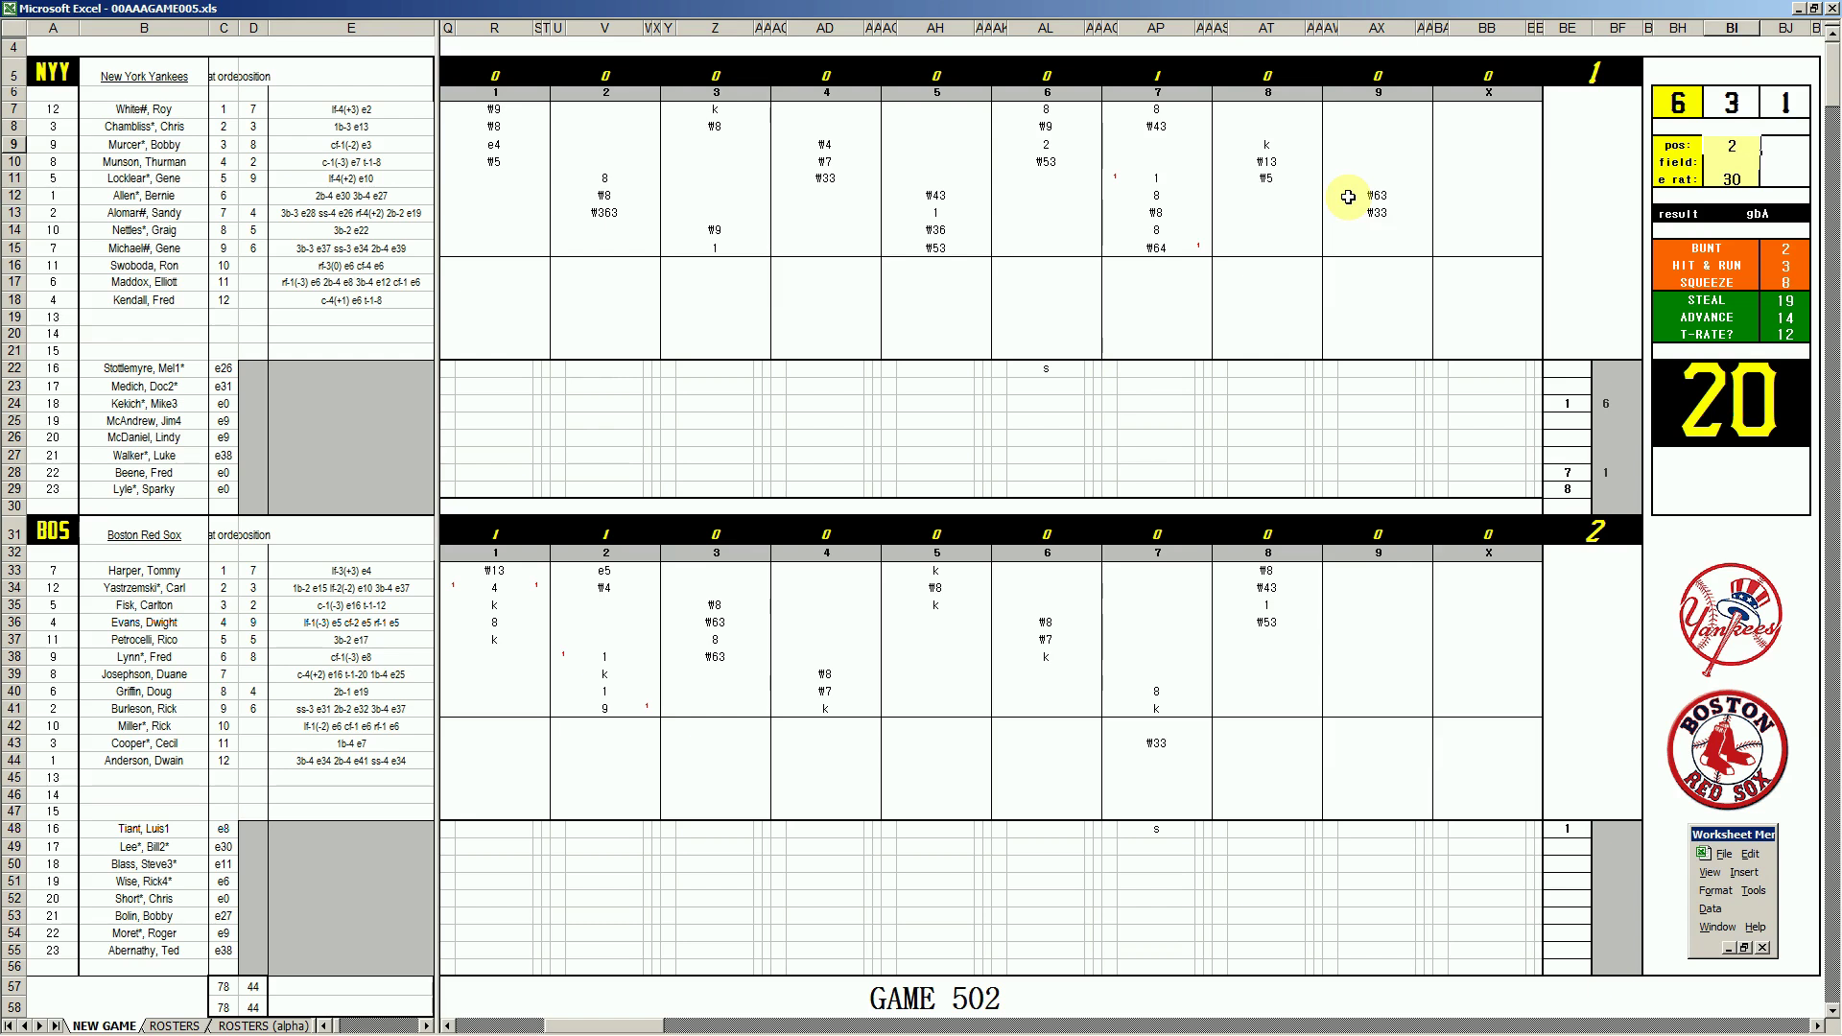
key(Return)
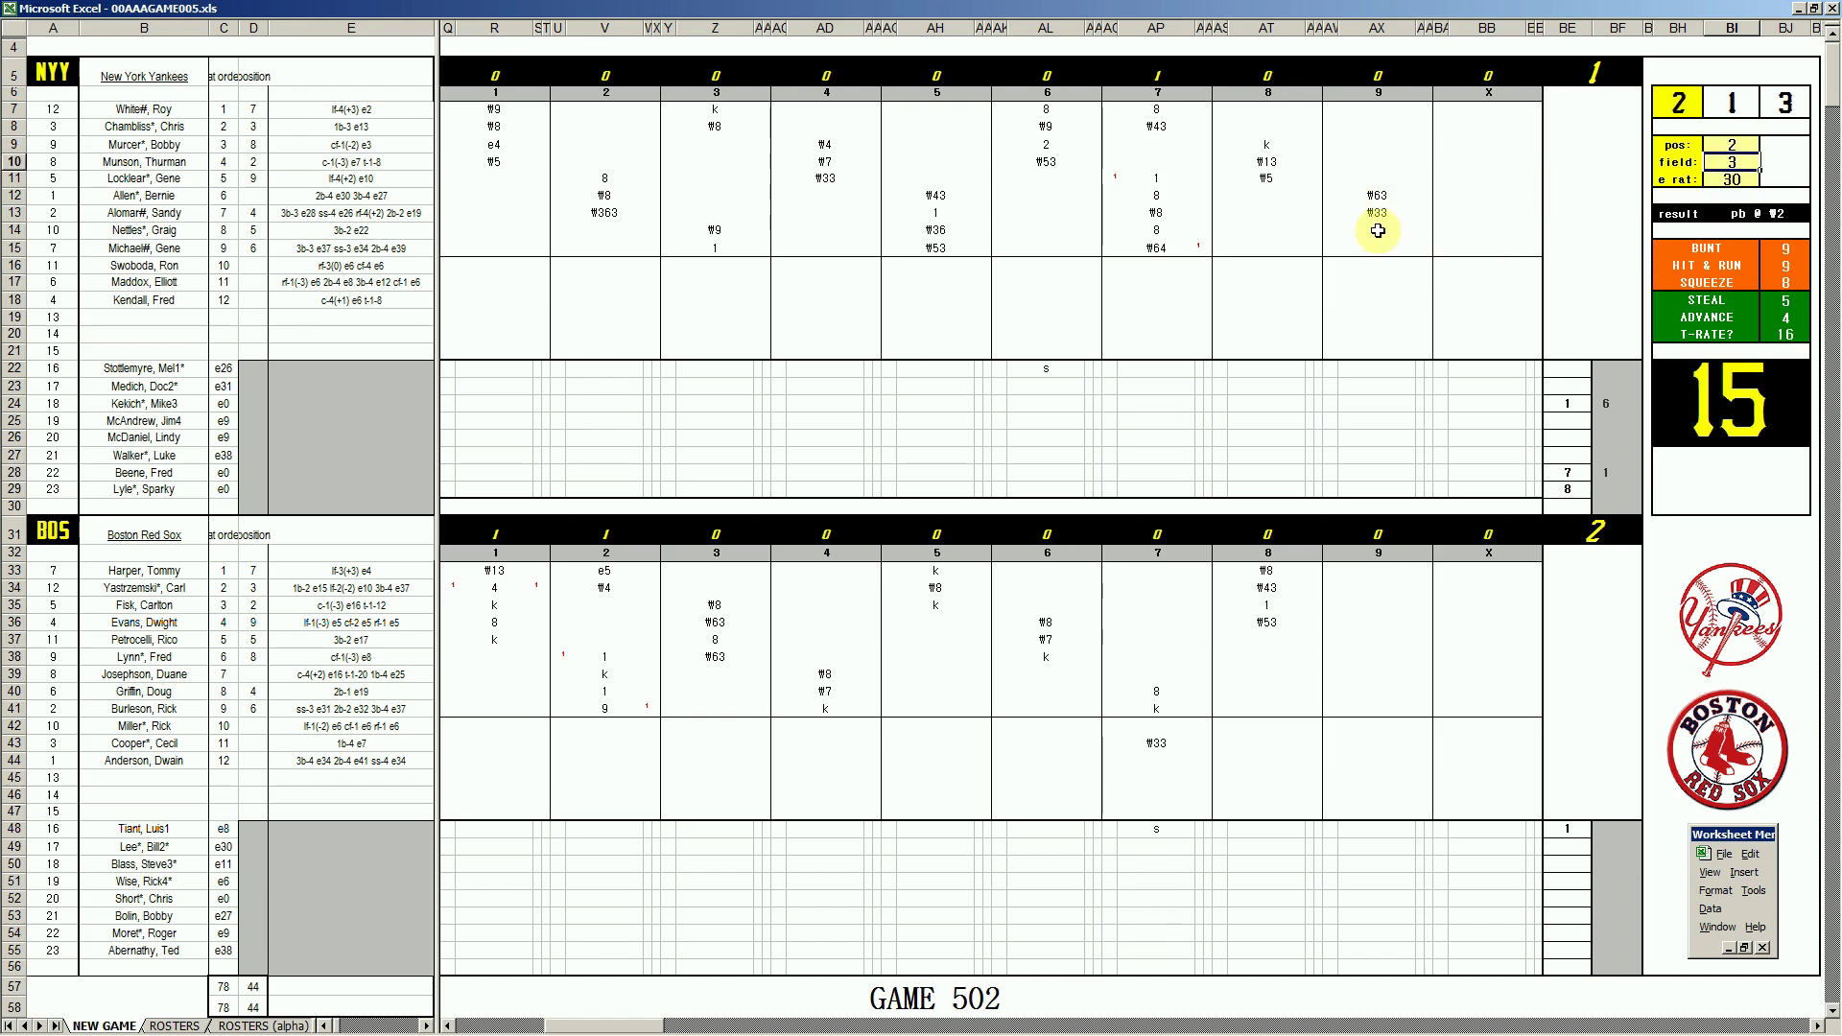
click(1378, 230)
text(#2)
key(Return)
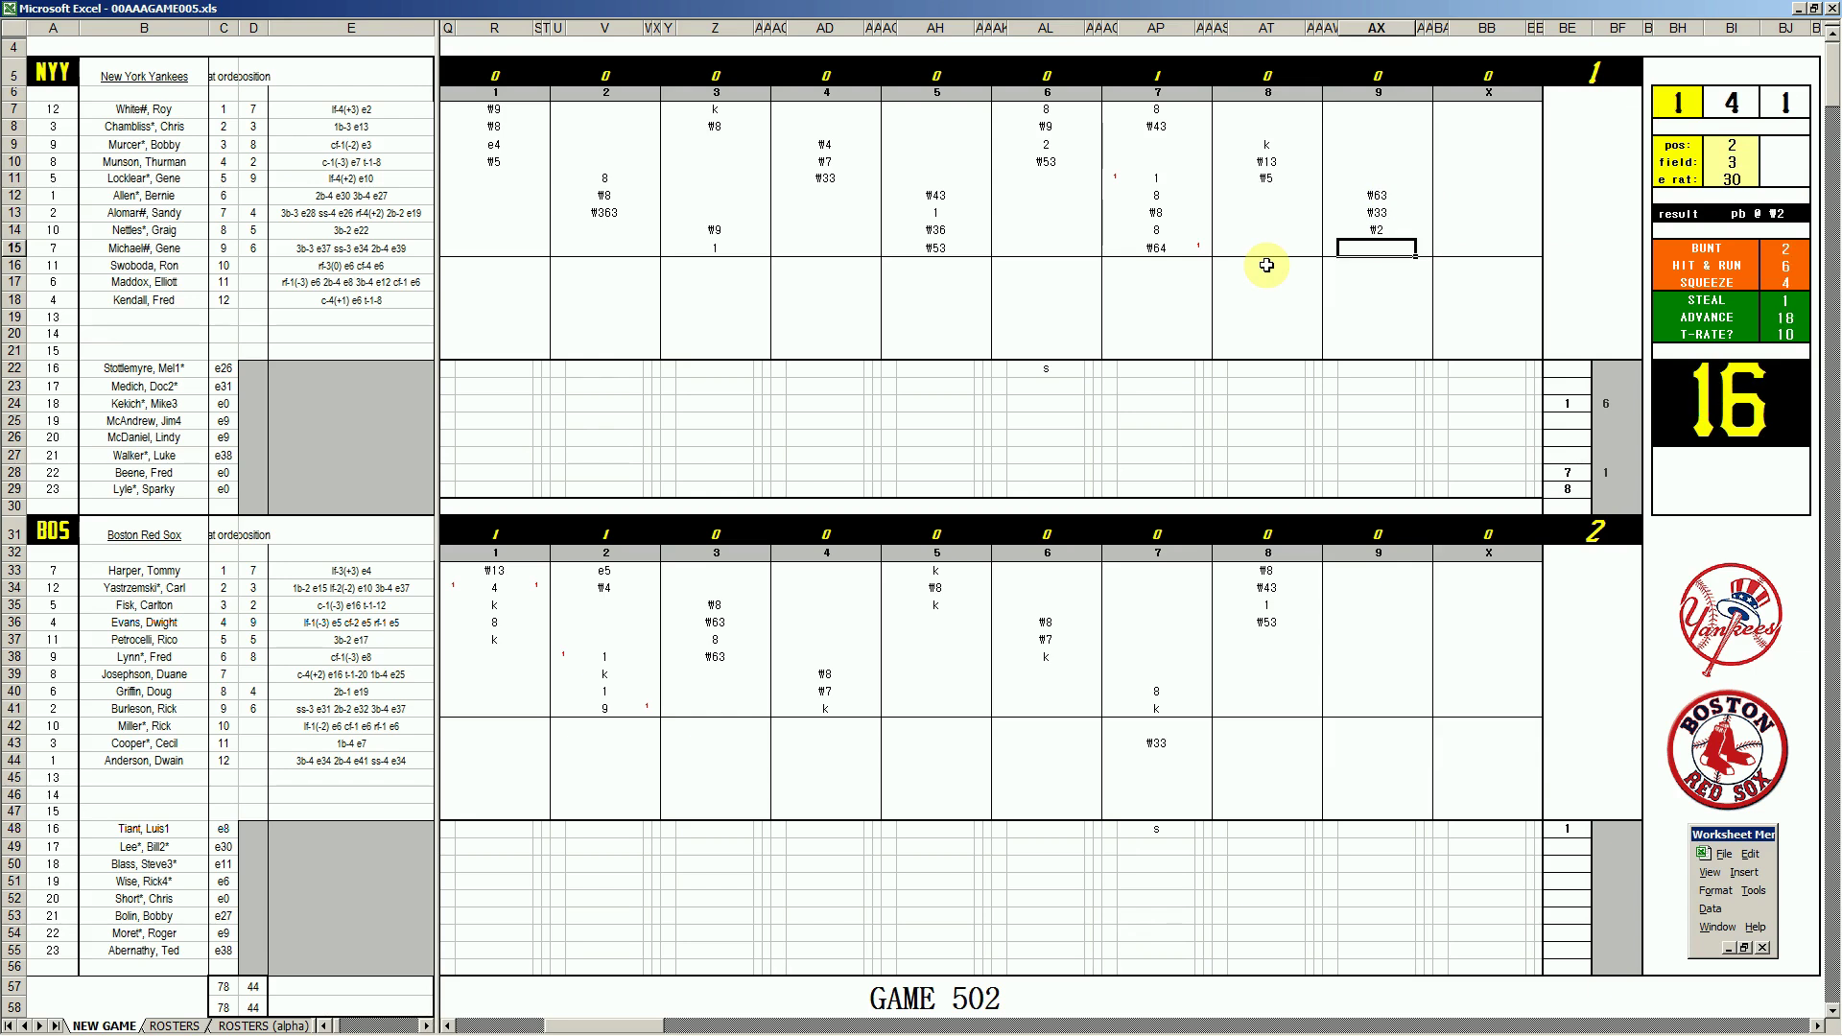
drag(1604, 475, 1605, 490)
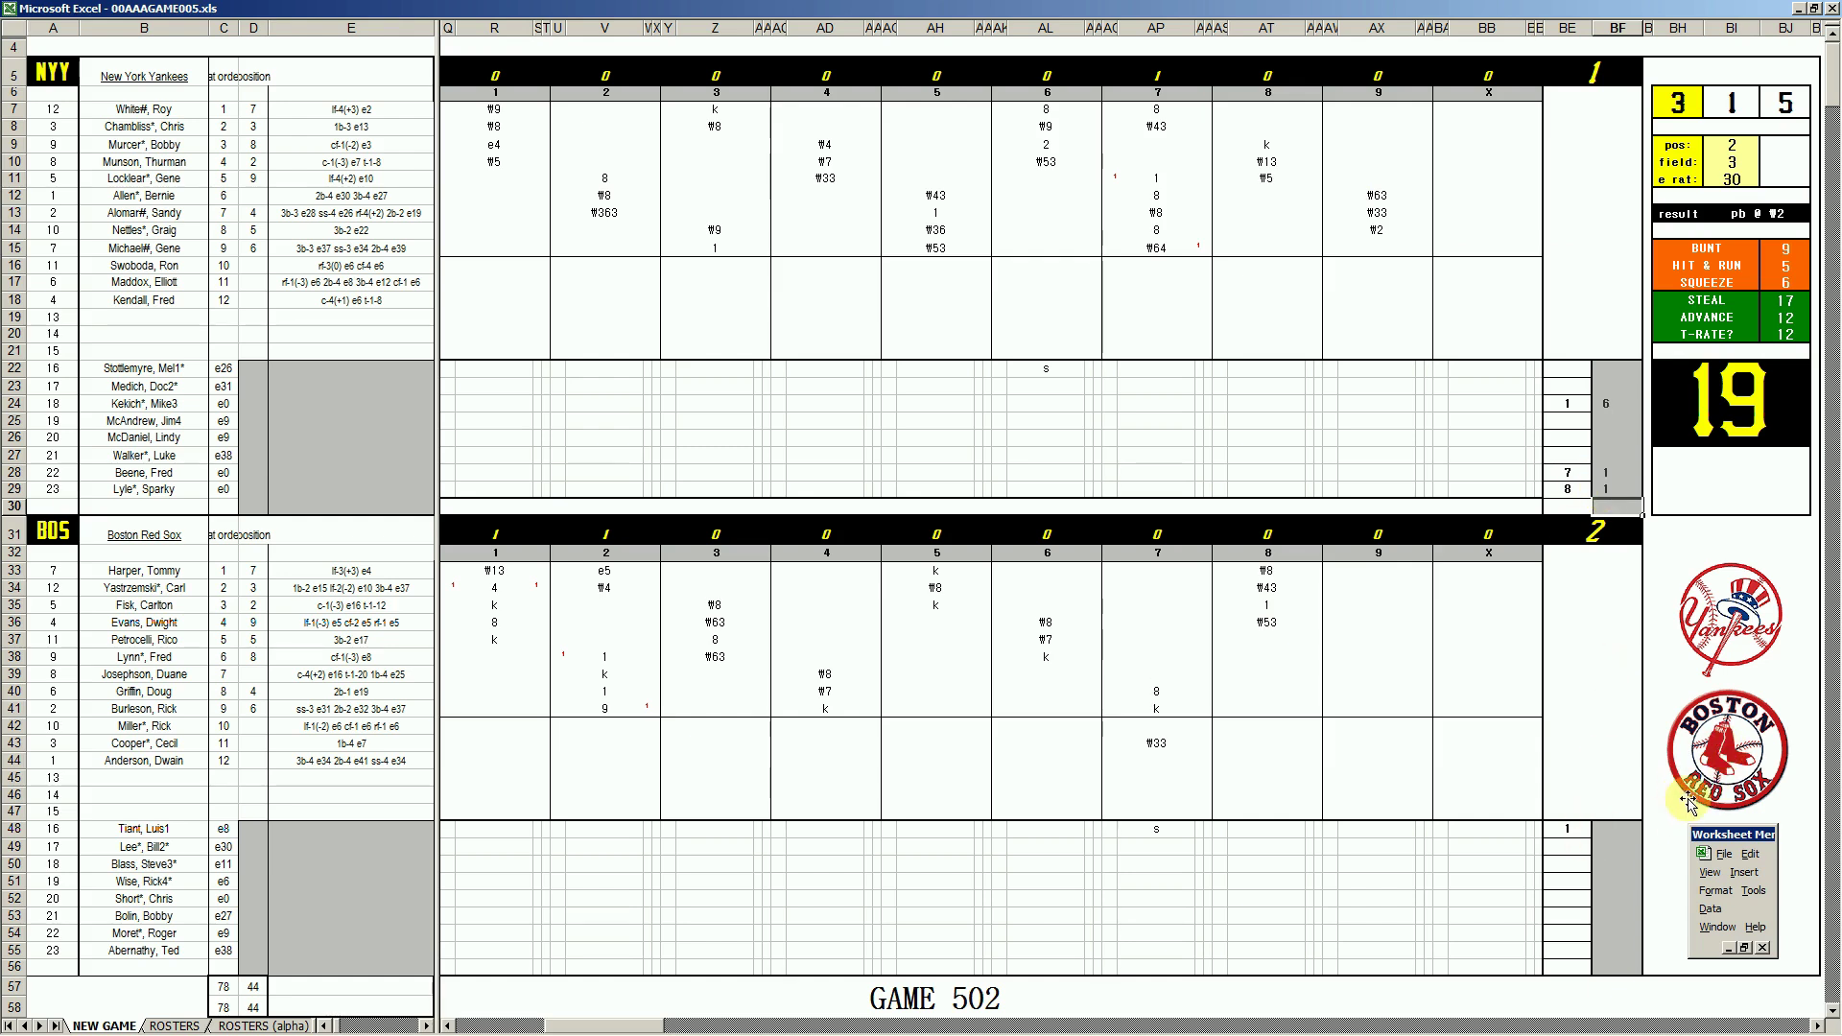
- Enter 9 in BF48 beside the Red Sox 1, then bring up the Book3 workbook
click(1610, 829)
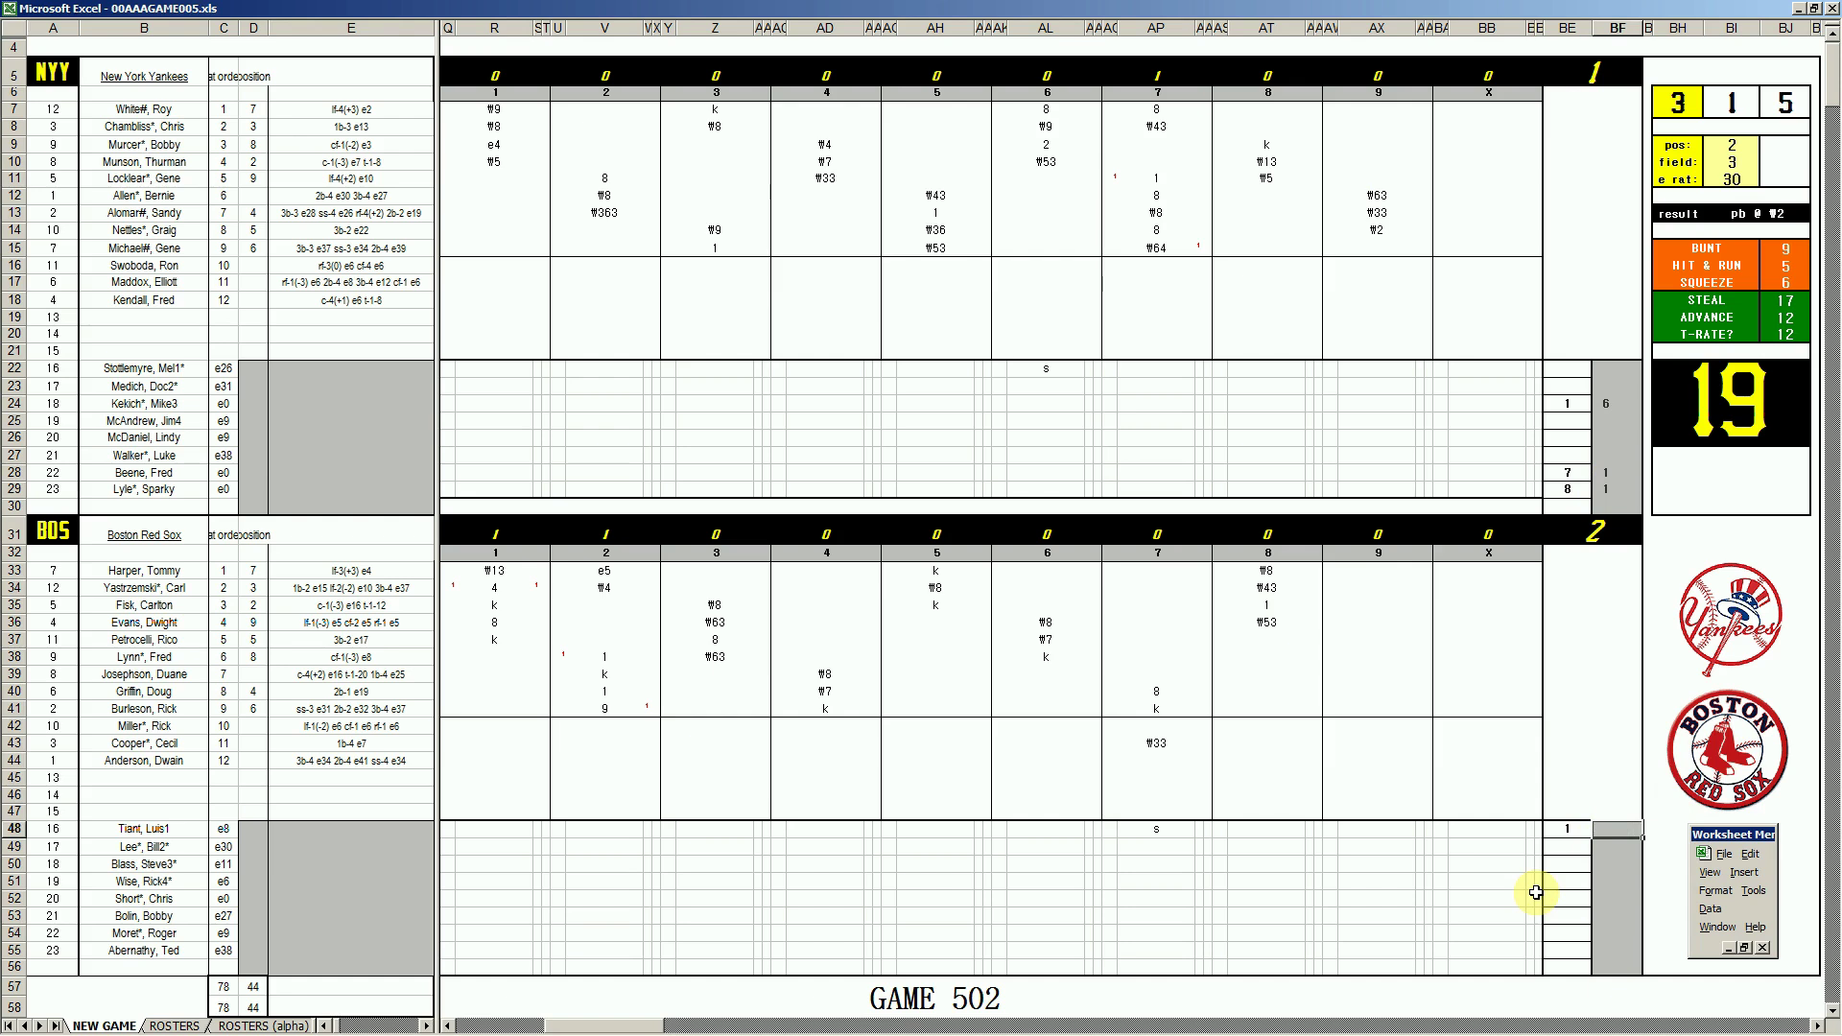
text(9)
key(Return)
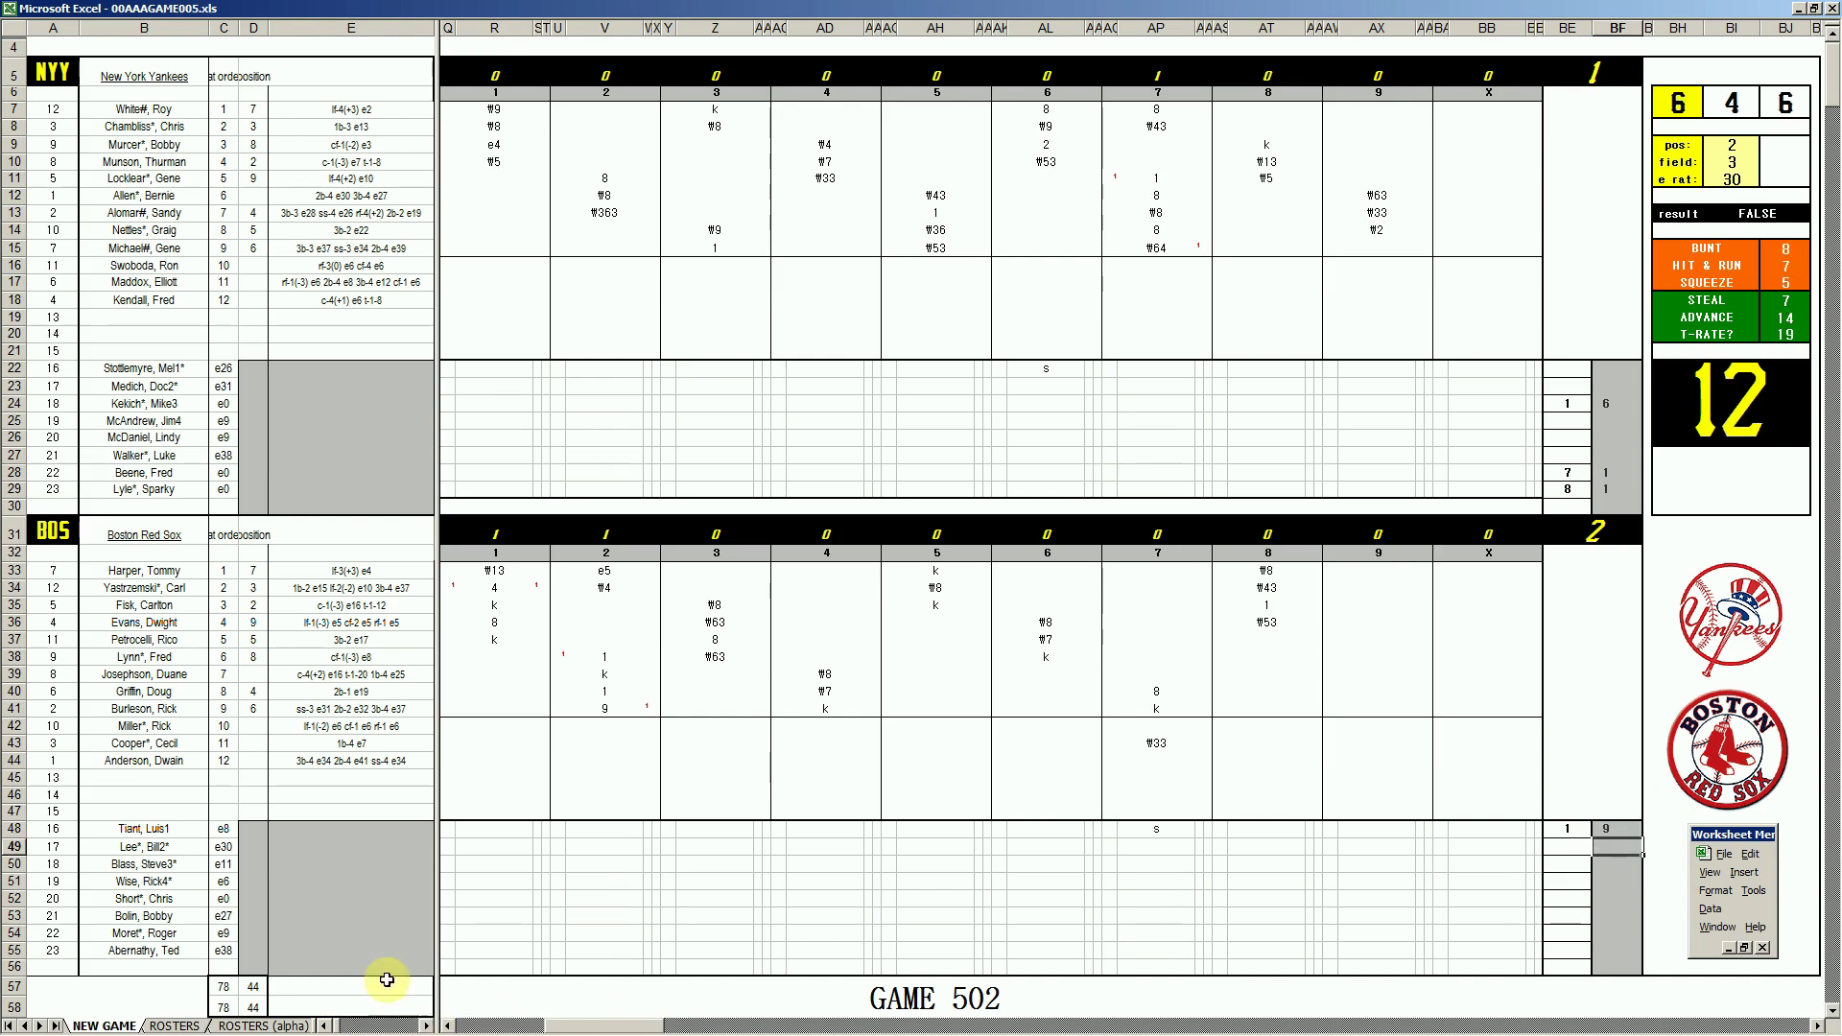
click(372, 900)
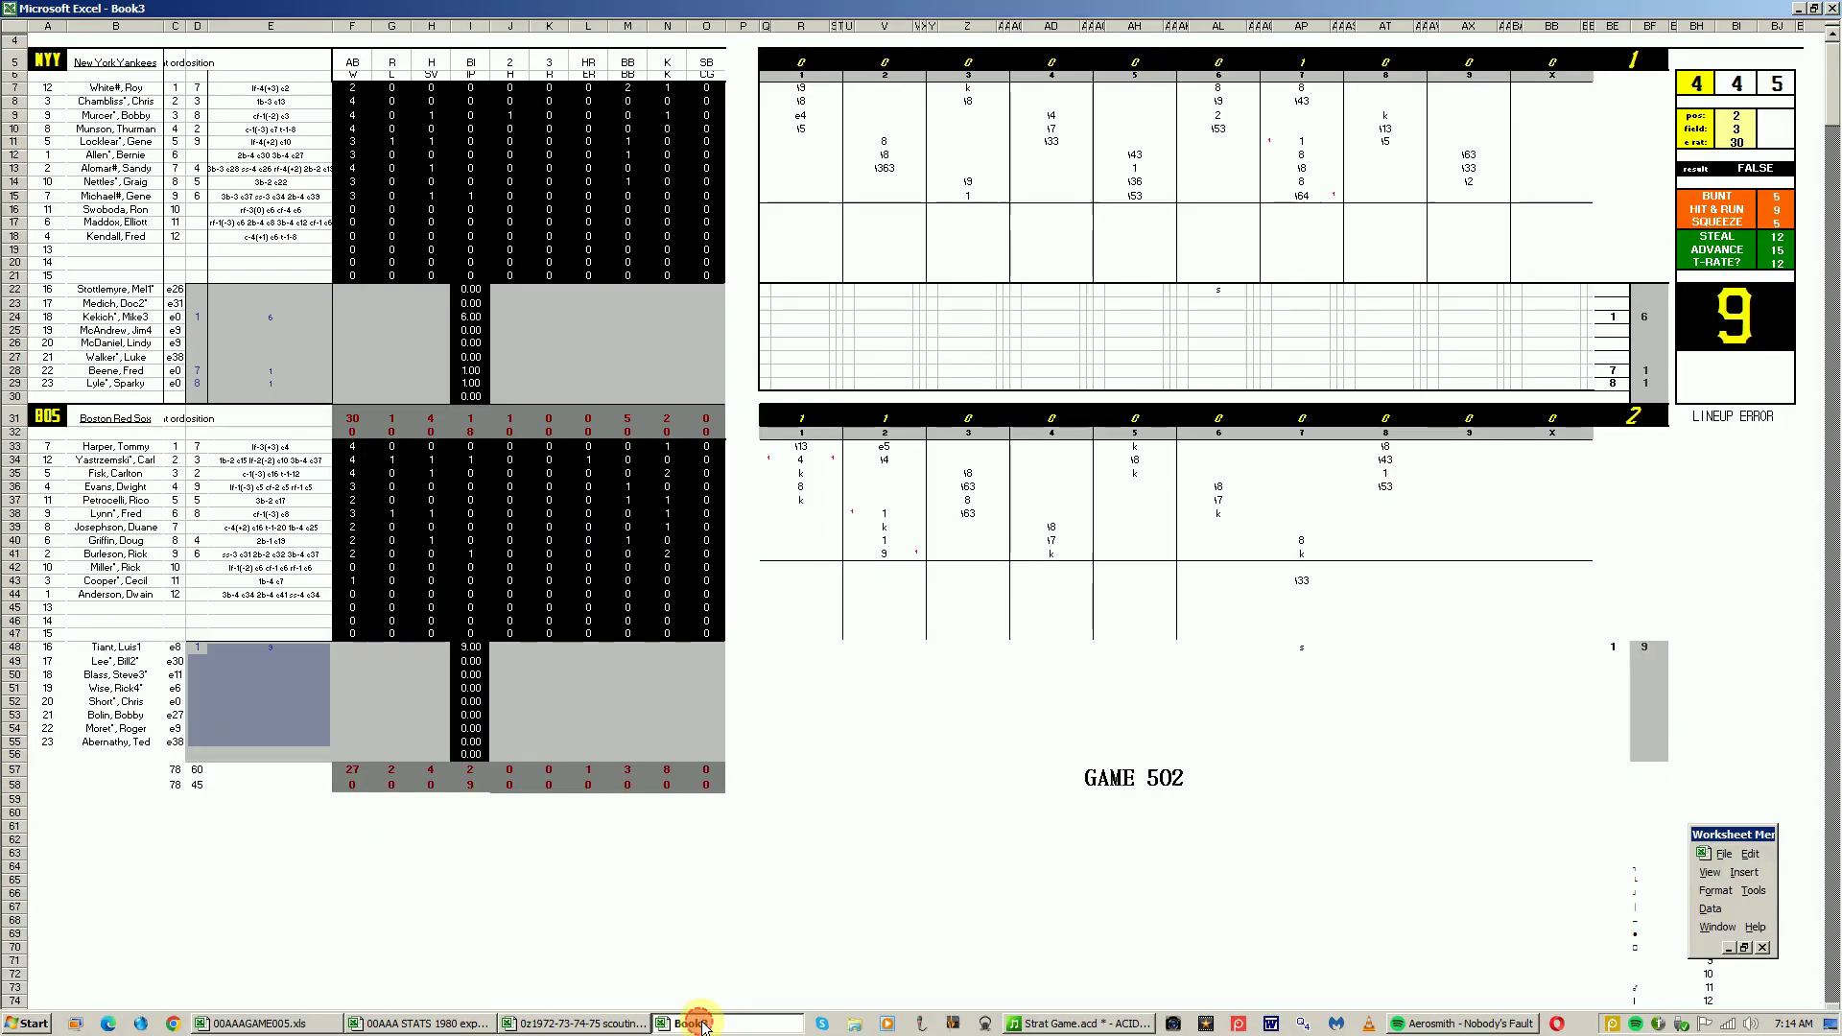
click(686, 1024)
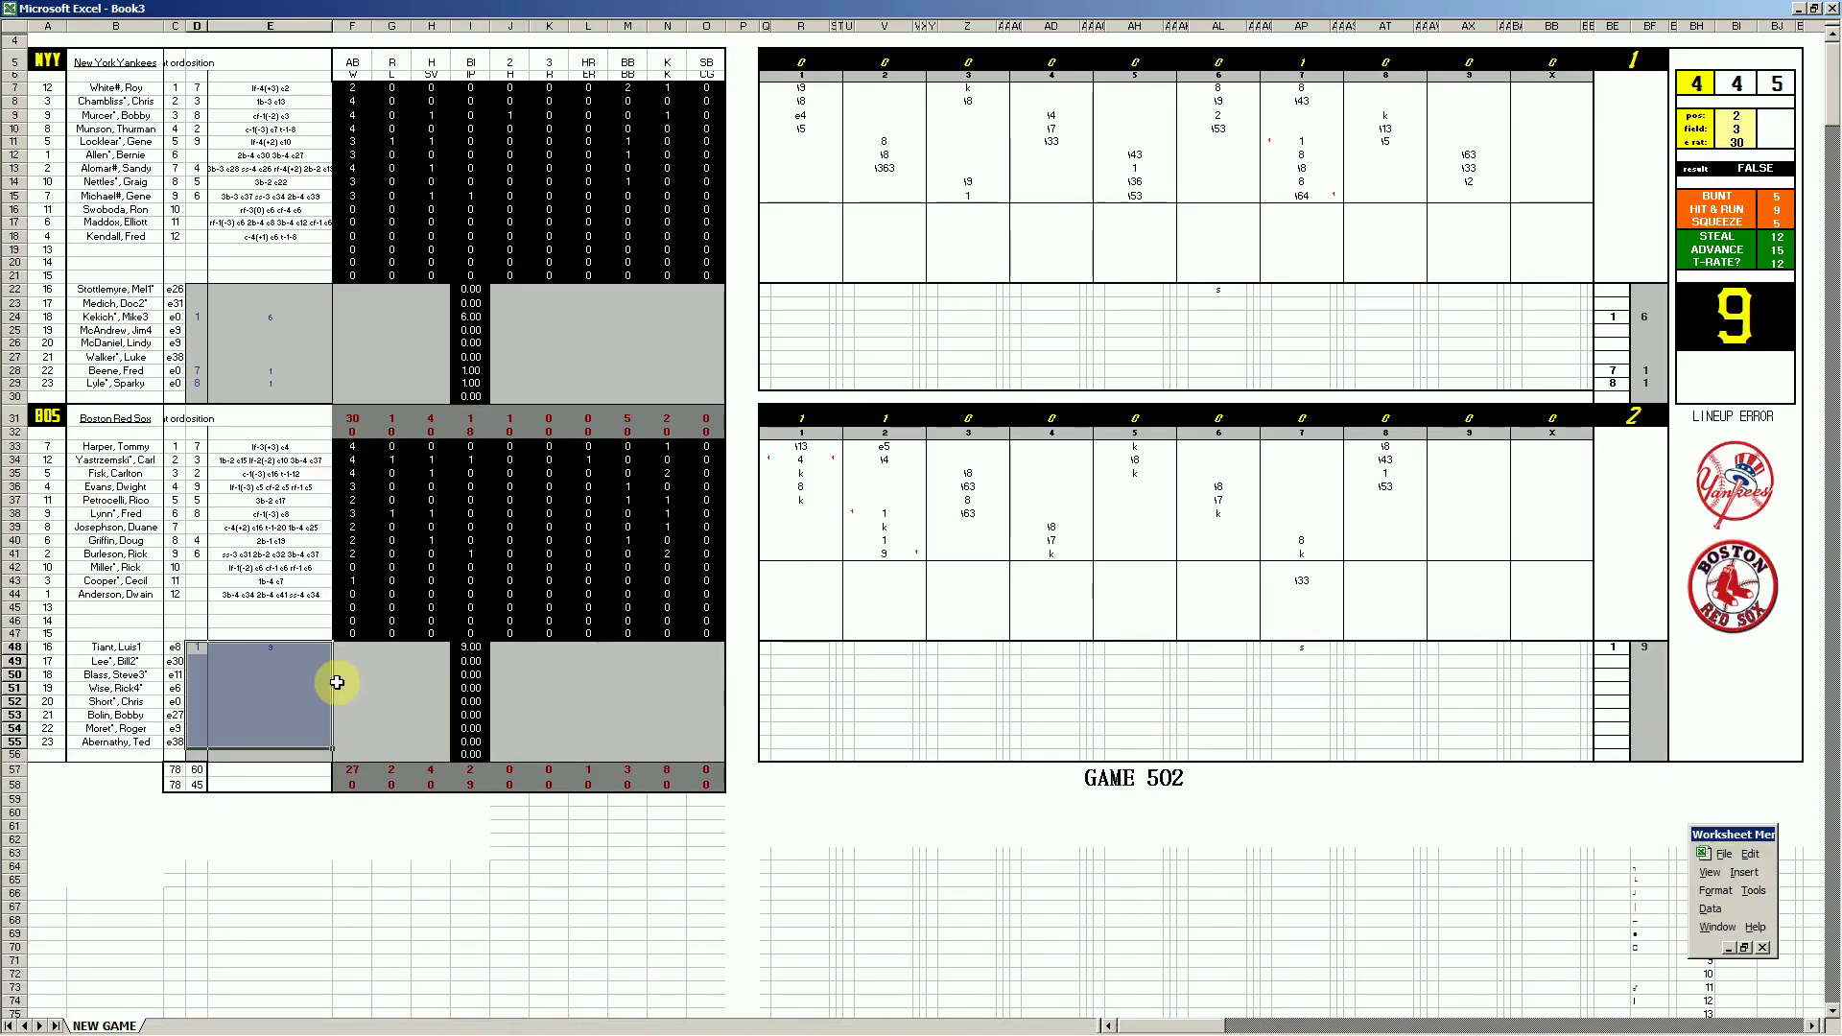
- Enter the Red Sox starter's row 48 pitching line: 1, 4, 1, 1, 52, 1
click(361, 649)
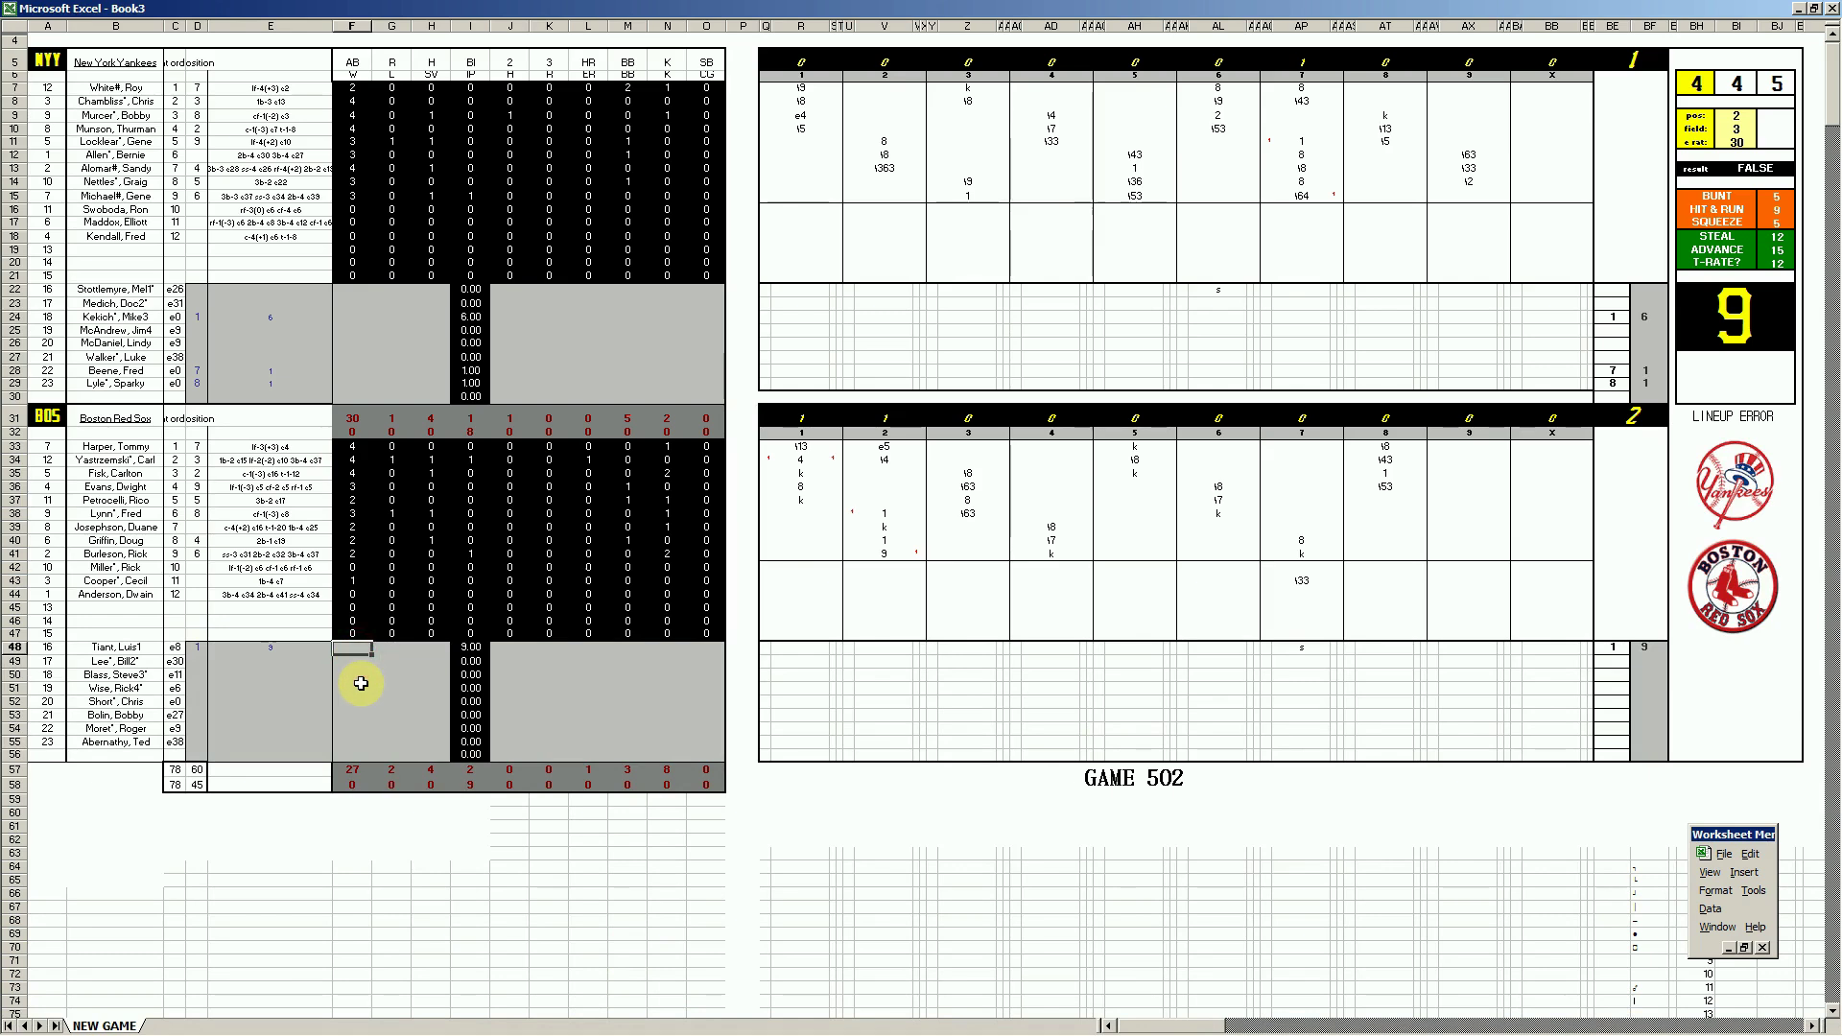
text(1)
key(Tab)
key(Tab)
key(Tab)
key(Tab)
text(4)
key(Tab)
text(1)
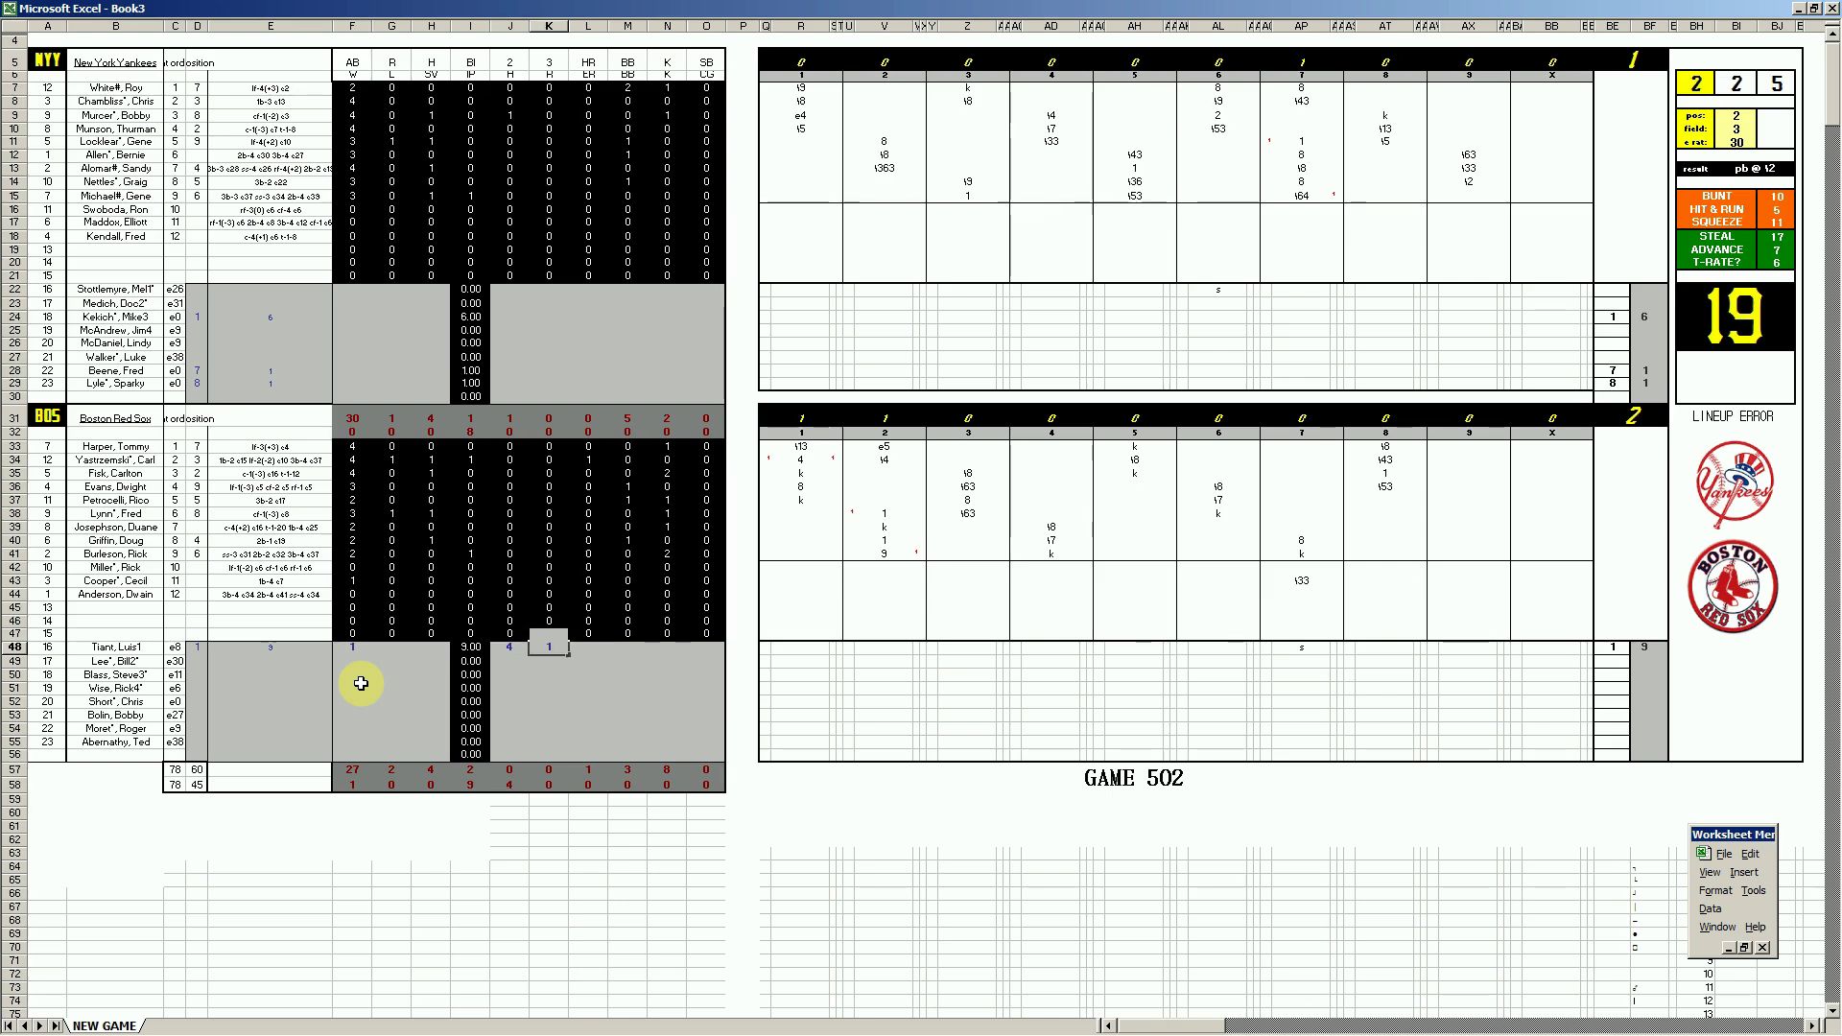
key(Tab)
text(1)
key(Tab)
text(5)
key(Tab)
text(2)
key(Tab)
text(1)
key(Left)
key(Left)
key(Left)
key(Left)
key(Left)
key(Left)
key(Left)
key(Right)
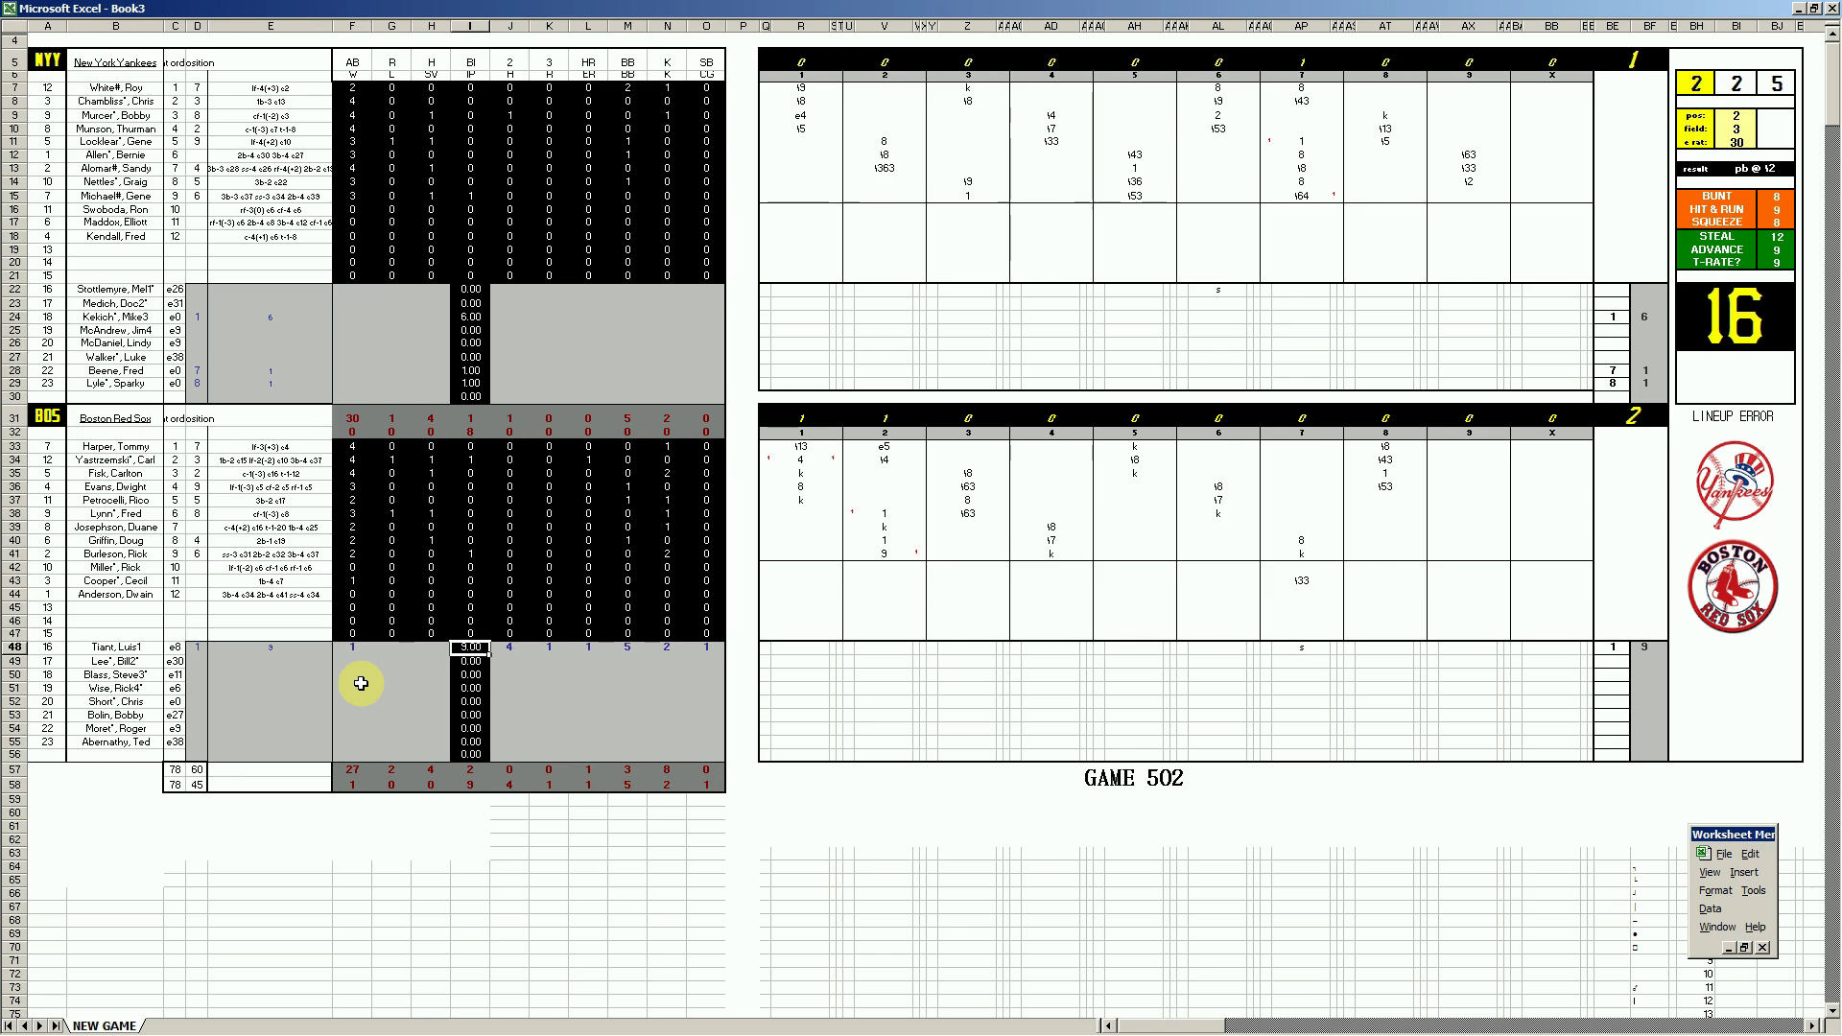
- Add 1s to the Yankees relievers' stat cells on rows 23 and 22
key(Left)
key(Up)
key(Up)
key(Up)
key(Up)
key(Up)
key(Up)
key(Up)
key(Up)
key(Up)
key(Up)
key(Up)
key(Up)
key(Up)
key(Up)
key(Up)
key(Up)
key(Up)
key(Up)
key(Up)
key(Left)
key(Right)
key(Right)
key(Right)
text(1)
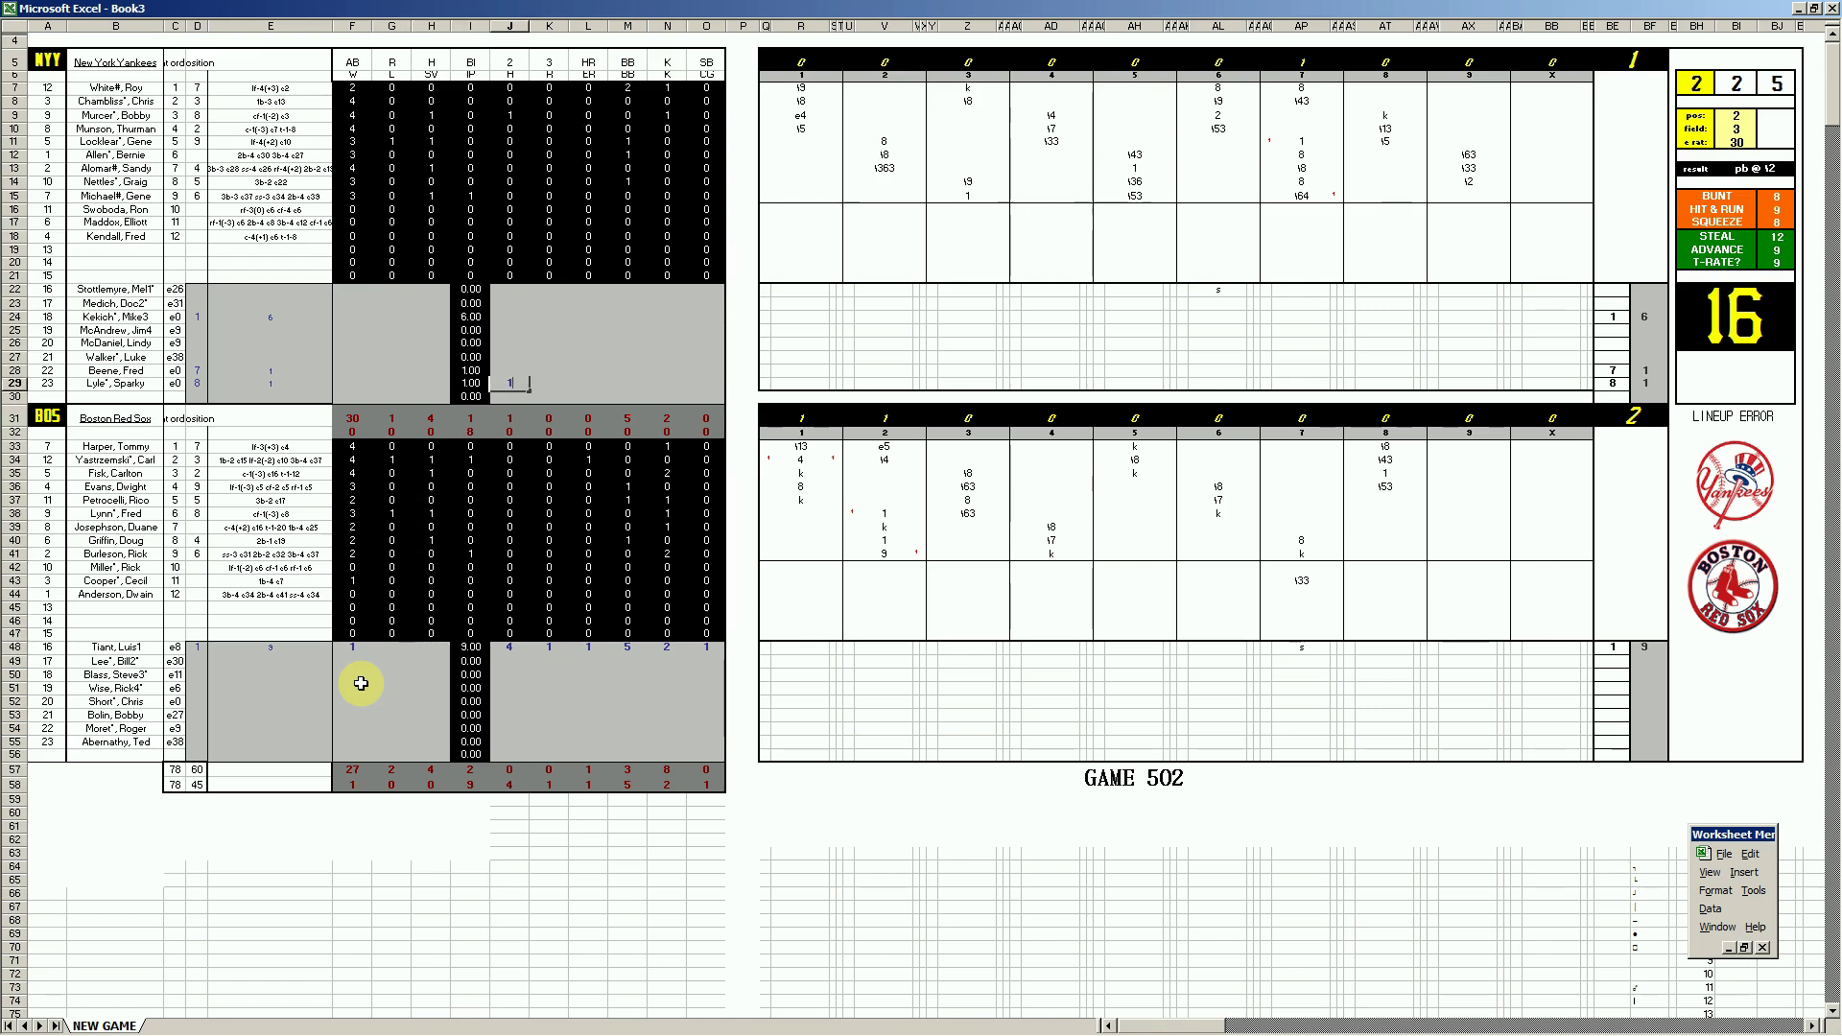
key(Up)
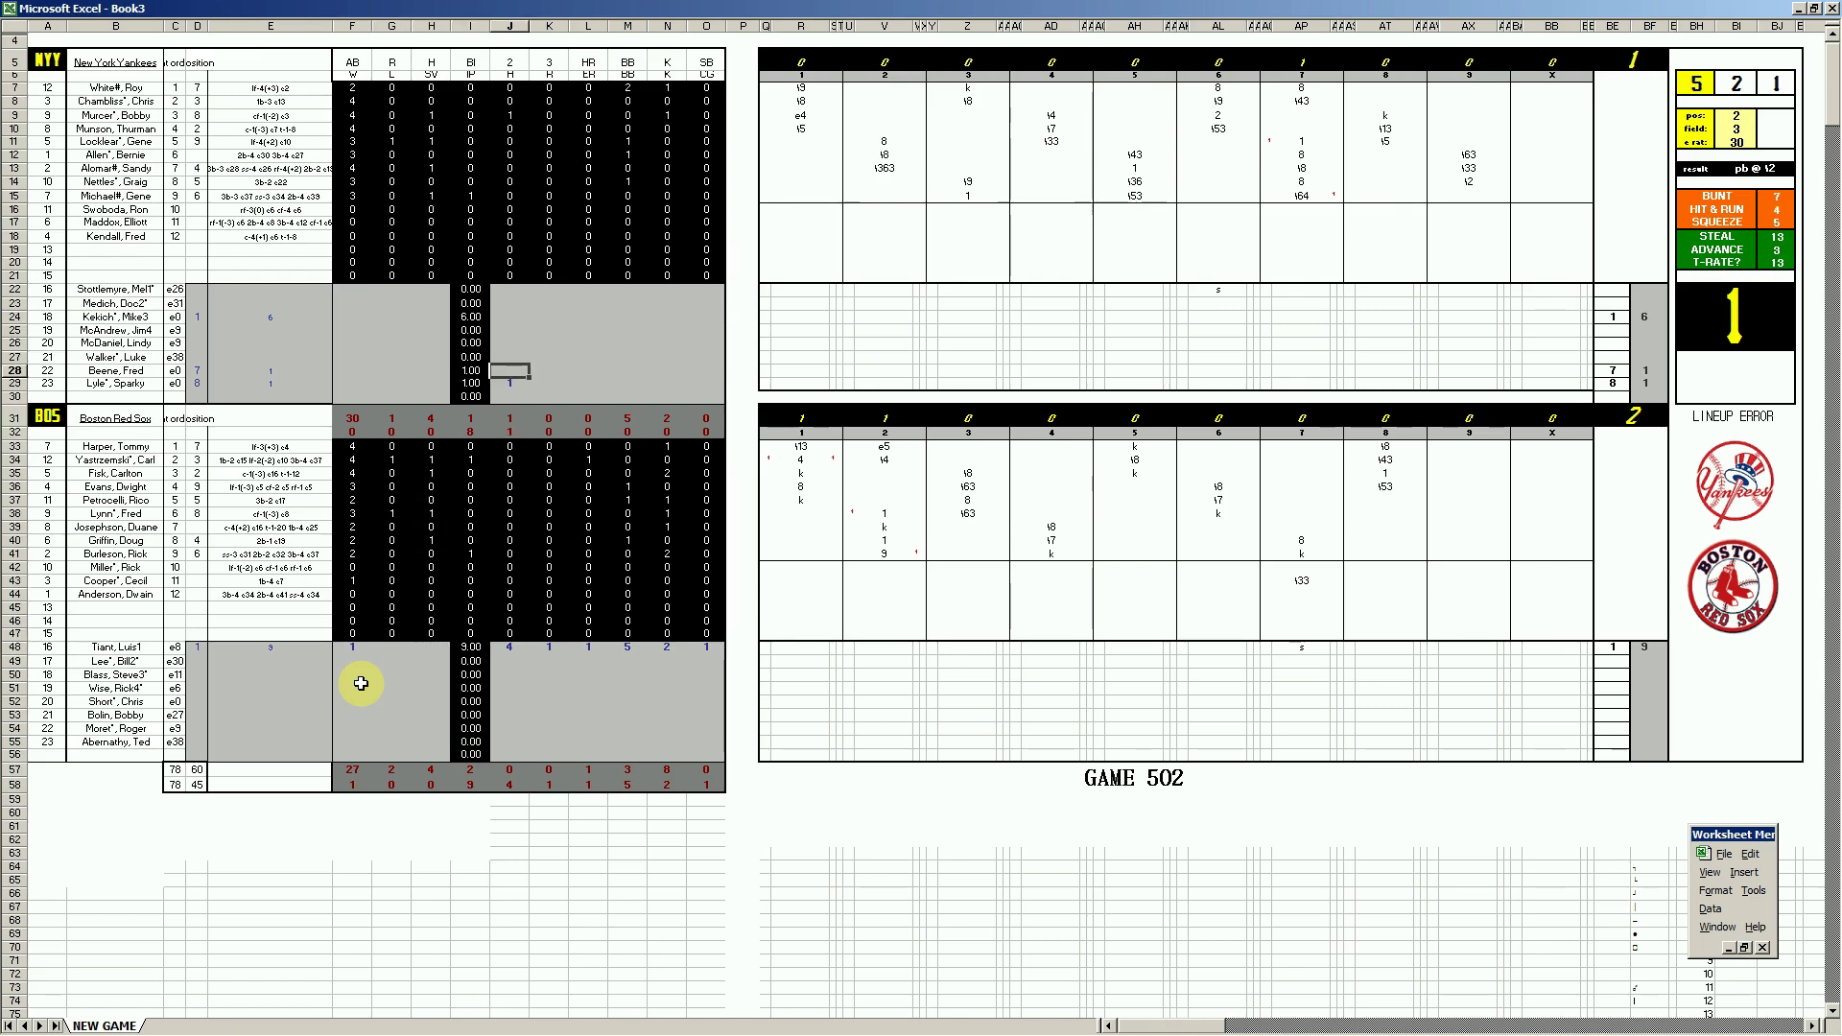
key(Right)
key(Right)
- Complete a Yankees reliever's line with 3, 2, 2, 2 and 7 so the check reads CORRECT
key(Right)
text(1)
key(Right)
text(1)
key(Left)
key(Left)
key(Left)
key(Left)
key(Up)
key(Up)
key(Up)
key(Up)
key(Left)
key(Left)
key(Left)
text(1)
key(Right)
key(Right)
key(Right)
text(3)
key(Right)
text(2)
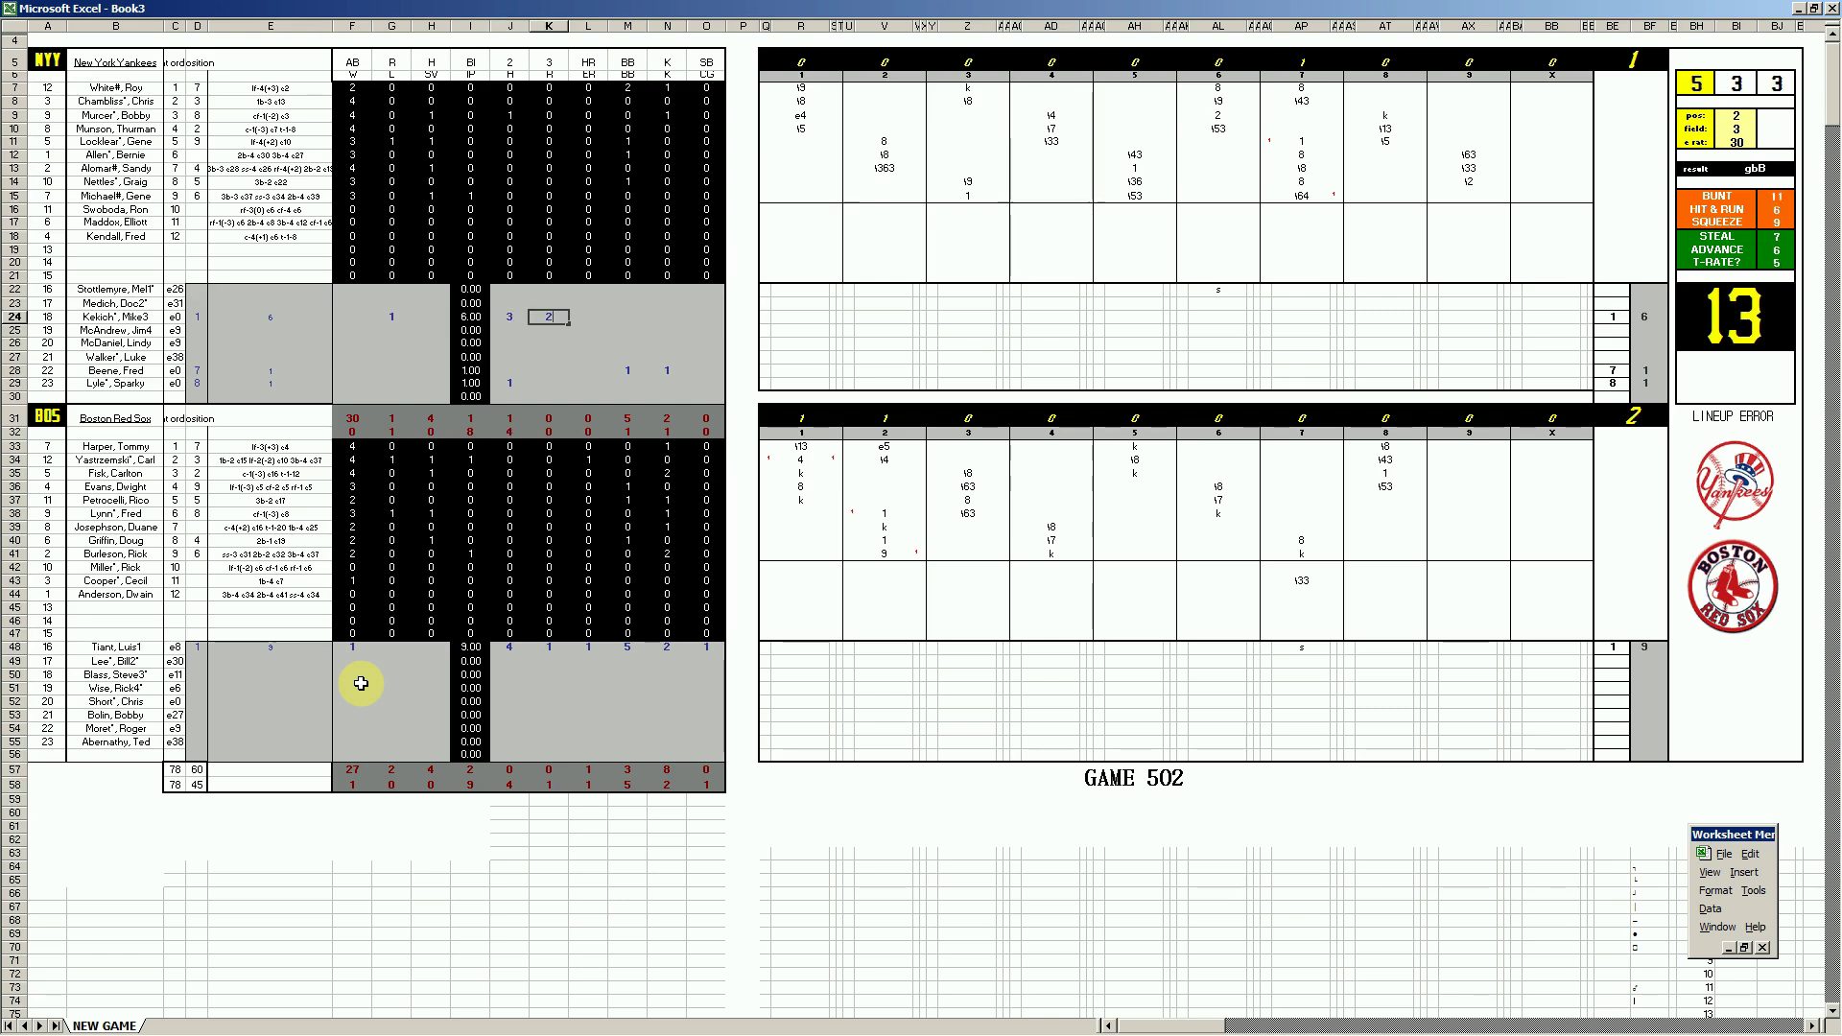
key(Right)
text(2)
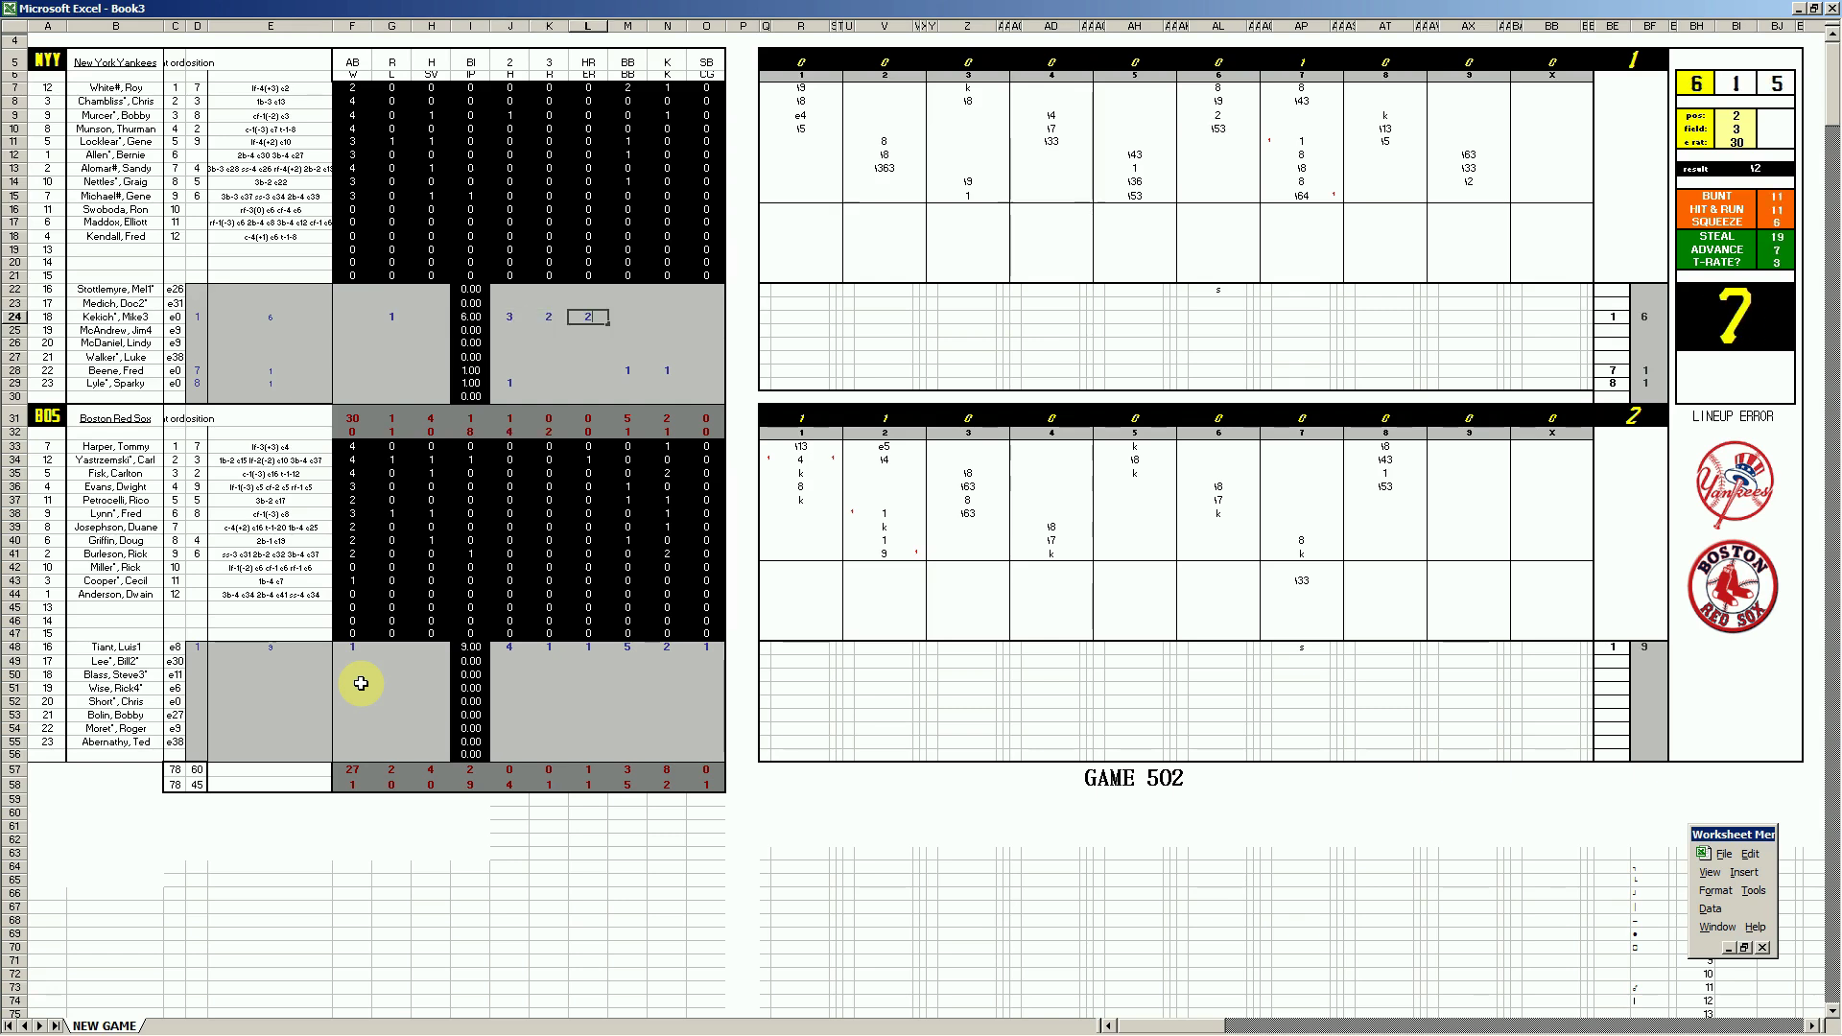
key(Right)
text(2)
key(Right)
text(7)
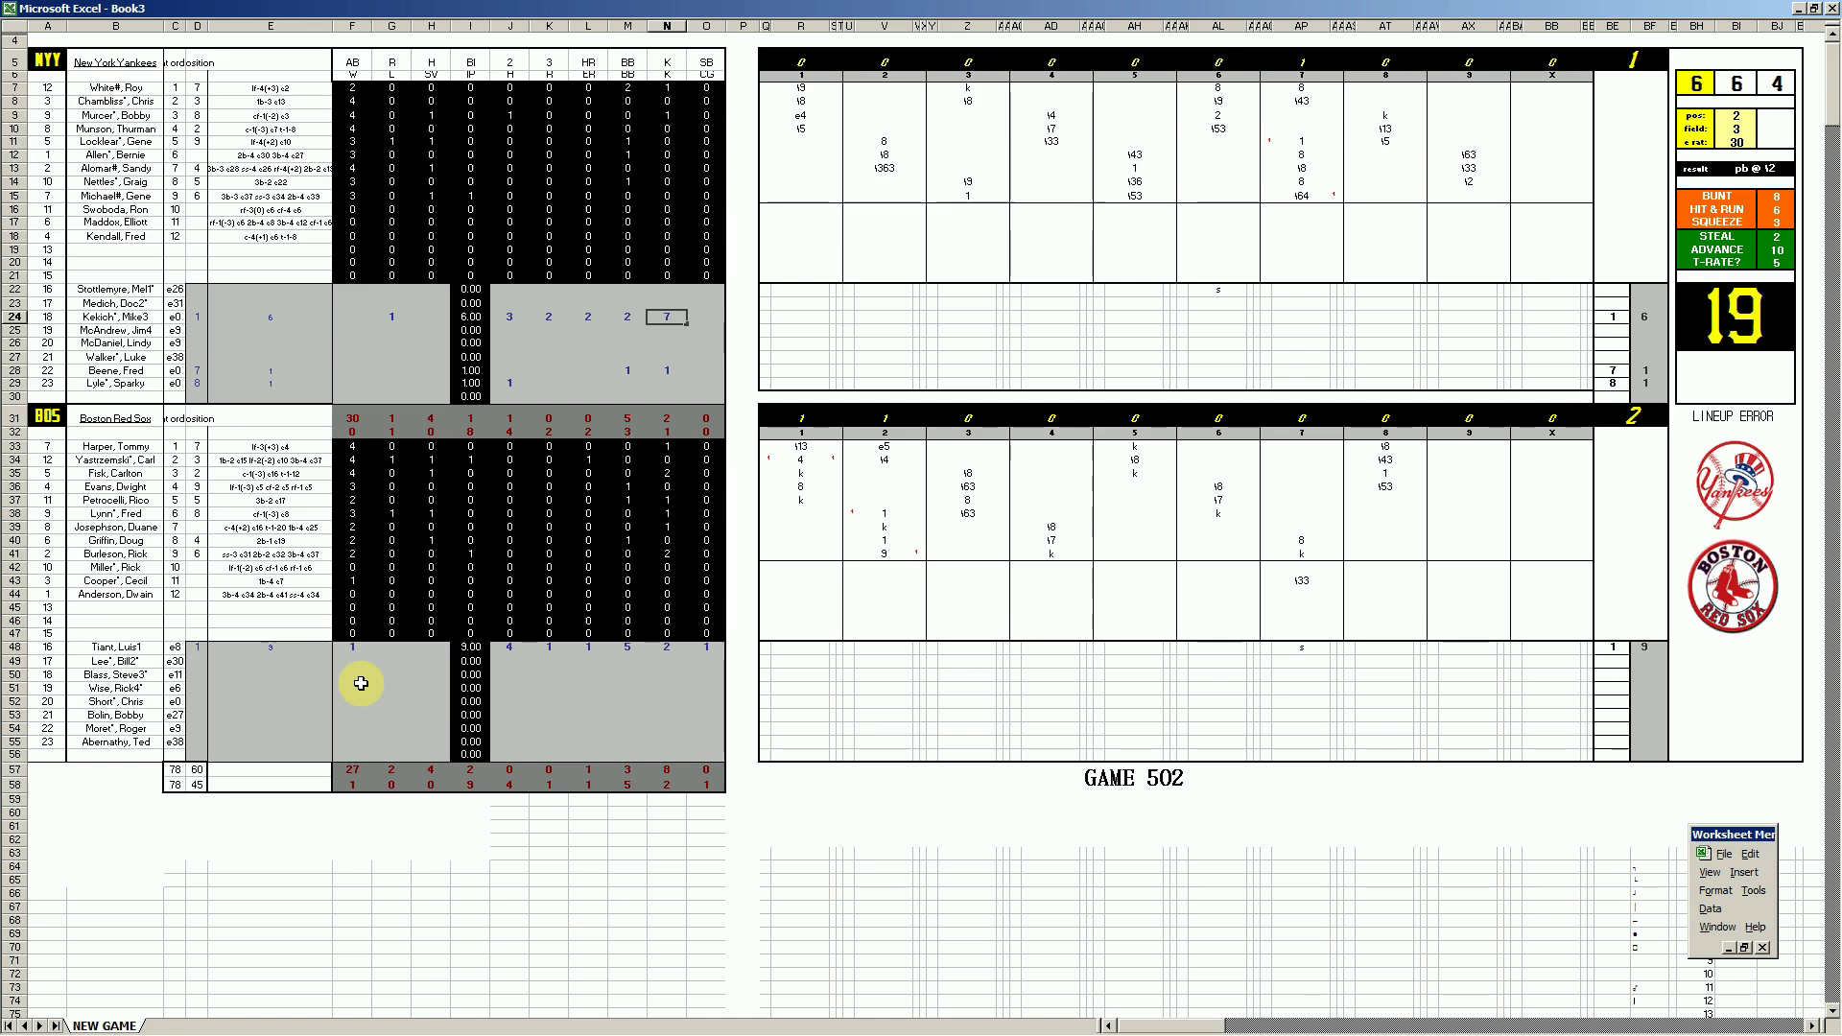
key(Return)
key(Up)
key(Left)
key(Left)
key(Left)
key(Left)
key(Left)
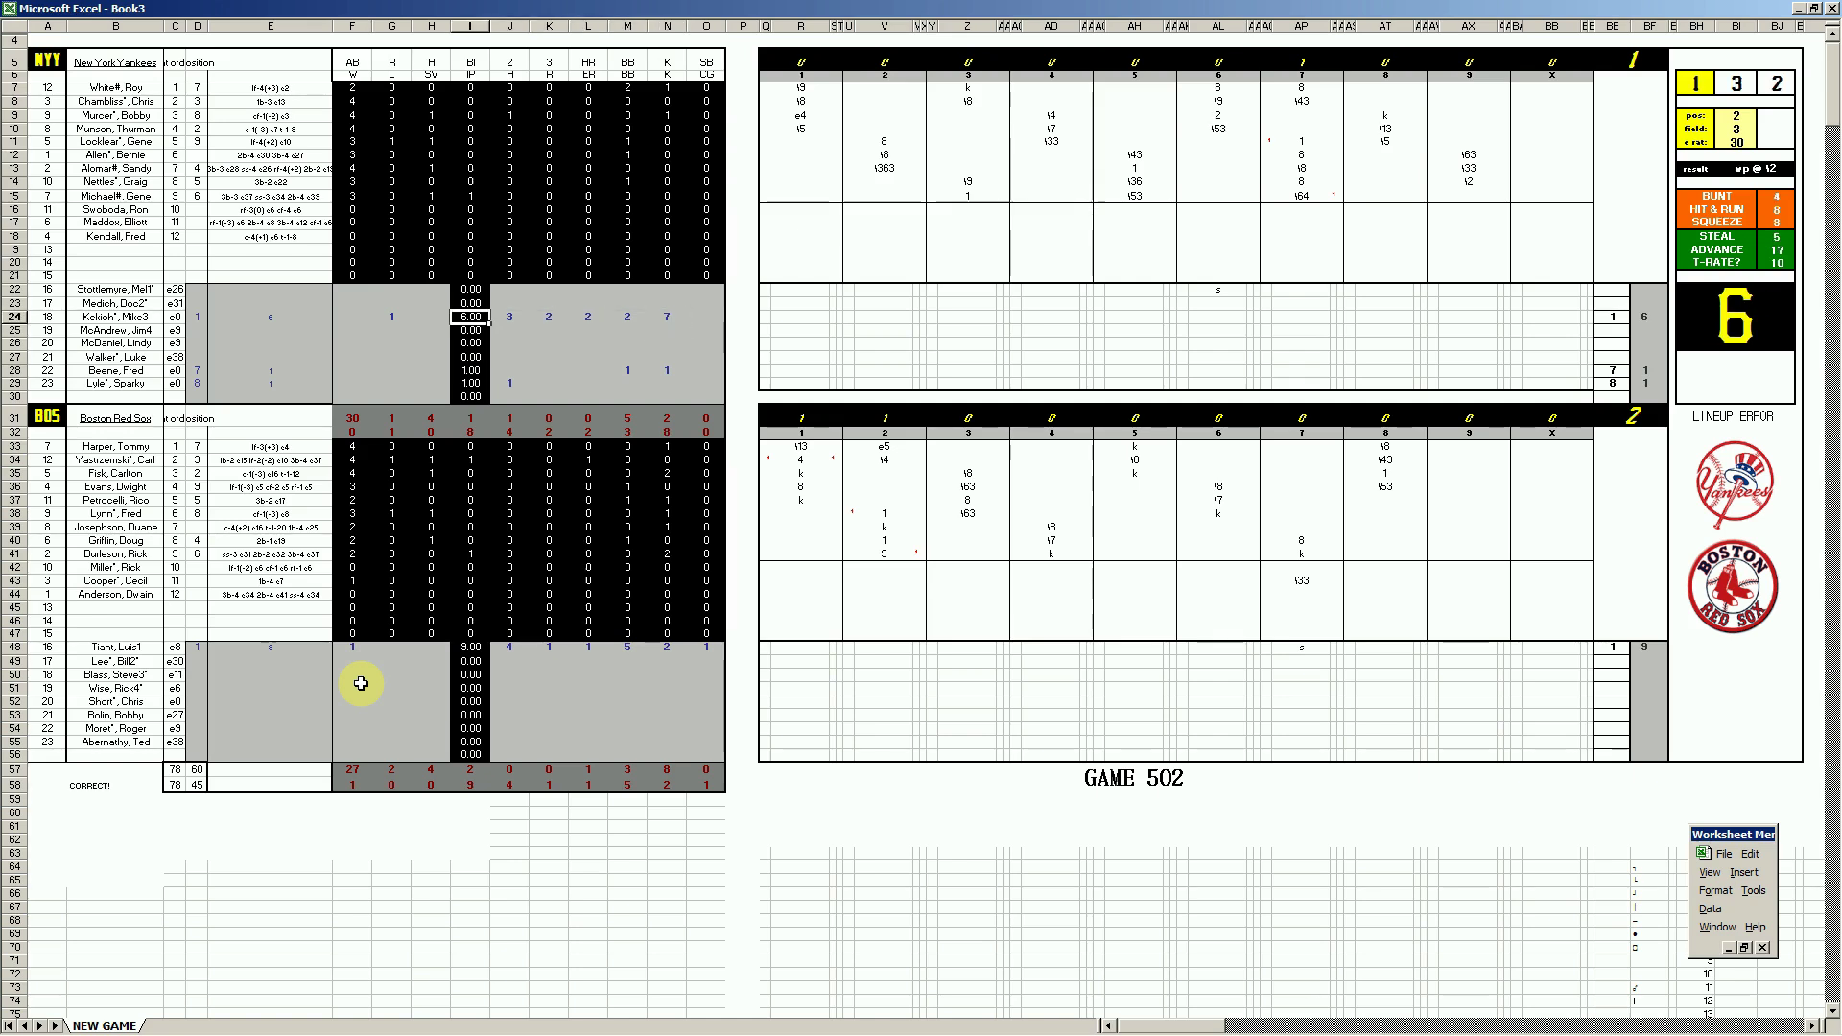
key(Right)
key(Right)
key(Right)
key(Right)
key(Right)
key(Left)
key(Left)
key(Left)
key(Left)
key(Left)
key(Left)
key(Left)
key(Right)
key(Right)
key(Down)
key(Down)
- Shift the Yankees' seventh-inning \64 entry from AP16 down to AP17
click(1302, 211)
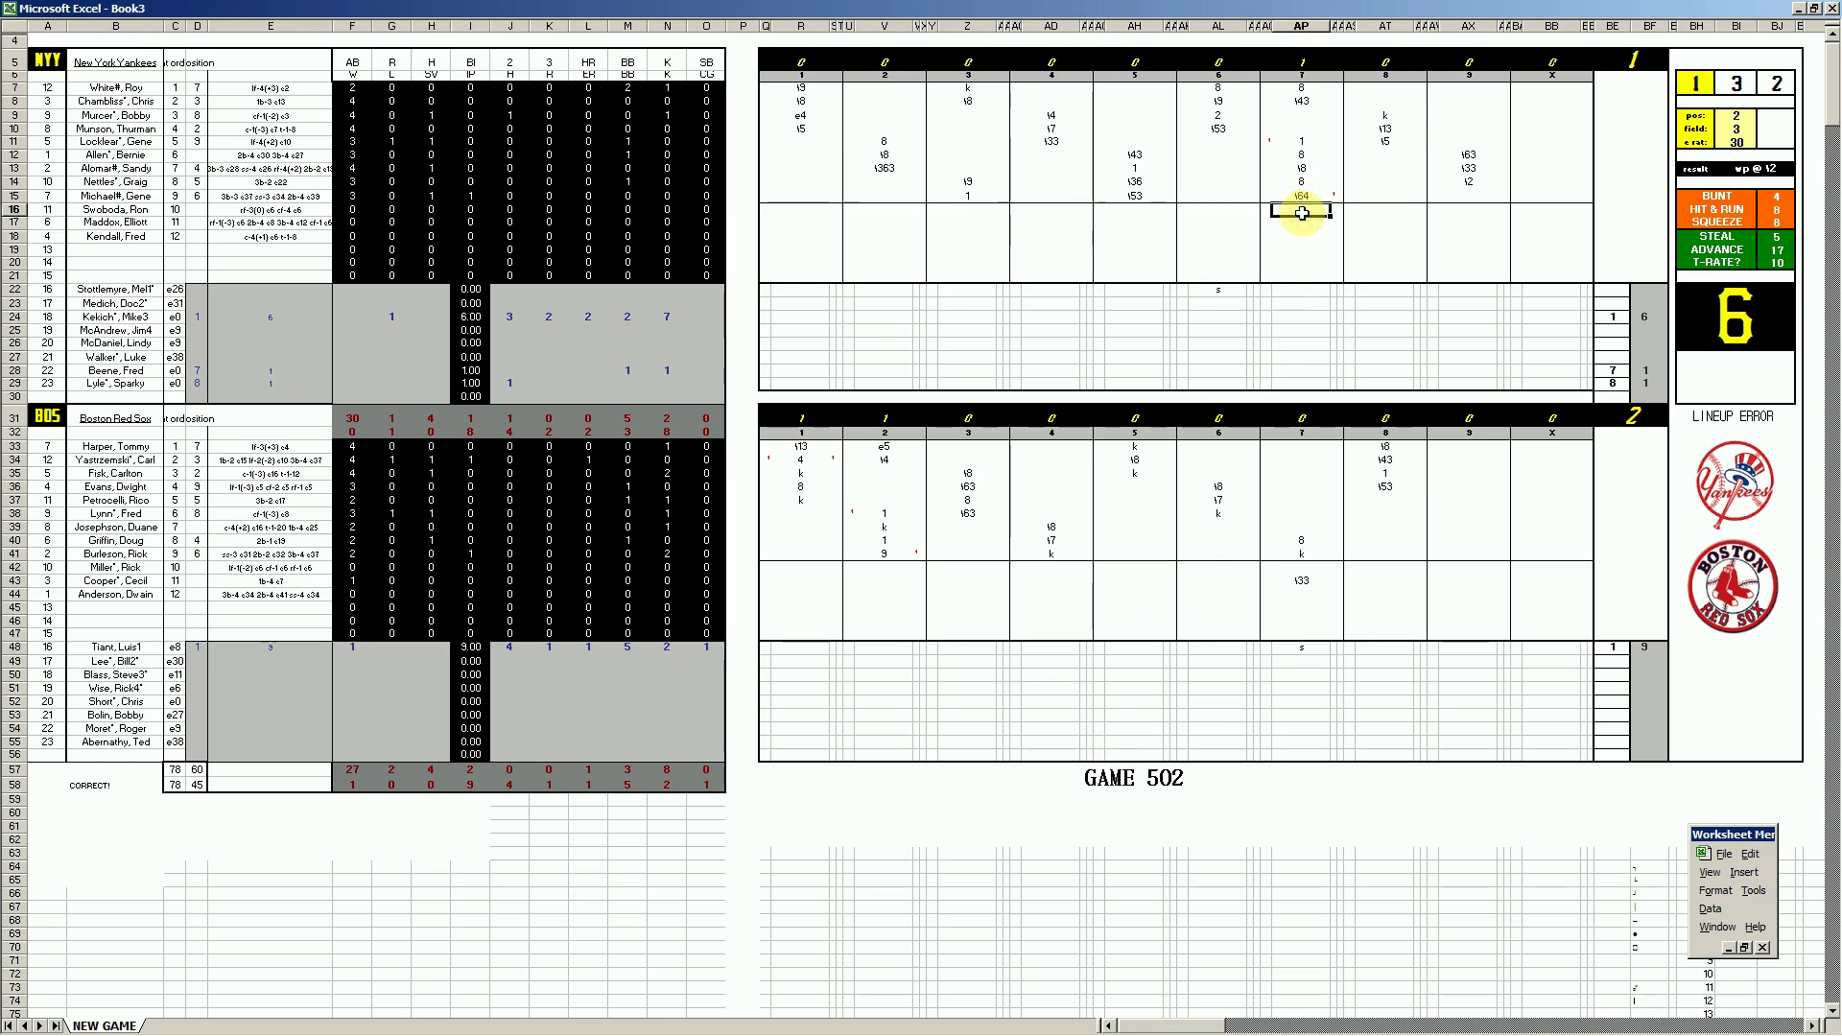
key(Down)
double_click(1302, 213)
key(Return)
key(Up)
key(Up)
key(Delete)
key(Right)
key(Left)
key(Left)
key(Down)
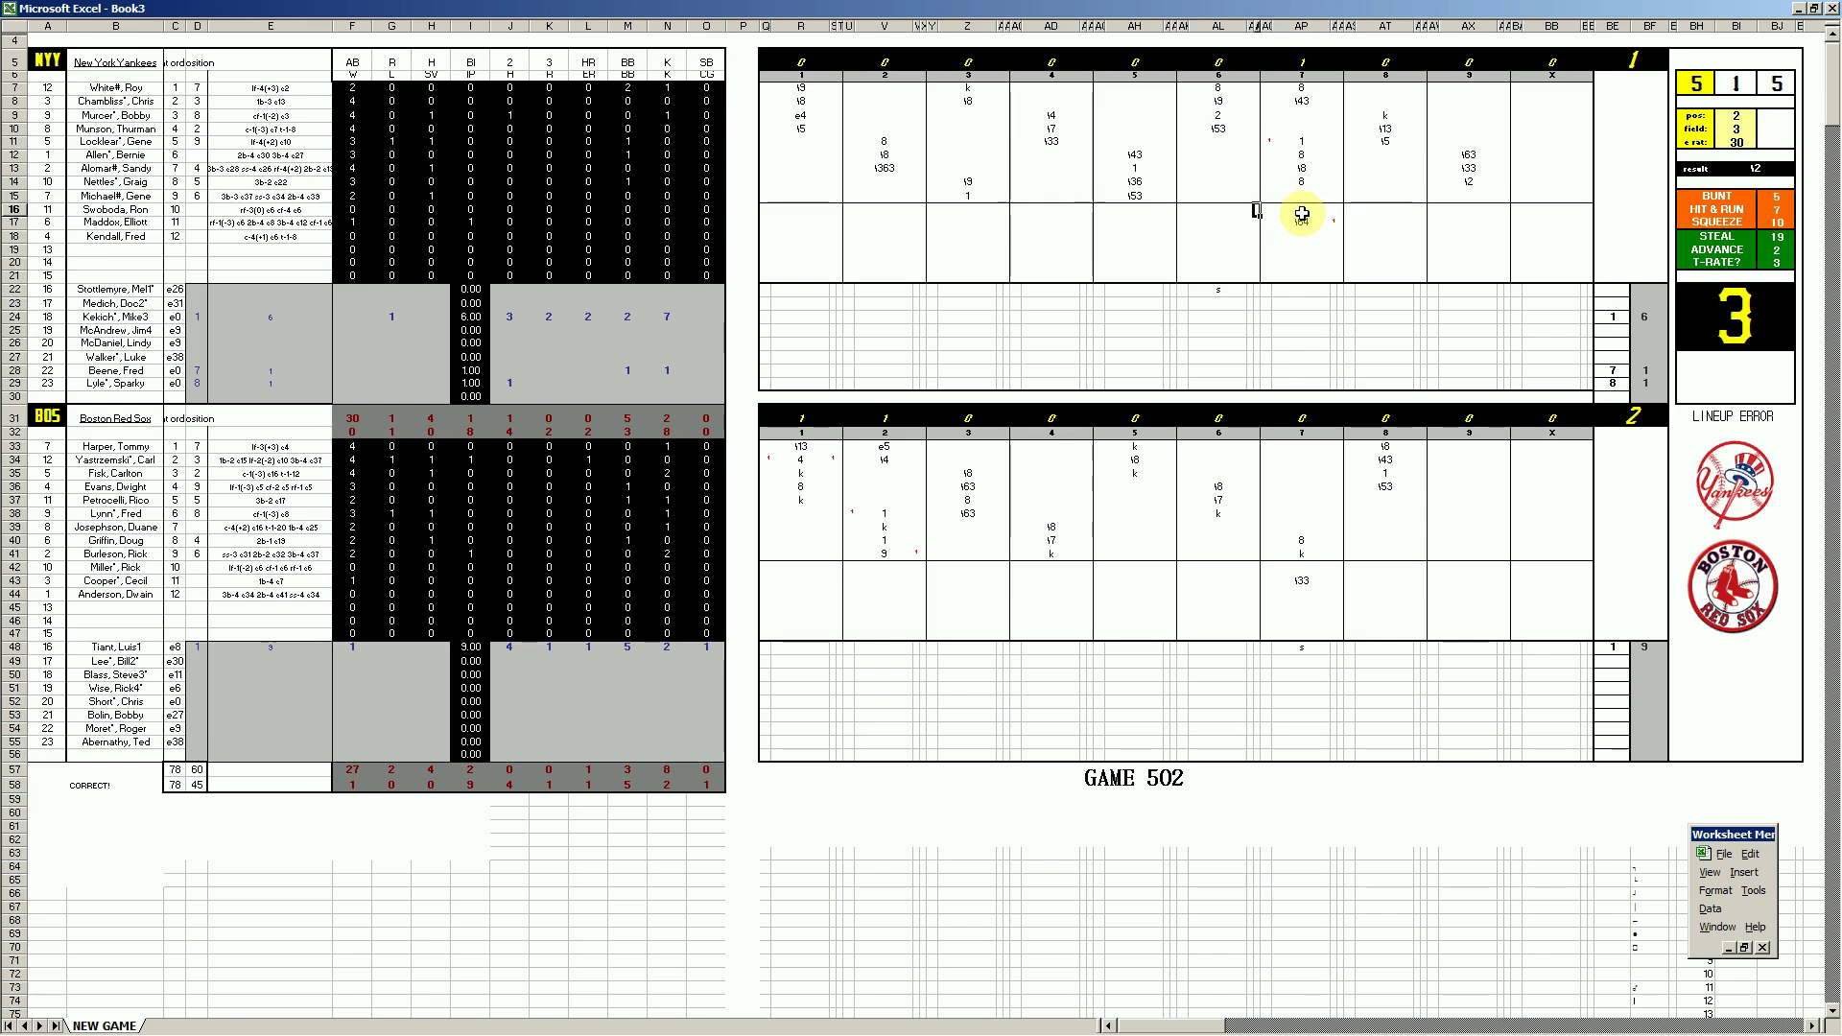
click(428, 344)
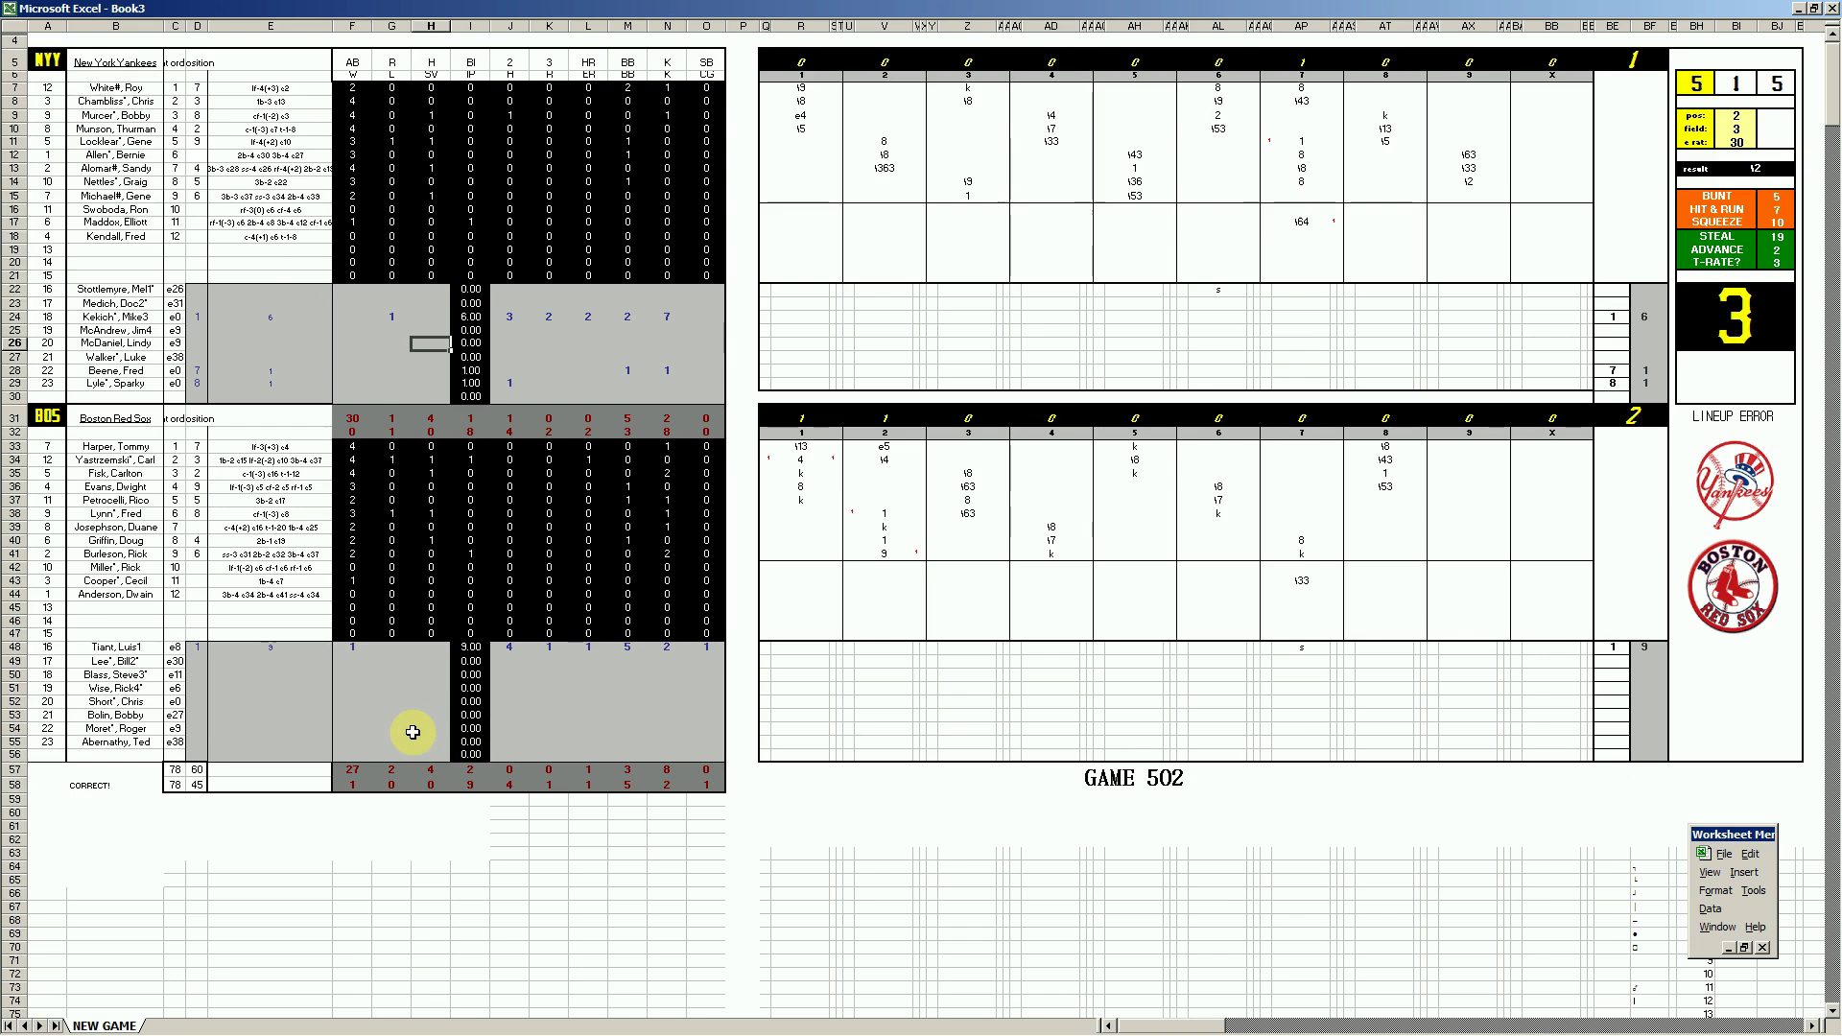
click(403, 681)
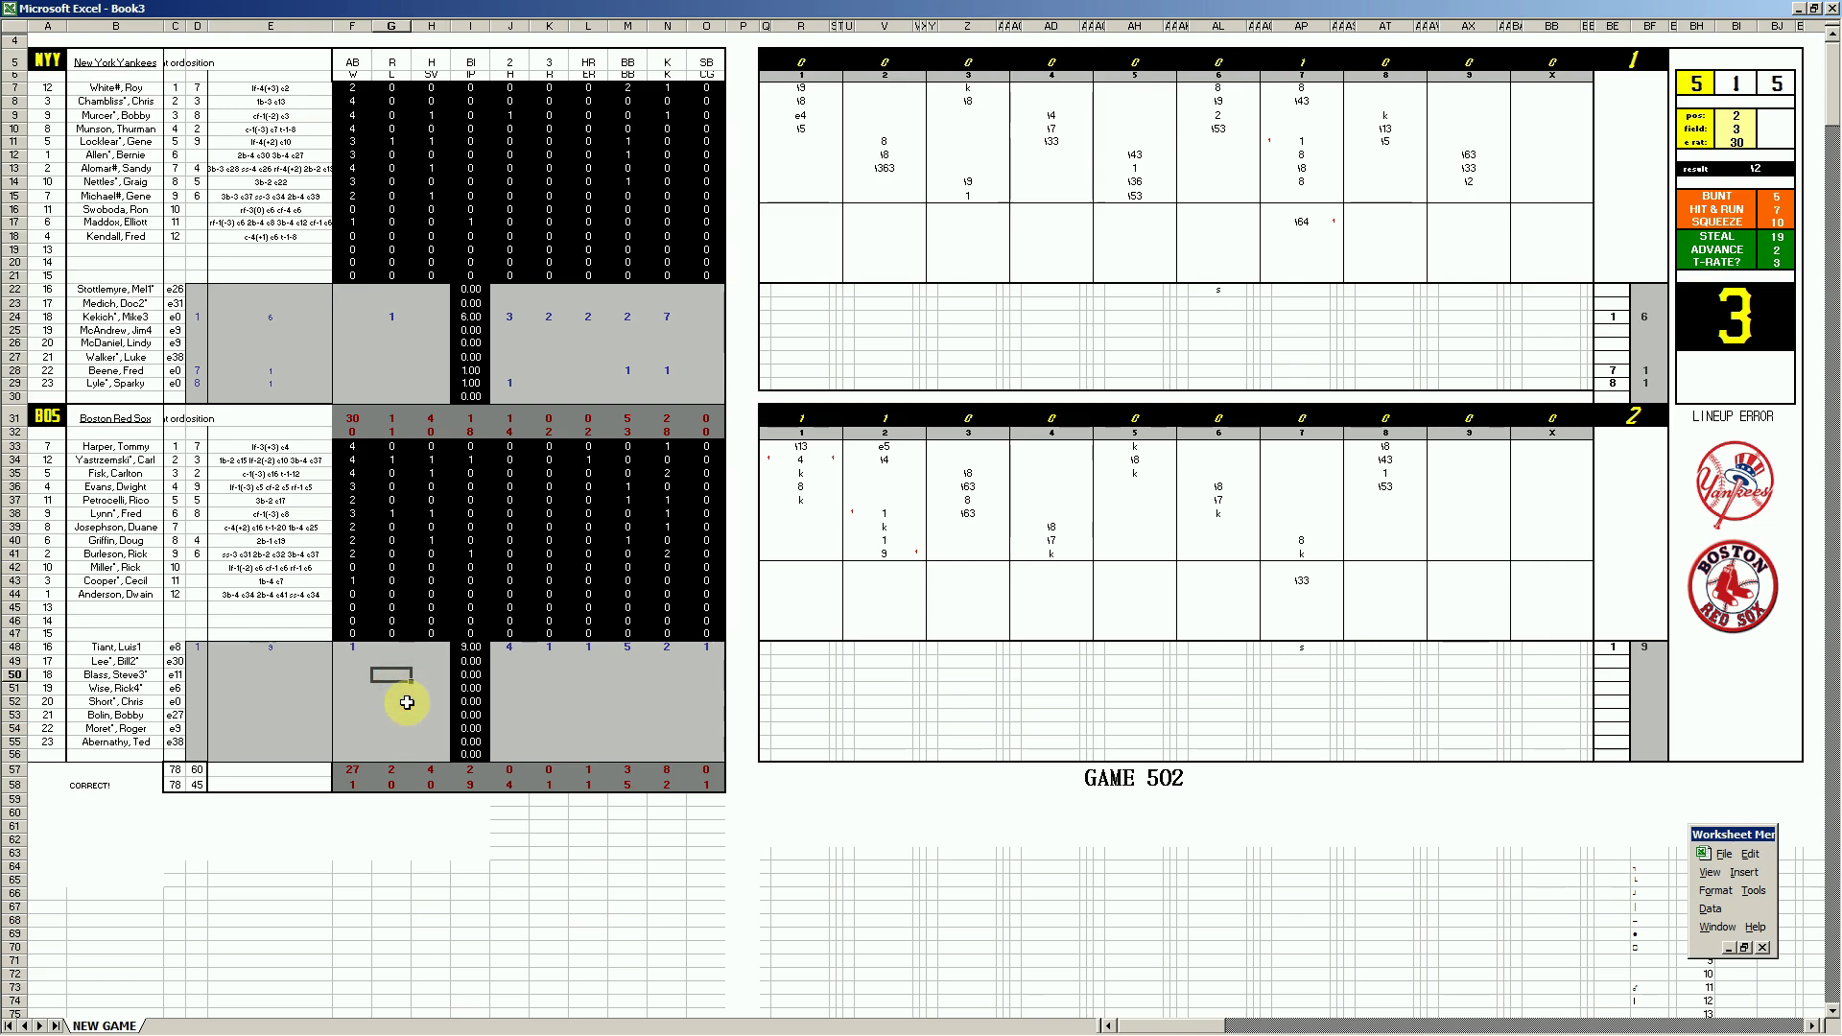
- Save the scoresheet as 72nyybos.xls
key(F12)
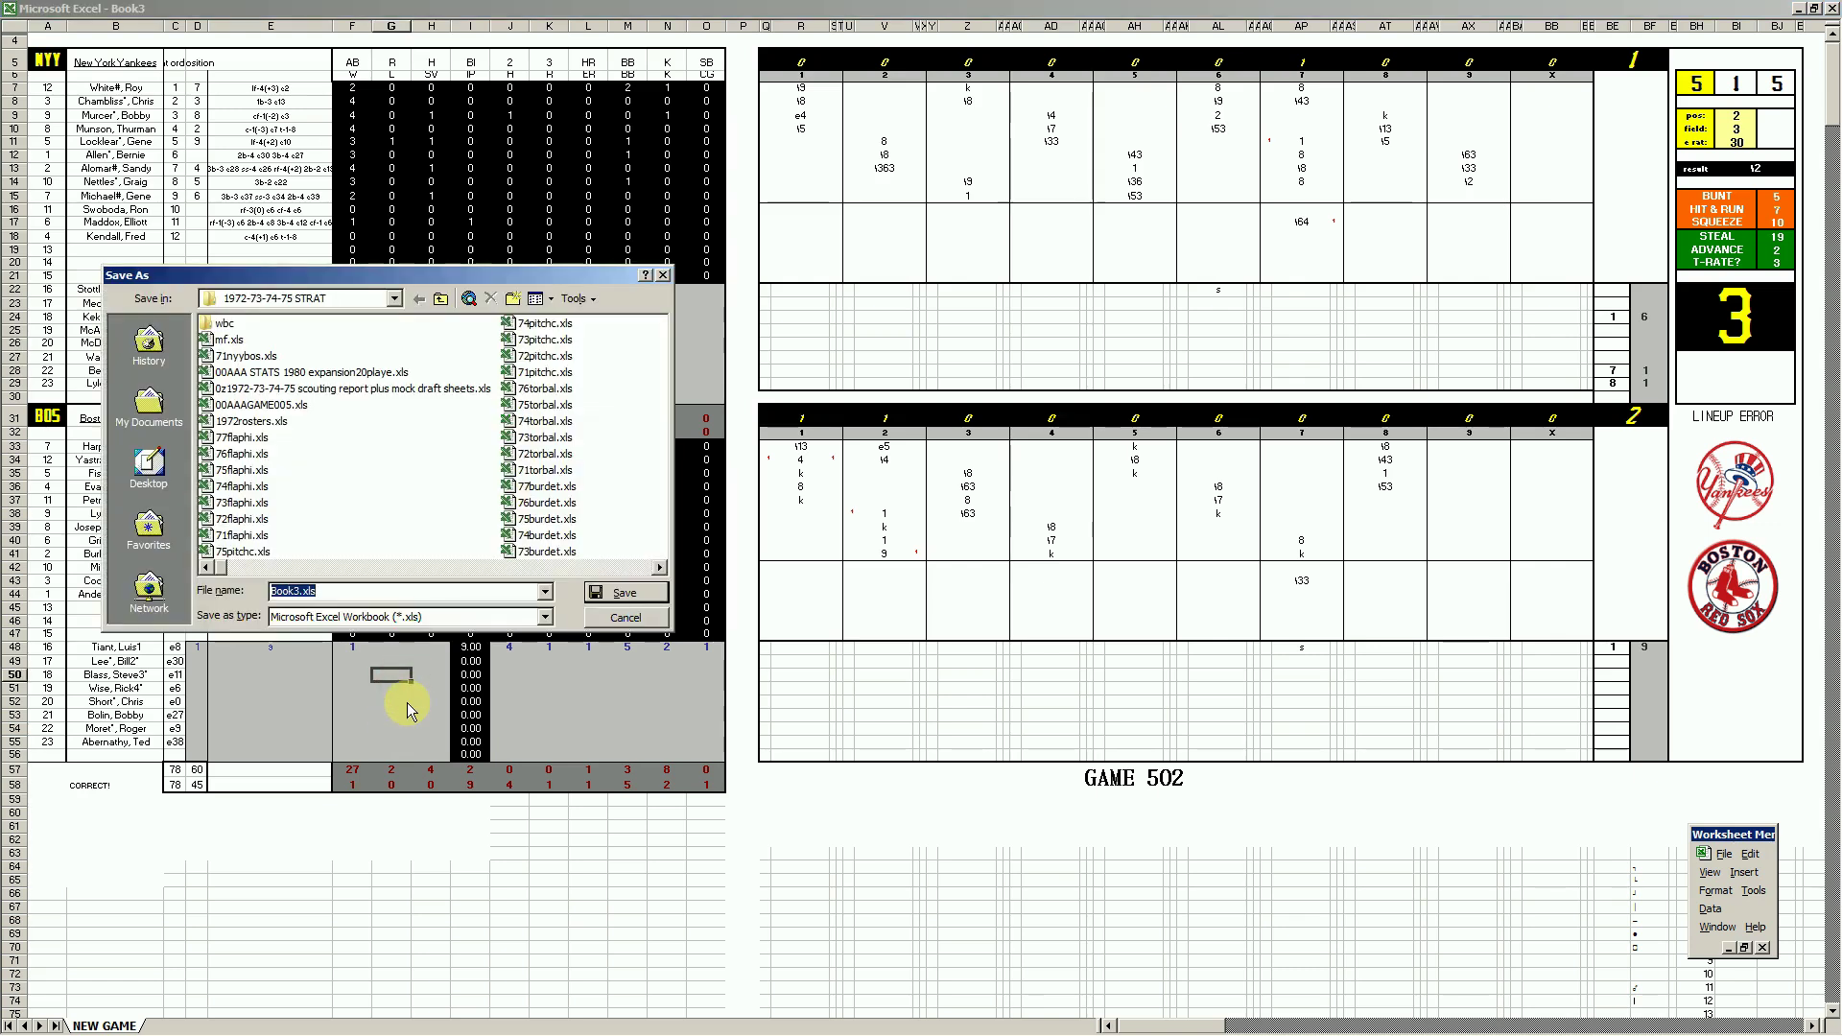
click(253, 358)
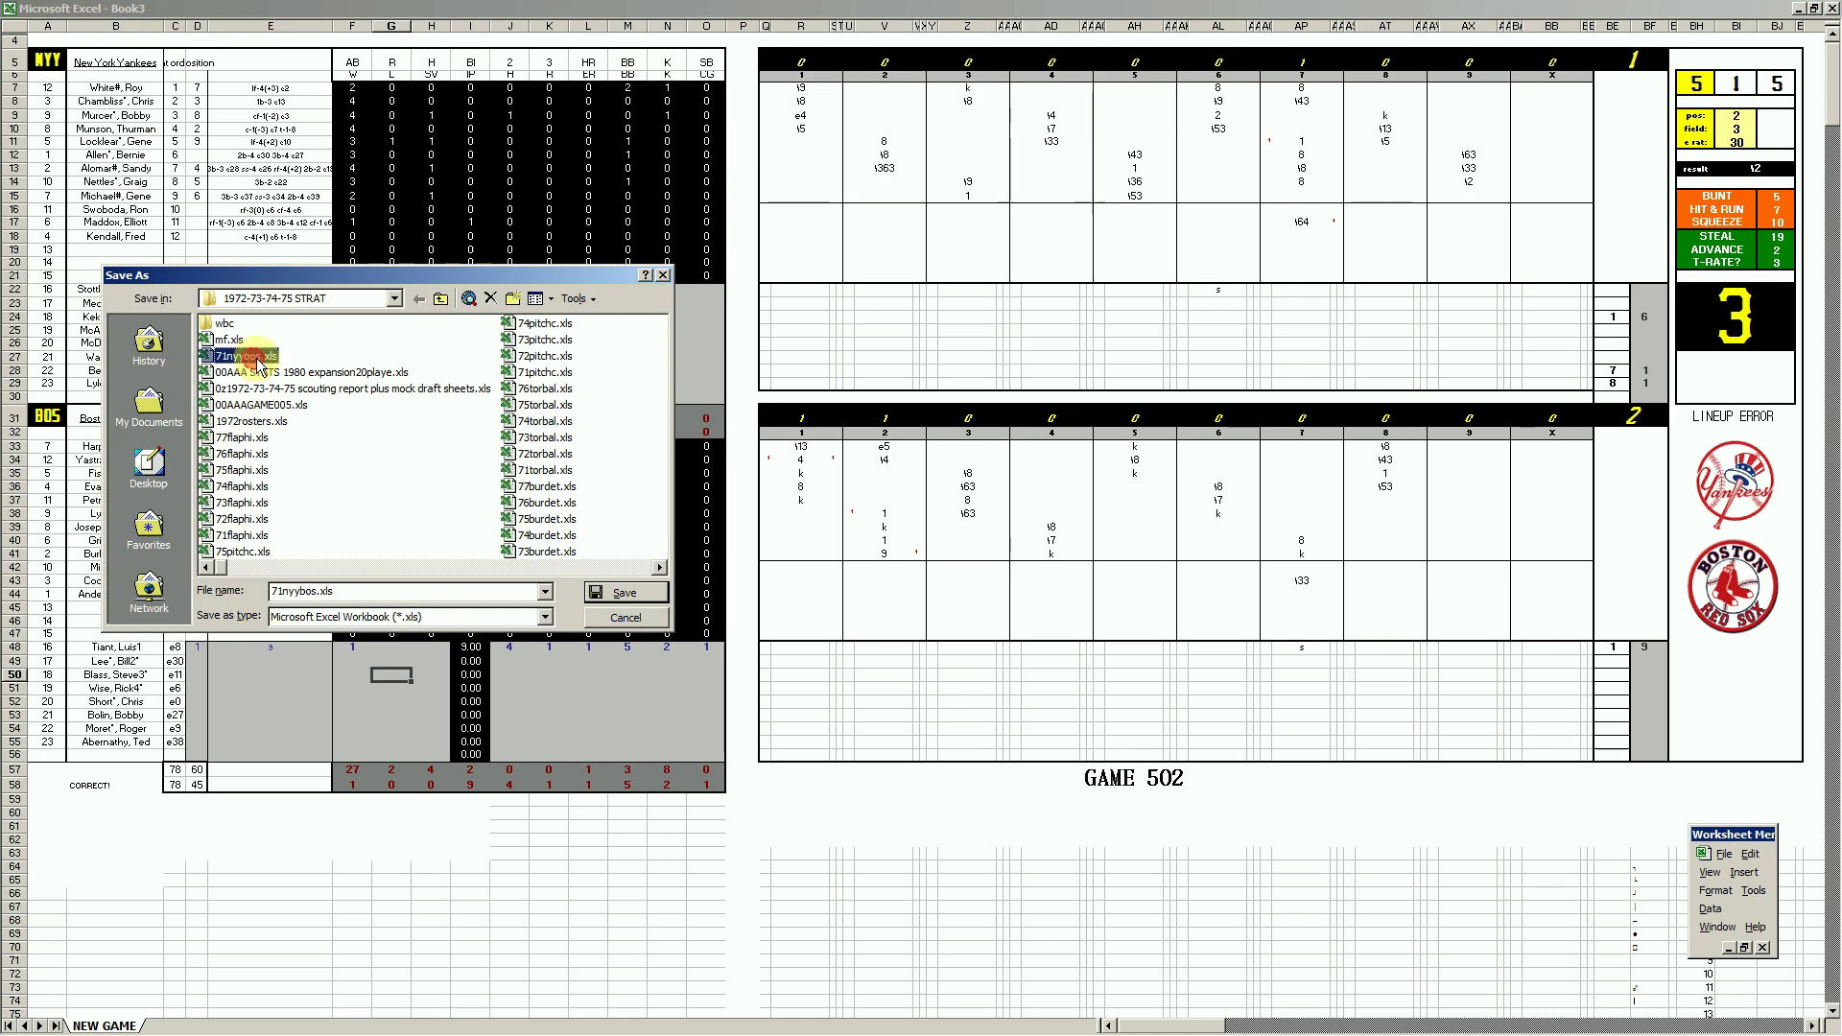
click(277, 591)
key(BackSpace)
text(2)
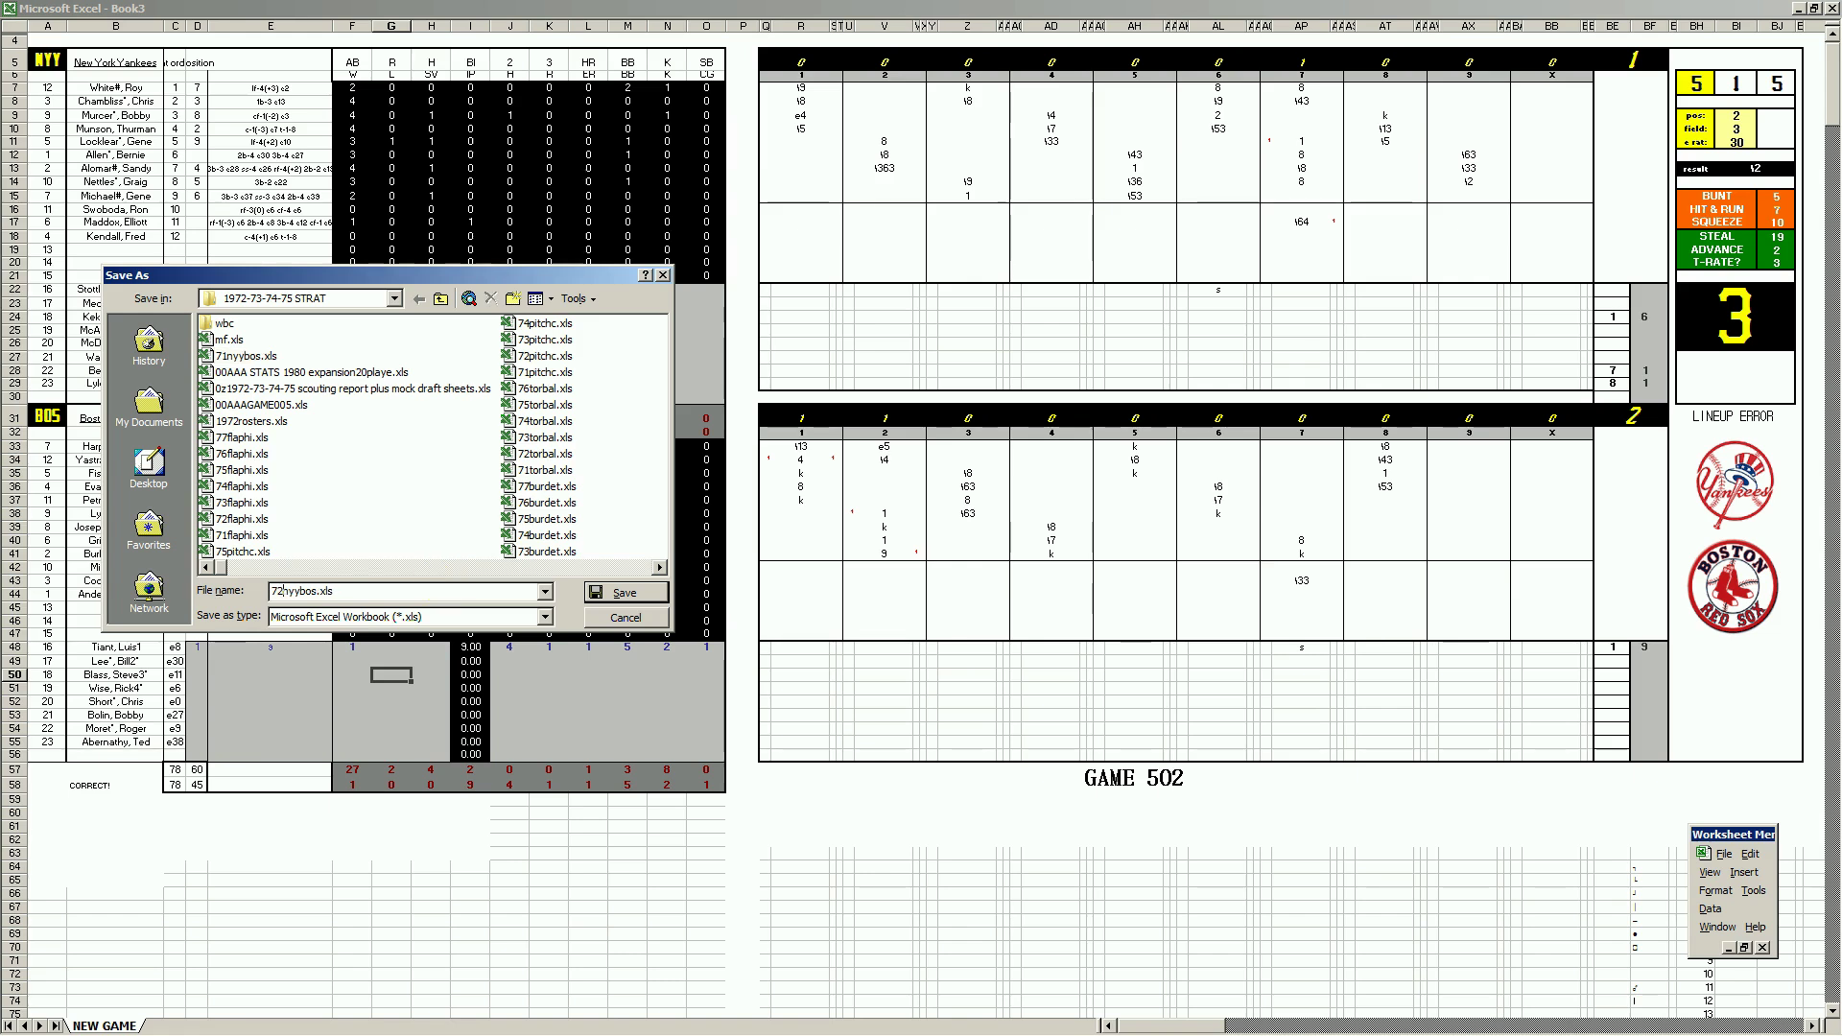
click(626, 592)
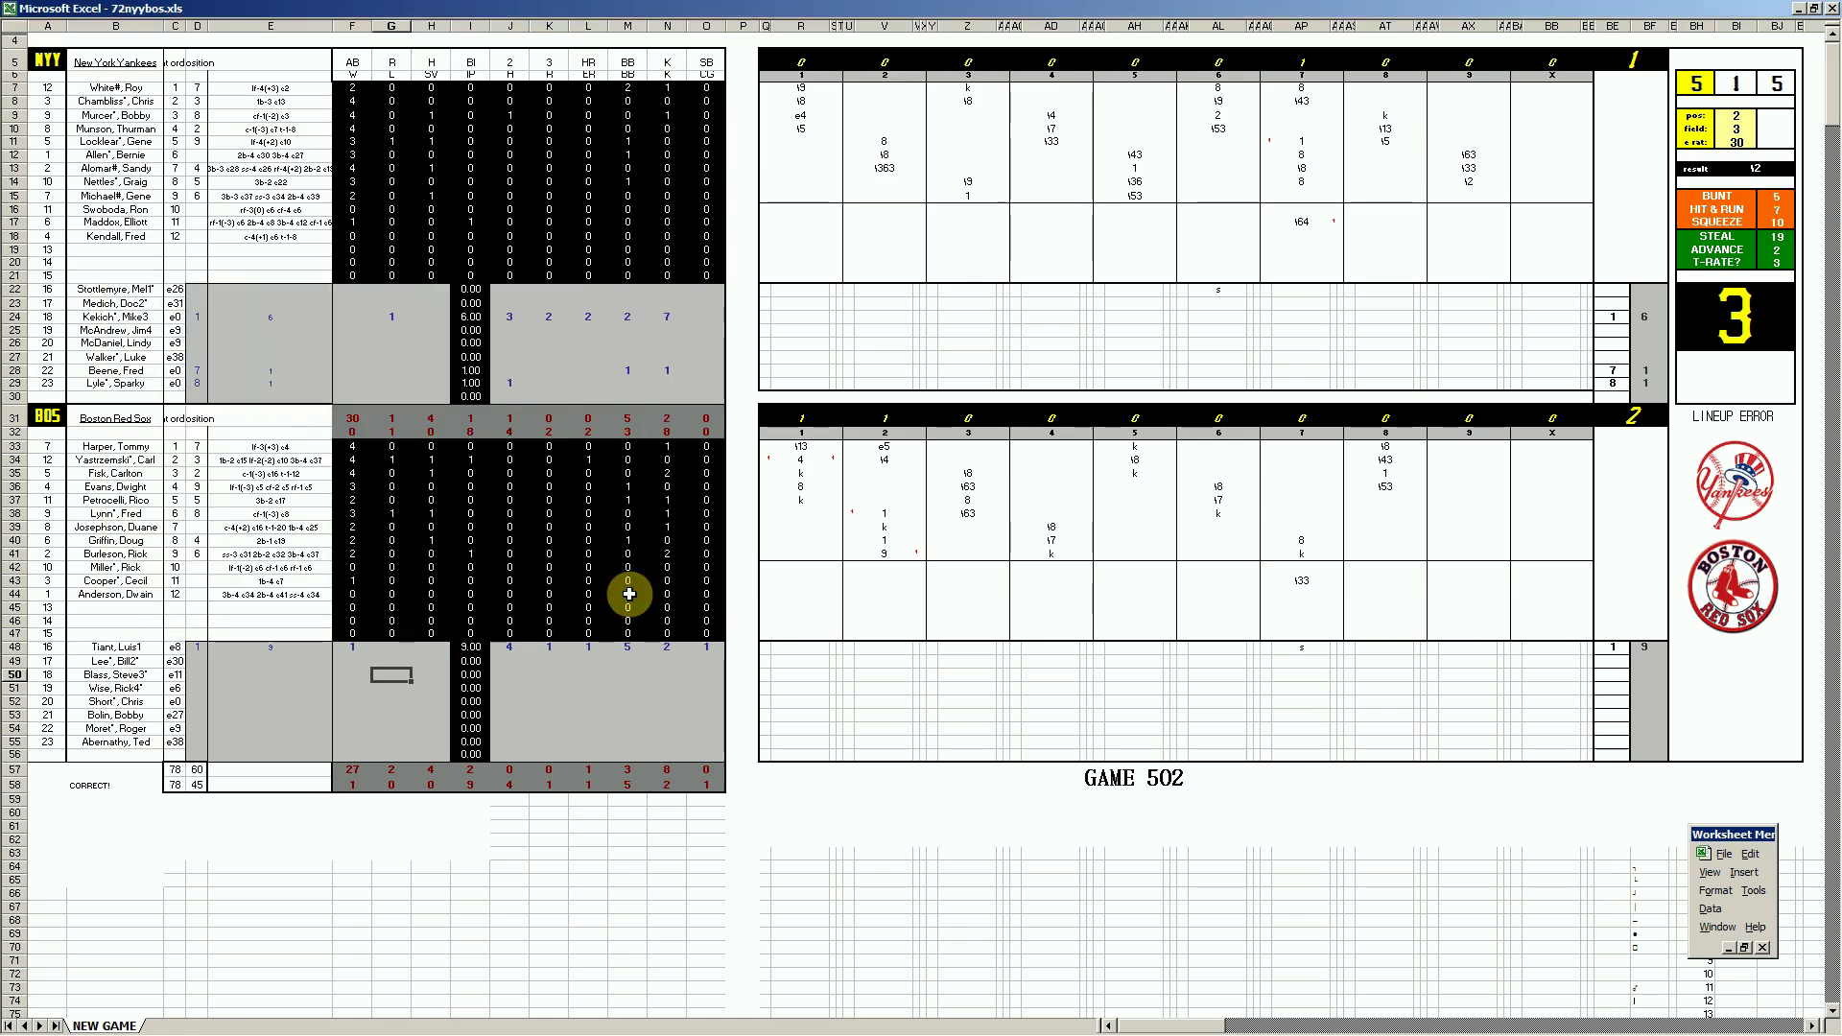
- Save a copy as mf.xls, replacing the existing file, and close the workbook without saving
key(F12)
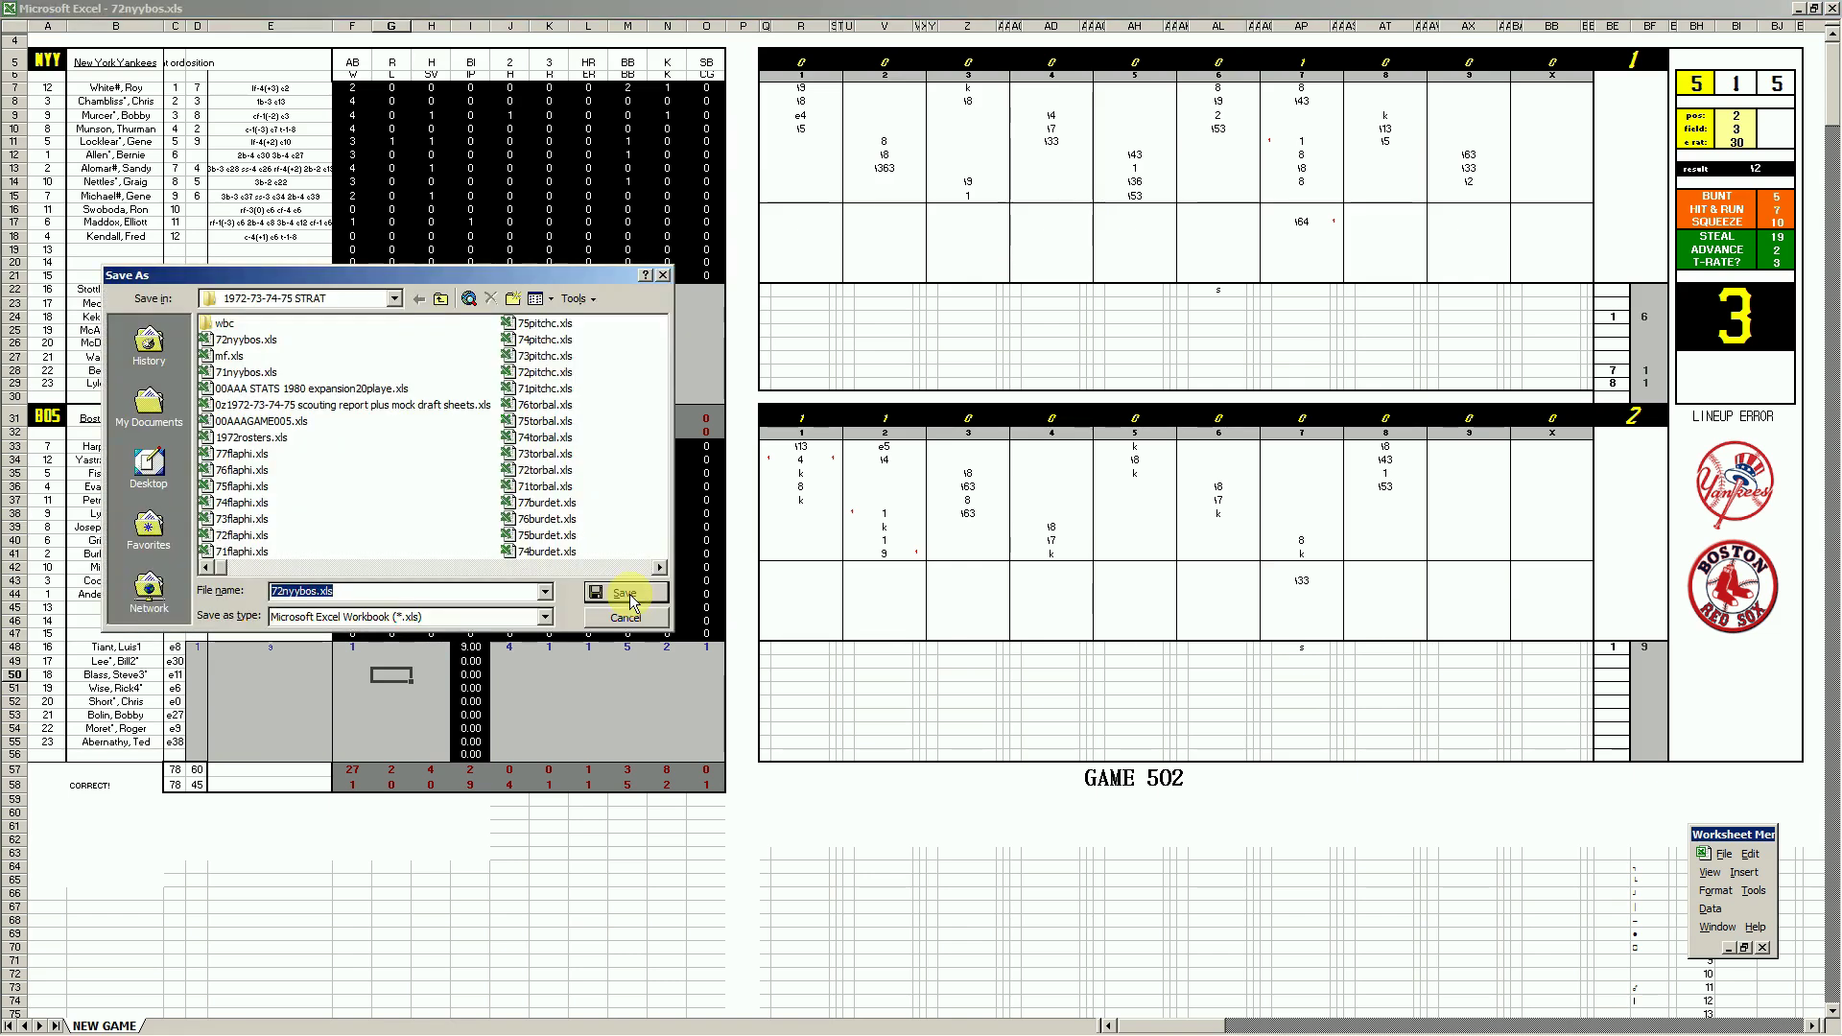
text(mf.xls)
click(629, 594)
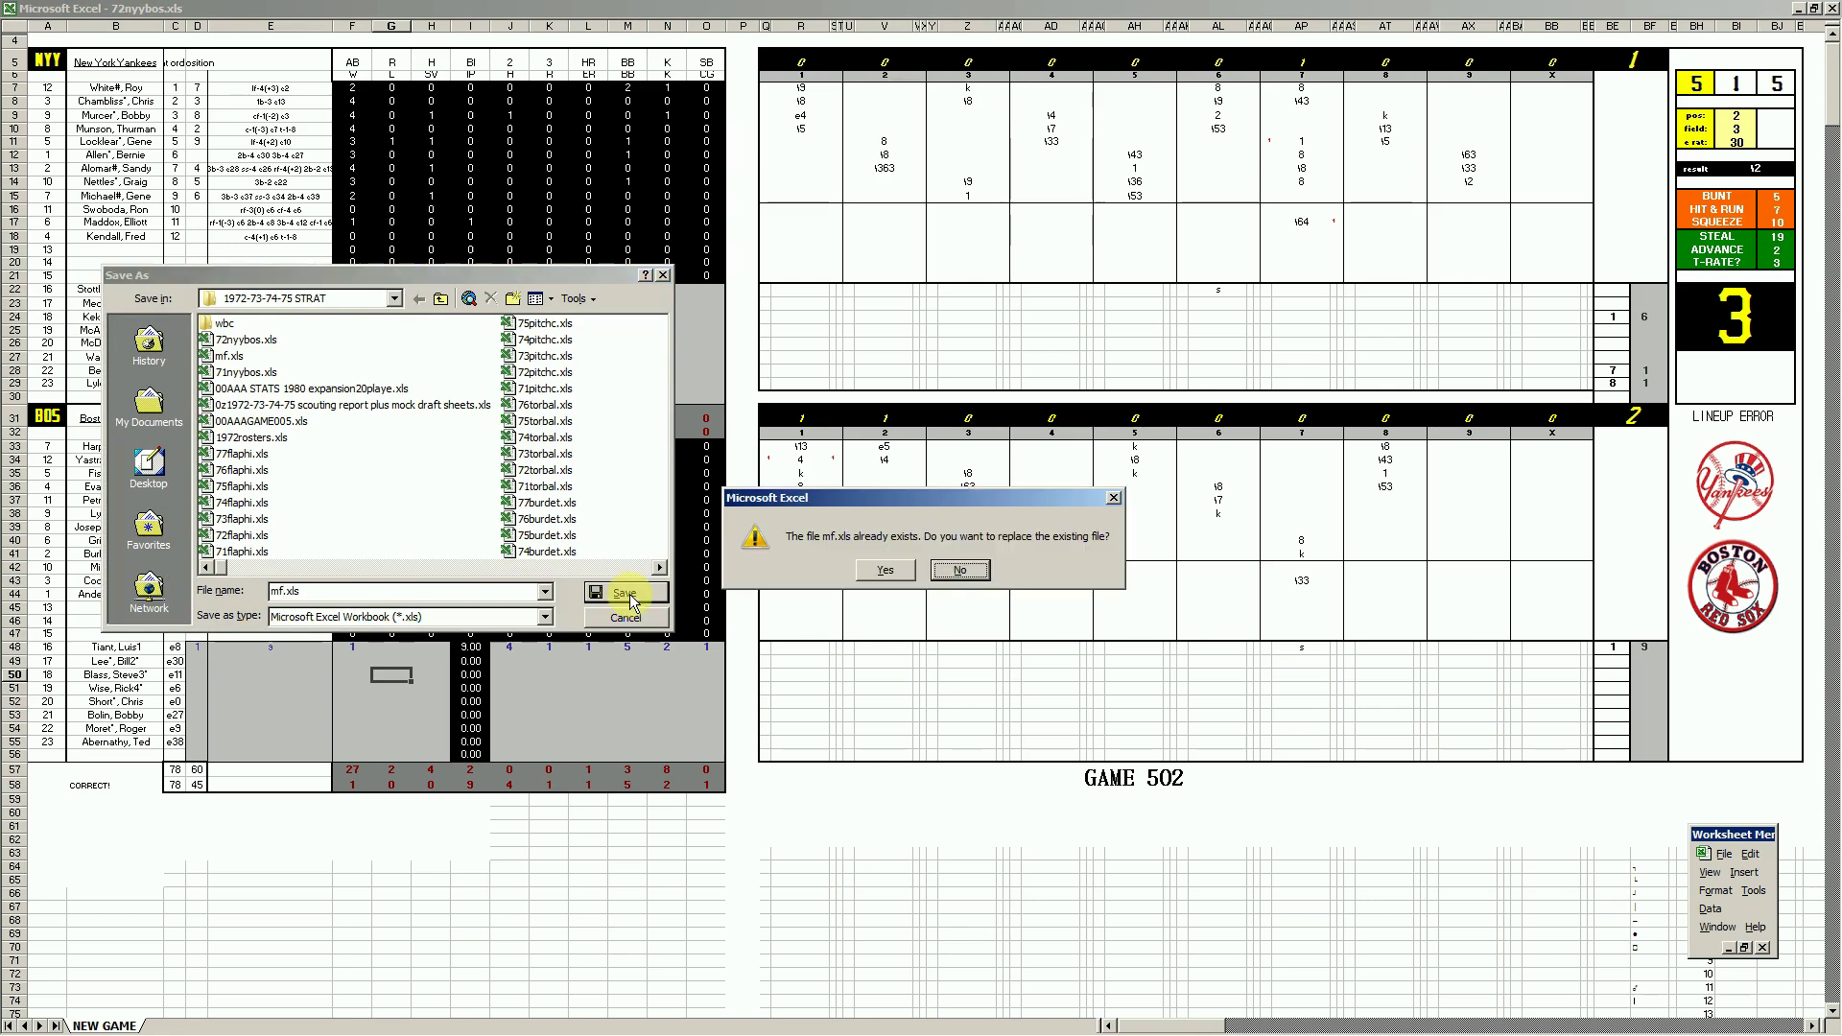
key(y)
key(ctrl+w)
key(n)
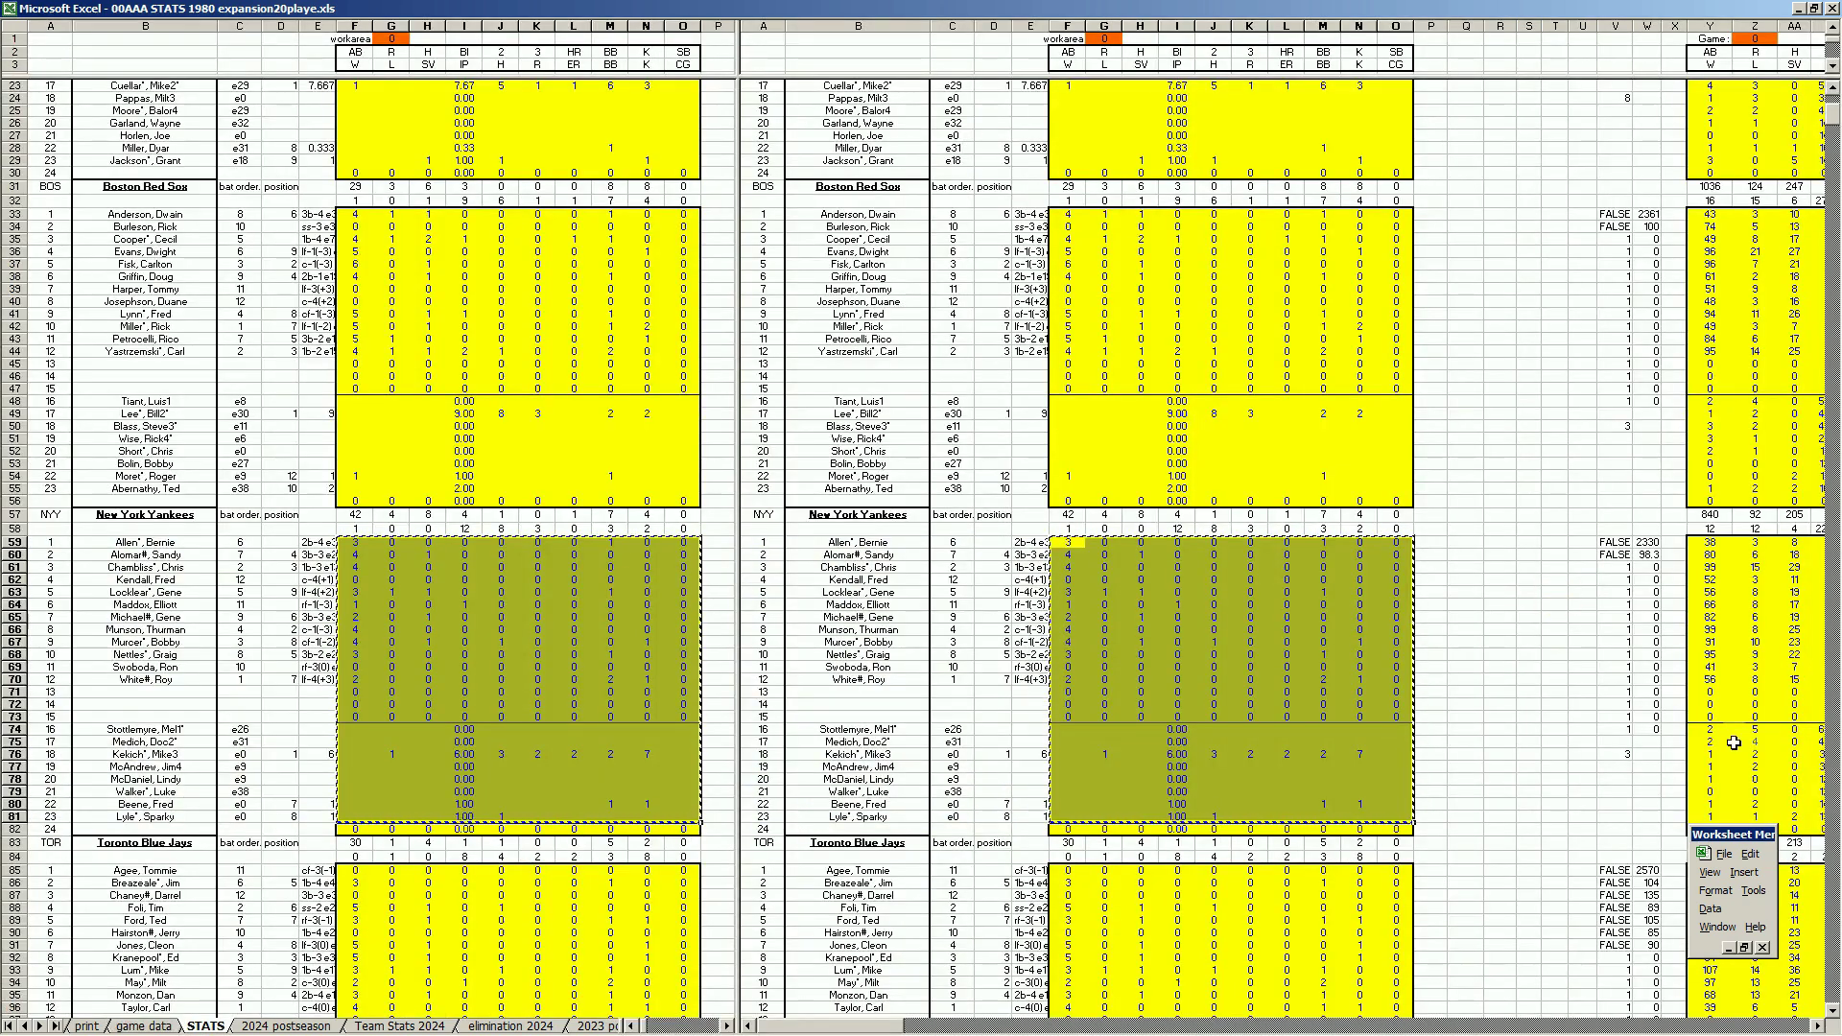
- Paste the copied Yankees game rows into the Game 2 columns at AS59
click(1820, 1026)
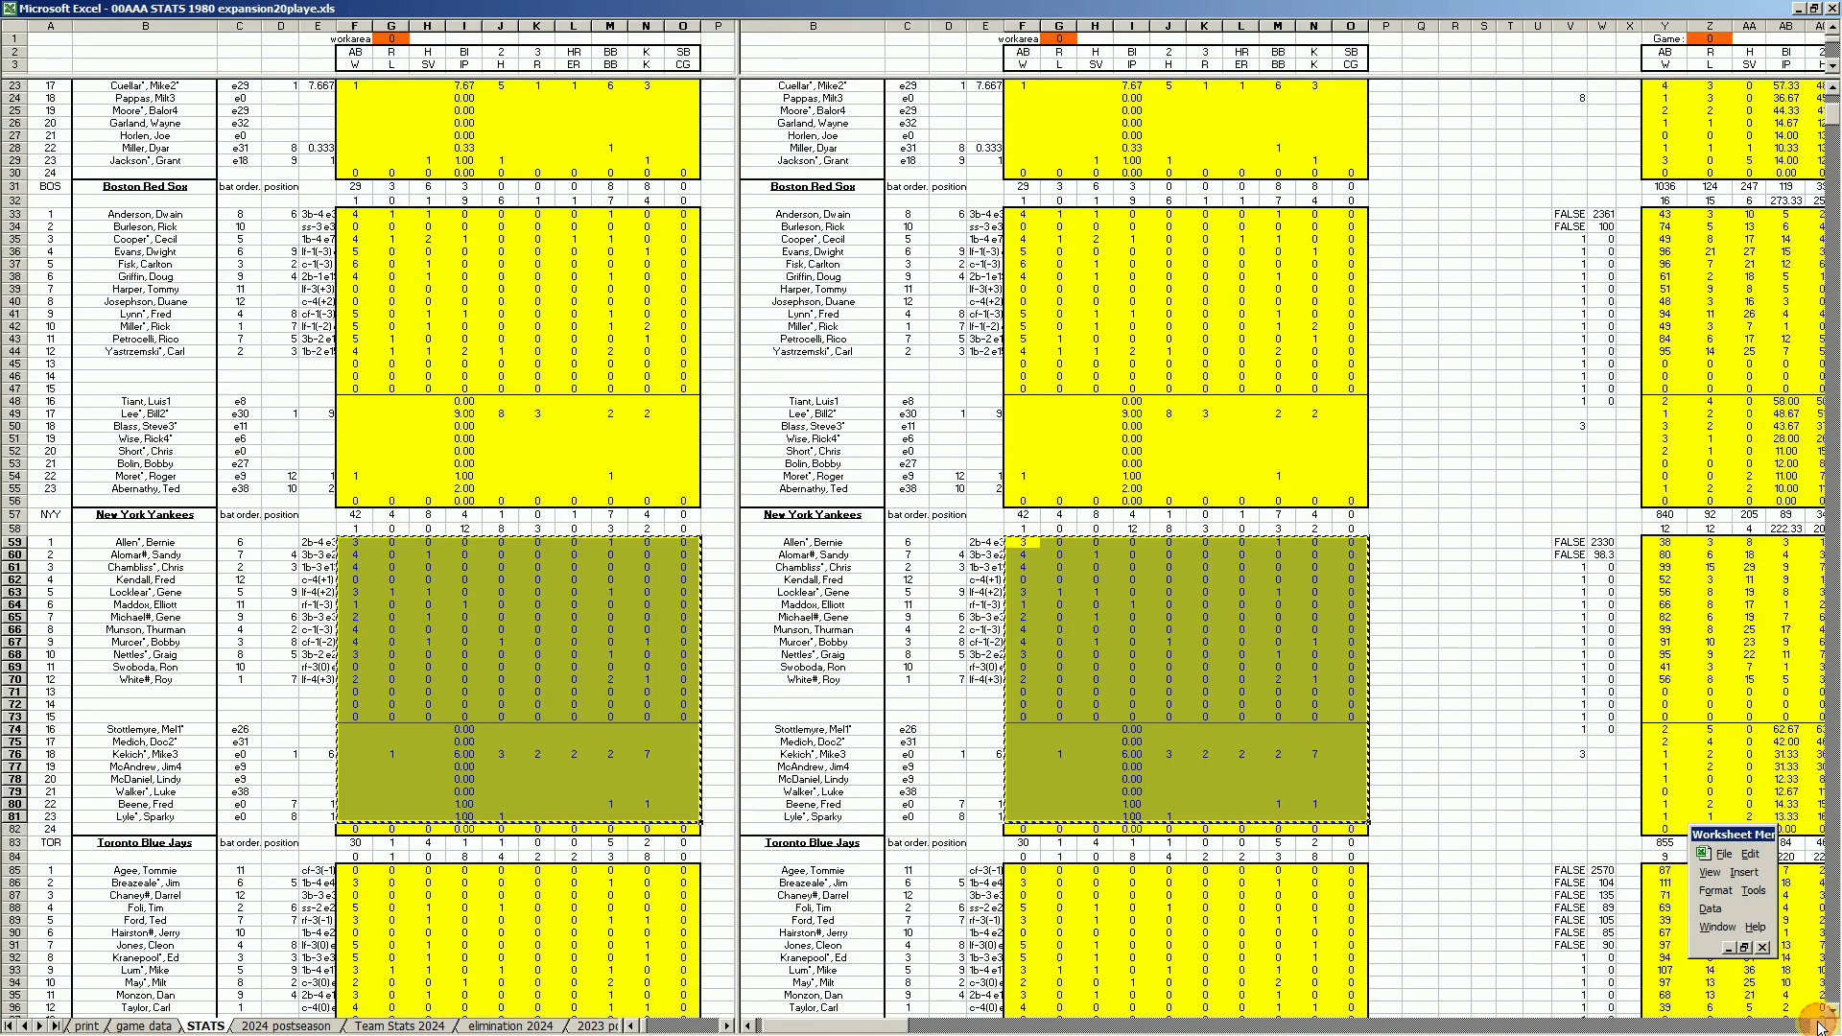
drag(1821, 1026, 1821, 1026)
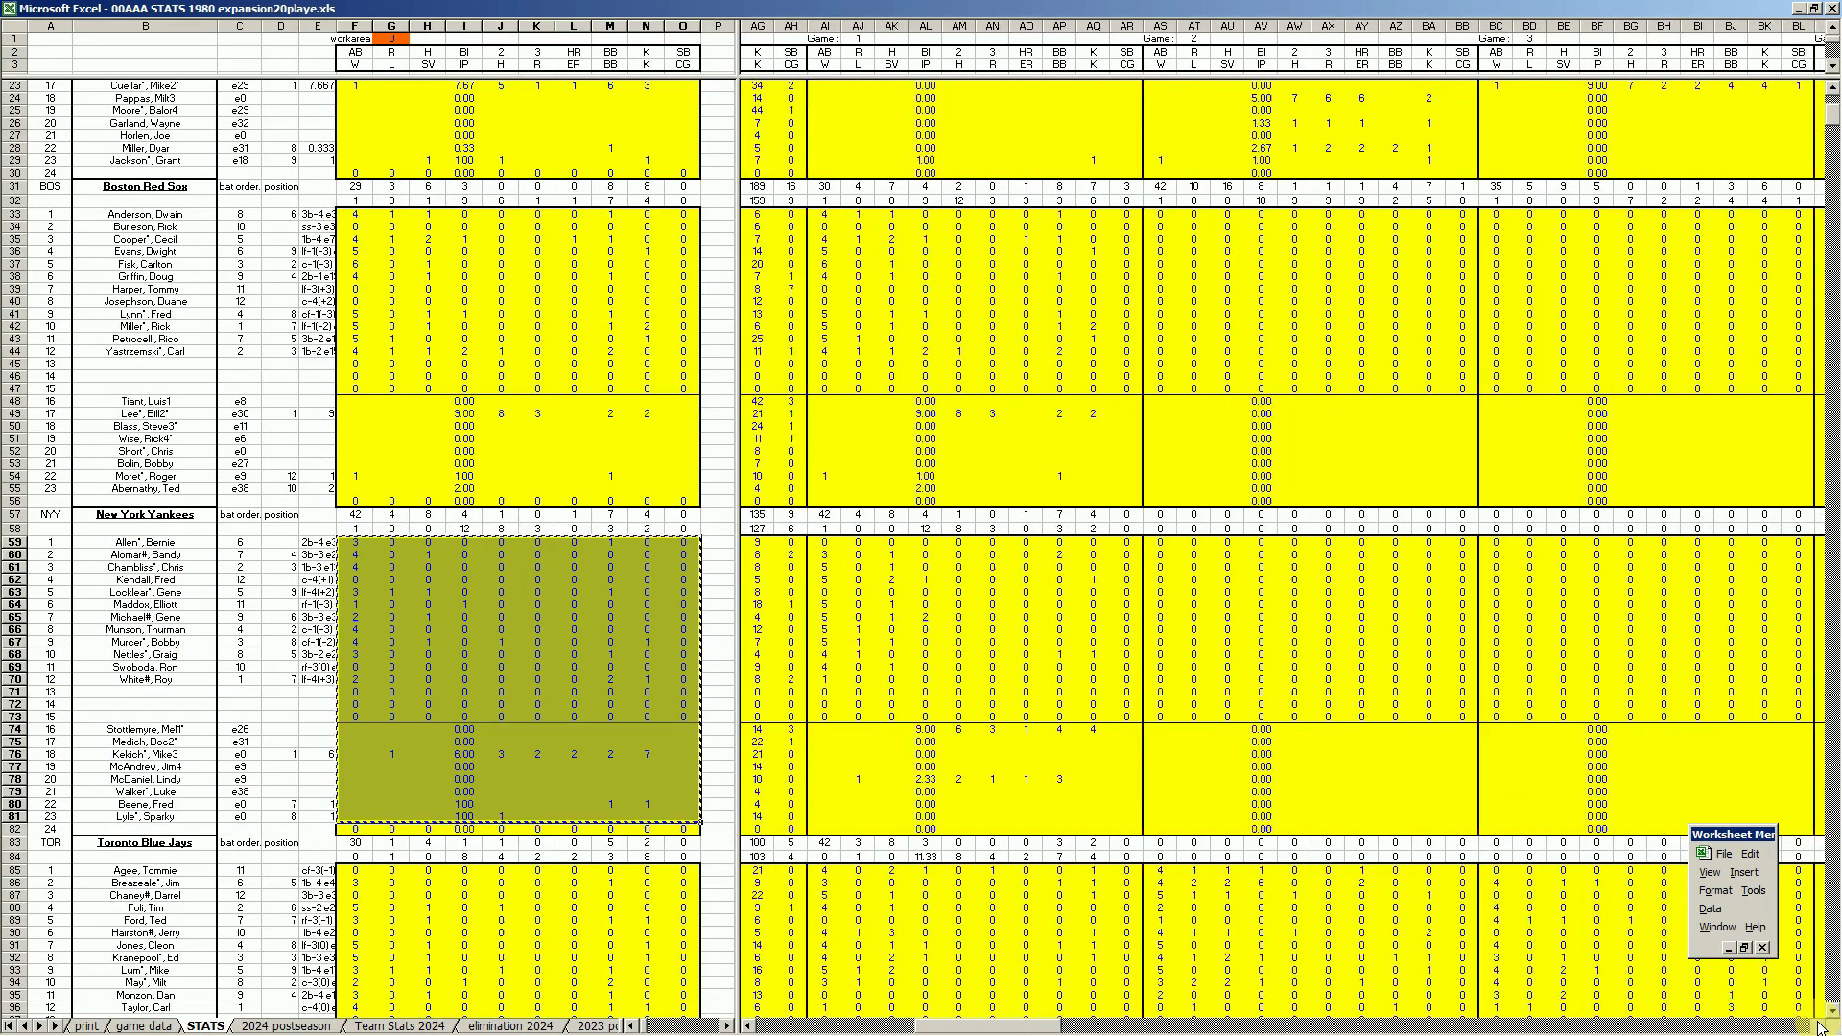
right_click(927, 546)
click(944, 595)
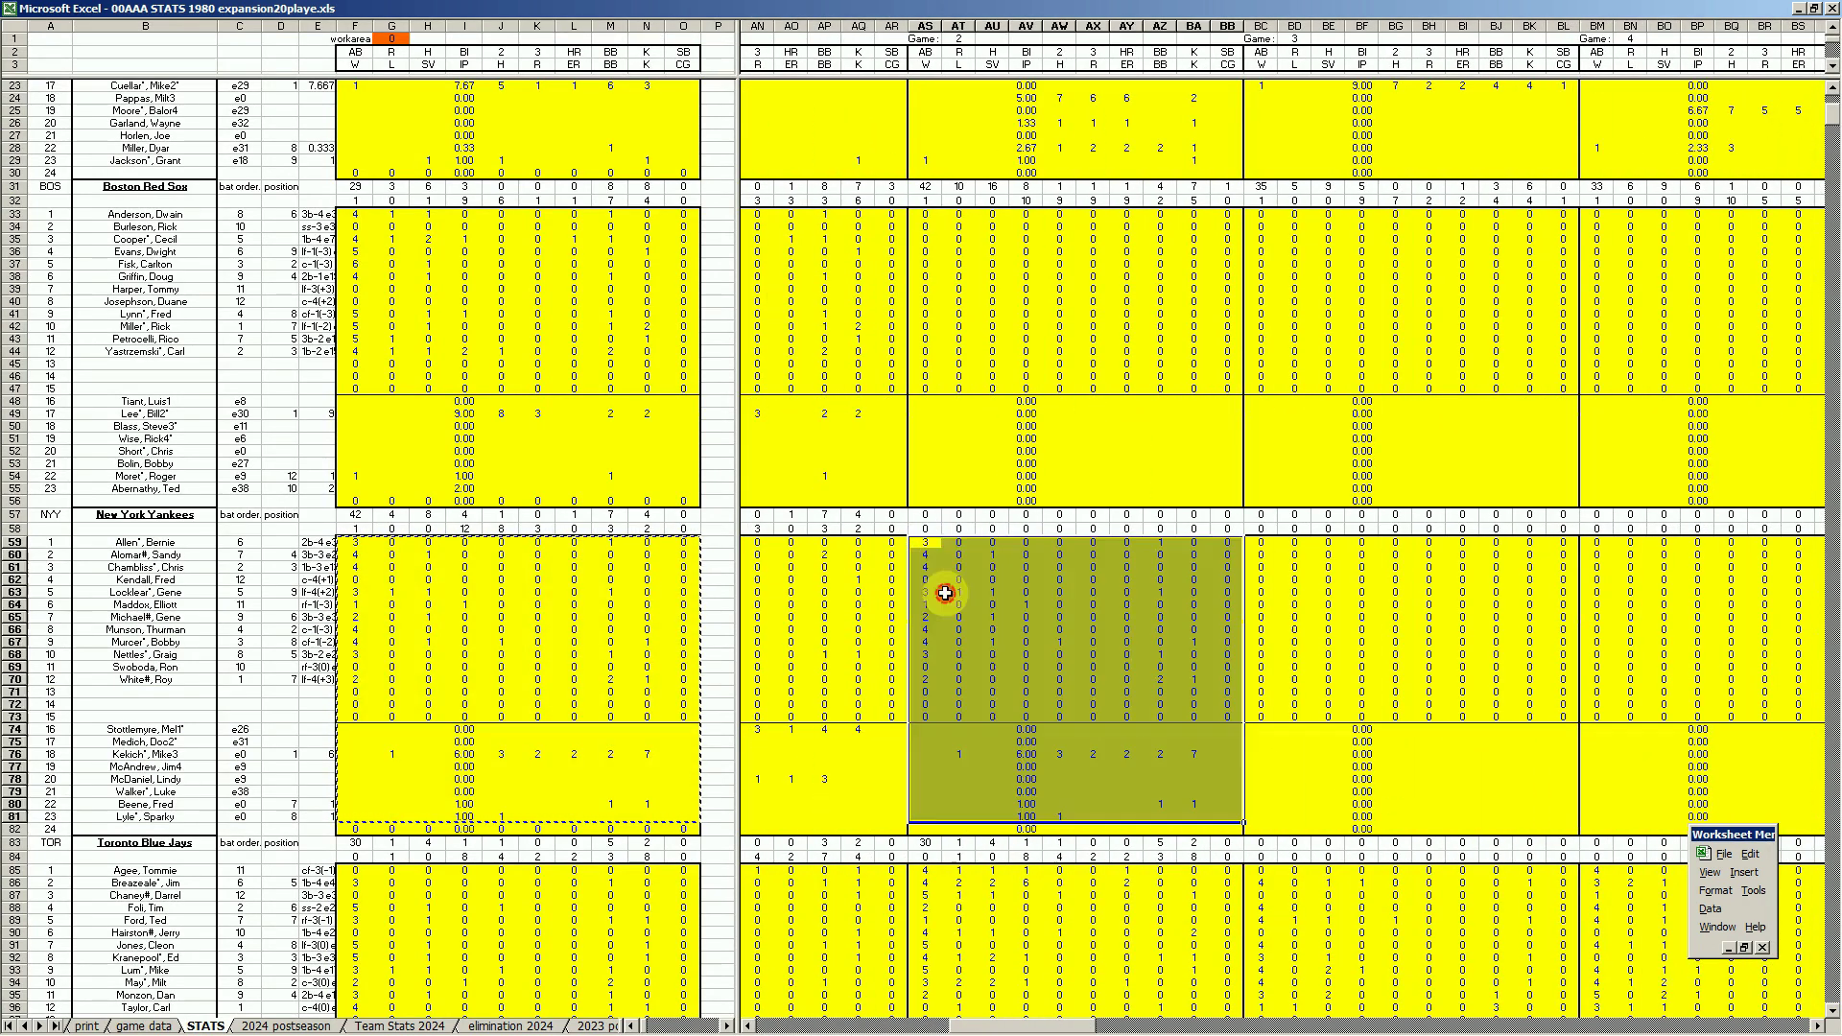
click(608, 629)
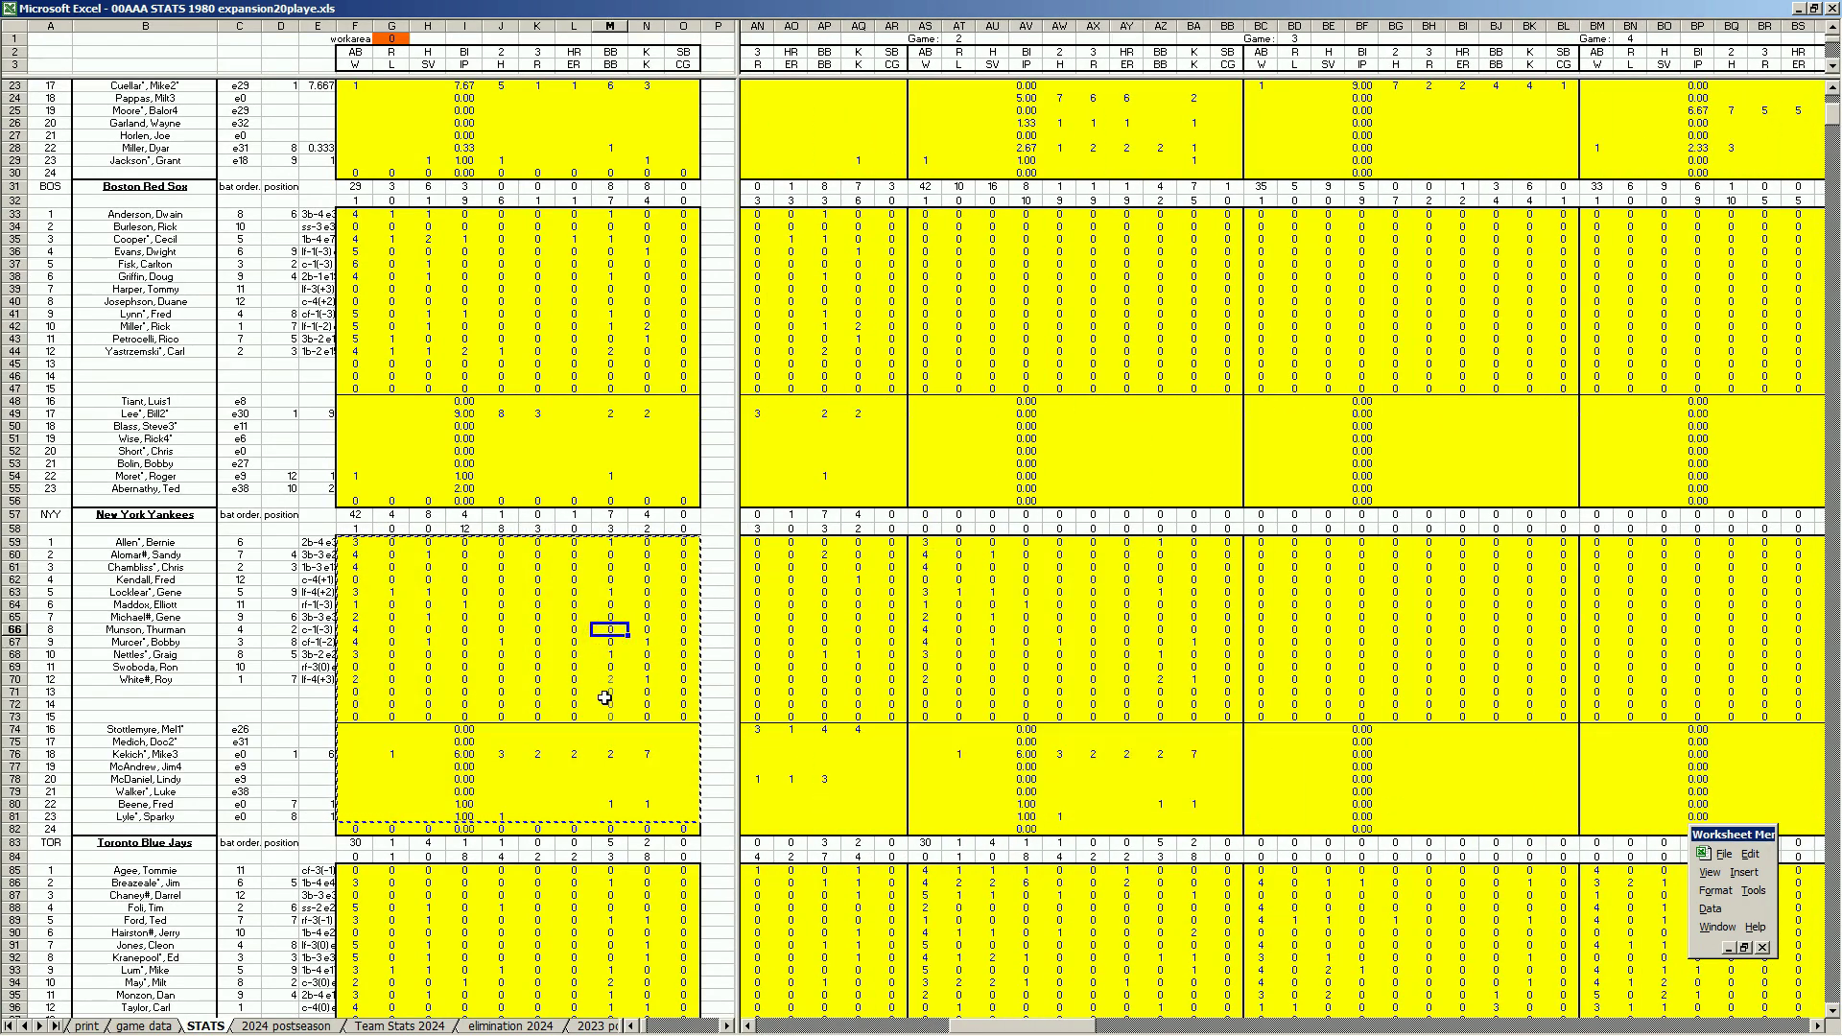
- Paste the copied F33:O55 Red Sox game rows into the Game 2 columns at AS33
key(ctrl+Page_Up)
key(ctrl+Page_Down)
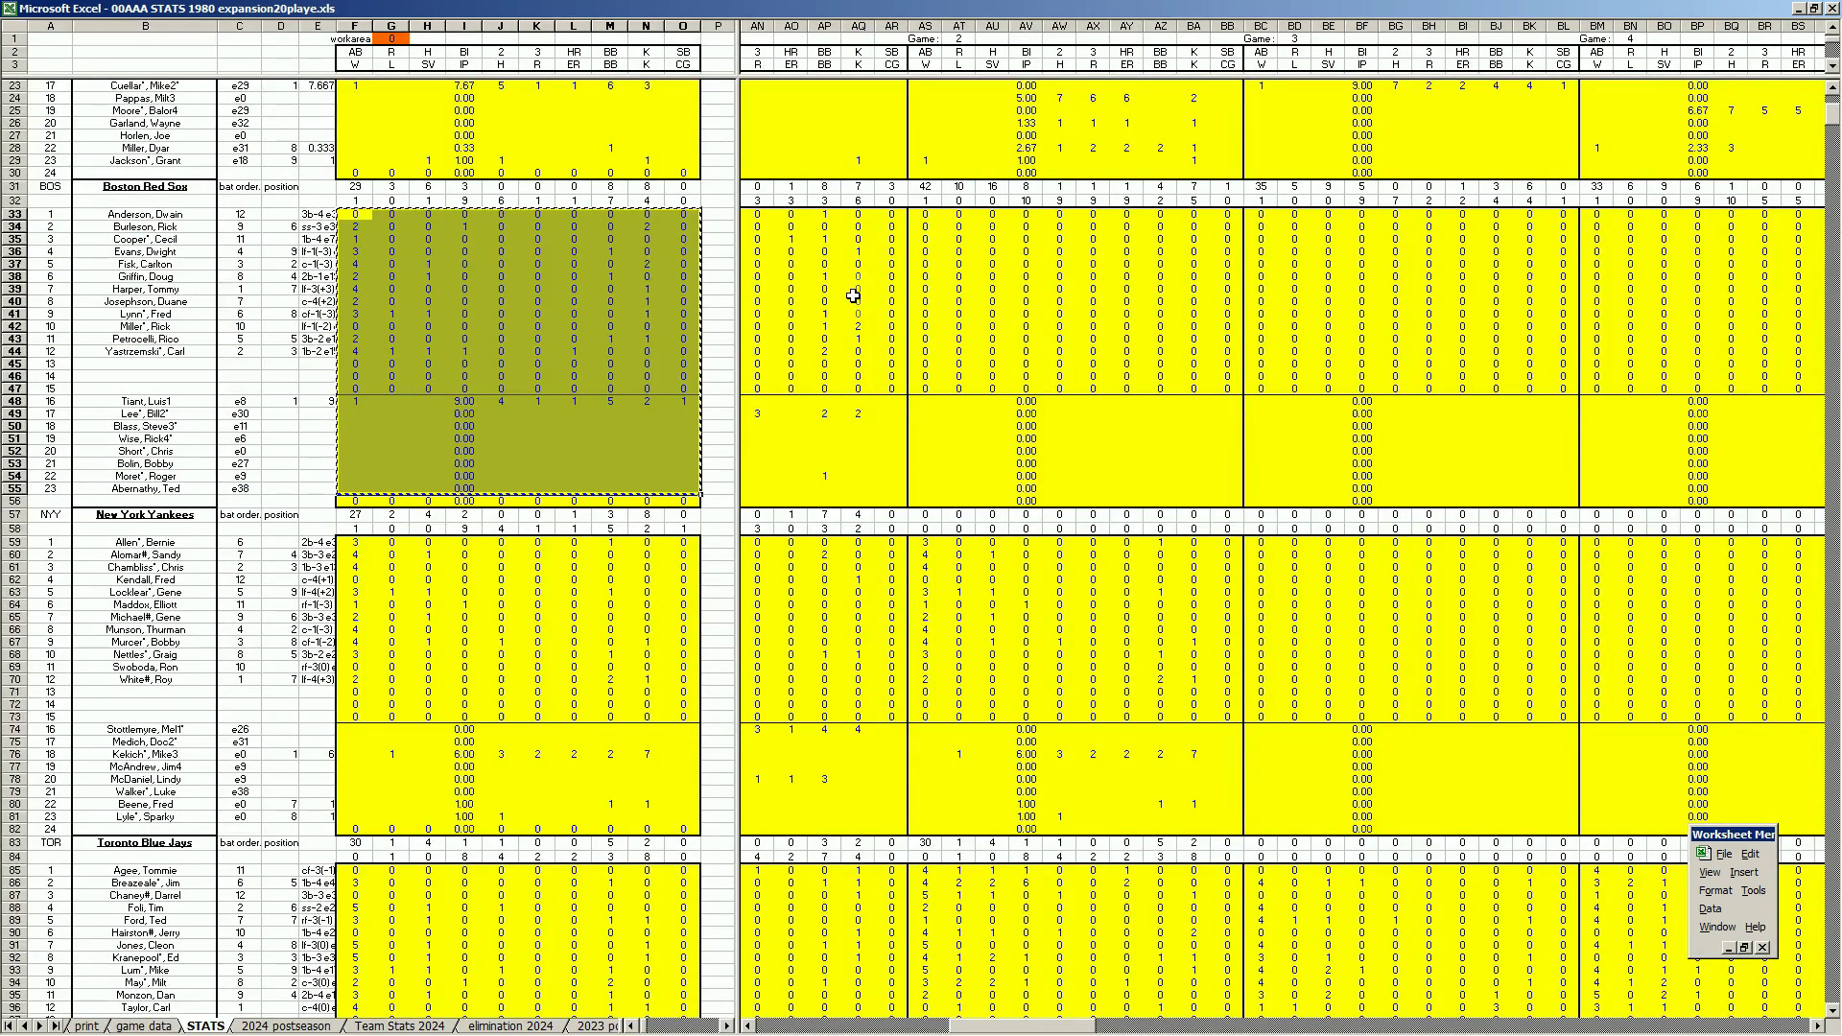
right_click(927, 214)
key(Escape)
right_click(928, 217)
key(Escape)
right_click(923, 220)
key(Escape)
right_click(922, 217)
key(Escape)
right_click(923, 217)
key(Escape)
right_click(923, 217)
click(949, 265)
right_click(937, 275)
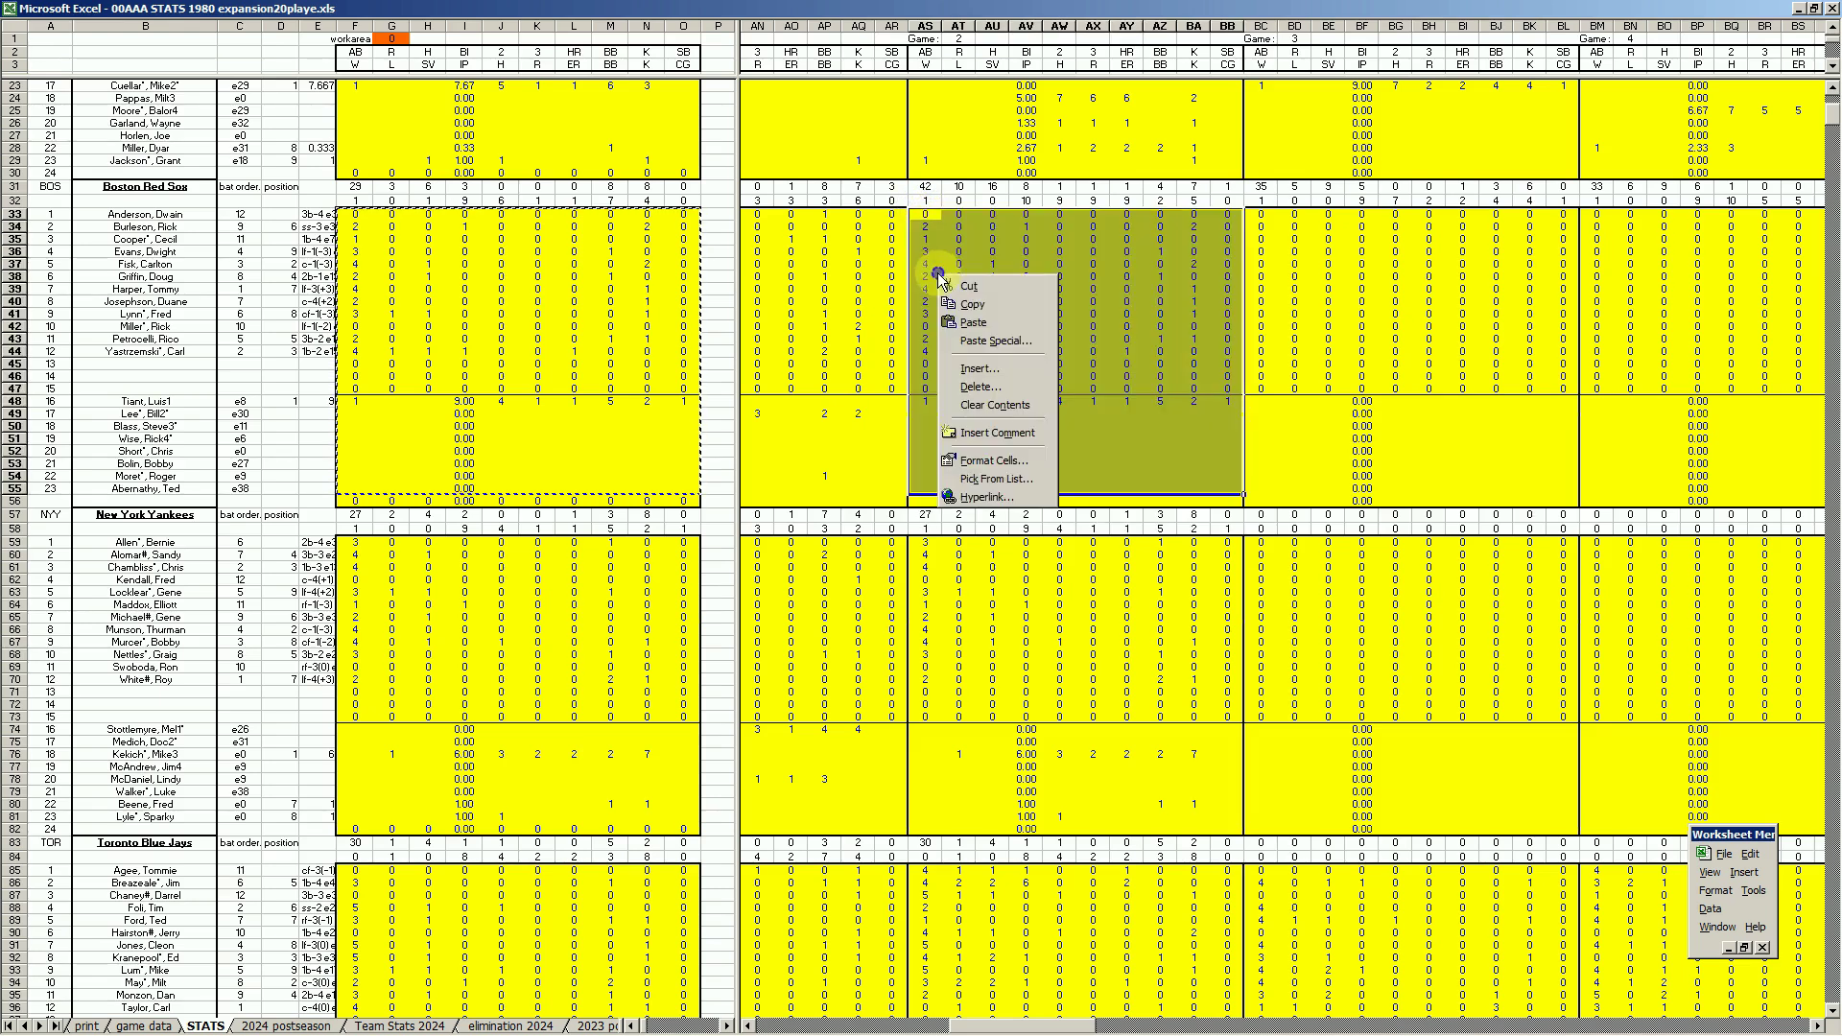
- Scroll to the Game 15 columns near FZ72, check the AL East standings, then return to row 1
click(991, 227)
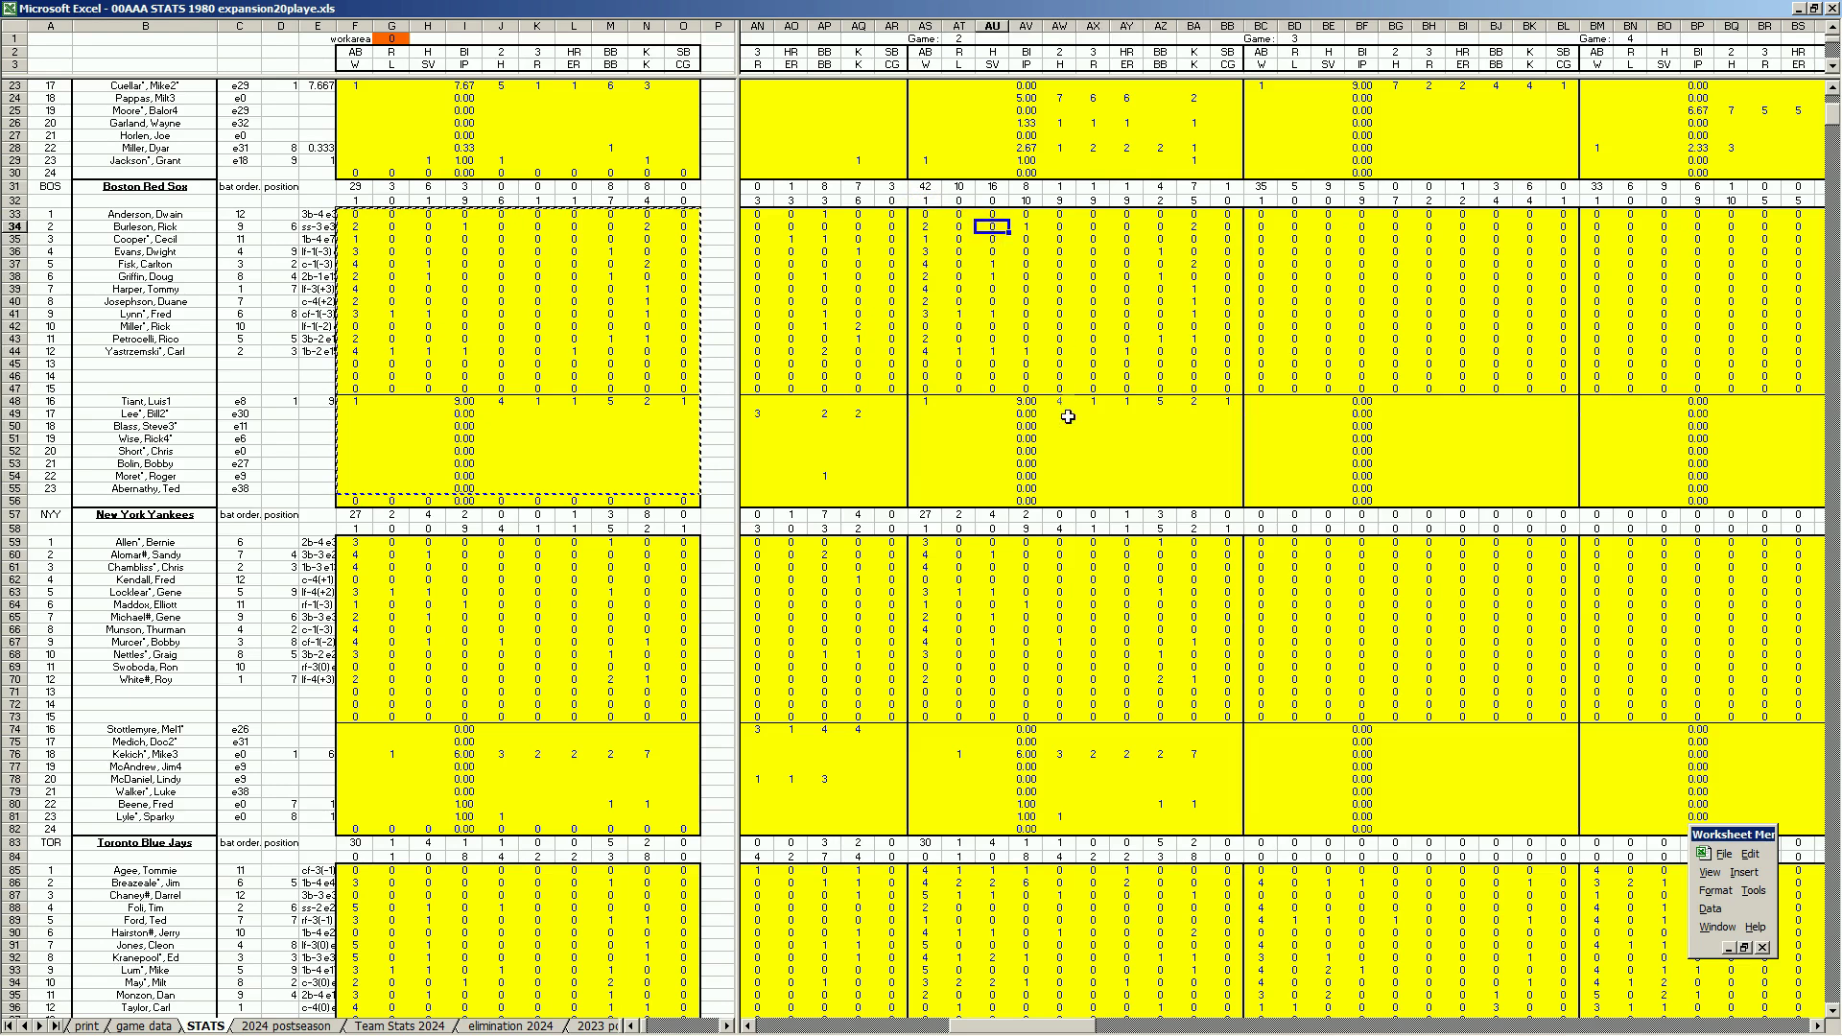
drag(1024, 1026, 1756, 1025)
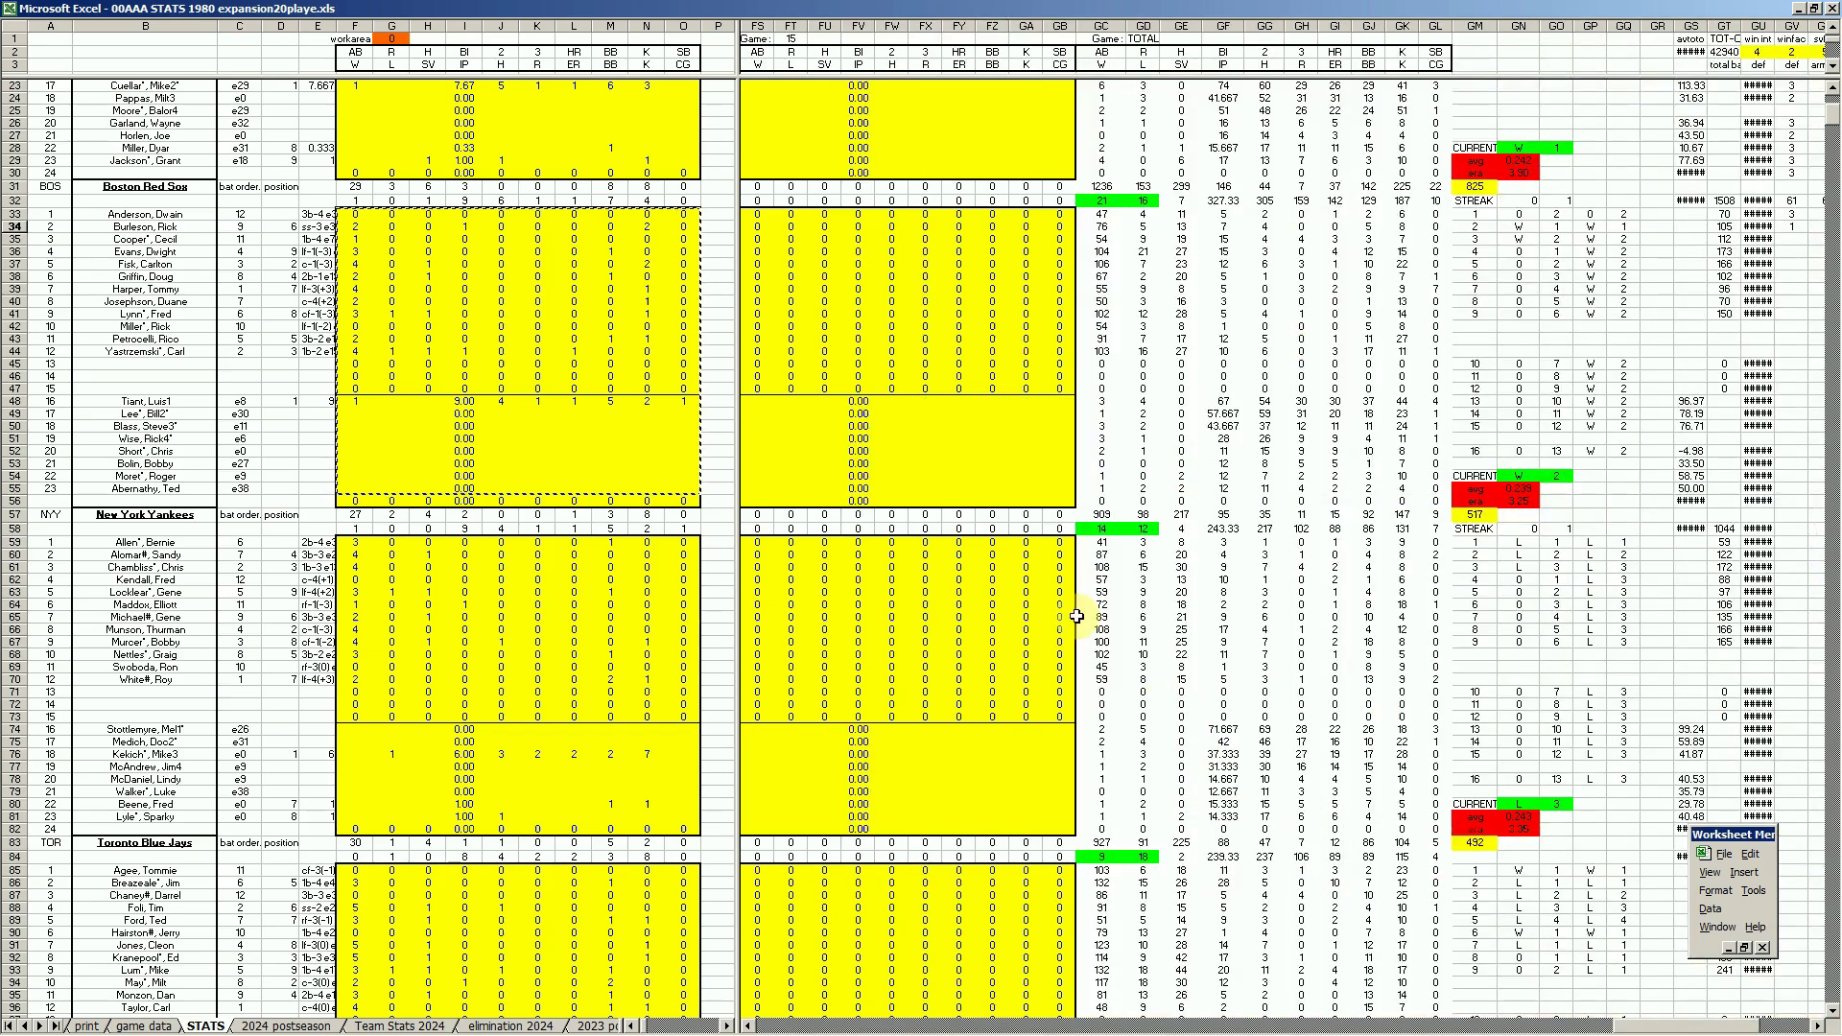
click(994, 463)
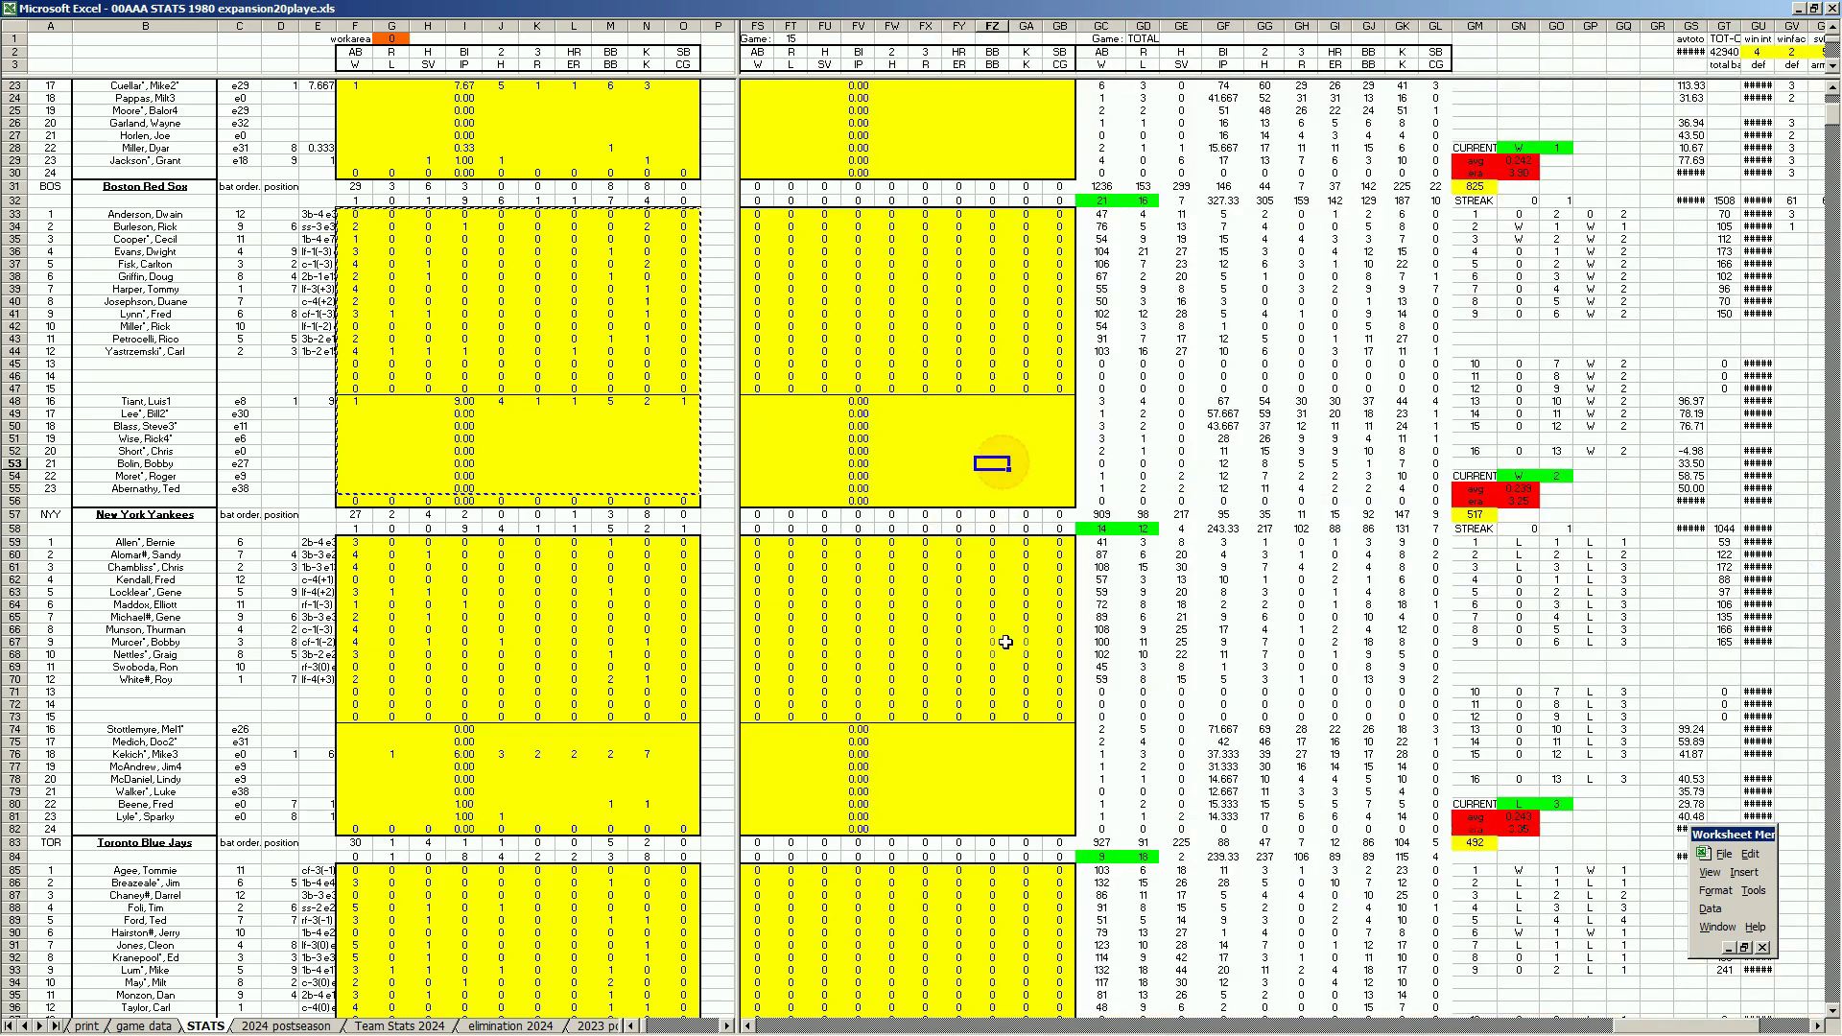
click(1000, 704)
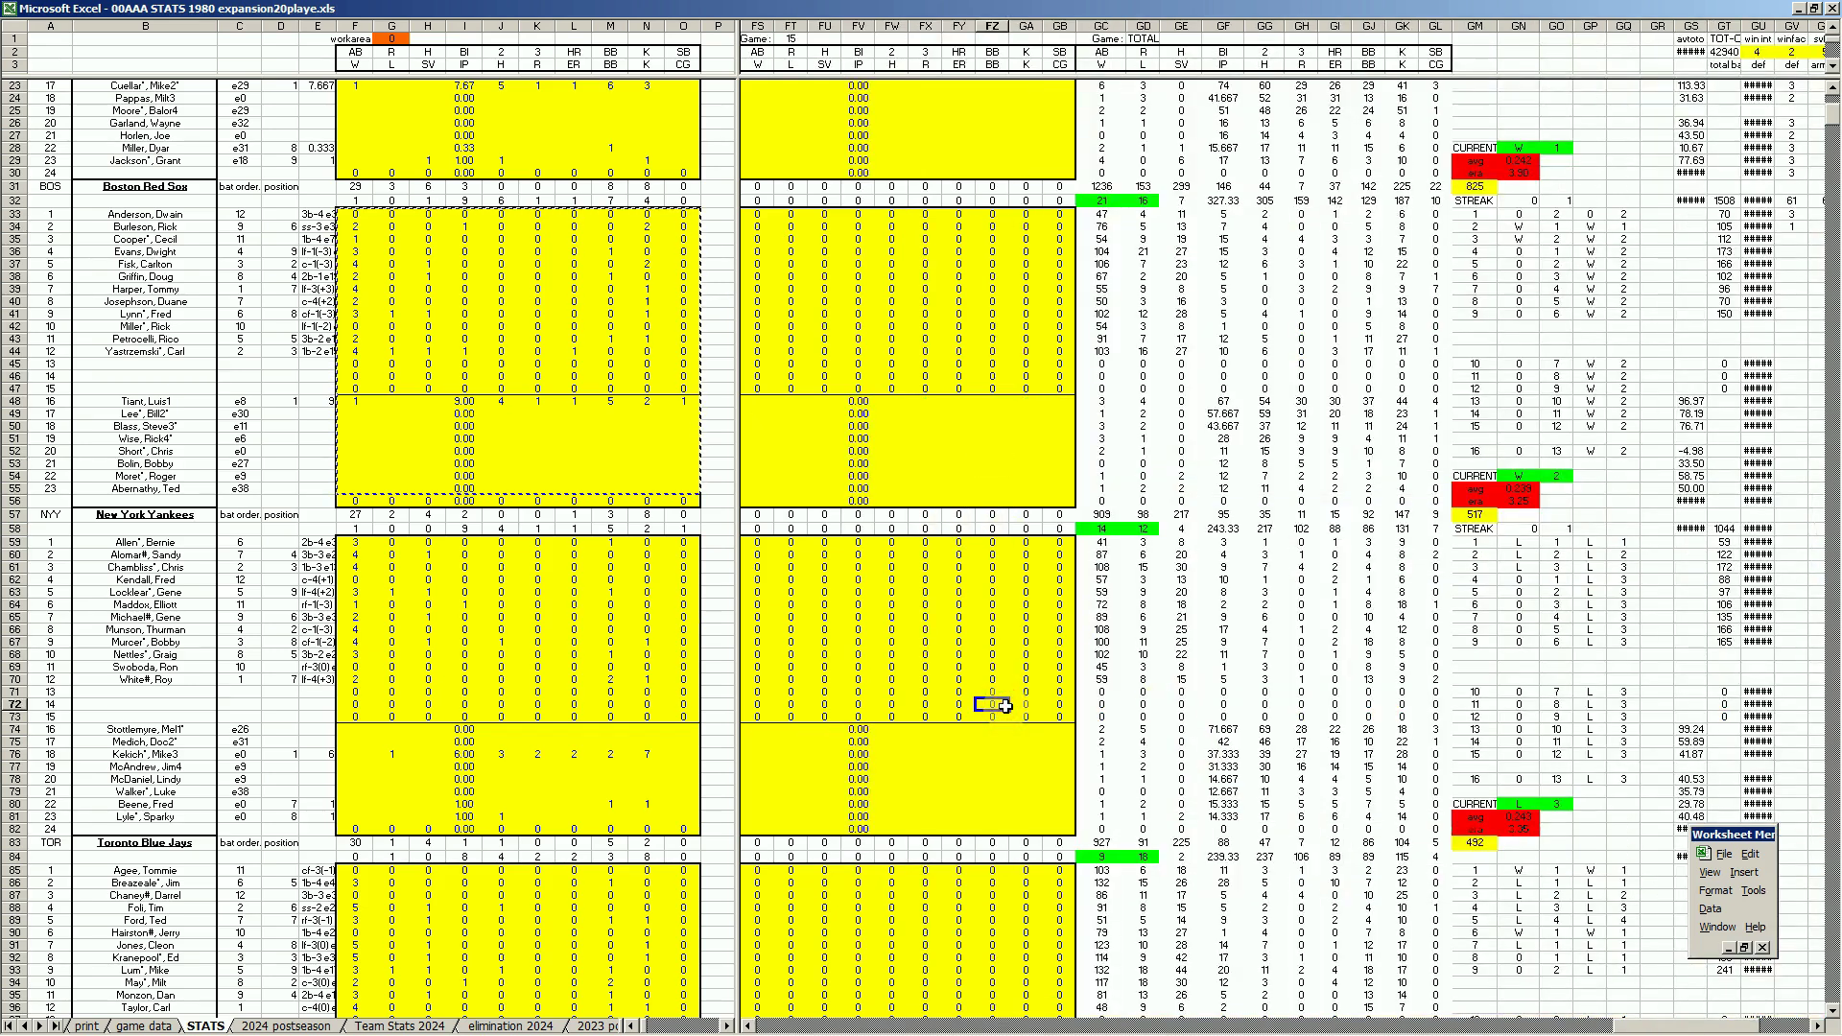
key(Page_Down)
key(Page_Down)
key(Page_Down)
key(Page_Down)
key(Page_Down)
key(Page_Down)
key(Page_Down)
key(Page_Down)
key(Page_Down)
key(Page_Down)
key(Page_Down)
key(Page_Down)
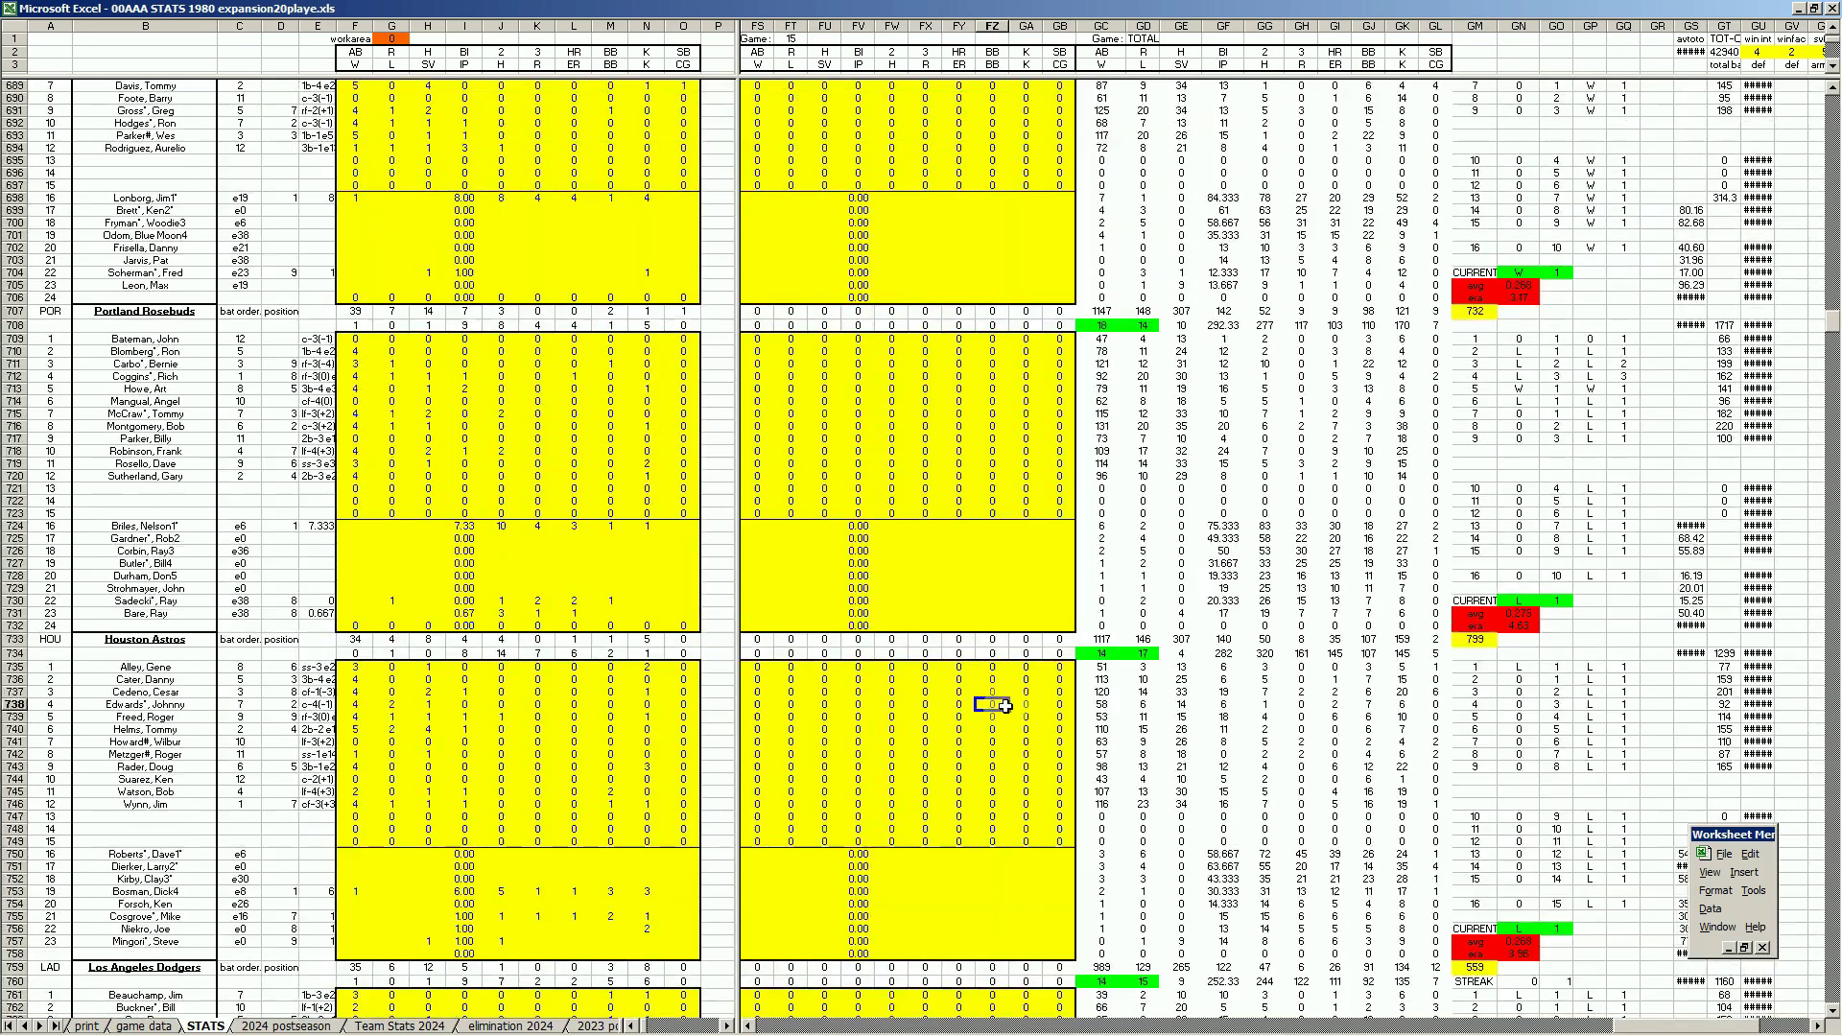
key(Page_Up)
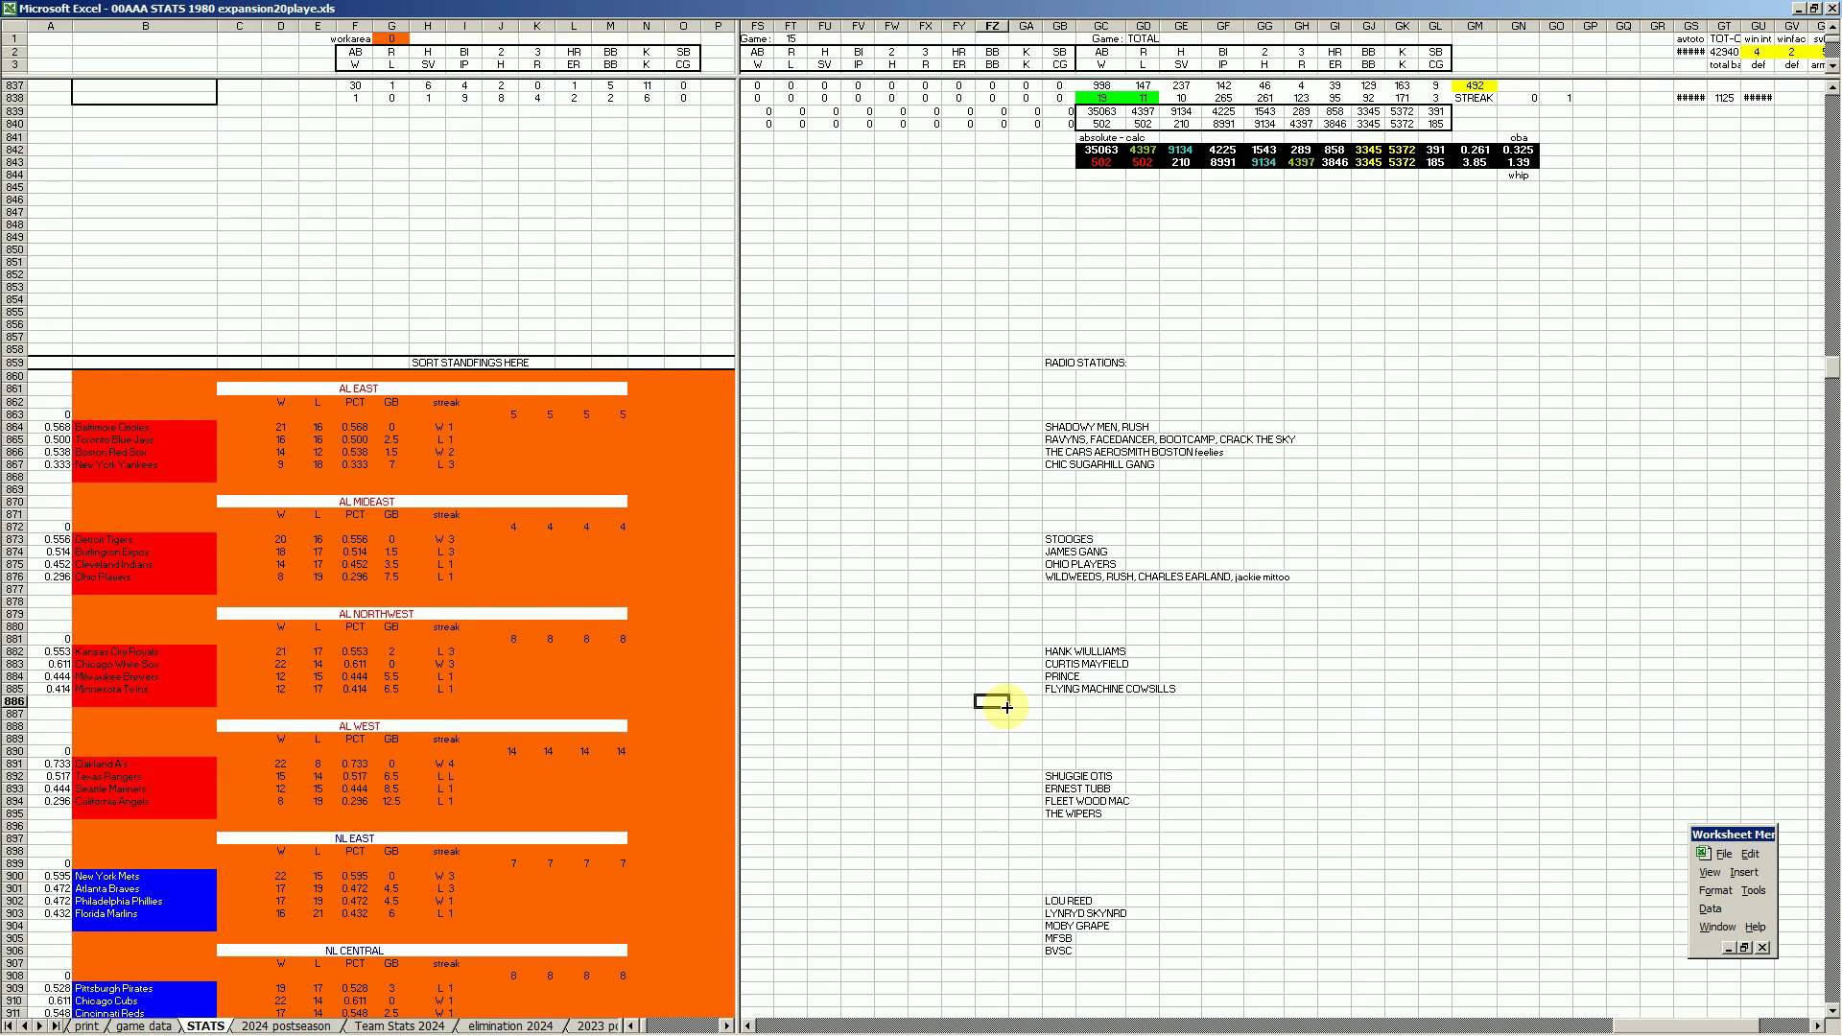
key(Page_Up)
key(Page_Up)
key(Page_Up)
key(Page_Up)
key(Page_Up)
key(Page_Up)
key(Page_Up)
key(Page_Up)
key(Page_Up)
key(Page_Up)
key(Page_Up)
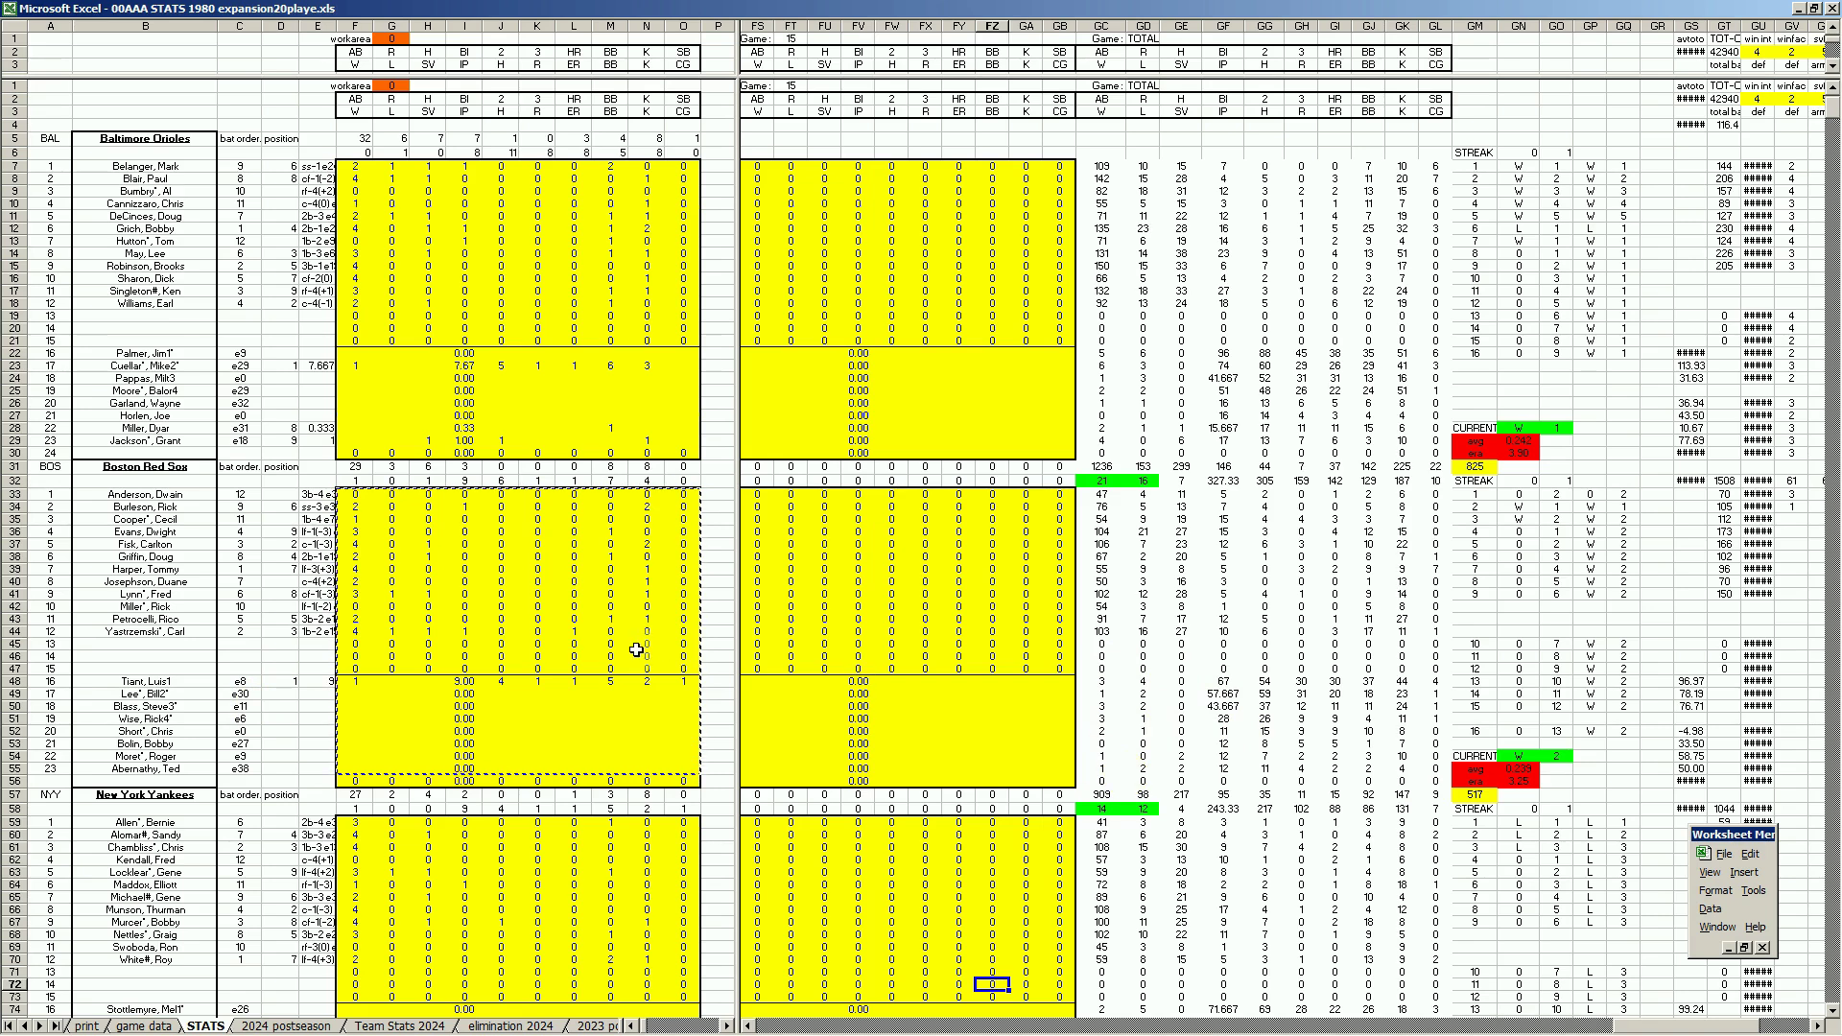
- Clear the stray fraction entry from cell GA52 in the Red Sox Game 15 rows
click(1187, 595)
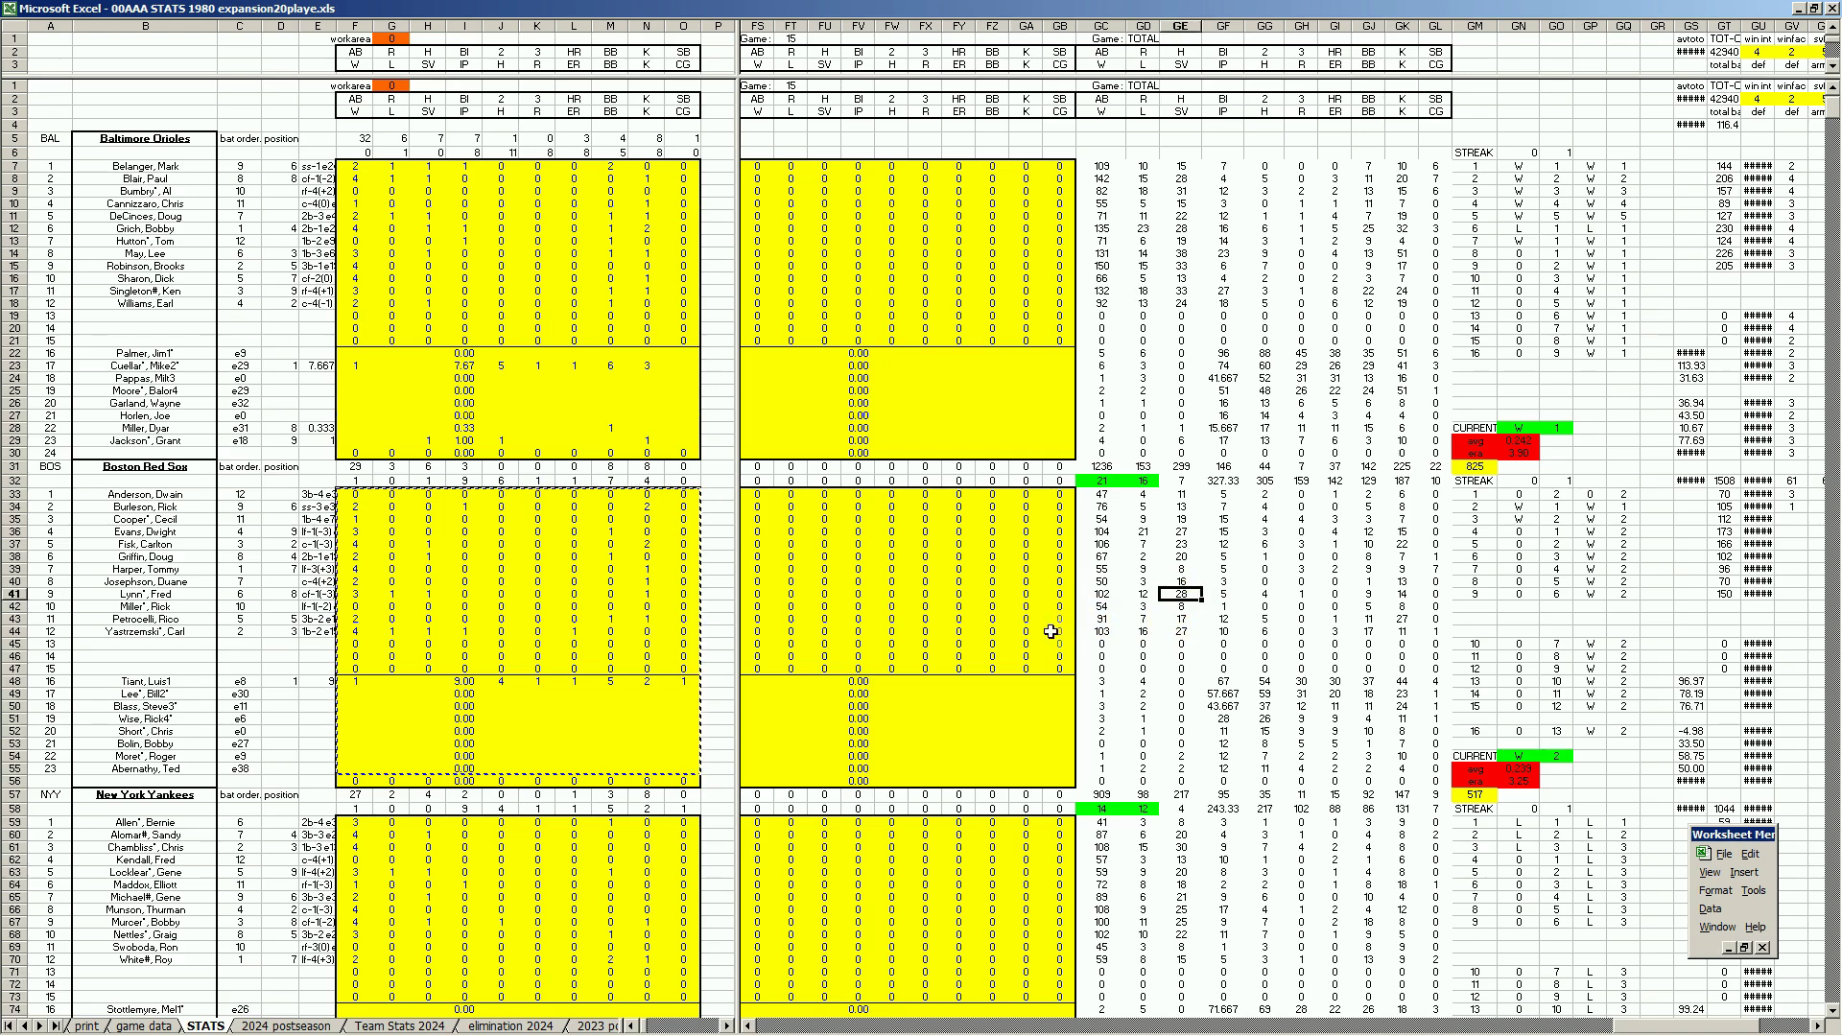
click(1025, 731)
key(Escape)
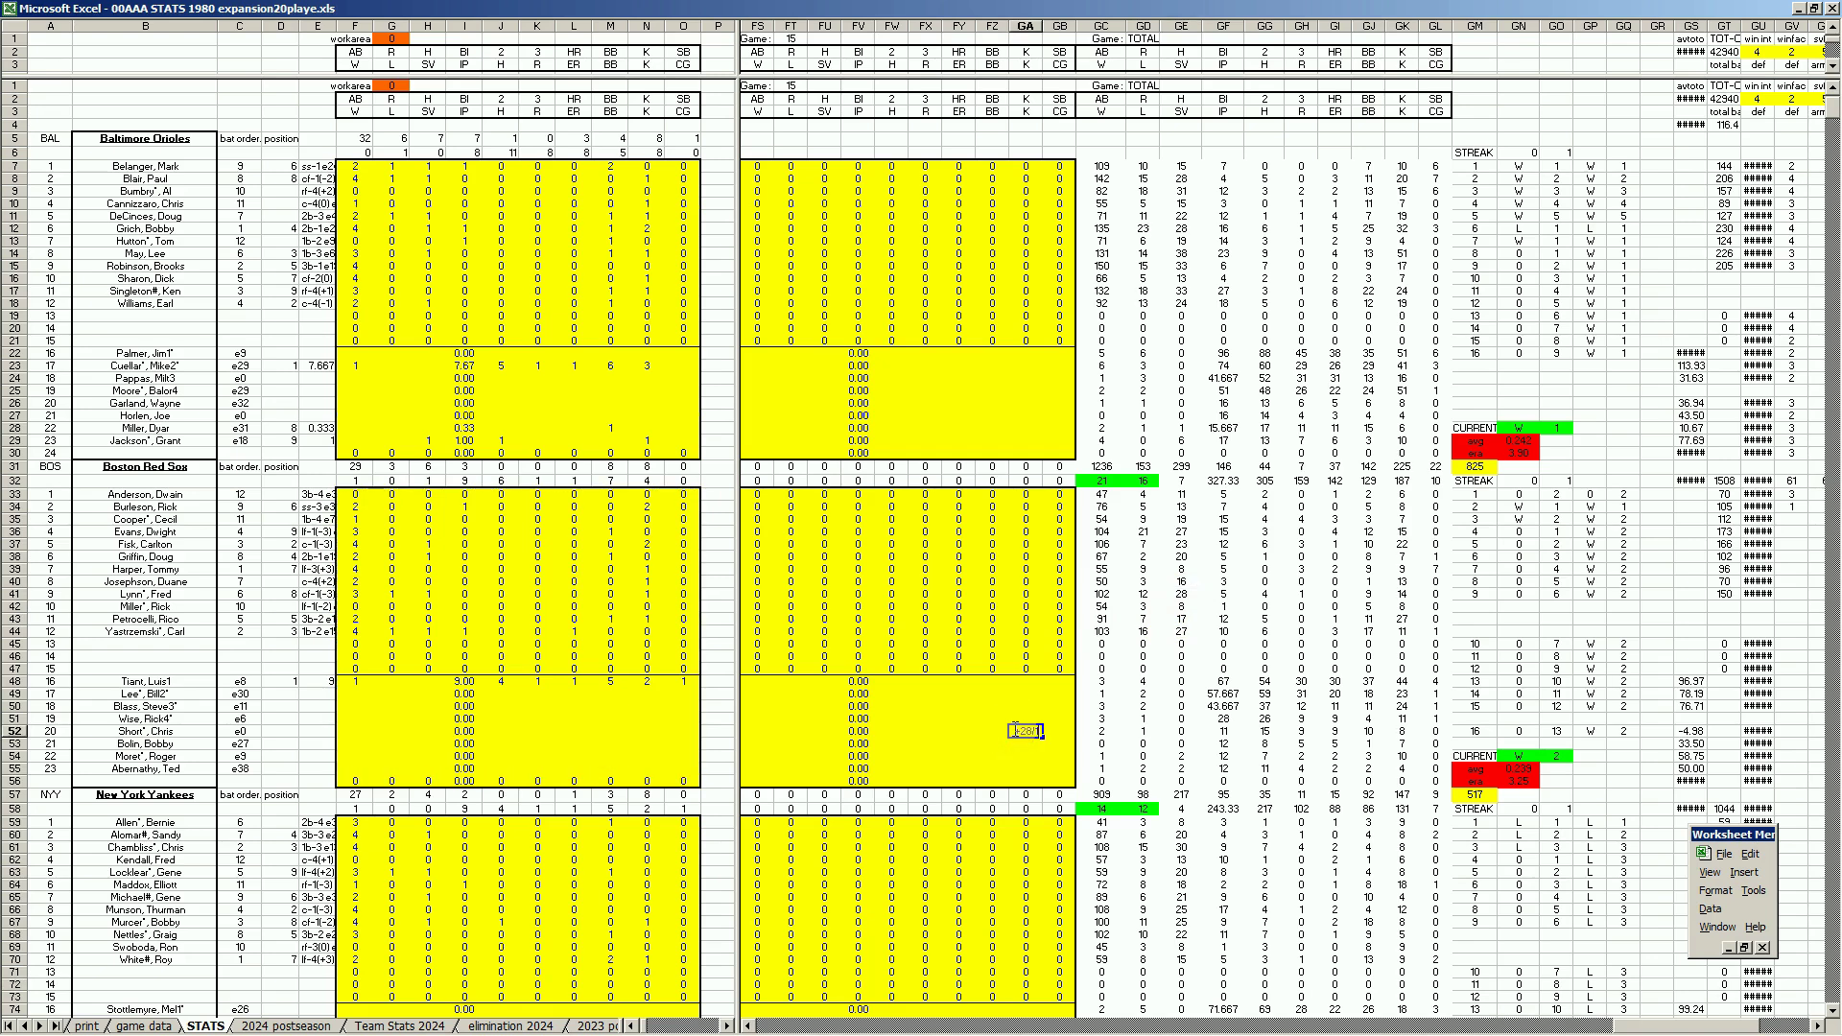
key(Escape)
- Try the ratio =23/106 in FZ51, then delete it
click(1181, 544)
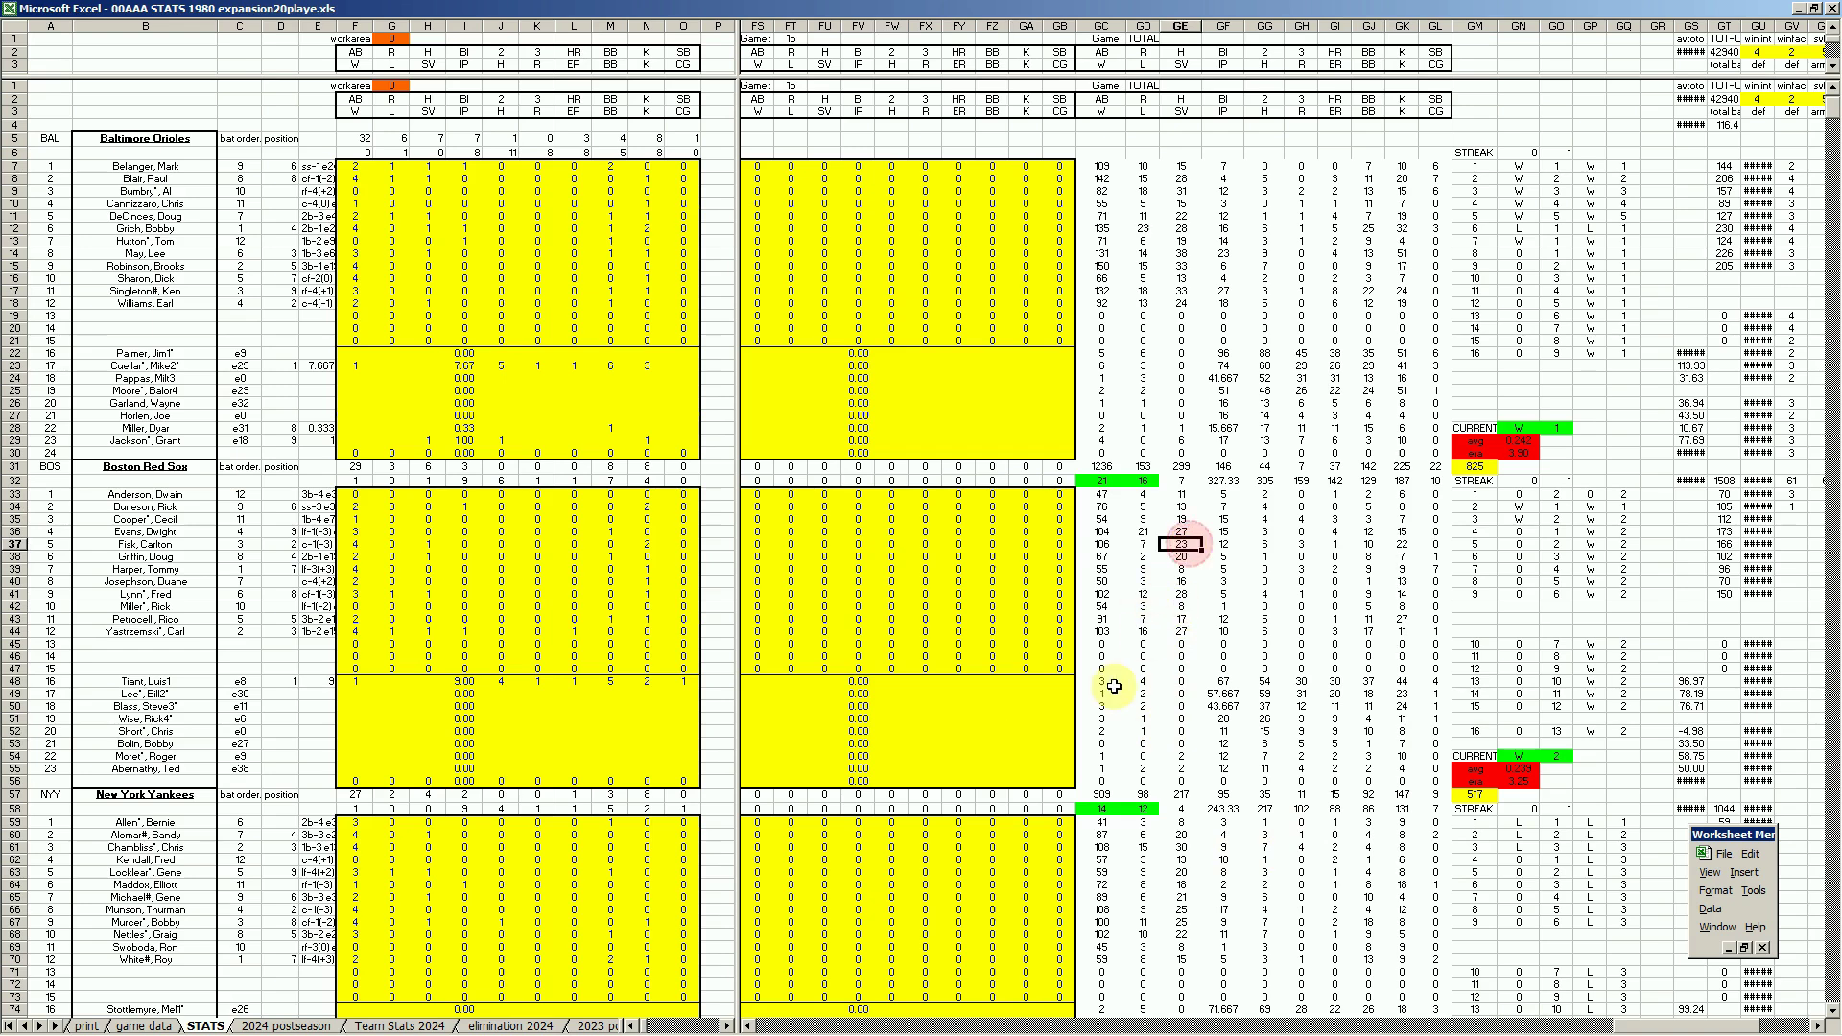
click(994, 718)
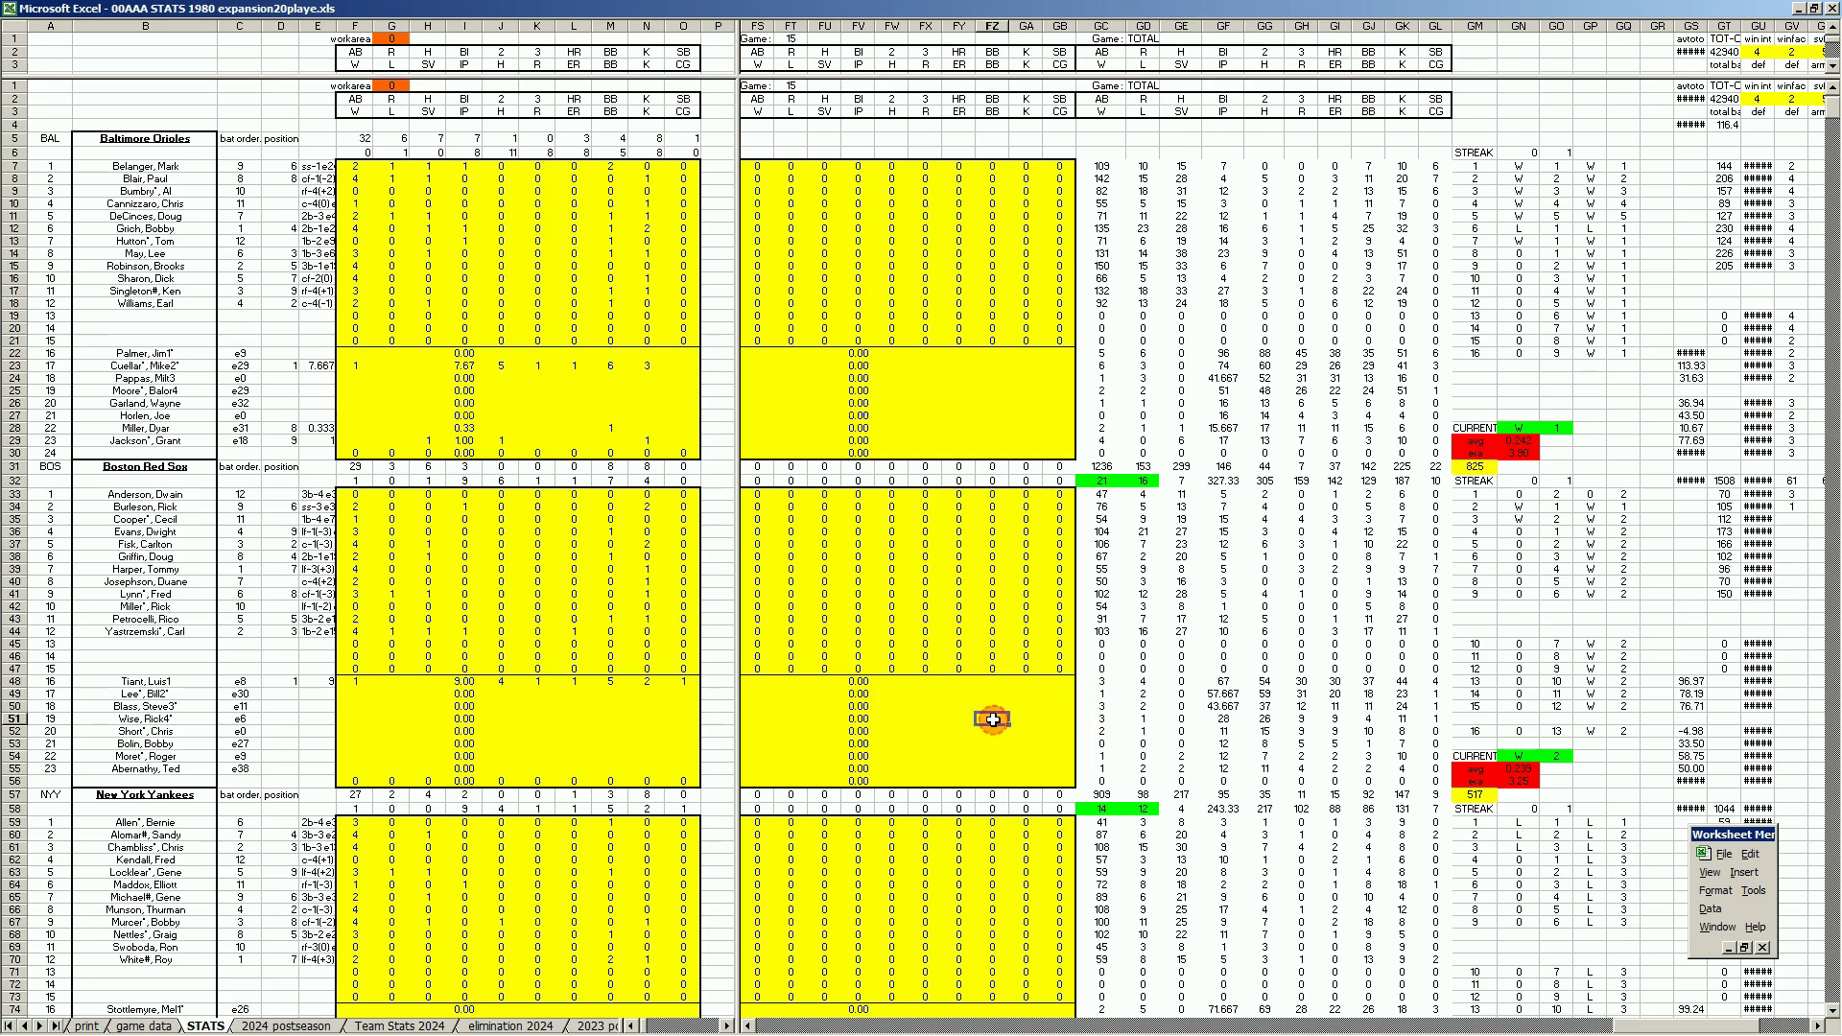
text(=23/106)
key(Return)
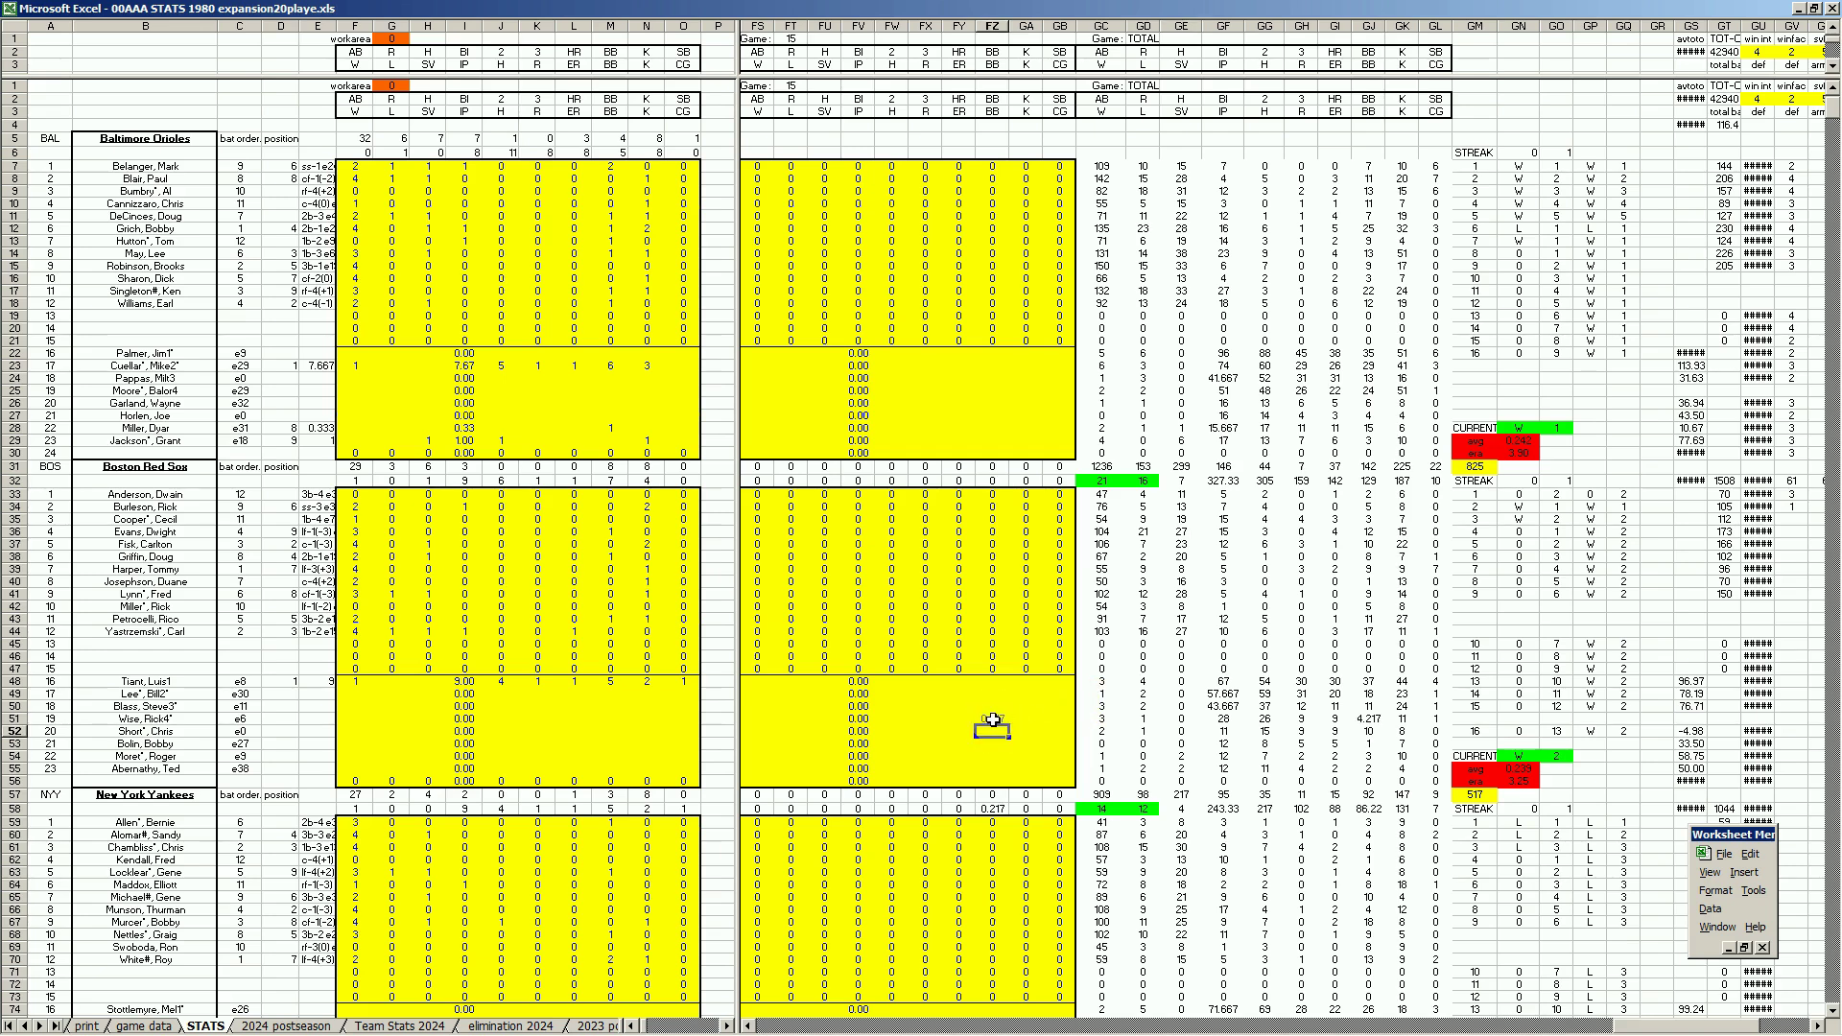
key(Delete)
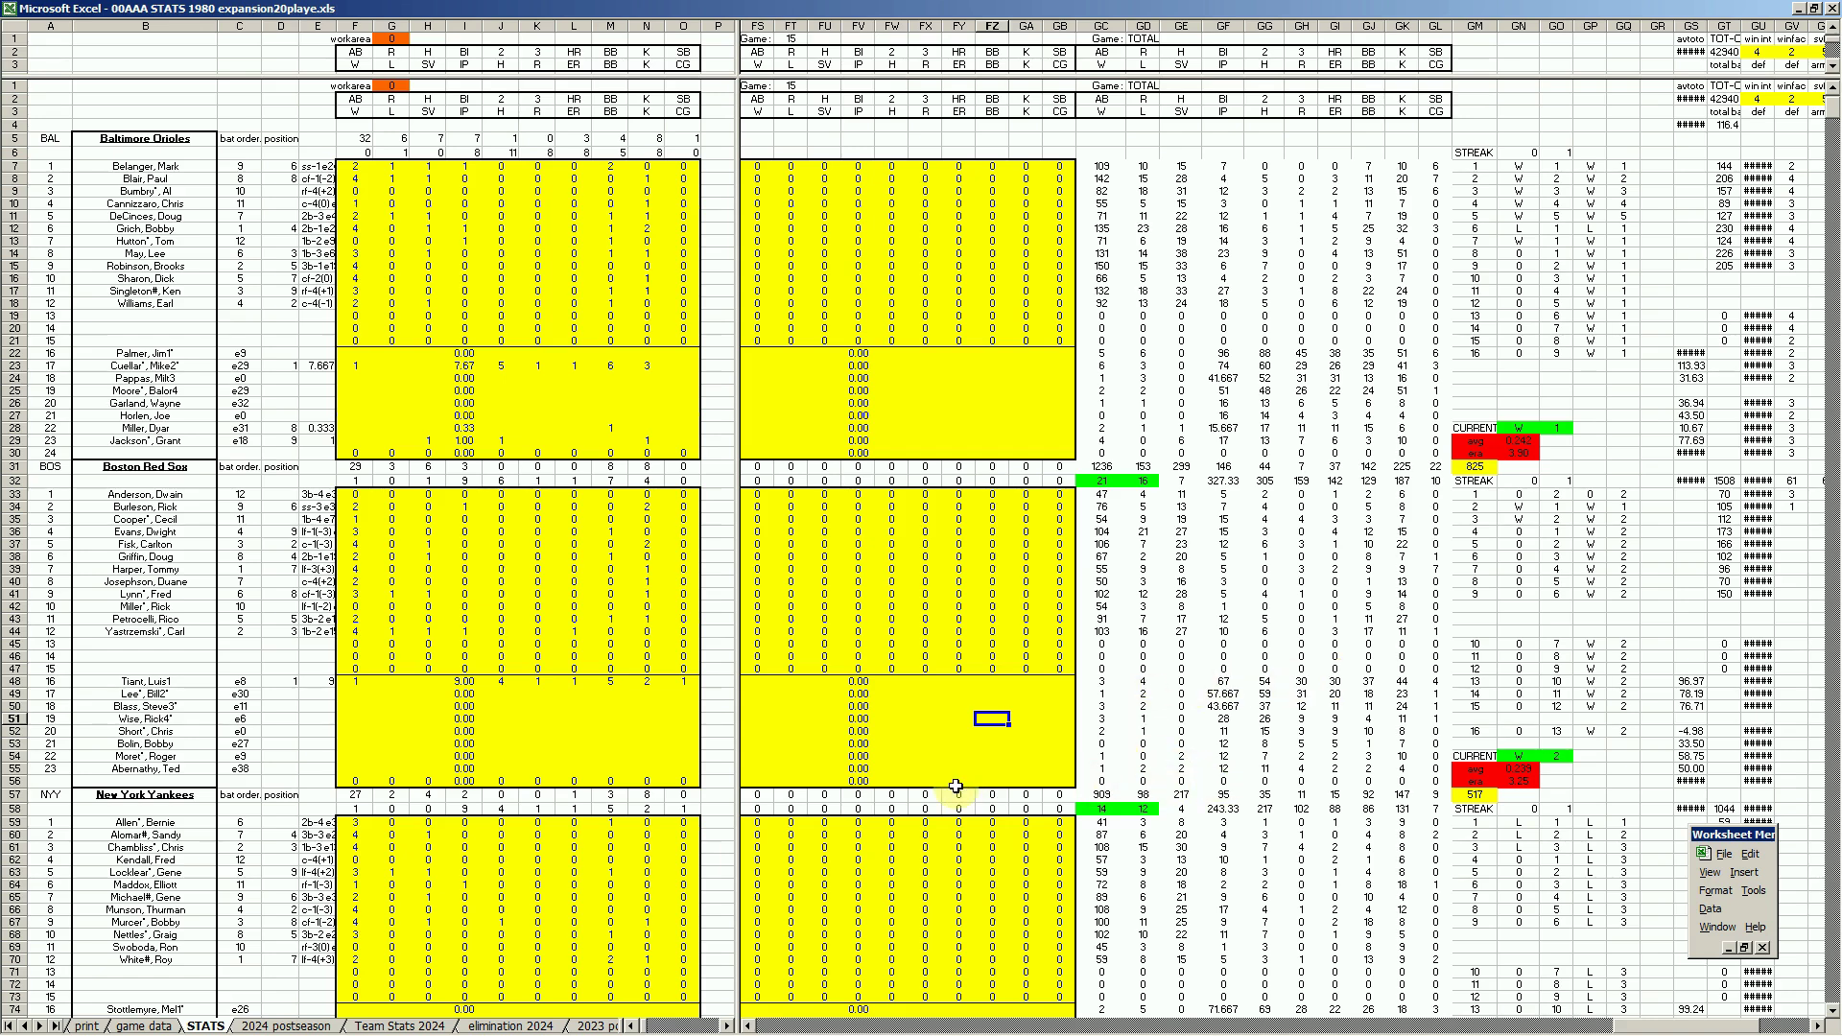
- Select three Yankees pitchers' season totals in the Game 15 block to check them
click(973, 755)
key(Down)
key(Down)
key(Down)
key(Down)
key(Down)
key(Down)
key(Down)
key(Down)
key(Down)
key(Down)
key(Down)
key(Down)
key(Down)
key(Down)
key(Down)
key(Down)
key(Down)
key(Down)
key(Down)
key(Down)
key(Down)
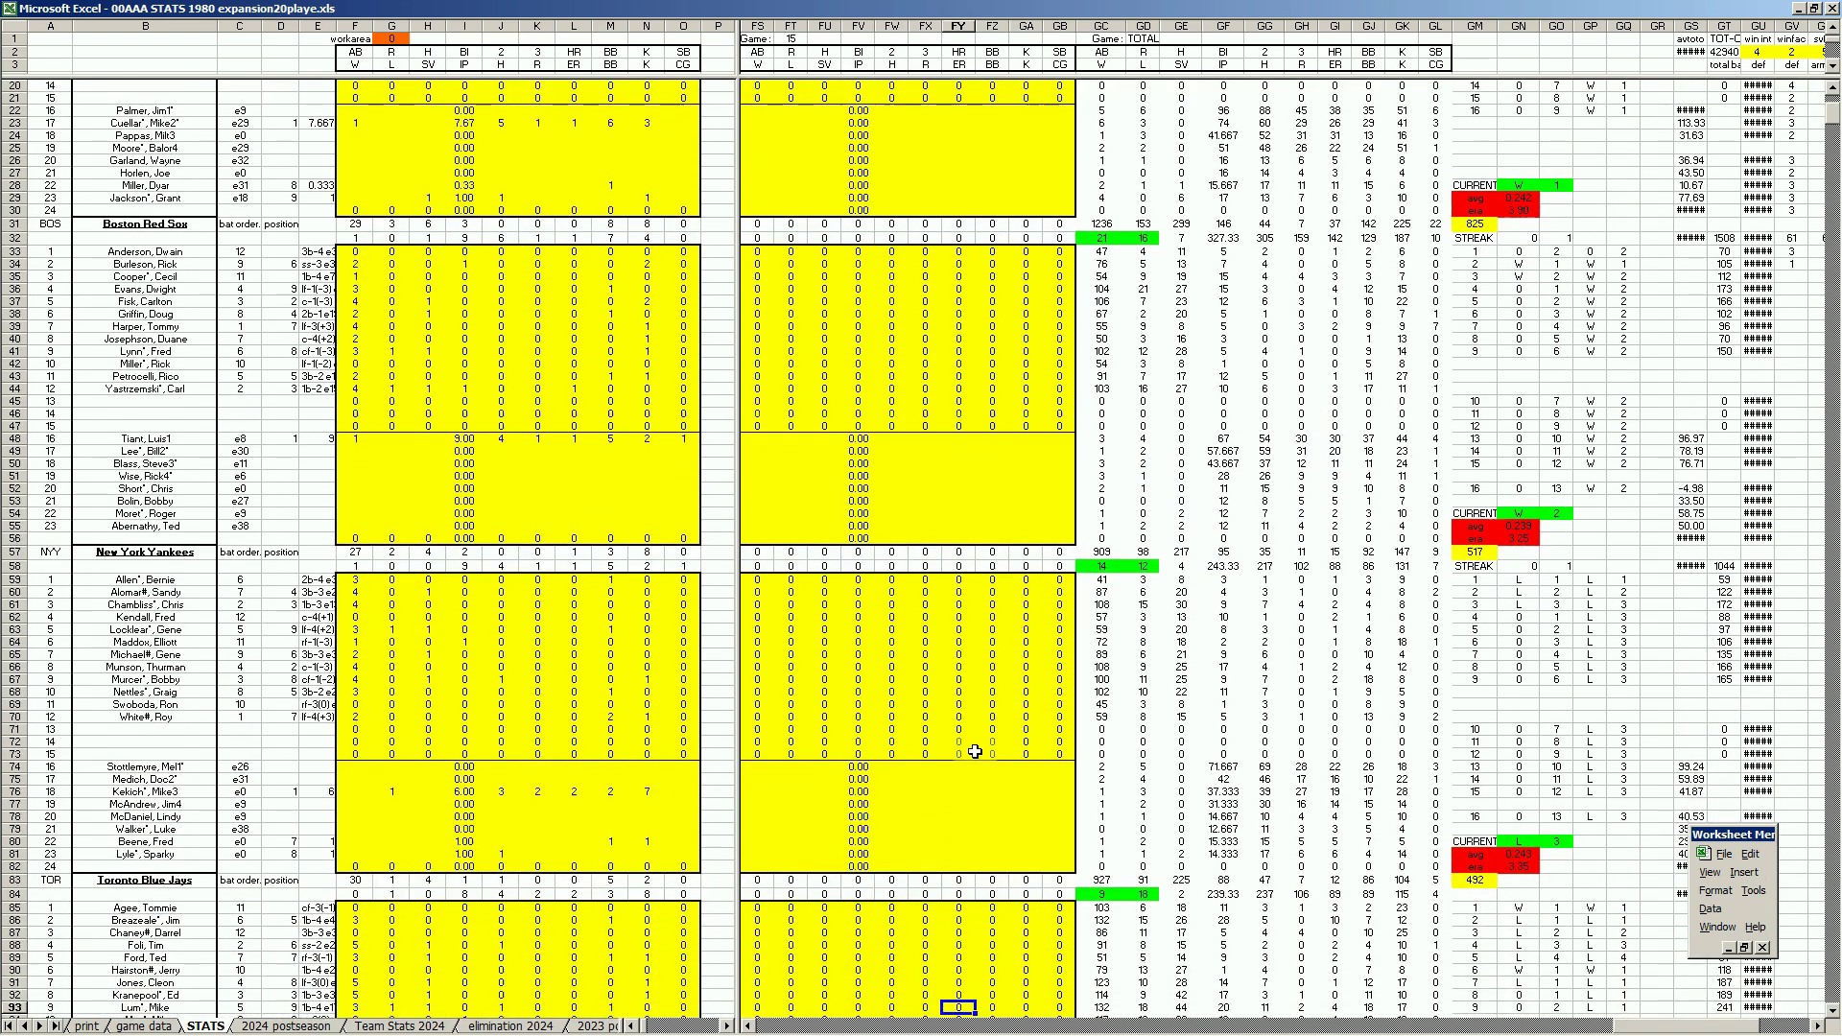
key(Down)
key(Down)
key(Down)
key(Down)
key(Down)
key(Down)
key(Down)
key(Down)
key(Down)
key(Down)
key(Down)
key(Down)
key(Down)
key(Down)
key(Down)
key(Down)
key(Down)
key(Down)
key(Down)
key(Down)
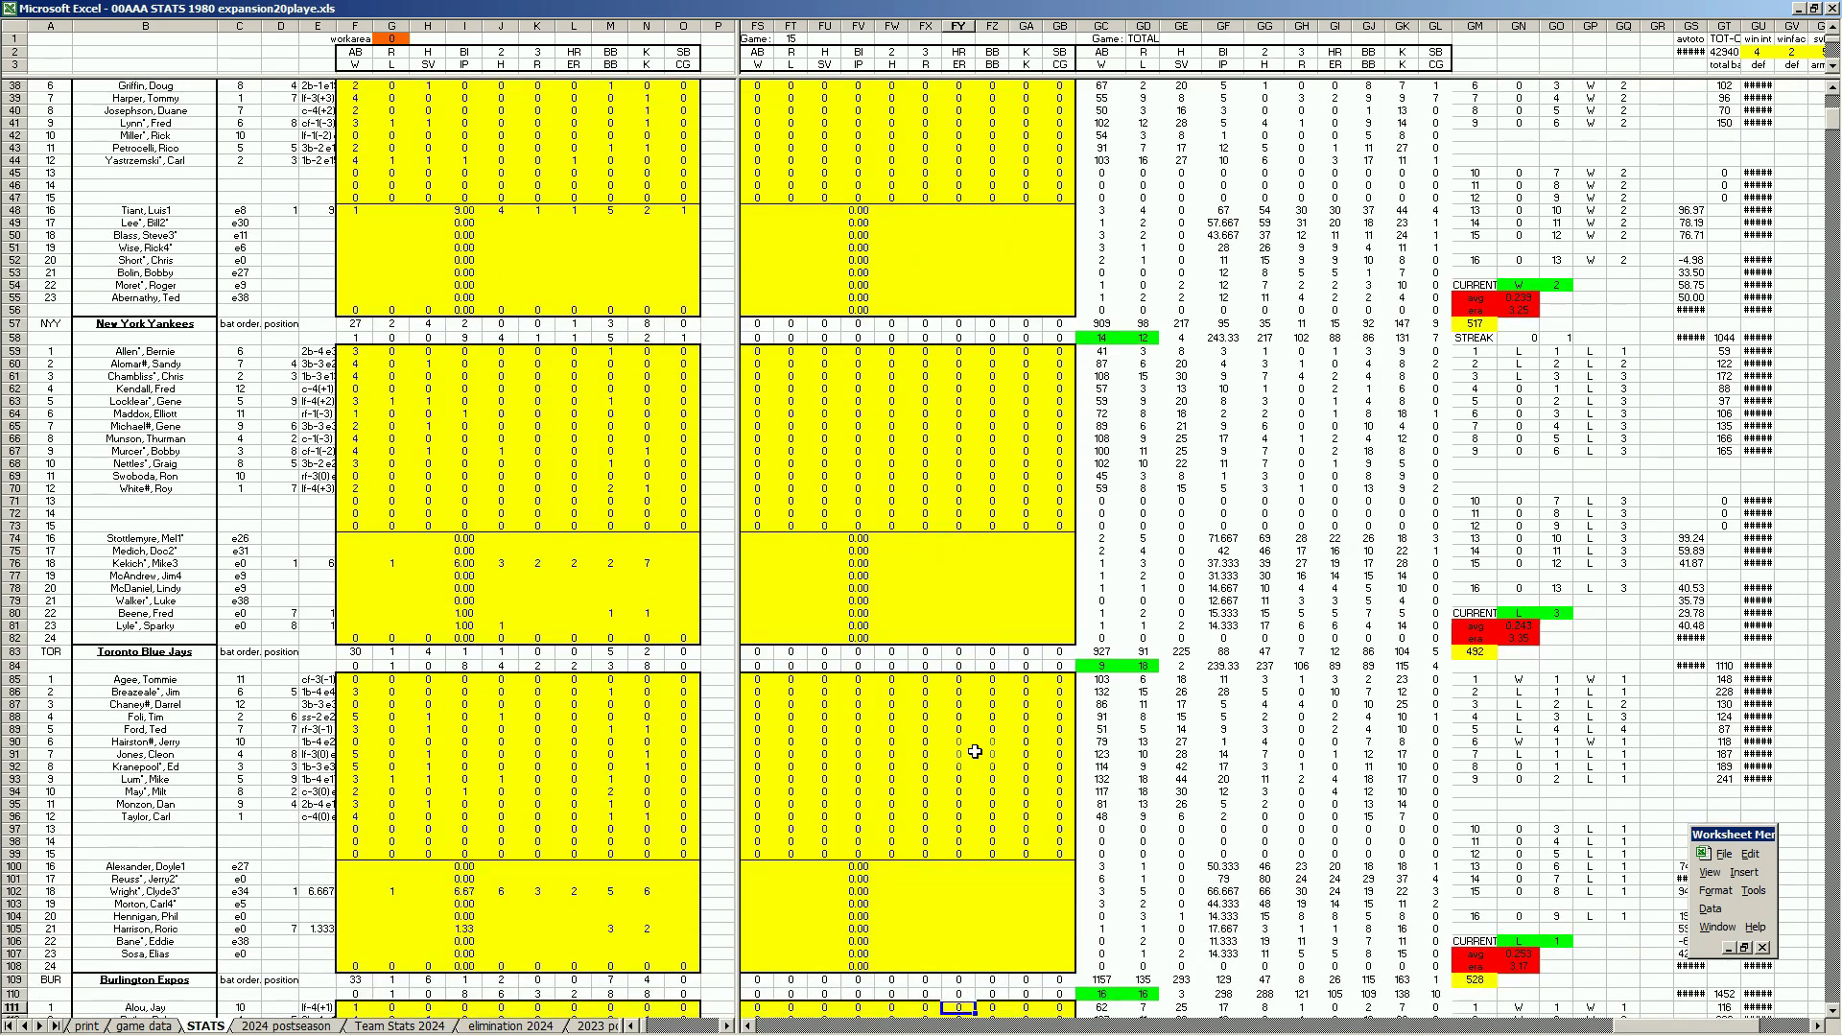
key(Down)
key(Up)
key(Up)
key(Up)
key(Up)
key(Up)
key(Up)
key(Up)
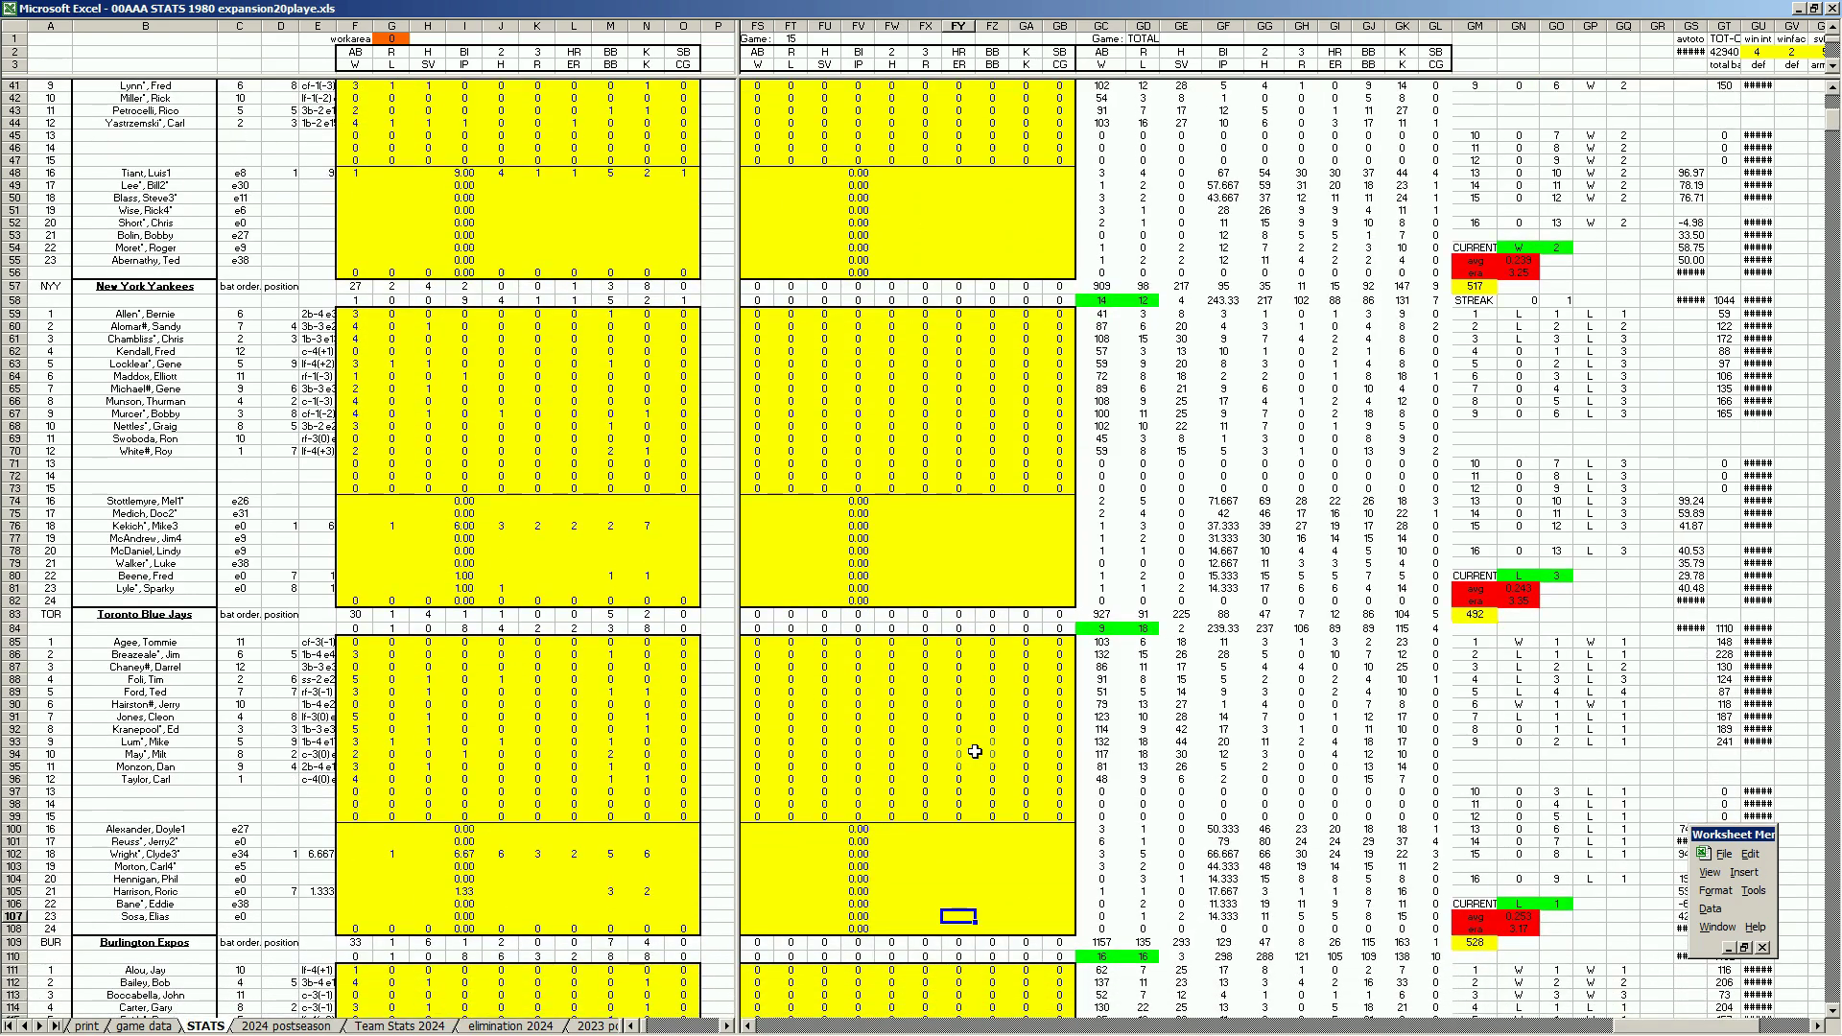
key(Up)
key(Up)
key(Up)
key(Up)
key(Up)
key(Up)
key(Up)
key(Up)
key(Up)
key(Up)
key(Up)
key(Up)
key(Up)
key(Up)
key(Up)
key(Up)
key(Up)
key(Up)
key(Up)
key(Up)
key(Right)
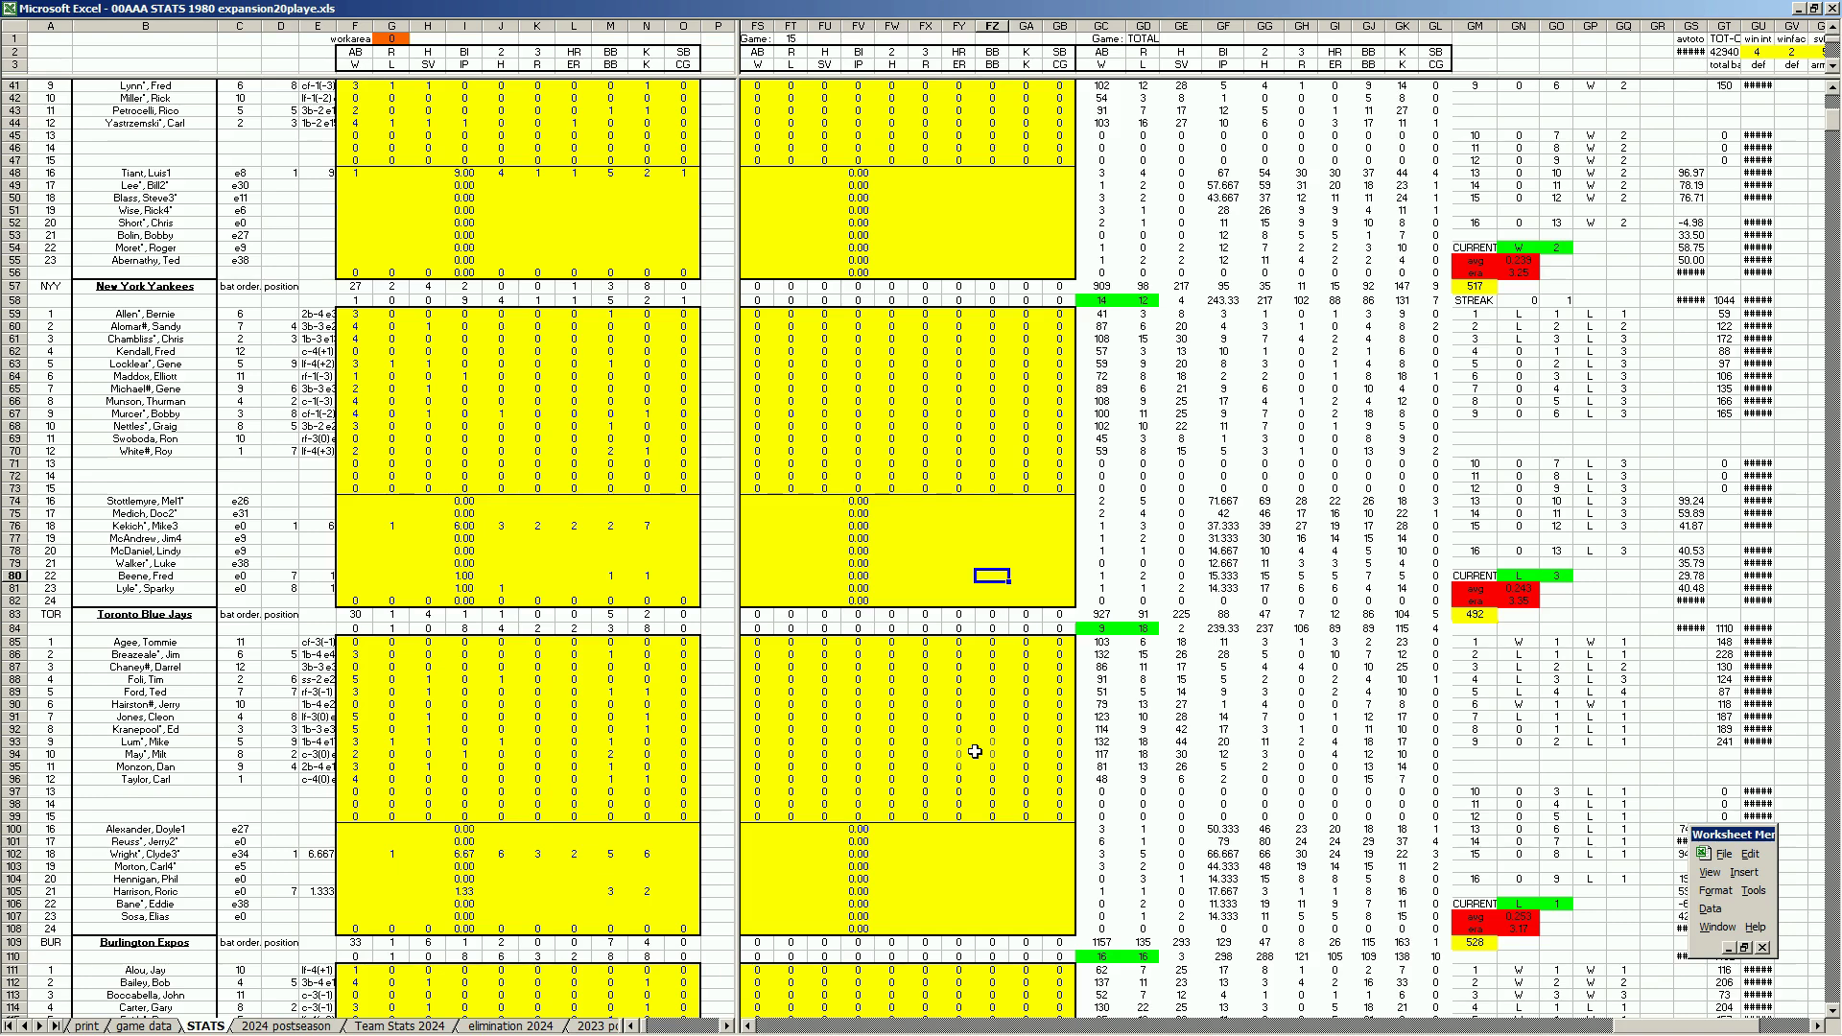
key(Right)
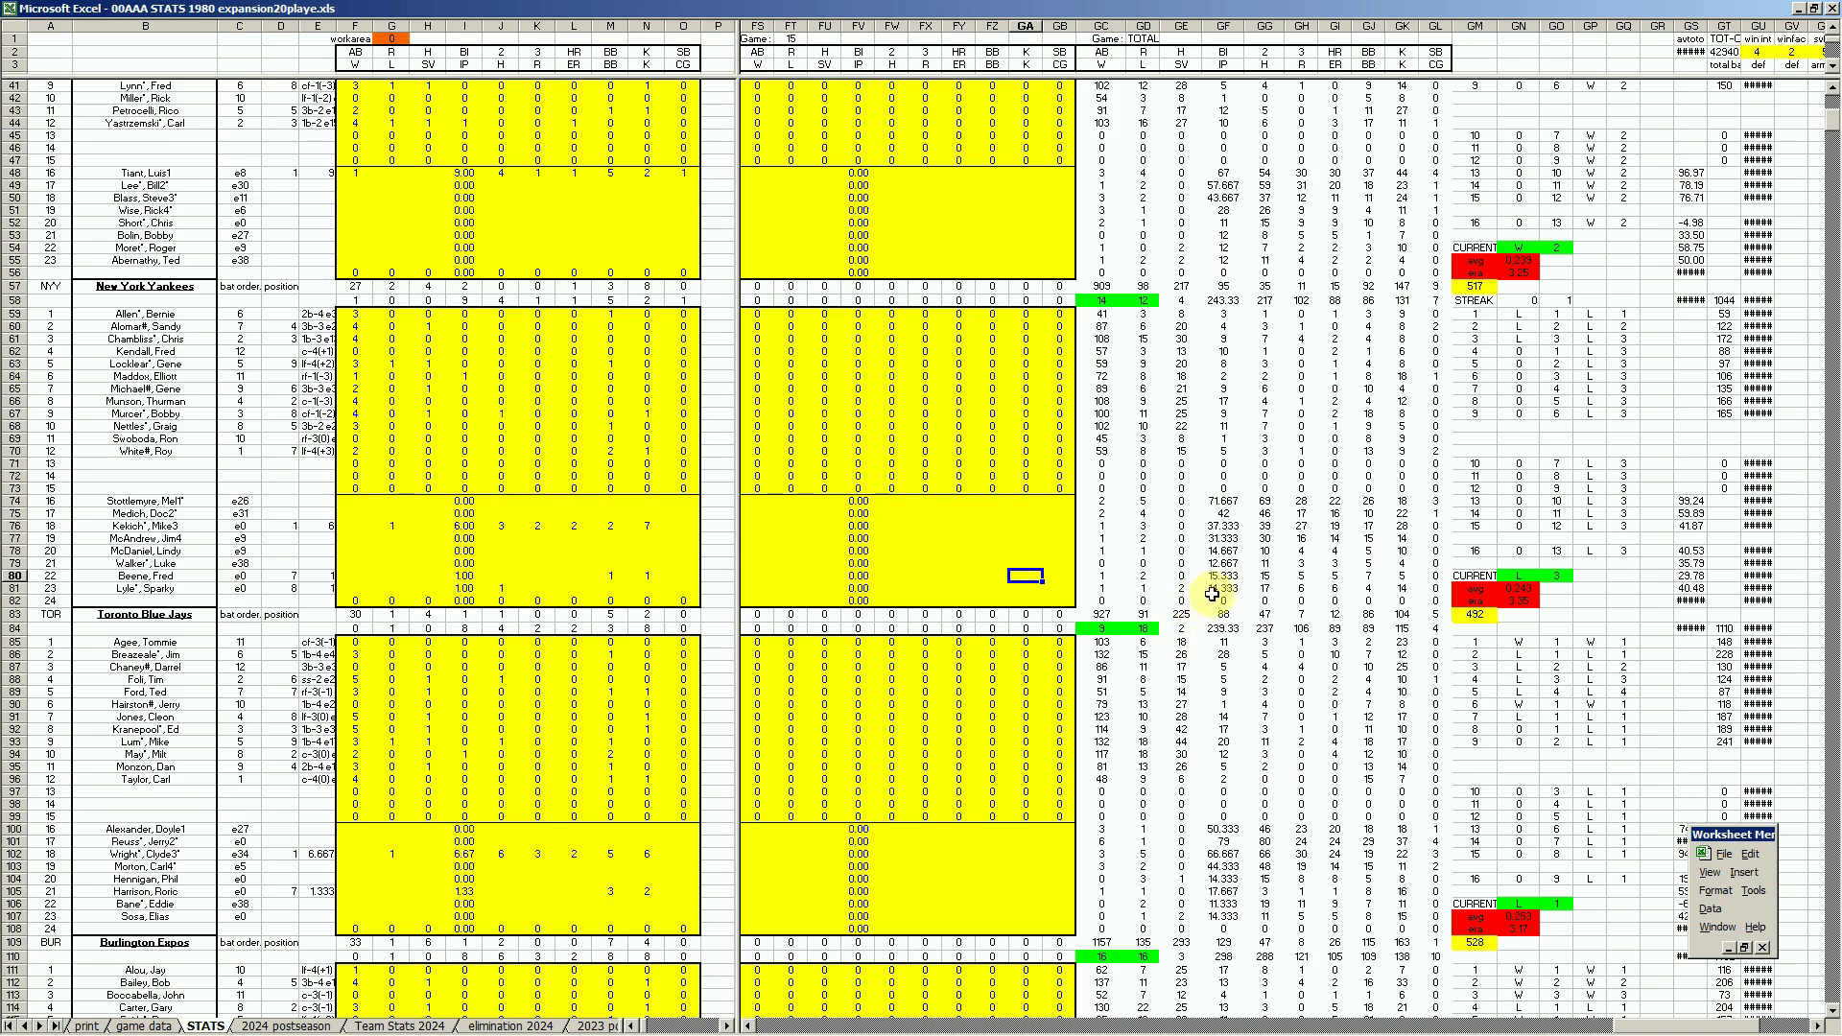
drag(1220, 589, 1221, 551)
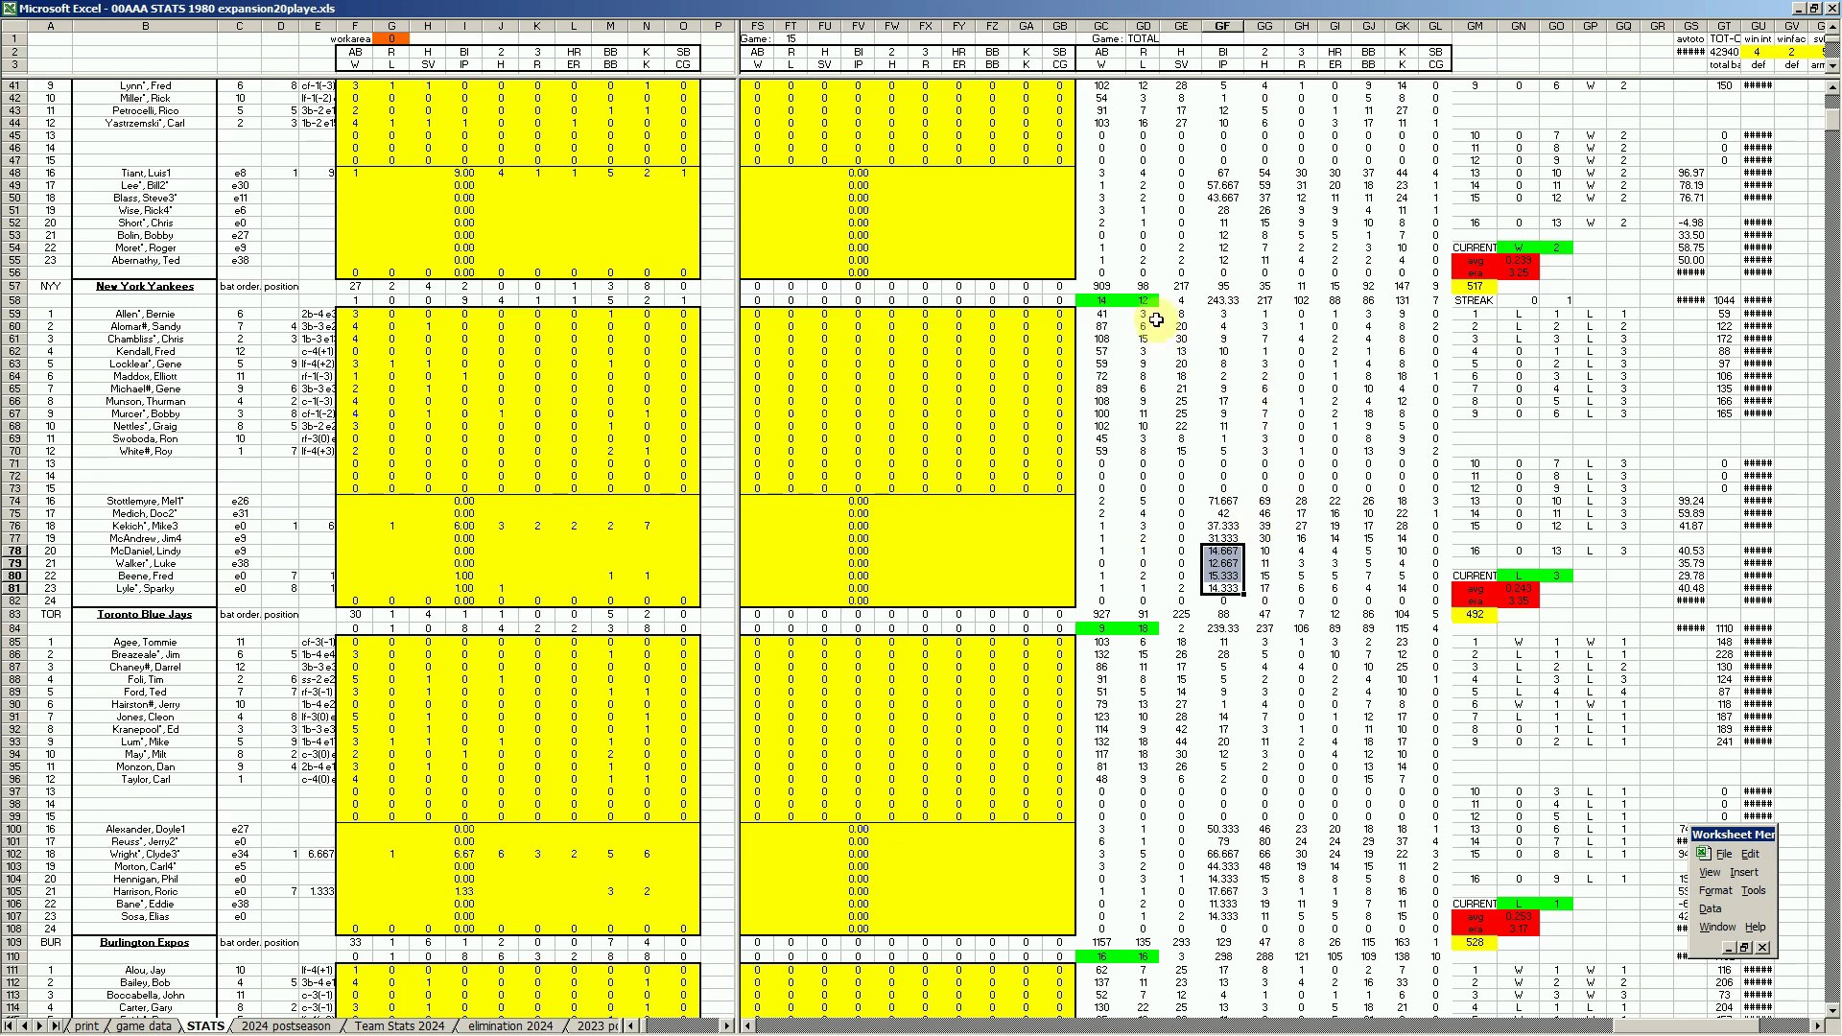
- Check the team totals: Yankees runs 98 and allowed 102, Blue Jays allowed 106
click(1143, 286)
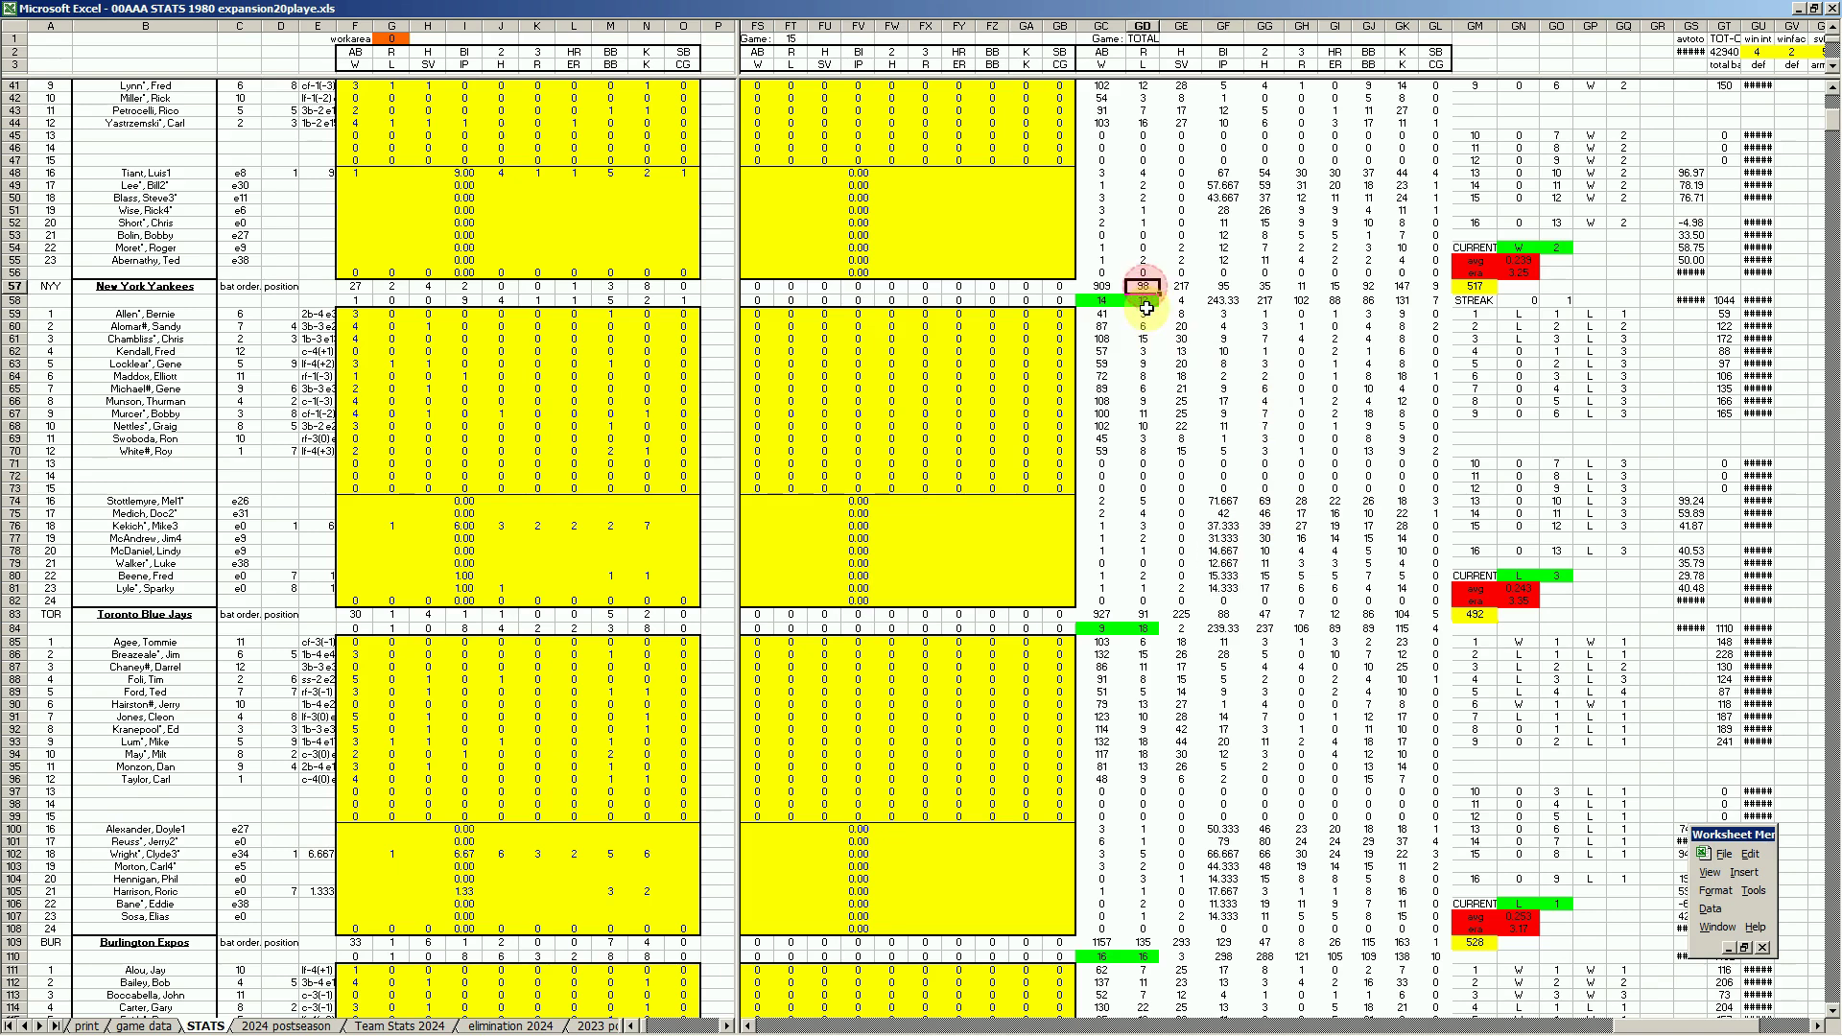
click(1301, 301)
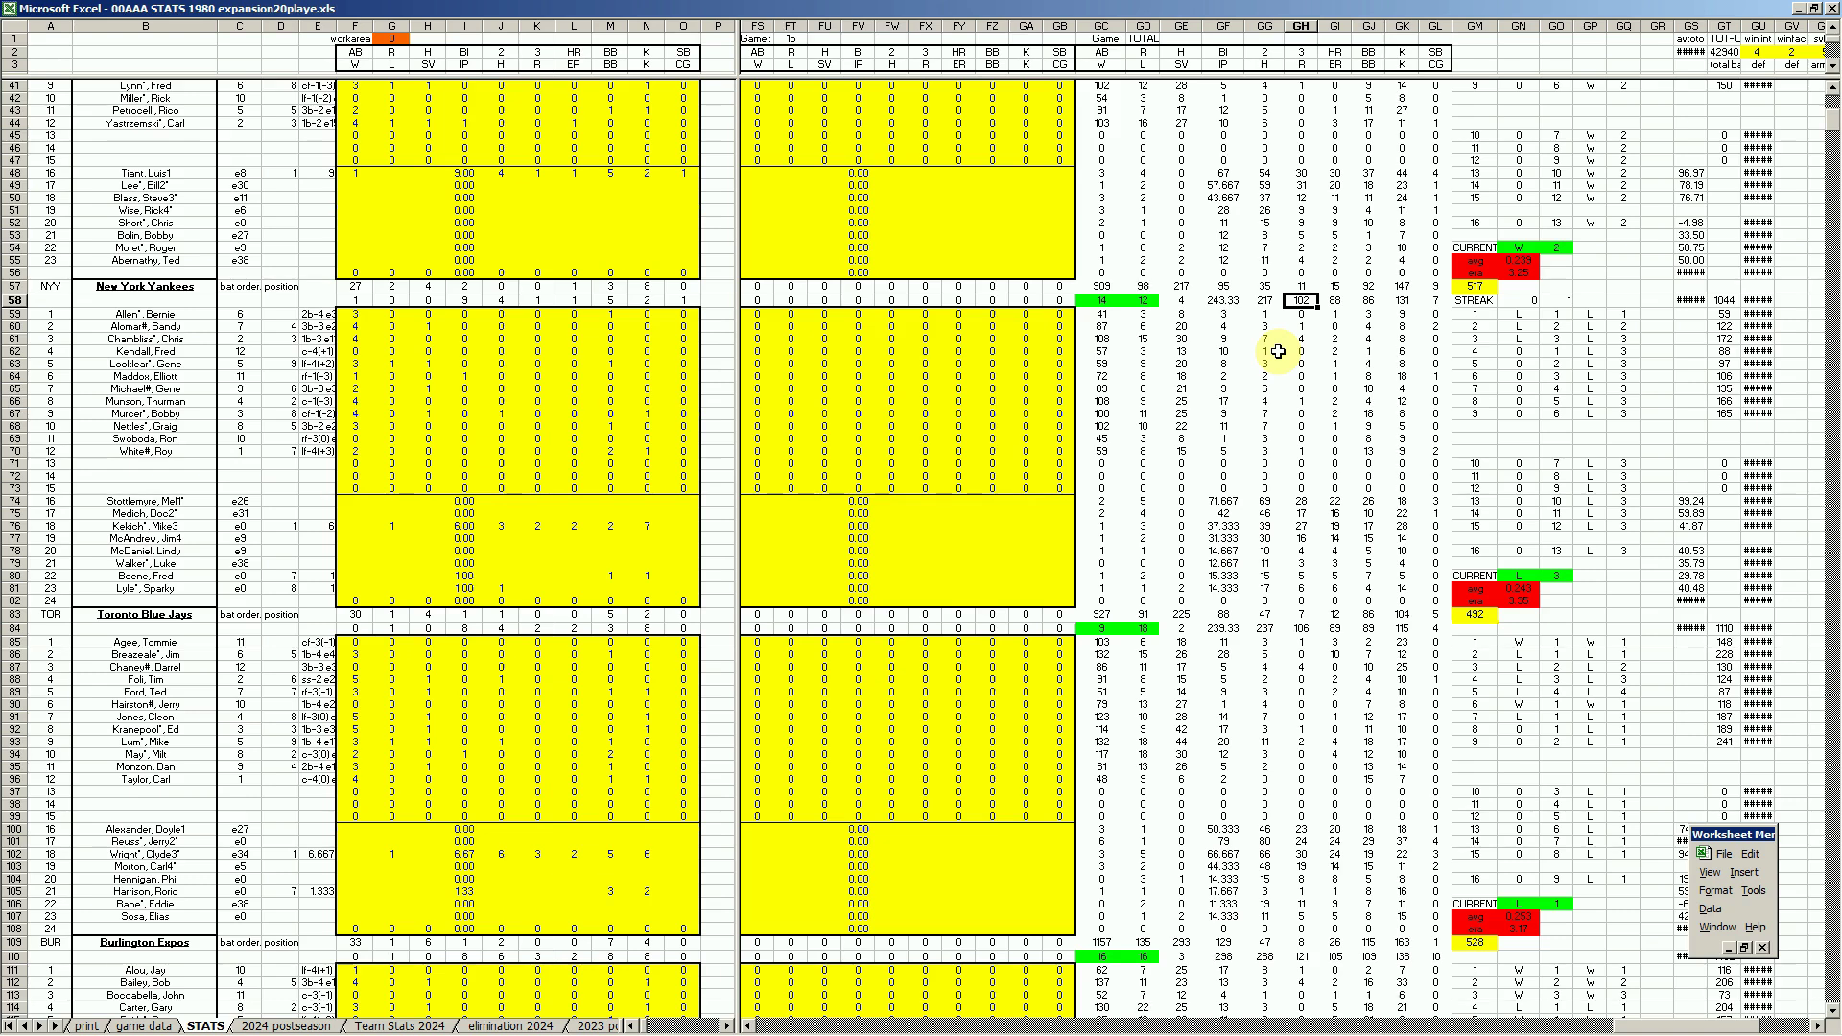
click(1148, 614)
click(1301, 631)
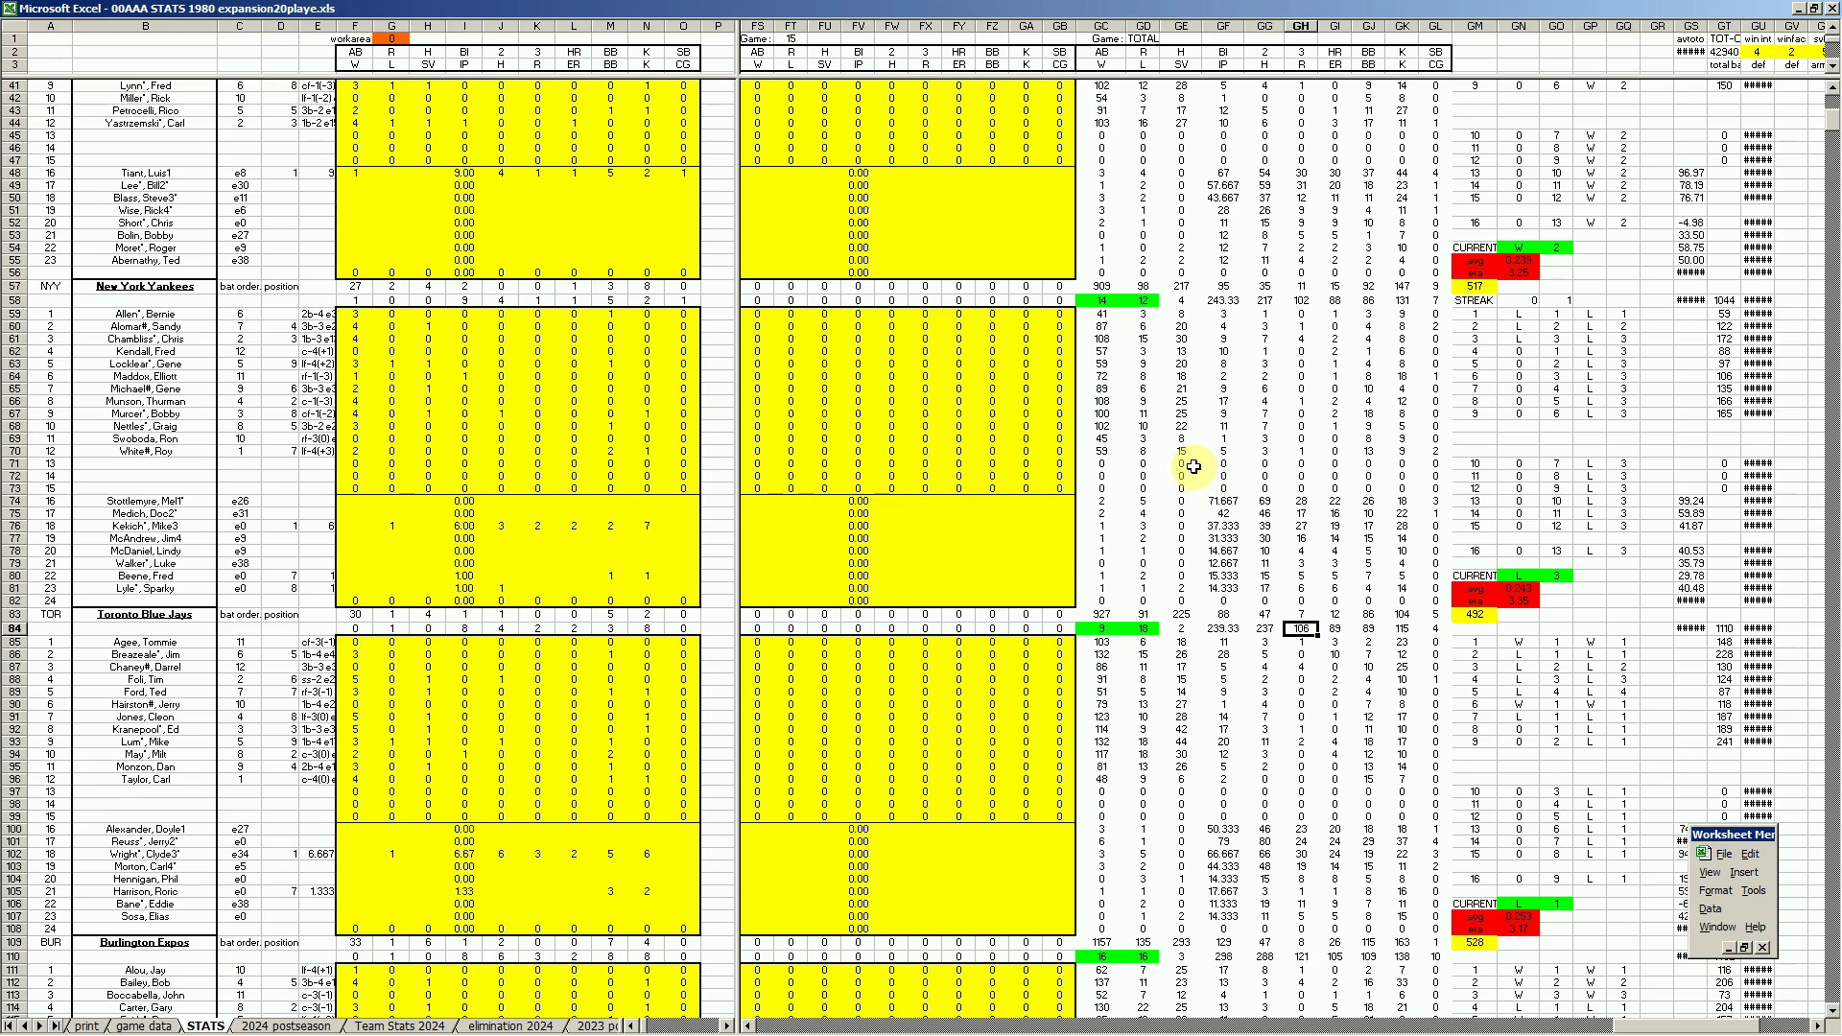
click(1181, 412)
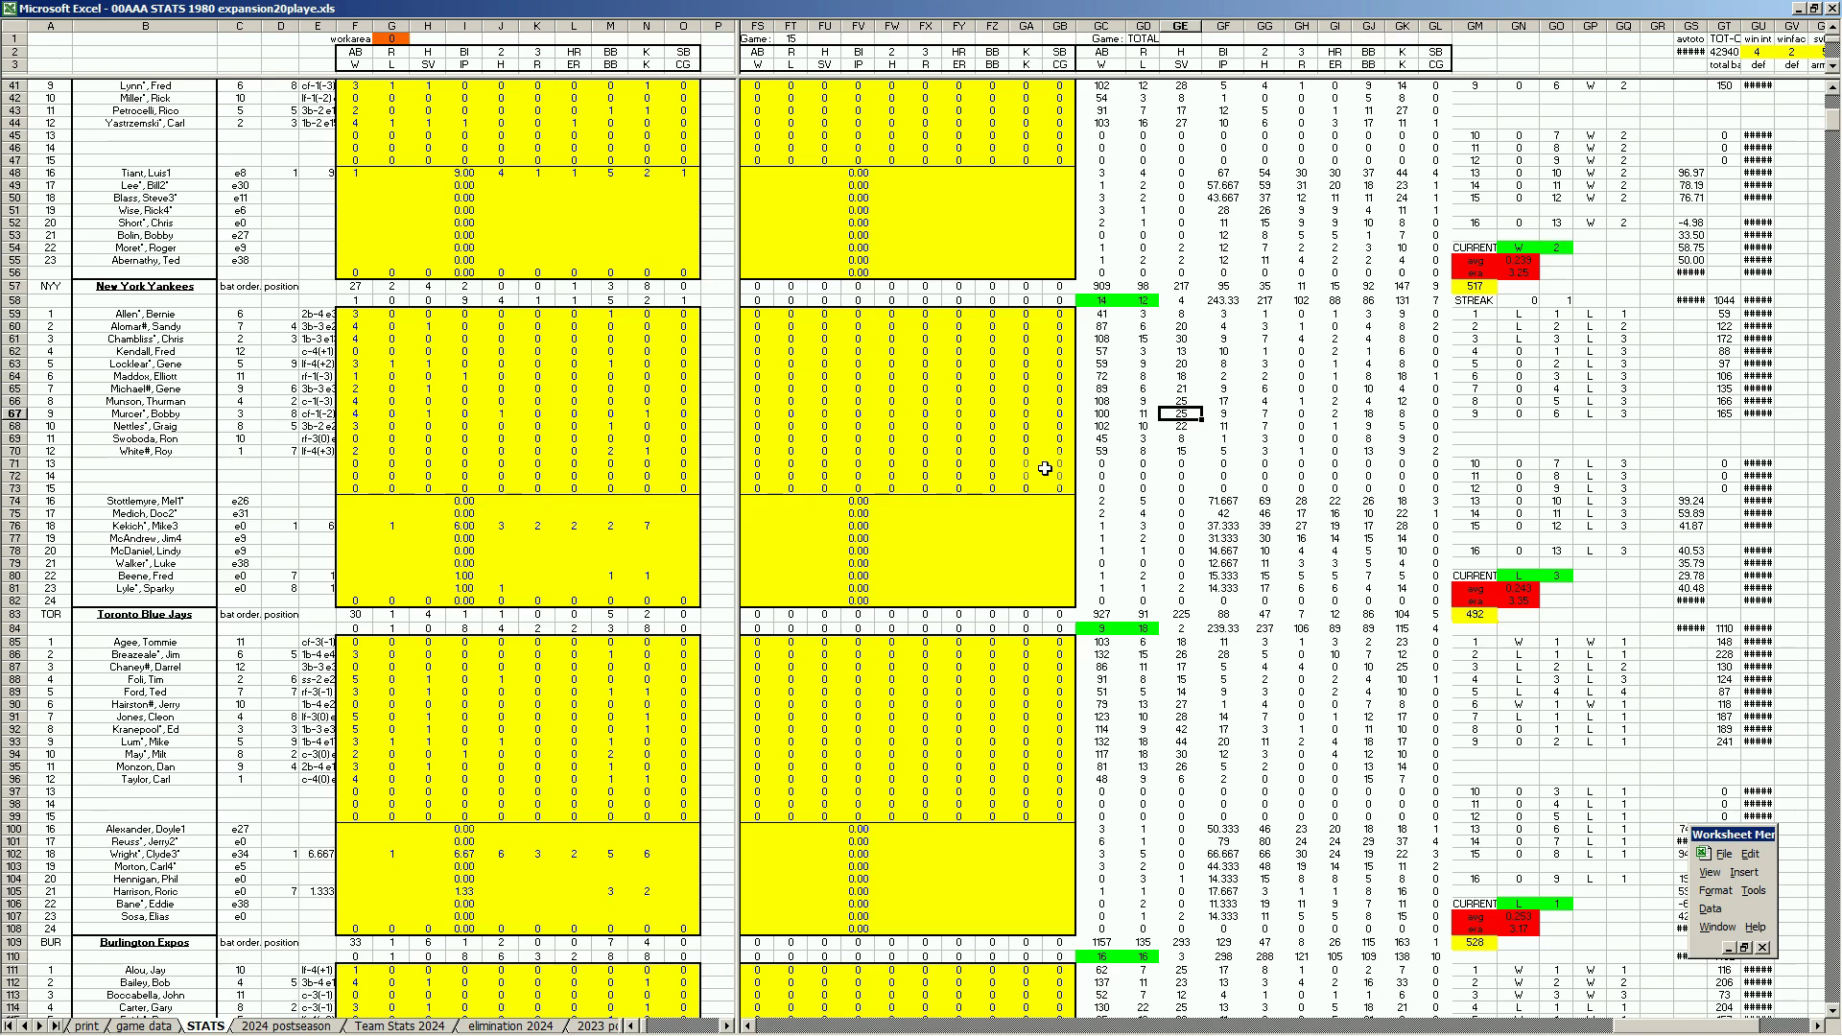
- Try the ratio +30/108 in GA77, then delete it
click(1025, 538)
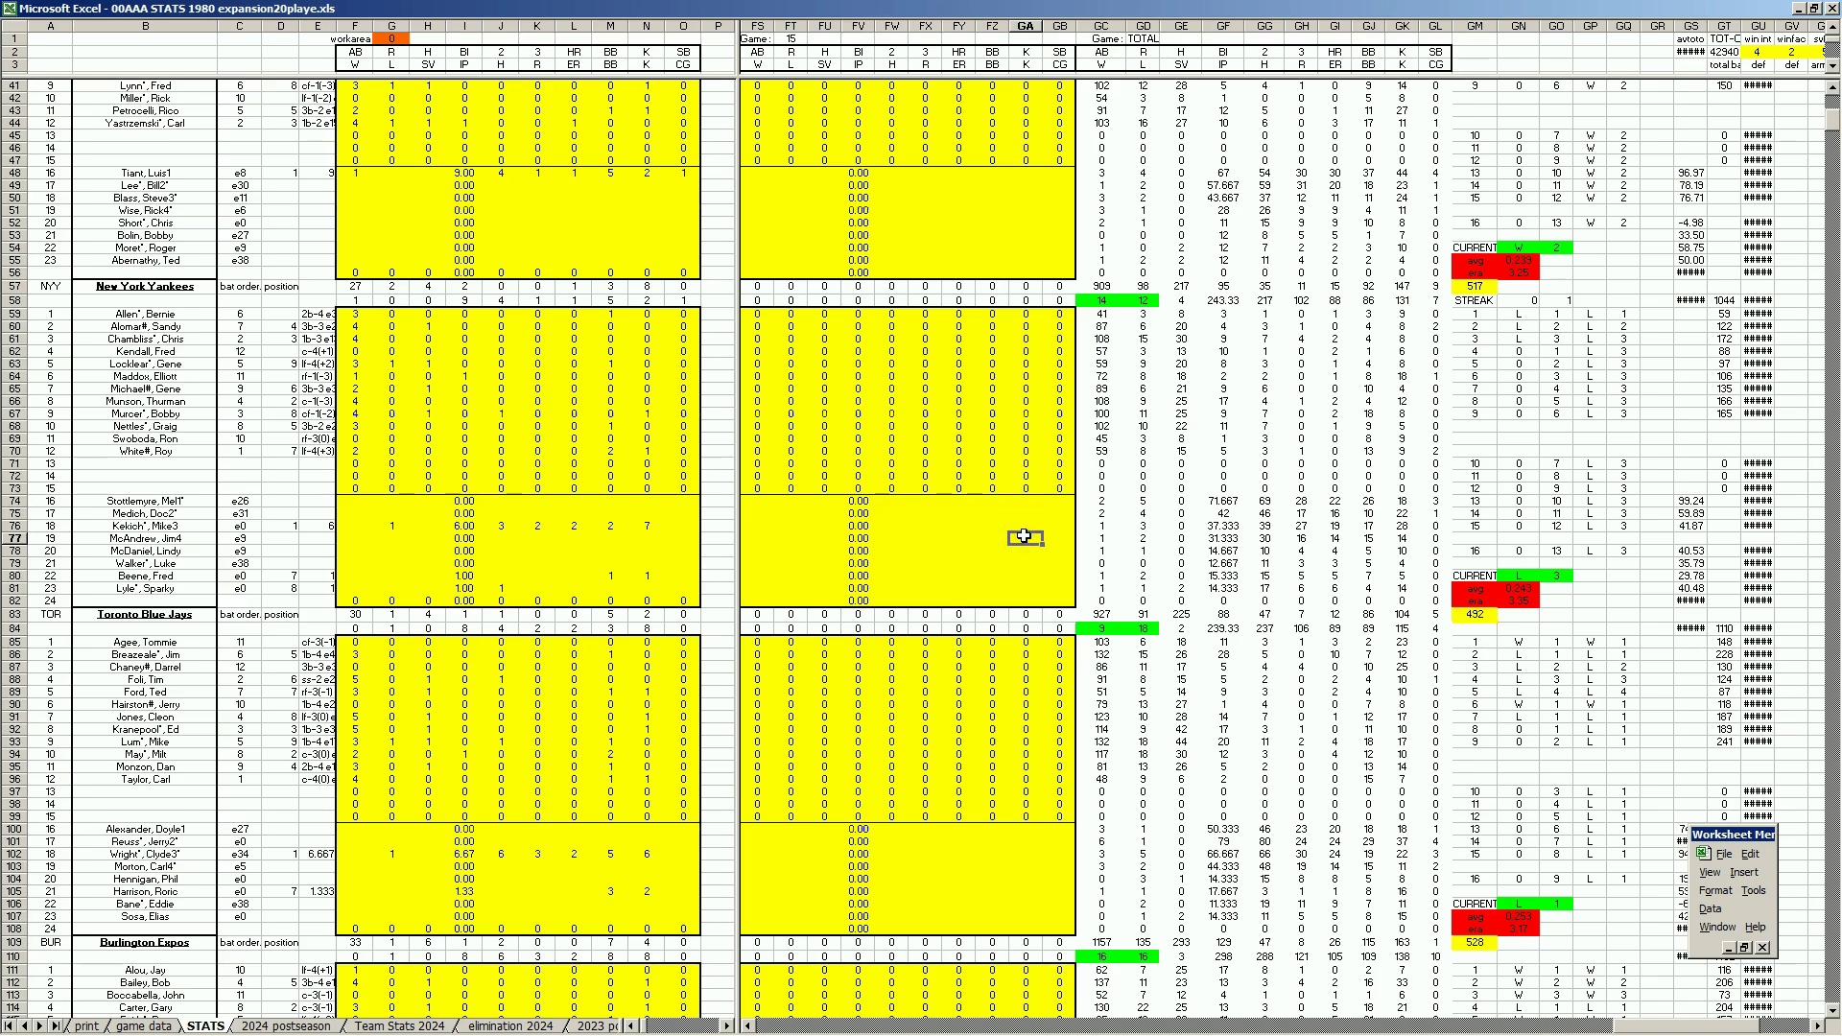
text(+30/108)
key(Return)
key(Up)
key(Delete)
- Sort the AL East rows in the standings sort area by Column A descending, then view the print sheet
click(197, 979)
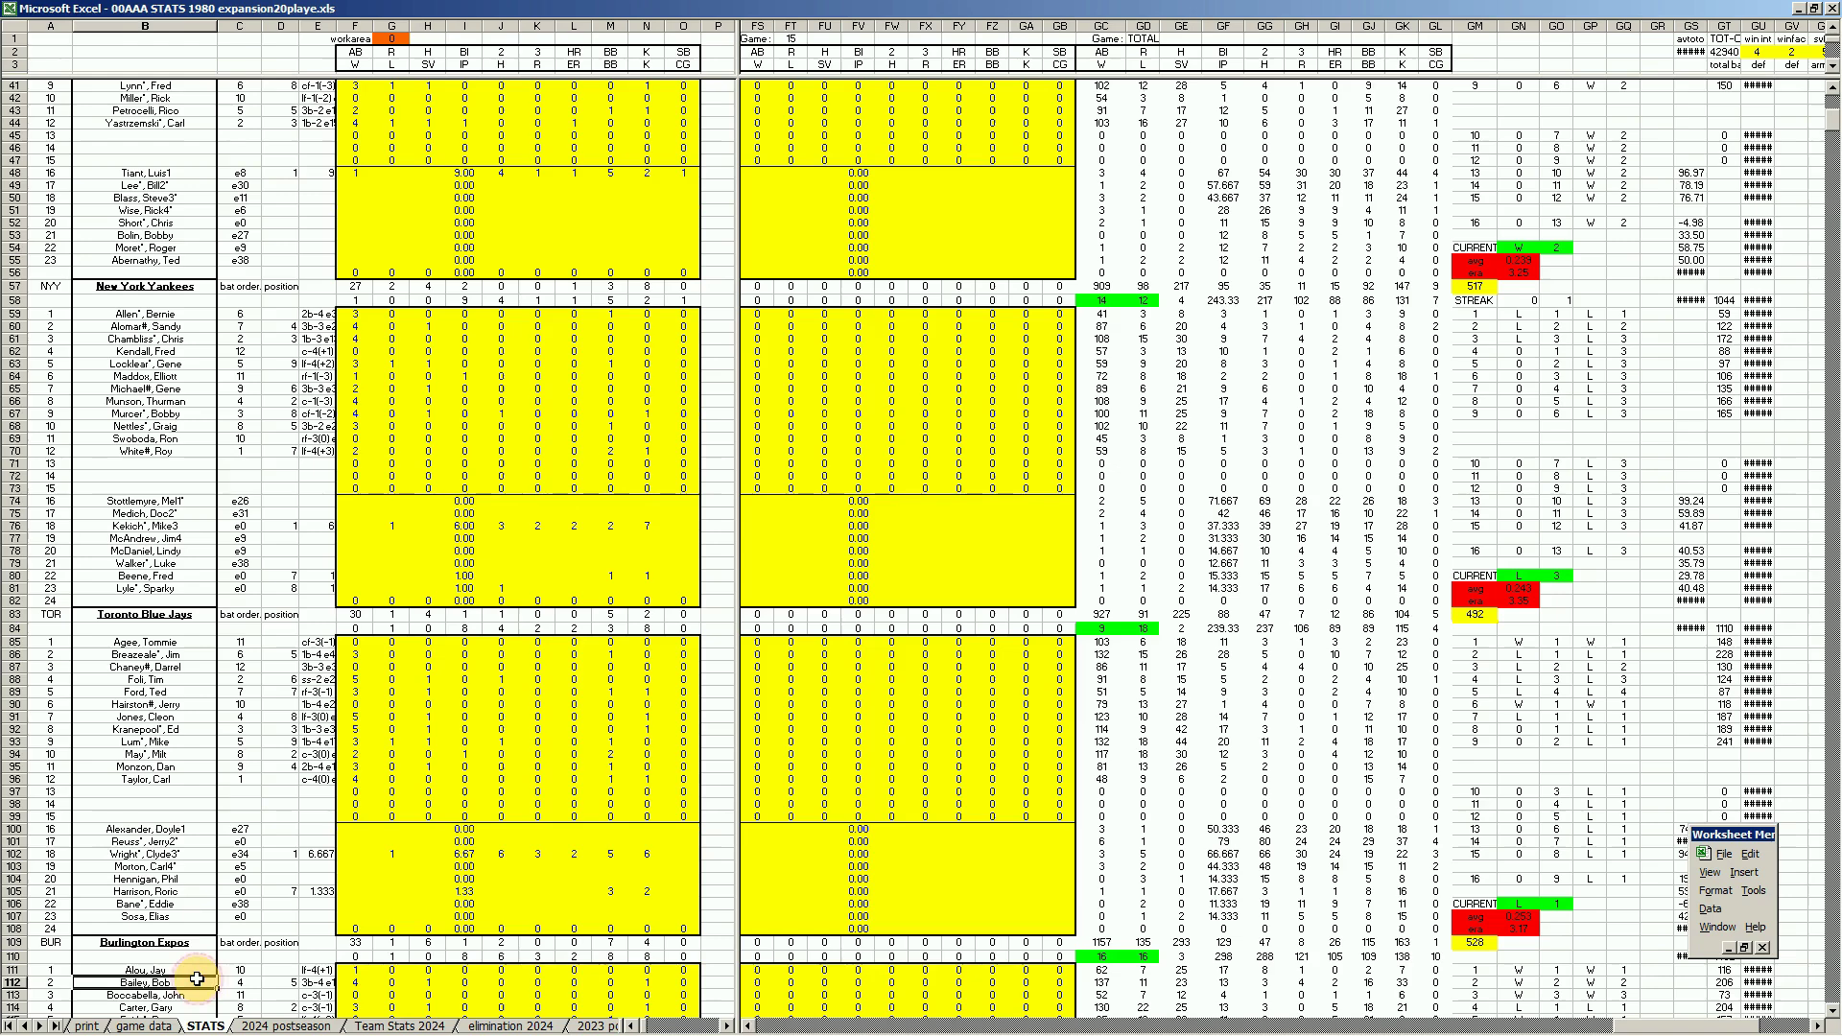
key(Page_Down)
key(Page_Down)
key(Page_Down)
key(Page_Down)
key(Page_Down)
key(Page_Down)
key(Page_Down)
key(Page_Down)
key(Page_Down)
key(Page_Down)
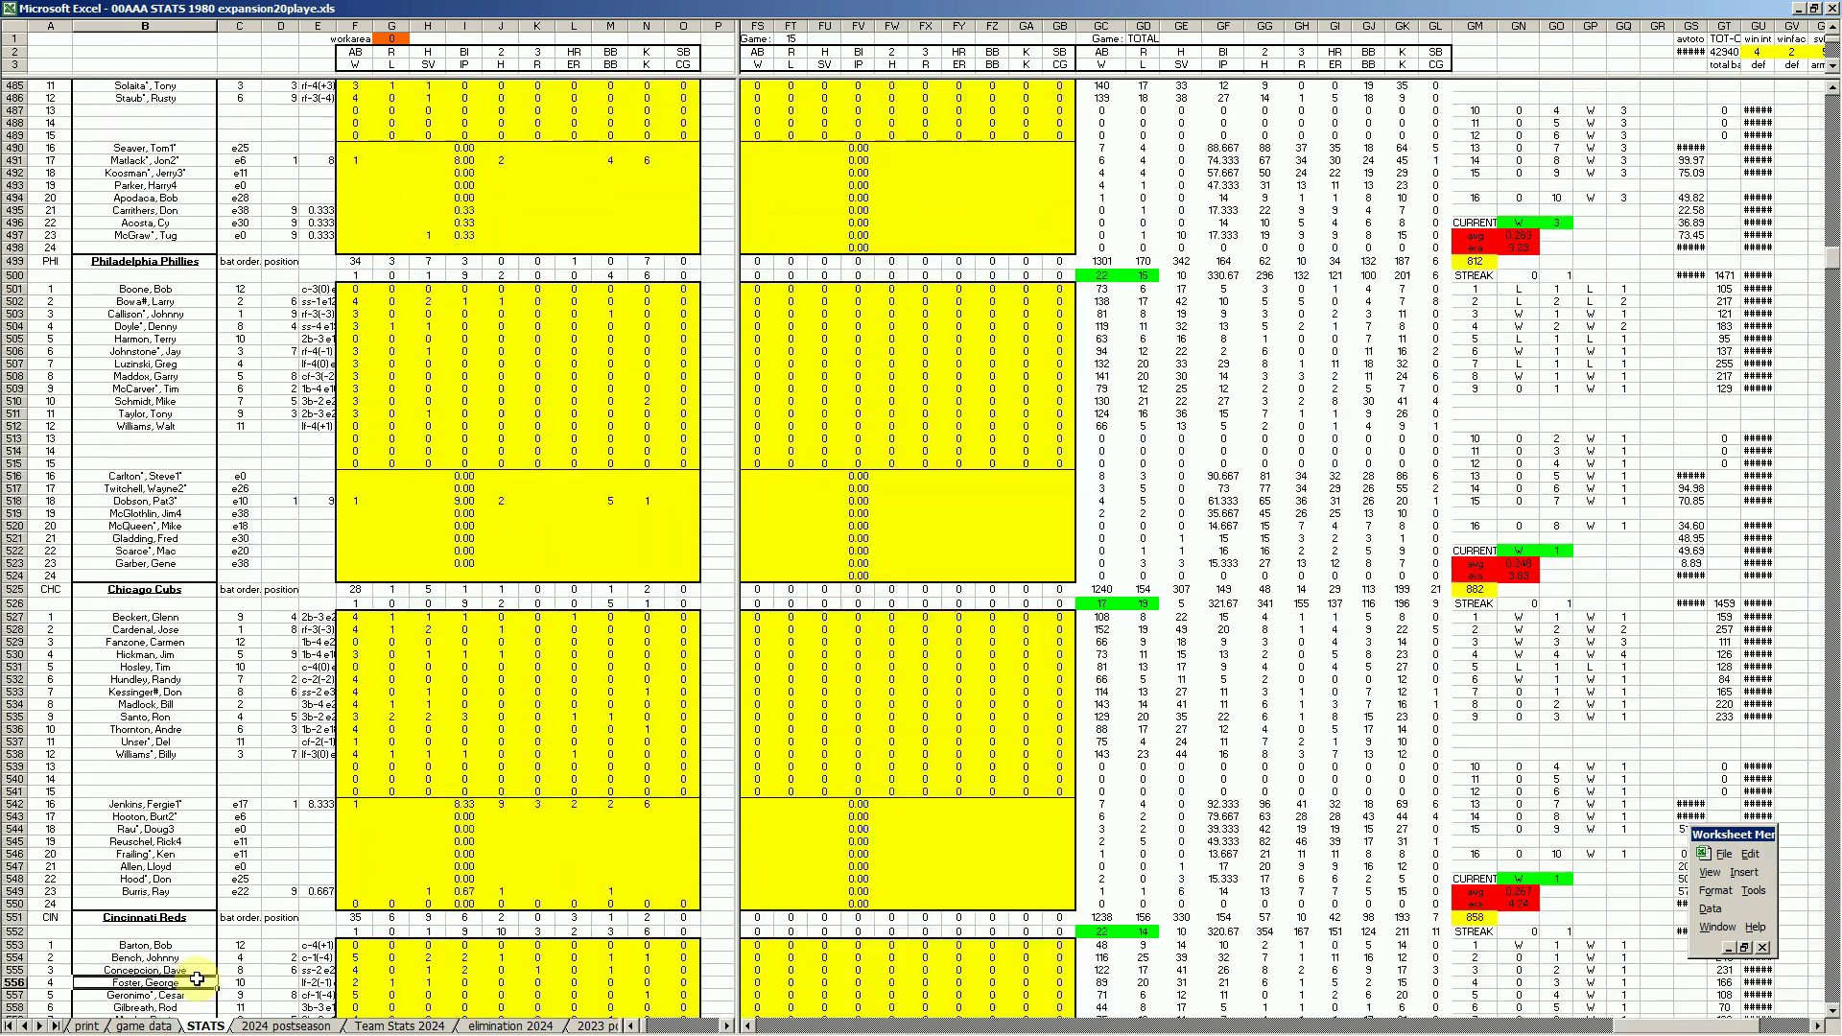
key(Page_Down)
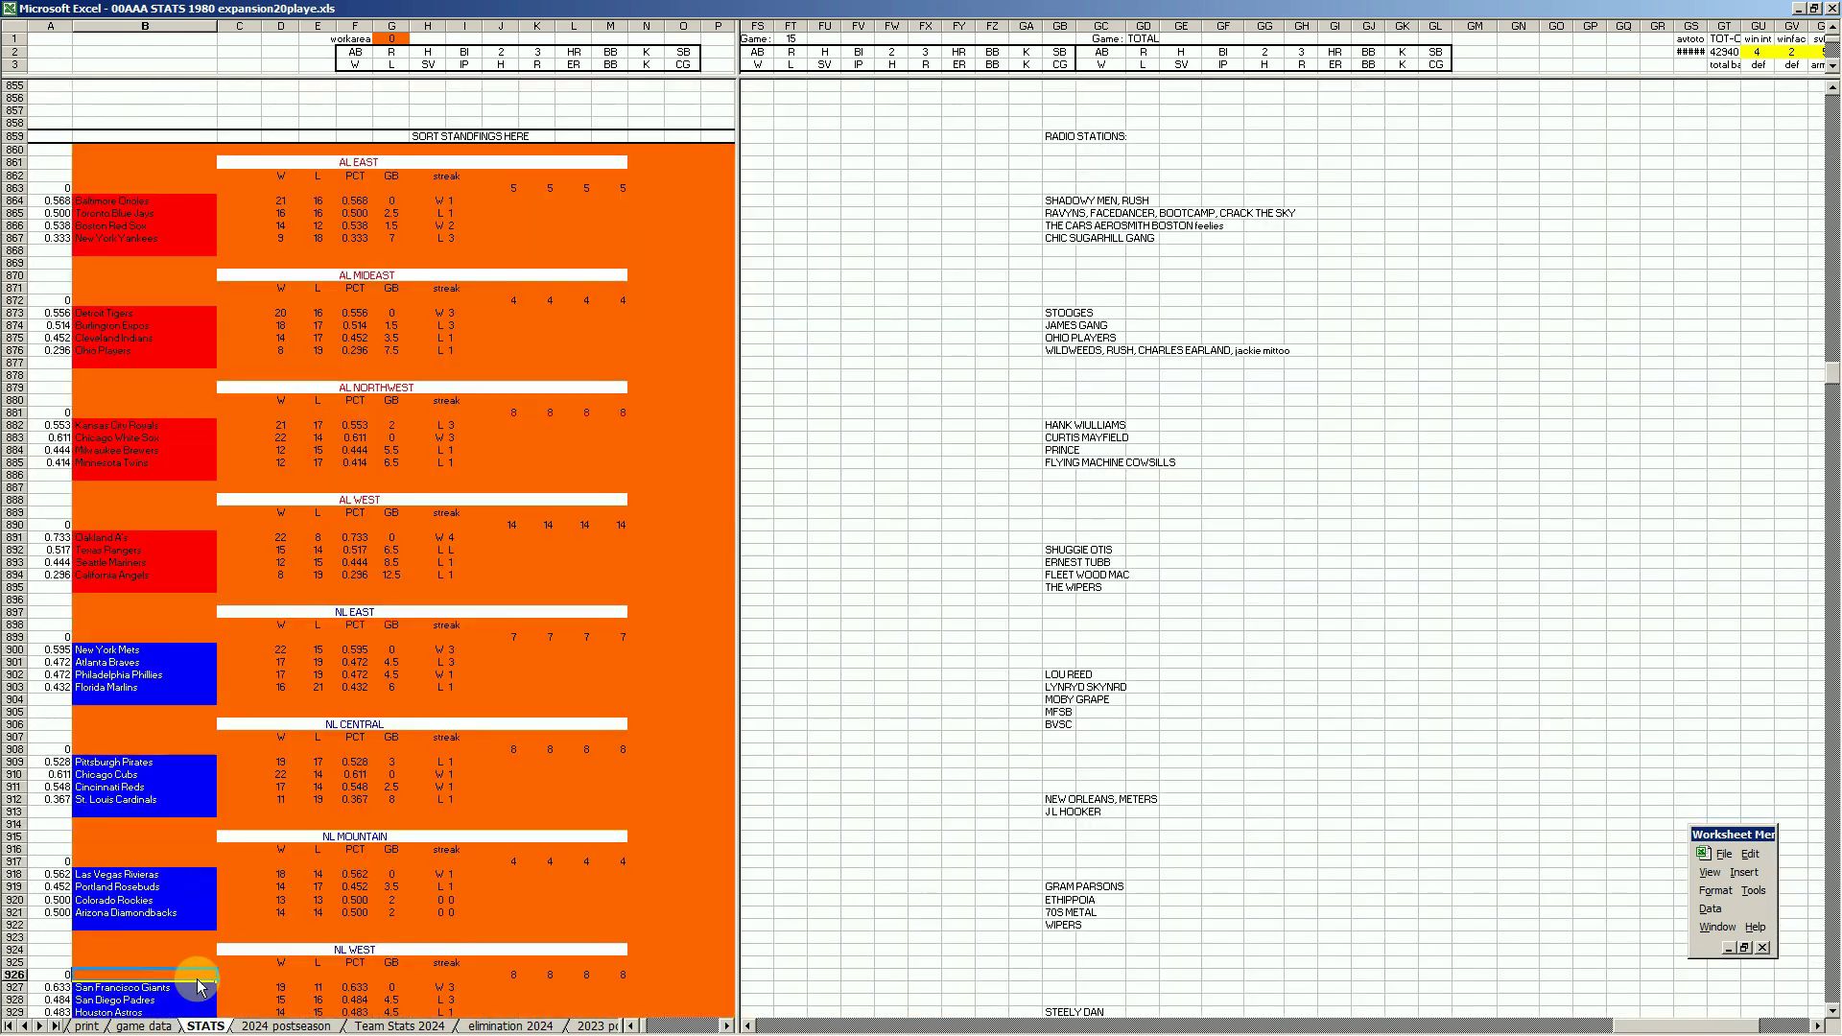
drag(57, 201, 667, 240)
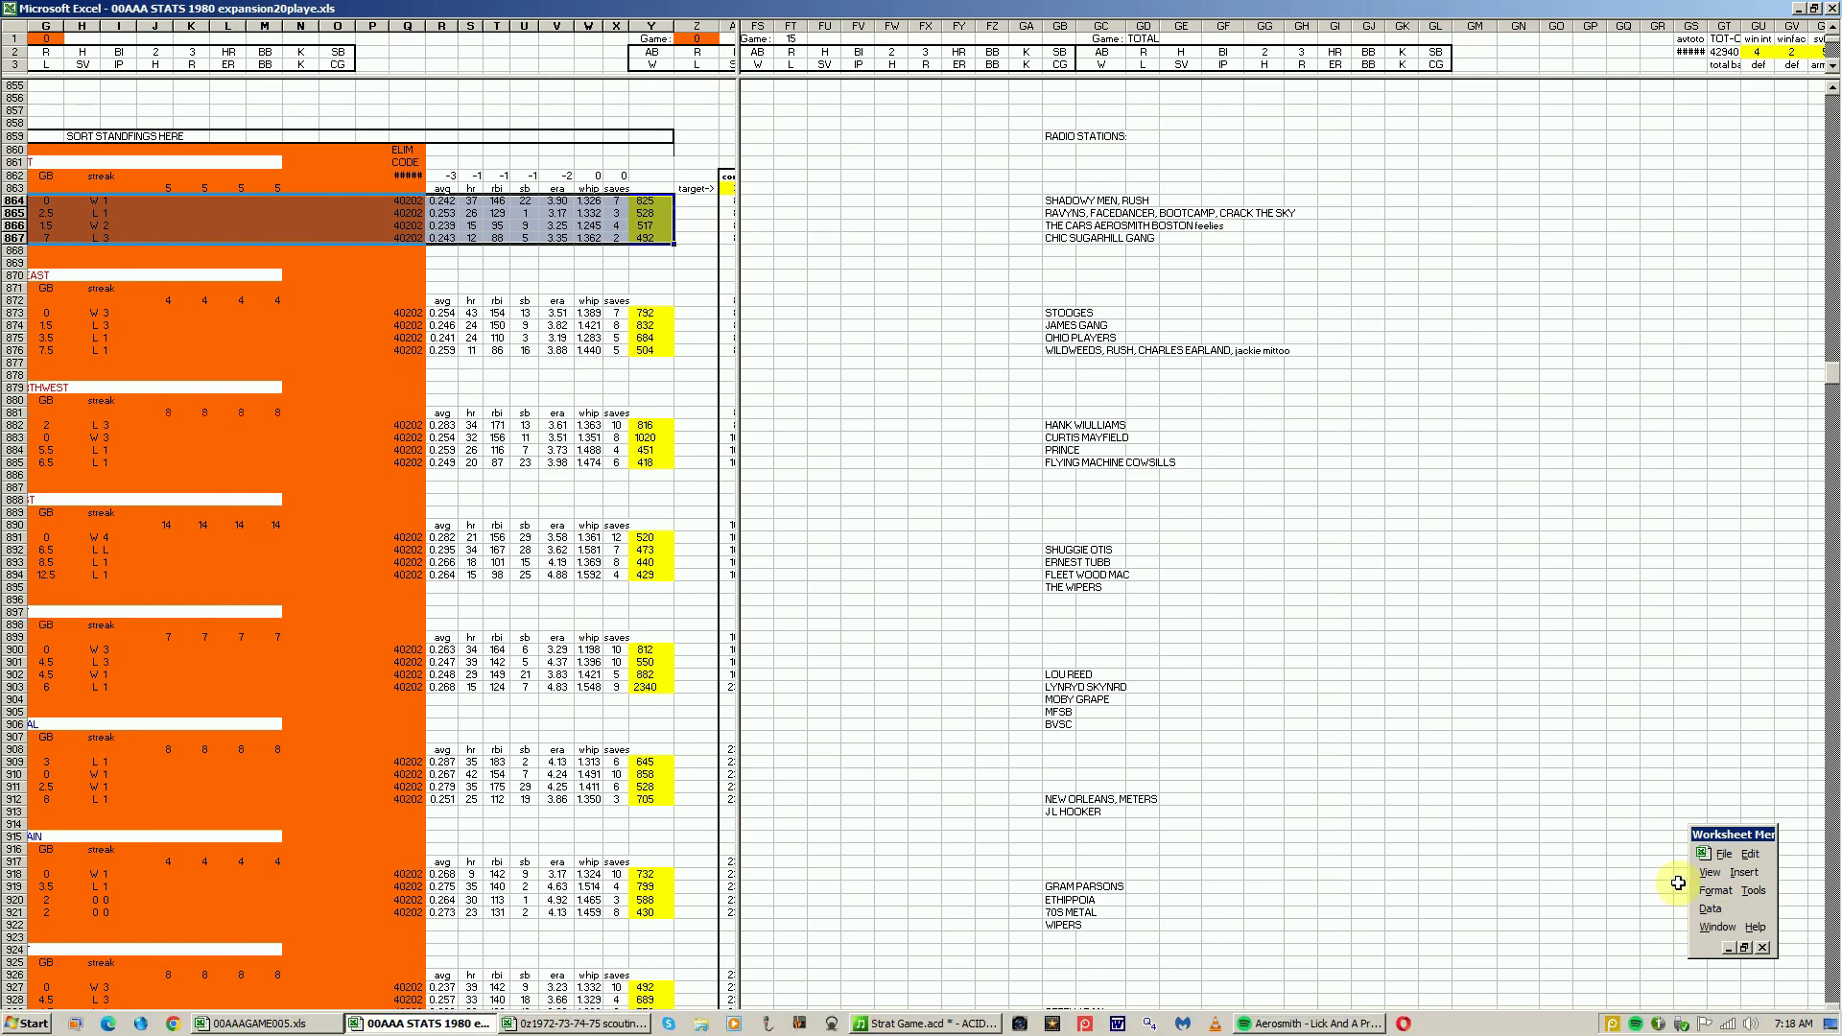
click(1711, 908)
click(1669, 911)
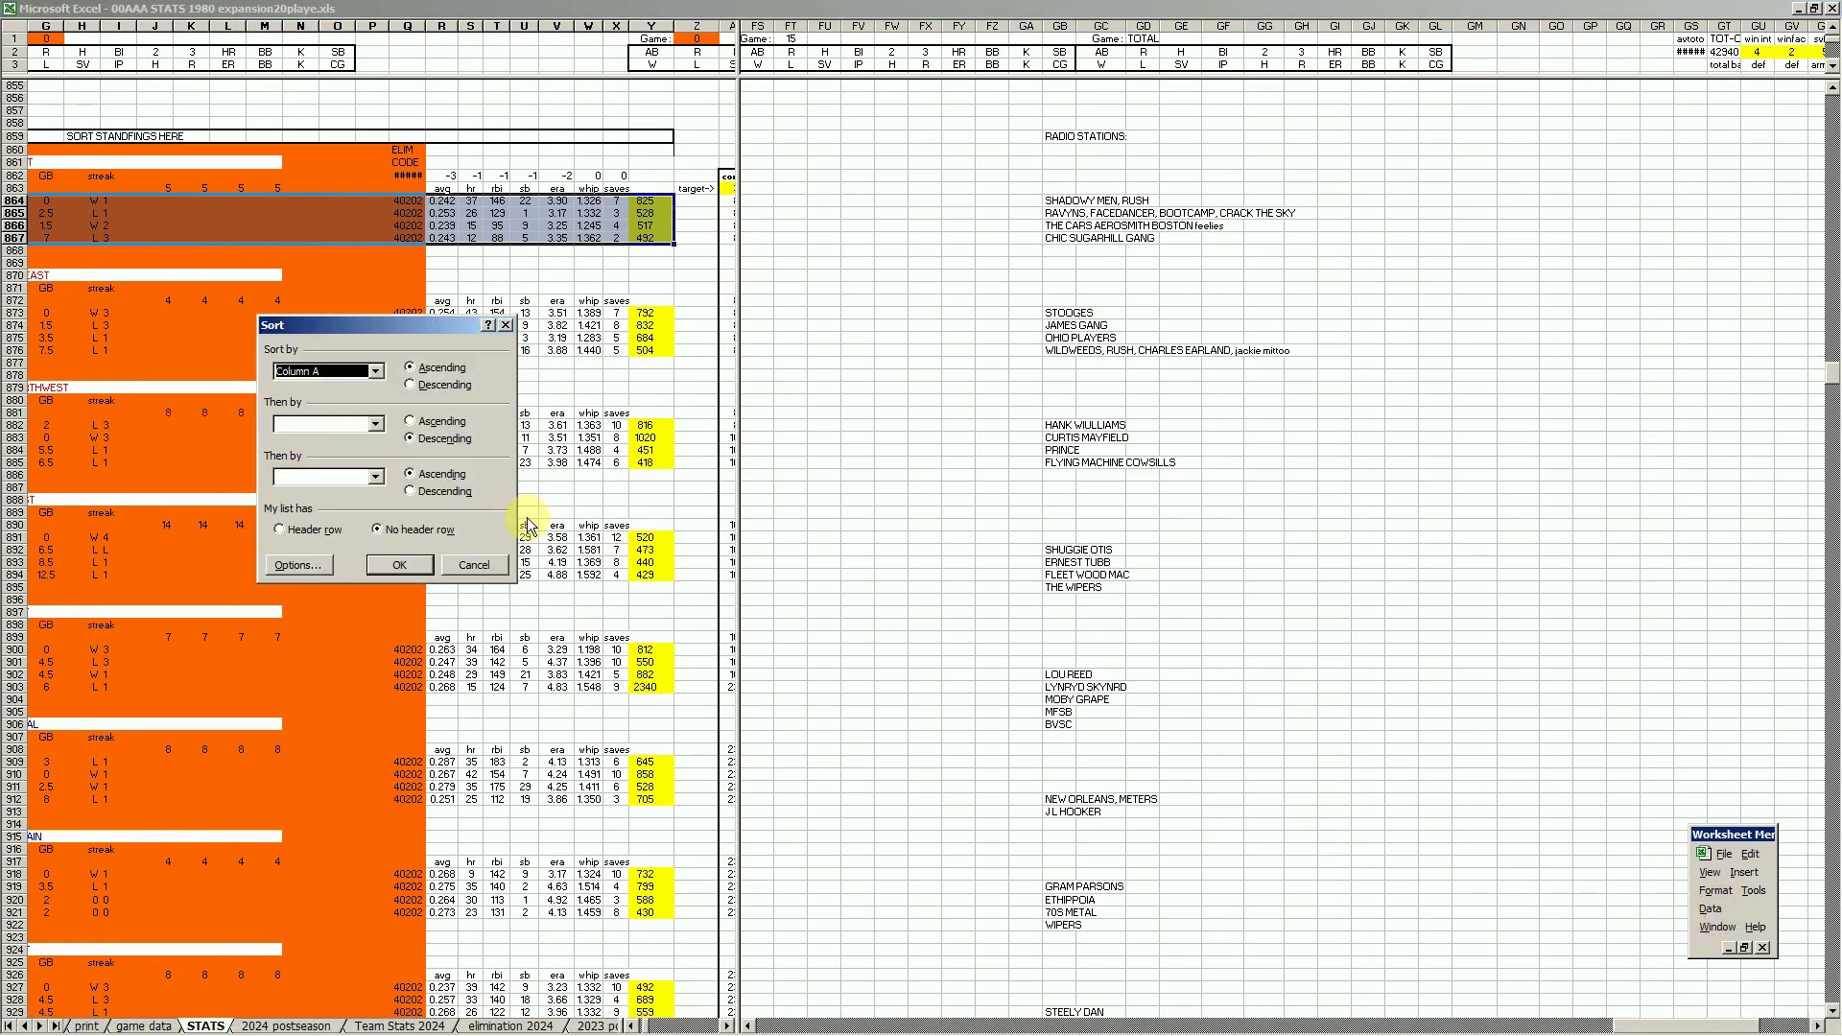
click(428, 386)
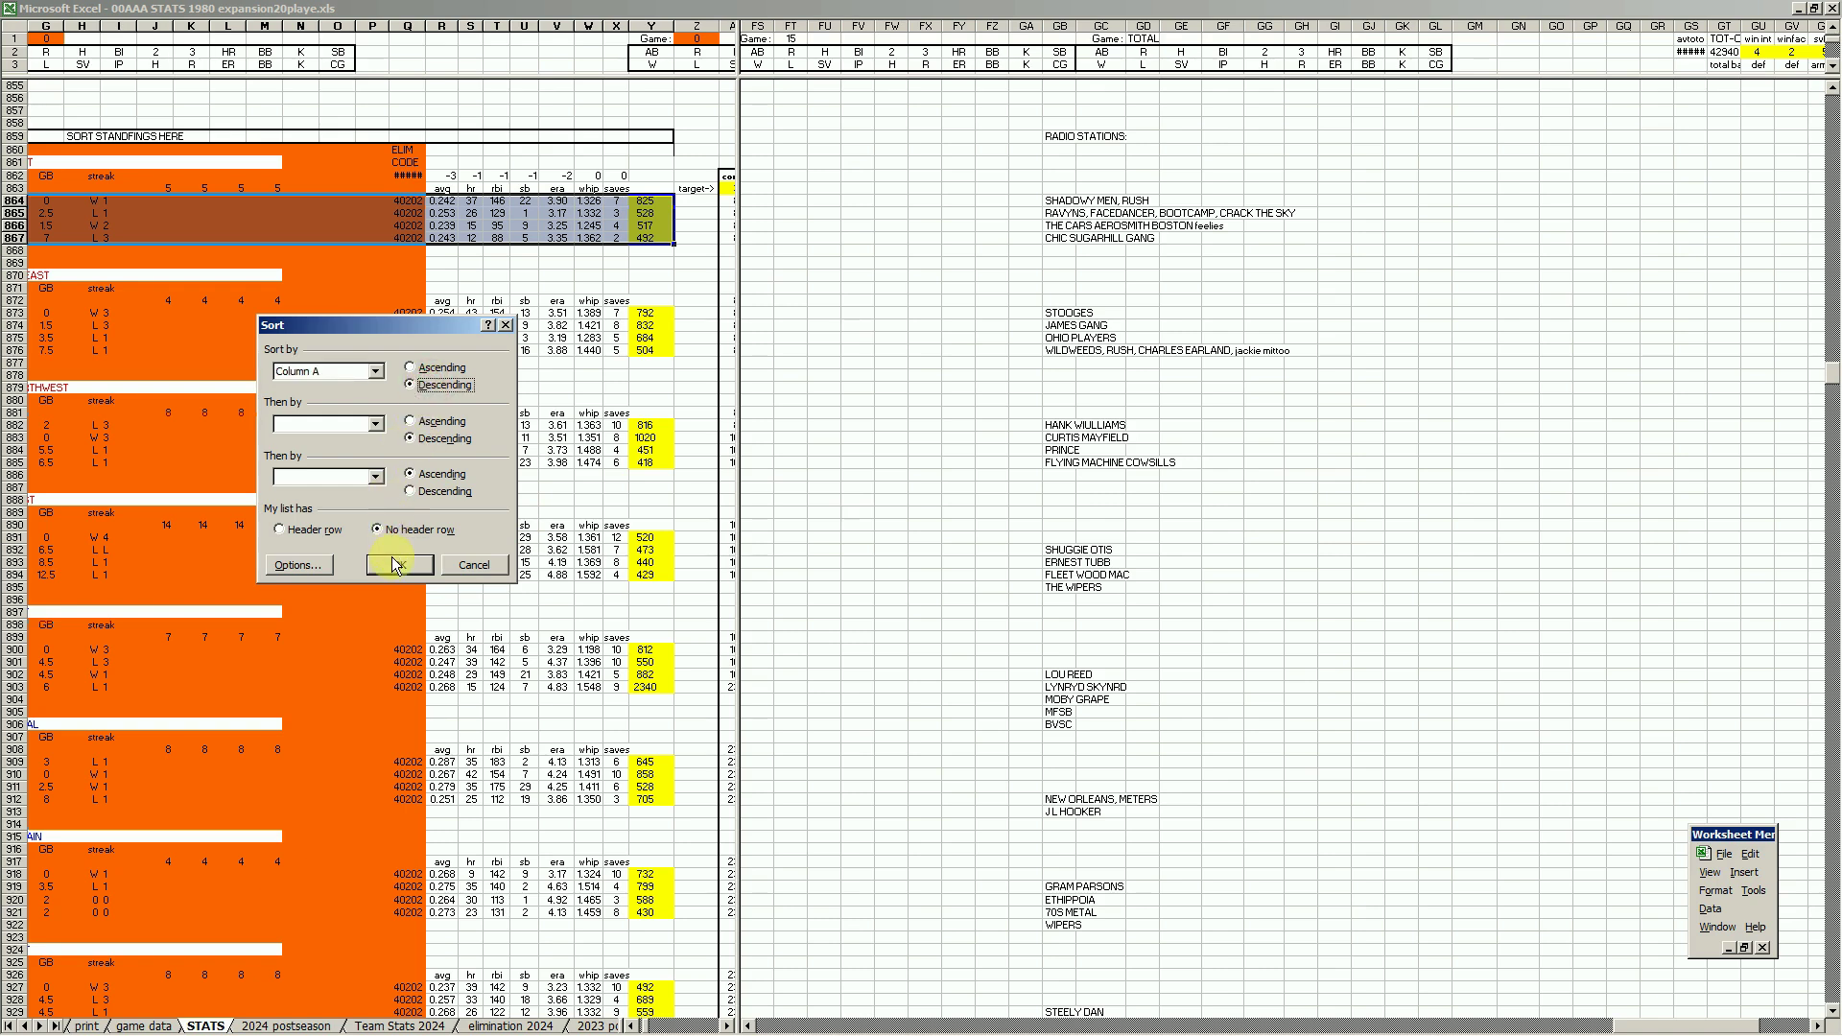
click(393, 563)
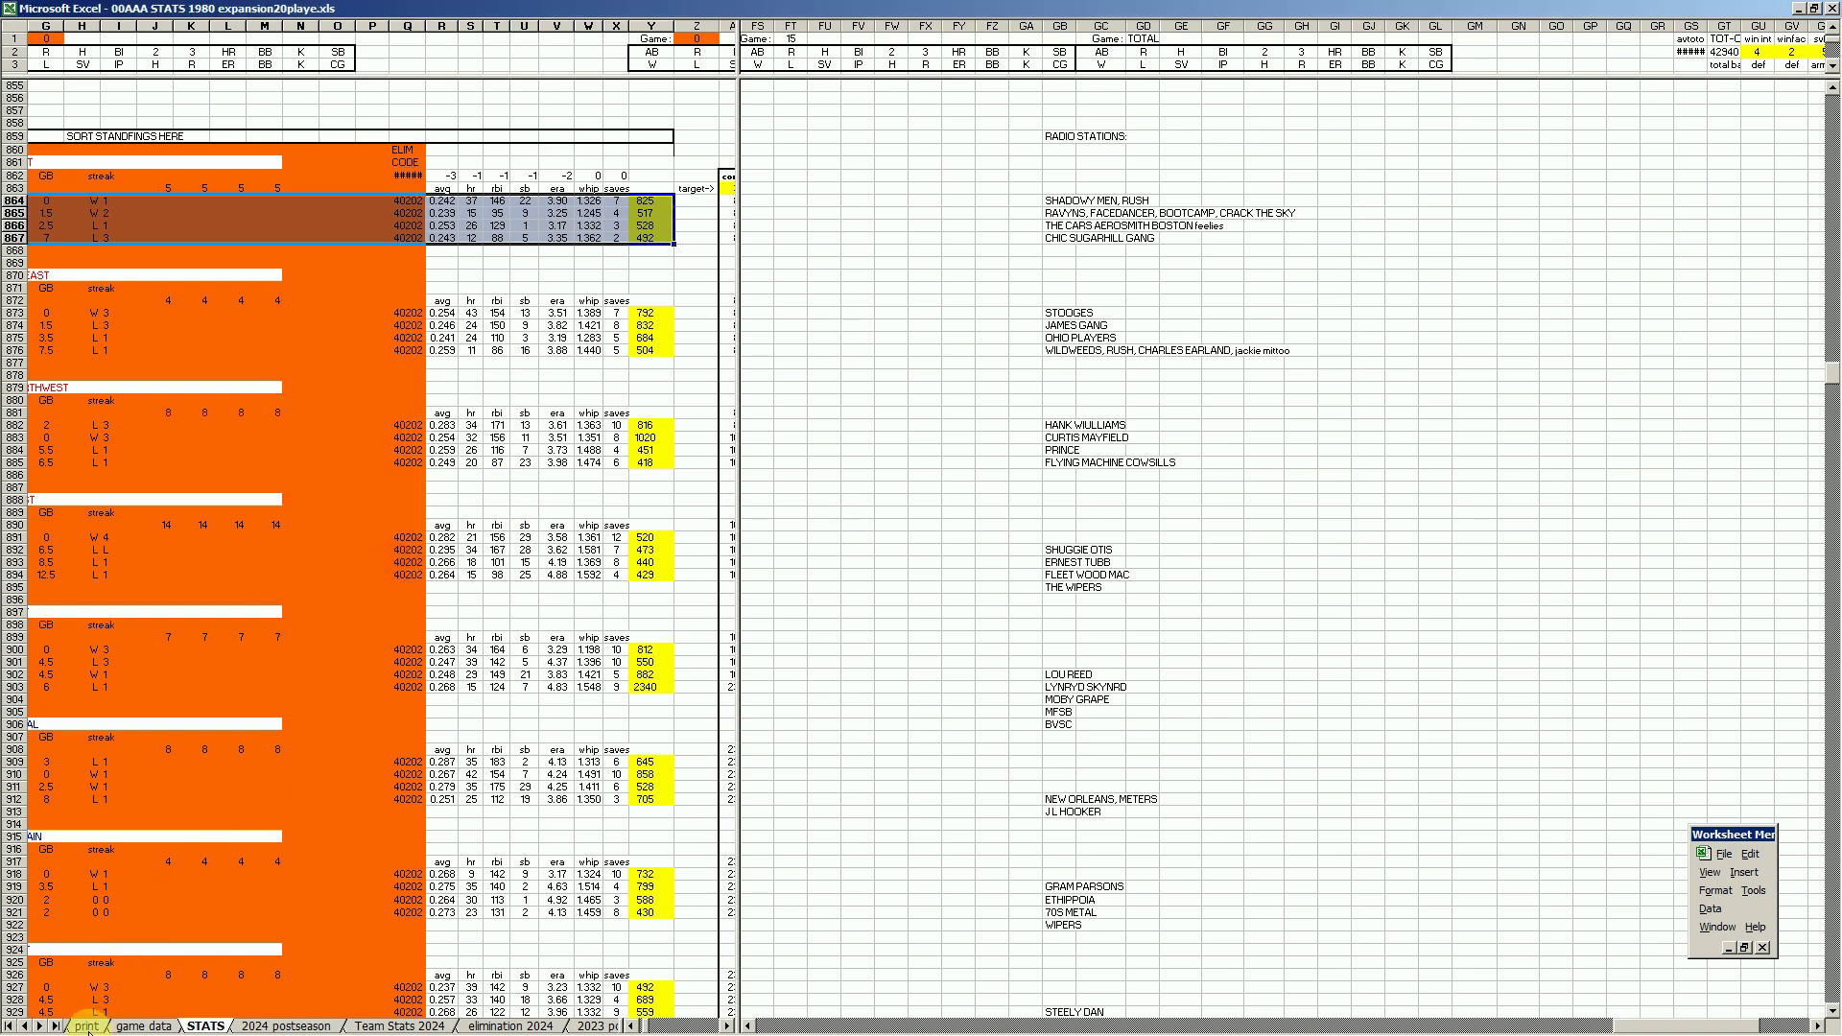
click(85, 1025)
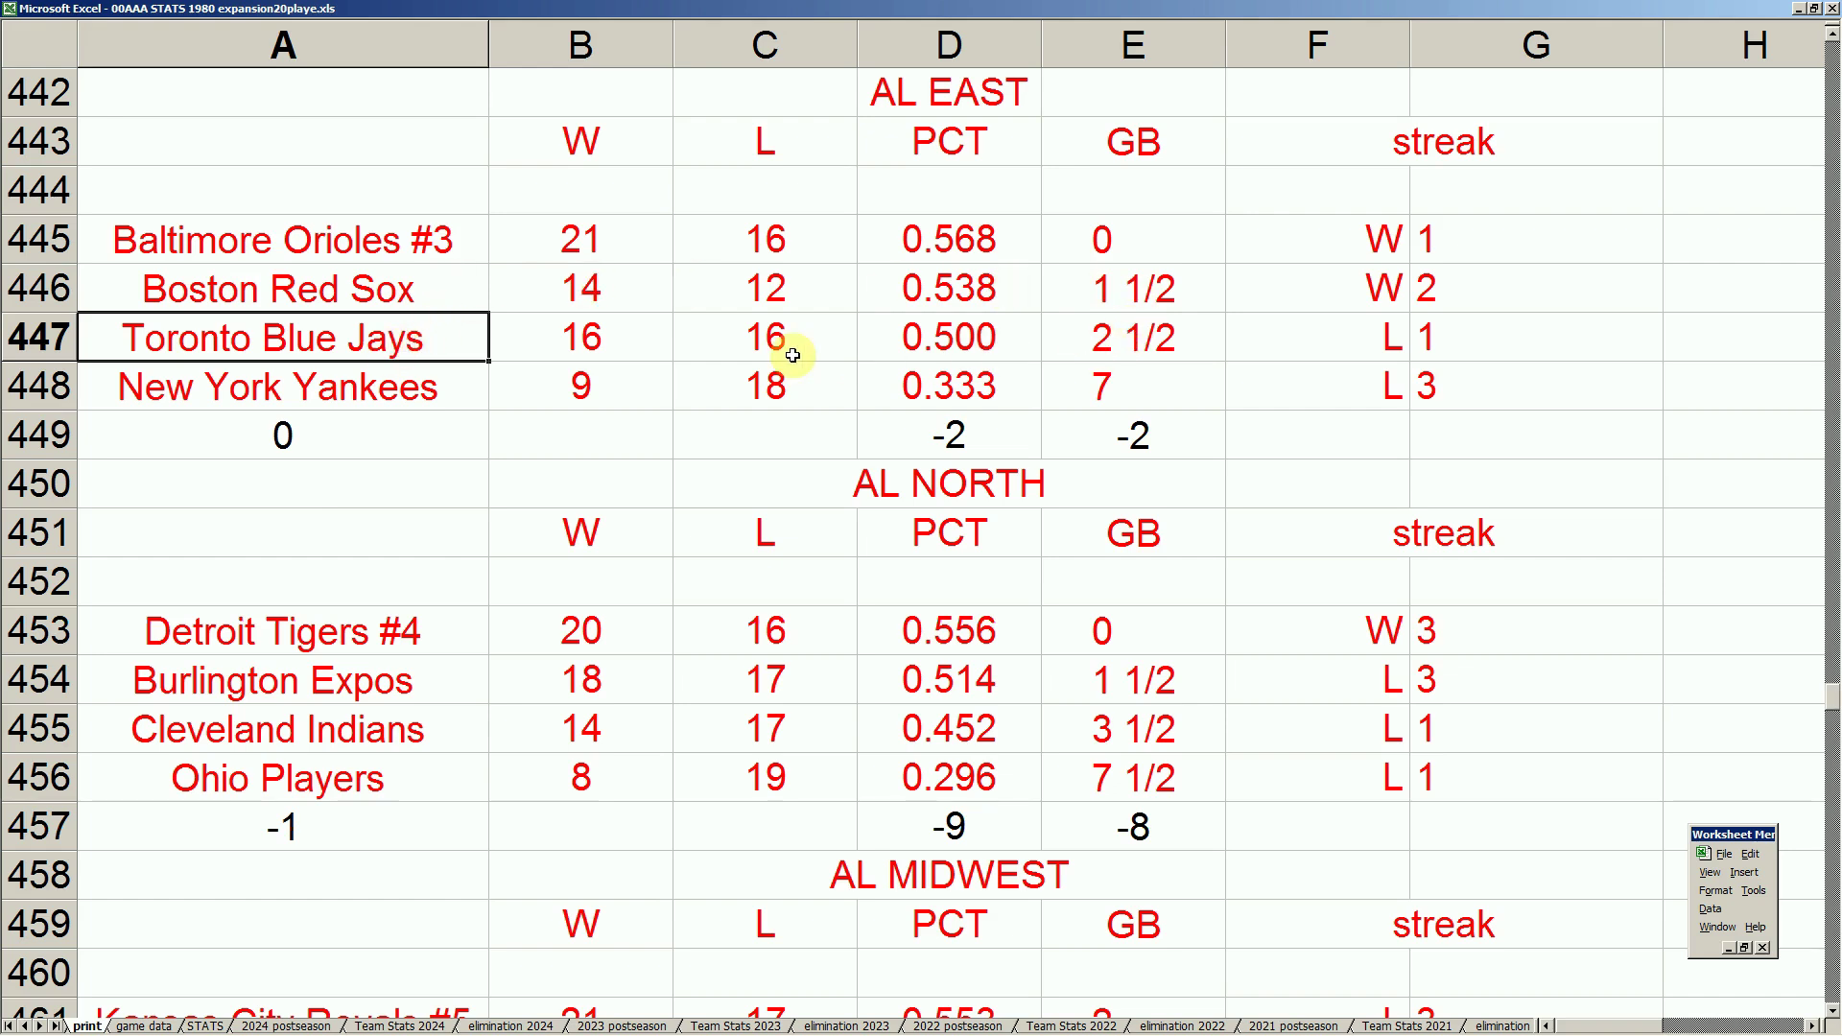
drag(438, 337, 1085, 337)
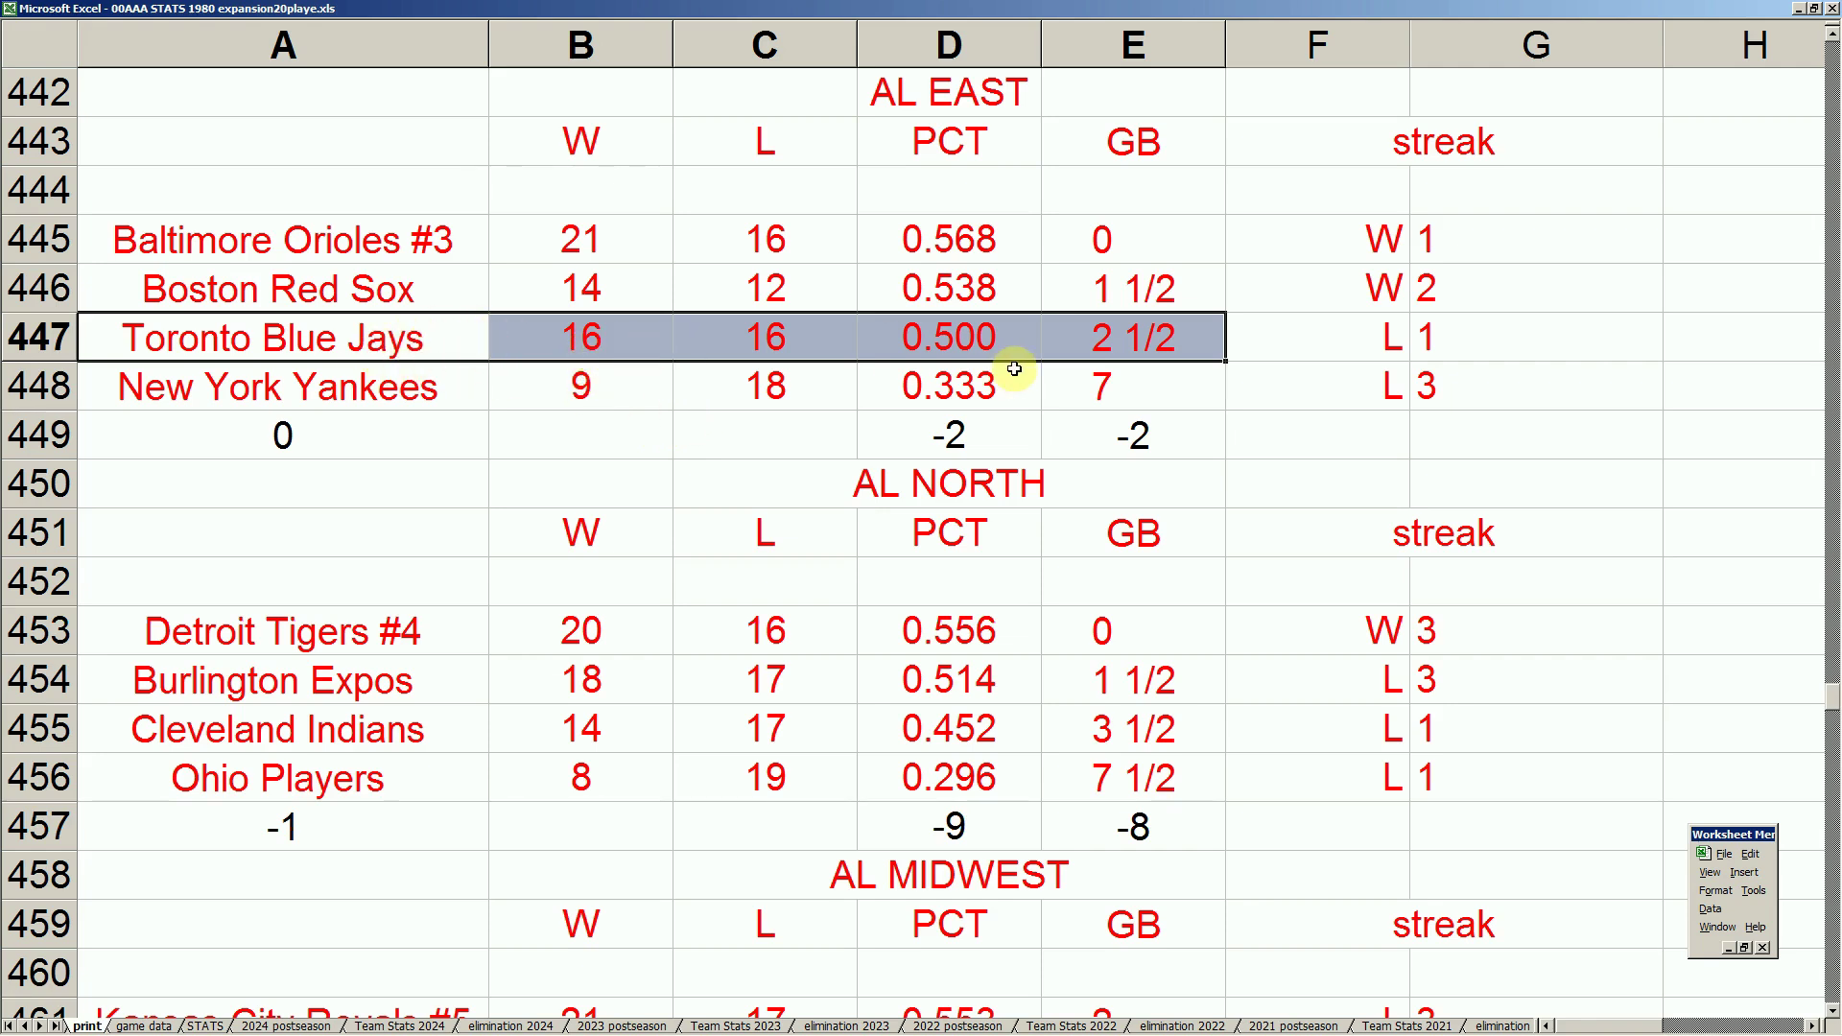
click(997, 234)
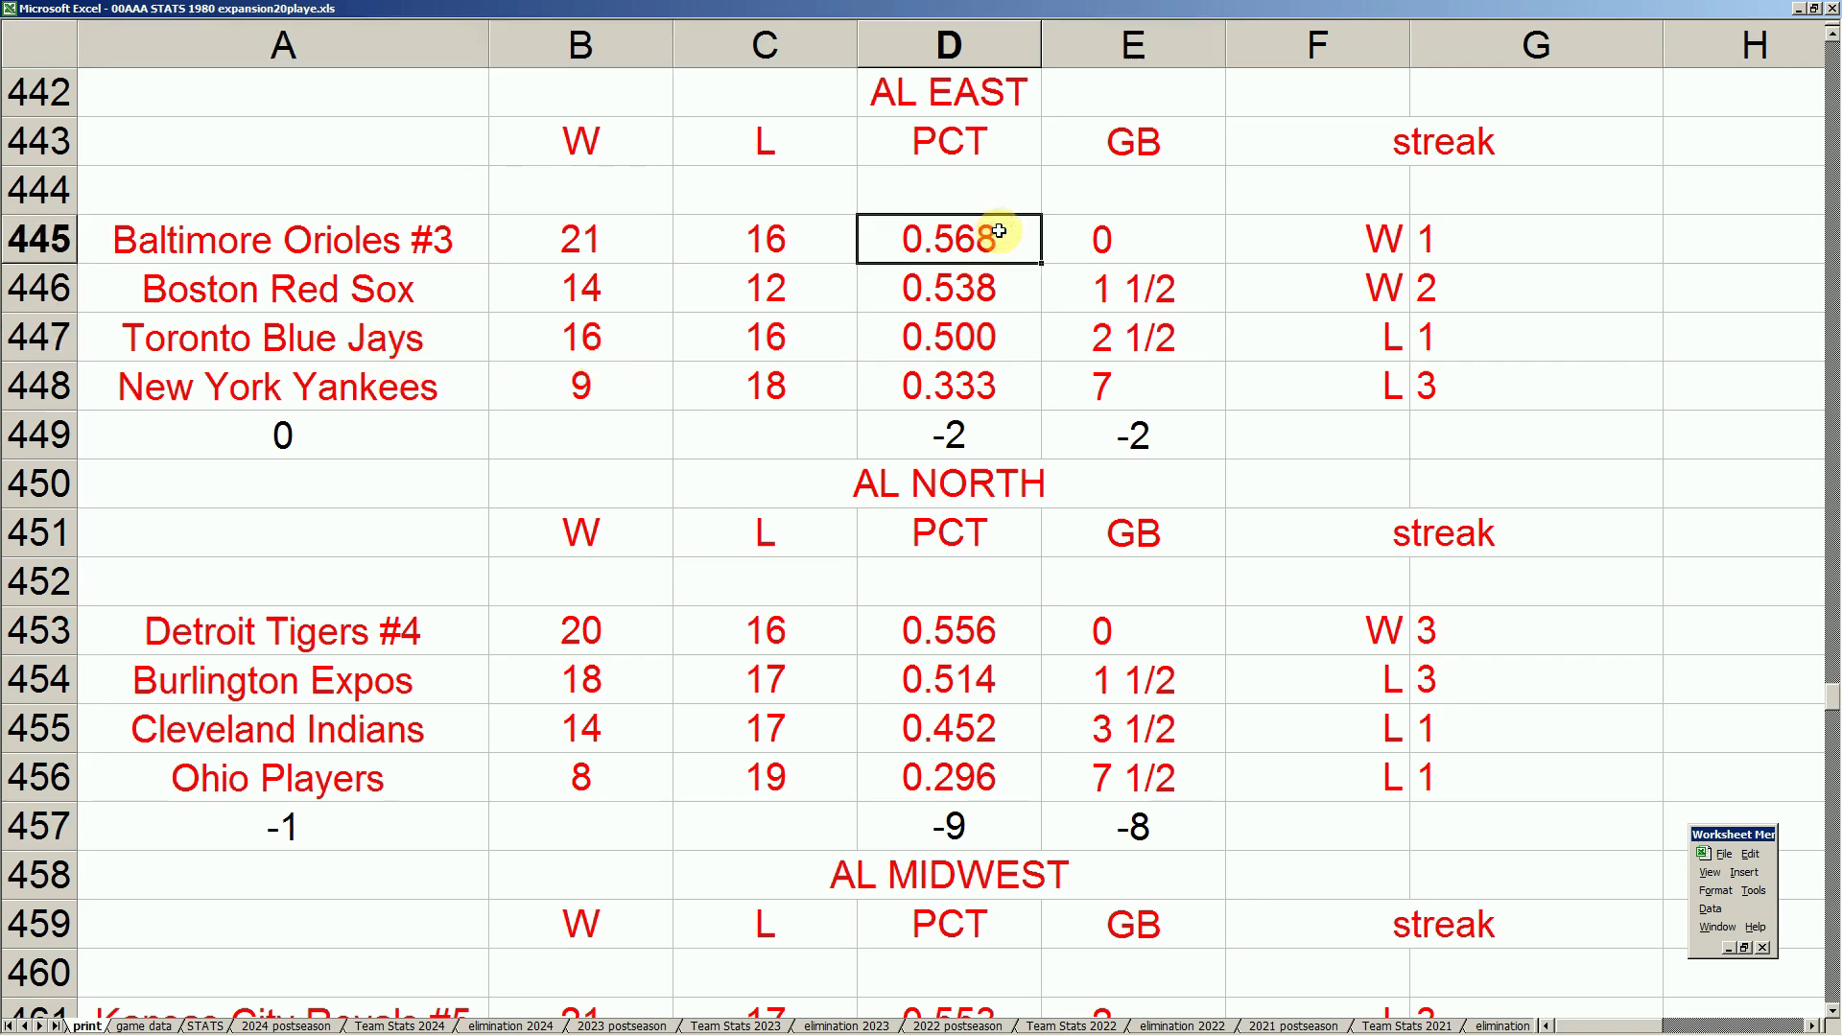
key(Right)
key(Right)
key(Right)
key(Right)
key(Right)
key(Right)
key(Right)
key(Right)
key(Right)
key(Right)
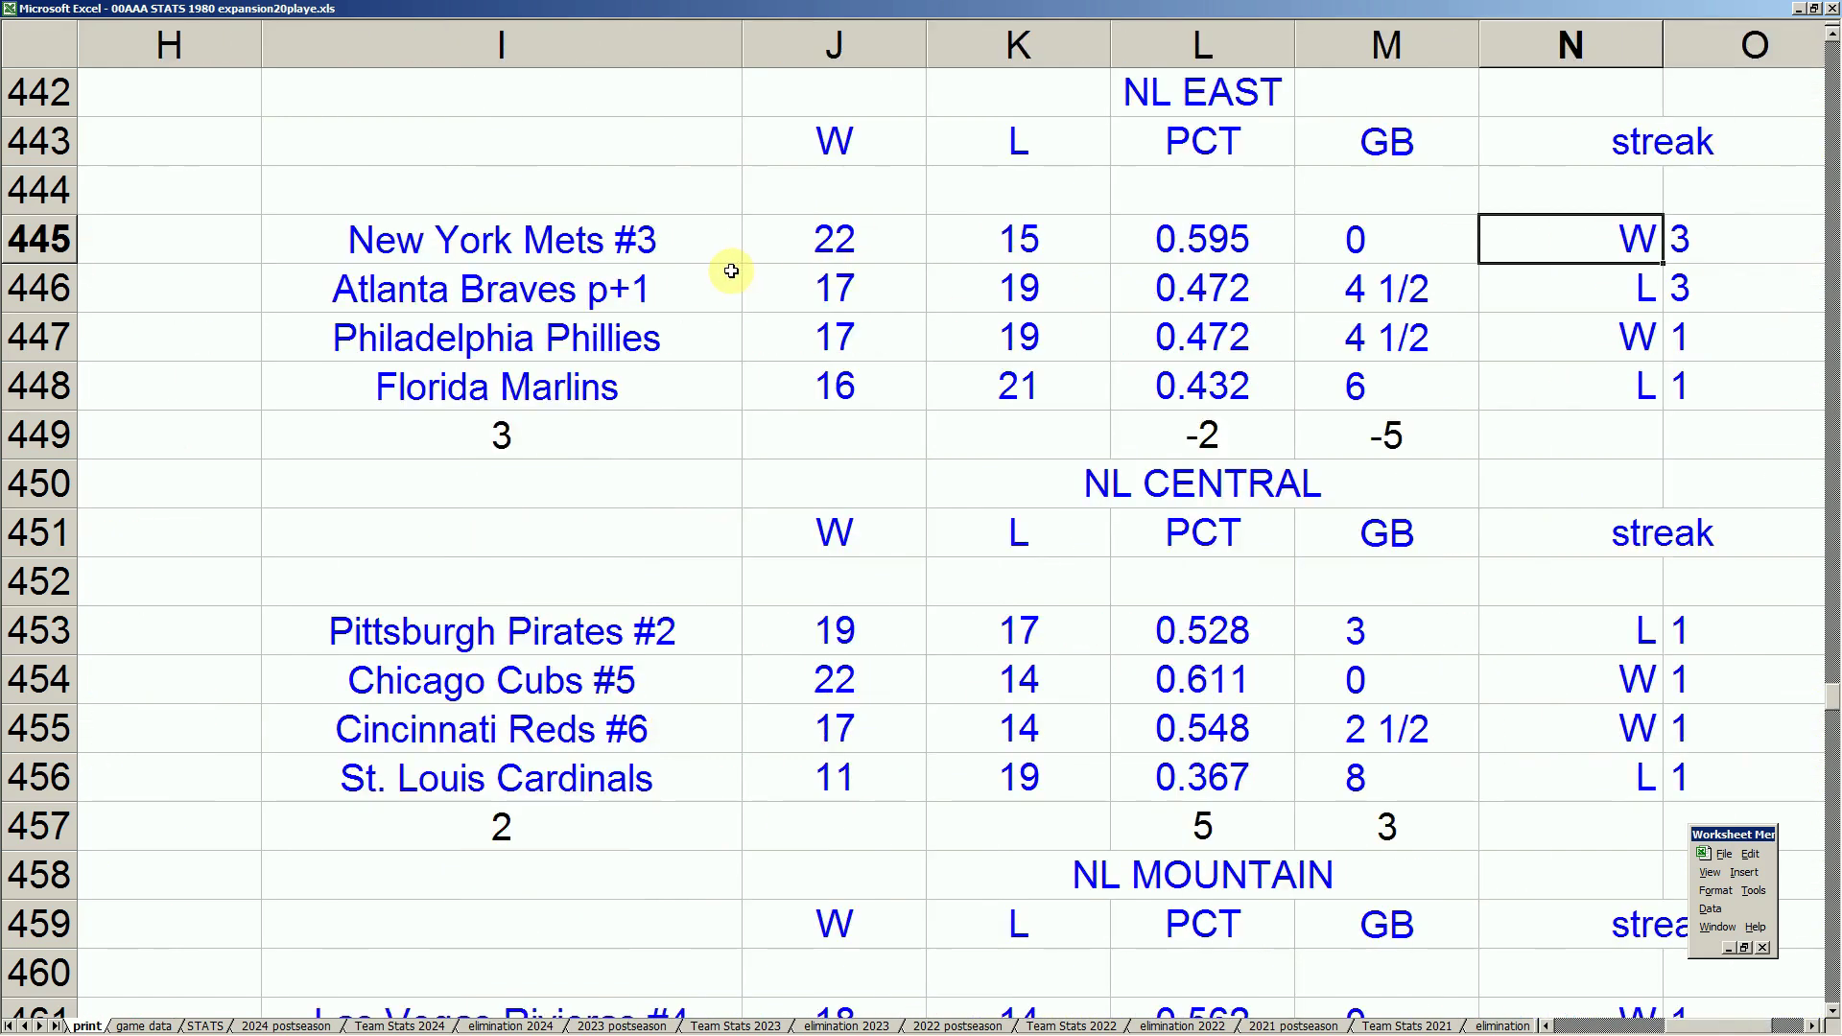
drag(649, 247, 1336, 253)
drag(721, 305, 1252, 377)
click(602, 342)
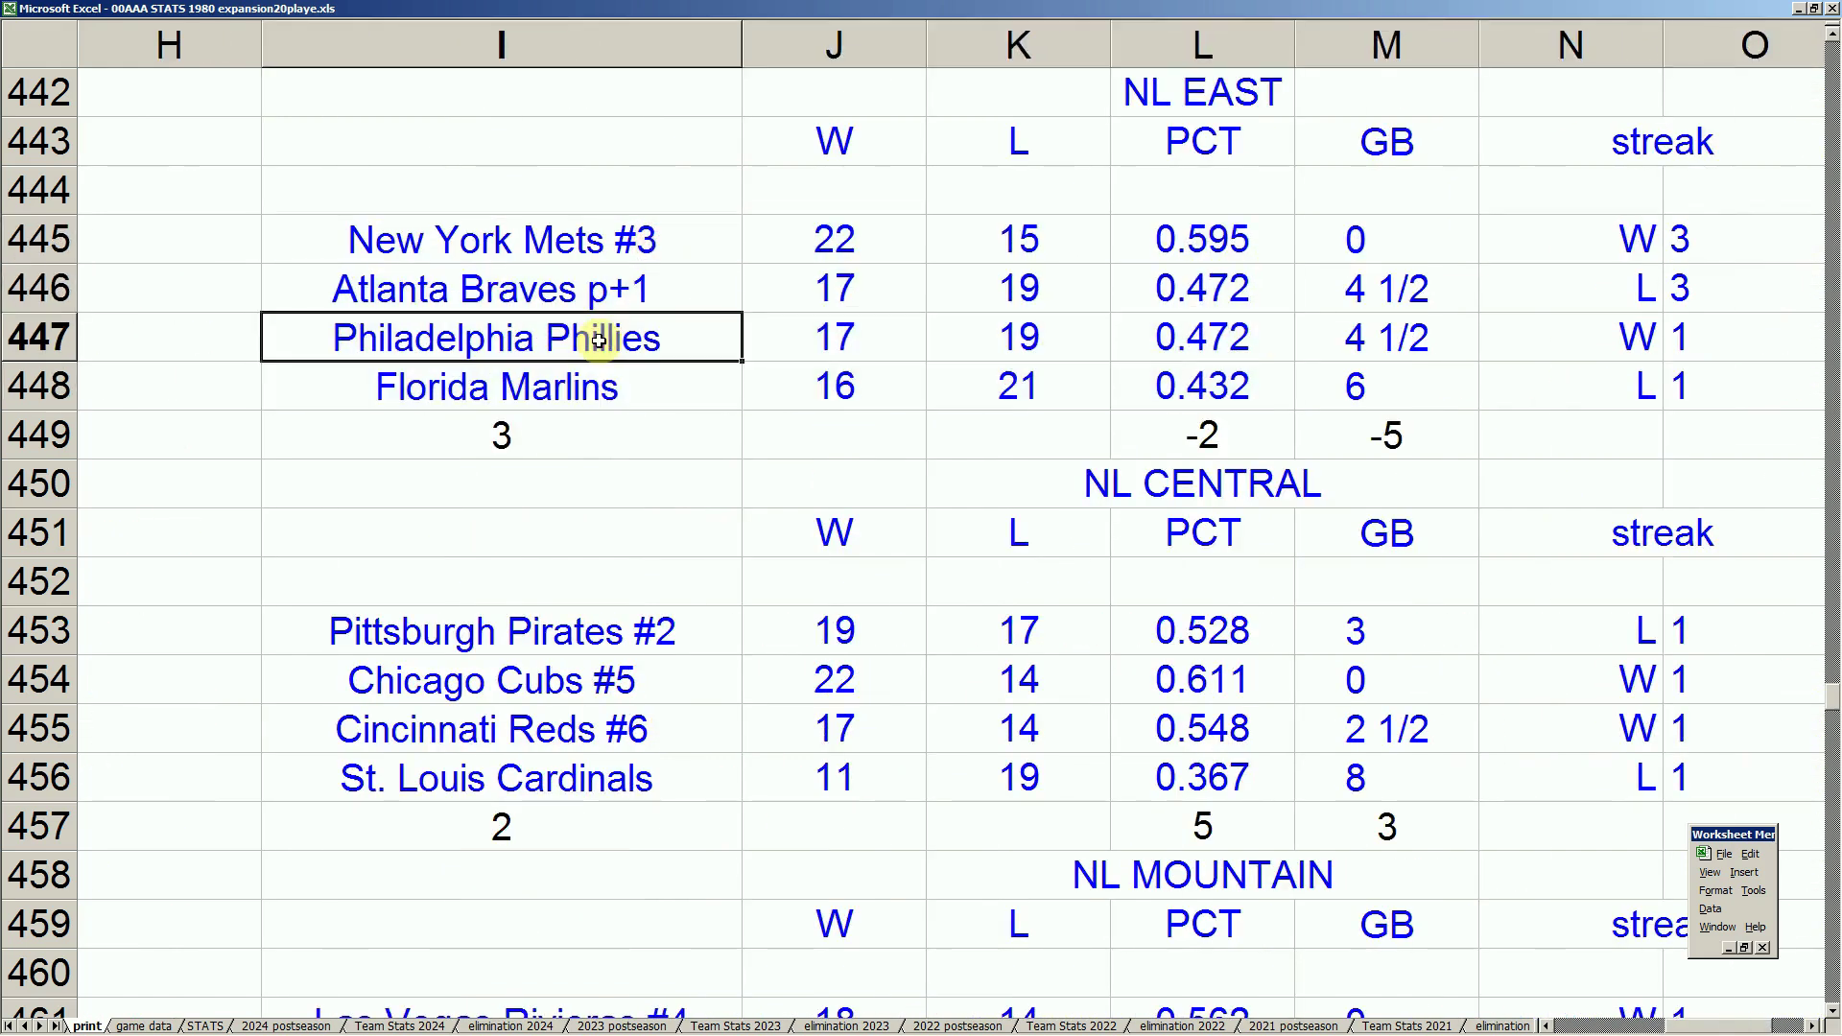
key(Left)
key(Left)
key(Left)
key(Left)
key(Left)
key(Left)
key(Left)
key(Left)
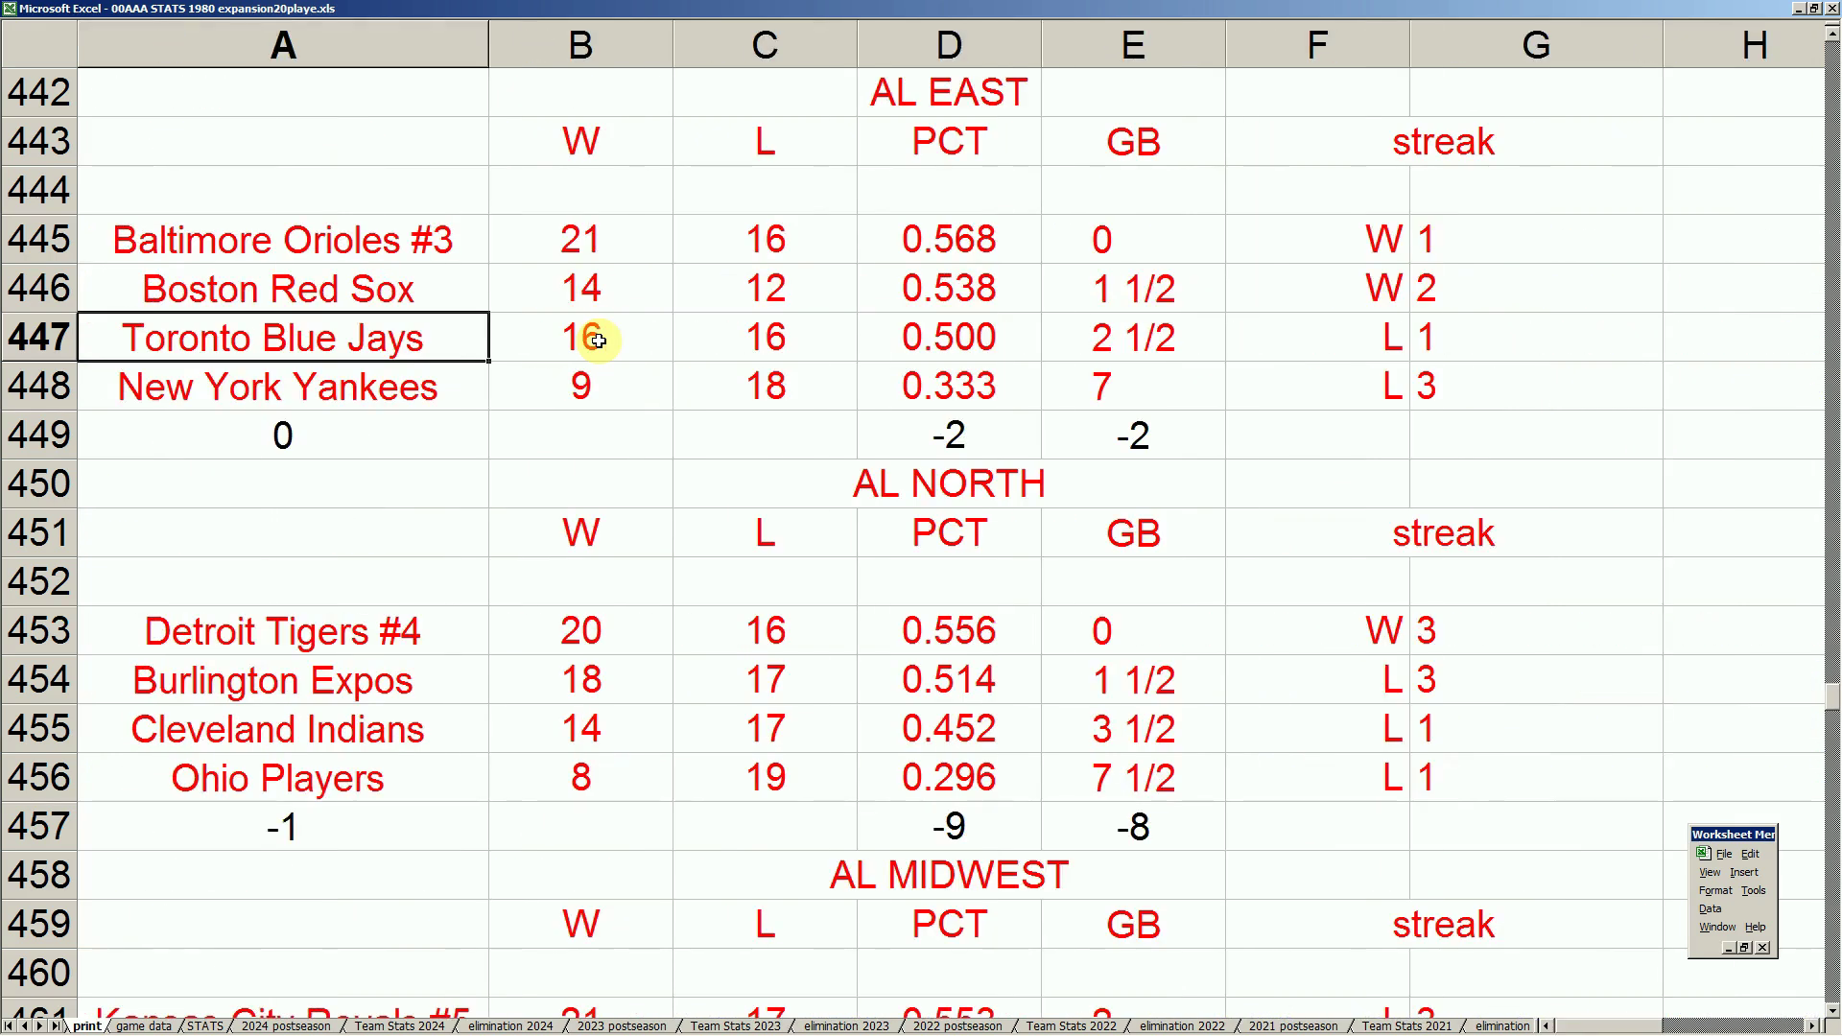
drag(452, 382, 1057, 382)
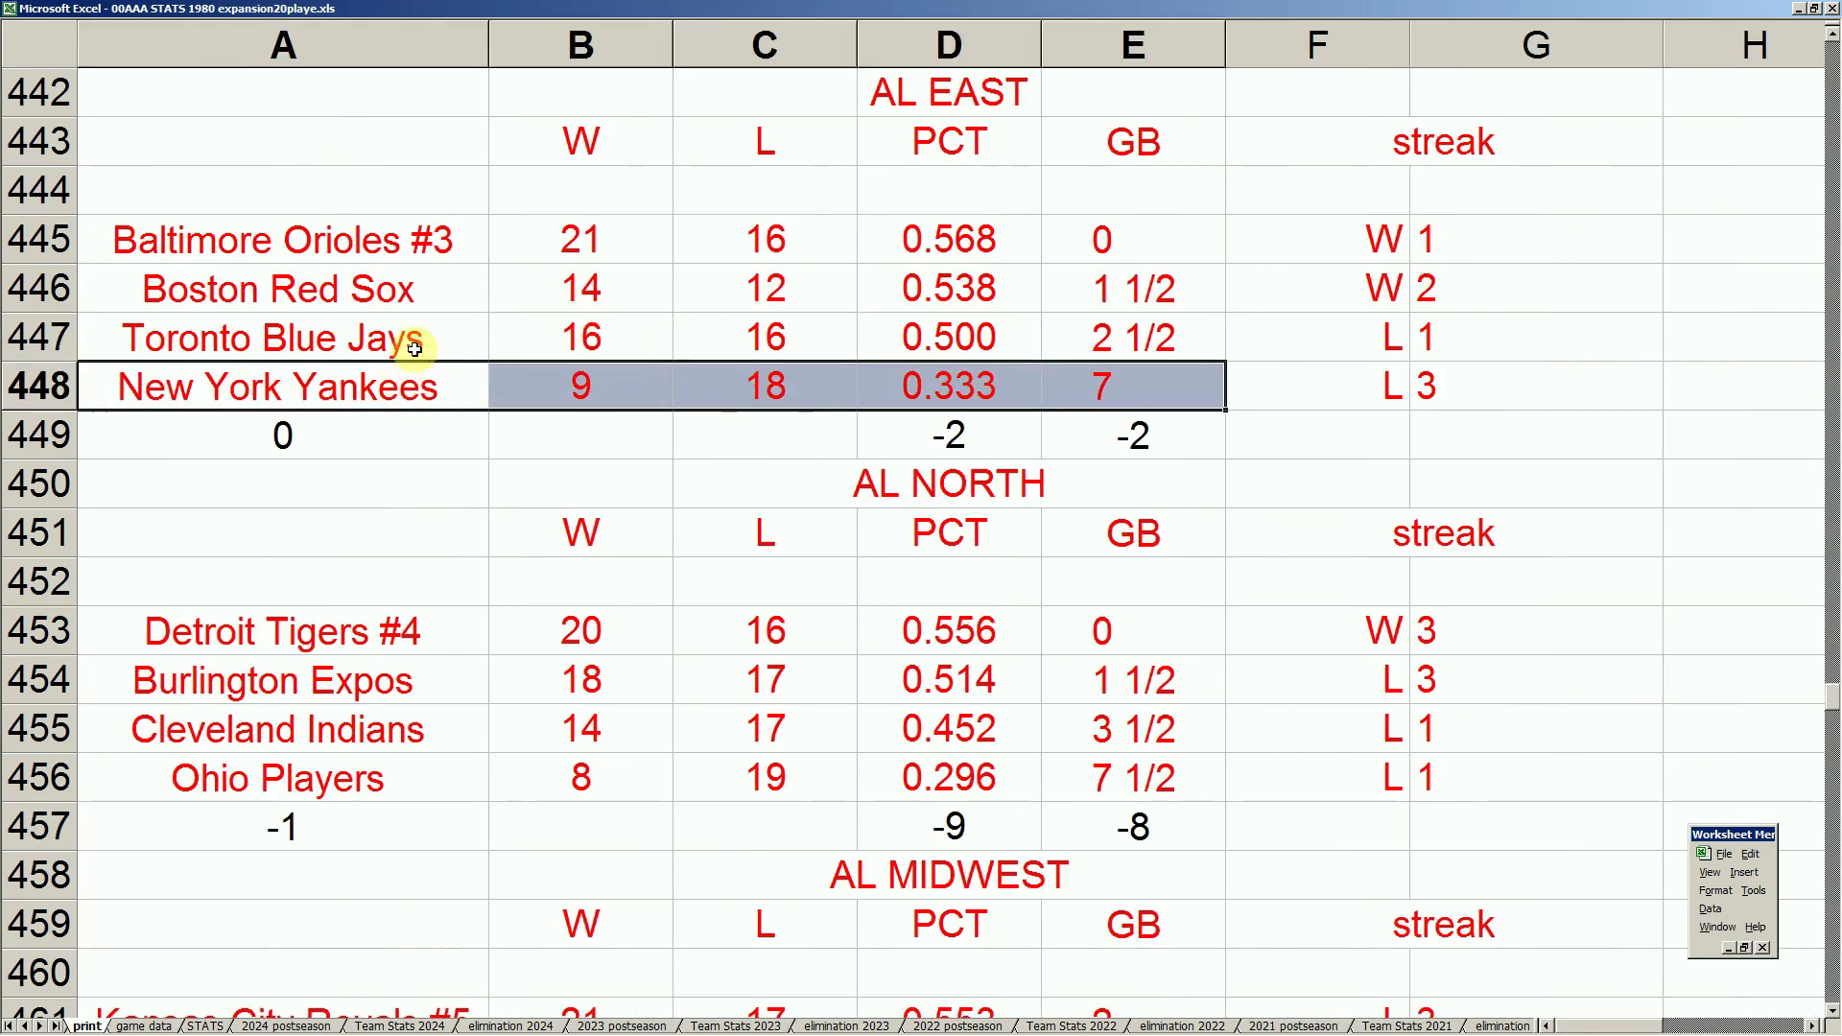
click(438, 294)
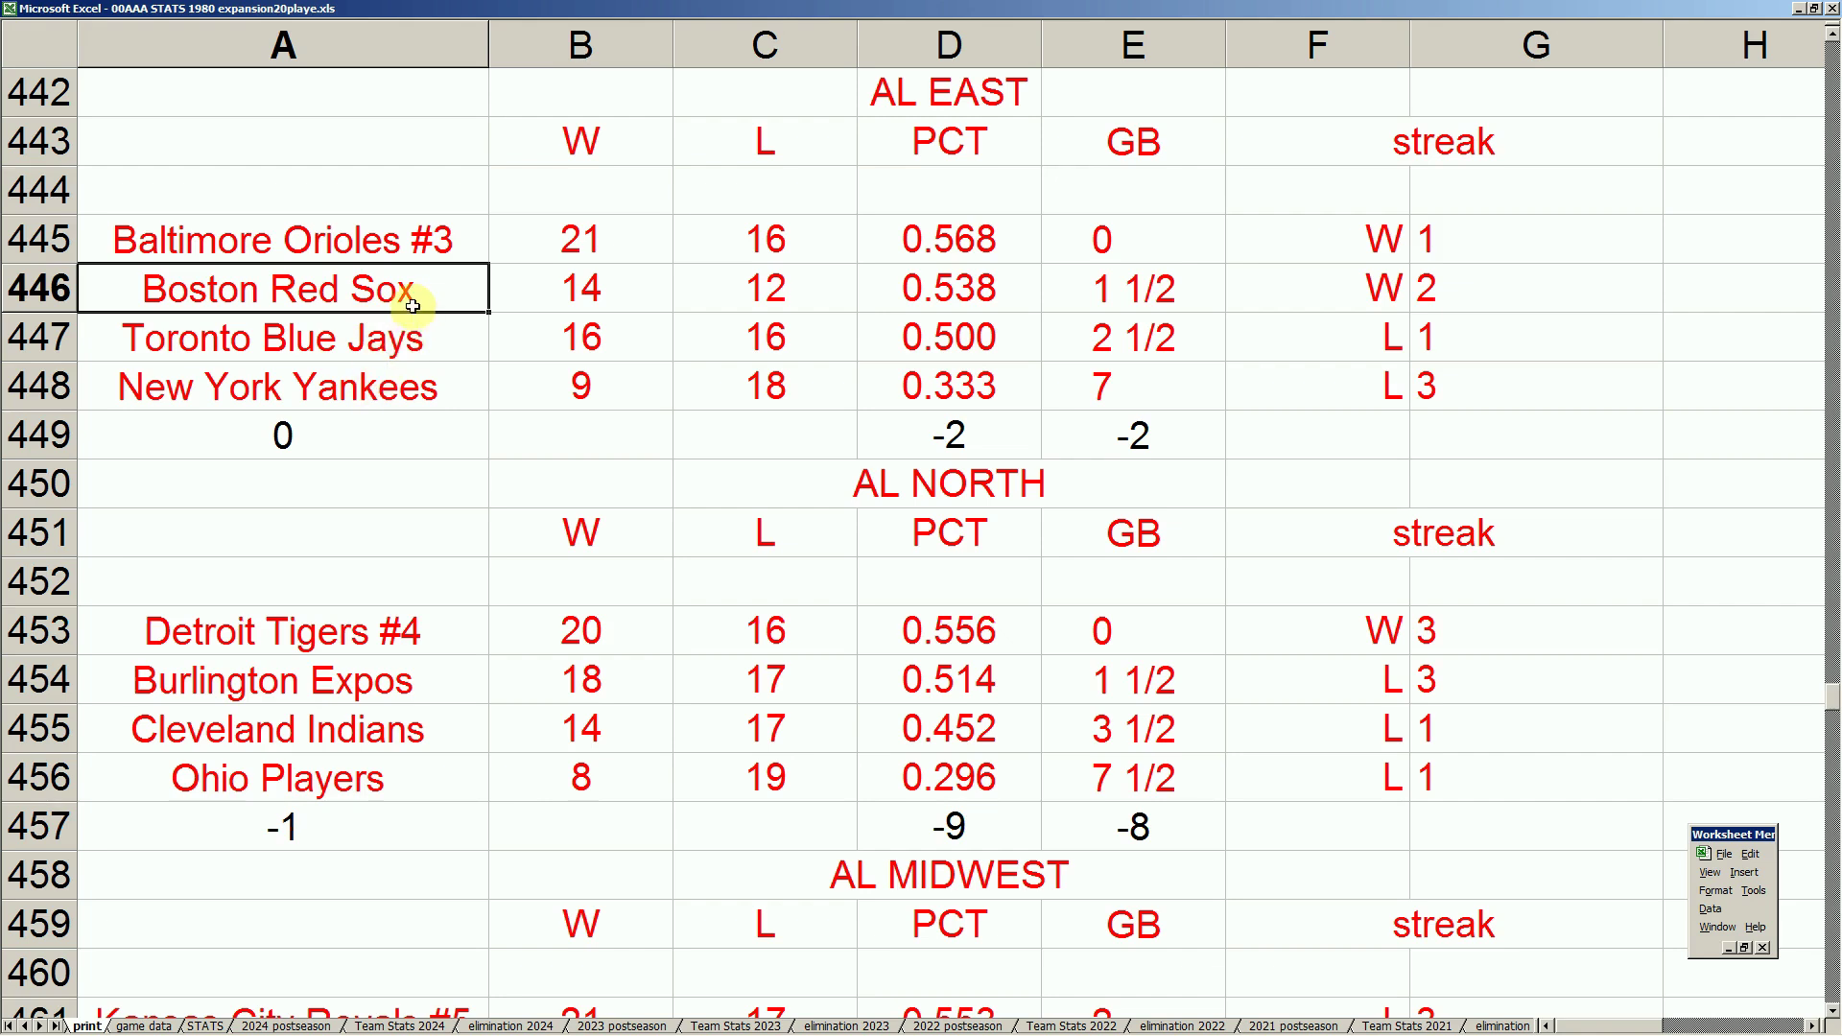
key(Down)
key(Down)
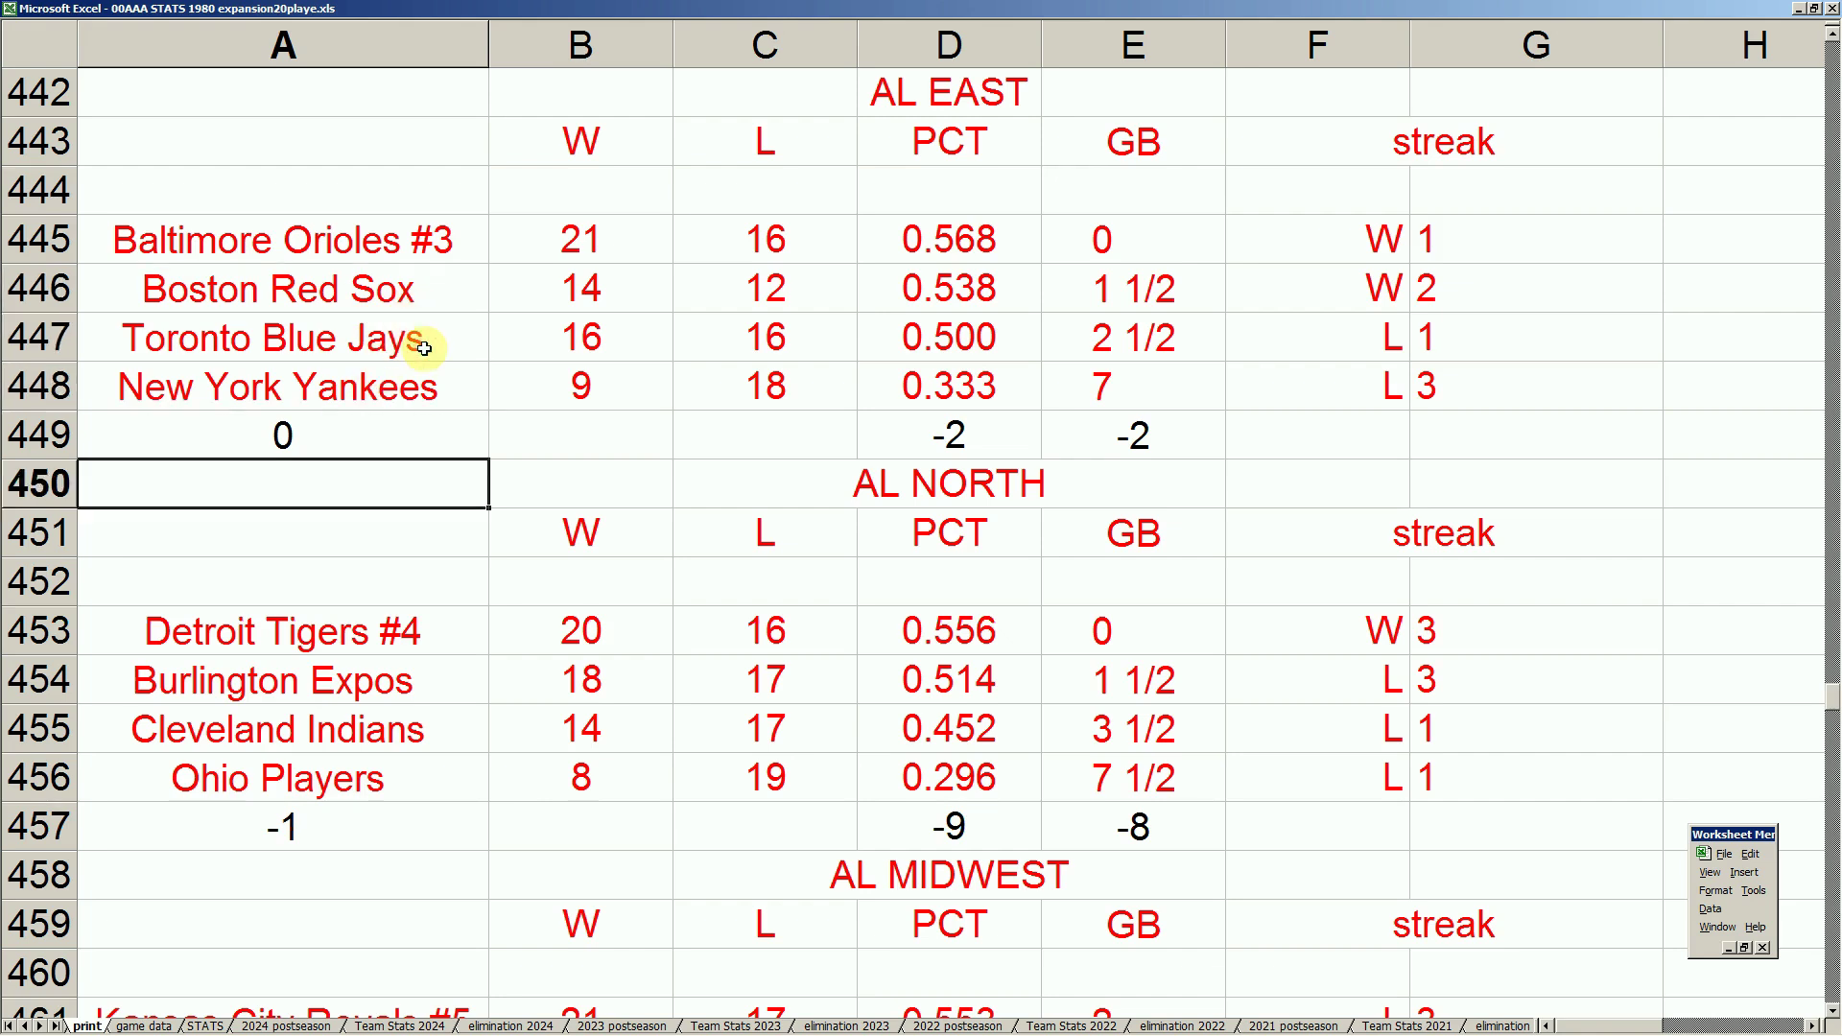
key(Down)
key(Down)
key(Down)
key(Down)
key(Down)
key(Down)
key(Down)
key(Down)
key(Down)
key(Down)
key(Down)
key(Down)
key(Down)
key(Down)
key(Down)
key(Down)
key(Down)
key(Down)
key(Down)
key(Down)
key(Down)
key(Down)
key(Down)
key(Down)
key(Down)
key(Down)
key(Down)
key(Down)
key(Down)
key(Down)
key(Down)
key(Down)
key(Down)
key(Down)
key(Up)
key(Up)
key(Up)
key(Up)
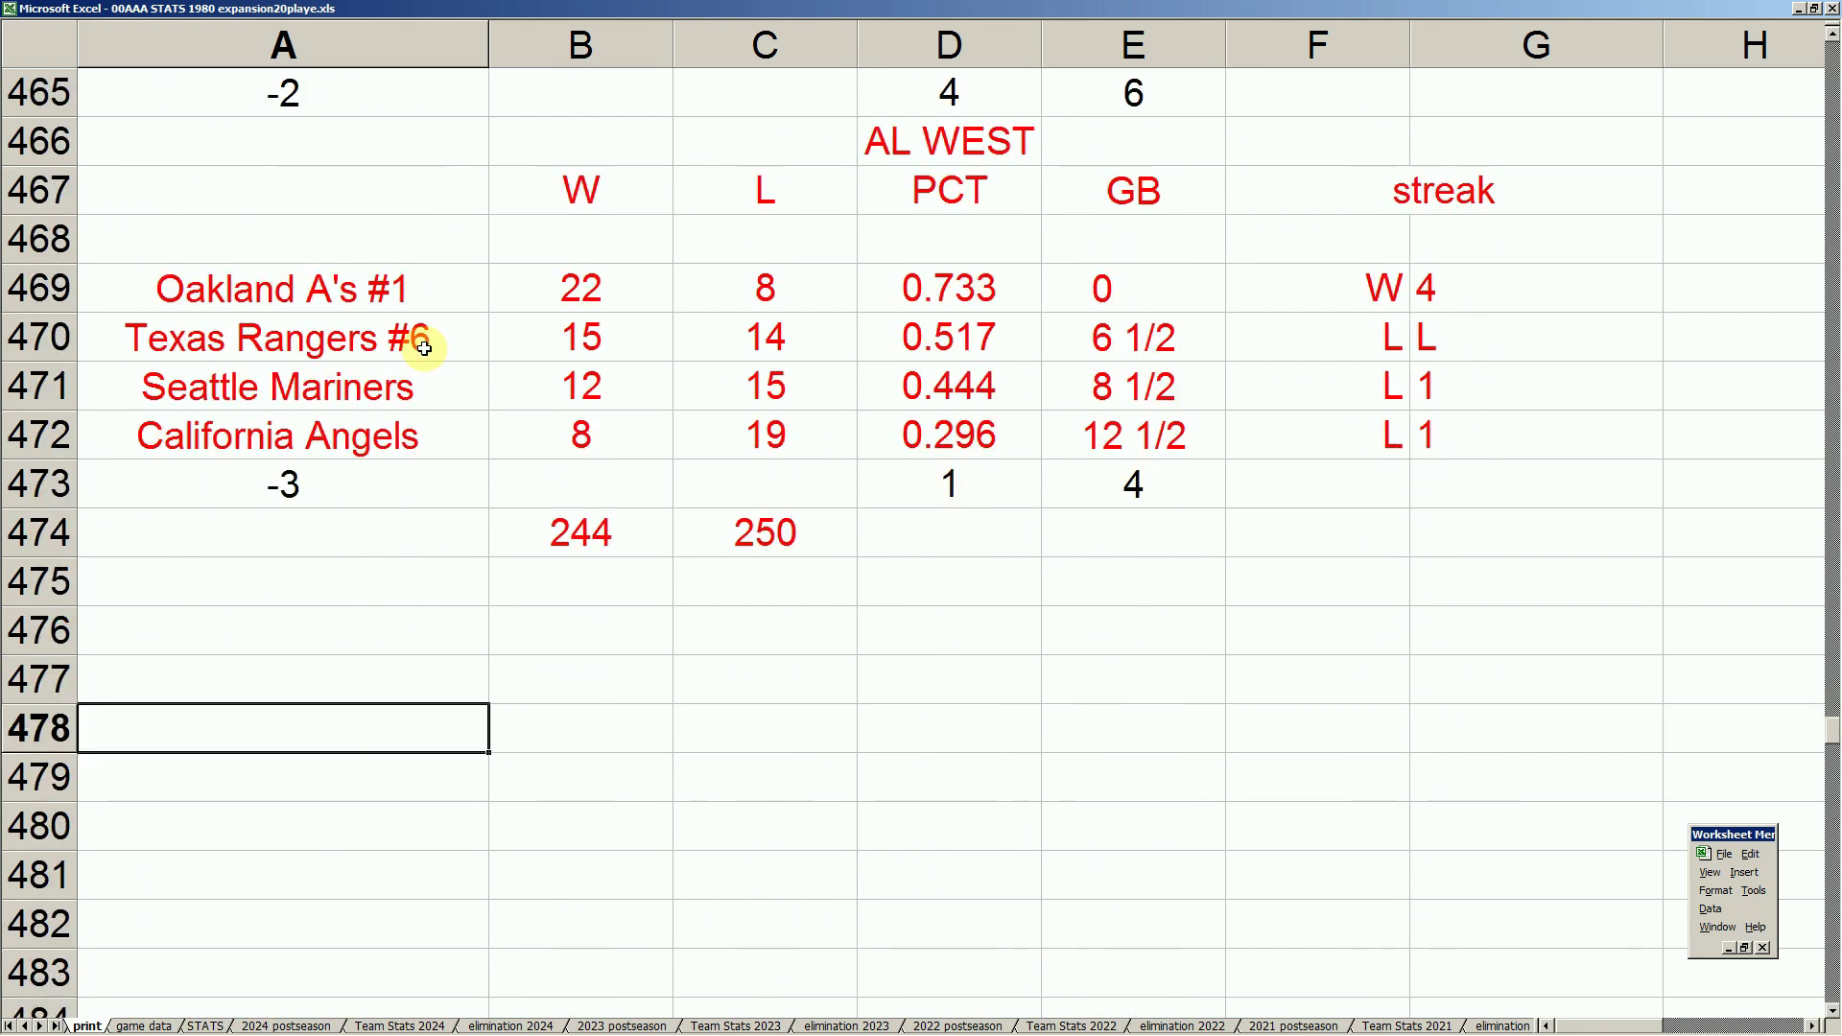
drag(428, 380, 1065, 420)
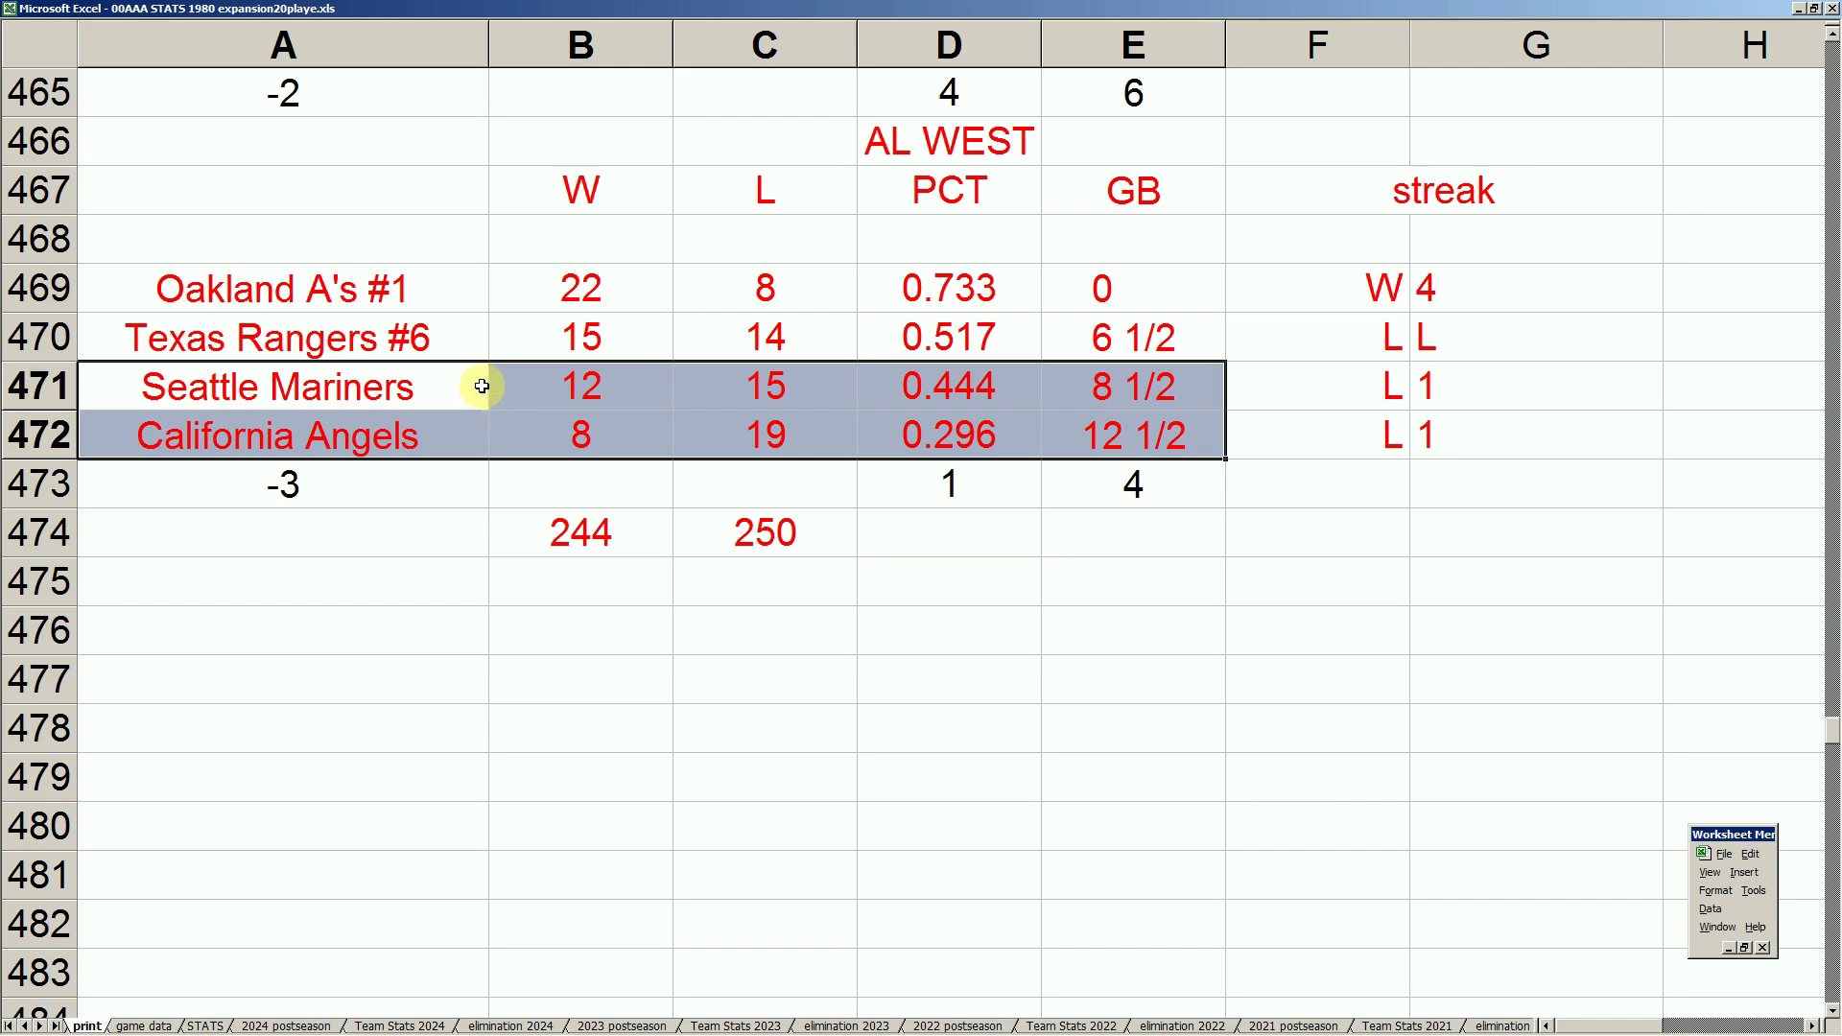
click(459, 387)
drag(454, 383, 1077, 422)
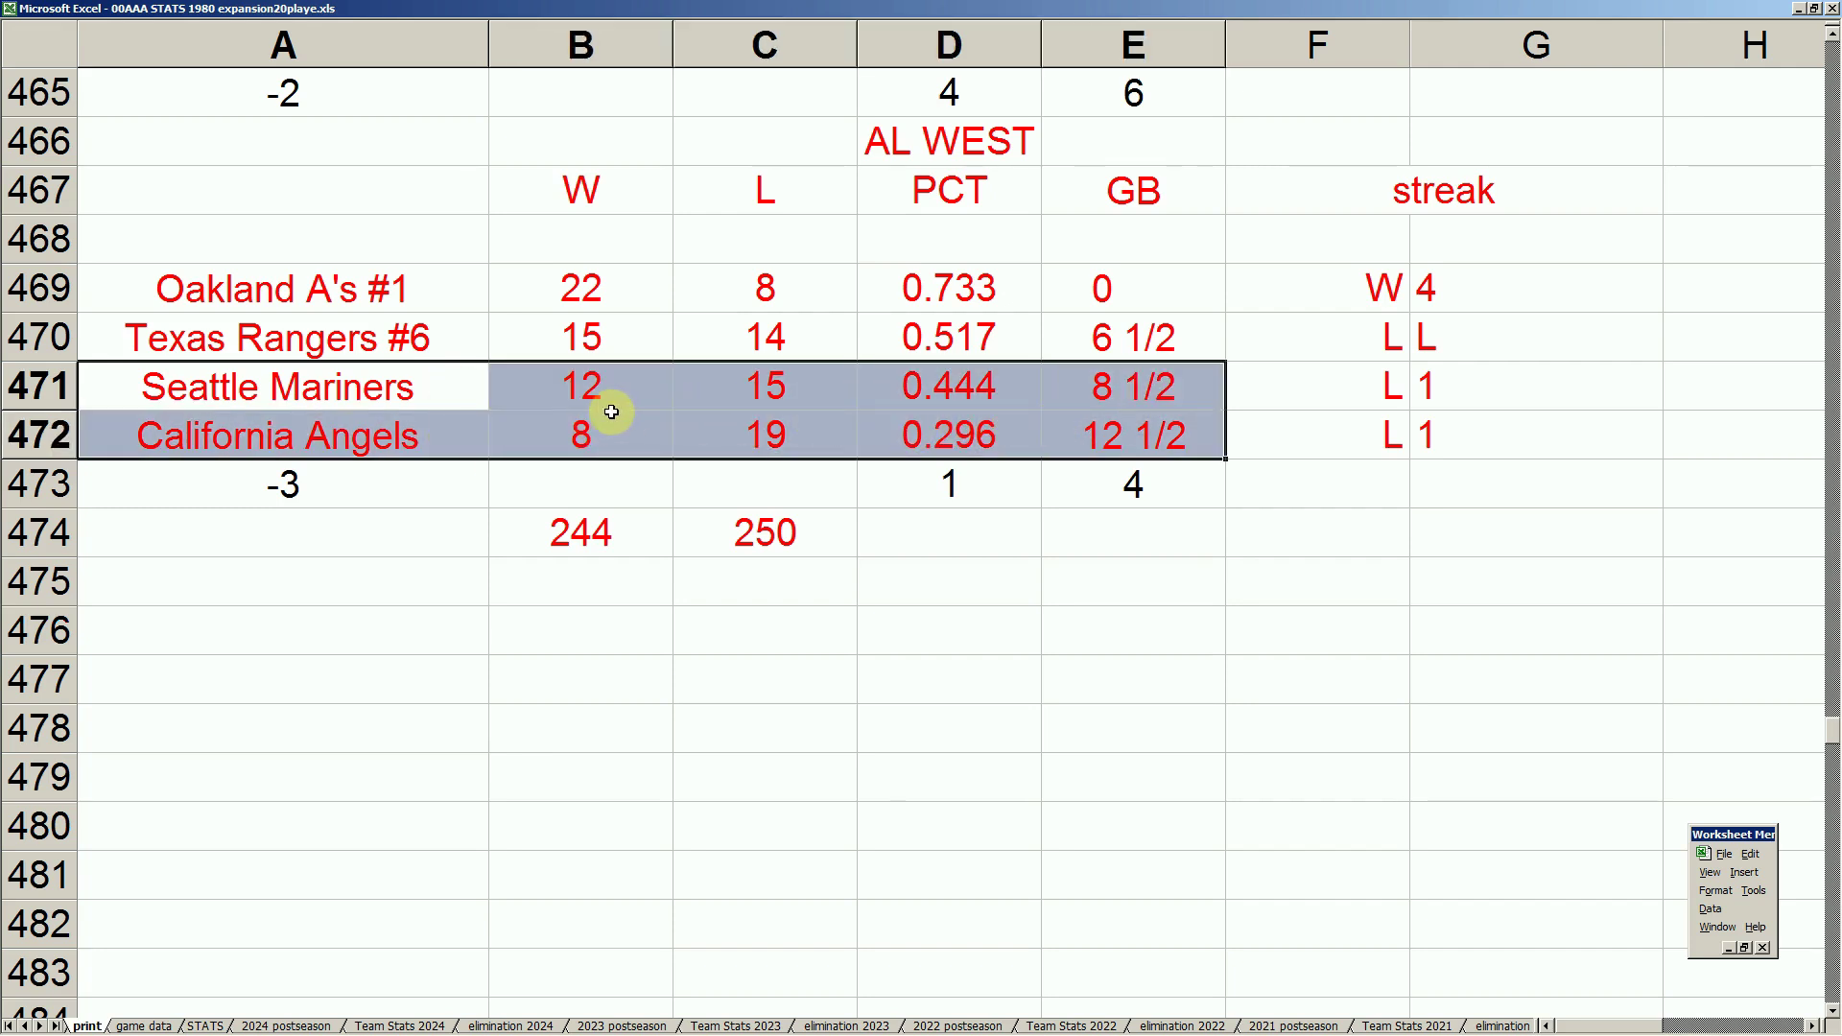
click(482, 341)
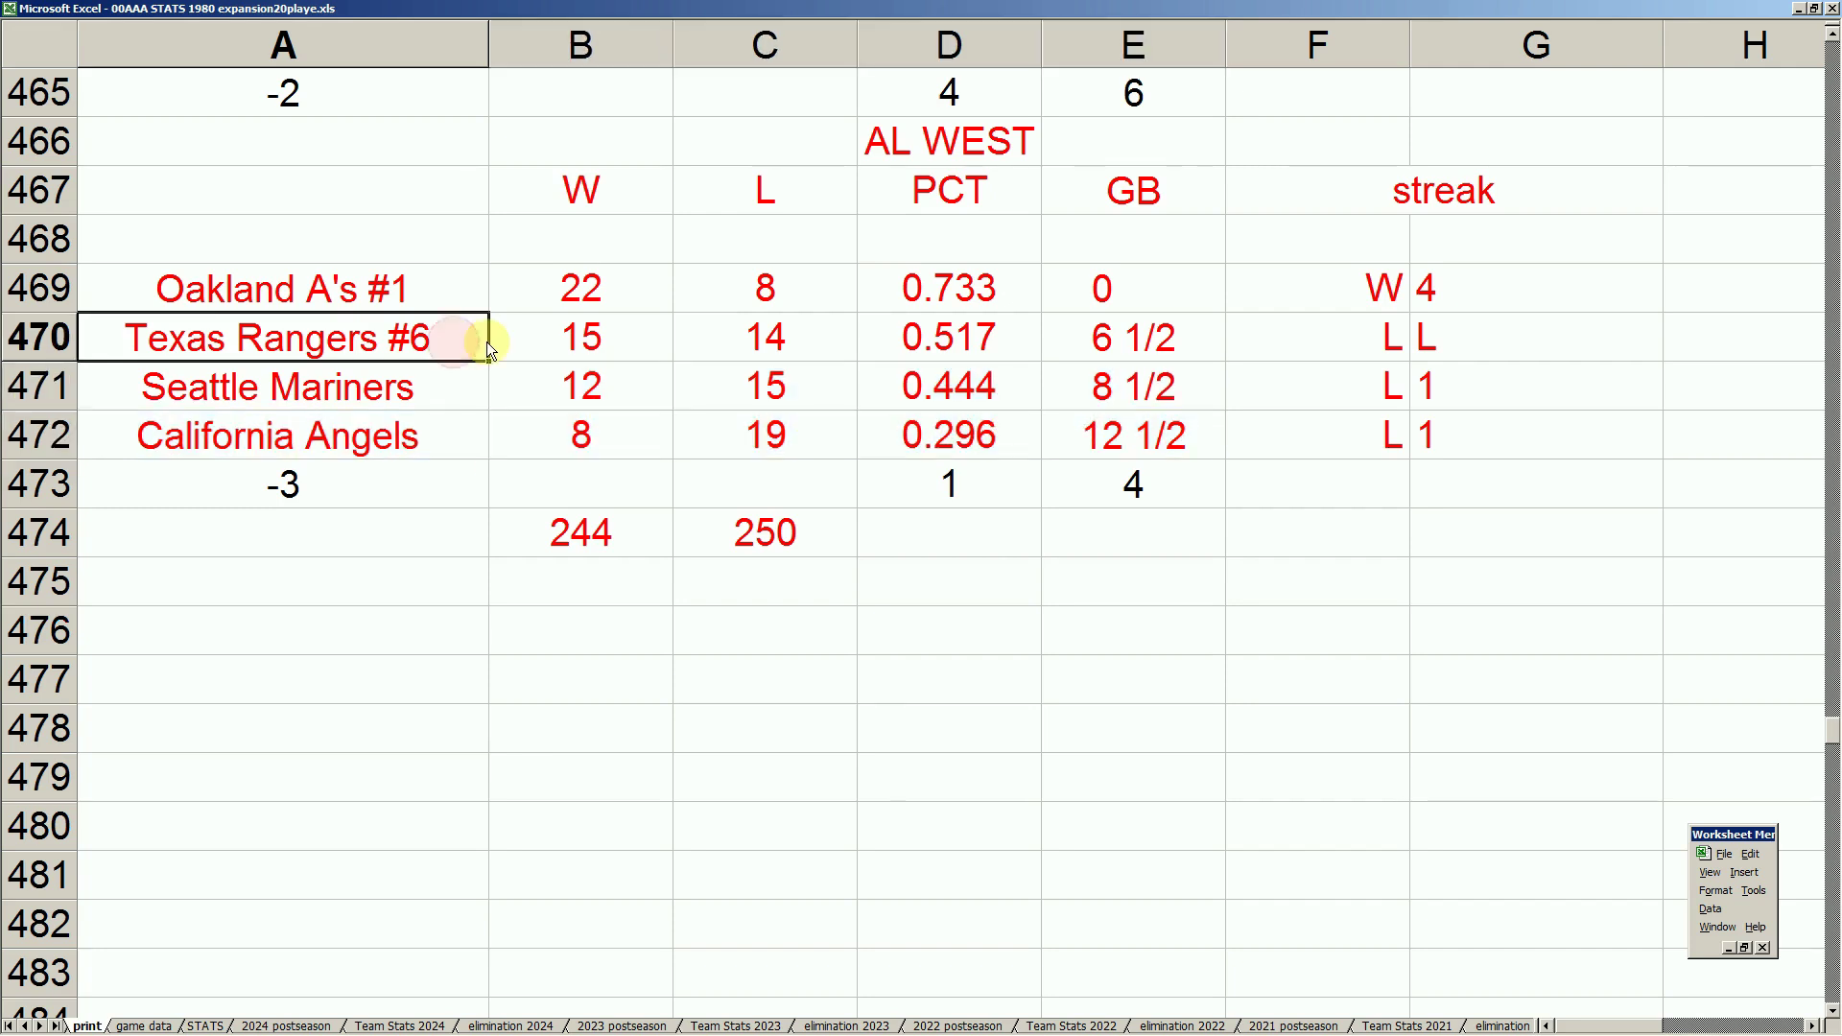
key(Up)
key(Up)
key(Up)
key(Up)
key(Up)
key(Up)
key(Up)
key(Up)
key(Up)
key(Up)
key(Up)
key(Up)
key(Up)
key(Up)
key(Up)
key(Up)
key(Up)
key(Up)
key(Up)
key(Up)
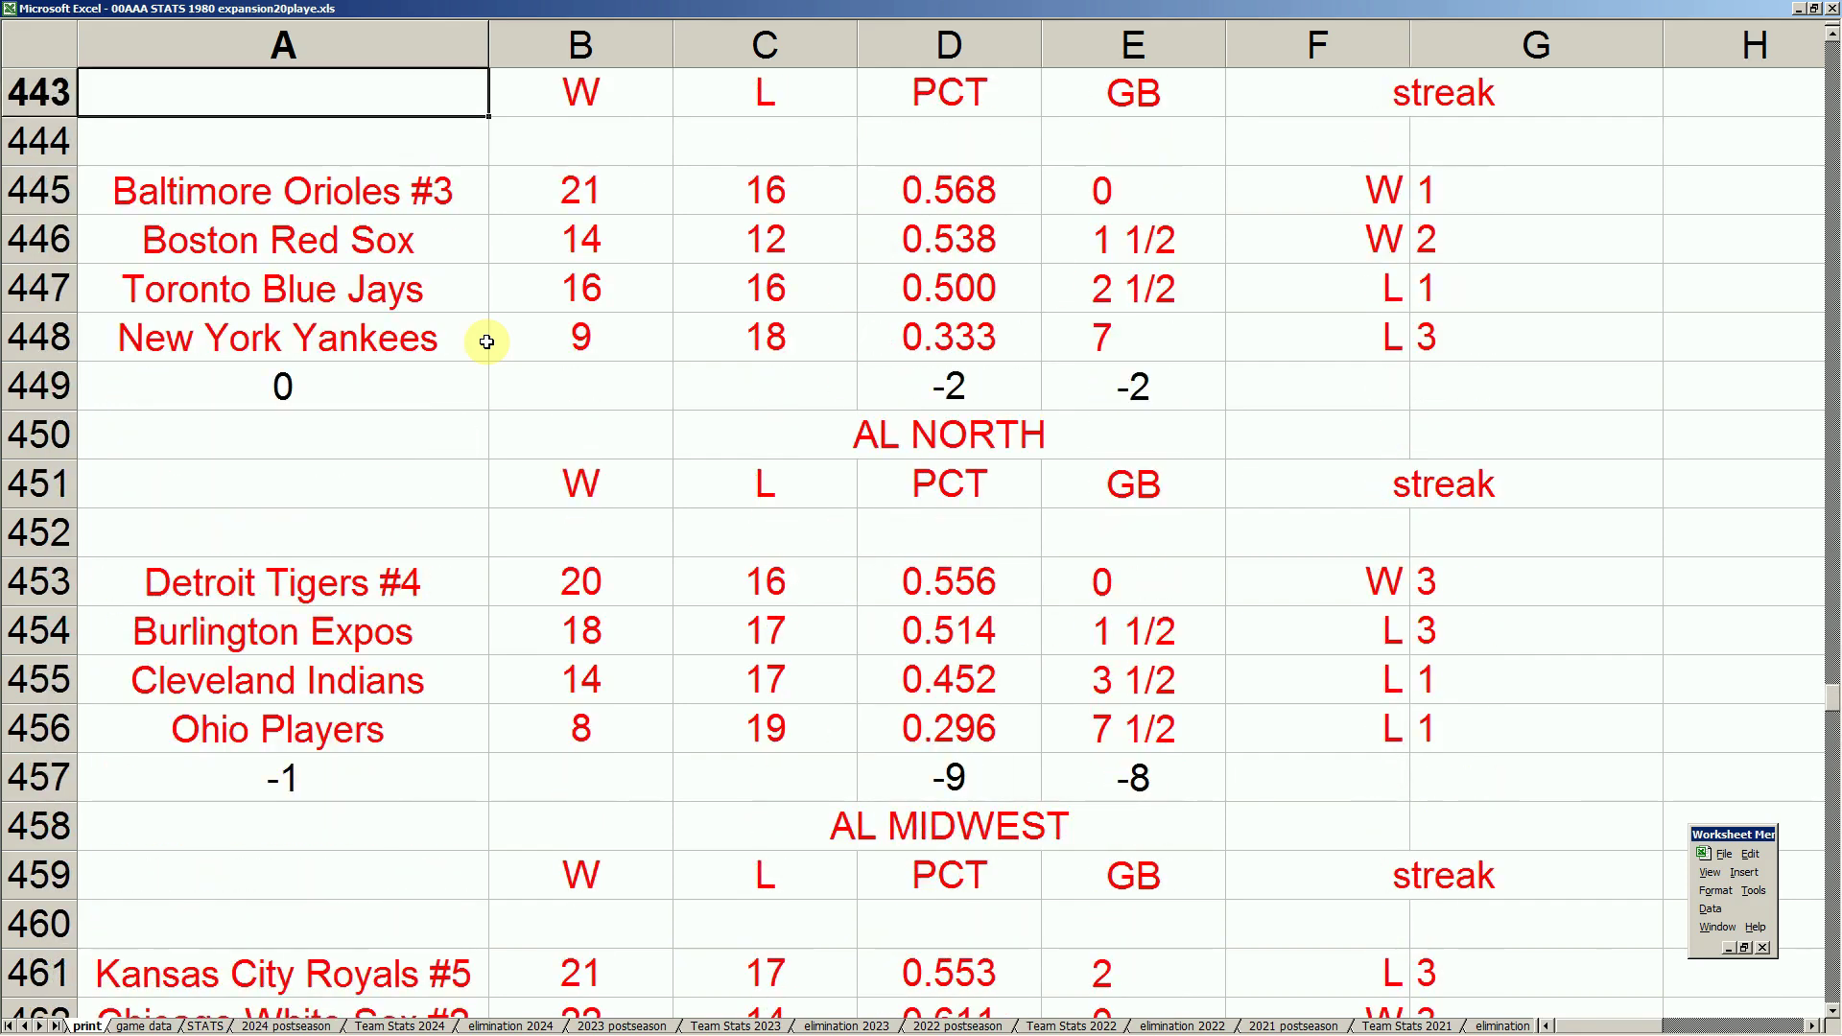
key(Down)
key(Down)
key(Down)
key(Down)
key(Down)
key(Down)
key(Down)
key(Down)
key(Down)
key(Down)
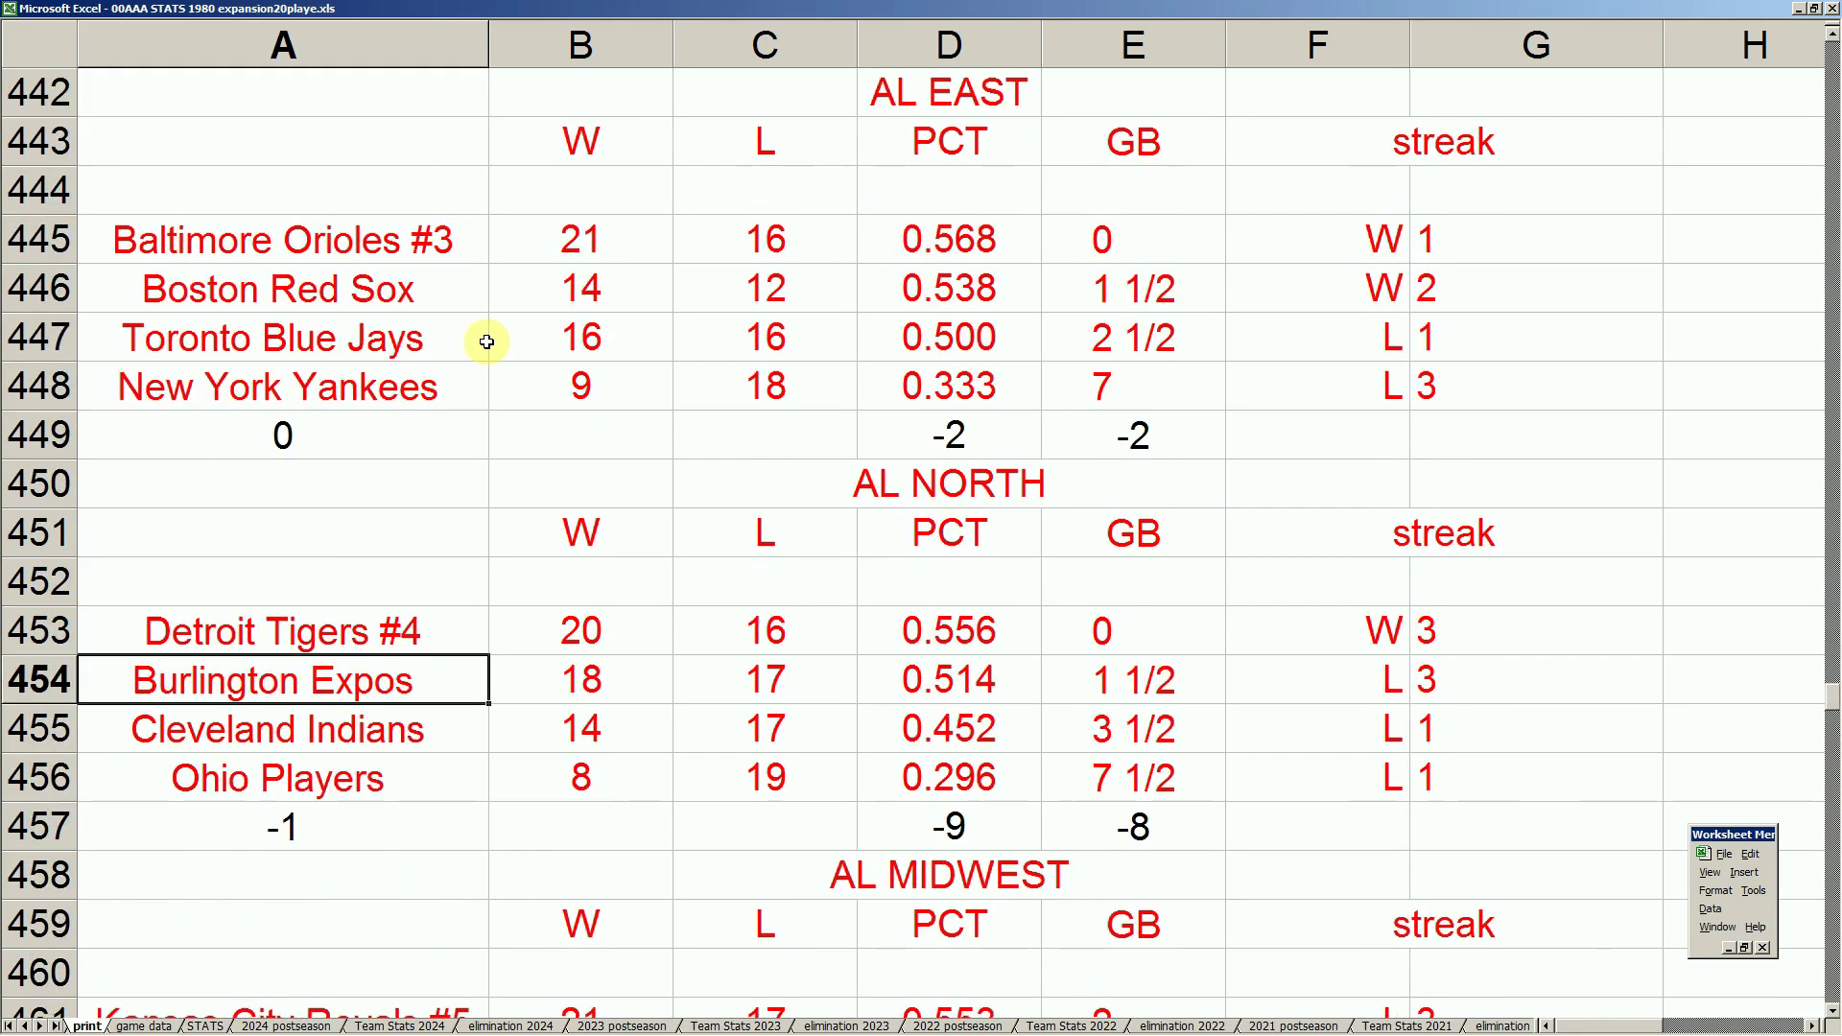
key(Down)
key(Up)
key(Up)
key(Up)
key(Up)
key(Up)
key(Up)
key(Up)
key(Up)
key(Down)
key(Down)
key(Down)
key(Down)
key(Down)
key(Down)
key(Down)
key(Down)
key(Up)
key(Down)
key(Down)
key(Down)
key(Down)
key(Down)
key(Down)
key(Down)
key(Down)
key(Down)
key(Down)
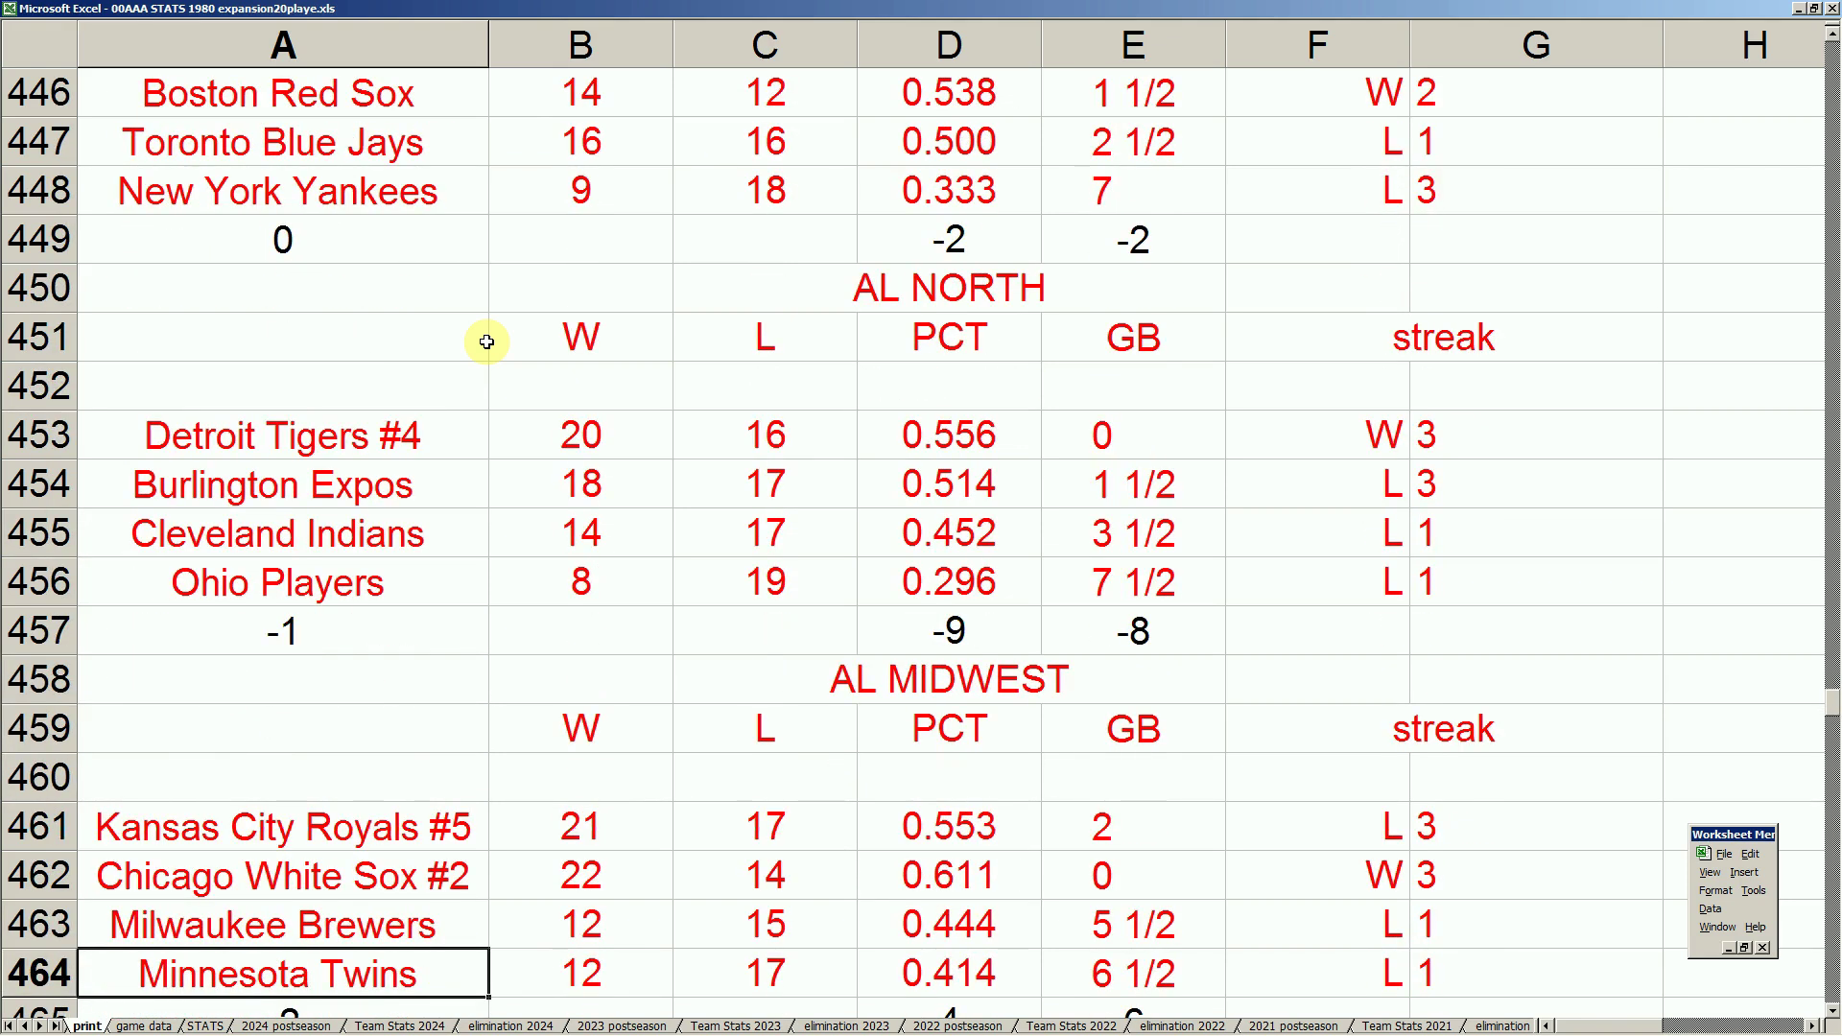
key(Up)
key(Up)
key(Up)
key(Up)
key(Up)
key(Up)
key(Up)
key(Up)
key(Up)
key(Up)
key(Up)
key(Up)
key(Up)
key(Up)
key(Up)
key(Up)
key(Up)
key(Up)
key(Up)
key(Down)
key(Down)
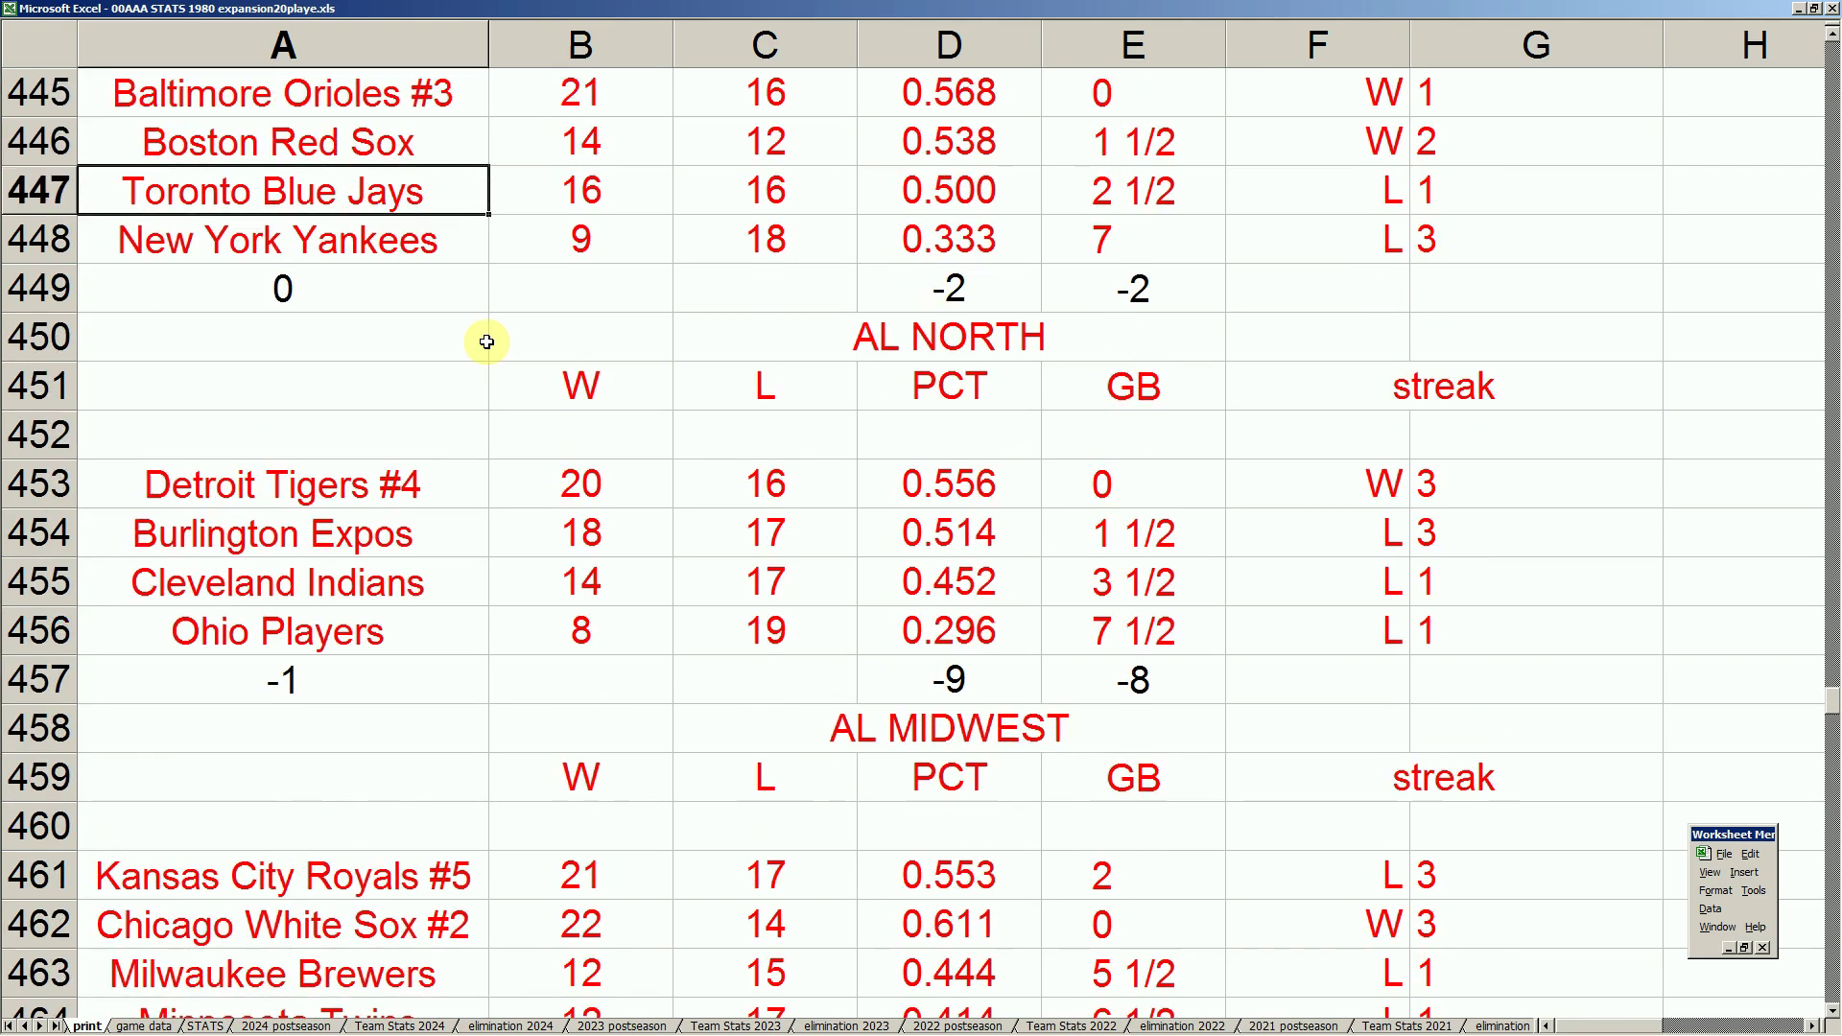
key(Up)
key(Down)
key(Down)
key(Down)
key(Down)
key(Down)
key(Down)
key(Down)
key(Down)
key(Down)
key(Down)
key(Down)
key(Down)
key(Down)
key(Down)
key(Down)
key(Down)
key(Down)
key(Down)
key(Down)
key(Down)
key(Up)
key(Up)
key(Up)
key(Up)
key(Up)
key(Up)
key(Up)
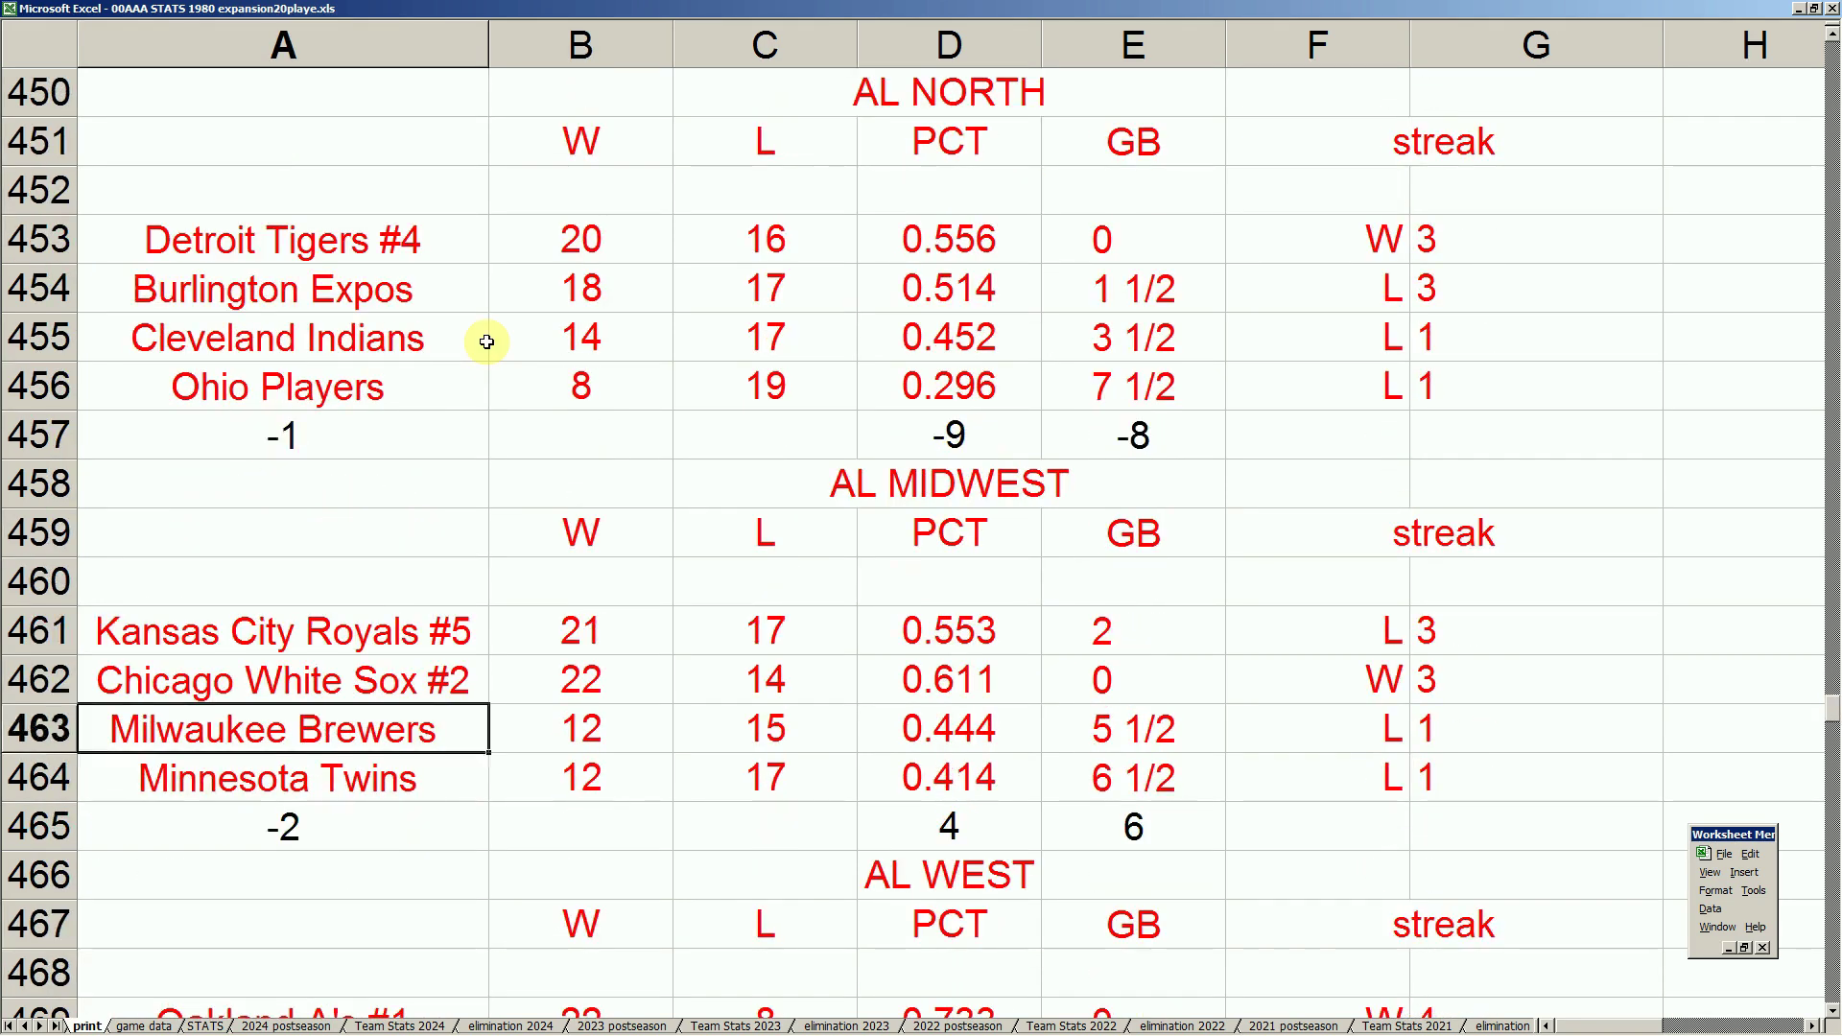
key(Down)
key(Down)
key(Down)
key(Down)
key(Down)
key(Down)
key(Down)
key(Down)
key(Down)
key(Down)
key(Down)
key(Up)
key(Up)
key(Right)
key(Right)
key(Right)
key(Left)
key(Left)
key(Left)
key(Right)
key(Right)
key(Right)
key(Right)
key(Left)
key(Left)
key(Left)
key(Left)
key(Right)
key(Right)
key(Left)
key(Left)
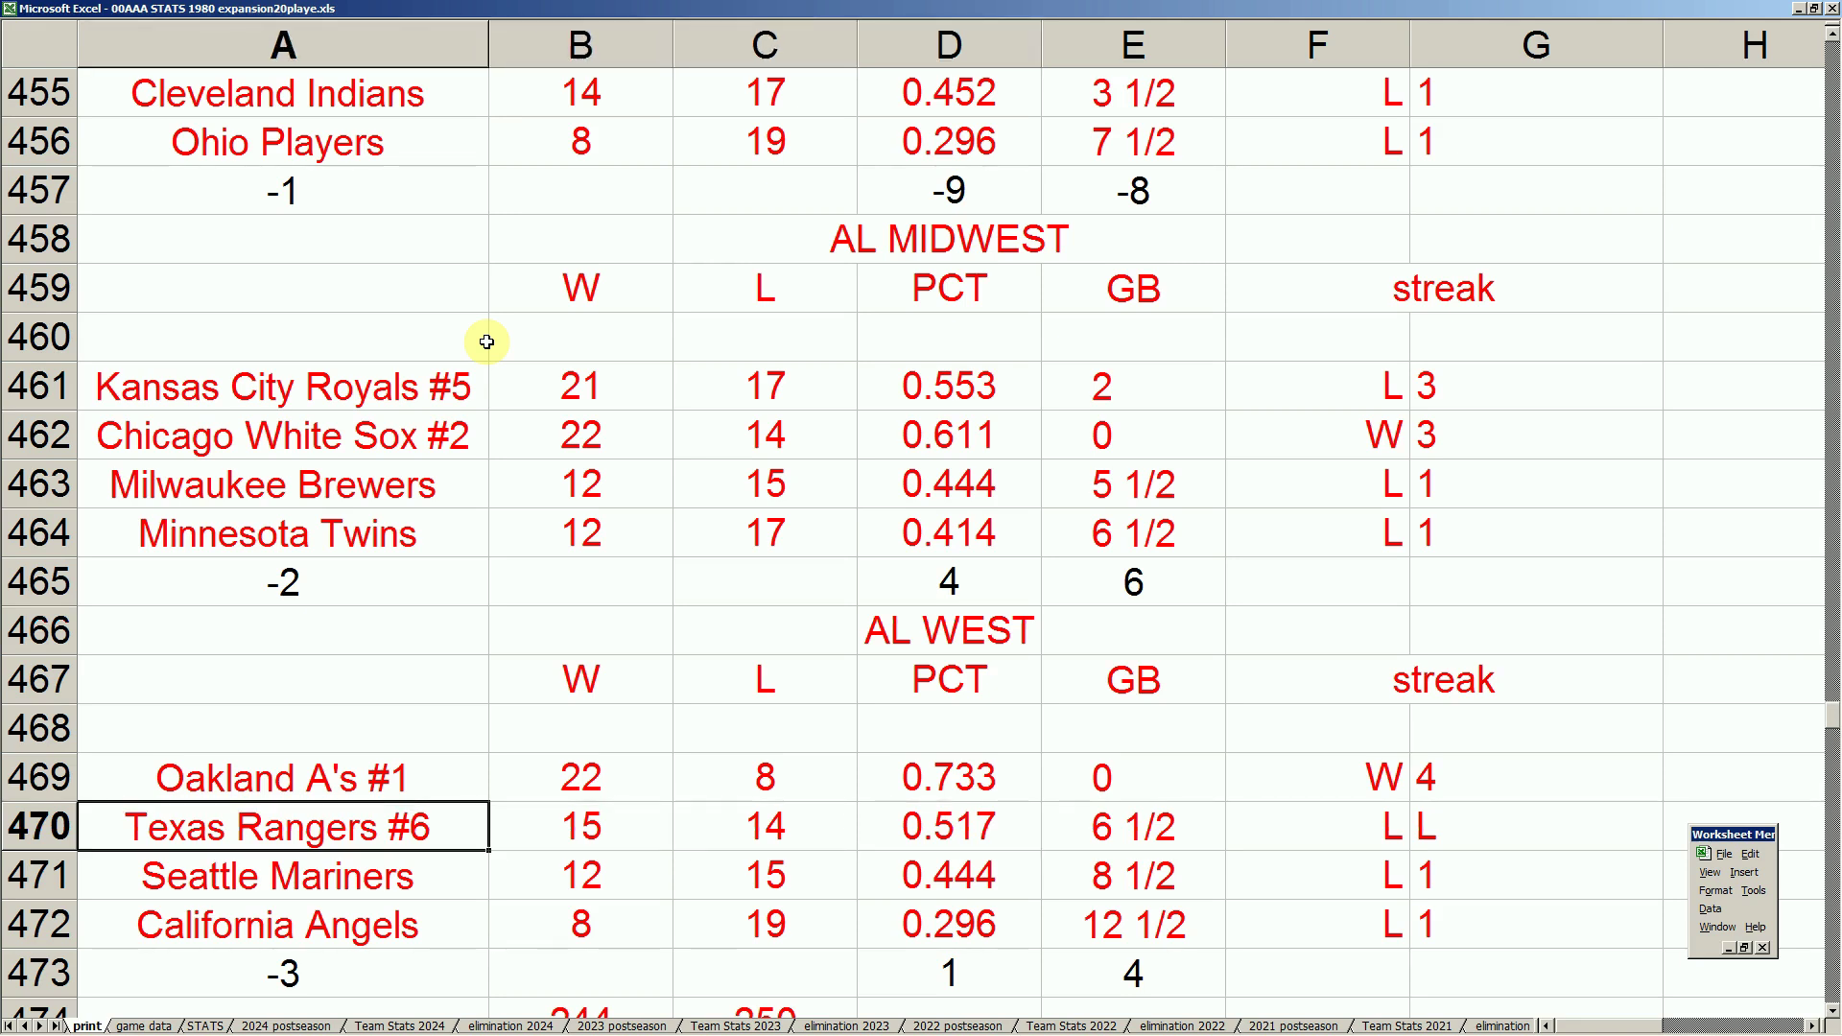
key(Up)
key(Up)
key(Up)
key(Up)
key(Up)
key(Up)
key(Up)
key(Up)
key(Up)
key(Up)
key(Up)
key(Up)
key(Up)
key(Up)
key(Up)
key(Up)
key(Up)
key(Up)
key(Up)
key(Up)
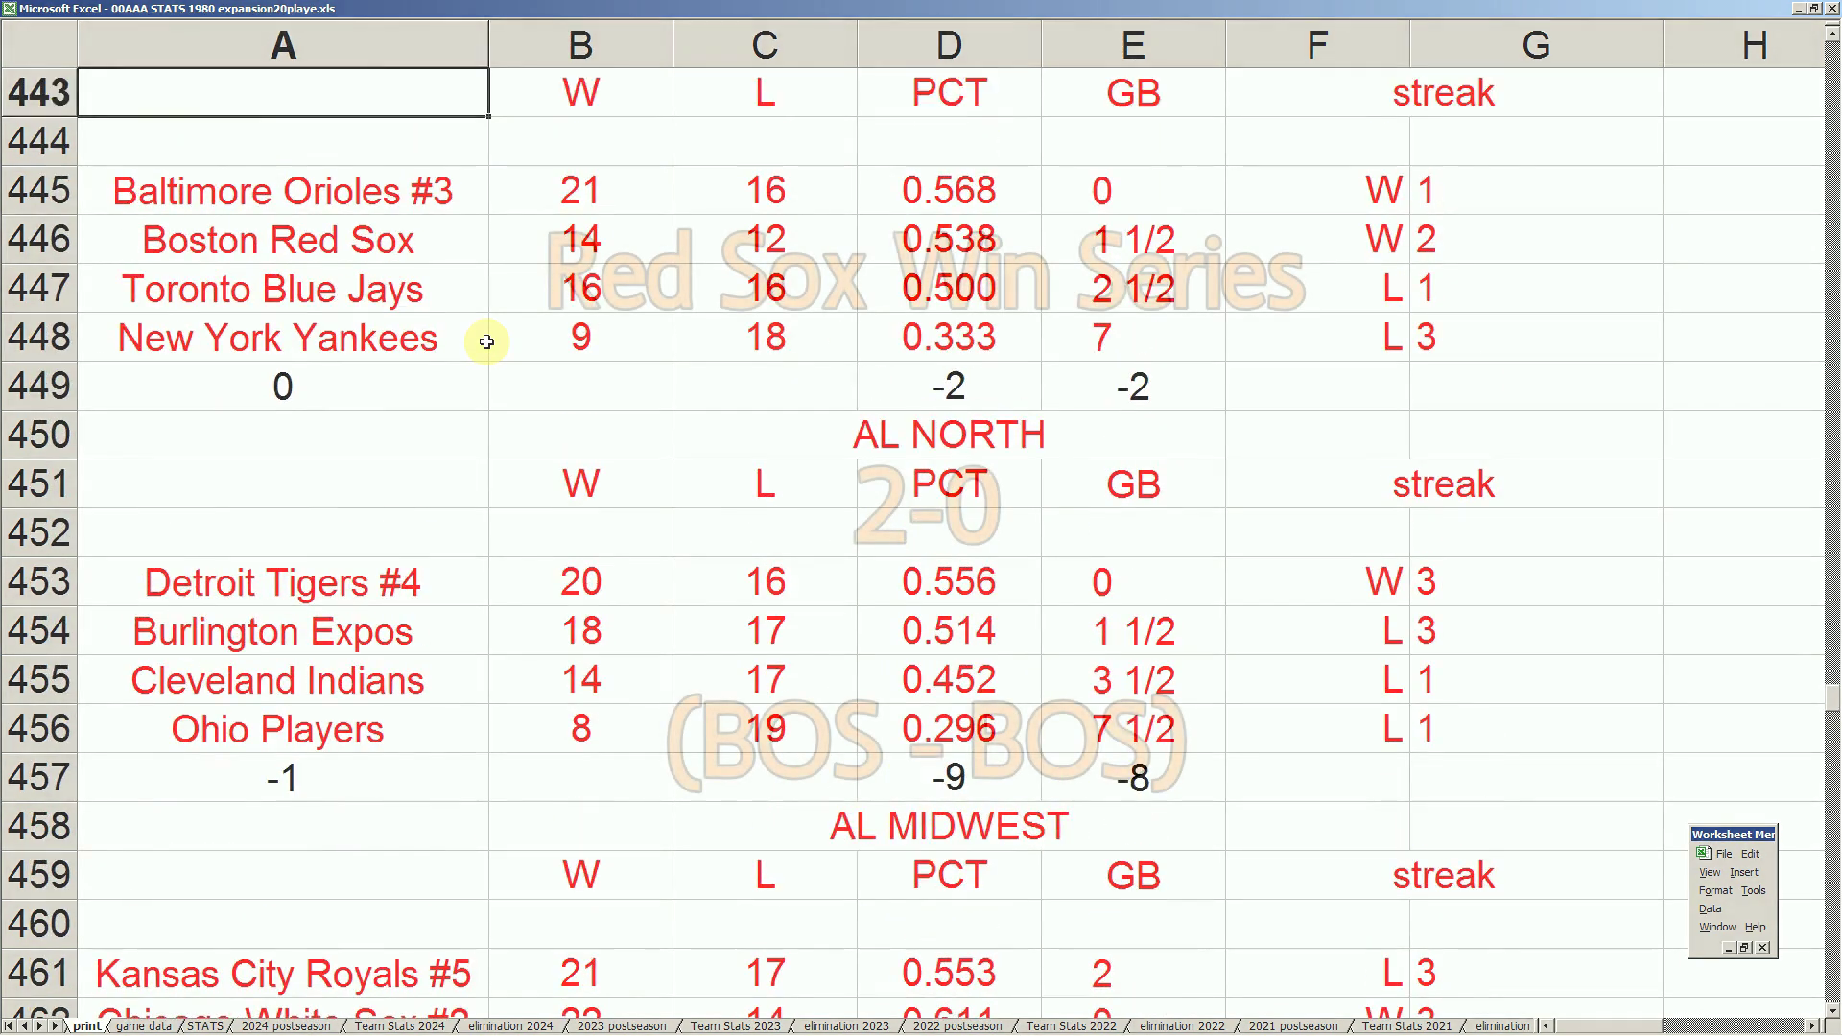
key(Down)
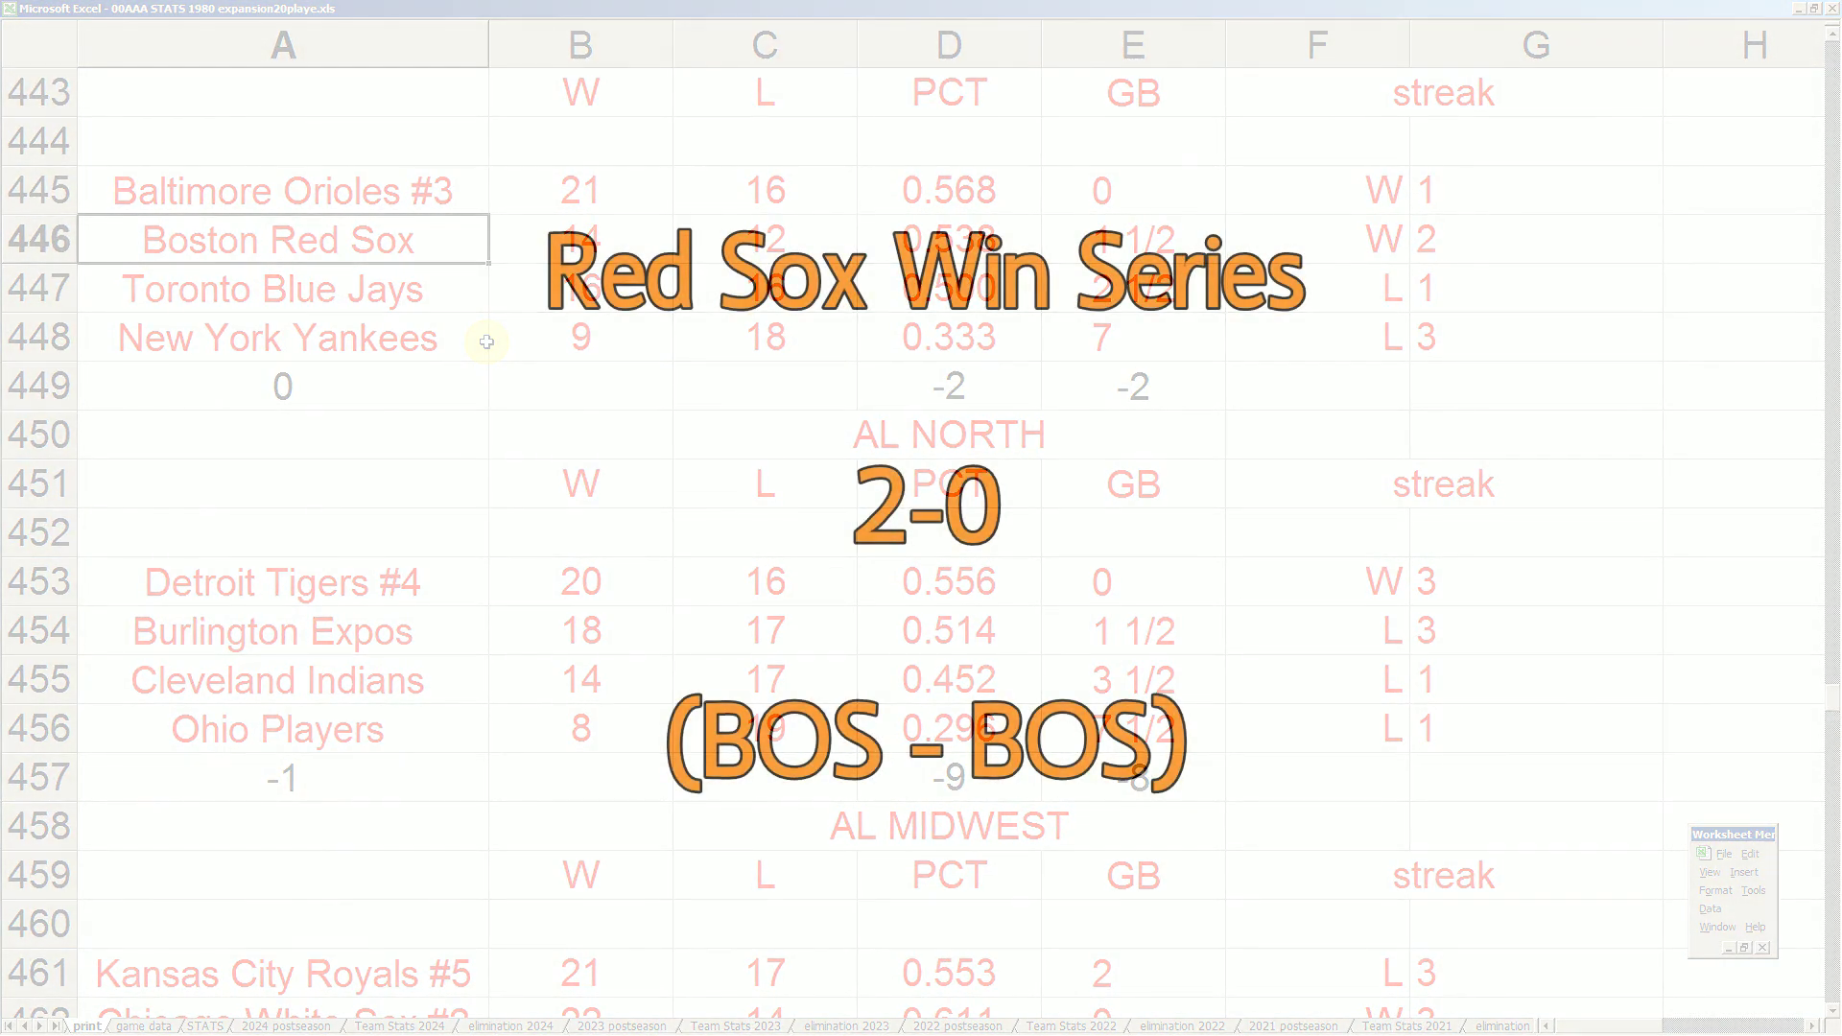